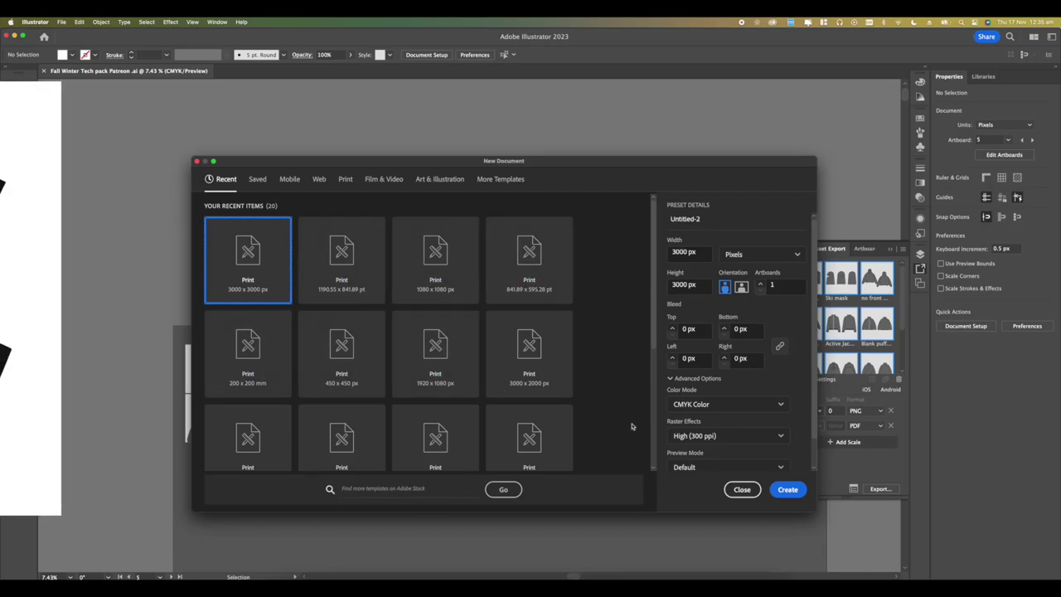
Step: Create a 3000 x 3000 px CMYK print document at 300 ppi and collapse the Asset Export panel
click(786, 489)
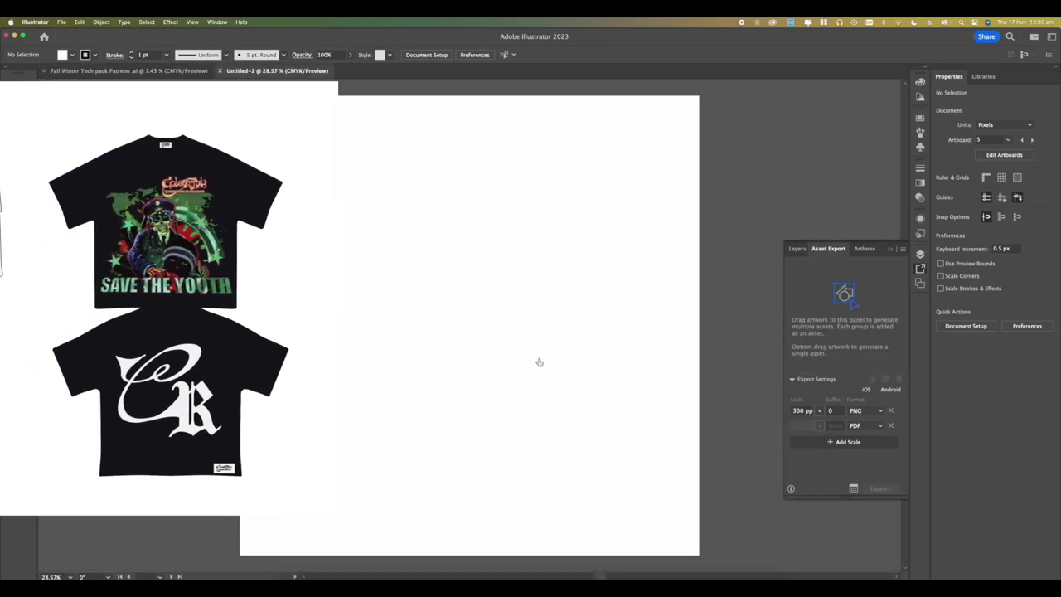
scroll(533, 358, down, 8)
click(889, 249)
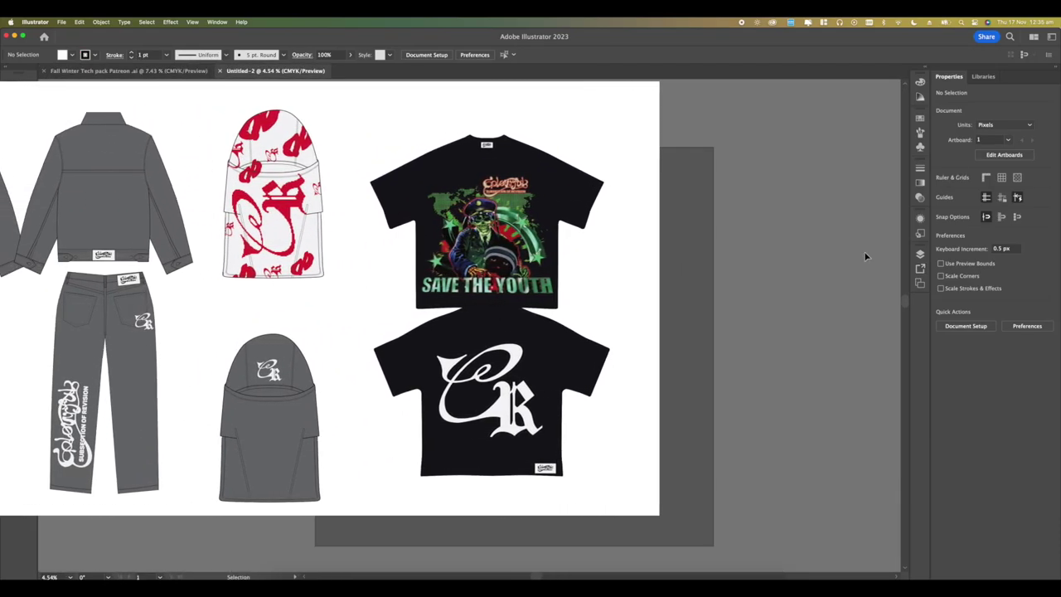
scroll(563, 358, up, 6)
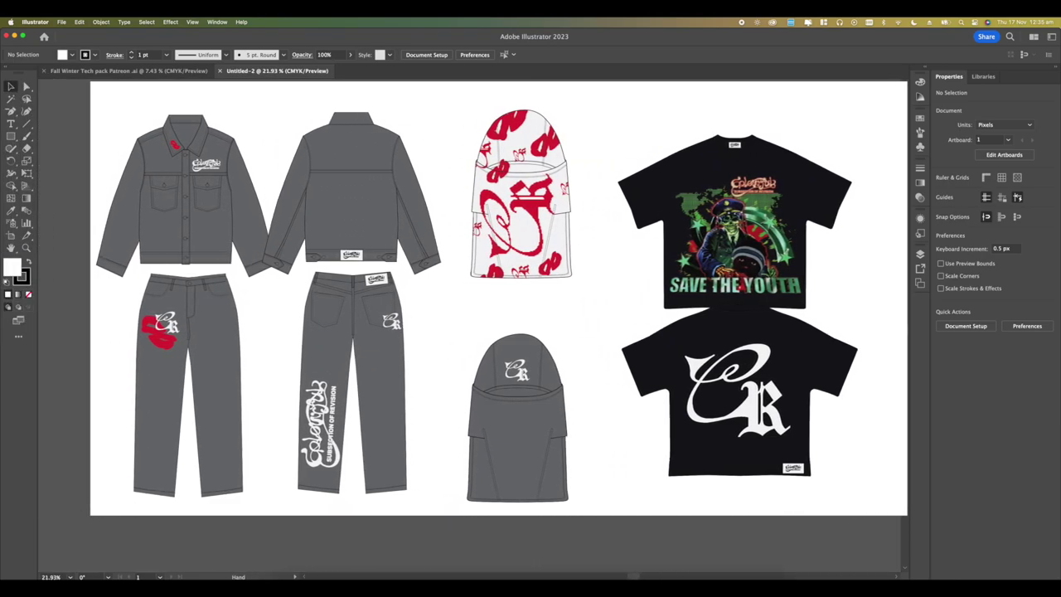
Step: Place a point text object on the artboard and scale it up to about 135 pt
click(11, 125)
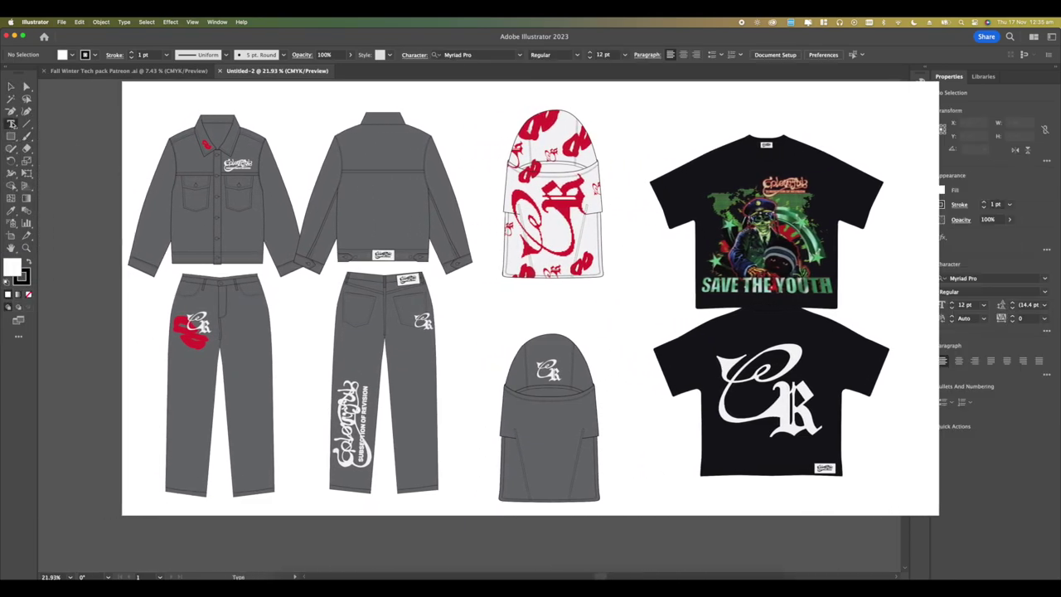
click(421, 226)
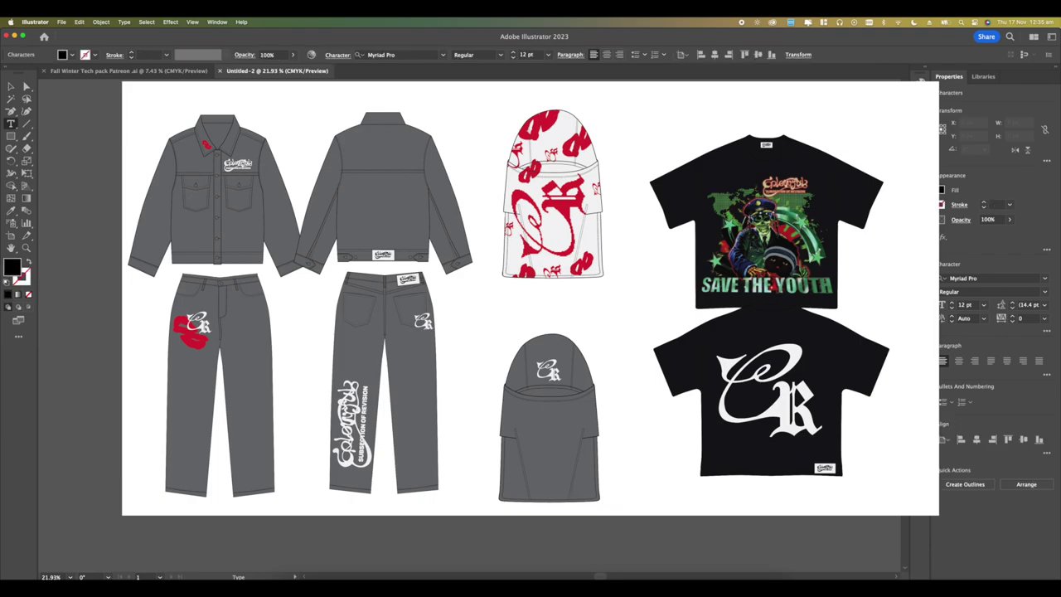
scroll(422, 225, up, 10)
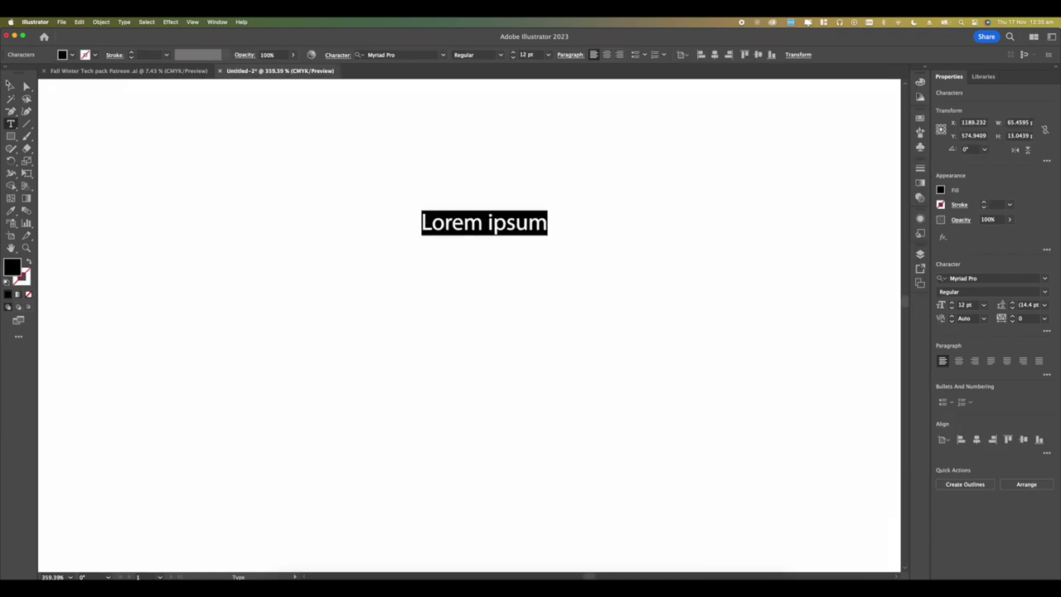
key(Escape)
drag(486, 239, 456, 386)
scroll(457, 384, down, 5)
Step: Replace the placeholder text with "Colourful"
key(t)
drag(638, 383, 278, 381)
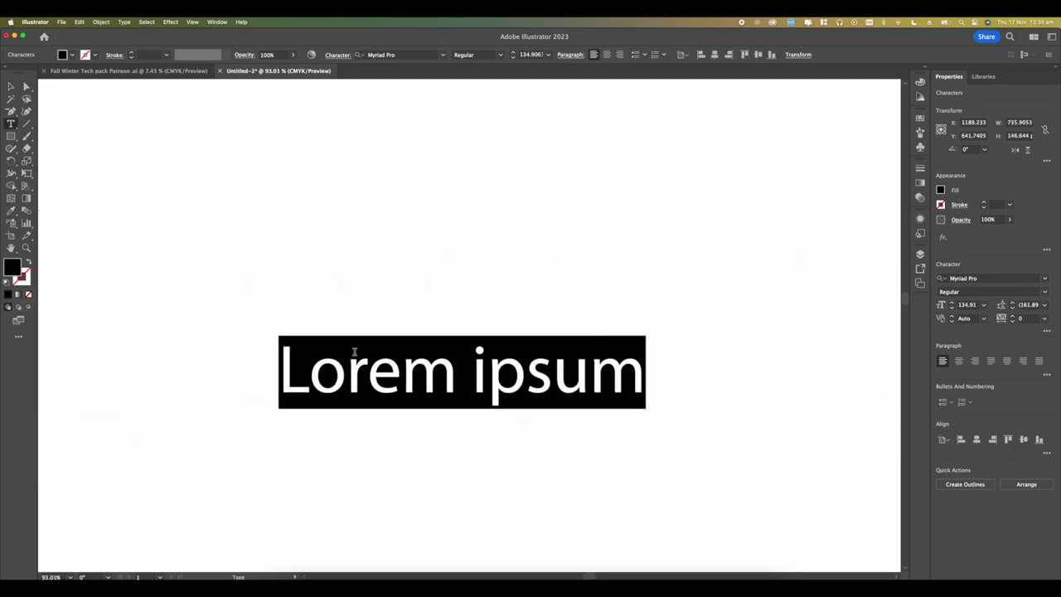
scroll(360, 357, down, 5)
scroll(361, 355, up, 4)
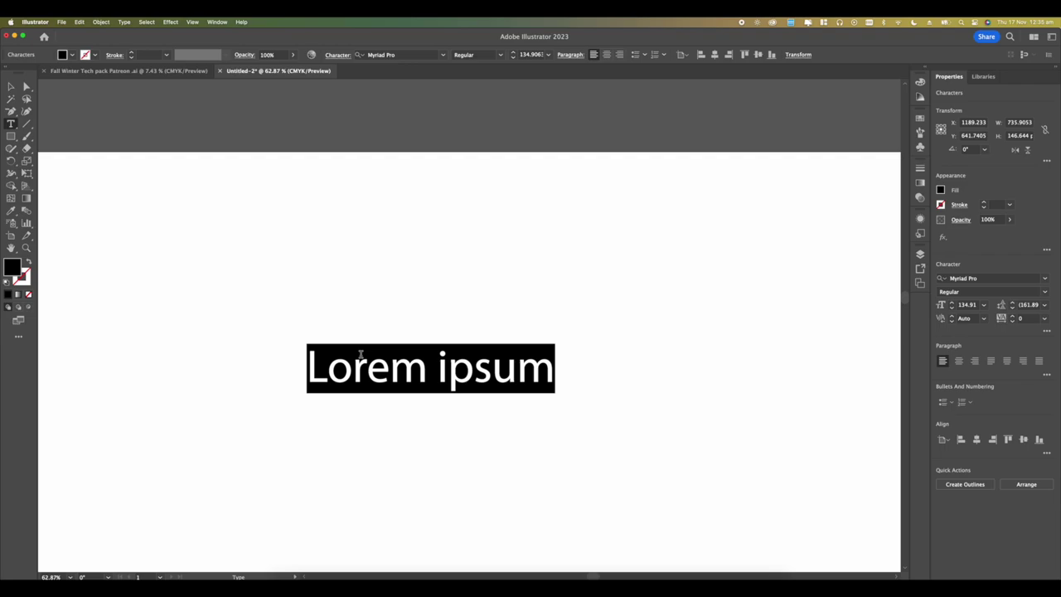
text(Xo)
key(BackSpace)
key(BackSpace)
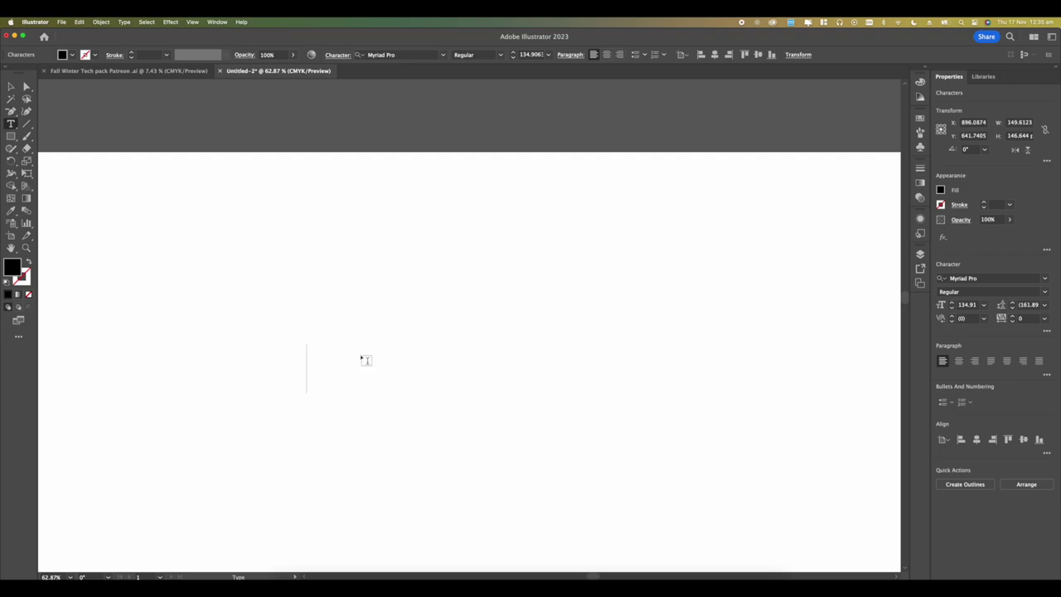
text(Colo)
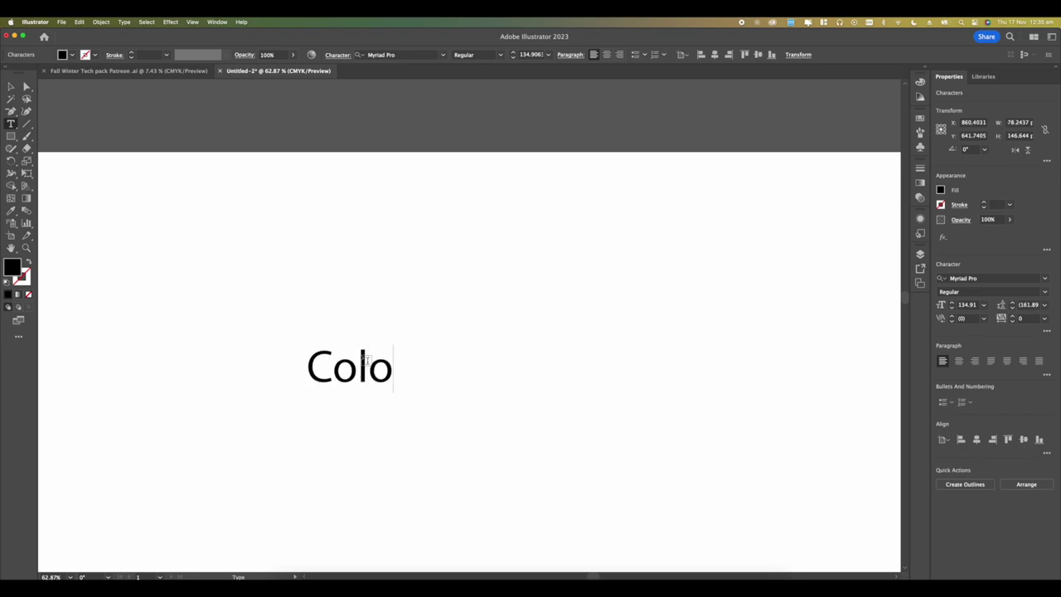
text(urful)
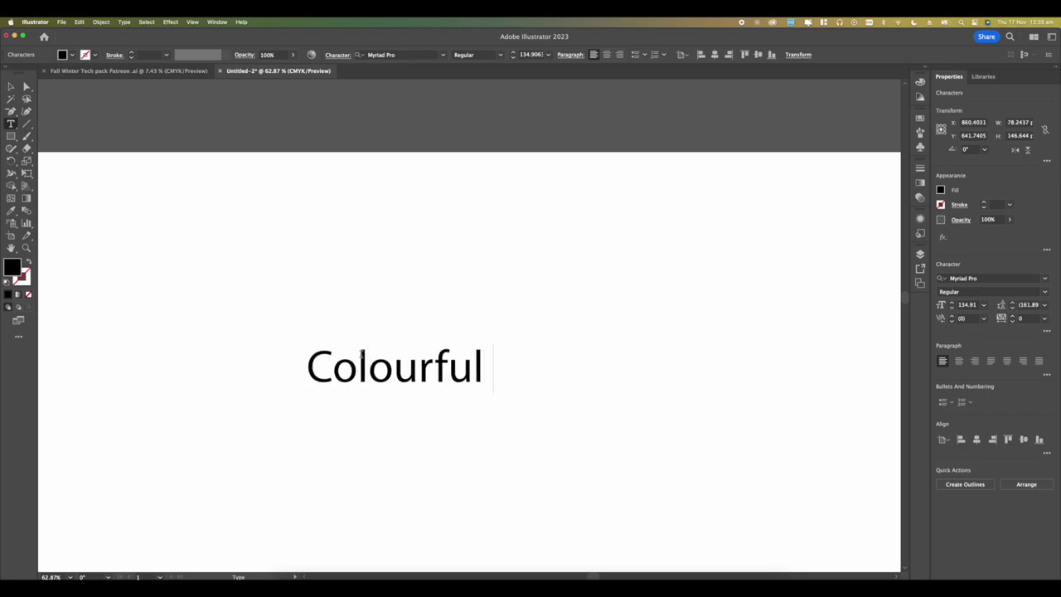
key(Escape)
Step: Duplicate the "Colourful" text and change the lower copy to read "subsection of Revision"
click(469, 275)
drag(426, 378, 431, 313)
scroll(431, 313, up, 3)
key(t)
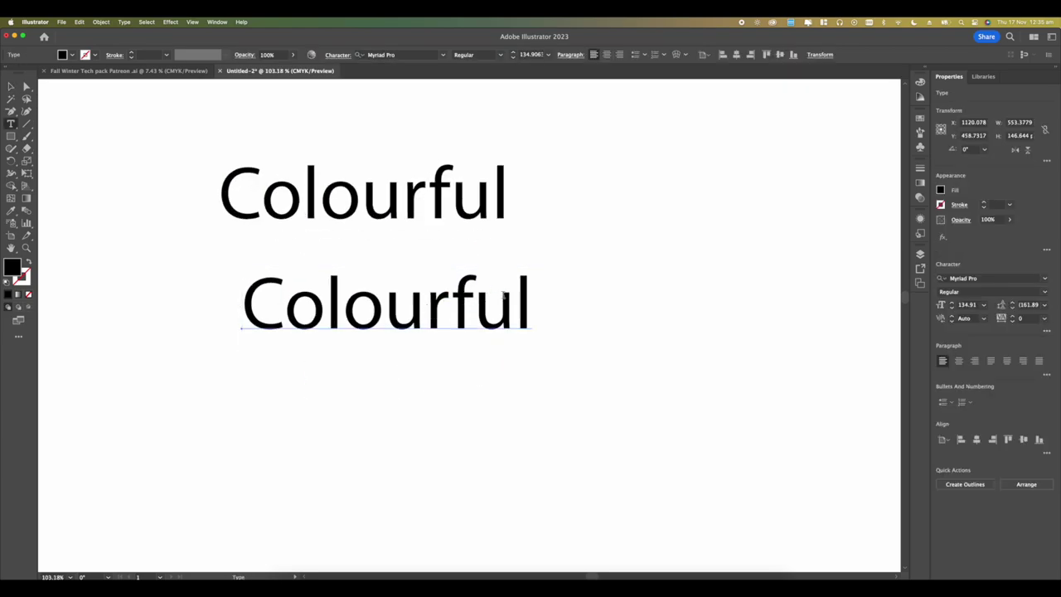
drag(532, 305, 258, 291)
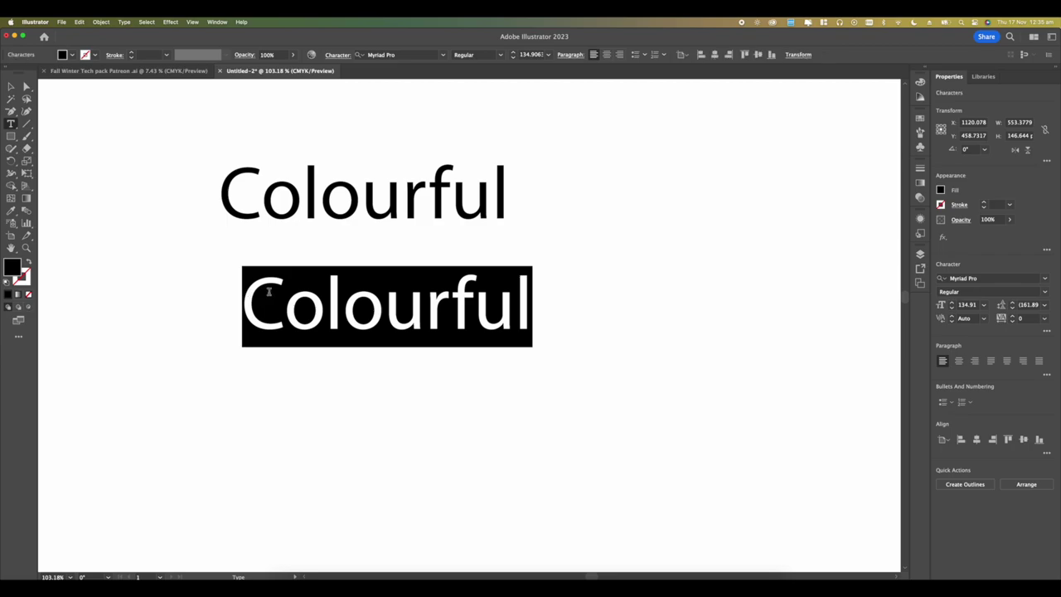
text(subsec)
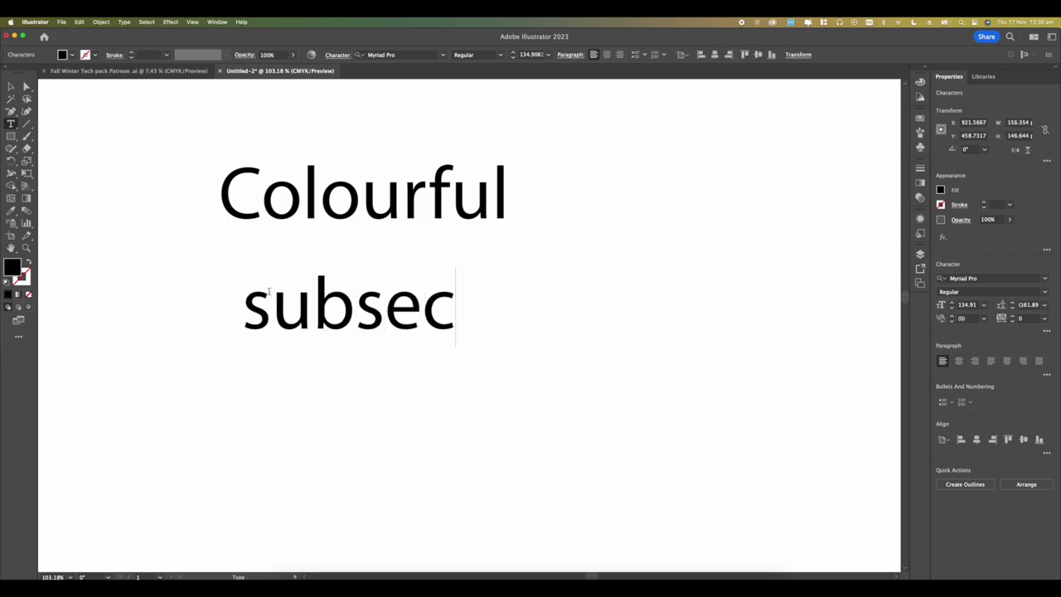
text(tion of )
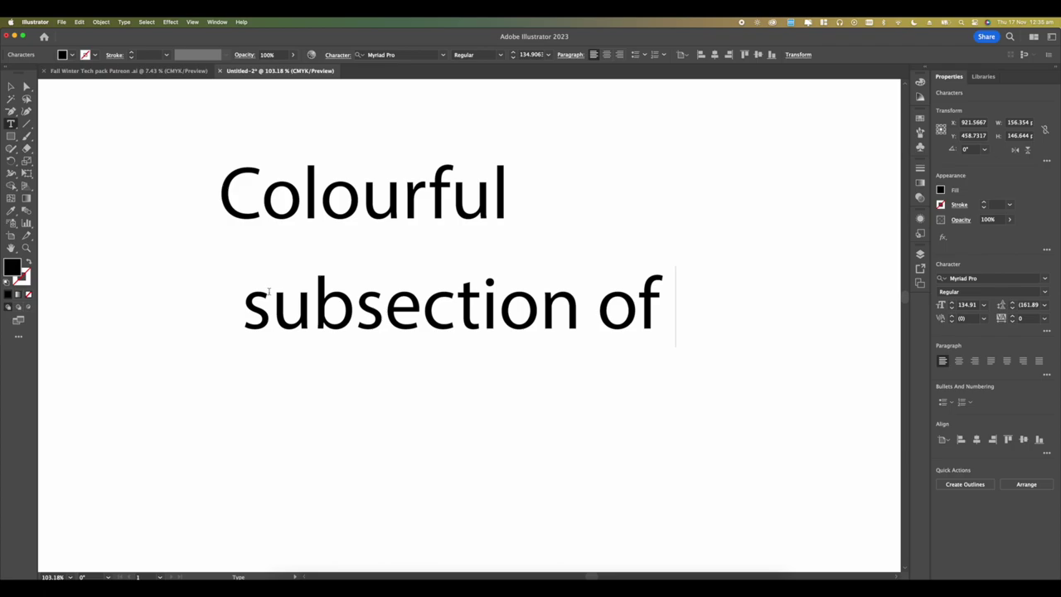
text(Revi)
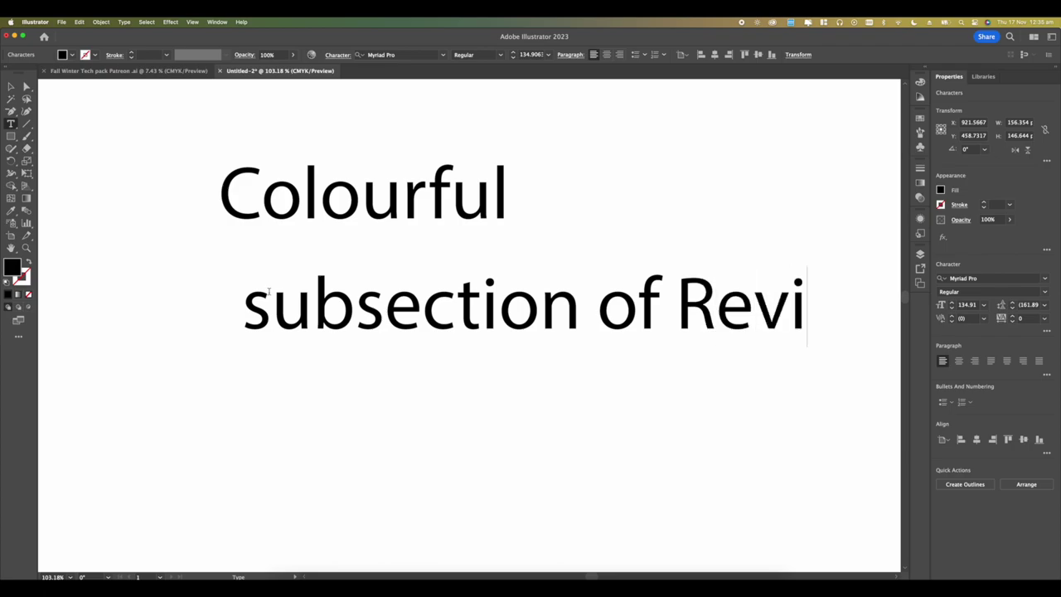
text(sio)
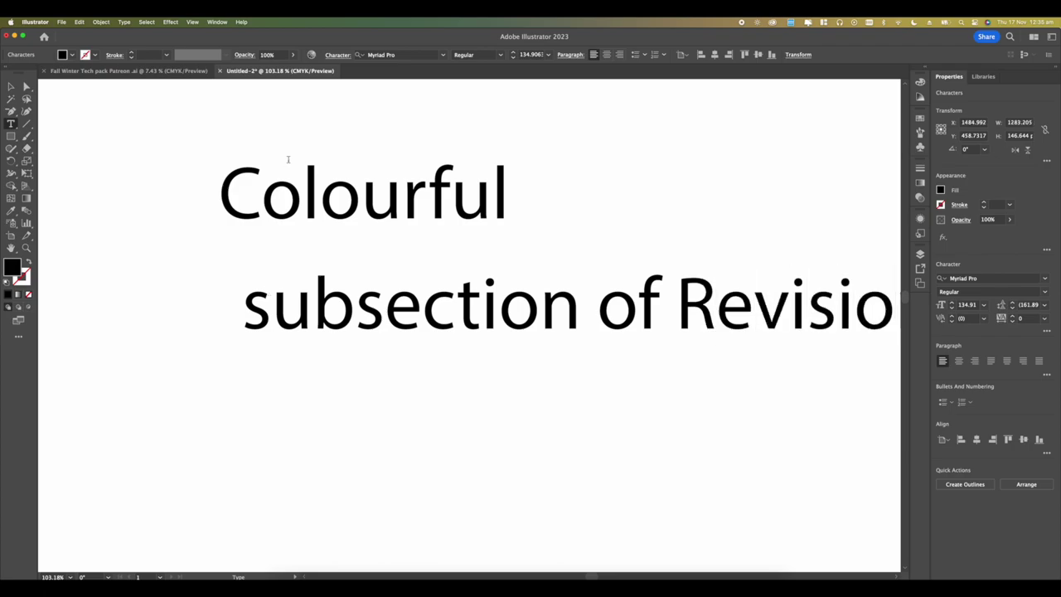
Step: Scale down the "subsection of Revision" line and position it roughly centred beneath "Colourful"
click(10, 86)
scroll(462, 263, down, 3)
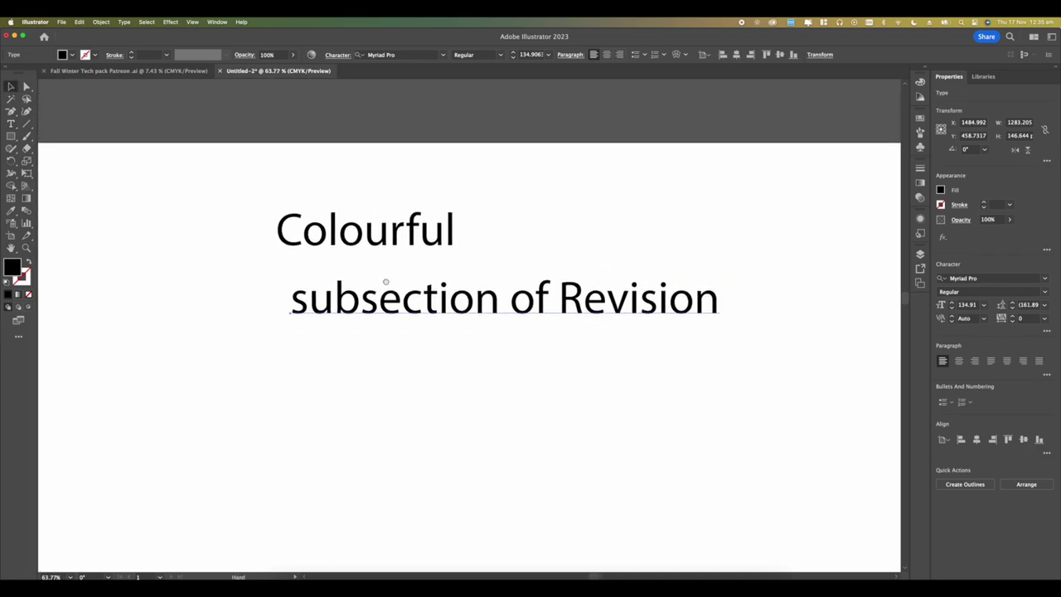
drag(376, 300, 377, 352)
click(376, 301)
scroll(377, 301, up, 2)
click(375, 329)
scroll(372, 296, up, 3)
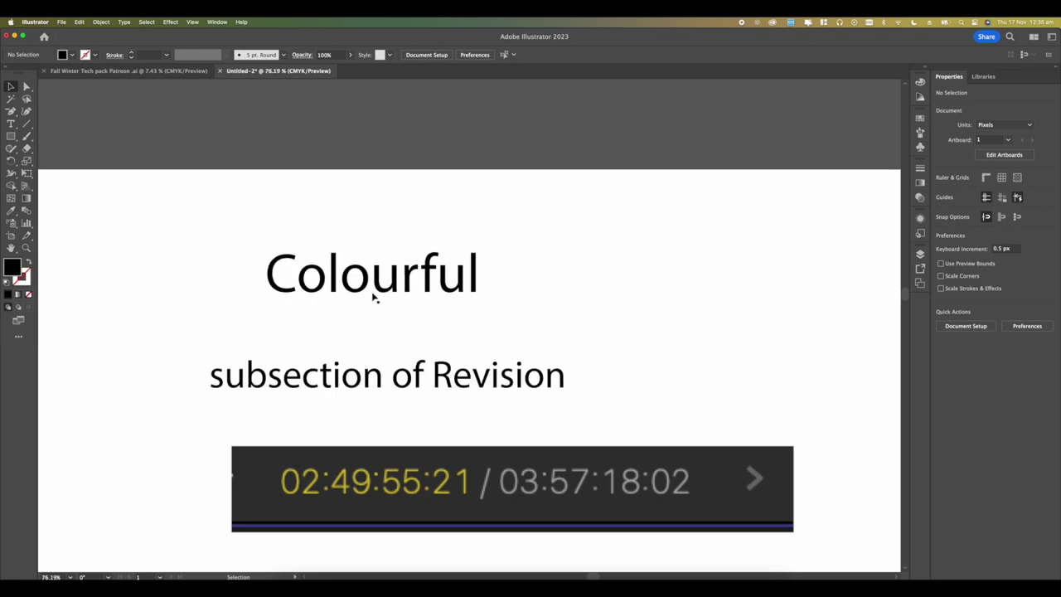
click(372, 318)
scroll(372, 320, up, 4)
scroll(372, 320, down, 5)
drag(353, 321, 372, 323)
Step: Copy the "Colourful" text, switch to Photoshop and create a 2700 x 2450 px, 300 ppi RGB document named "Colourful Design drafts"
click(666, 315)
click(398, 317)
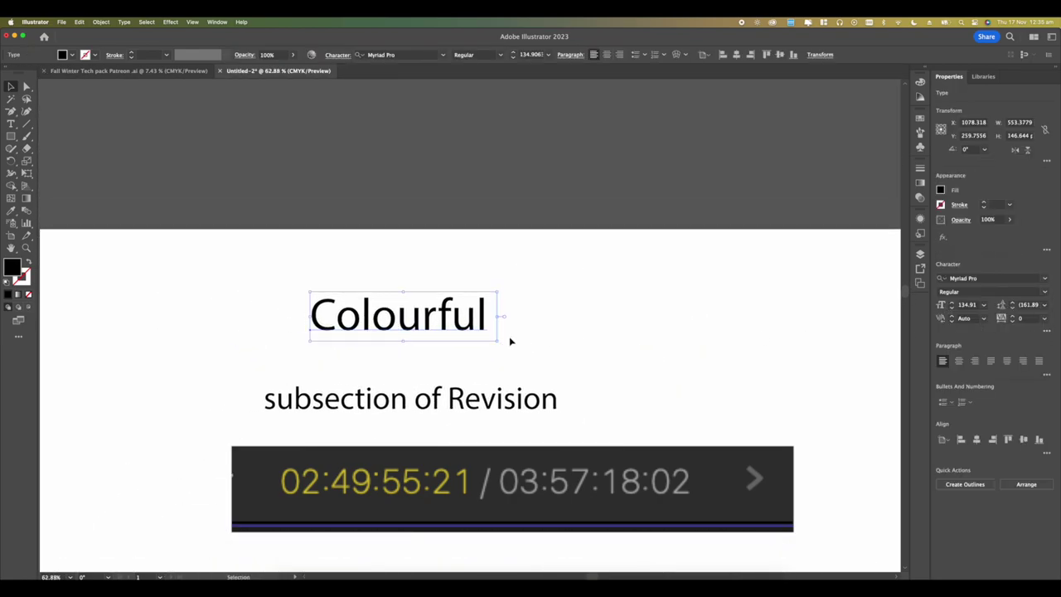
key(super+Tab)
click(24, 87)
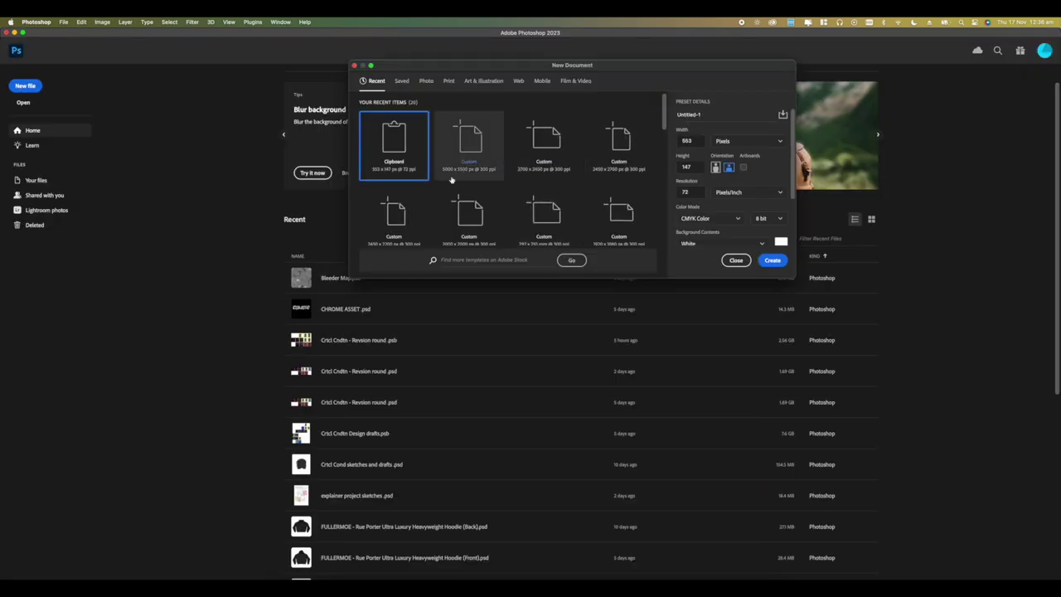
click(543, 162)
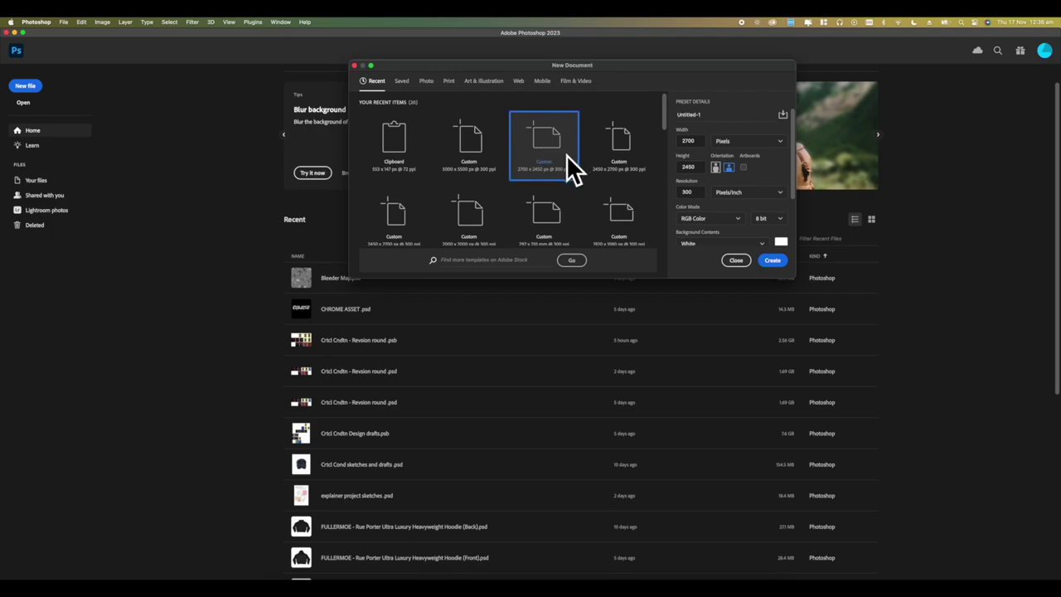
click(697, 118)
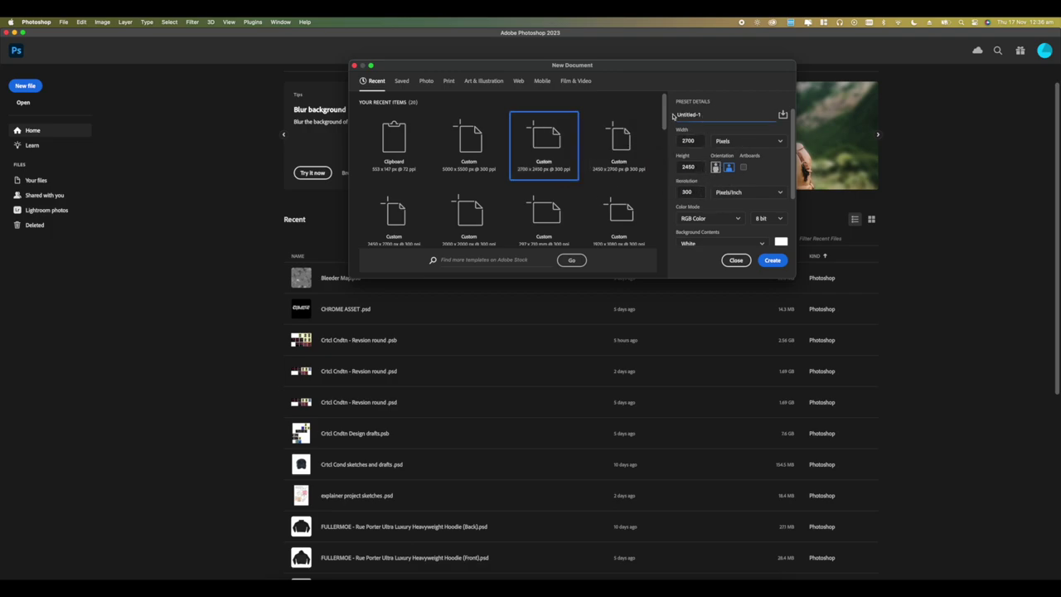
text(Colo)
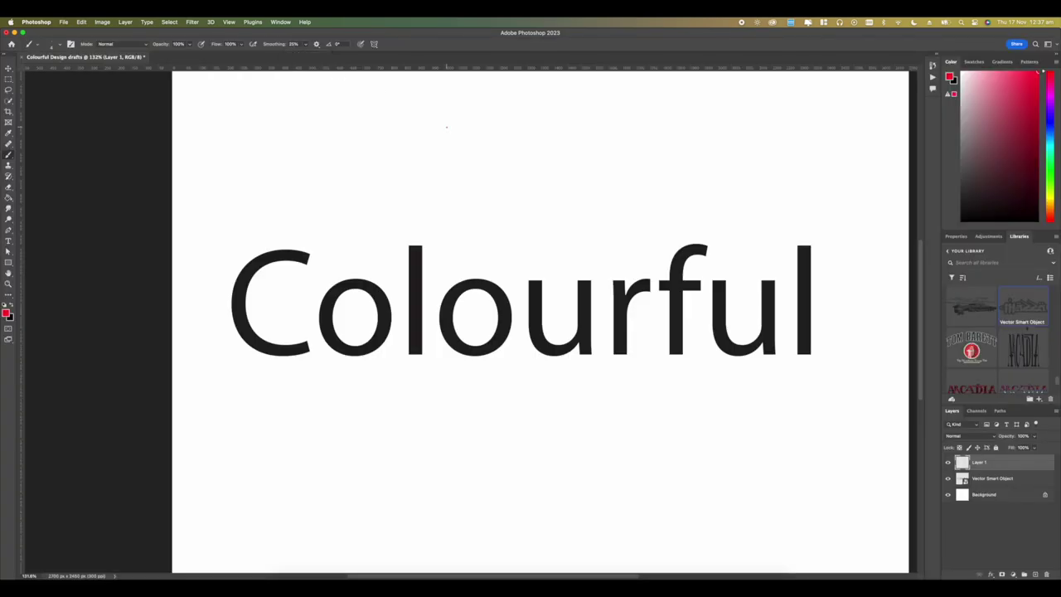
Step: Set the brush smoothing to 75% and sketch a red C over the typed letter, curving its lower end up into the "o"
drag(385, 283, 393, 321)
drag(330, 264, 318, 373)
key(super+z)
click(305, 44)
drag(303, 56, 326, 55)
mouse_move(319, 268)
mouse_down()
mouse_move(320, 353)
mouse_move(343, 342)
mouse_up()
key(super+z)
drag(278, 336, 343, 341)
drag(328, 336, 299, 318)
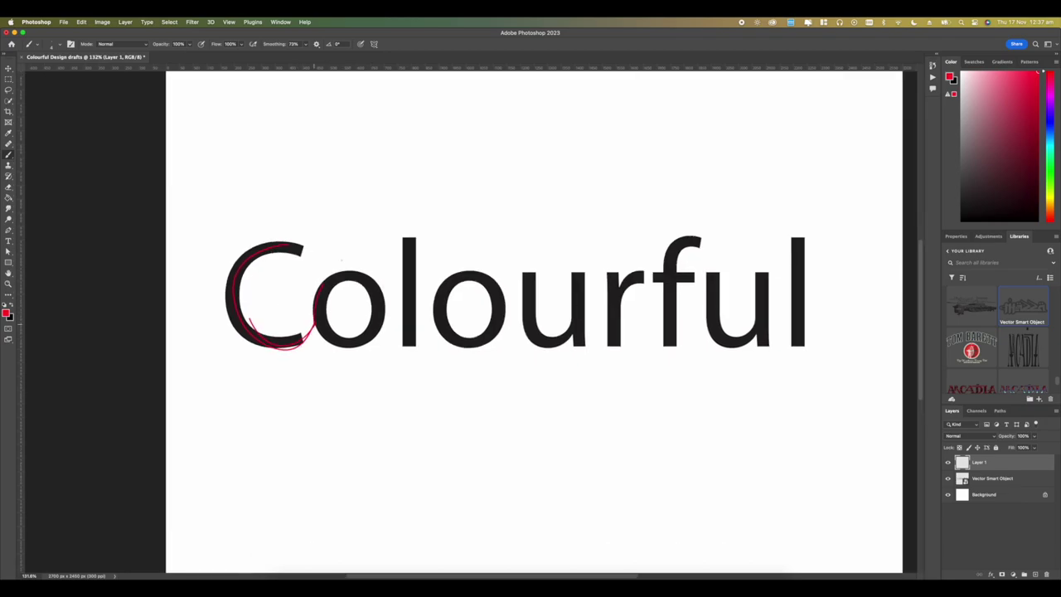
Step: Add further red sketch strokes along the outer and lower curve of the C
scroll(303, 312, up, 2)
drag(225, 342, 236, 364)
key(super+z)
drag(240, 285, 282, 373)
Step: Set the brush smoothing to 30% and sketch connected red script strokes over the letters "olou"
click(305, 44)
drag(310, 56, 289, 55)
drag(313, 342, 381, 366)
key(super+z)
key(super+z)
drag(316, 317, 377, 334)
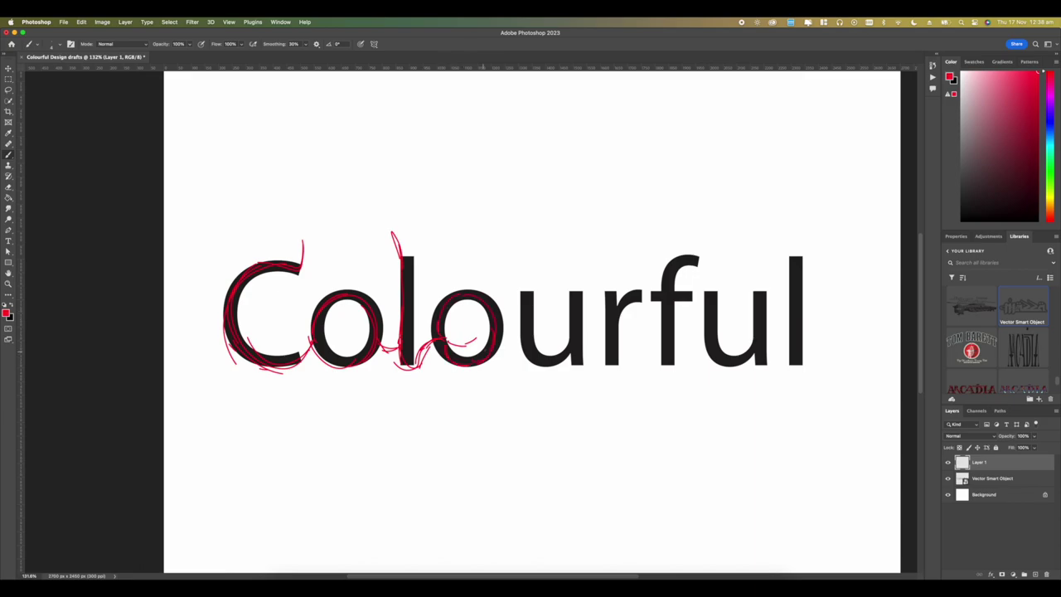
mouse_move(495, 319)
mouse_down()
mouse_move(507, 285)
mouse_move(519, 291)
mouse_move(524, 367)
mouse_move(553, 288)
mouse_up()
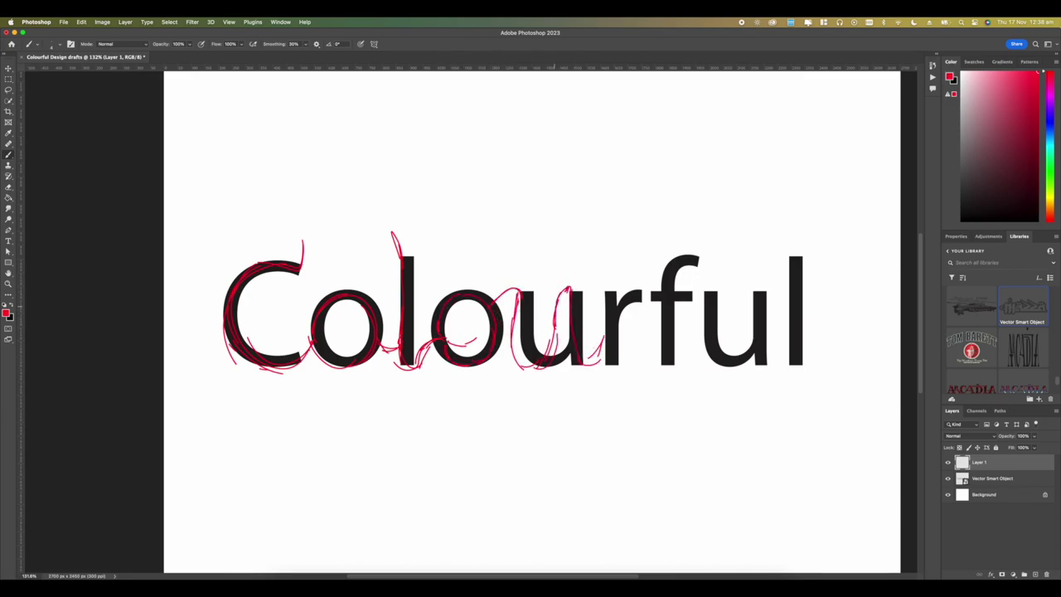
Step: Undo the last red strokes and sketch the "r", an "f" with a curled tail below the baseline, and the second "u"
scroll(531, 315, right, 3)
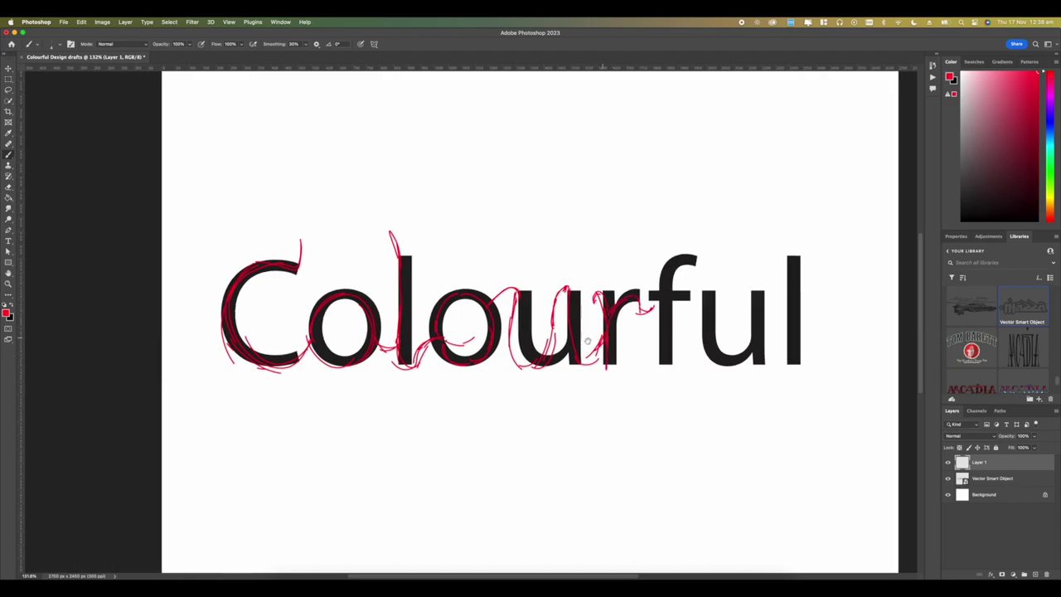
key(super+z)
key(super+z)
key(super+z)
mouse_move(641, 262)
mouse_down()
mouse_move(622, 358)
mouse_move(604, 383)
mouse_move(625, 363)
mouse_move(659, 274)
mouse_up()
scroll(617, 295, right, 3)
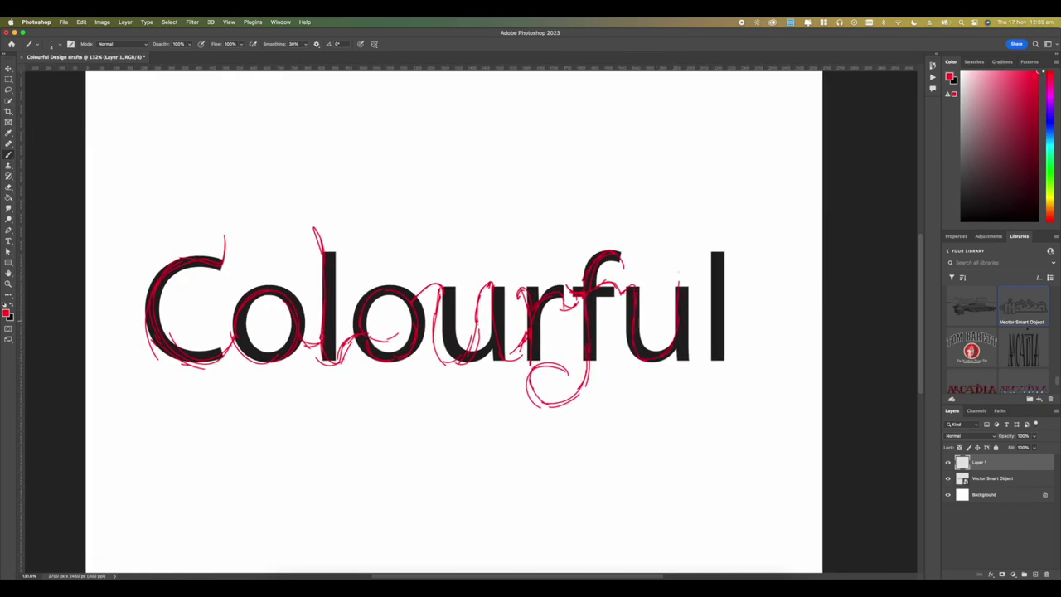
Step: Sketch the final "l" in red with a looping tail that sweeps back through the word and dips beneath the "Co"
mouse_move(702, 250)
mouse_down()
mouse_move(714, 334)
mouse_move(768, 356)
mouse_move(777, 384)
mouse_up()
key(super+z)
mouse_move(714, 346)
mouse_down()
mouse_move(703, 365)
mouse_move(781, 370)
mouse_up()
mouse_move(783, 371)
mouse_down()
mouse_move(615, 308)
mouse_move(408, 319)
mouse_move(448, 353)
mouse_move(306, 384)
mouse_move(350, 405)
mouse_up()
key(super+z)
drag(397, 399, 386, 403)
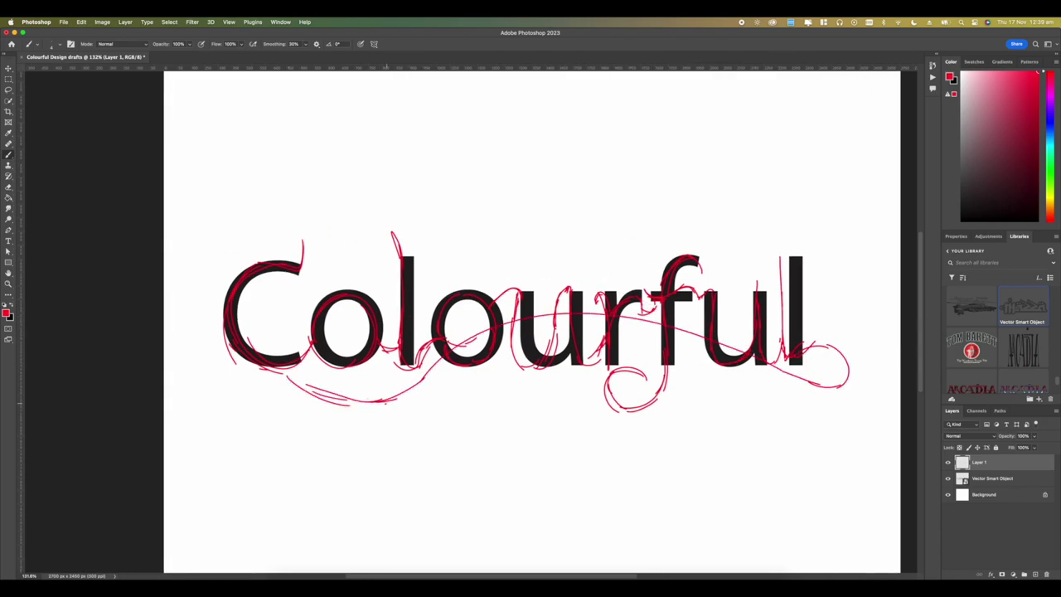
Step: Extend the red swash beneath and past the C, and refine the strokes of the sketched letters
drag(285, 375, 197, 373)
drag(297, 382, 195, 365)
drag(232, 305, 211, 322)
key(super+z)
mouse_move(240, 287)
mouse_down()
mouse_move(305, 326)
mouse_move(374, 340)
mouse_up()
key(super+z)
mouse_move(758, 270)
mouse_down()
mouse_move(767, 341)
mouse_move(786, 365)
mouse_move(759, 346)
mouse_up()
key(e)
key(b)
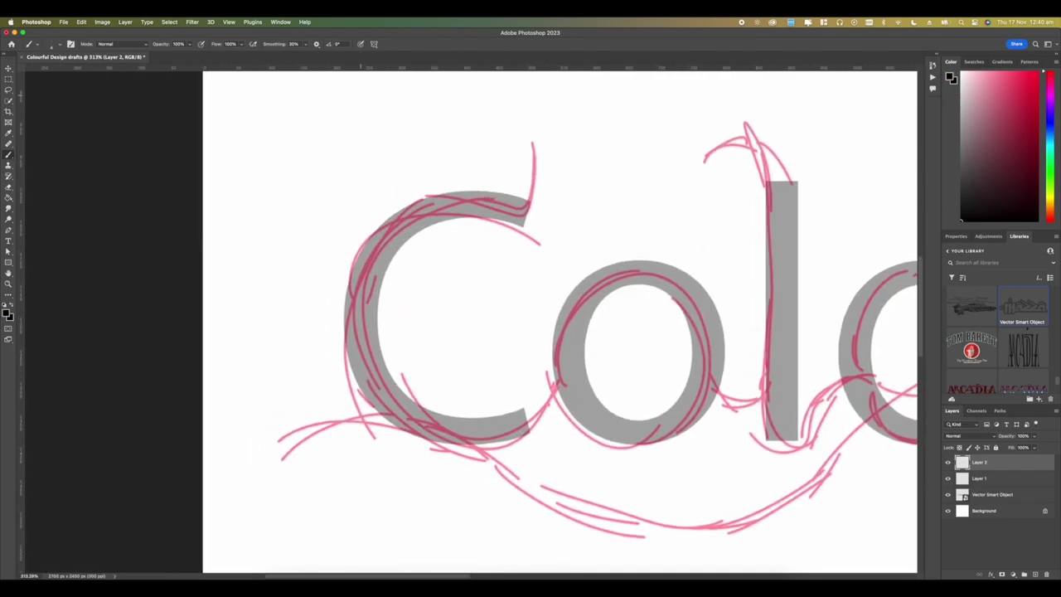
Step: Set the brush smoothing to 86% and draw a black outline of the C over the sketch, with a teardrop terminal and heavy outer curve
click(306, 44)
mouse_move(502, 178)
mouse_down()
mouse_move(472, 218)
mouse_move(483, 201)
mouse_move(502, 208)
mouse_move(481, 146)
mouse_move(528, 126)
mouse_move(572, 180)
mouse_move(548, 245)
mouse_move(383, 251)
mouse_move(316, 317)
mouse_move(353, 418)
mouse_move(508, 448)
mouse_up()
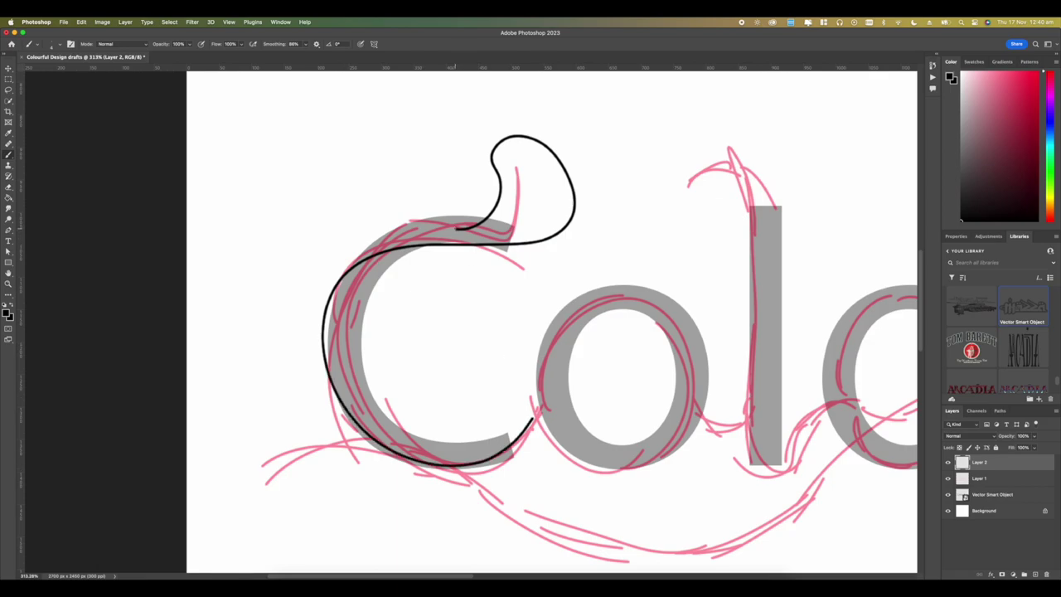
mouse_move(376, 229)
mouse_down()
mouse_move(336, 243)
mouse_move(299, 273)
mouse_up()
mouse_move(287, 364)
mouse_down()
mouse_move(307, 416)
mouse_move(379, 488)
mouse_move(469, 499)
mouse_move(494, 486)
mouse_up()
key(super+z)
mouse_move(457, 229)
mouse_down()
mouse_move(245, 414)
mouse_move(433, 523)
mouse_move(543, 439)
mouse_up()
Step: Draw the black outer and inner outlines of the first "o", joining it to the C and leading towards the "l"
scroll(544, 439, right, 5)
scroll(543, 440, down, 2)
mouse_move(397, 386)
mouse_down()
mouse_move(536, 404)
mouse_move(547, 367)
mouse_move(499, 412)
mouse_move(548, 365)
mouse_up()
key(super+z)
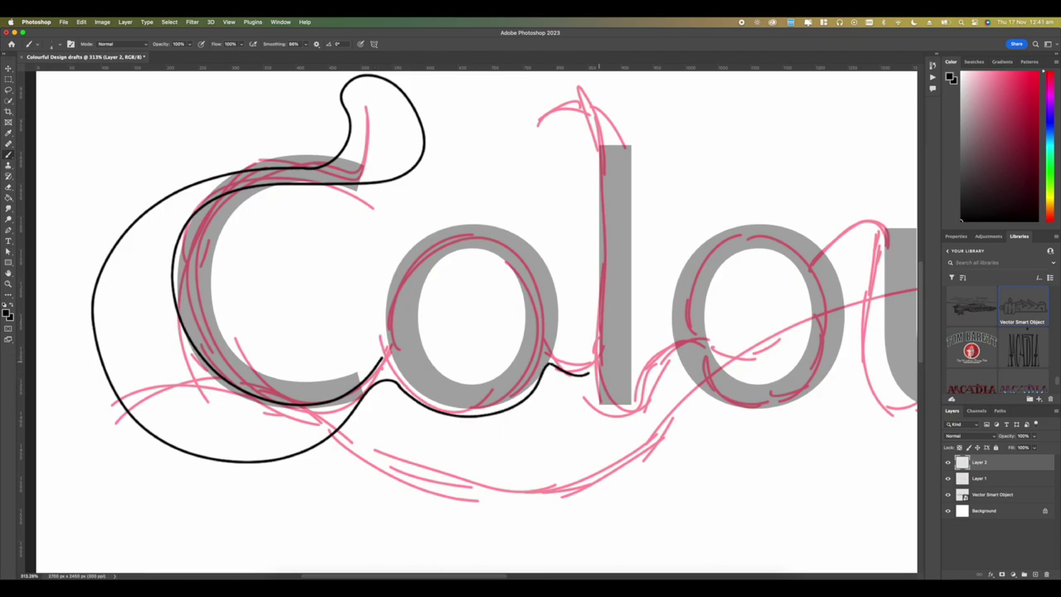
mouse_move(383, 356)
mouse_down()
mouse_move(505, 223)
mouse_move(564, 355)
mouse_up()
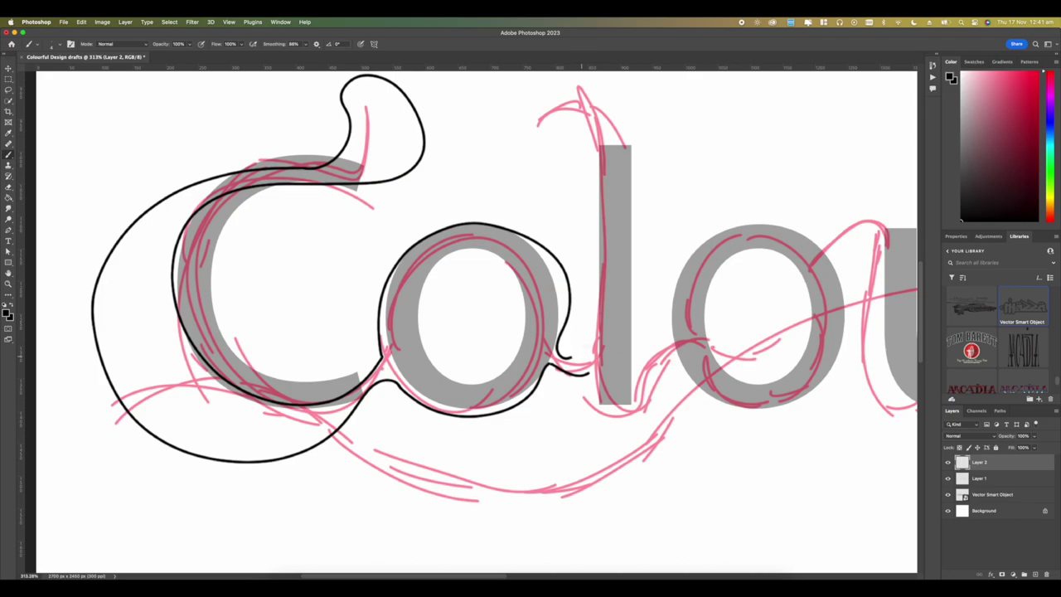
mouse_move(492, 388)
mouse_down()
mouse_move(426, 381)
mouse_move(542, 275)
mouse_move(537, 343)
mouse_up()
scroll(537, 343, right, 5)
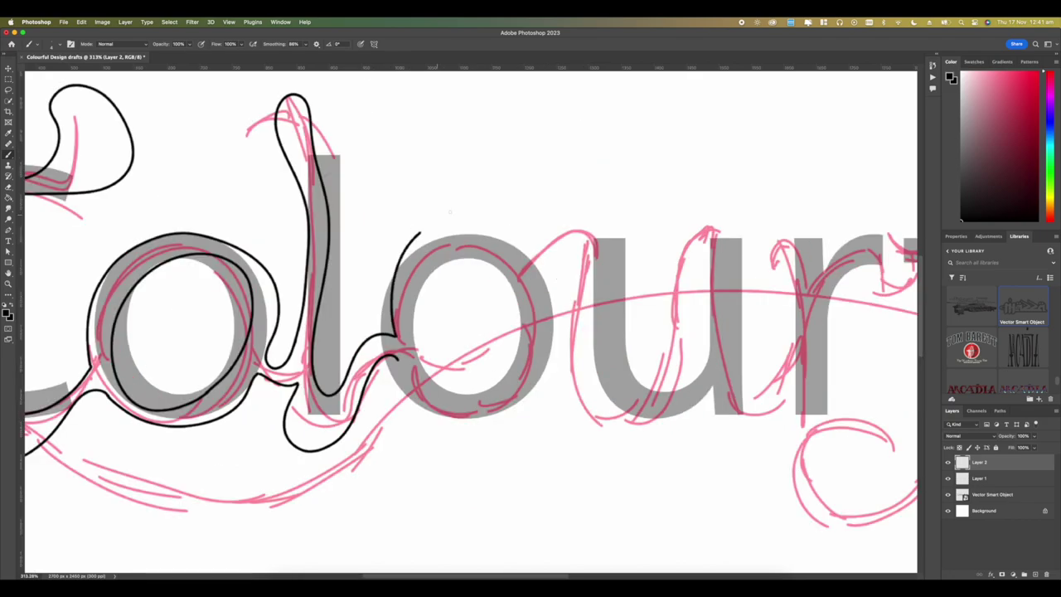
Step: Draw the black outer outline of the second "o", joining its upper and lower edges to the first "l"
drag(395, 336, 426, 232)
key(super+z)
key(super+z)
mouse_move(397, 359)
mouse_down()
mouse_move(441, 426)
mouse_move(549, 390)
mouse_up()
key(super+z)
mouse_move(396, 358)
mouse_down()
mouse_move(477, 413)
mouse_move(552, 325)
mouse_up()
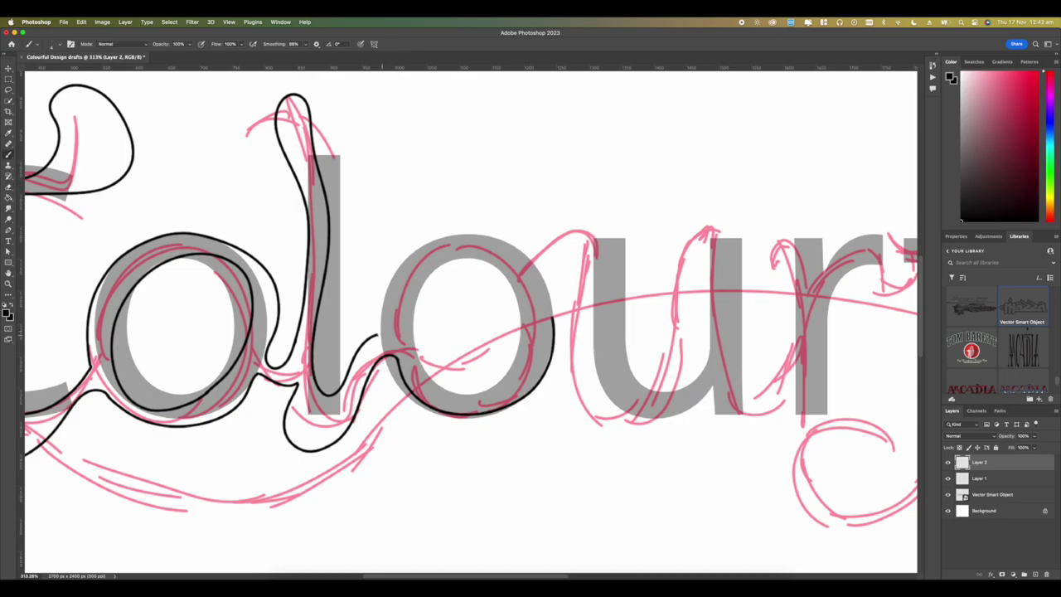
drag(383, 334, 440, 236)
key(super+z)
mouse_move(394, 336)
mouse_down()
mouse_move(391, 304)
mouse_move(512, 232)
mouse_move(536, 249)
mouse_up()
scroll(536, 248, right, 5)
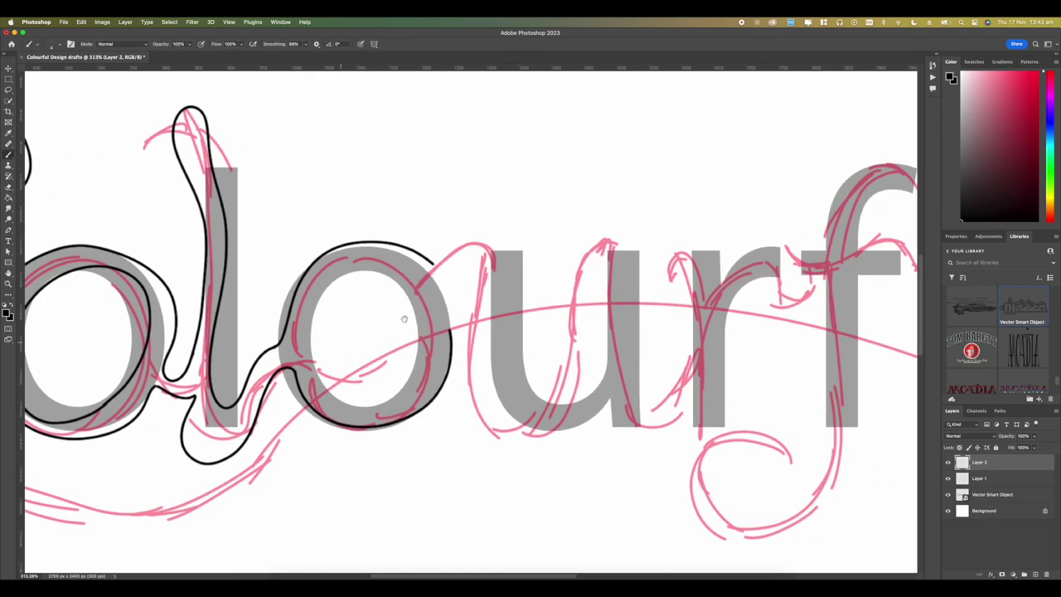
Step: Outline the first "u" in black over the sketch, with rounded humps leading from the second "o" towards the "r"
mouse_move(431, 263)
mouse_down()
mouse_move(454, 269)
mouse_move(510, 249)
mouse_move(616, 275)
mouse_move(447, 414)
mouse_move(590, 374)
mouse_move(655, 406)
mouse_up()
scroll(616, 275, right, 2)
scroll(655, 406, right, 3)
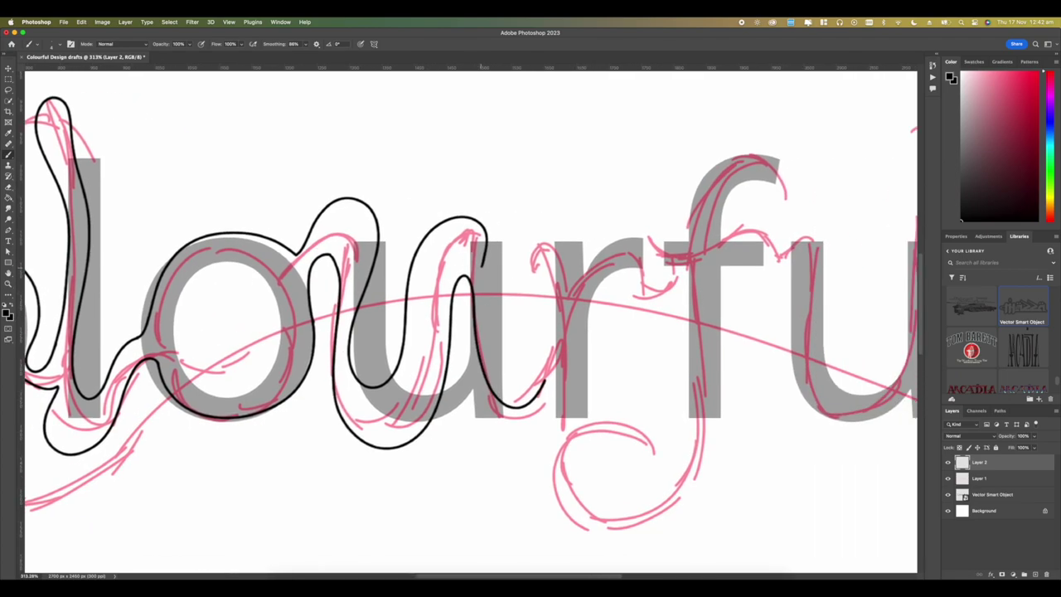
Step: Outline the "r" in black with a curled entry, a rounded descending stem and an arm reaching to the "f"
mouse_move(482, 262)
mouse_down()
mouse_move(554, 320)
mouse_move(562, 293)
mouse_move(634, 255)
mouse_up()
scroll(634, 256, down, 2)
scroll(635, 256, right, 2)
drag(491, 328, 515, 385)
key(super+z)
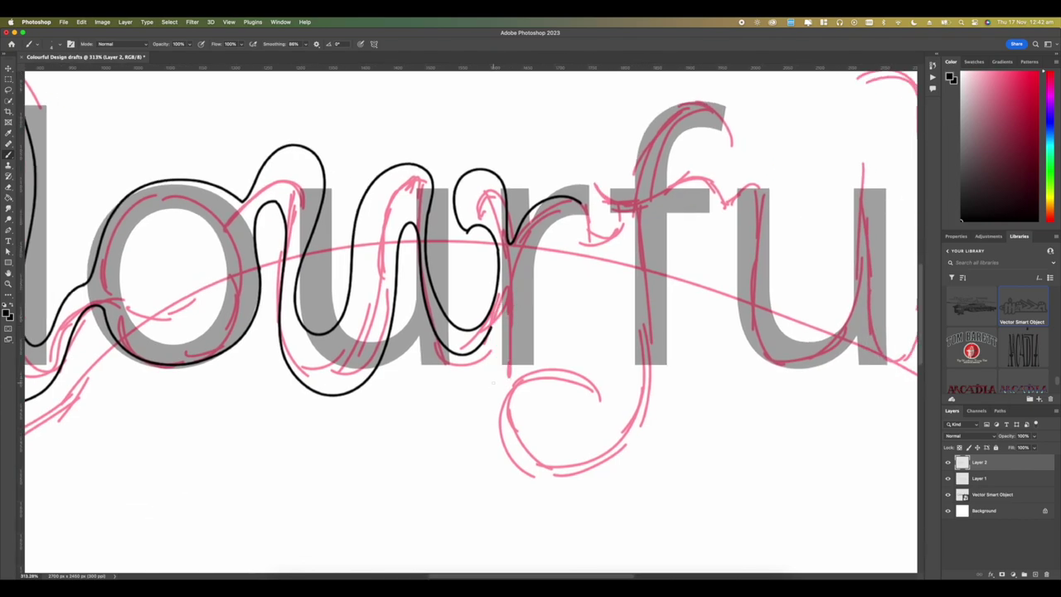
key(super+z)
mouse_move(492, 329)
mouse_down()
mouse_move(492, 390)
mouse_move(528, 243)
mouse_move(577, 251)
mouse_move(623, 231)
mouse_up()
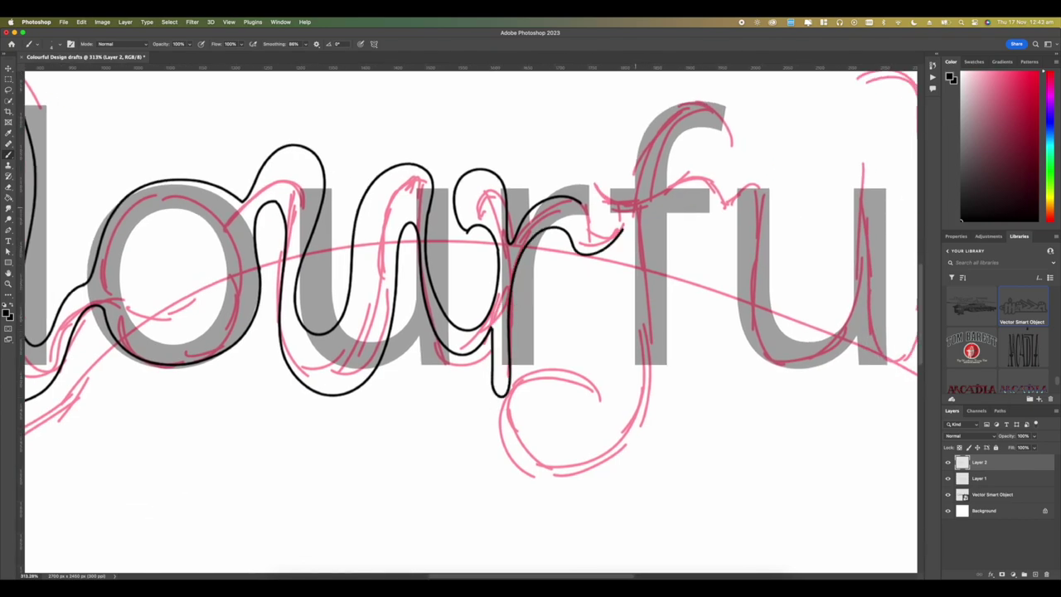
Step: Close the black outline at the tip of the final "l" tail and check the nearby outlines for gaps
drag(769, 297, 809, 287)
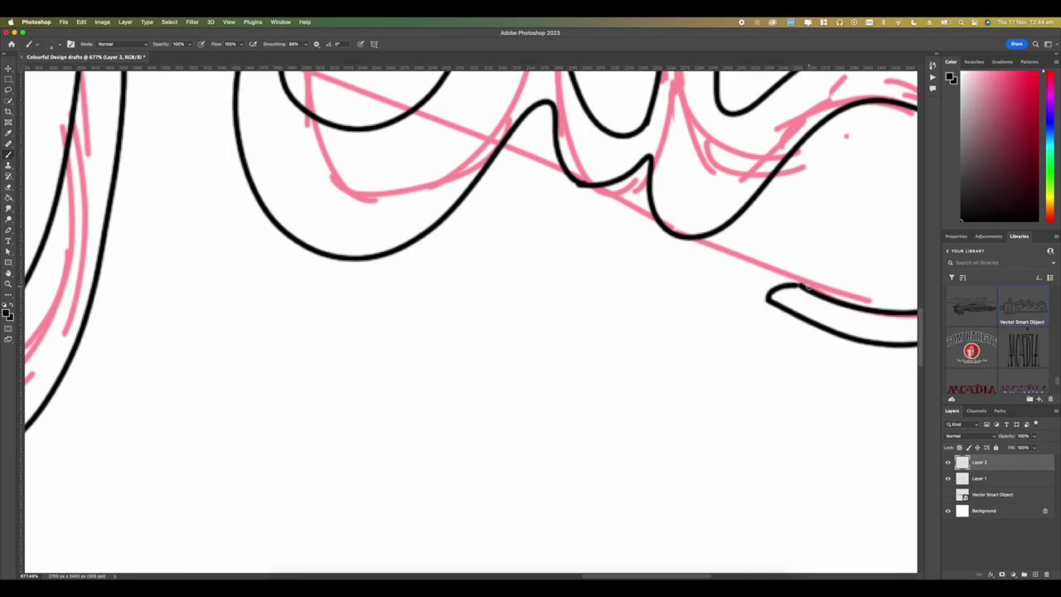
scroll(809, 287, down, 4)
scroll(500, 290, up, 2)
scroll(500, 290, left, 5)
mouse_move(562, 216)
mouse_down()
mouse_move(460, 332)
mouse_move(569, 222)
mouse_move(476, 419)
mouse_move(622, 259)
mouse_move(576, 213)
mouse_up()
key(super+z)
Step: Hide the red sketch on Layer 1 and fill the outlined letters with black
scroll(520, 279, down, 8)
scroll(487, 240, down, 3)
click(947, 478)
scroll(411, 301, up, 8)
key(g)
click(408, 391)
scroll(415, 331, down, 3)
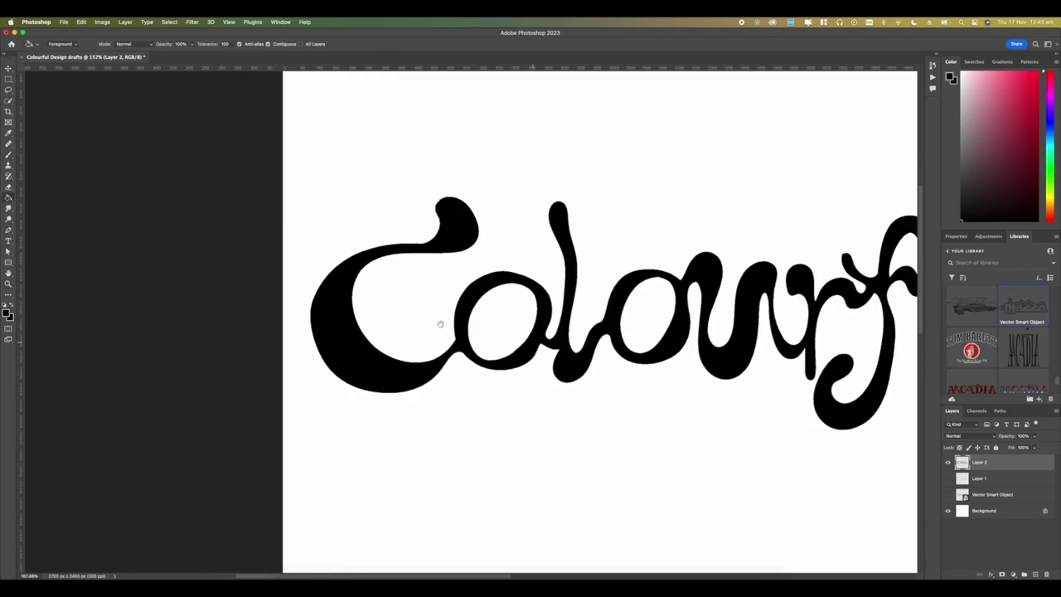
scroll(417, 320, down, 2)
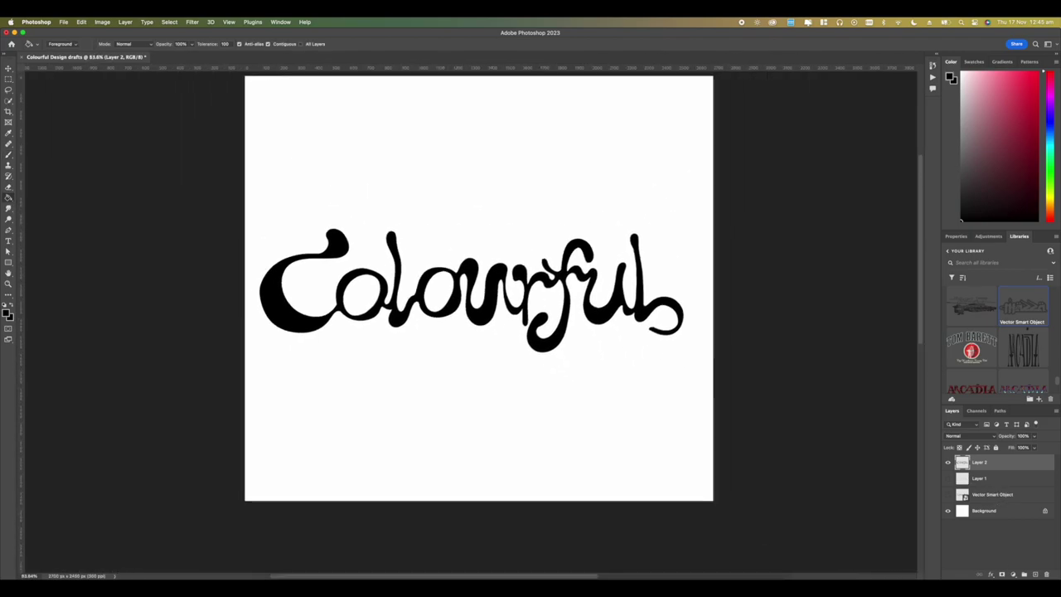
Step: Add a Threshold adjustment layer on top and create a new empty layer directly above Layer 2
click(1014, 574)
click(763, 394)
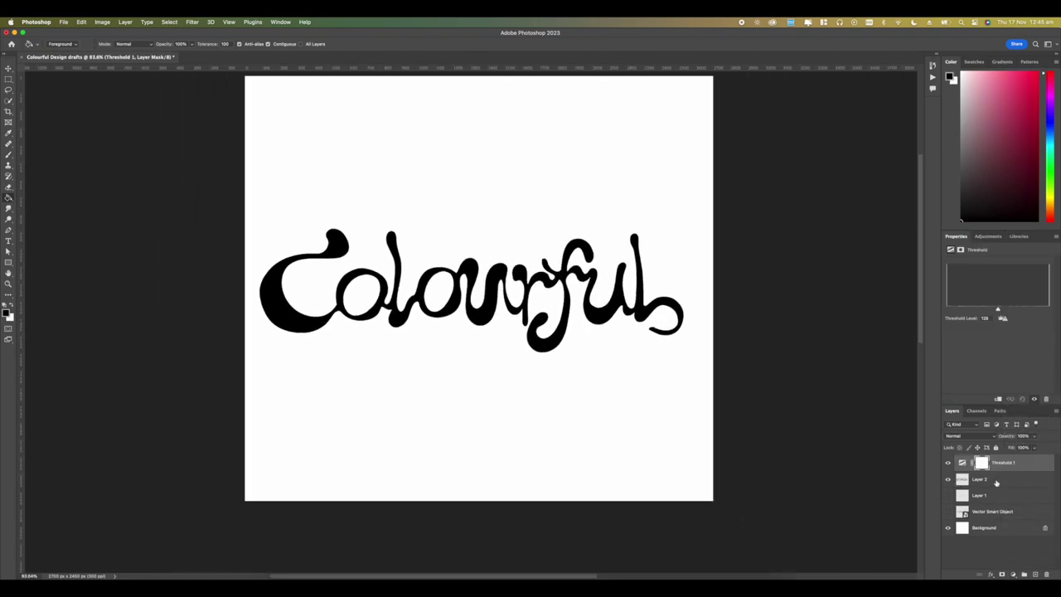
click(996, 481)
click(1034, 574)
Step: Try the Hard Round 481 1 brush on the new layer and reduce its size to 97 px
scroll(514, 372, up, 3)
key(b)
scroll(476, 340, down, 1)
scroll(486, 326, up, 1)
right_click(569, 339)
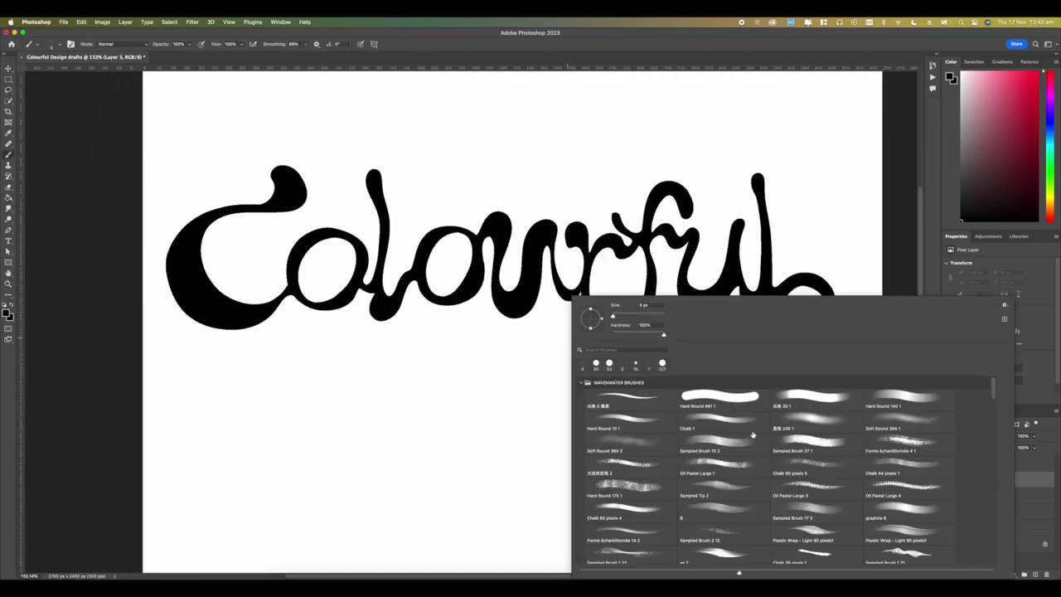
click(721, 400)
click(639, 317)
click(508, 337)
key(super+z)
drag(769, 392, 741, 389)
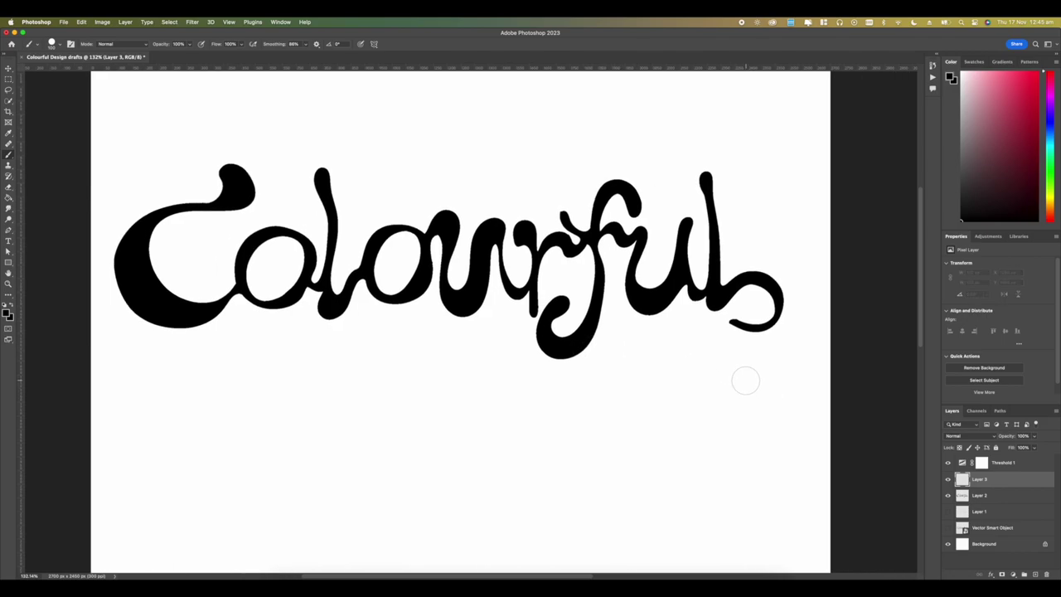
right_click(751, 383)
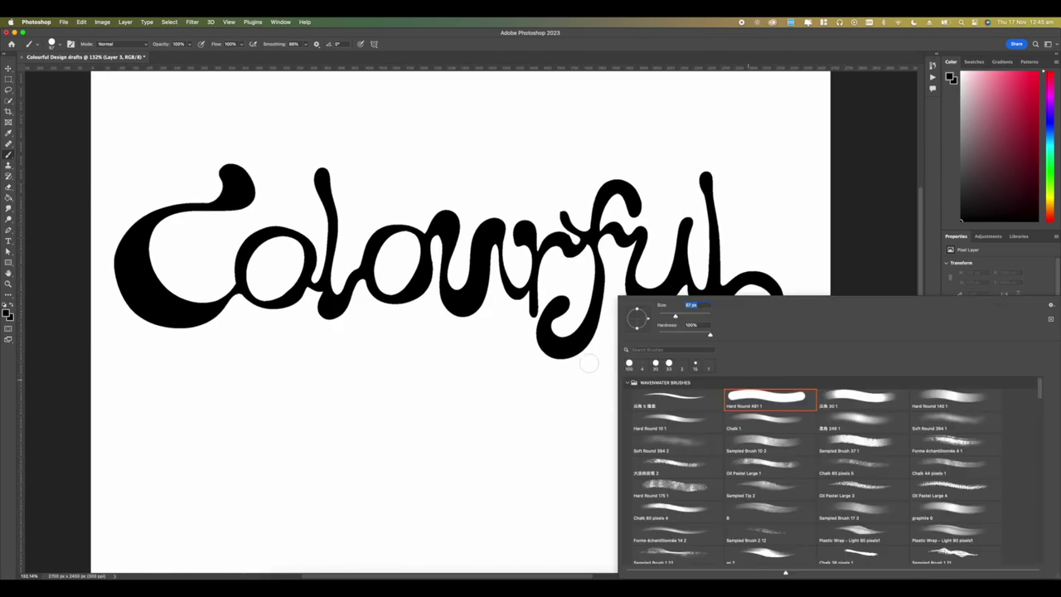
key(Return)
Step: Choose the 尖角 5 像素 brush and paint a solid black swash from the final "l" tail beneath the word up to the C
right_click(715, 372)
click(682, 398)
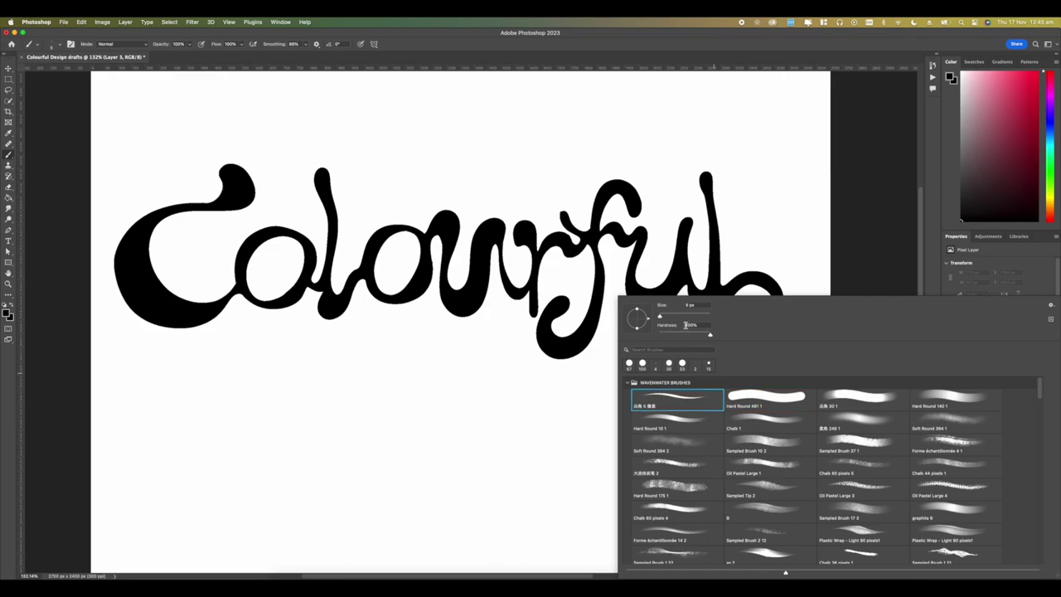
key(Return)
drag(554, 388, 586, 370)
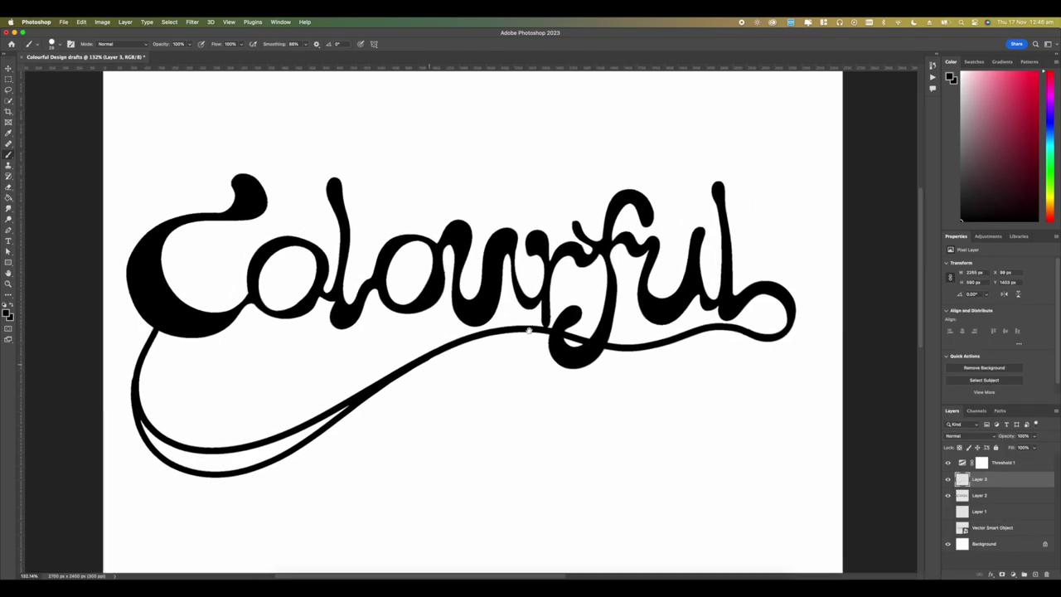
scroll(424, 407, left, 5)
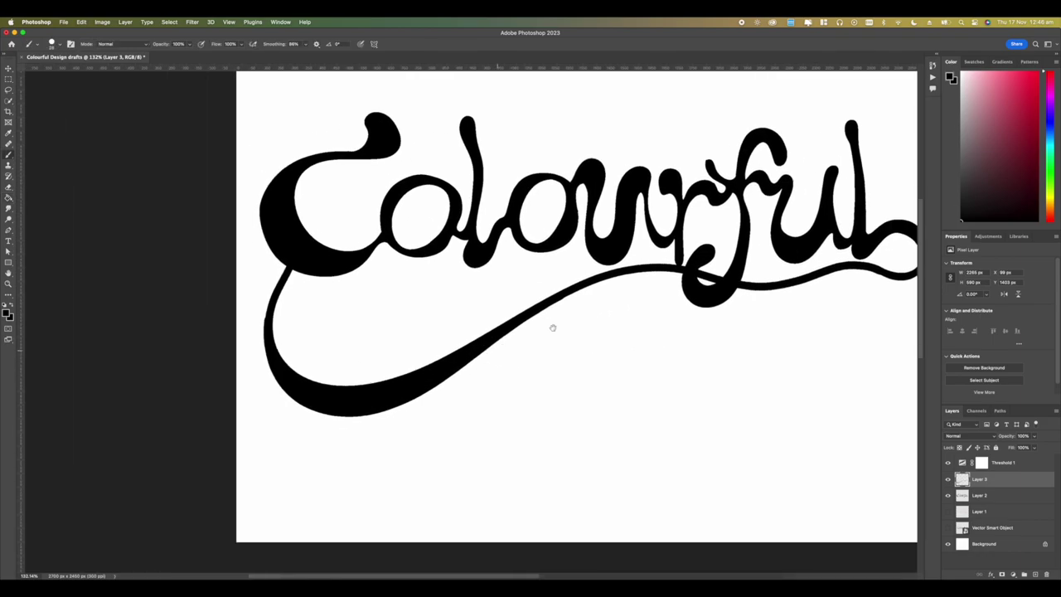
scroll(392, 291, right, 5)
scroll(392, 292, up, 3)
scroll(370, 306, left, 3)
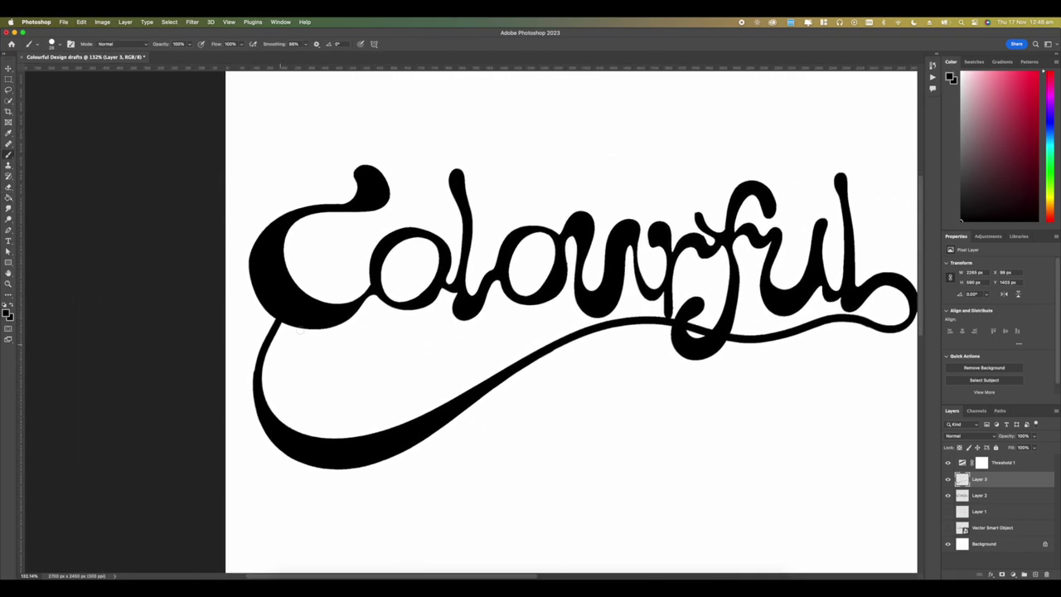
scroll(346, 296, right, 6)
scroll(347, 283, up, 2)
Step: Try adding black brush strokes where the C meets the first "o"
drag(509, 286, 700, 297)
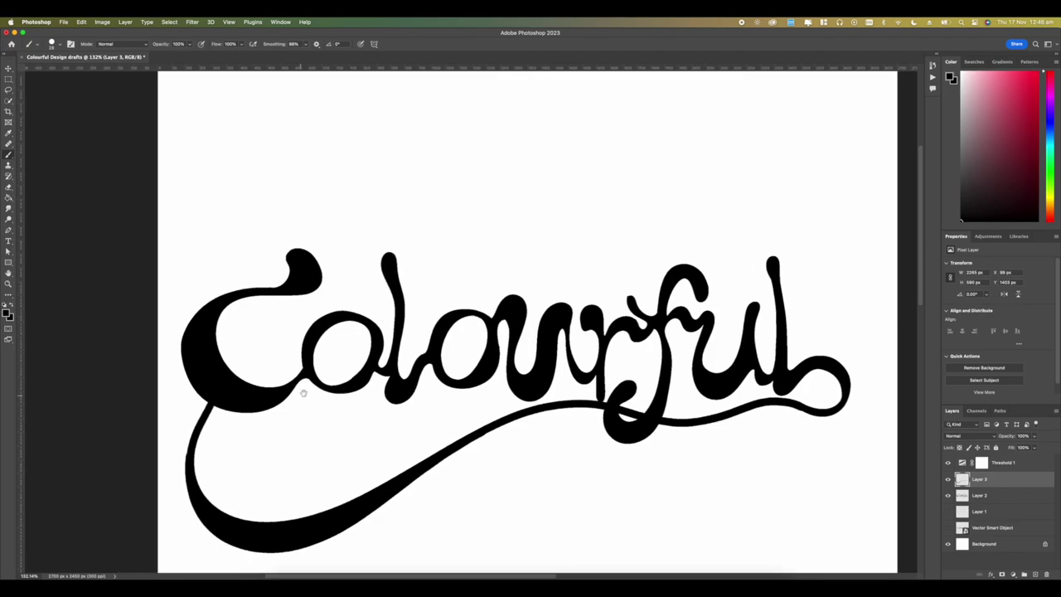
mouse_move(308, 381)
mouse_down()
mouse_move(307, 420)
mouse_move(309, 379)
mouse_move(357, 356)
mouse_move(243, 397)
mouse_move(261, 387)
mouse_up()
key(super+z)
key(super+z)
Step: Show the Layer 1 sketch above the Threshold layer and paint a teardrop descender below the join of the C and first "o" on Layer 3
click(948, 511)
drag(979, 509, 982, 461)
scroll(469, 327, left, 2)
key(super+z)
mouse_move(443, 343)
mouse_down()
mouse_move(479, 344)
mouse_move(456, 349)
mouse_move(495, 321)
mouse_up()
click(981, 492)
key(super+z)
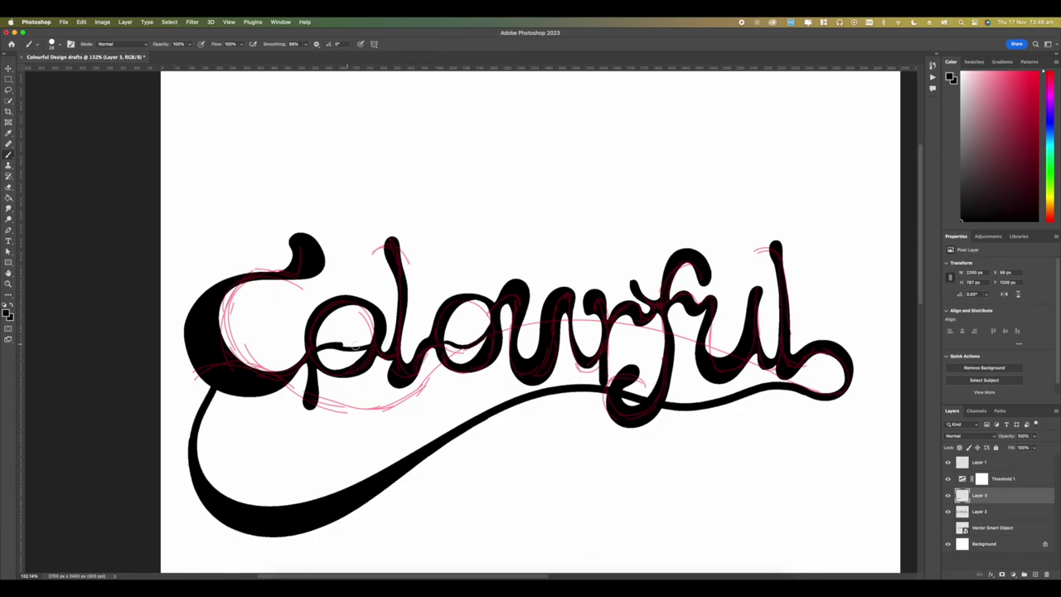
key(super+z)
scroll(472, 346, right, 3)
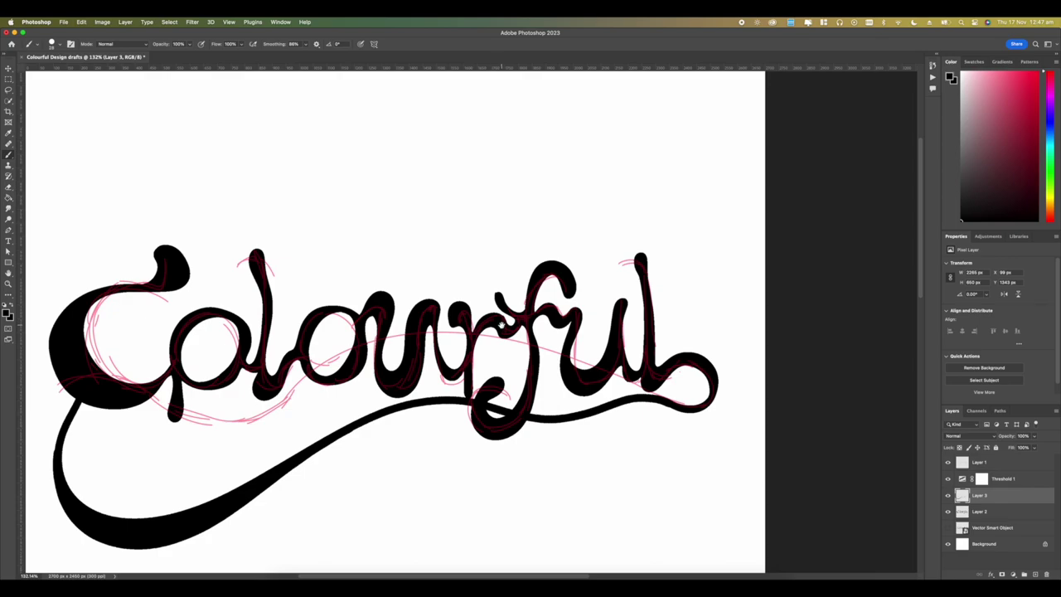
Step: Outline an upper swash from inside the C through both "o"s, arching over "urf" and ending in a curl beyond the final "l"
scroll(441, 343, left, 2)
mouse_move(170, 386)
mouse_down()
mouse_move(237, 348)
mouse_move(472, 334)
mouse_move(754, 389)
mouse_move(772, 323)
mouse_up()
scroll(773, 325, right, 3)
drag(662, 323, 701, 380)
key(super+z)
mouse_move(661, 323)
mouse_down()
mouse_move(704, 349)
mouse_move(678, 379)
mouse_up()
scroll(678, 373, left, 3)
key(super+z)
mouse_move(678, 277)
mouse_down()
mouse_move(639, 263)
mouse_move(507, 285)
mouse_move(414, 362)
mouse_move(363, 366)
mouse_move(664, 271)
mouse_up()
key(super+z)
key(super+z)
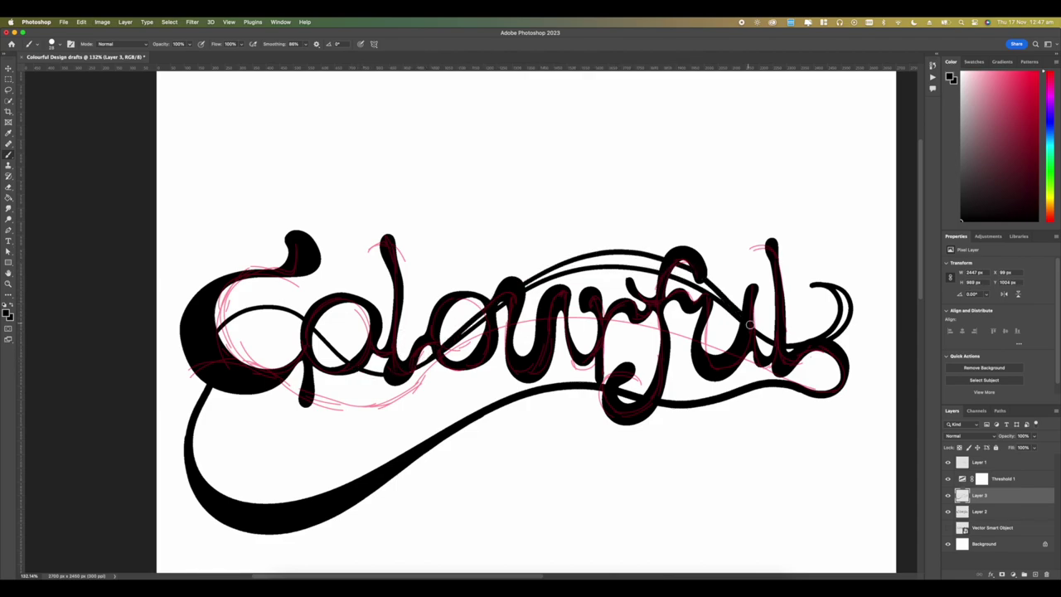
Step: Finish the upper swash's outline and fill its arch and end curl with black
drag(610, 347, 555, 384)
key(g)
click(574, 300)
drag(795, 344, 699, 334)
Step: Join the base of the first "u" to the lower swash with a flared black connection and fill its gap
key(b)
scroll(513, 304, left, 5)
drag(402, 288, 216, 259)
scroll(387, 317, up, 5)
scroll(395, 345, left, 3)
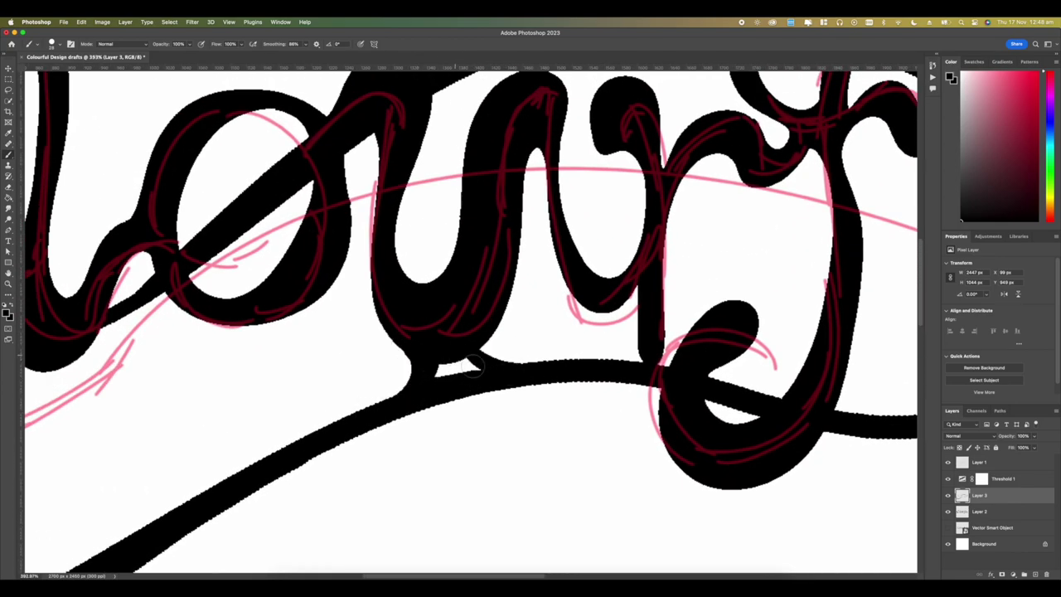
scroll(470, 377, down, 2)
scroll(519, 363, down, 4)
scroll(519, 363, left, 4)
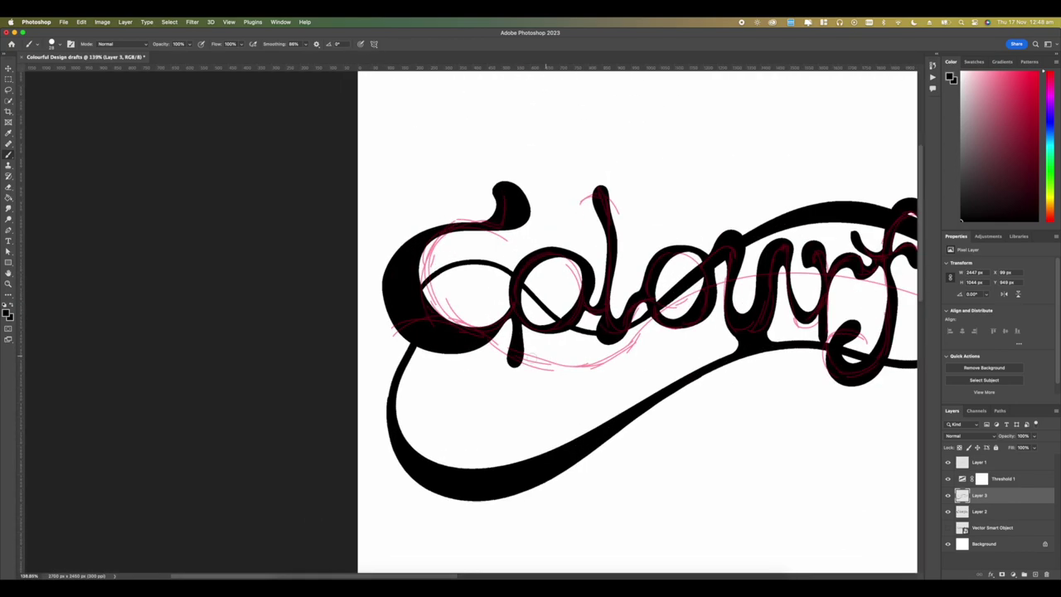
Step: Thicken and smooth the join between the bottom of the C and the lower swash
scroll(431, 365, up, 8)
drag(502, 284, 274, 497)
drag(374, 393, 259, 530)
drag(333, 384, 484, 244)
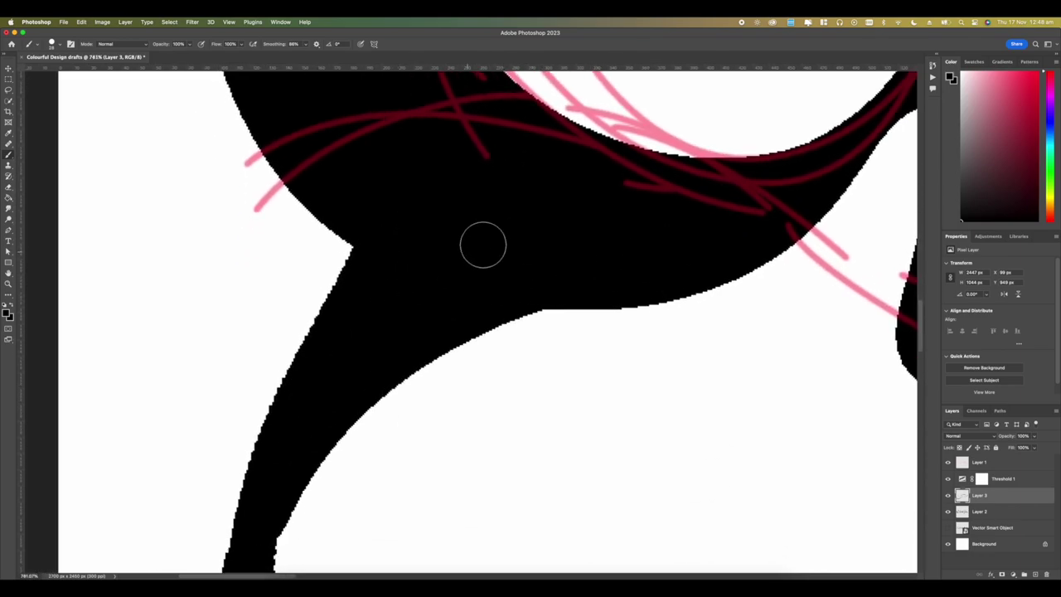
scroll(484, 244, down, 5)
scroll(432, 362, up, 3)
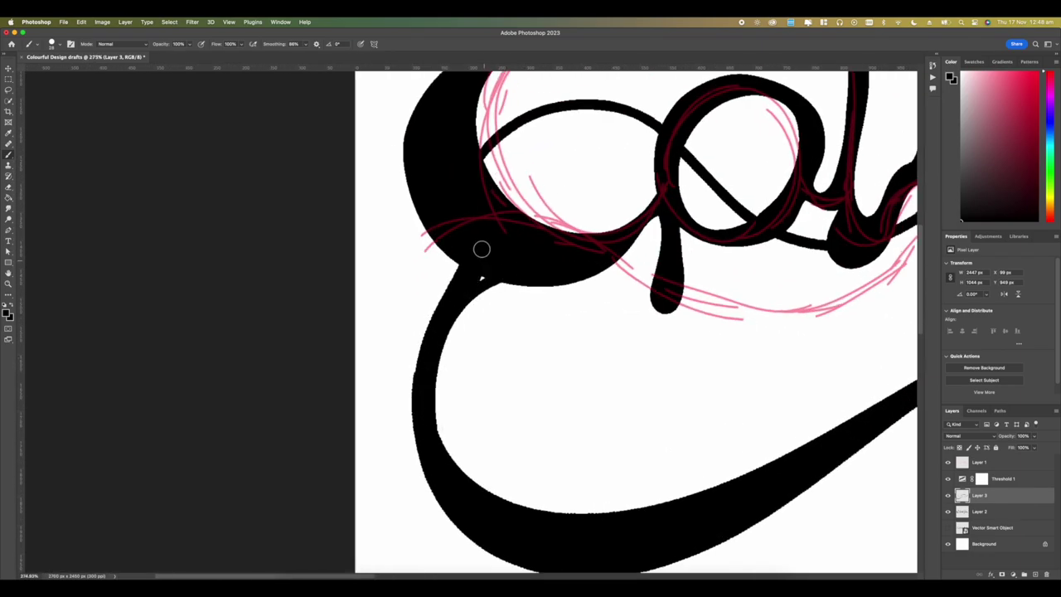
Step: Flare the start of the upper swash where it meets the inner edge of the C
scroll(483, 248, up, 3)
scroll(466, 248, right, 15)
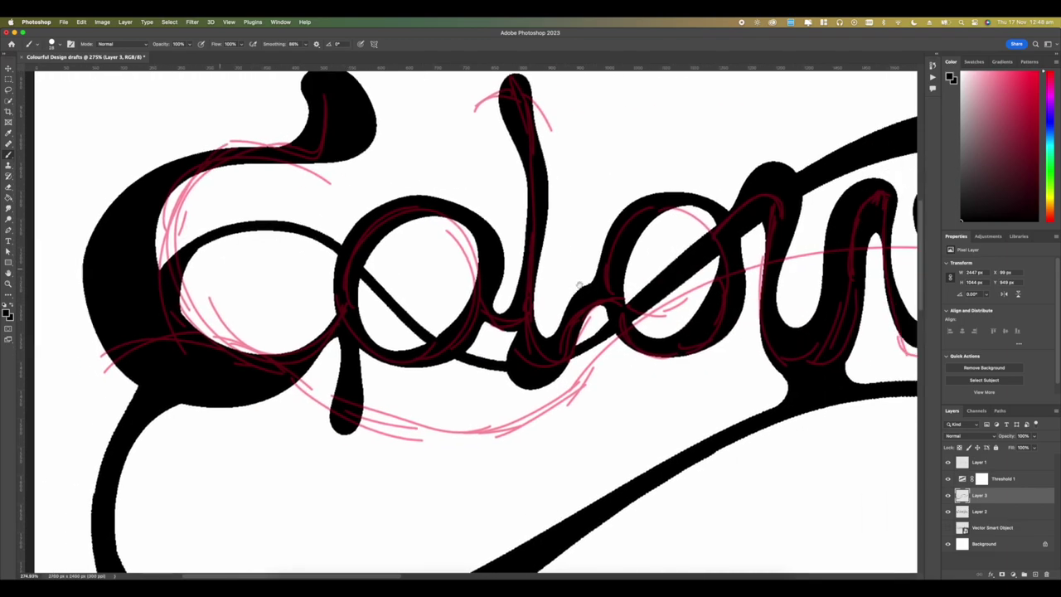
scroll(480, 281, left, 2)
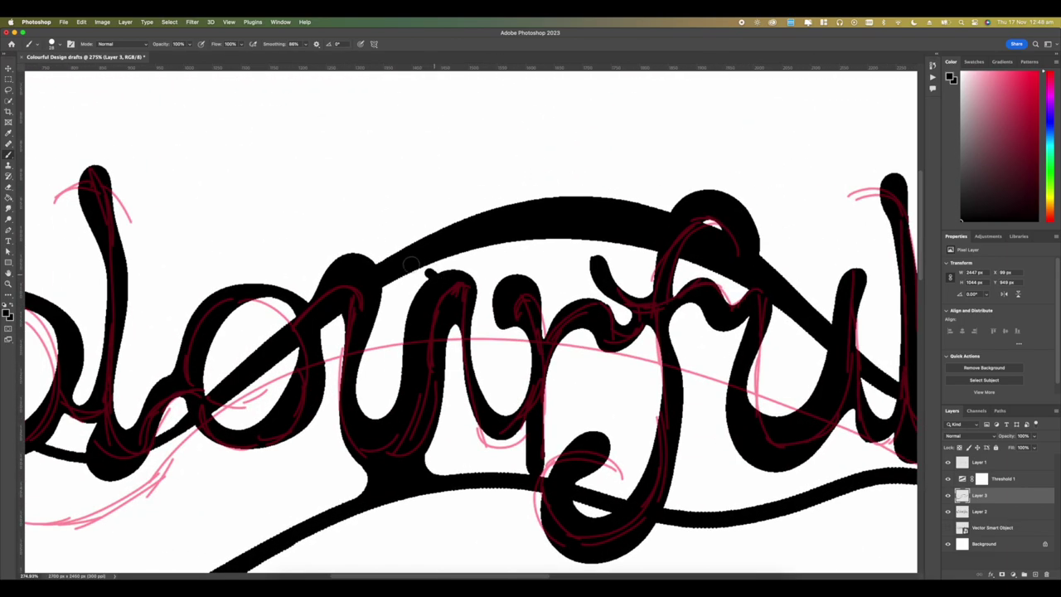
scroll(492, 263, right, 4)
scroll(509, 298, down, 5)
Step: Hide the Layer 1 sketch and move Layer 2 above Layer 3
click(947, 462)
scroll(208, 331, up, 5)
scroll(470, 322, left, 3)
scroll(470, 322, right, 4)
scroll(470, 321, up, 3)
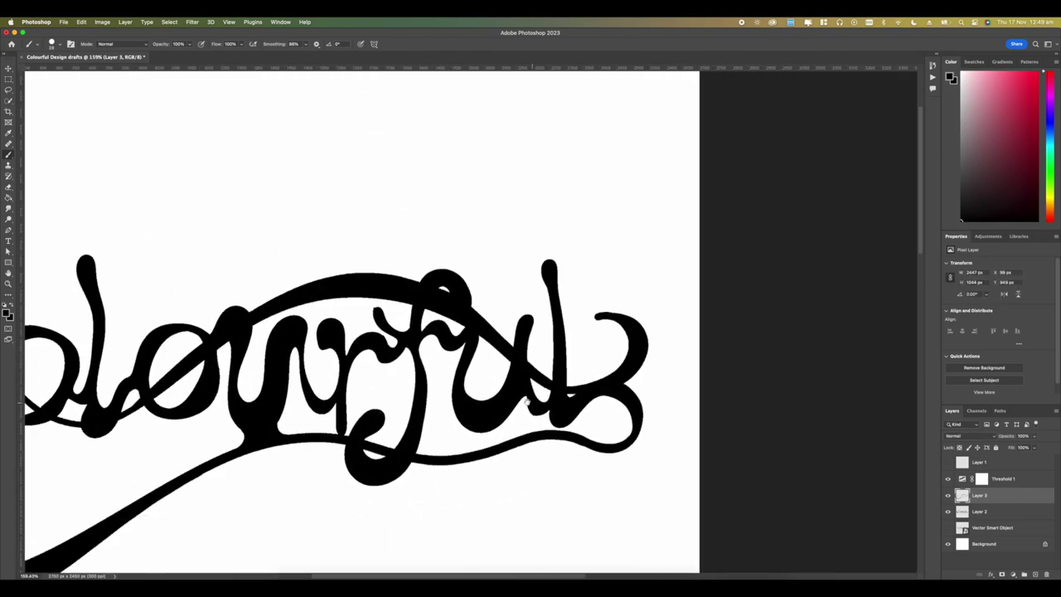
drag(573, 414, 645, 418)
drag(978, 516, 975, 489)
scroll(501, 311, up, 10)
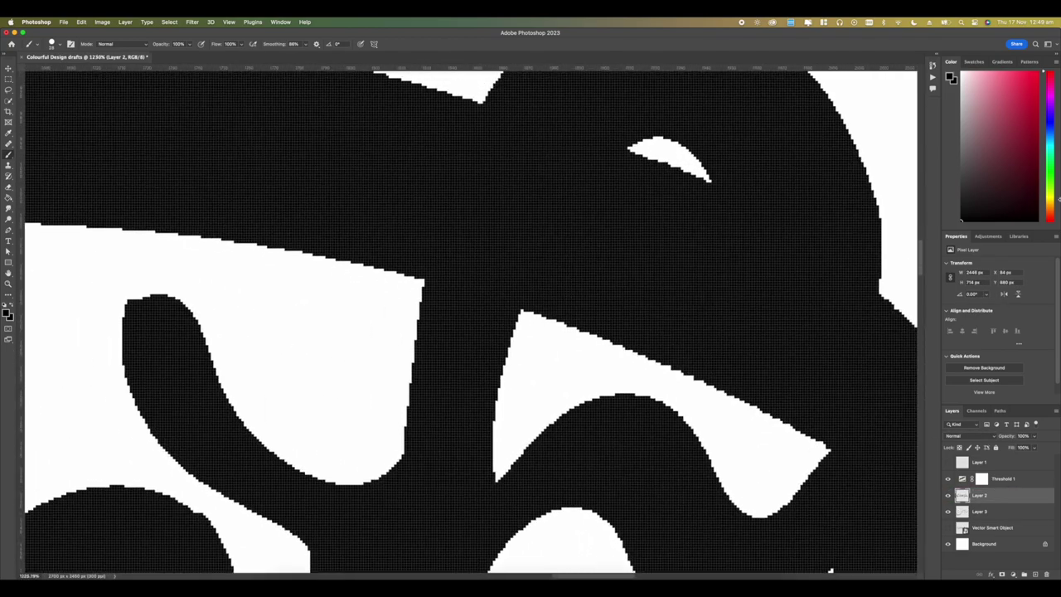
Step: Switch to a smaller white brush and paint a thin gap along the "f" stem so it overlaps the upper swash
key(x)
scroll(630, 335, down, 3)
right_click(554, 284)
drag(603, 305, 600, 305)
key(Return)
scroll(850, 100, up, 3)
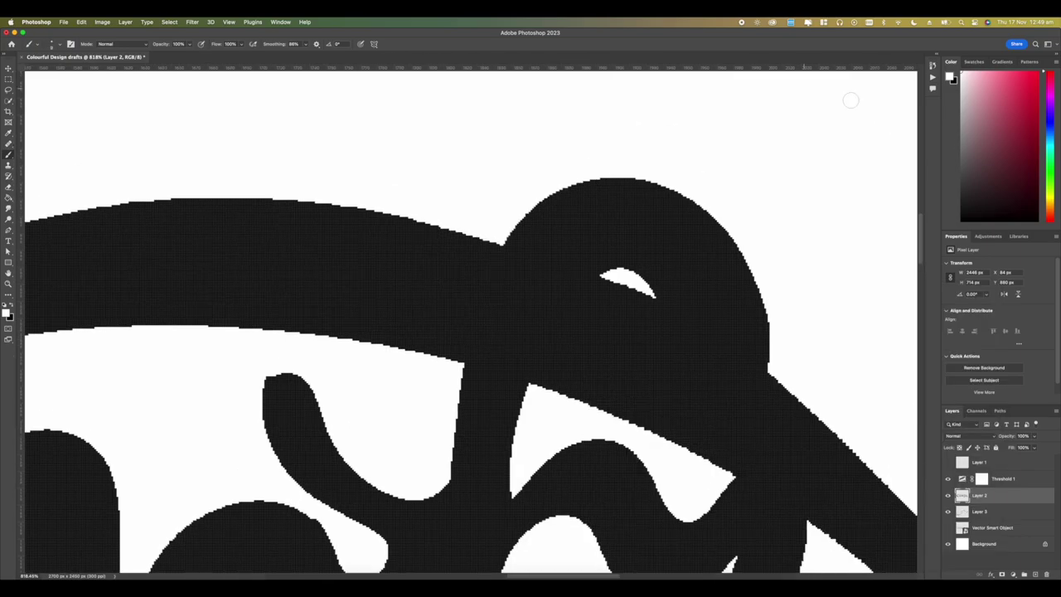
scroll(442, 306, down, 2)
scroll(442, 307, right, 2)
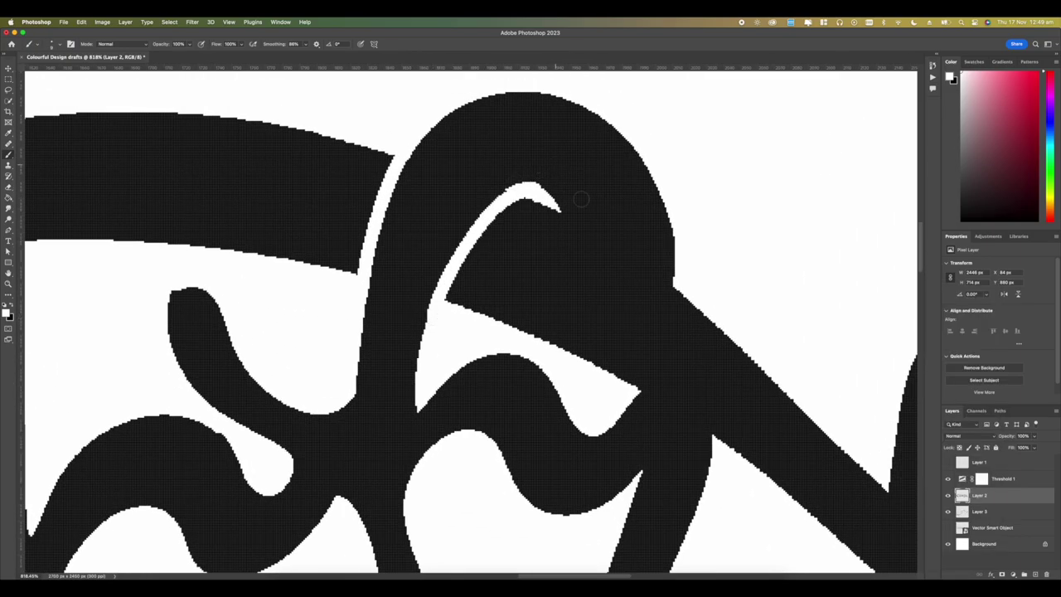
mouse_move(581, 199)
mouse_down()
mouse_move(573, 363)
mouse_move(660, 375)
mouse_up()
scroll(598, 233, down, 5)
scroll(502, 272, up, 3)
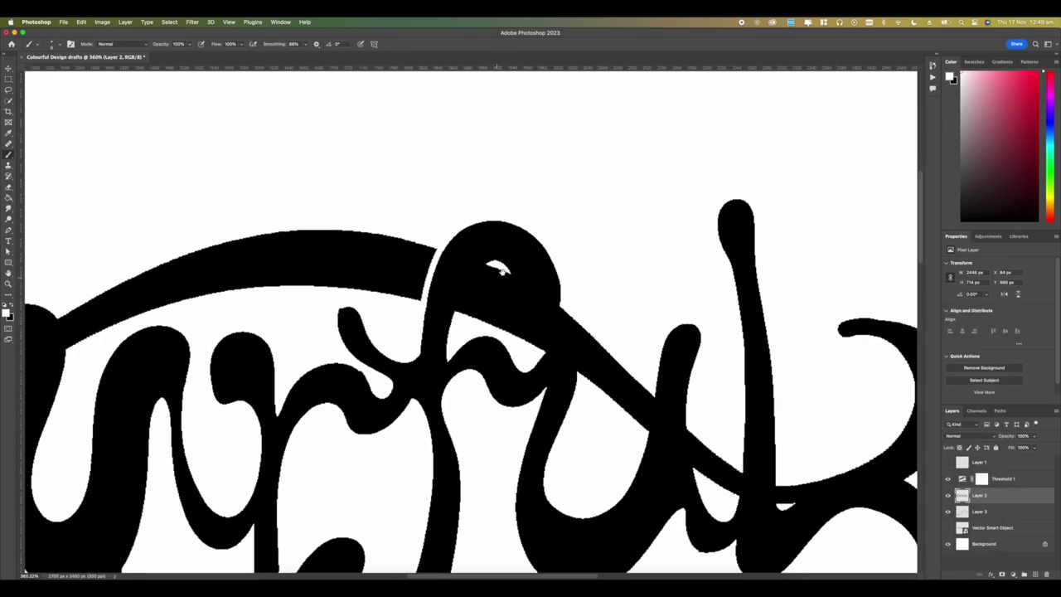
Step: Paint thin white gaps where the upper swash meets the second "o" and runs along the final "l" tail
scroll(525, 317, down, 4)
scroll(515, 330, up, 3)
scroll(514, 330, up, 3)
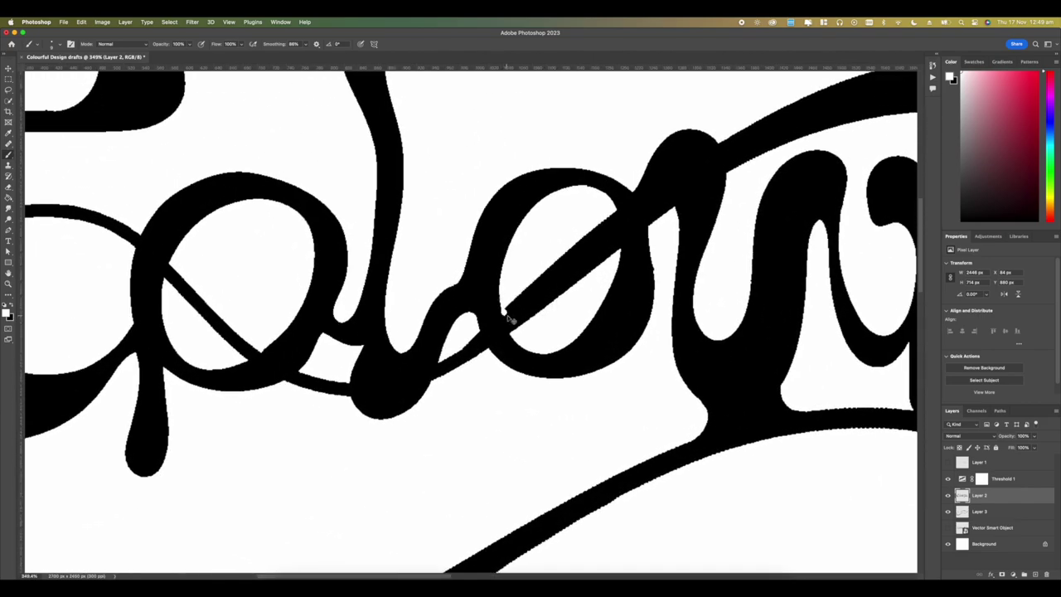
scroll(539, 349, down, 8)
scroll(547, 315, up, 10)
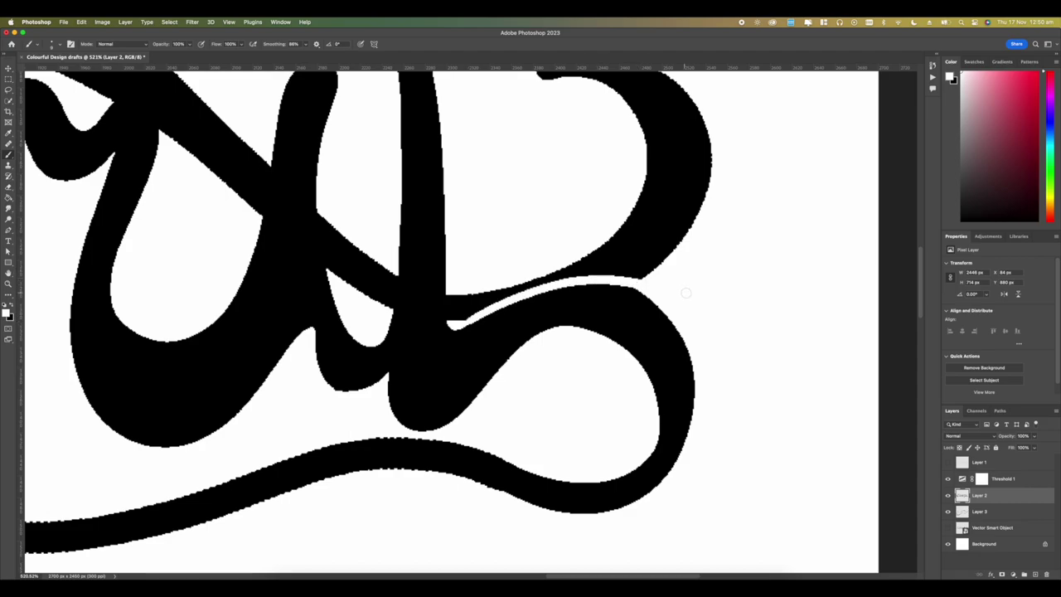
Step: Examine the whole lettering and its overlapping swashes from full-page and closer views
scroll(458, 322, down, 8)
scroll(464, 319, up, 4)
scroll(497, 308, down, 4)
scroll(501, 307, down, 4)
scroll(580, 302, up, 2)
scroll(602, 301, down, 1)
scroll(499, 305, up, 4)
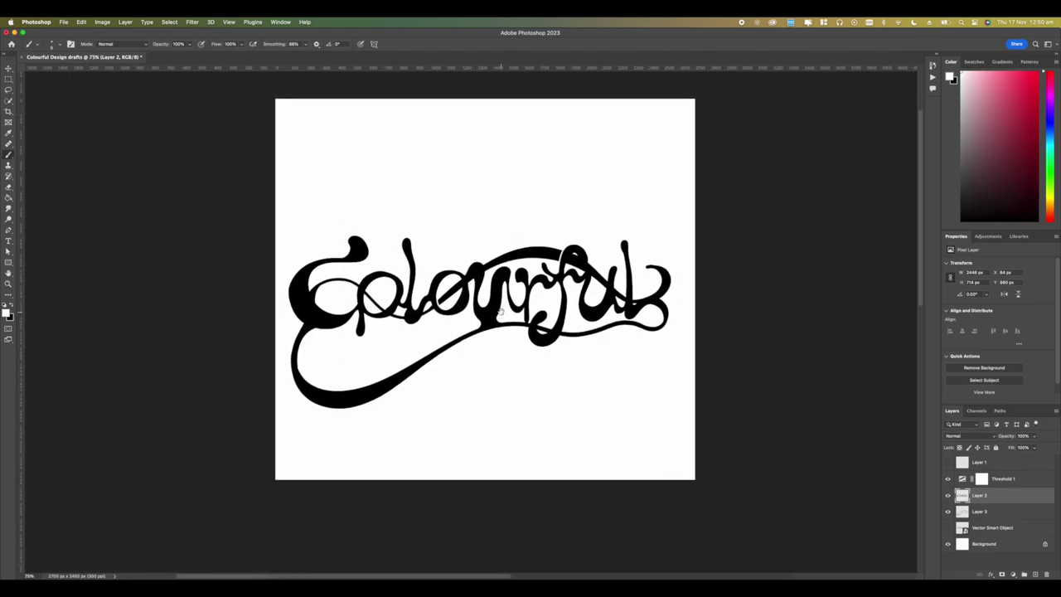
scroll(469, 324, up, 3)
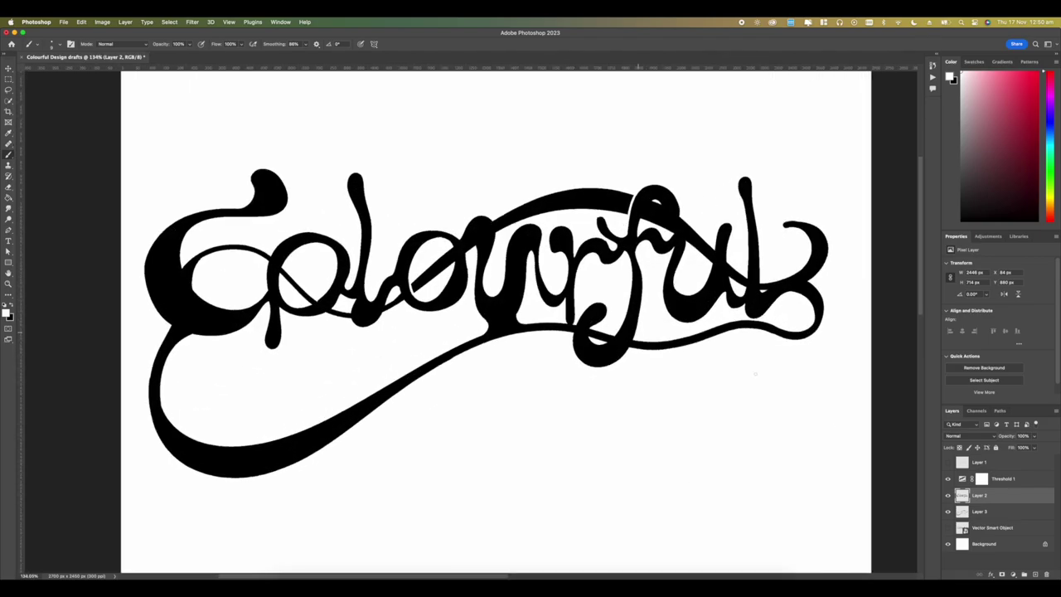
Step: Capture a screenshot of the finished black "Colourful" lettering with its Layer 3 swash visible
click(948, 512)
click(948, 511)
scroll(541, 366, down, 5)
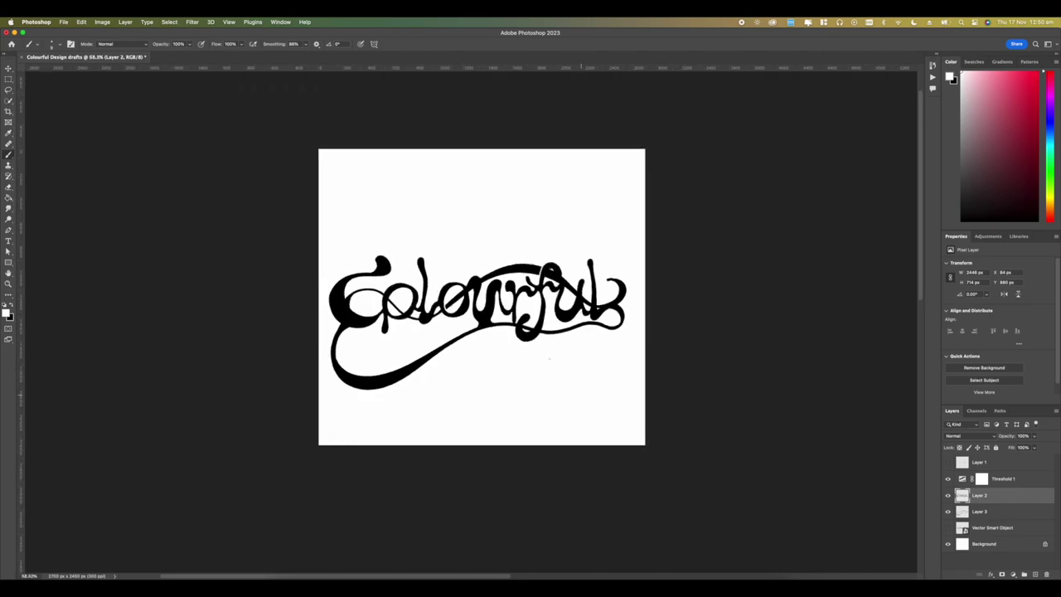
scroll(497, 332, up, 2)
drag(223, 175, 707, 430)
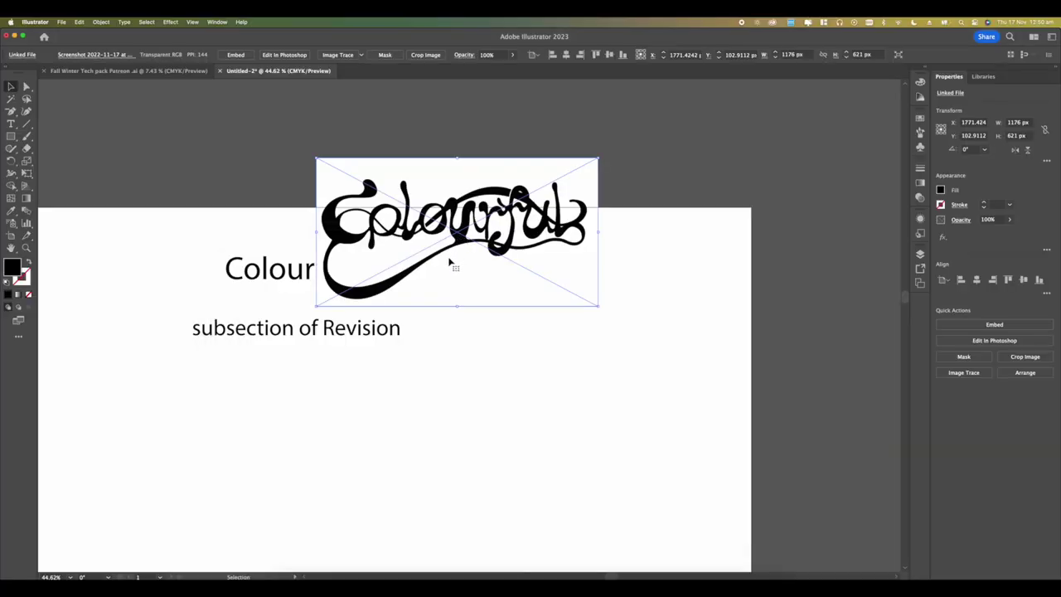
Step: In Illustrator, move the lettering screenshot onto the artboard beneath the "subsection of Revision" text
drag(450, 264, 297, 475)
scroll(297, 475, down, 3)
scroll(297, 475, left, 3)
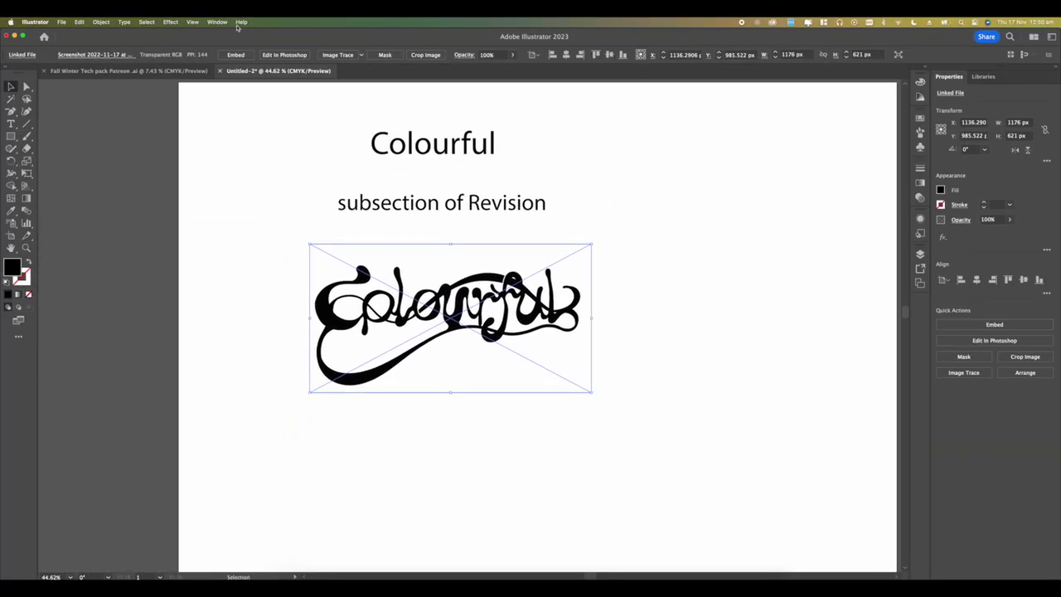
Step: Trace the lettering screenshot in black and white with Image Trace, ignoring white
click(218, 22)
click(229, 290)
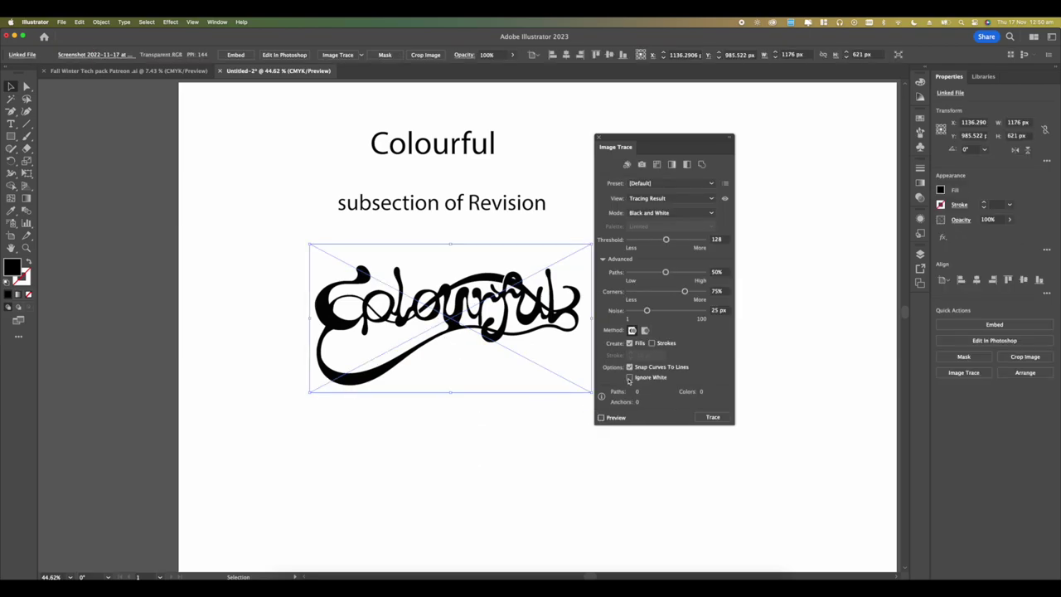
scroll(490, 320, up, 5)
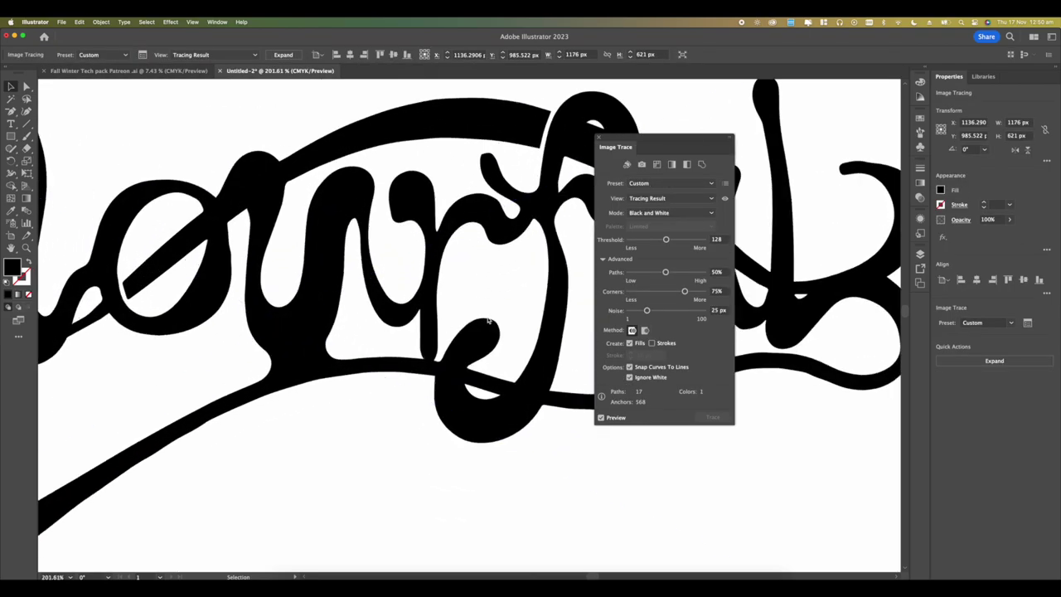
scroll(490, 320, down, 3)
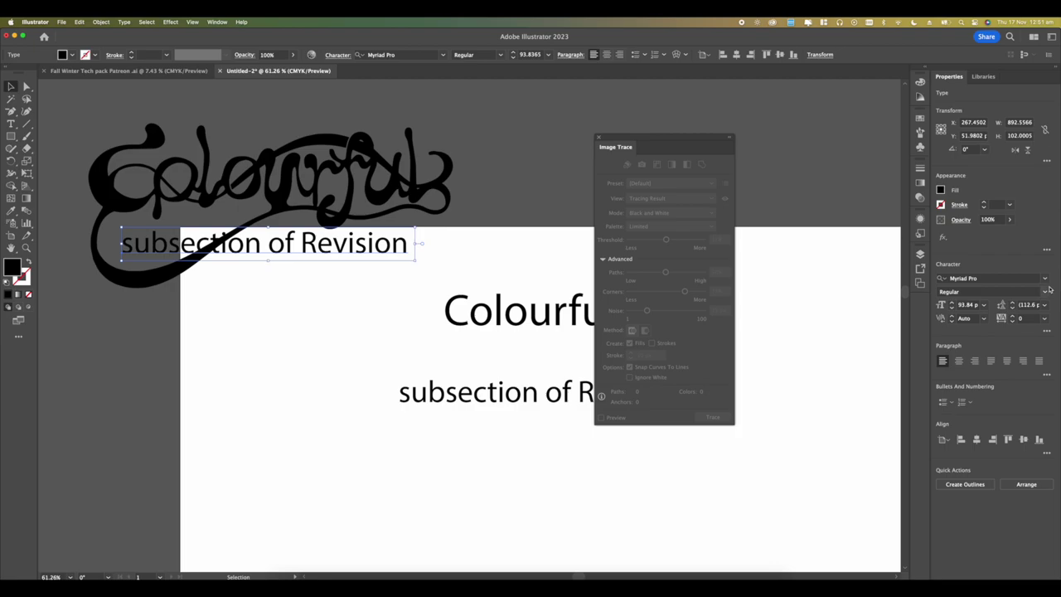
Step: Clear the blackletter font filter and set the "subsection of Revision" subtitle in Panton Black Caps
click(1045, 280)
click(835, 312)
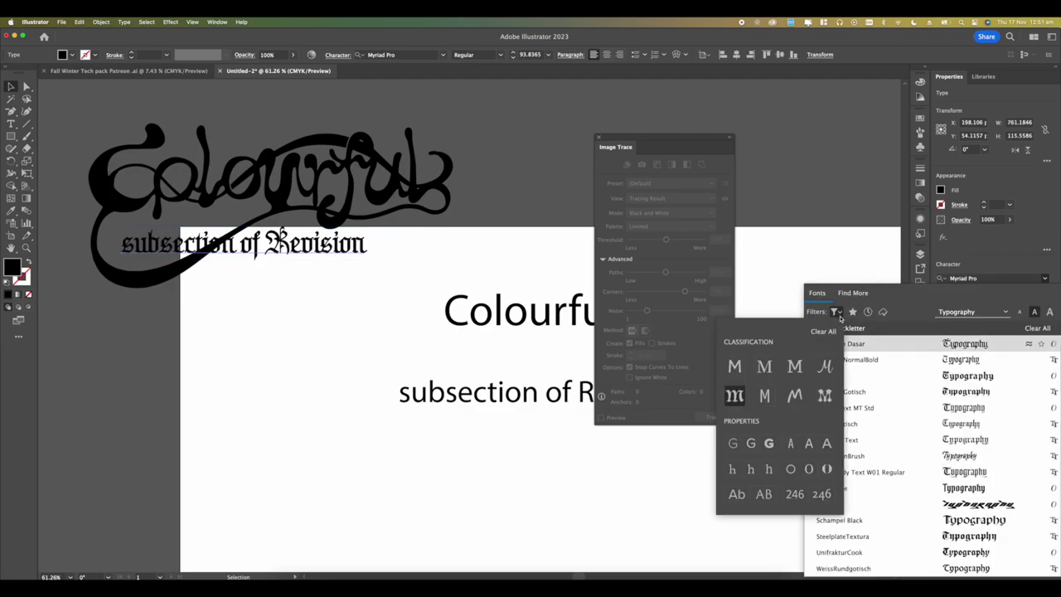
click(823, 331)
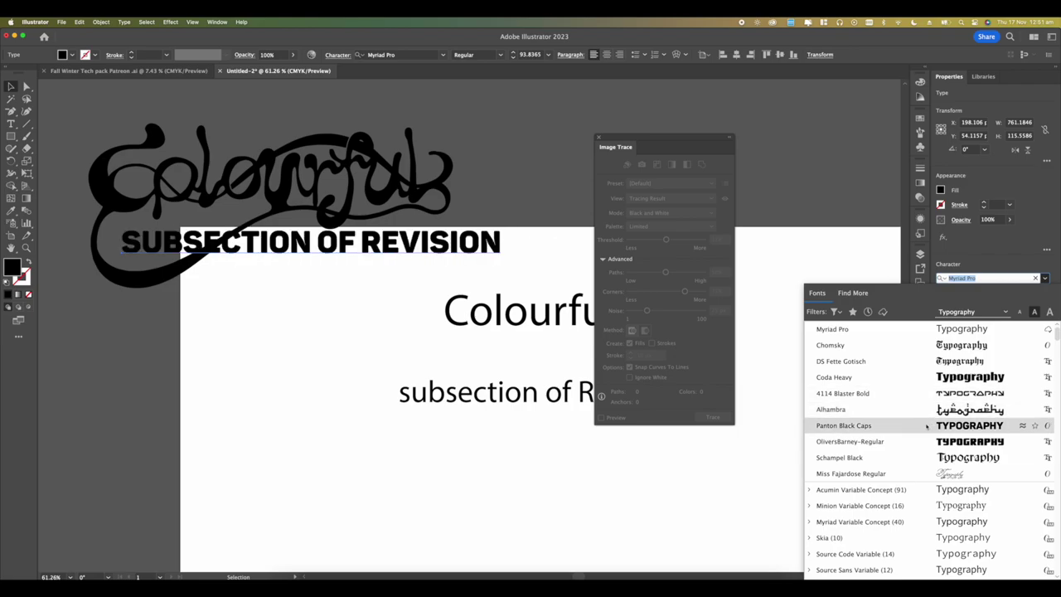
click(926, 425)
Step: Align the subtitle under the traced lettering and place a spare copy of it off the artboard
scroll(383, 261, left, 3)
drag(383, 261, 362, 261)
scroll(418, 247, up, 3)
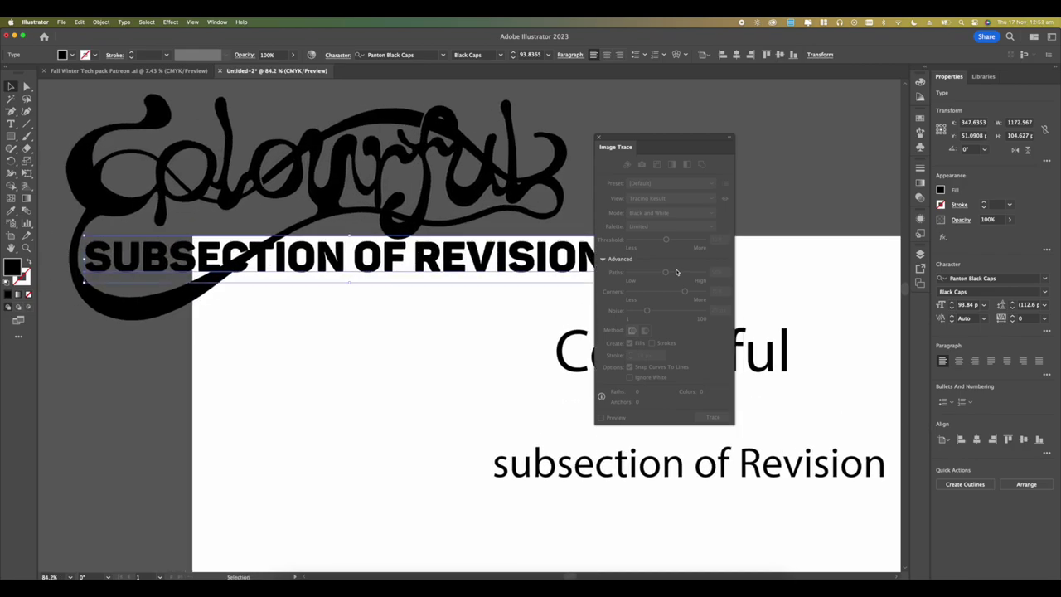
drag(416, 266, 260, 181)
scroll(404, 264, down, 5)
scroll(405, 264, down, 2)
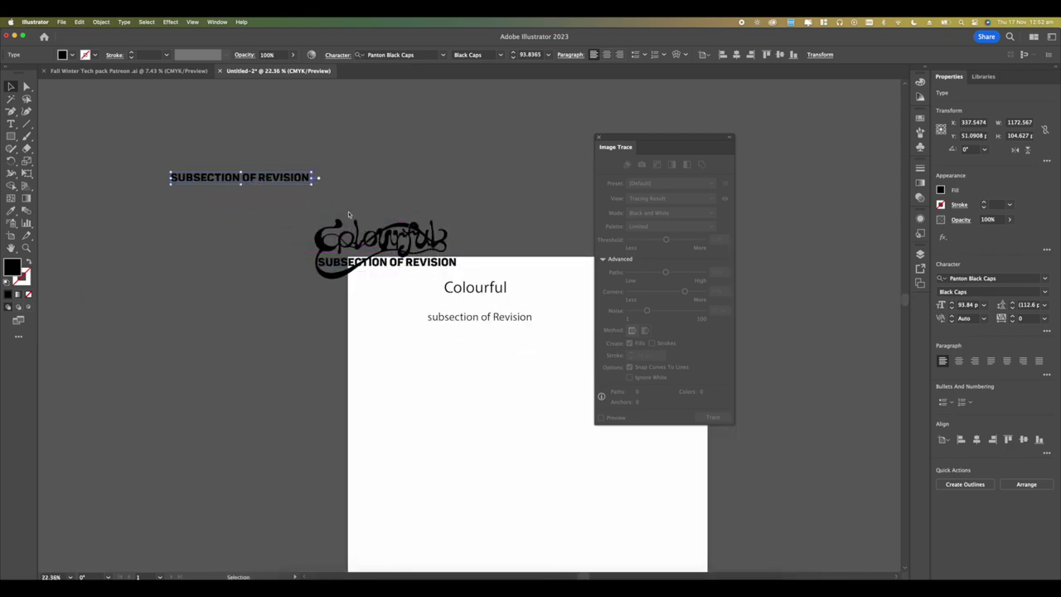
Step: Scale the subtitle under the lettering down to about 79 pt
scroll(434, 263, up, 3)
shift+drag(347, 274, 328, 267)
scroll(335, 262, up, 5)
Step: Expand the subtitle text into shapes and nudge it into place within the lower swash
click(101, 22)
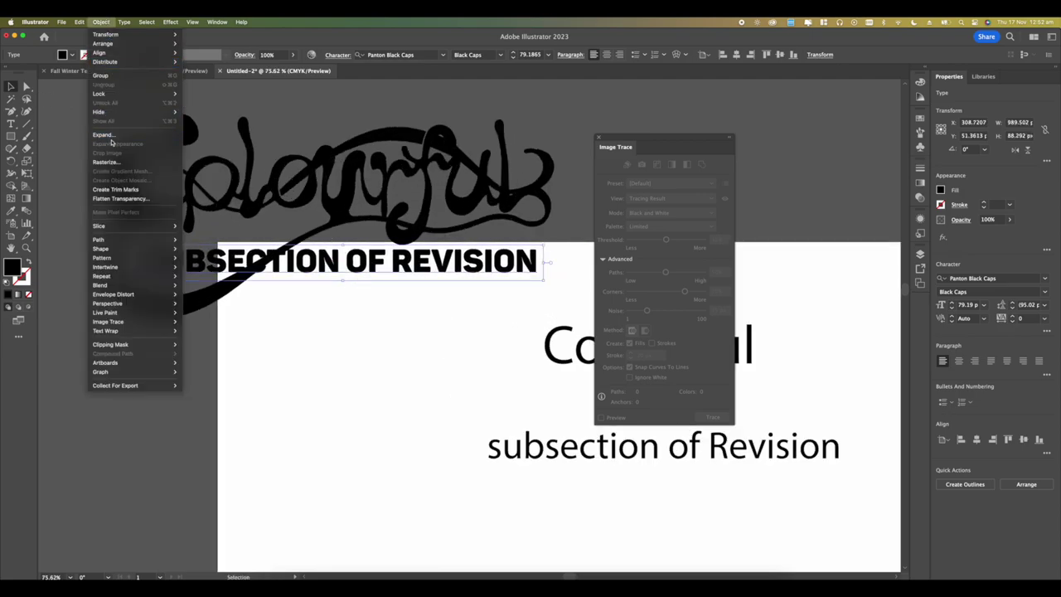
click(105, 134)
click(494, 280)
drag(319, 261, 314, 264)
click(365, 284)
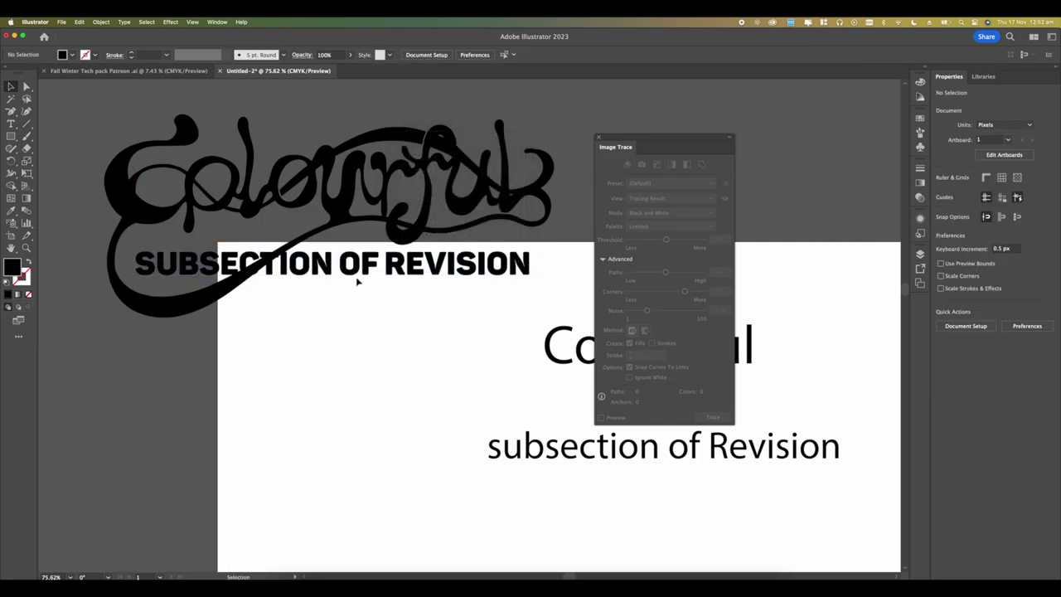
Step: Move the lettering together with its subtitle onto an empty area of the artboard
scroll(357, 282, down, 5)
scroll(282, 244, up, 1)
drag(352, 262, 415, 334)
click(404, 345)
scroll(397, 339, up, 4)
scroll(394, 339, up, 2)
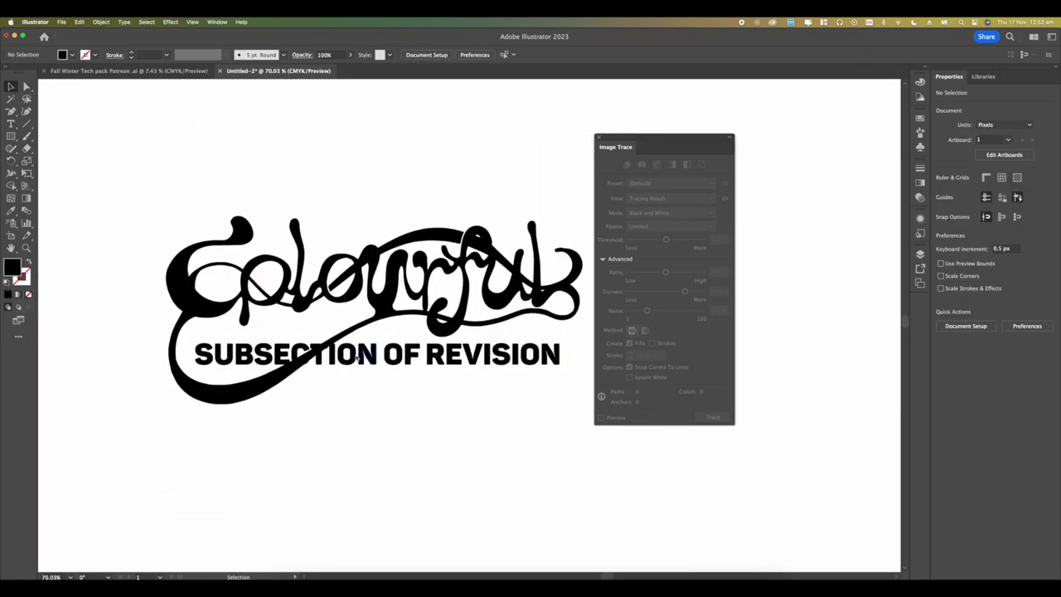
Step: Nudge the subtitle slightly sideways to balance it beneath the lettering
drag(367, 351, 364, 351)
click(399, 393)
drag(402, 393, 395, 329)
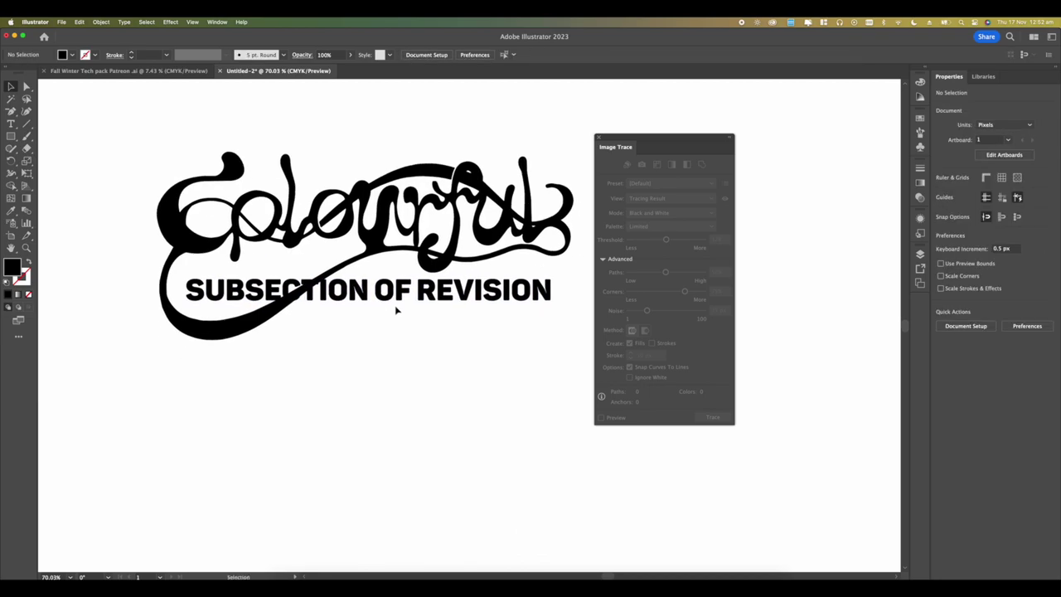
click(400, 295)
scroll(377, 309, down, 6)
scroll(381, 312, up, 4)
click(384, 315)
scroll(370, 290, up, 2)
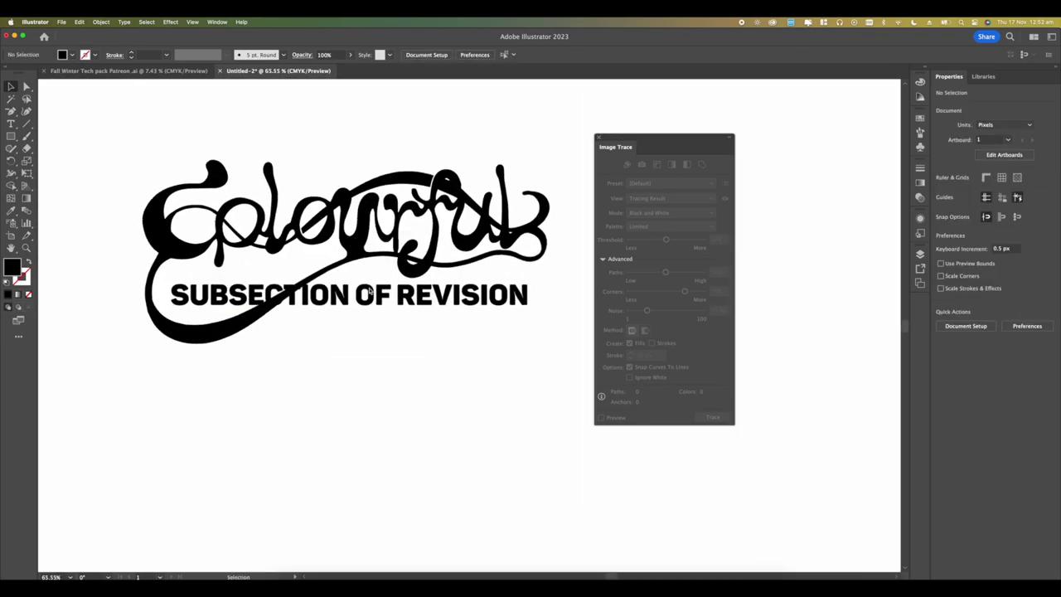
Step: Set up a 20 px Offset Path with round joins around the expanded subtitle and toggle its preview
click(408, 308)
scroll(418, 307, up, 3)
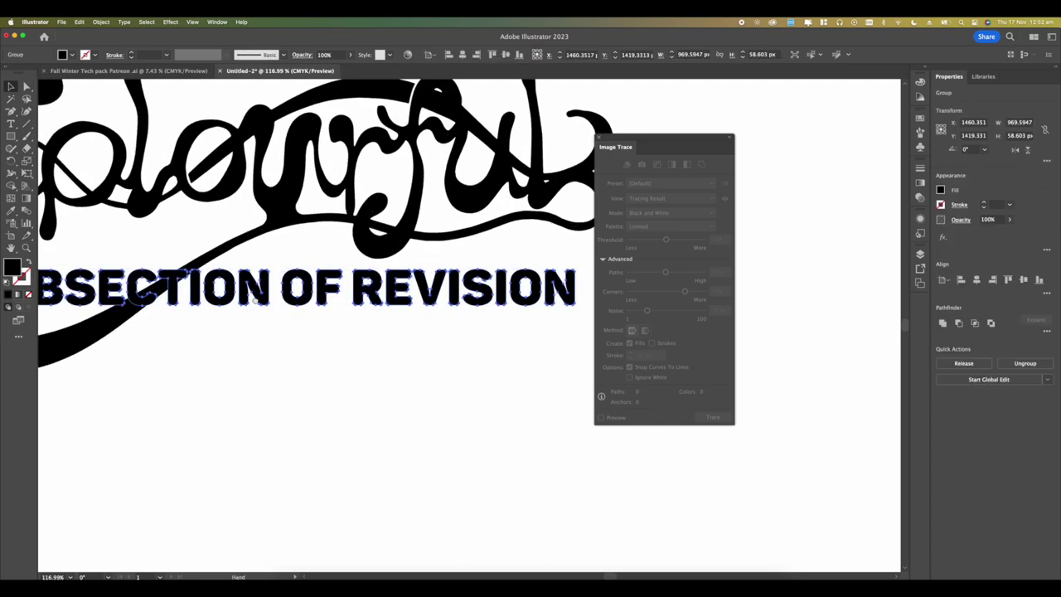
scroll(400, 305, up, 4)
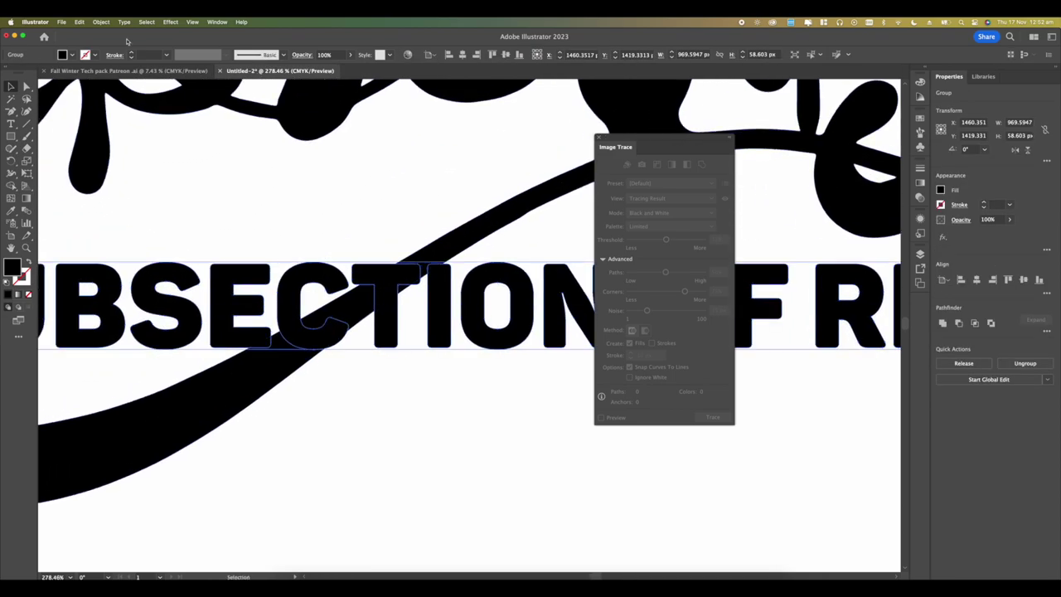
click(101, 22)
mouse_move(163, 240)
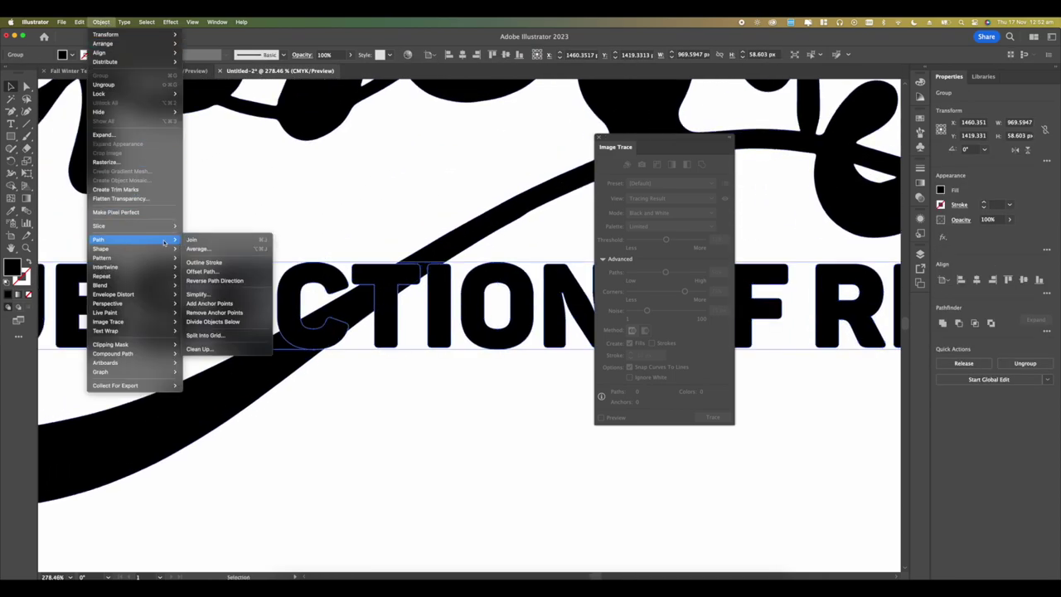
click(228, 272)
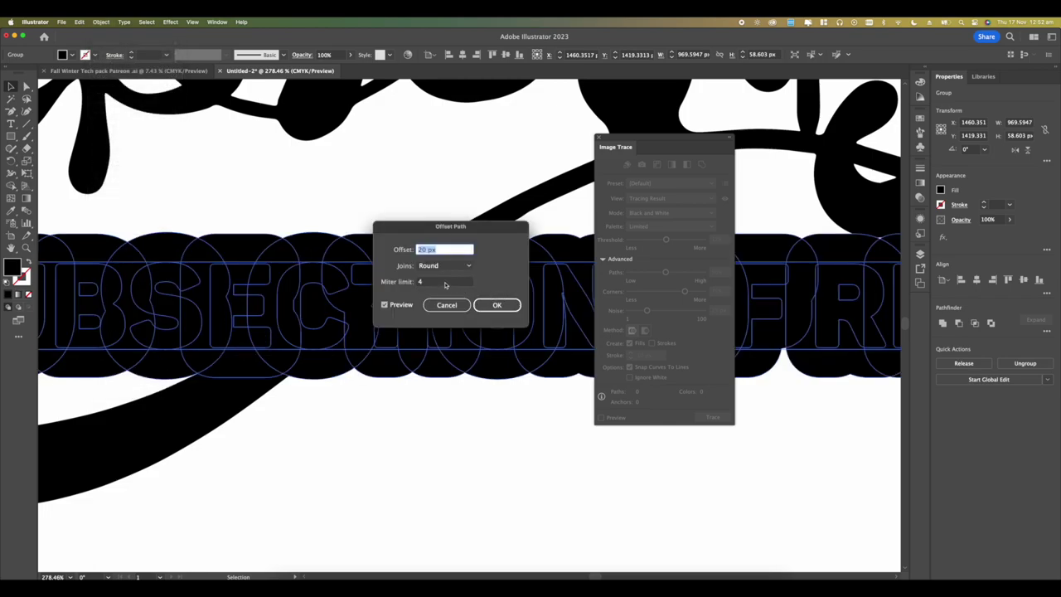
click(396, 305)
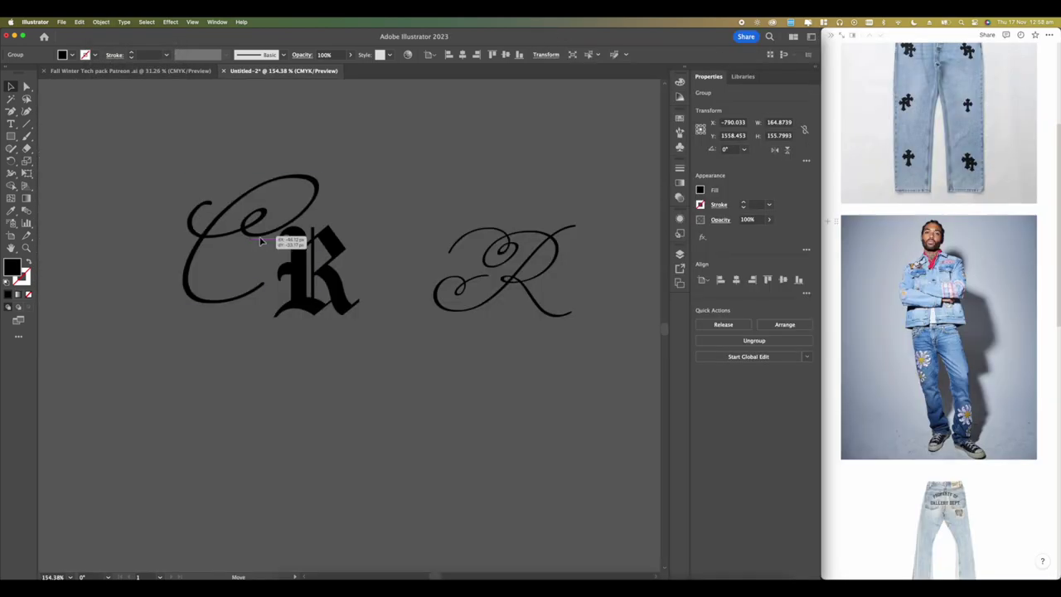
Step: Position the blackletter R at the lower right of the script C and copy both letters
drag(308, 300, 300, 309)
drag(360, 372, 166, 180)
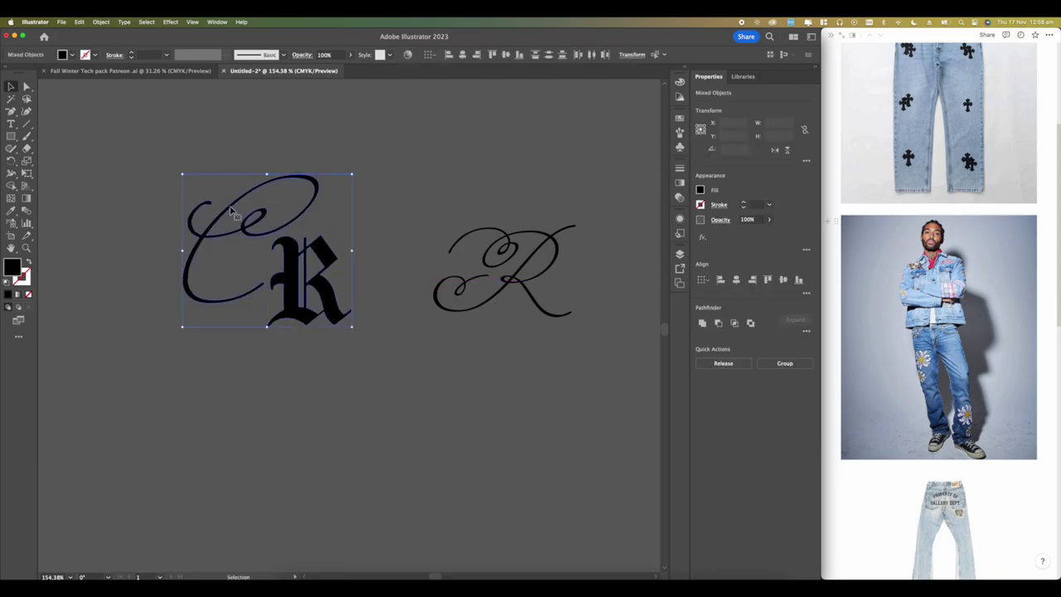
click(343, 376)
Step: Switch to Photoshop, hide Layer 2 and Layer 3, and paste the CR monogram as a smart object at about 133% scale
click(586, 587)
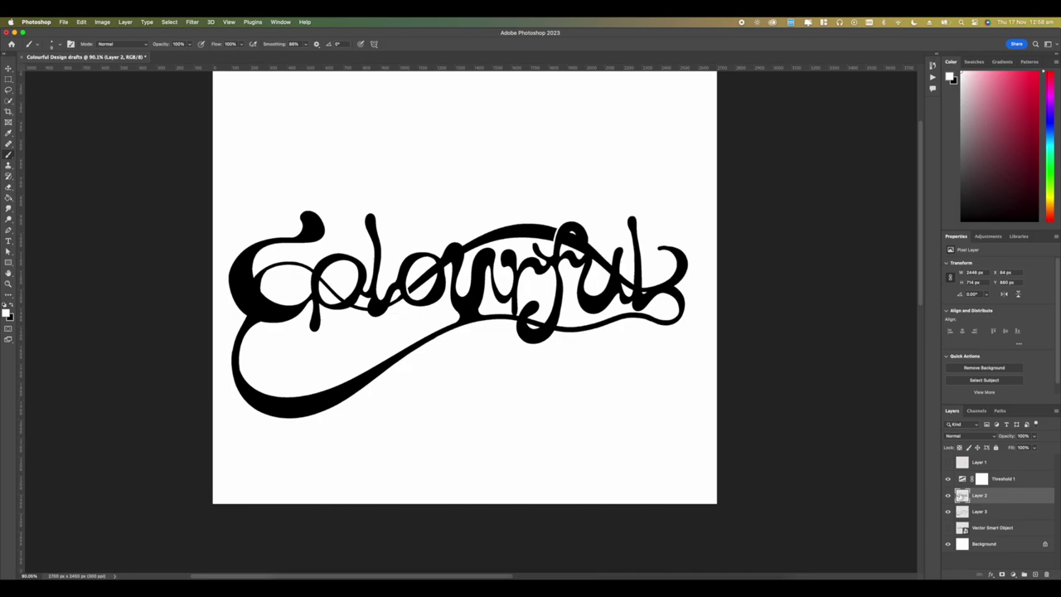
click(948, 495)
click(949, 512)
key(super+v)
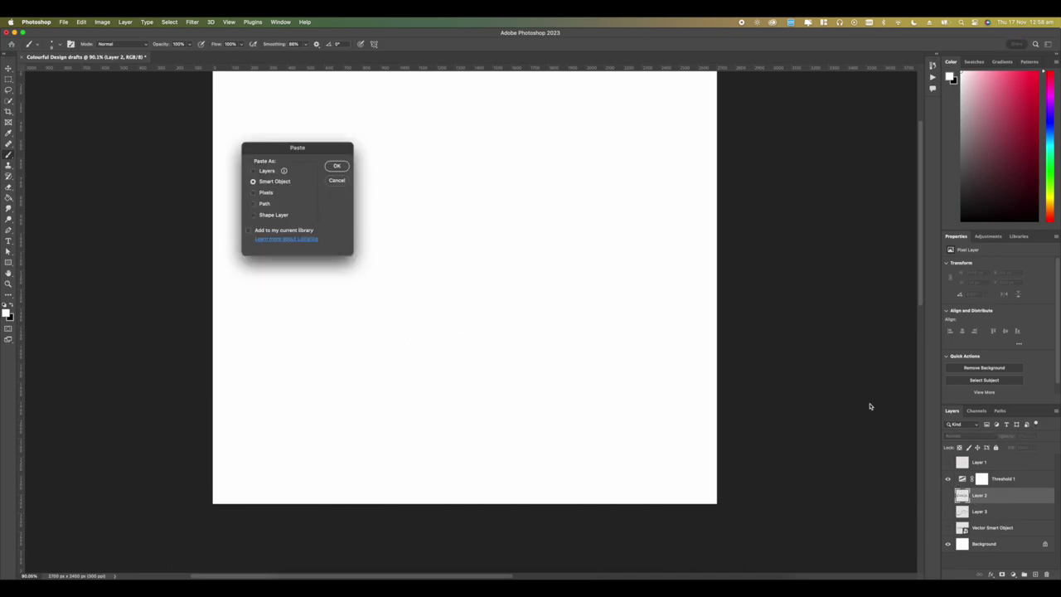
click(335, 166)
drag(466, 356, 488, 332)
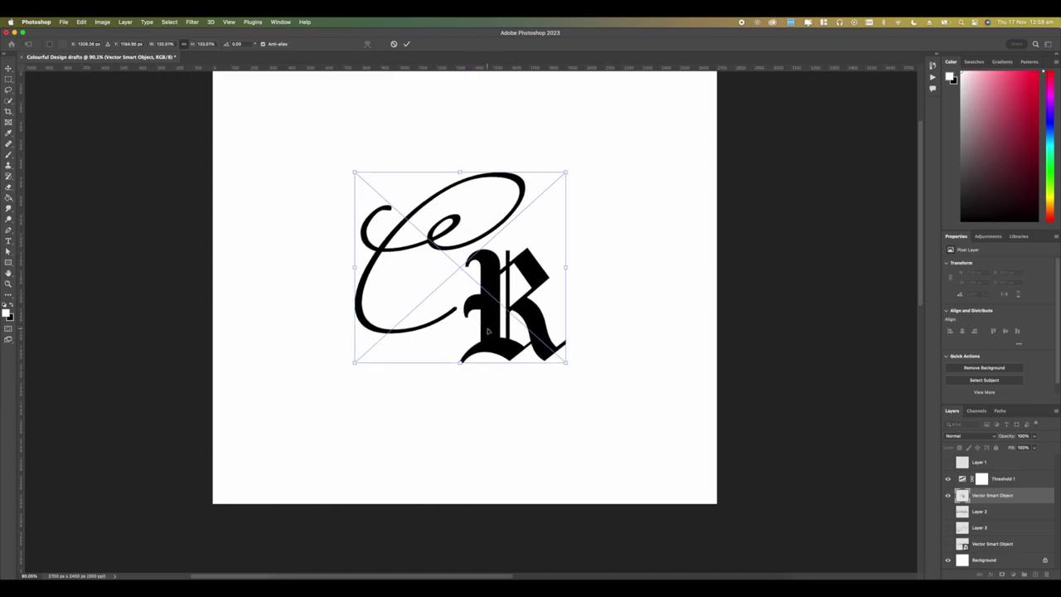
key(Return)
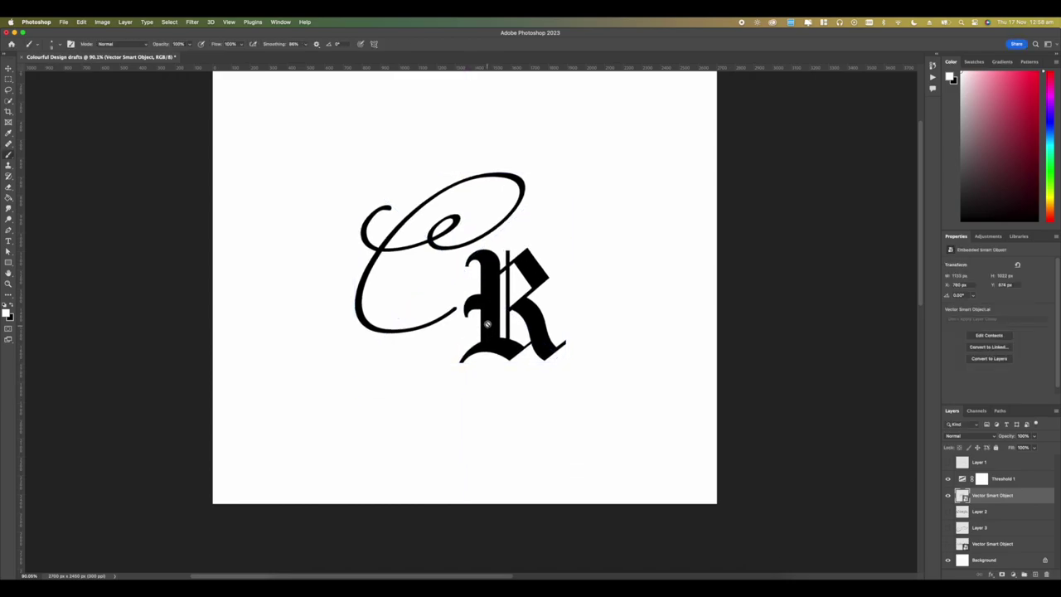
Step: Add a new layer above the monogram smart object for inking between the C's tail and the R
click(1035, 575)
scroll(415, 283, up, 10)
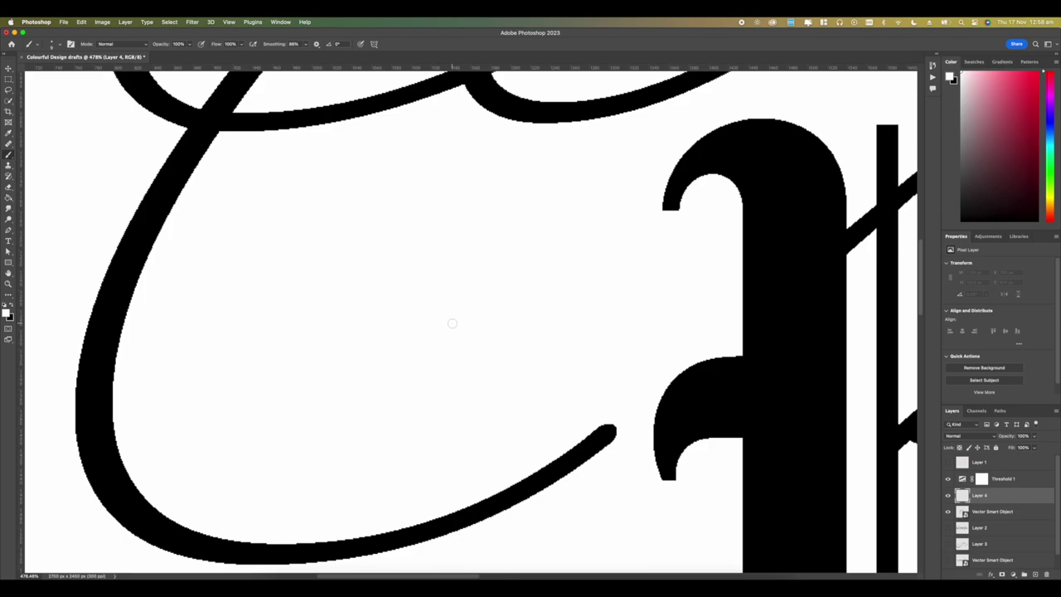
scroll(447, 313, down, 3)
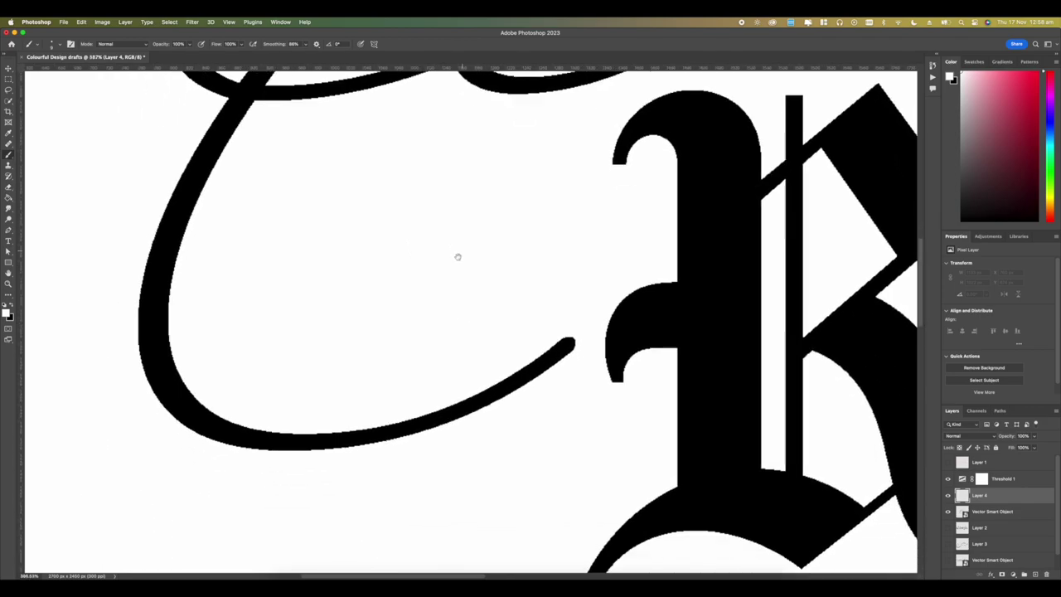
drag(543, 227, 518, 214)
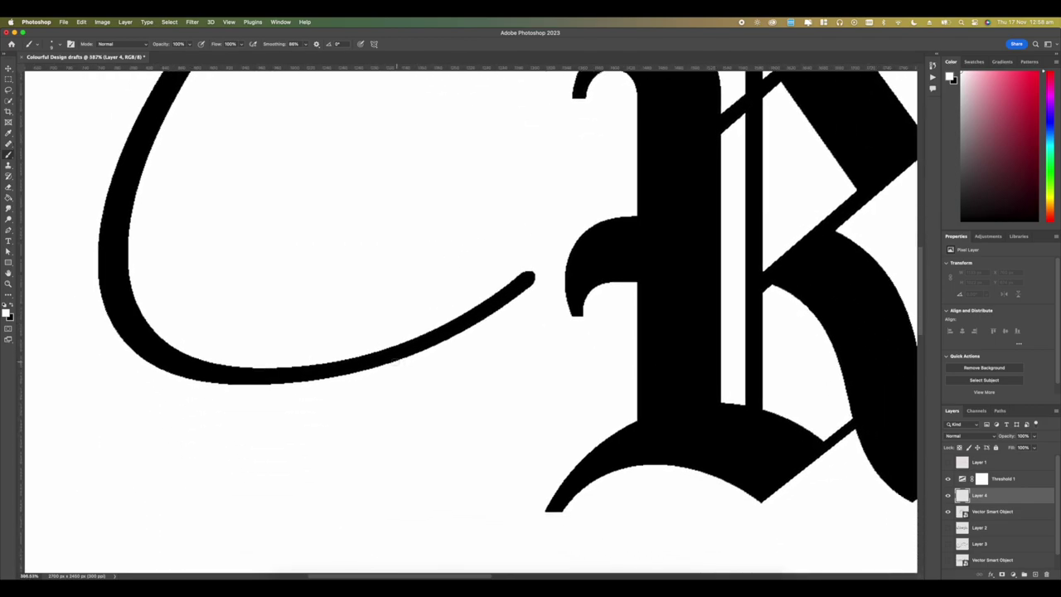
Step: Try to brush a connecting stroke from the C's lower curve to the stem of the R
key(super+z)
mouse_move(398, 360)
mouse_down()
mouse_move(530, 319)
mouse_move(611, 313)
mouse_up()
key(super+z)
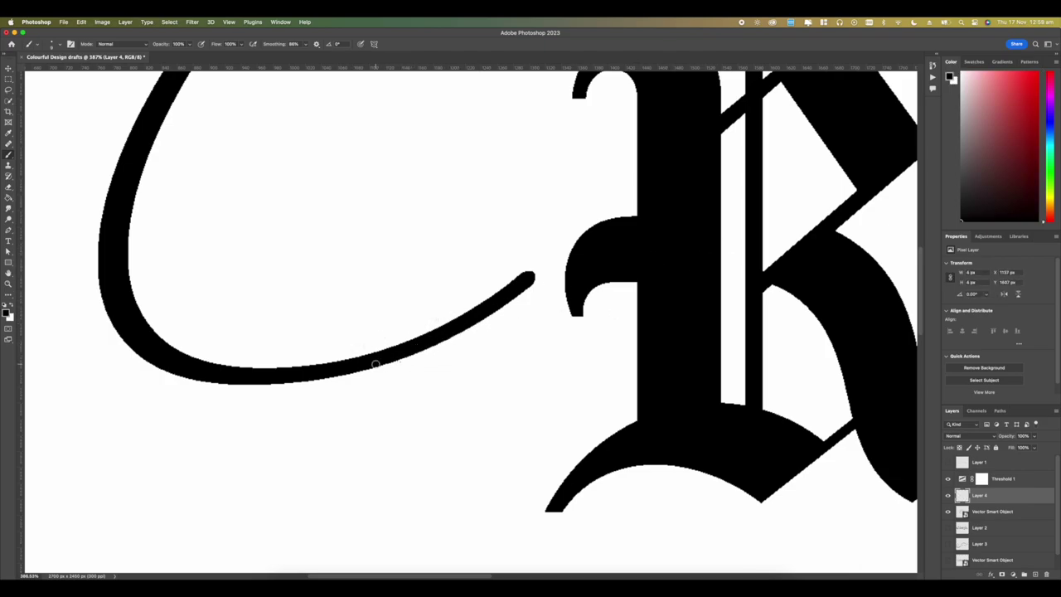
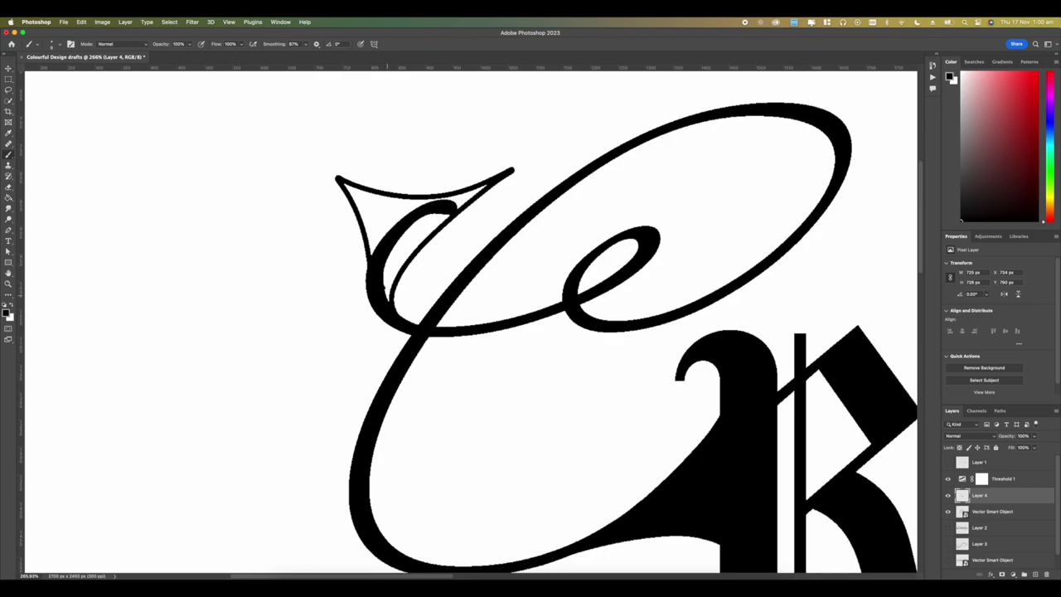
Step: Fill the outlined pointed flare on the C's upper-left hook with black
key(g)
click(373, 247)
key(b)
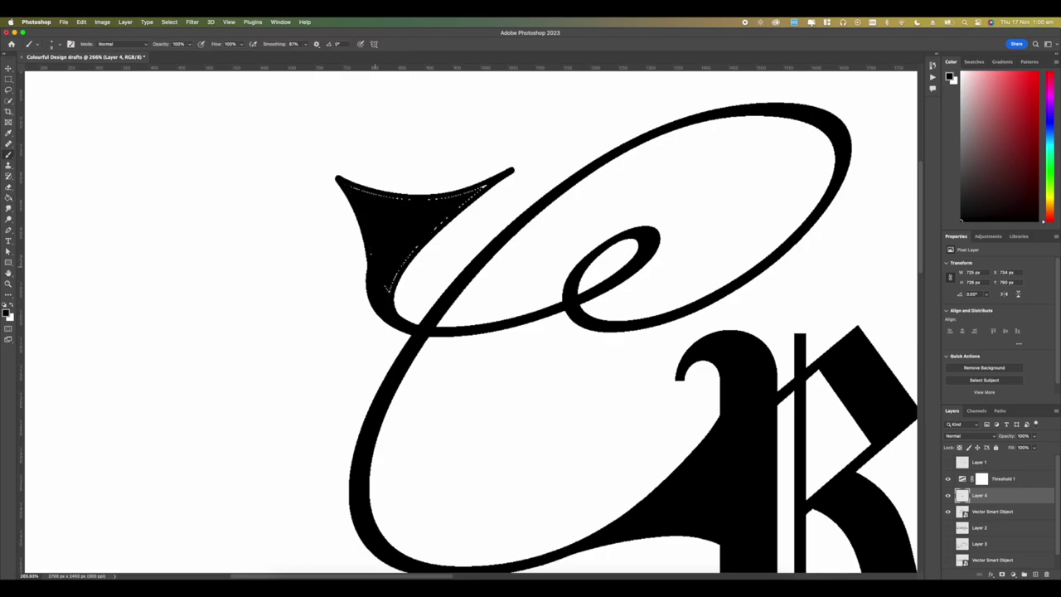
Step: Replace the short inner stroke in the C's upper loop with a full curve that rejoins the loop's lower edge
scroll(470, 321, up, 2)
scroll(470, 321, right, 1)
drag(347, 222, 381, 231)
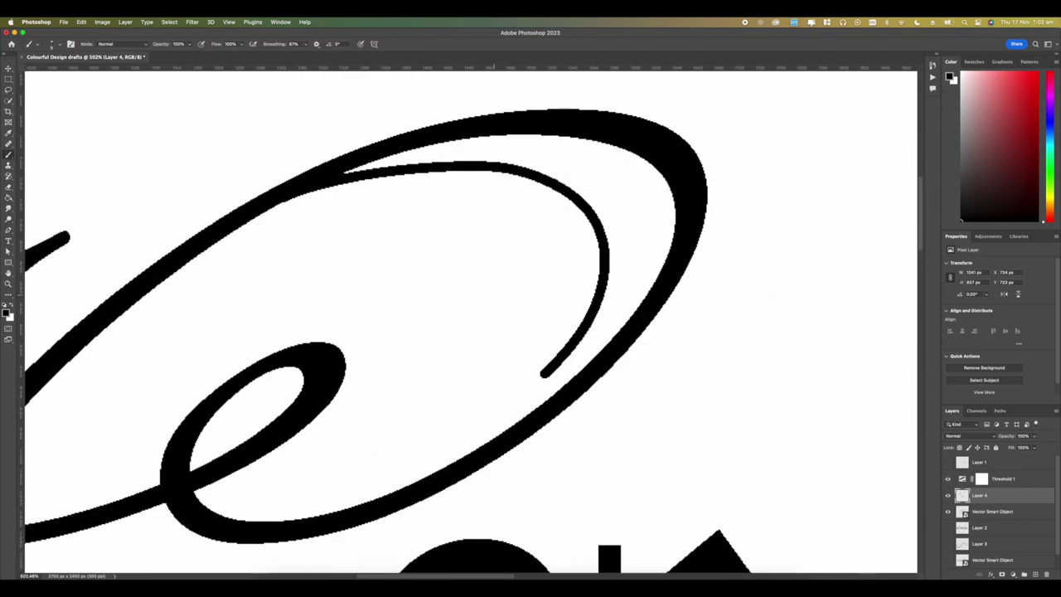
key(super+z)
mouse_move(277, 200)
mouse_down()
mouse_move(550, 332)
mouse_move(234, 531)
mouse_up()
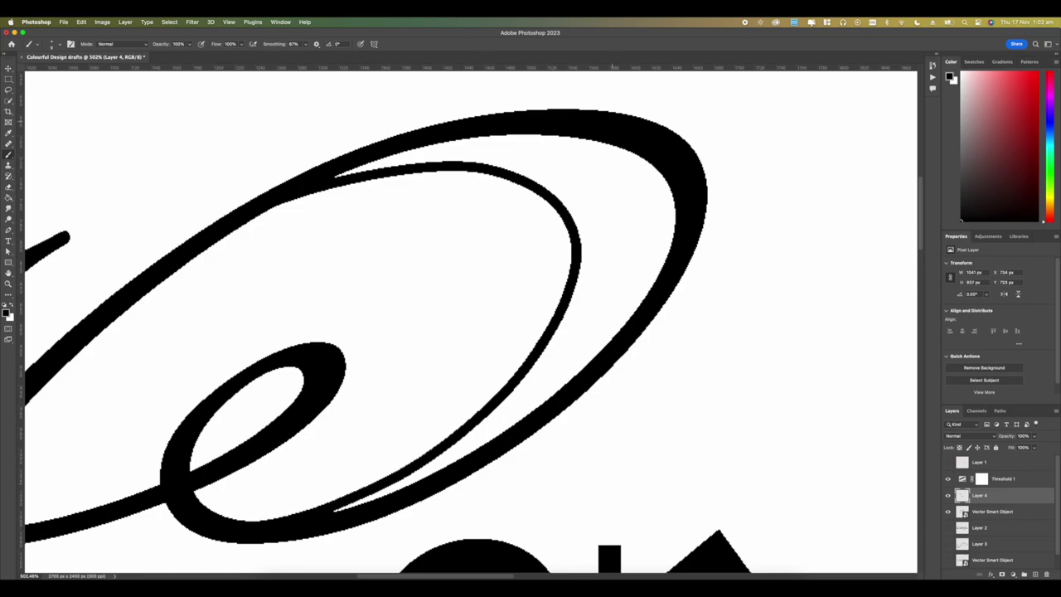
Step: Fill the crescent between the new inner curve and the C's upper loop with black
key(g)
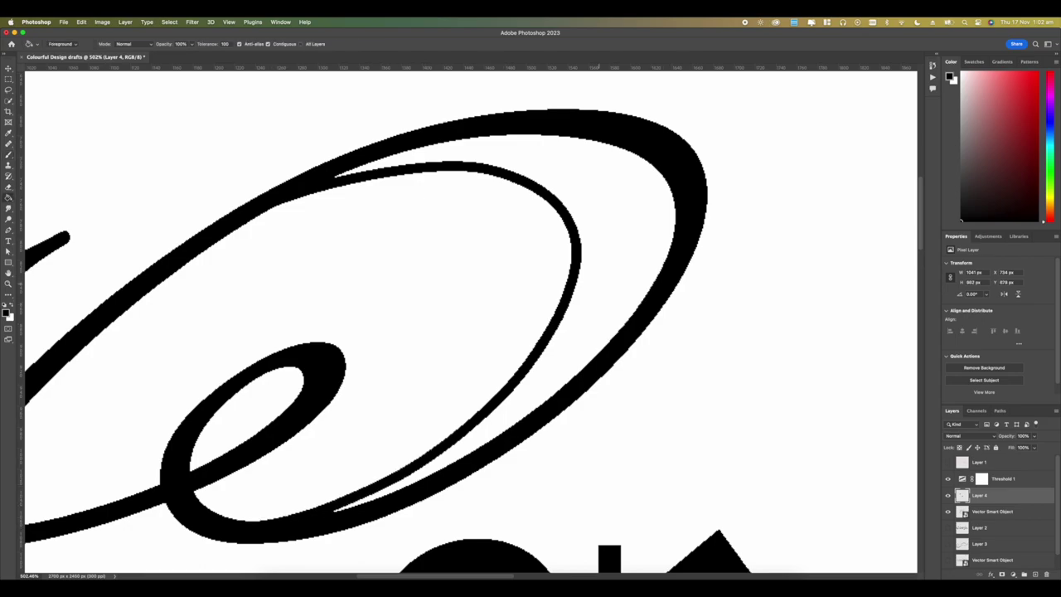
click(619, 253)
key(b)
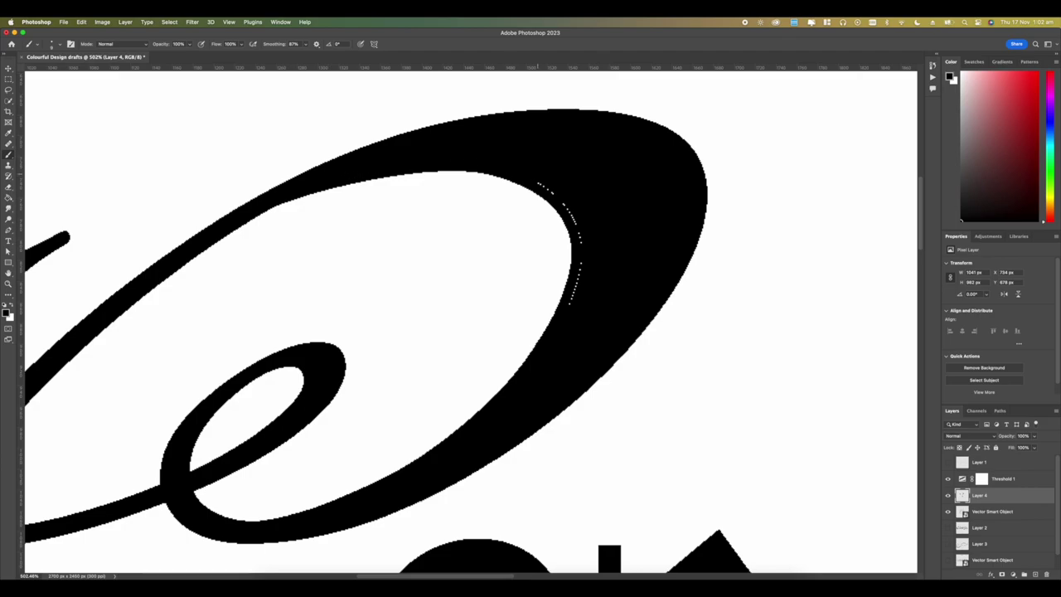
Step: Brush the inner curve of the C's lower bowl and try to fill the resulting crescent with black
scroll(464, 319, down, 5)
scroll(465, 319, up, 2)
scroll(464, 319, right, 2)
mouse_move(305, 293)
mouse_down()
mouse_move(300, 337)
mouse_move(479, 403)
mouse_up()
key(g)
click(306, 389)
key(super+z)
Step: Hide the R's layer, close the gap at the lower crescent's upper tip, and fill the crescent with black
click(948, 511)
key(b)
drag(305, 282, 296, 294)
key(g)
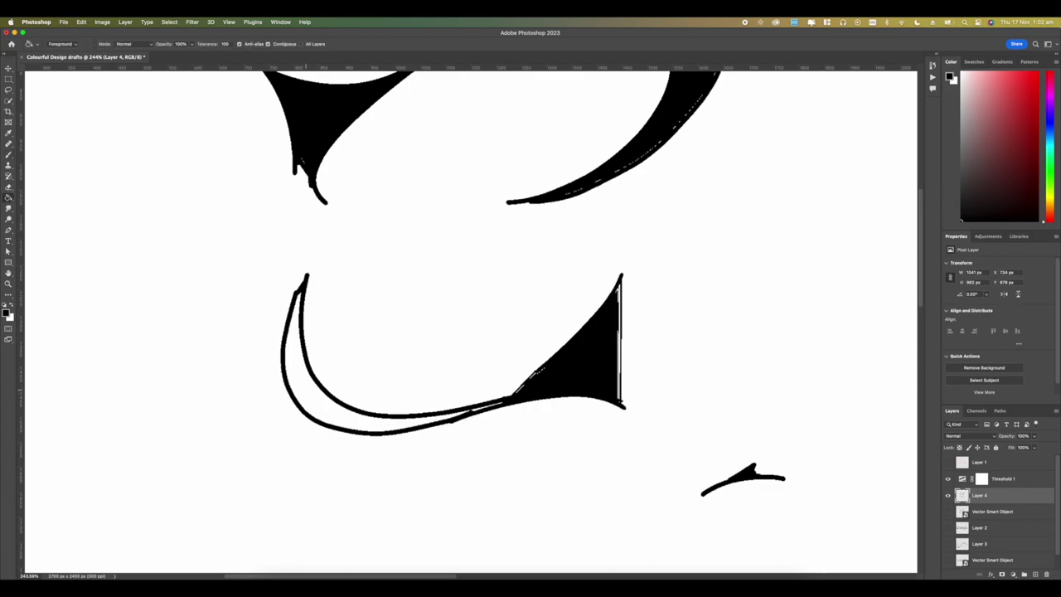
click(306, 390)
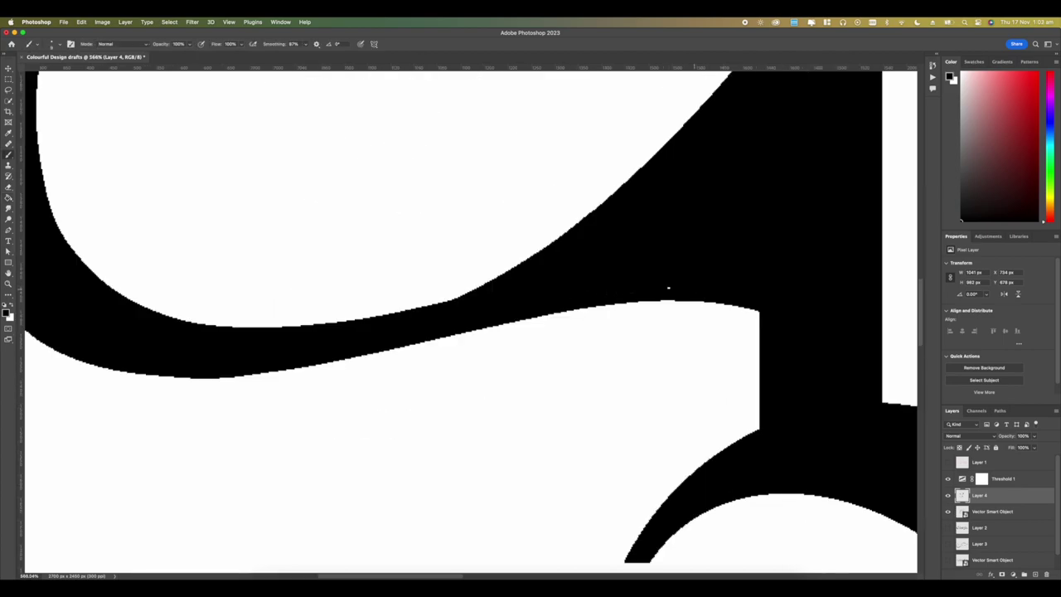
Step: Brush a black curve rounding the join between the upper part of the R's thin stem and the connector to its thick stem
alt+scroll(668, 288, down, 8)
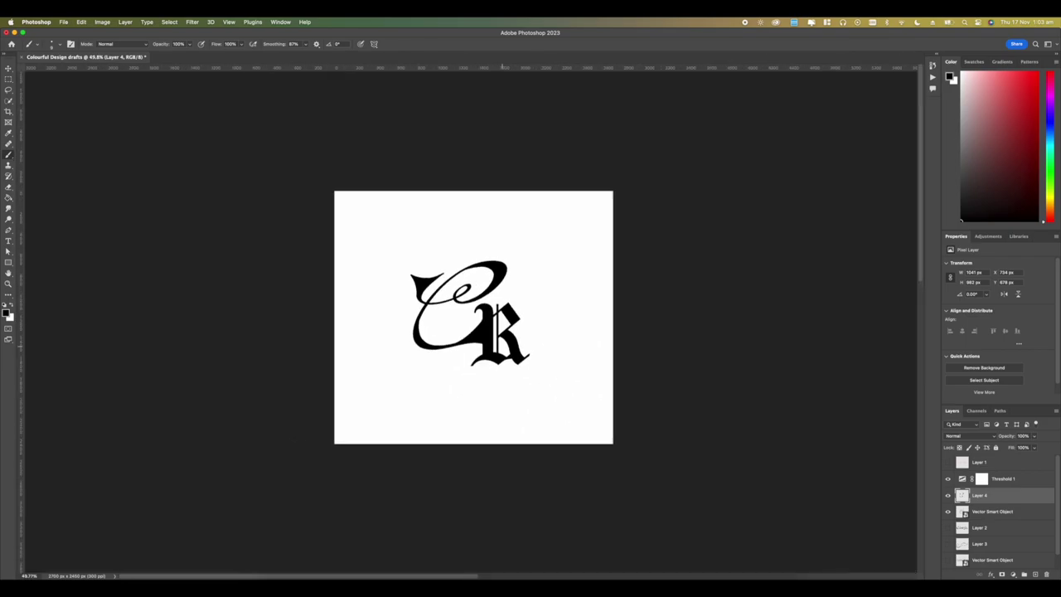
alt+scroll(514, 320, up, 6)
alt+scroll(514, 320, down, 1)
alt+scroll(514, 320, up, 5)
drag(515, 321, 467, 309)
drag(497, 302, 444, 424)
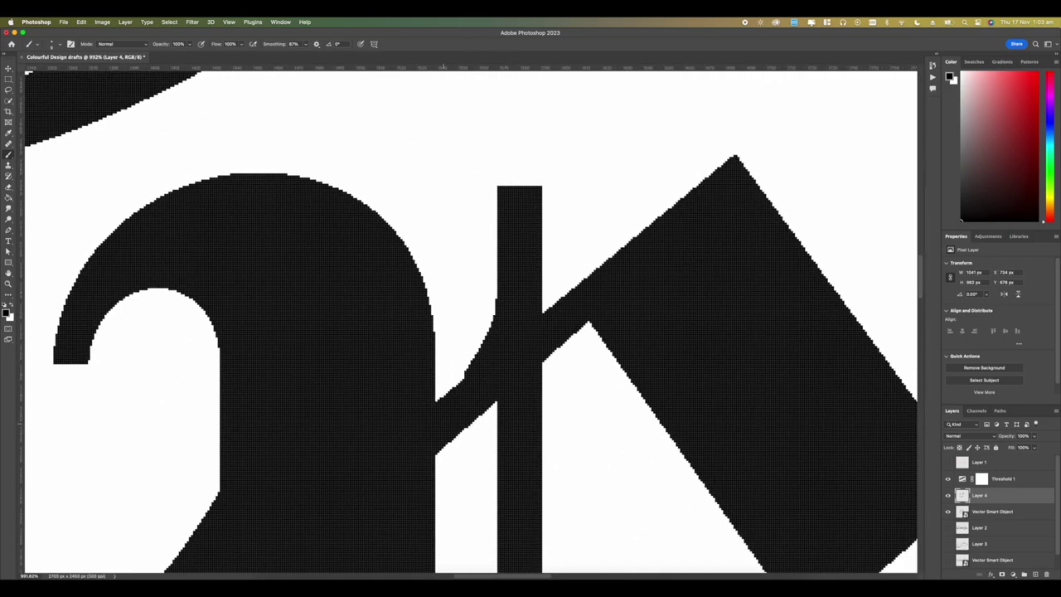
Step: Brush curved joins where the R's thin stem meets the upper and lower corners of the bowl
drag(545, 259, 477, 276)
mouse_move(477, 276)
mouse_down()
mouse_move(514, 294)
mouse_move(489, 321)
mouse_up()
drag(494, 349, 490, 190)
drag(506, 184, 449, 409)
drag(471, 538, 461, 204)
drag(461, 228, 607, 290)
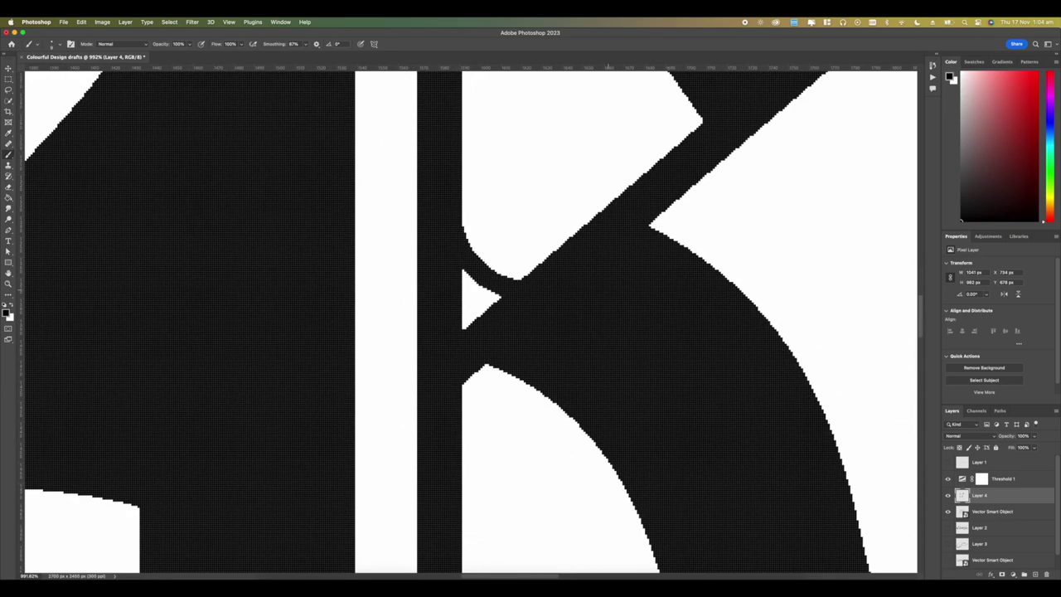
Step: Fill the small gap beneath the bowl's curved join and round the joins around the R's lower counter and thin stem base
scroll(526, 310, down, 10)
scroll(513, 321, up, 9)
drag(505, 353, 504, 330)
drag(507, 343, 491, 401)
drag(549, 316, 458, 288)
click(452, 374)
key(super+0)
scroll(531, 315, up, 6)
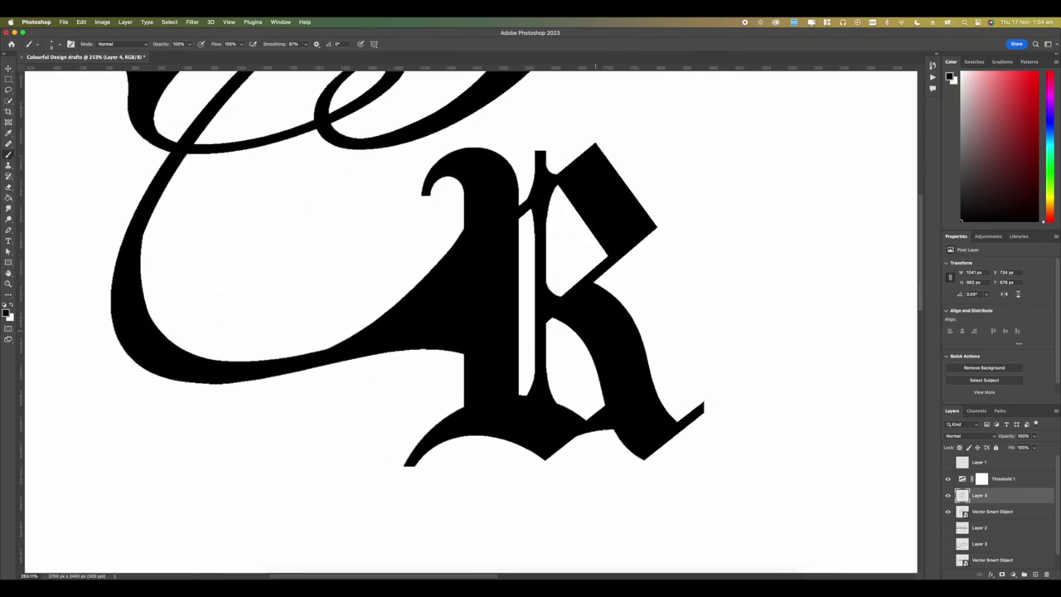
scroll(557, 292, up, 2)
click(501, 343)
Step: Reshape the R's bottom edge with white into a smooth arch between the stem's lower point and the leg
scroll(501, 333, down, 5)
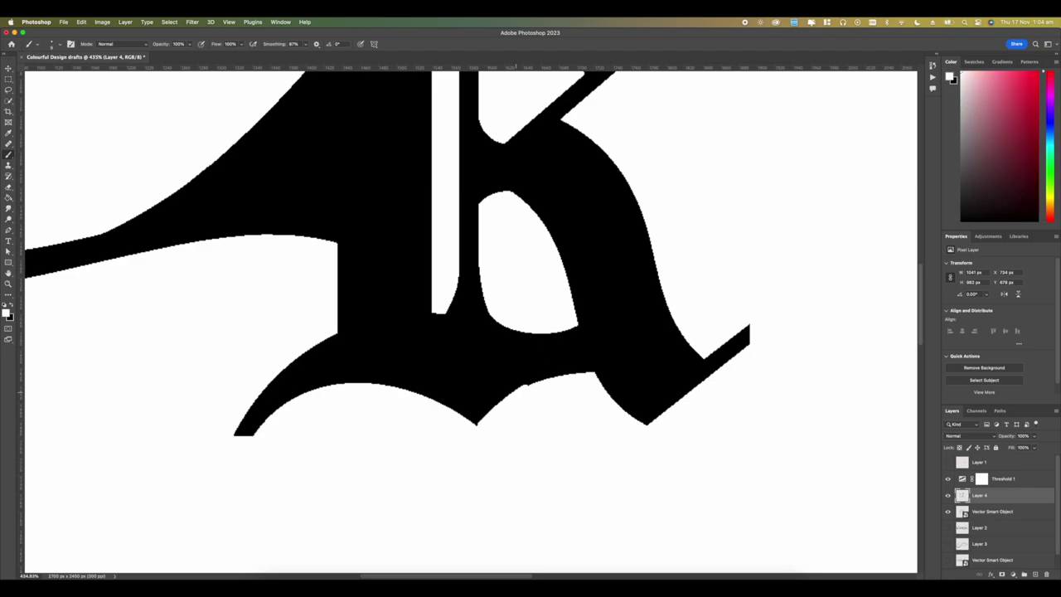
scroll(471, 319, right, 3)
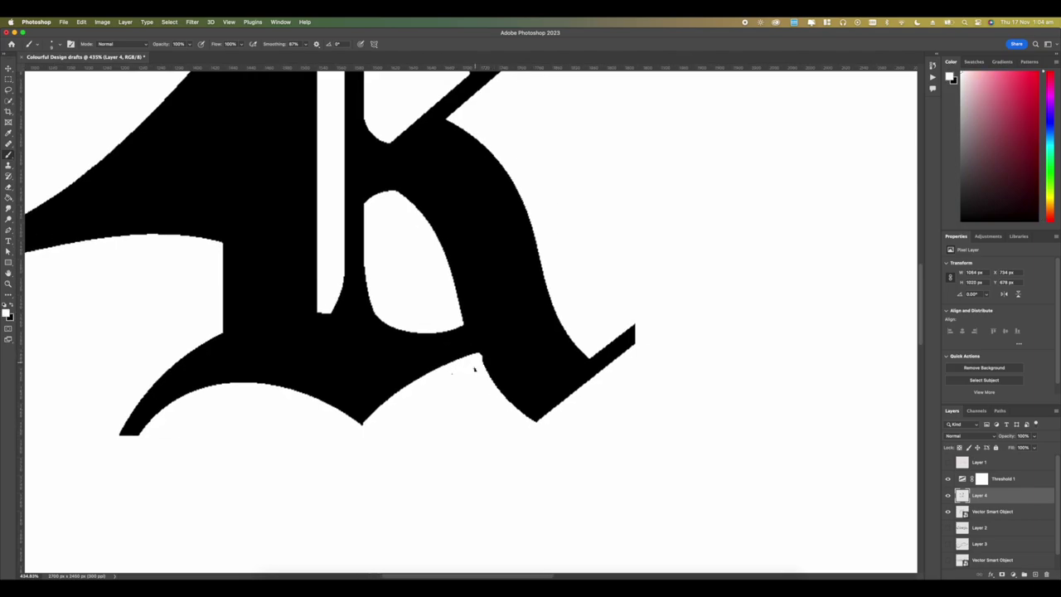
key(super+0)
scroll(342, 358, up, 7)
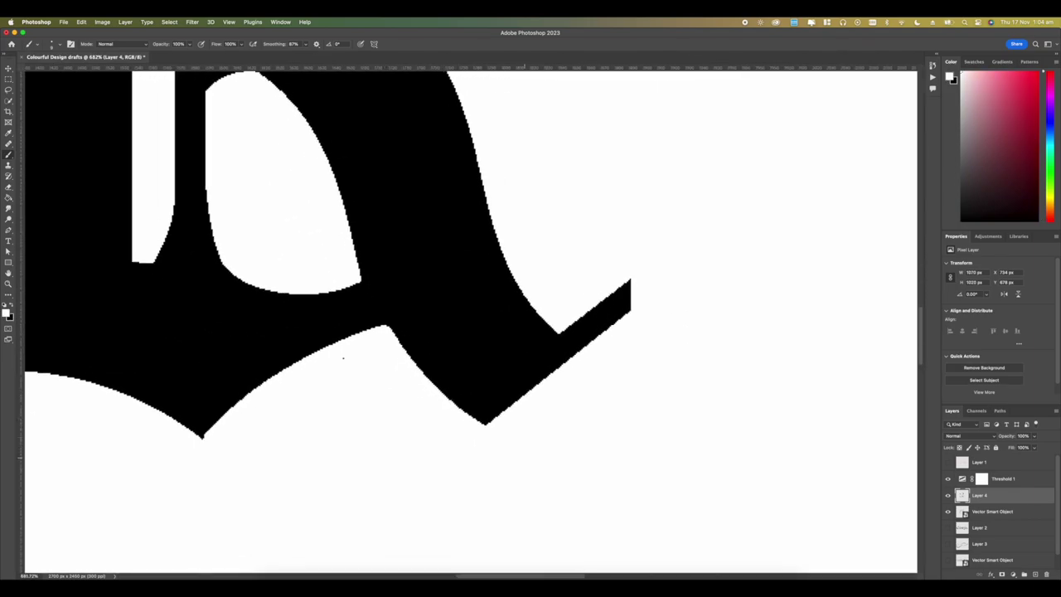
key(super+0)
scroll(531, 311, up, 5)
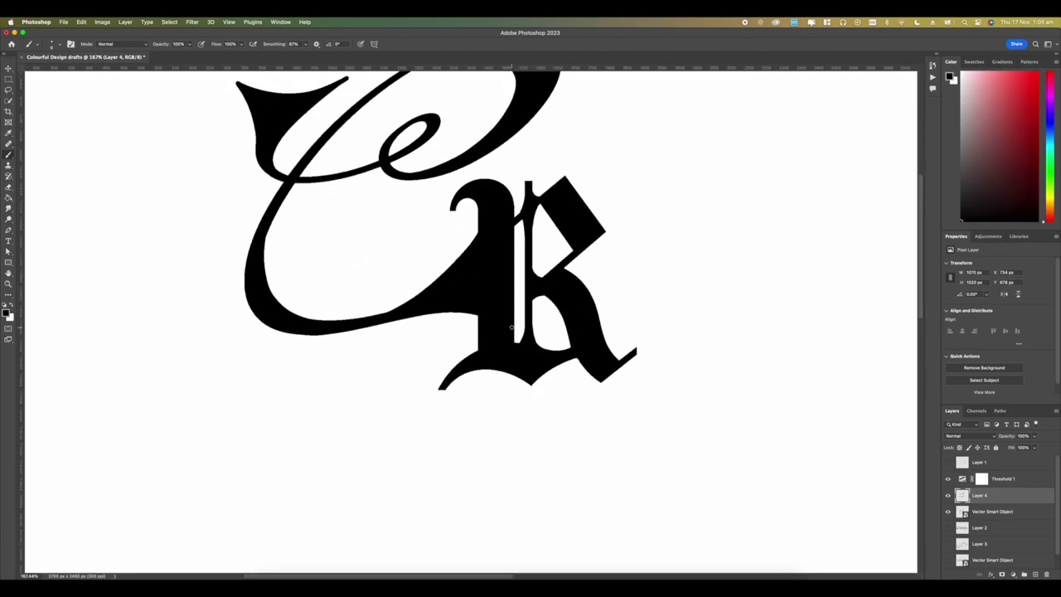
Step: Round the inner corner where the C's small inner loop crosses its connecting stroke
key(super+0)
scroll(423, 281, up, 6)
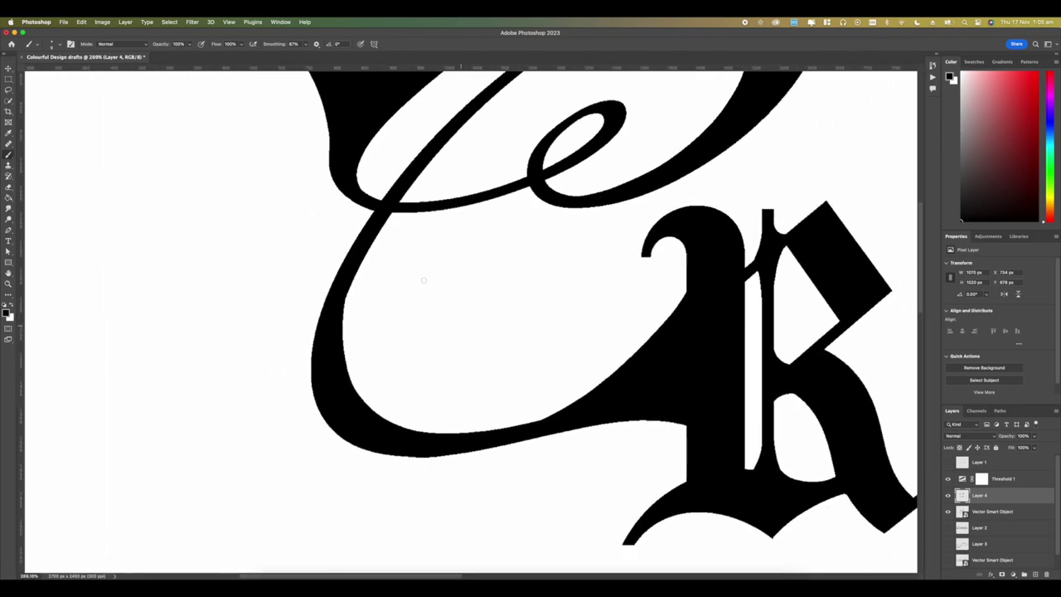
scroll(424, 281, up, 6)
scroll(414, 348, down, 5)
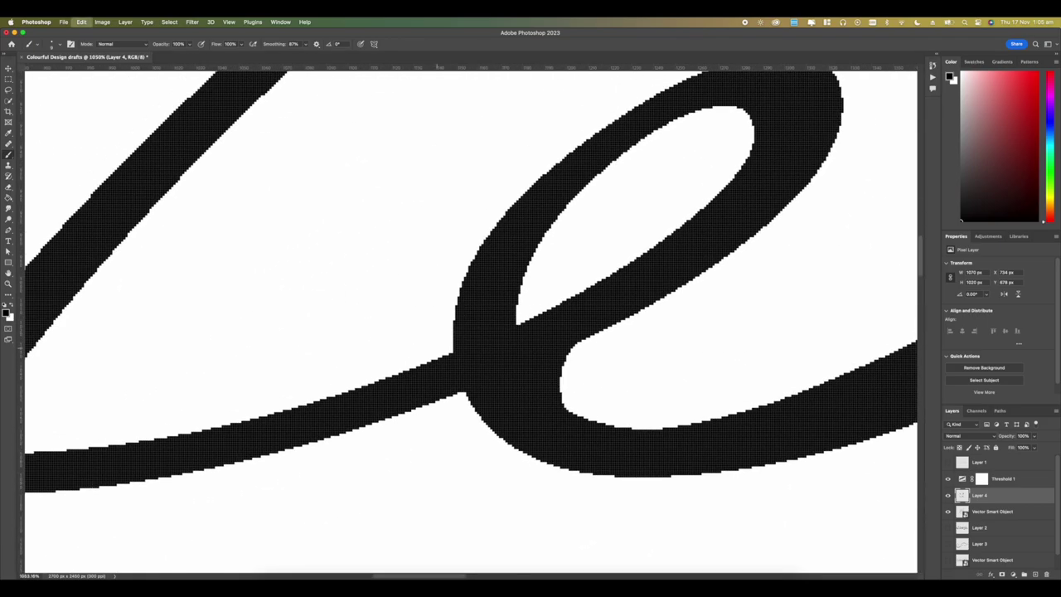
Step: Capture a screenshot of the area around the finished CR monogram
key(super+0)
scroll(514, 365, up, 4)
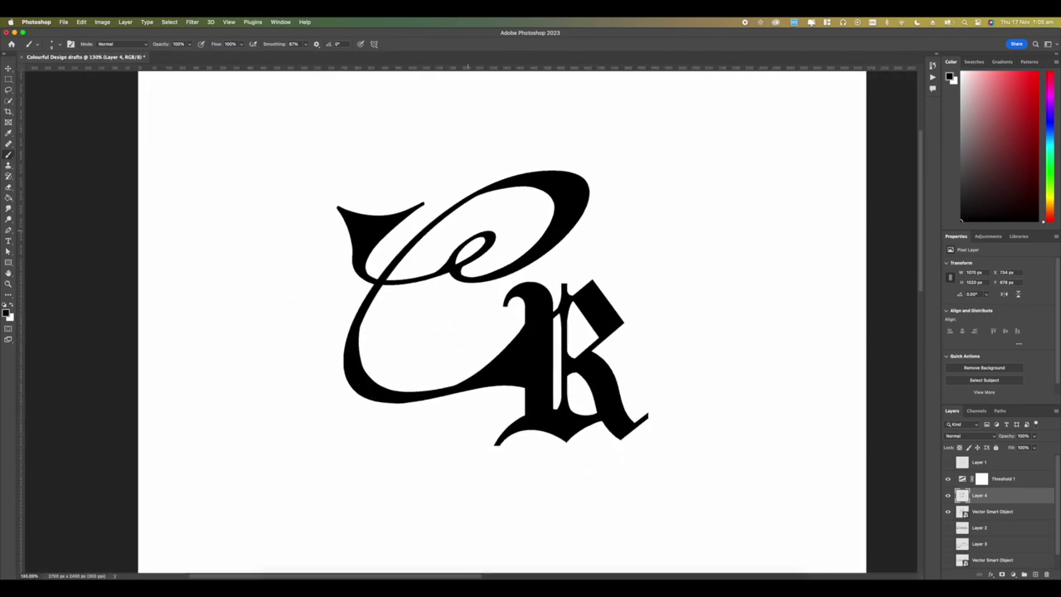
scroll(489, 328, up, 4)
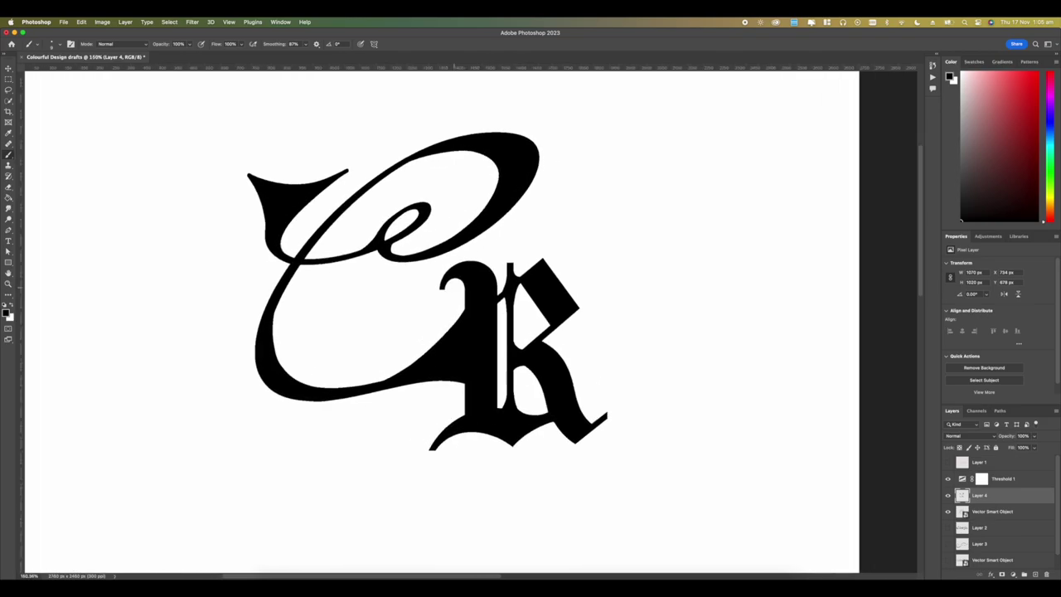
scroll(489, 328, down, 5)
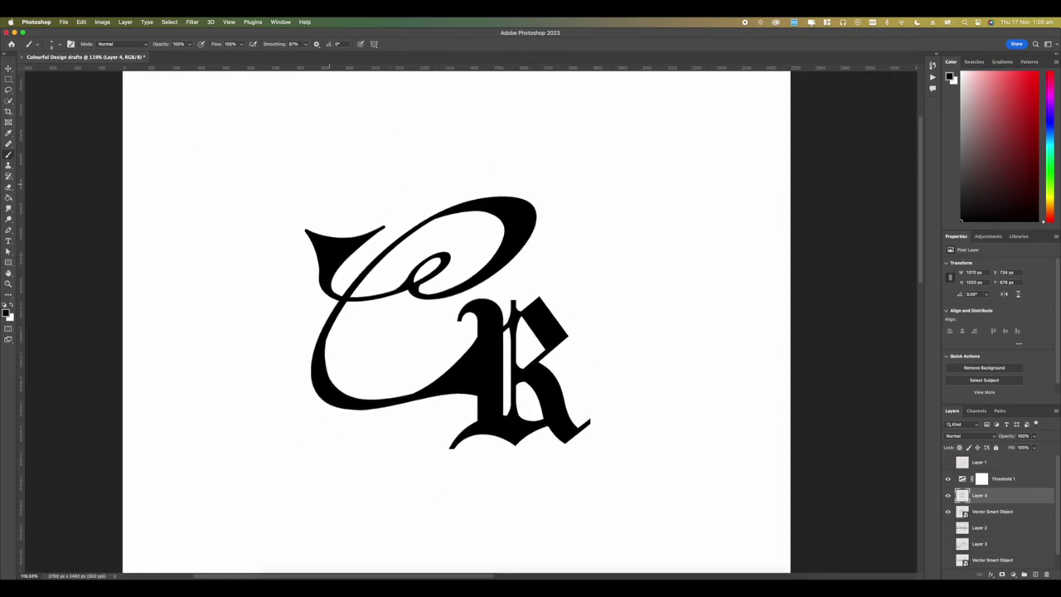
drag(261, 171, 620, 474)
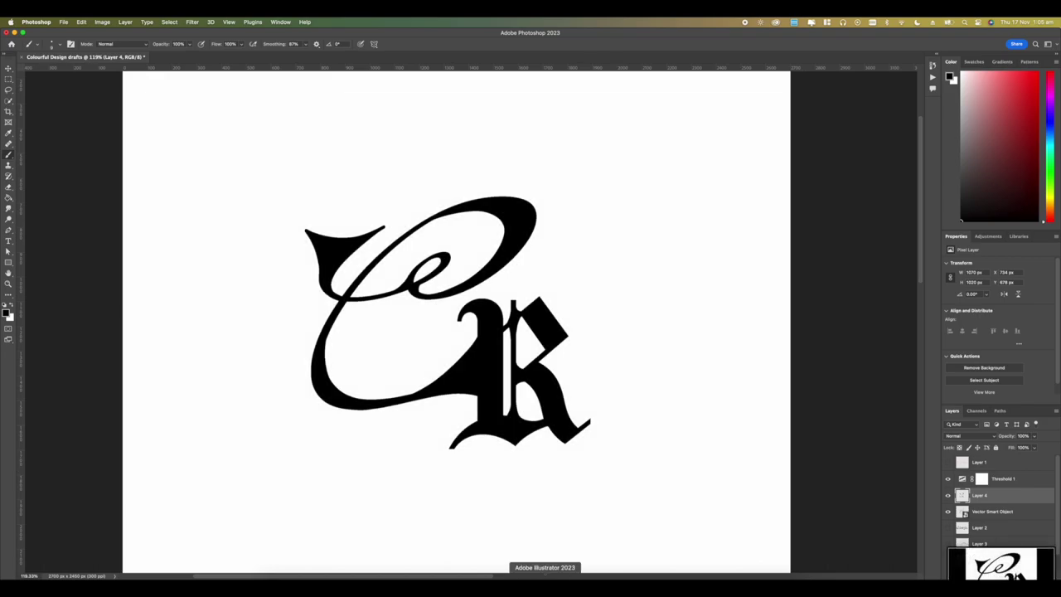
Step: Switch to Illustrator and place the monogram screenshot from Finder on the artboard below the subtitle text
click(545, 580)
scroll(448, 389, down, 6)
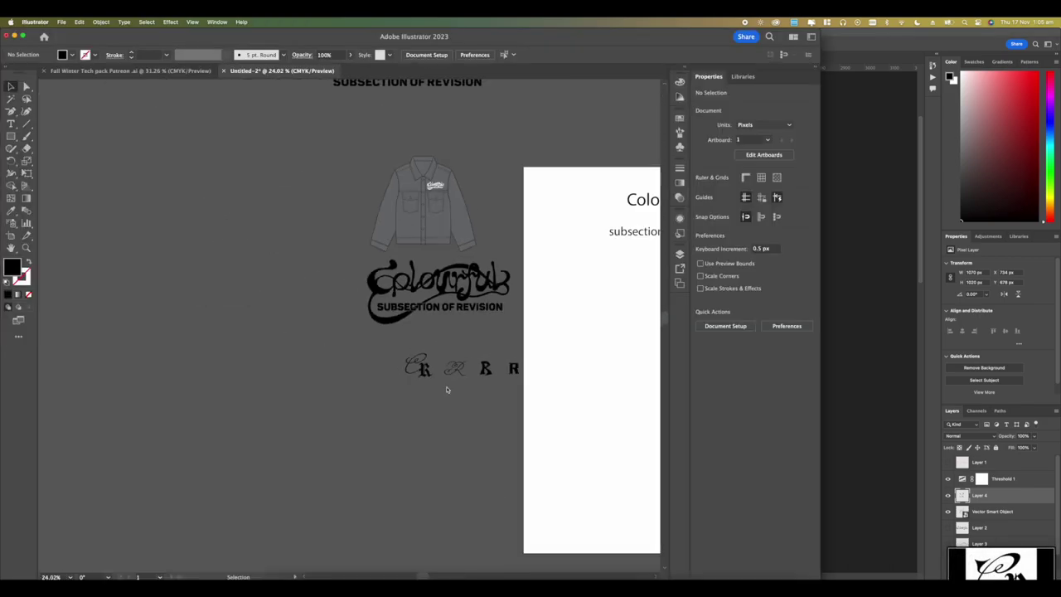
drag(498, 383, 425, 372)
scroll(427, 372, up, 3)
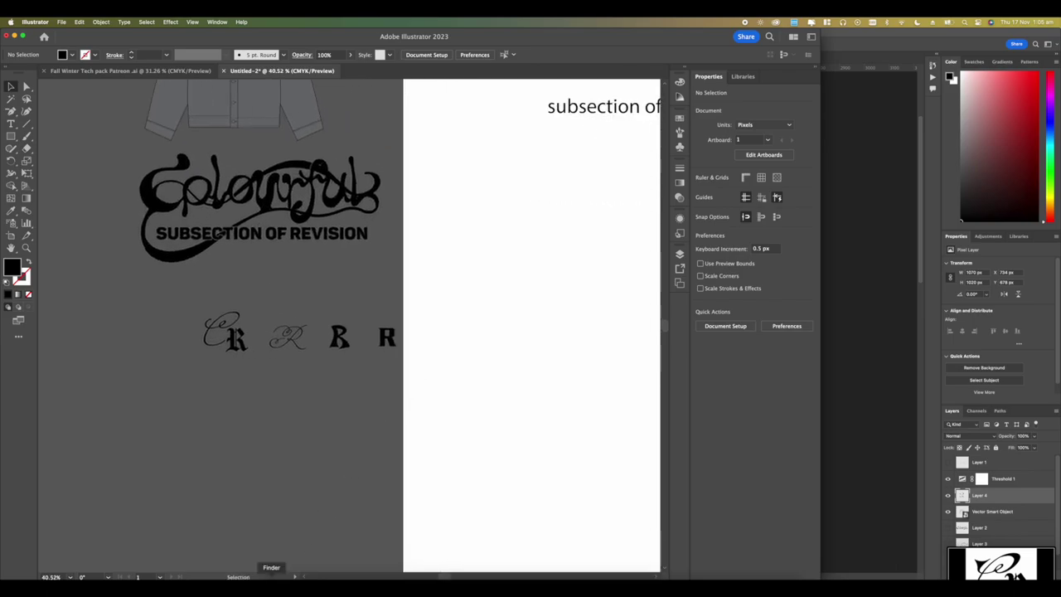
click(271, 585)
drag(317, 305, 528, 310)
drag(504, 292, 402, 299)
drag(408, 295, 436, 284)
Step: Image-trace the placed monogram in black and white with preview on, paths 96%, corners 0% and noise 1 px
click(124, 21)
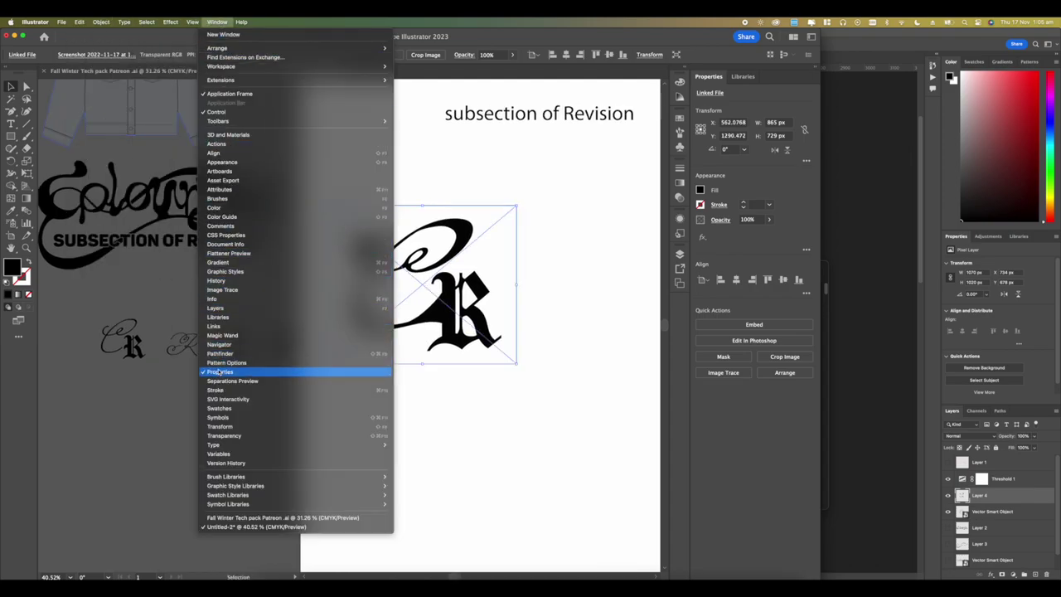
click(221, 289)
click(429, 329)
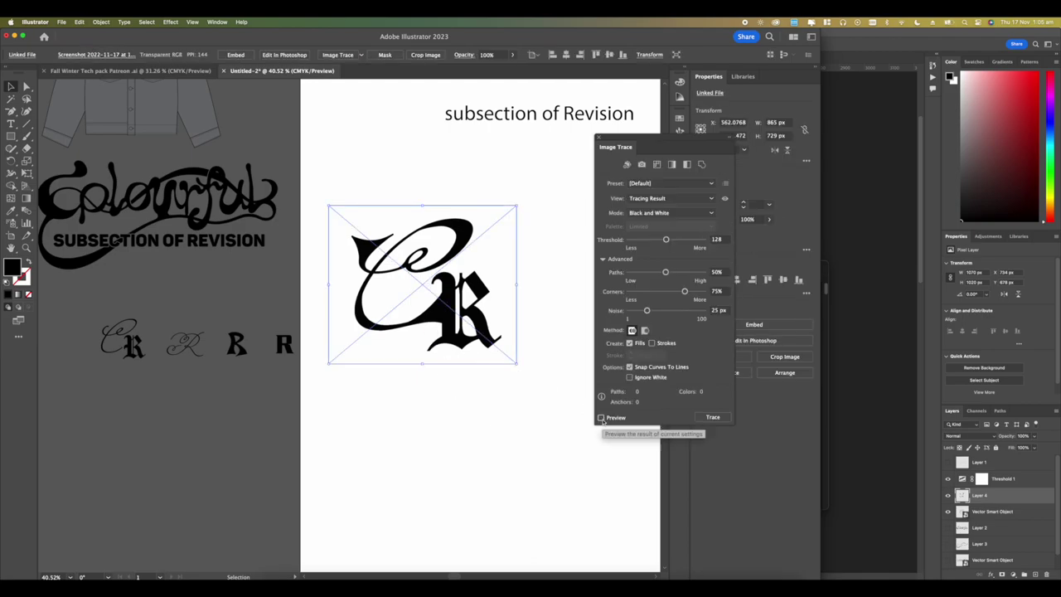
scroll(450, 314, up, 5)
scroll(451, 314, down, 5)
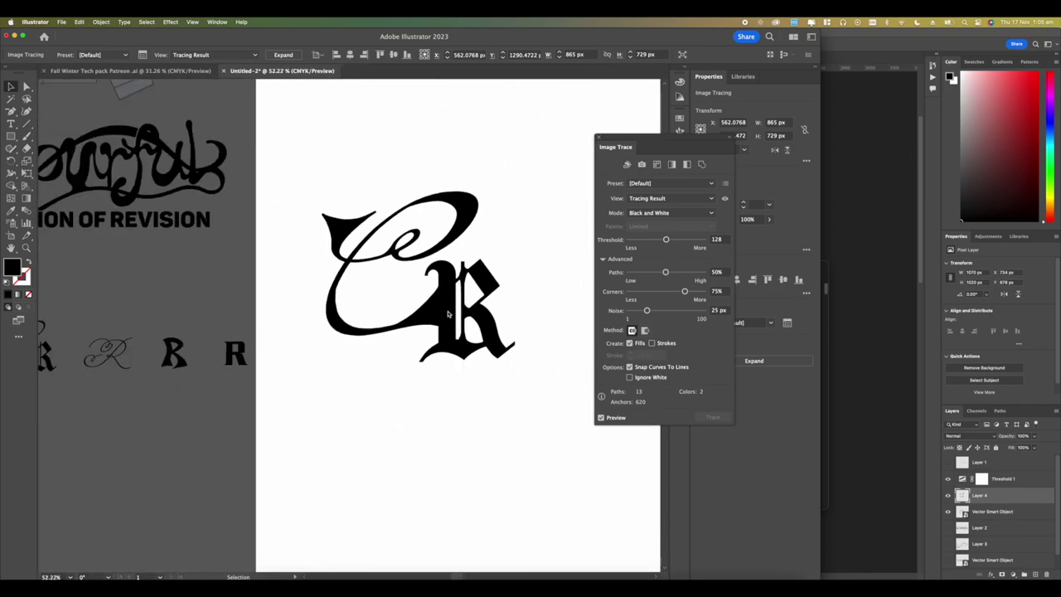
click(700, 273)
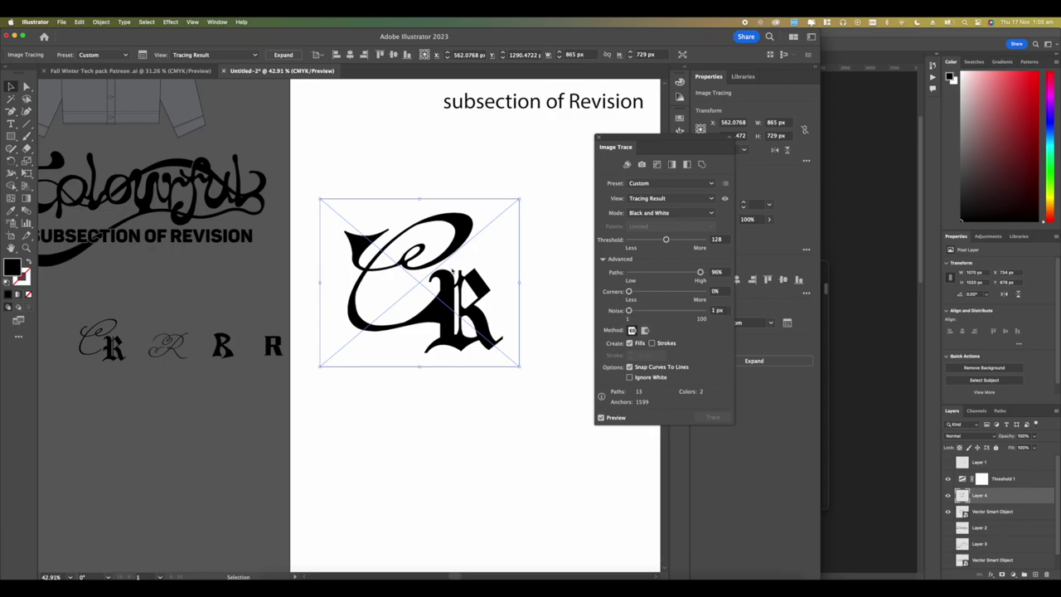
scroll(452, 271, up, 5)
scroll(469, 287, down, 5)
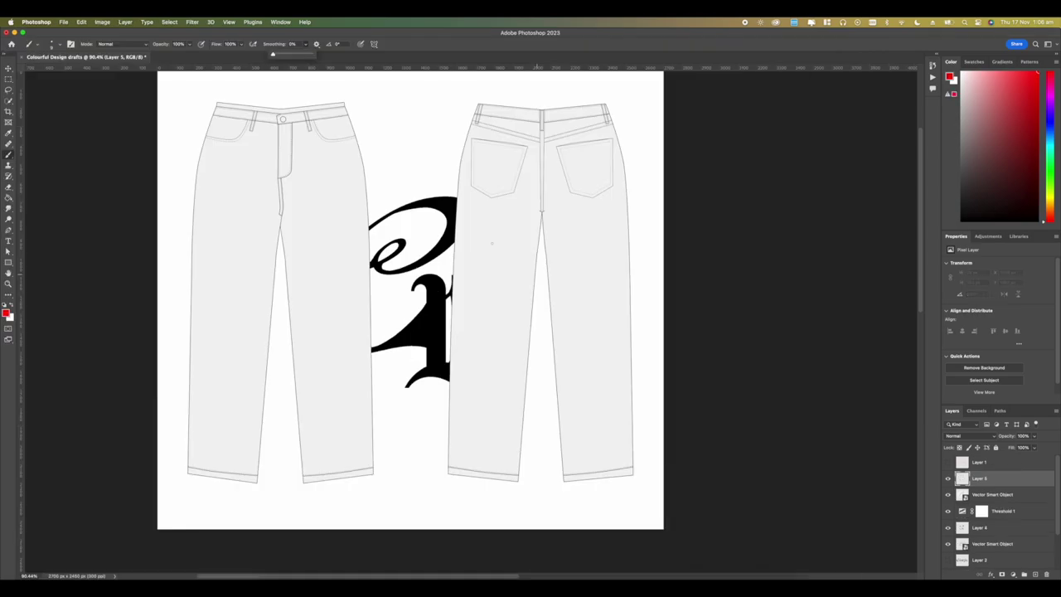
Step: Reduce the brush size and sketch a pair of red lips across the left thigh of the jeans' front view
scroll(493, 242, down, 3)
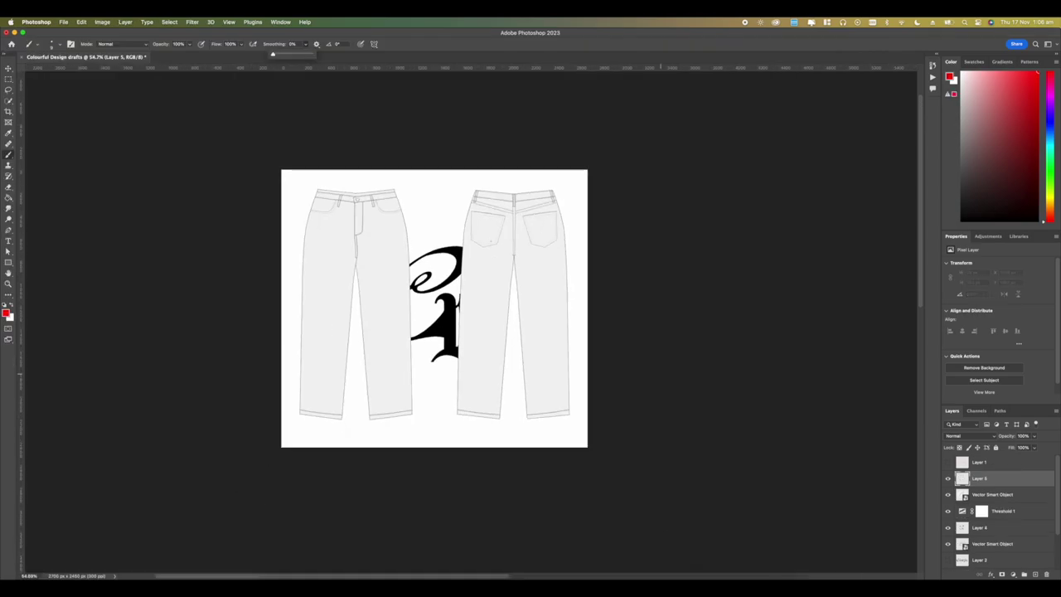
scroll(464, 193, up, 6)
scroll(465, 194, down, 3)
scroll(490, 232, up, 3)
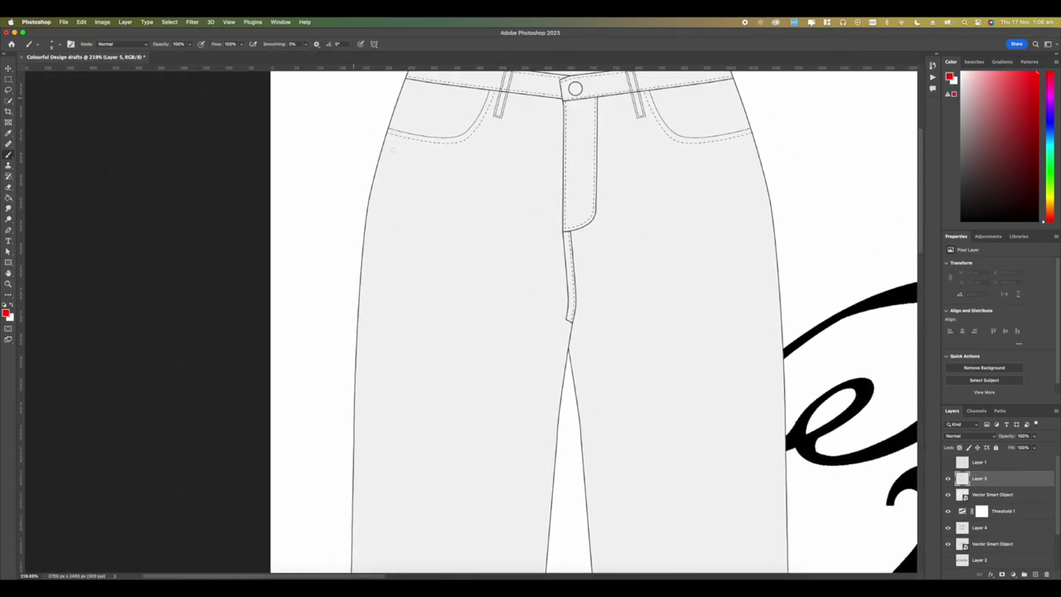
key(super+z)
right_click(500, 262)
drag(545, 283, 541, 282)
key(Return)
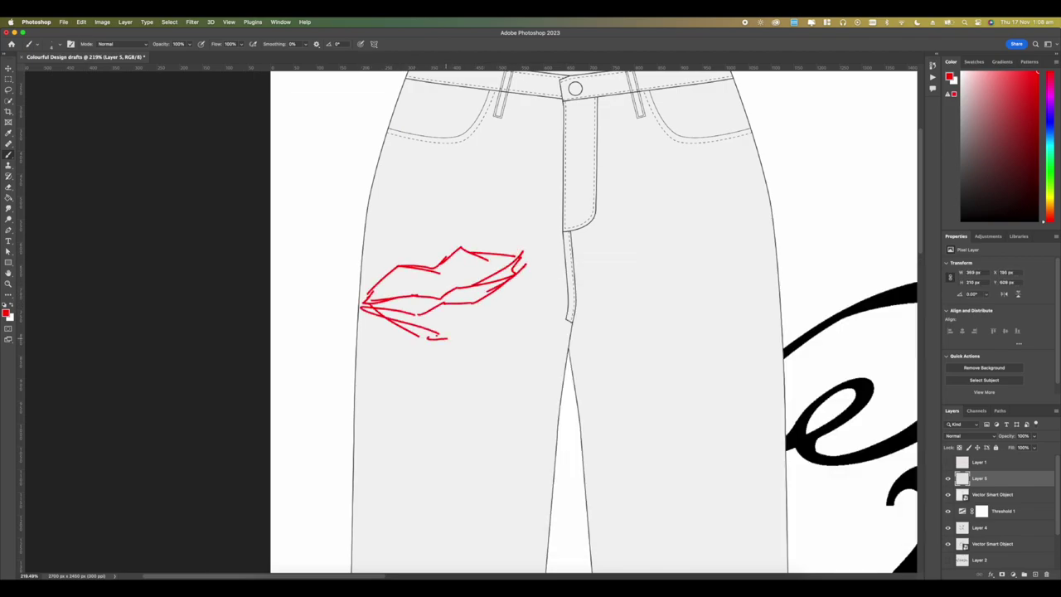
Step: Complete the lower lip and sketch the CR letters just above the lips on the front thigh
scroll(358, 206, up, 1)
scroll(358, 206, right, 2)
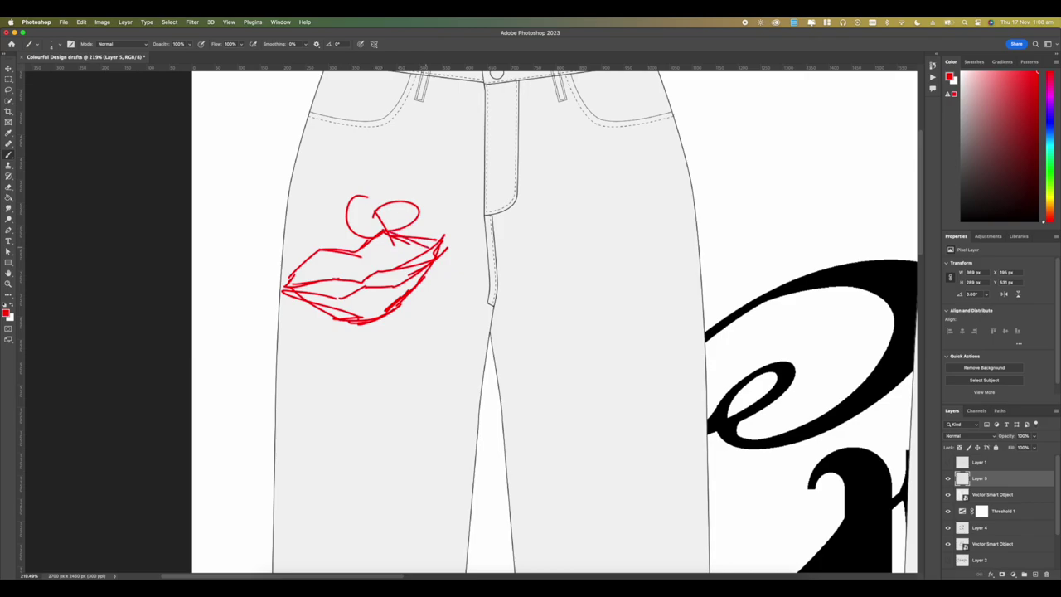
scroll(400, 232, right, 3)
scroll(400, 233, down, 2)
scroll(401, 232, left, 3)
scroll(357, 263, up, 1)
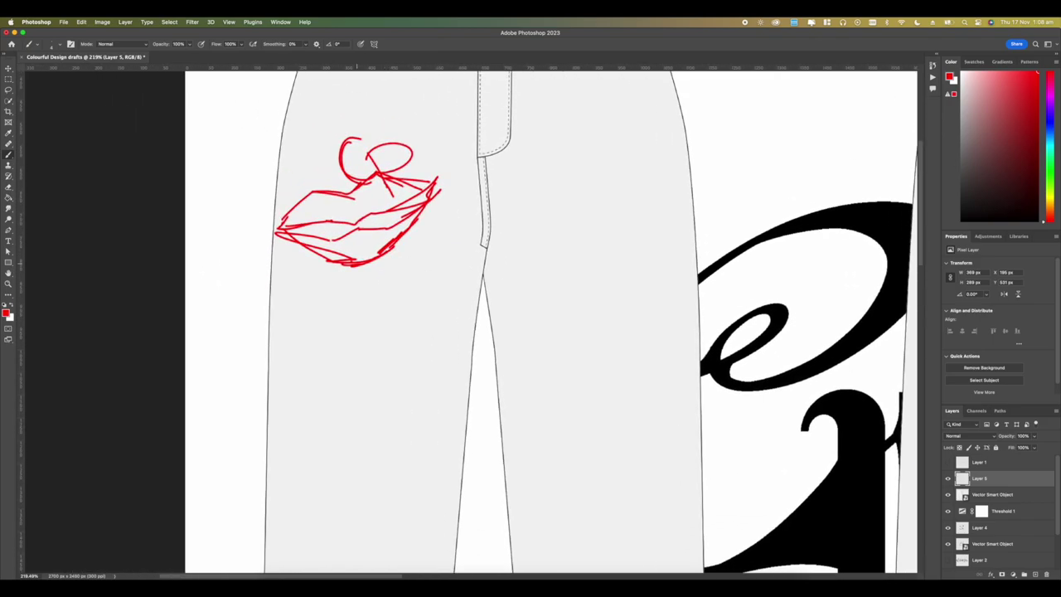
Step: Sketch a tall red rectangular panel with a top band on the left lower leg of the jeans' back view
mouse_move(556, 343)
mouse_down()
mouse_move(550, 457)
mouse_move(539, 456)
mouse_up()
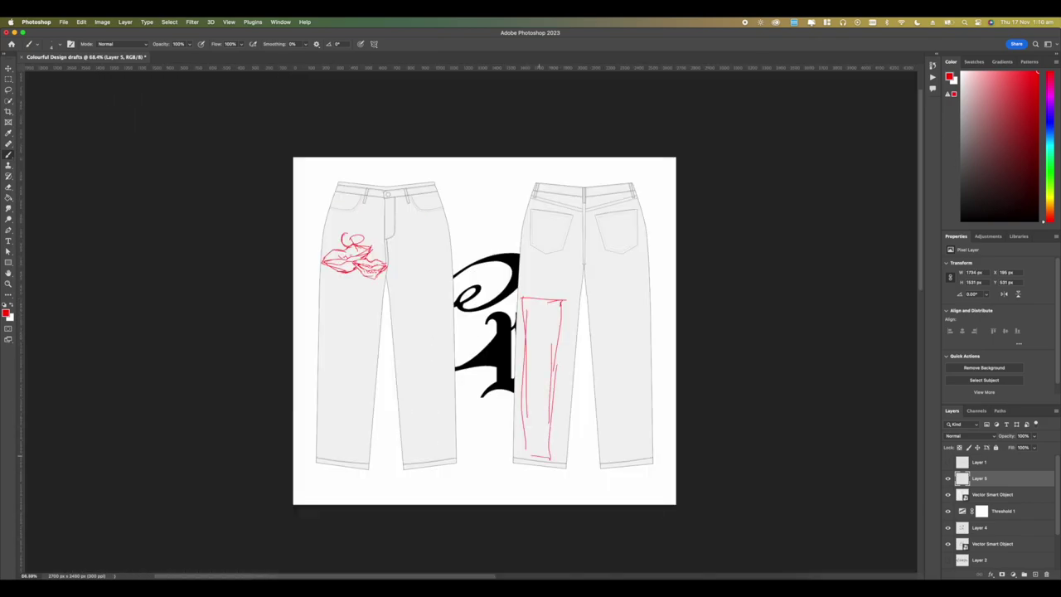
drag(518, 305, 552, 304)
scroll(364, 345, right, 3)
scroll(364, 345, up, 1)
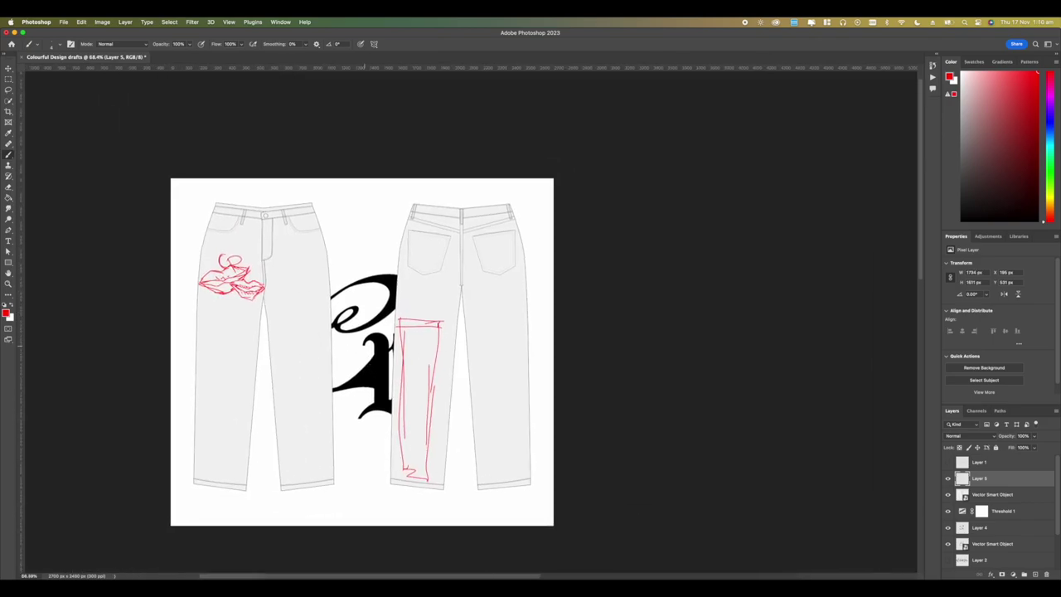
Step: Handwrite a red note beside the back-leg panel with a leader line, and reinforce the panel's edges
scroll(464, 324, left, 3)
scroll(464, 323, right, 2)
scroll(465, 323, down, 1)
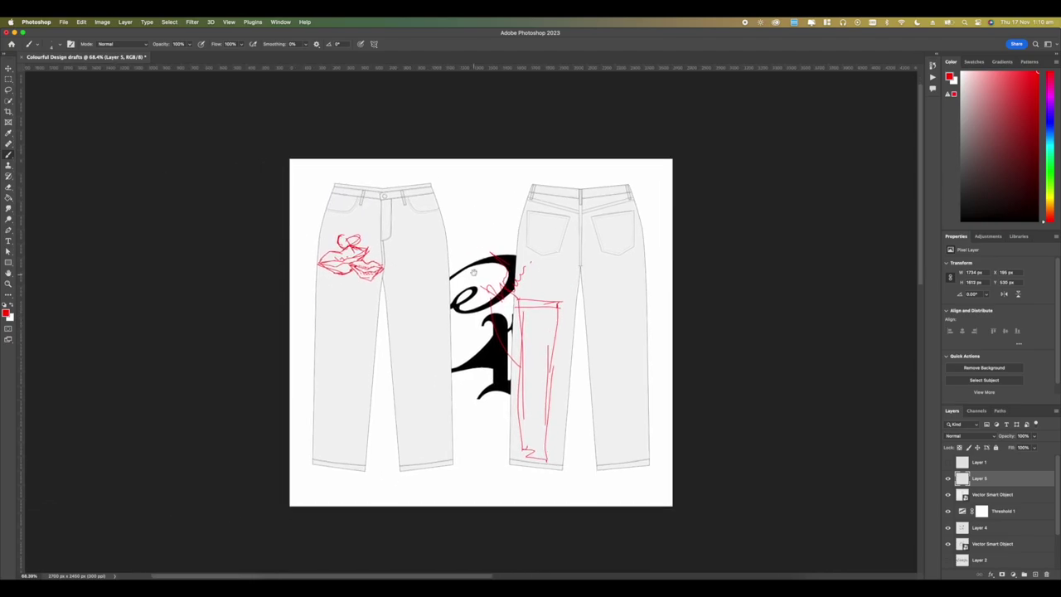
scroll(513, 310, up, 2)
scroll(530, 307, right, 1)
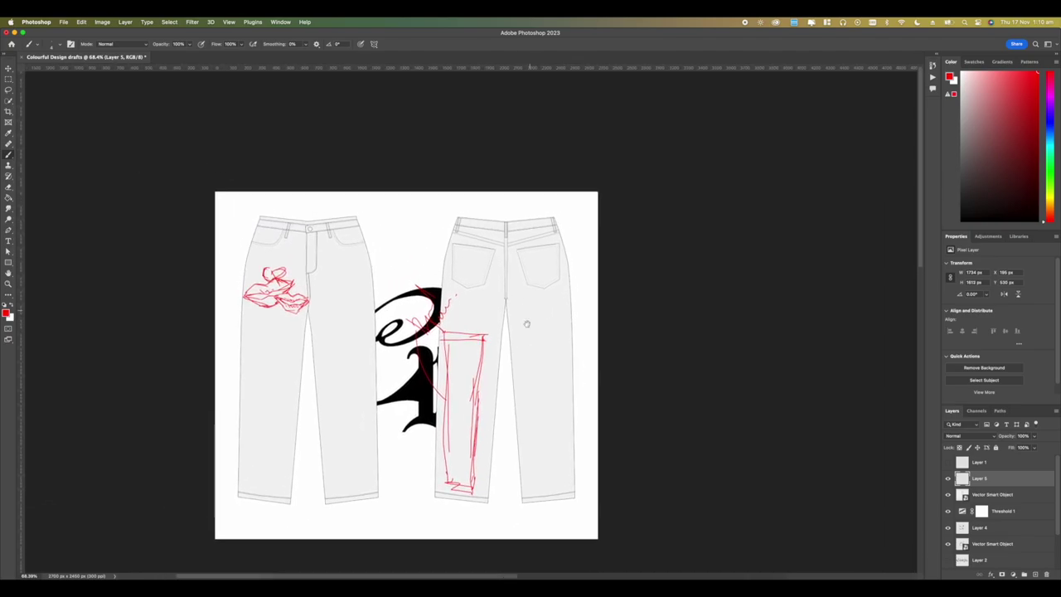
Step: Sketch CR on the right back pocket and add annotated red label boxes on the waistband and beside the left pocket
scroll(549, 303, up, 5)
drag(535, 266, 544, 287)
scroll(373, 331, up, 2)
scroll(373, 332, left, 2)
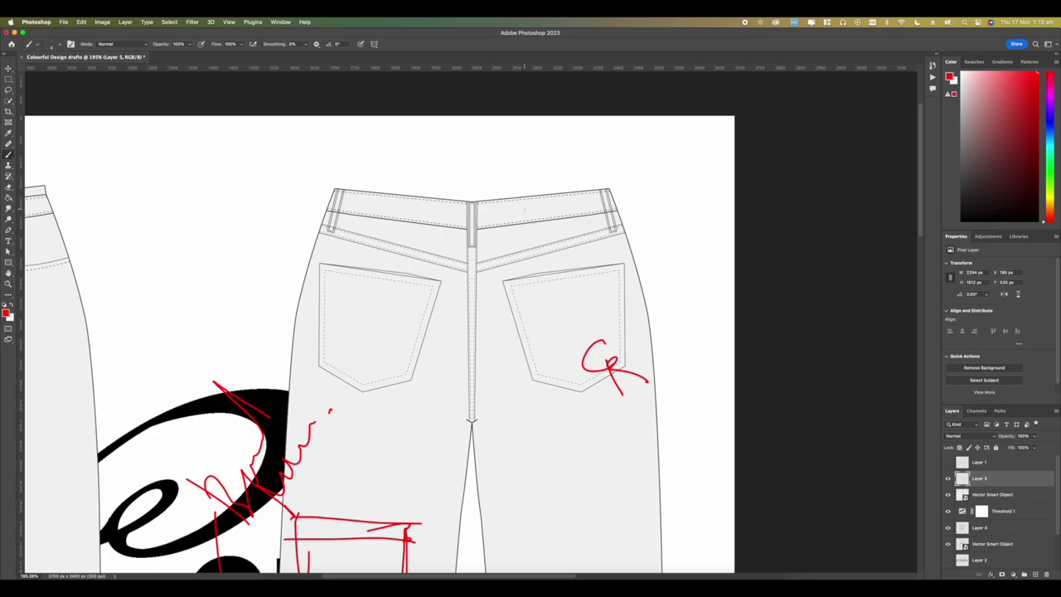
scroll(464, 331, left, 5)
scroll(531, 262, down, 6)
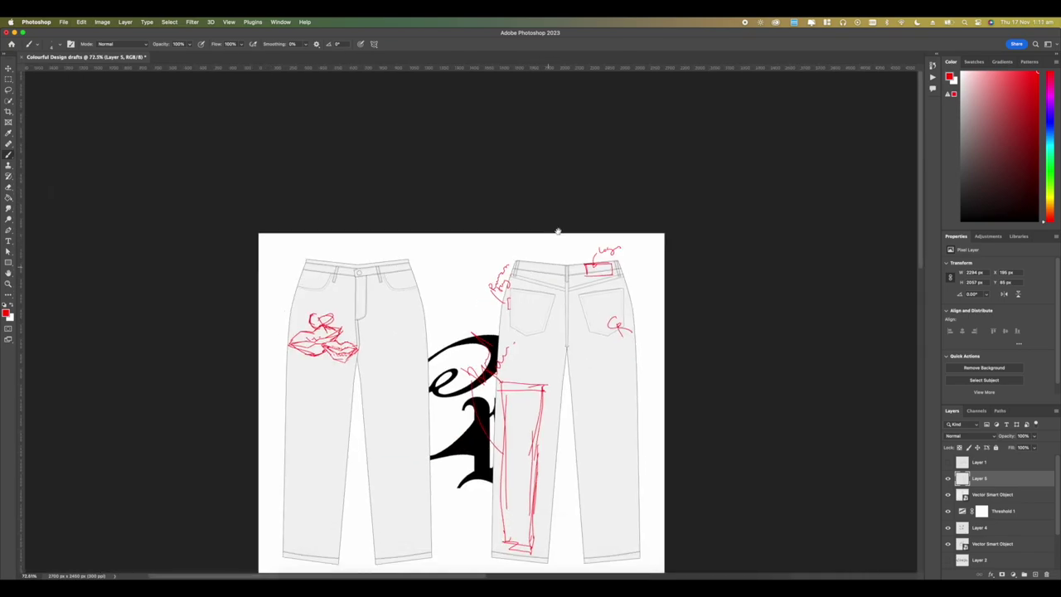
Step: Hide the Threshold 1, Layer 4 and Vector Smart Object layers that show the monogram behind the jeans
scroll(469, 316, up, 2)
drag(948, 511, 947, 544)
scroll(484, 342, up, 1)
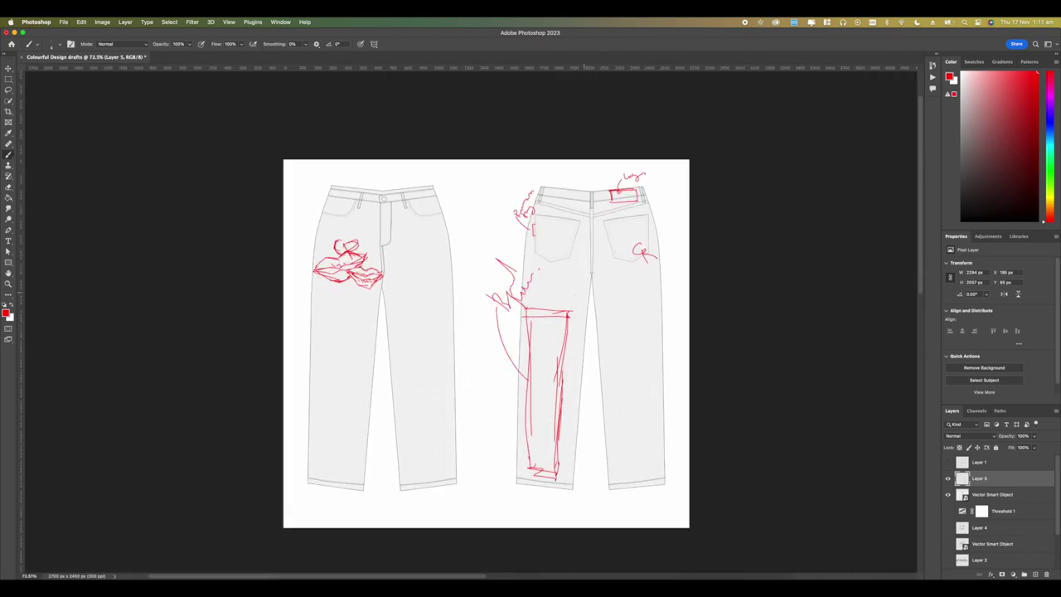
Step: Add red hatching inside the tall rectangular panel on the jeans' back leg
drag(543, 373, 557, 464)
scroll(404, 366, left, 2)
scroll(404, 366, down, 2)
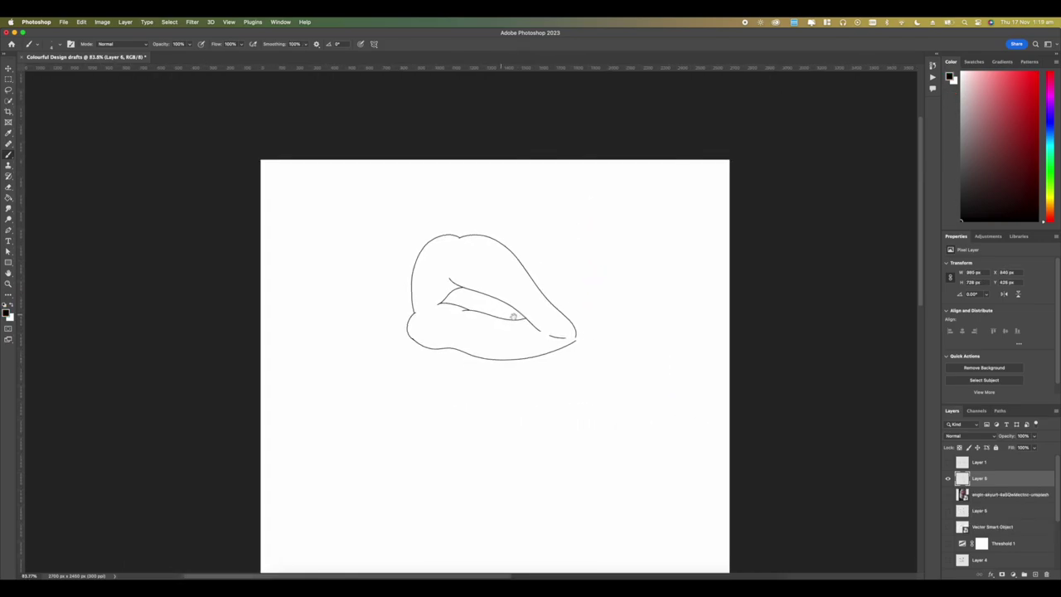
Step: Show the reference photo layer behind the black lips line drawing
scroll(480, 331, up, 4)
scroll(481, 331, down, 5)
scroll(481, 332, up, 3)
scroll(484, 321, up, 5)
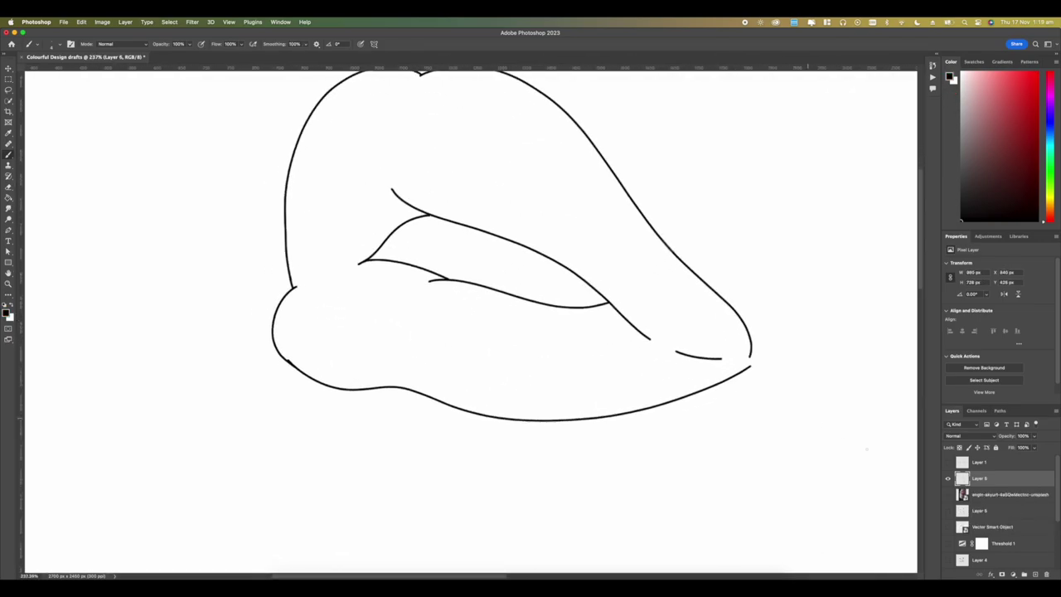
click(947, 494)
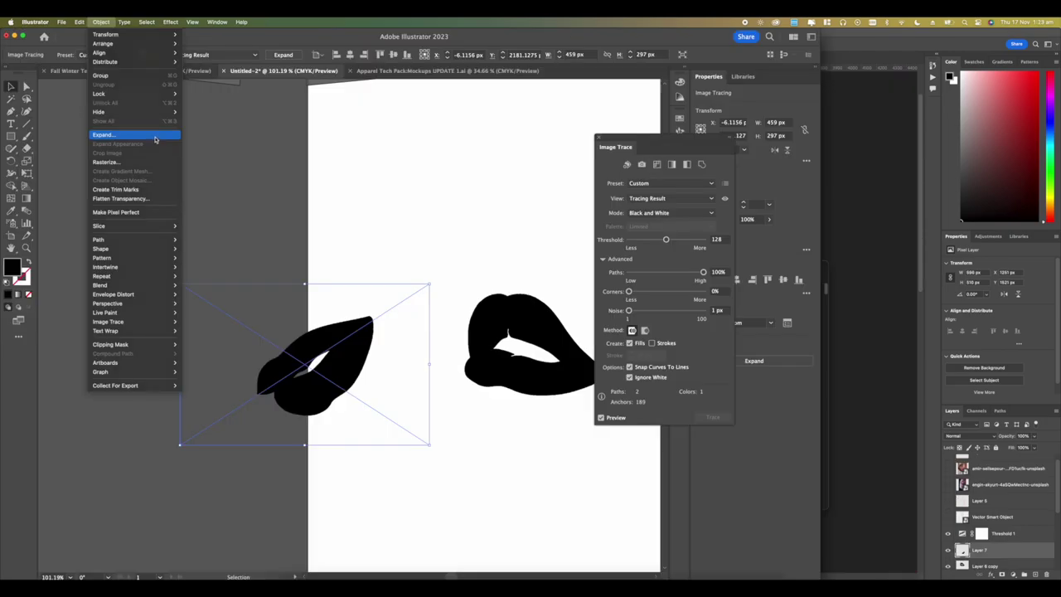
Step: In Illustrator, expand the image-traced tilted lips into editable vector shapes
click(158, 135)
click(490, 281)
scroll(447, 282, down, 5)
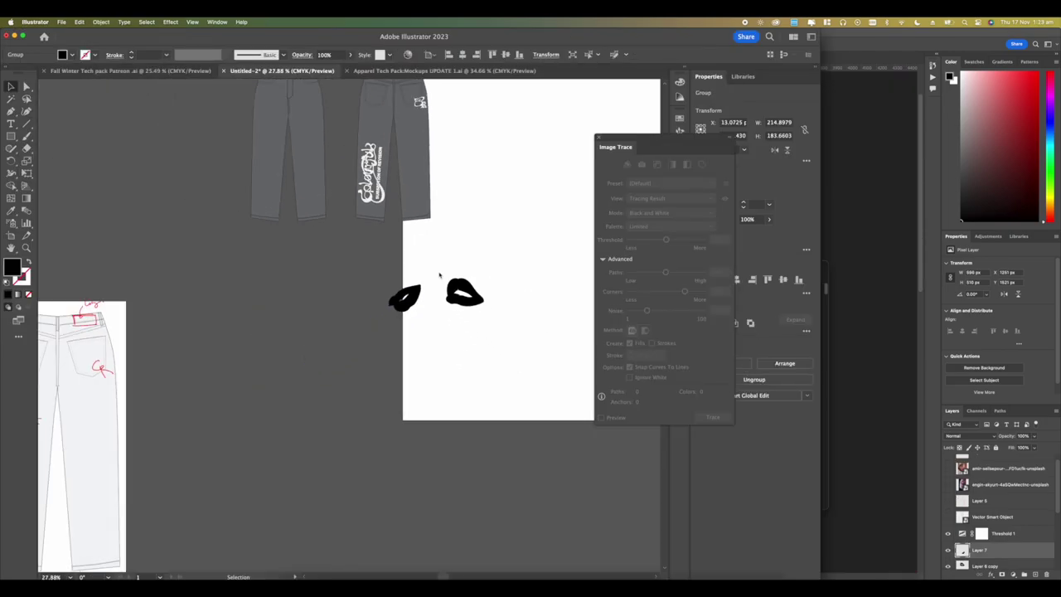
scroll(404, 307, down, 5)
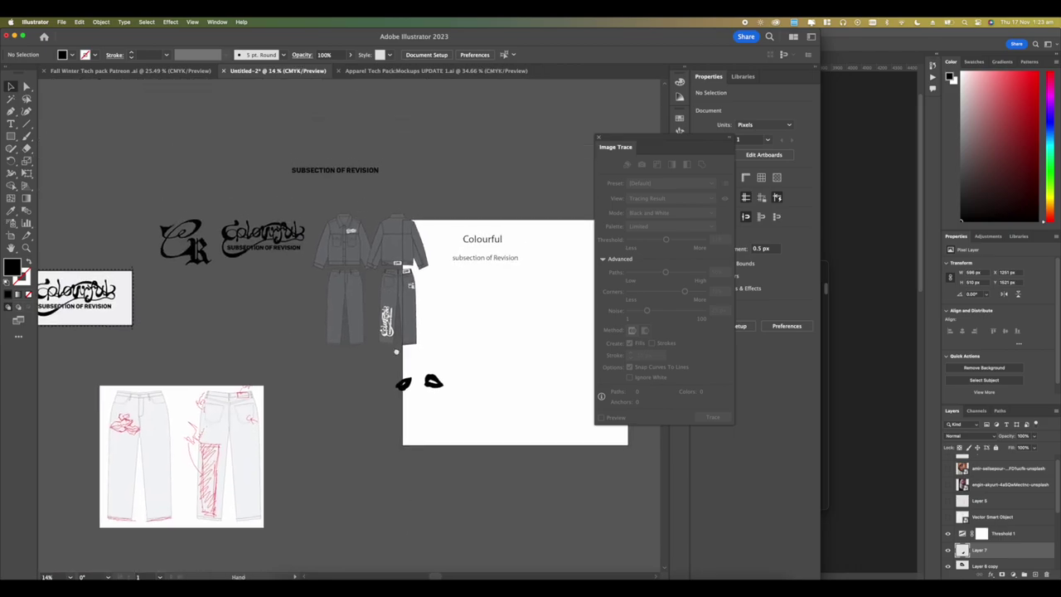
Step: Place the first open-lips graphic on the front jeans' upper thigh beside the fly, scaled to about 138 by 102 px
scroll(430, 352, up, 2)
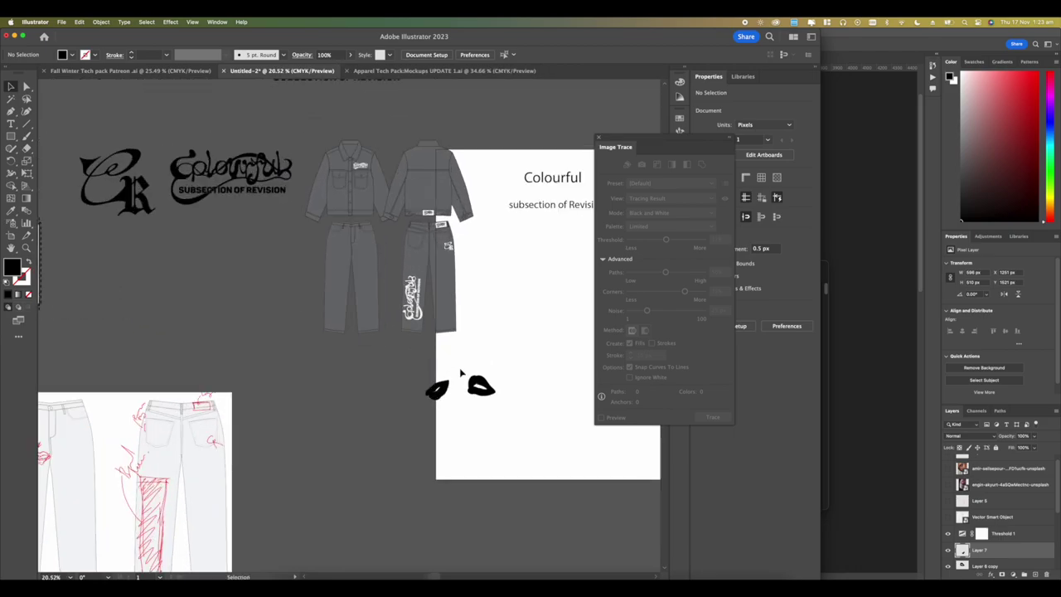
mouse_move(479, 387)
mouse_down()
mouse_move(442, 374)
mouse_move(338, 245)
mouse_up()
scroll(340, 247, up, 5)
drag(403, 255, 448, 343)
scroll(341, 256, up, 5)
scroll(449, 343, down, 3)
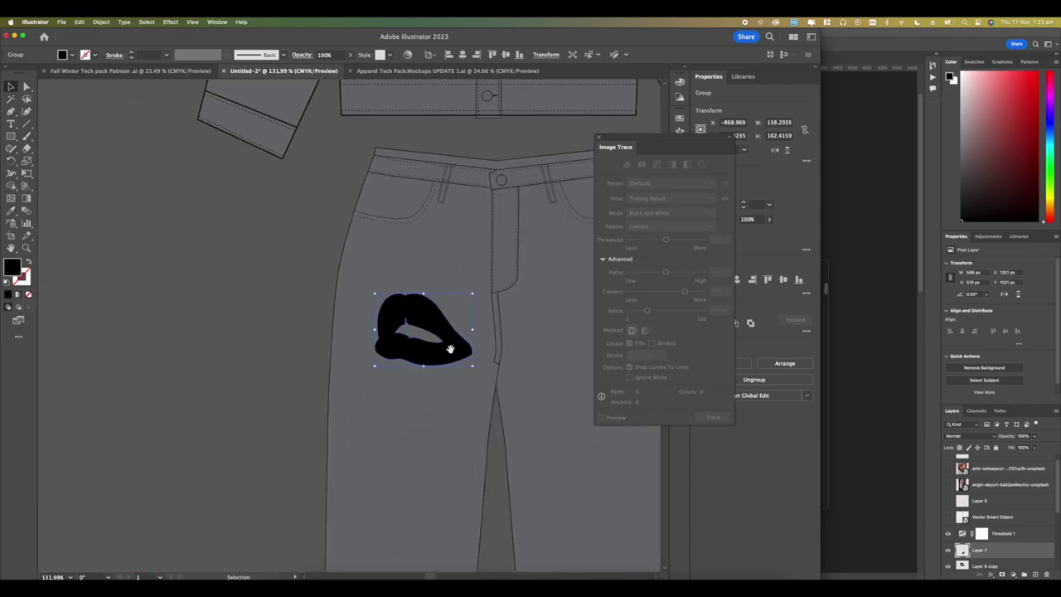
Step: Place the second lips graphic directly below the first on the front jeans' thigh
scroll(450, 349, down, 6)
drag(488, 386, 256, 202)
scroll(311, 137, up, 4)
scroll(343, 192, up, 3)
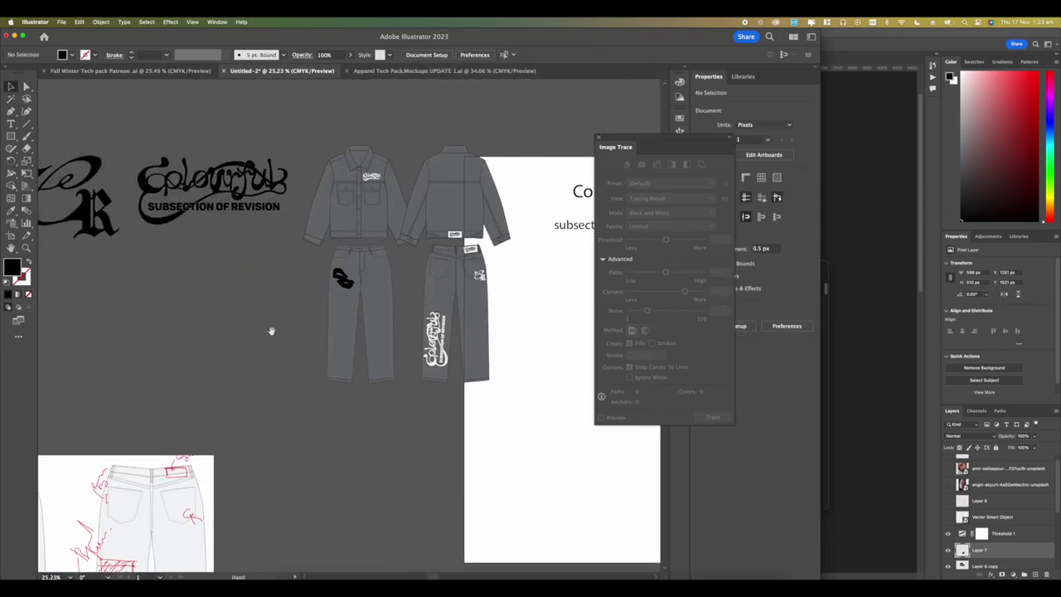
Step: Copy the black CR monogram over the front jeans and bring the copy to the front
scroll(272, 333, down, 4)
scroll(234, 361, up, 2)
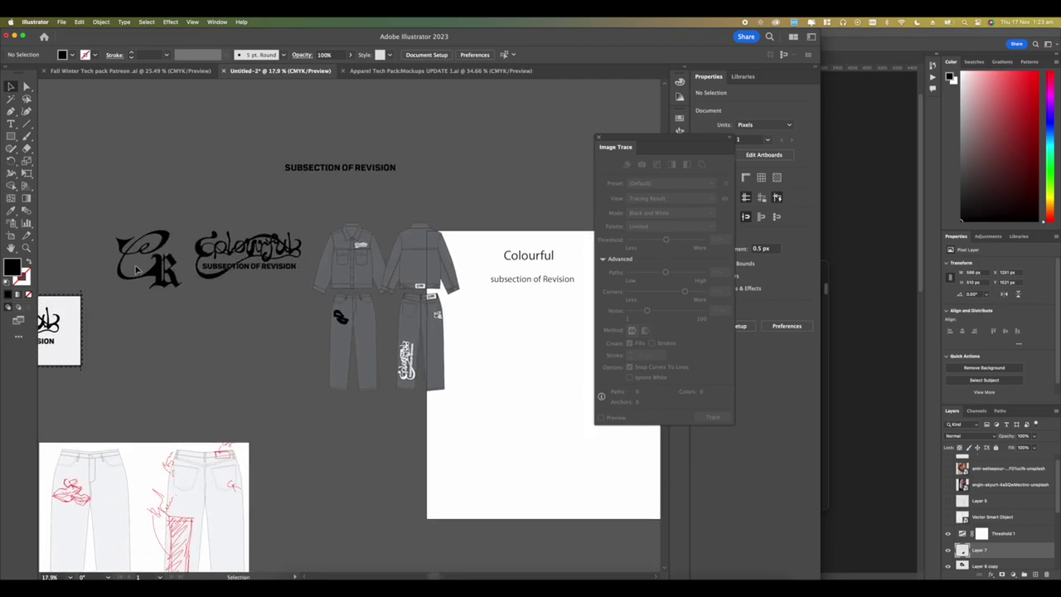
drag(136, 268, 319, 311)
scroll(316, 311, up, 3)
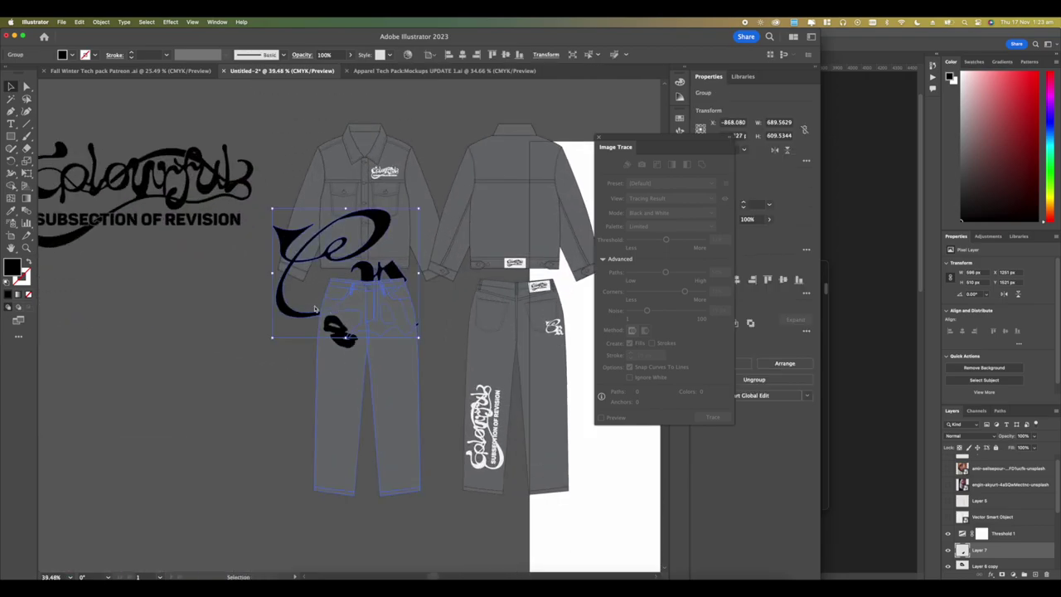
right_click(317, 311)
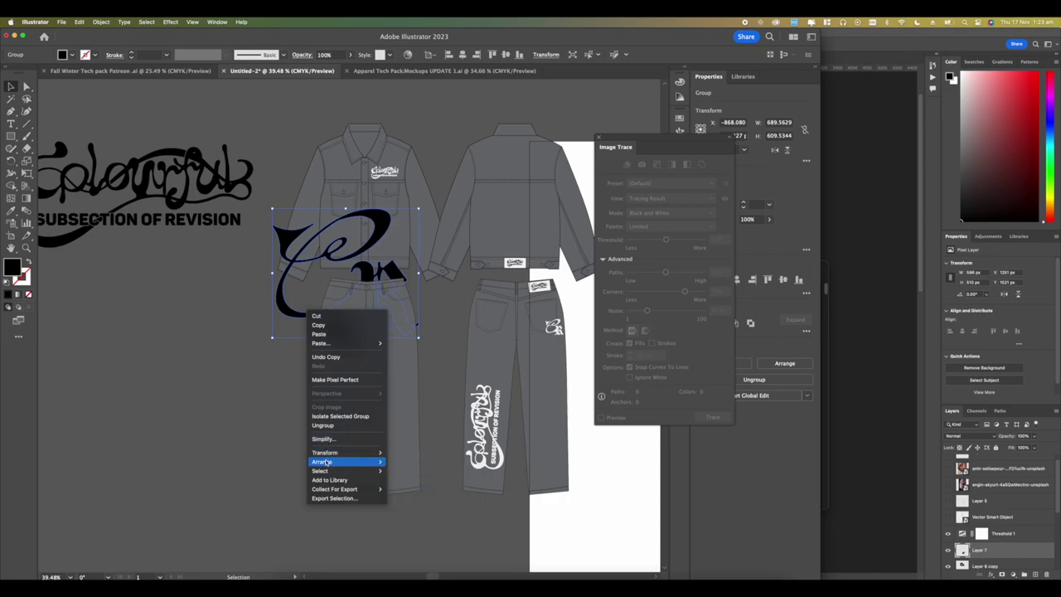
mouse_move(352, 461)
click(394, 461)
scroll(396, 293, up, 2)
scroll(396, 293, up, 2)
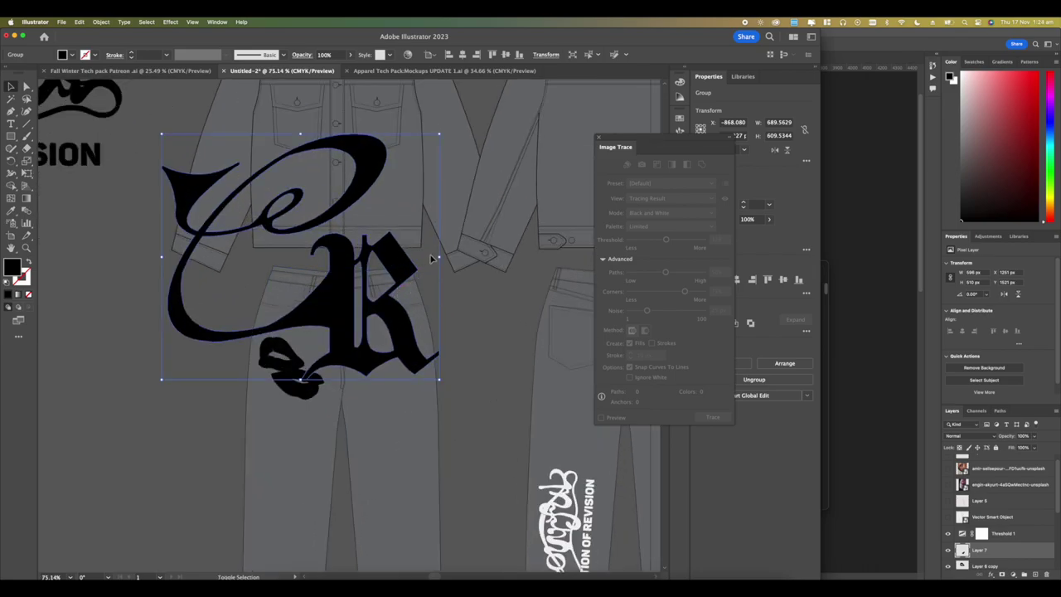
Step: Scale down the copied CR monogram and position it overlapping the upper lips on the front jeans' thigh
drag(440, 257, 394, 402)
scroll(197, 276, up, 3)
drag(394, 402, 345, 351)
shift+click(328, 393)
click(174, 372)
scroll(332, 343, down, 3)
scroll(331, 344, down, 5)
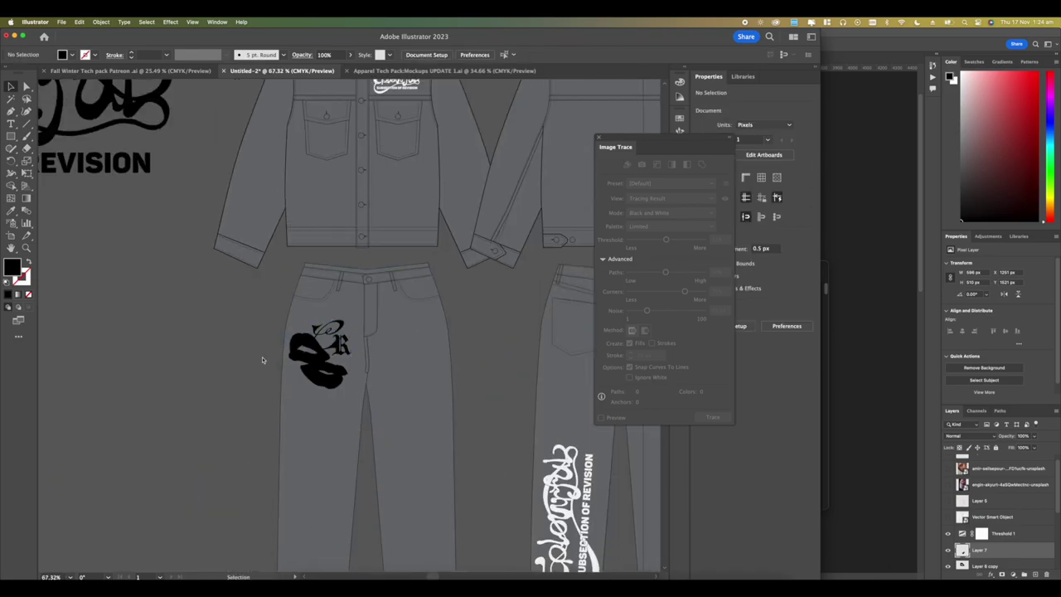
Step: With both lips selected, open the PANTONE+ CMYK Coated swatch library and enlarge it, closing Image Trace
scroll(283, 340, up, 3)
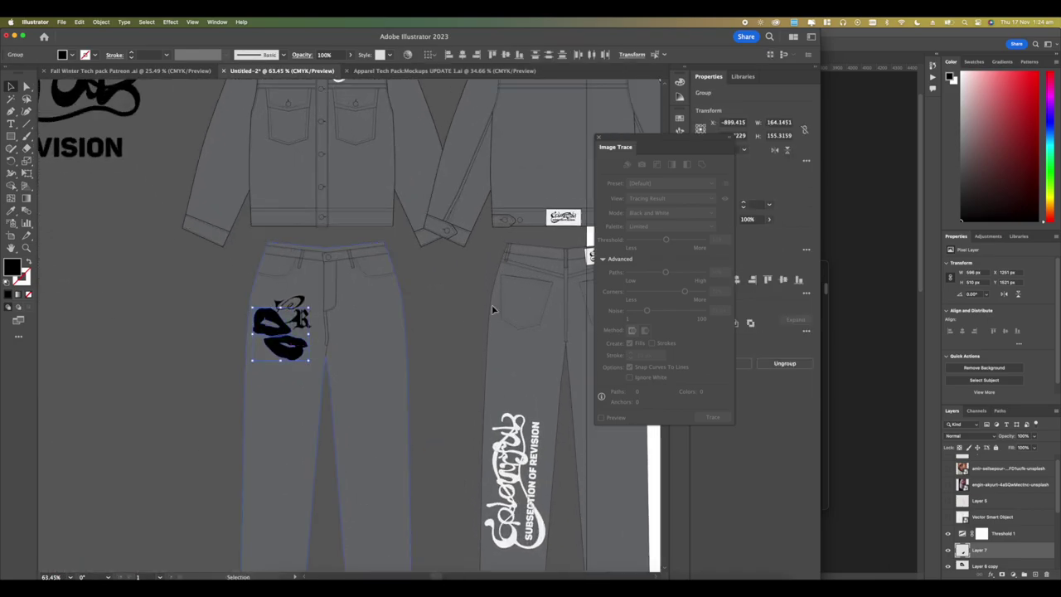
click(601, 136)
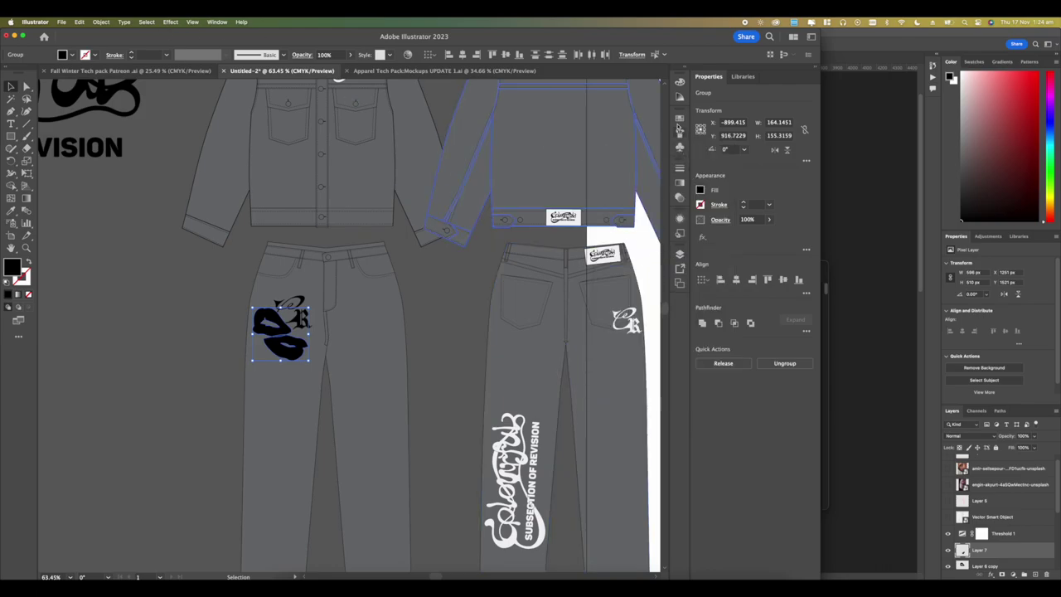
click(680, 119)
click(552, 173)
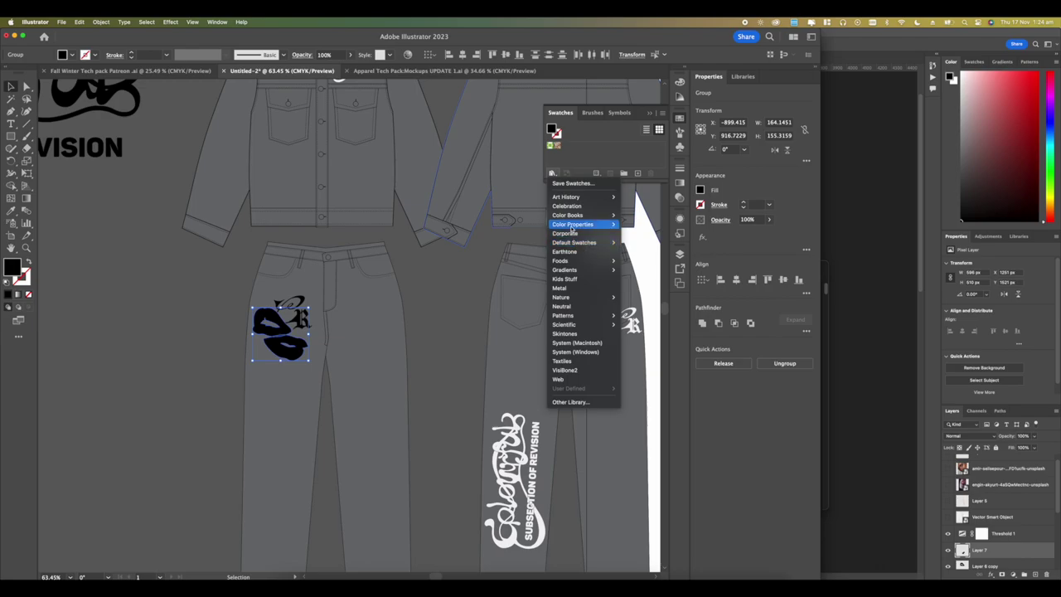
mouse_move(571, 216)
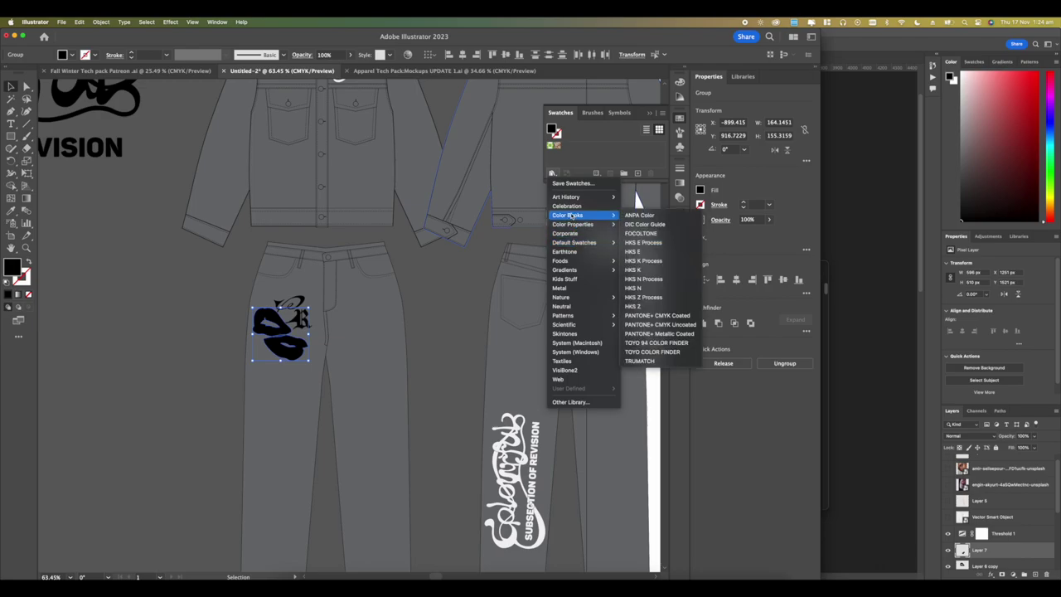
click(660, 315)
scroll(547, 334, down, 5)
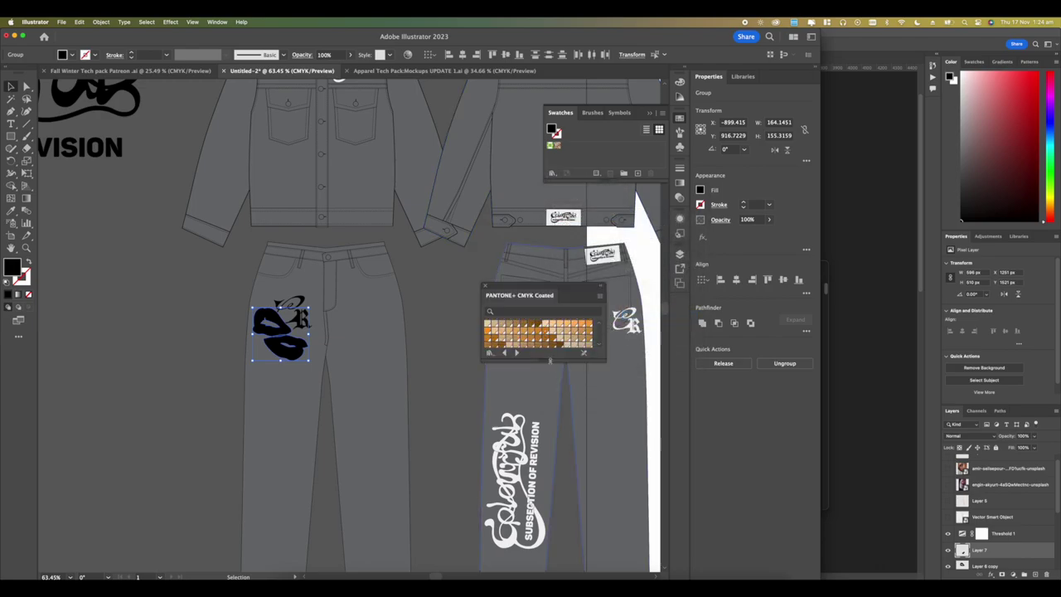
drag(547, 363, 552, 514)
Step: Try a deep red PANTONE+ CMYK Coated swatch as the fill of both lips
scroll(530, 432, down, 5)
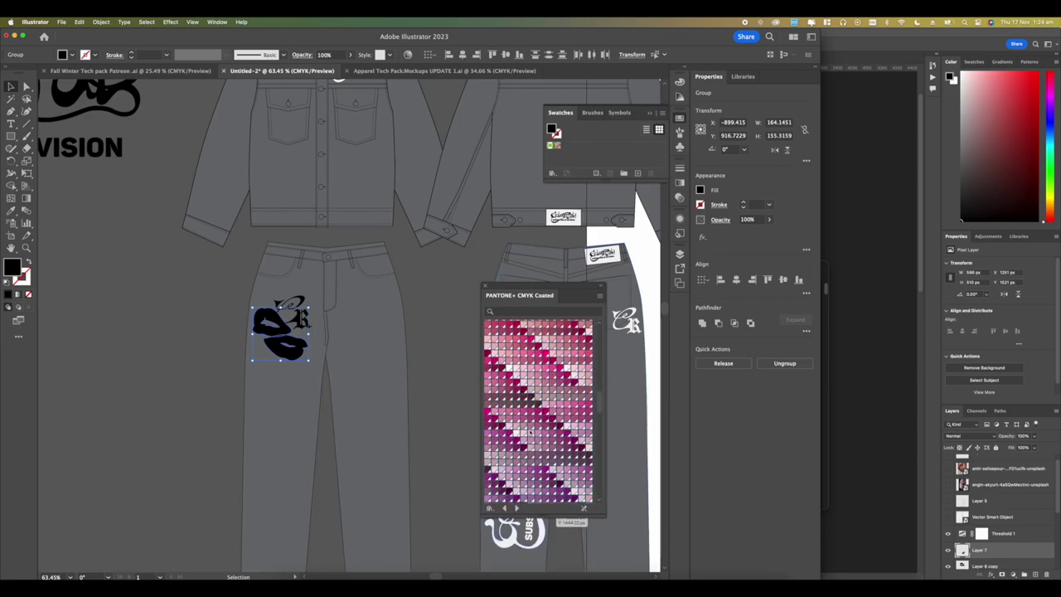
scroll(530, 429, down, 10)
scroll(530, 427, up, 10)
scroll(529, 424, down, 3)
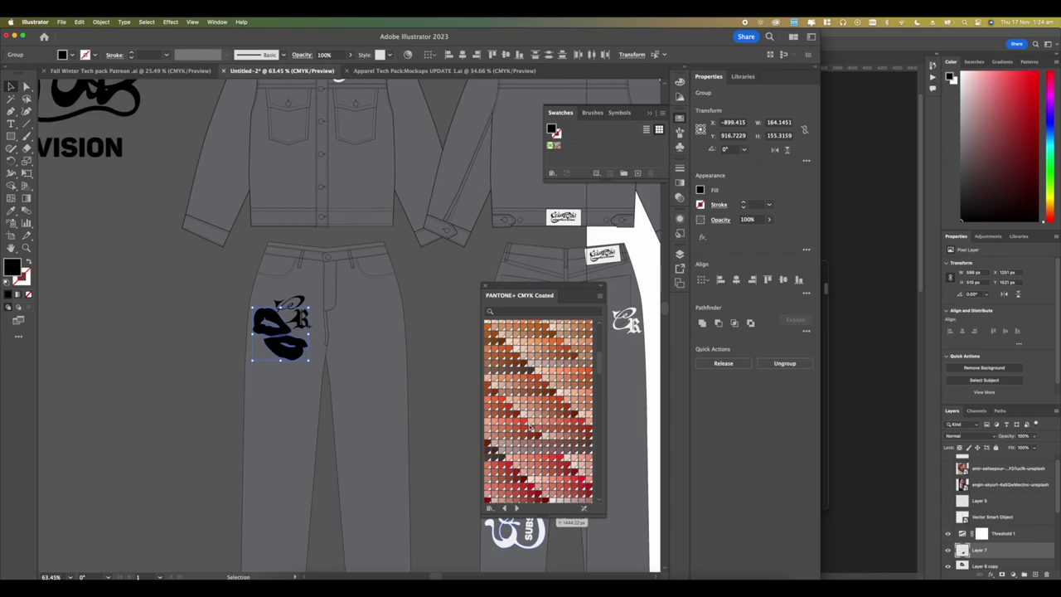
click(532, 476)
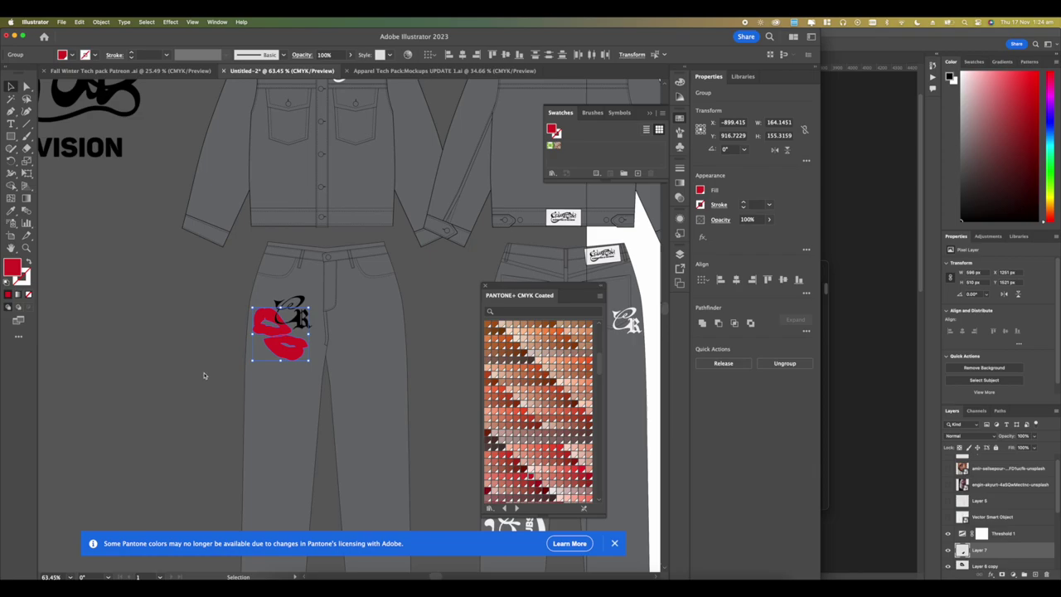
Step: Compare further Pantone reds on the lips and fill both shapes with a crimson swatch
scroll(592, 459, down, 10)
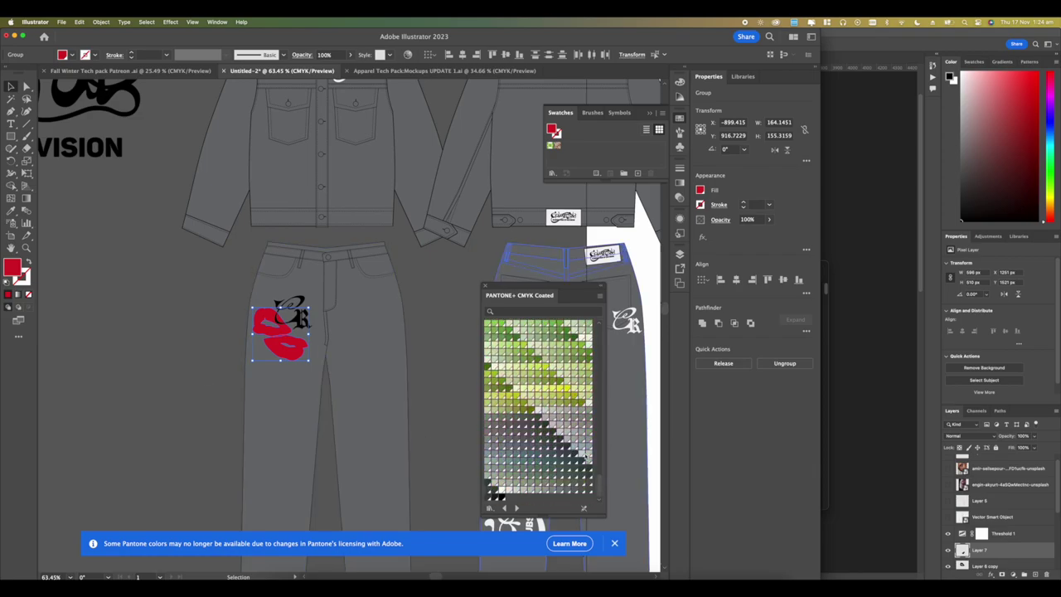
scroll(586, 456, up, 3)
click(614, 543)
scroll(300, 319, up, 5)
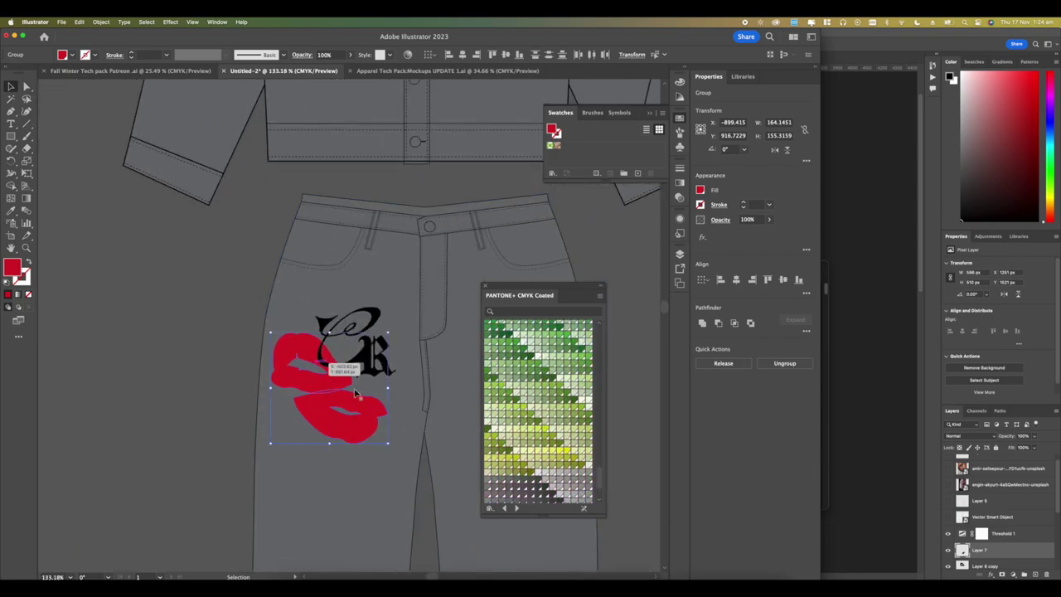
scroll(357, 391, up, 5)
scroll(575, 385, up, 10)
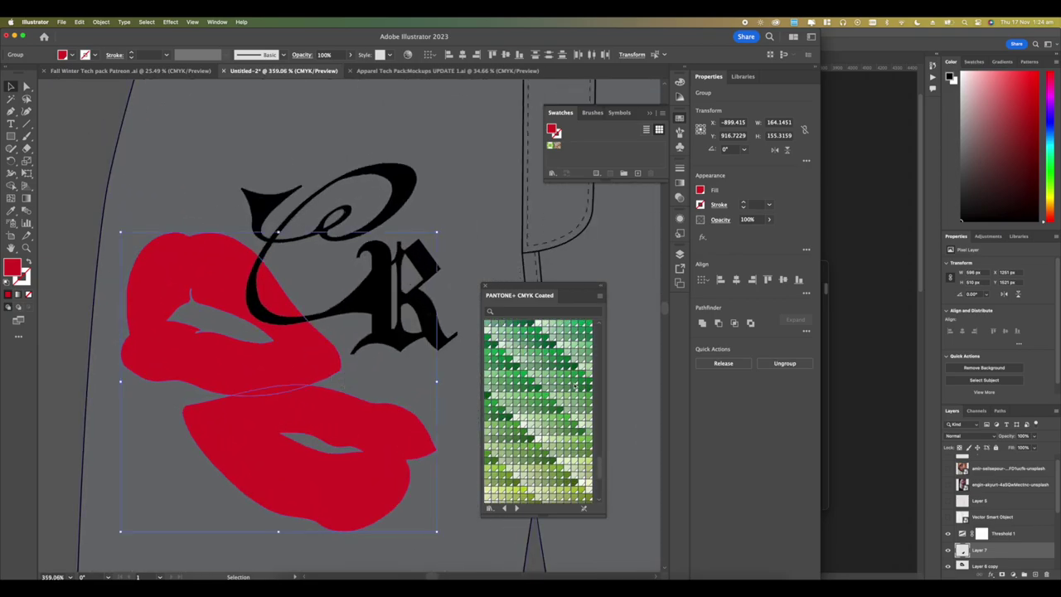
scroll(575, 385, up, 8)
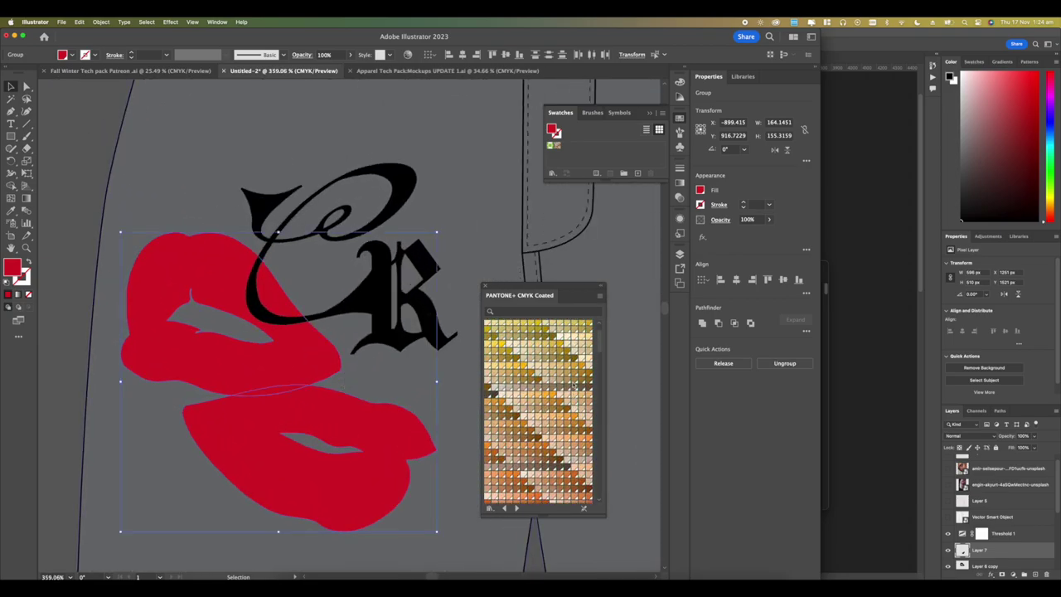
scroll(574, 385, down, 5)
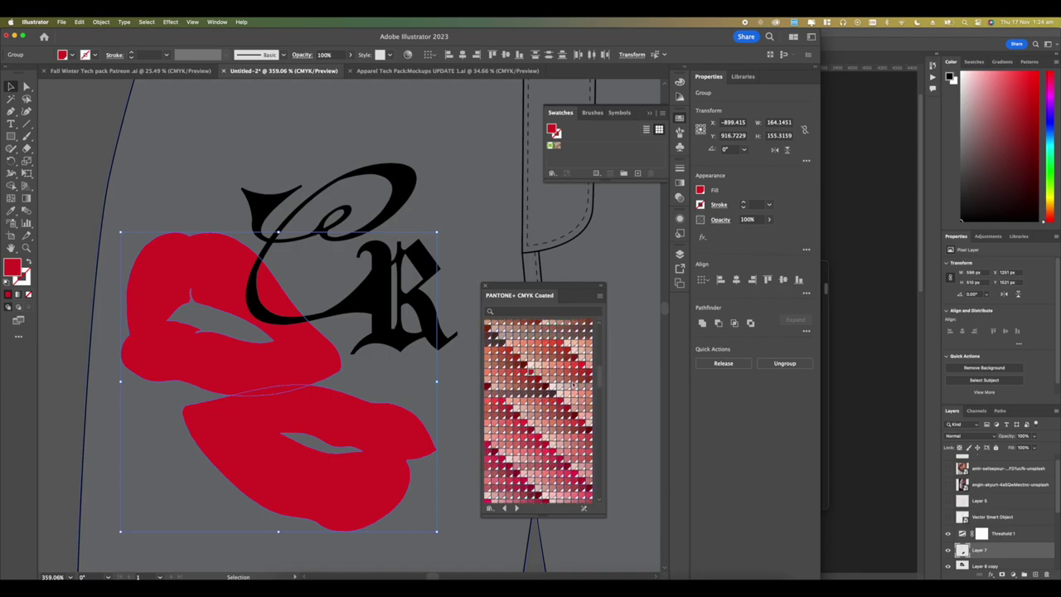
click(529, 370)
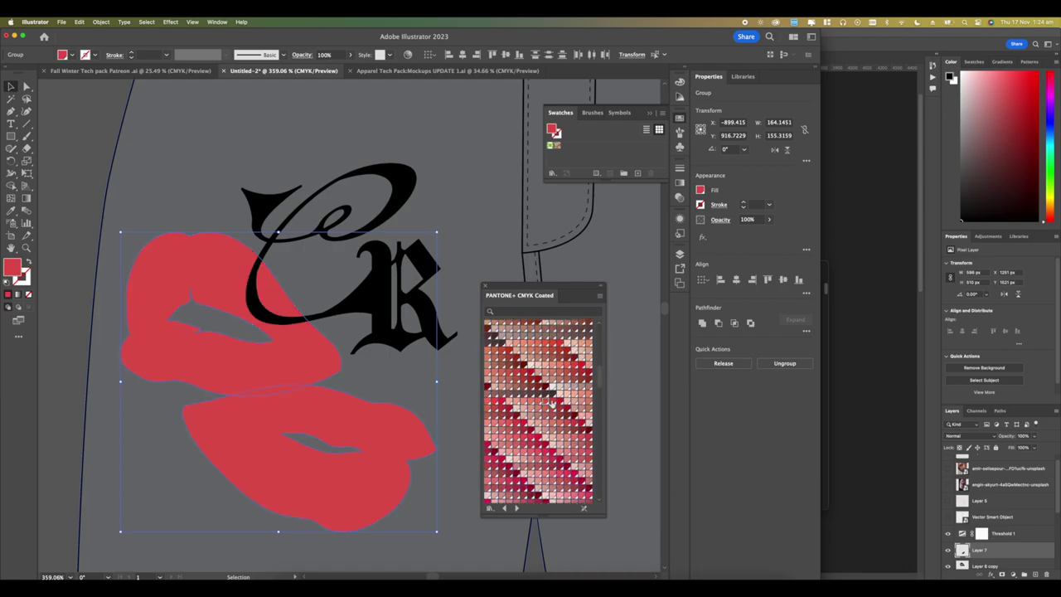
click(555, 402)
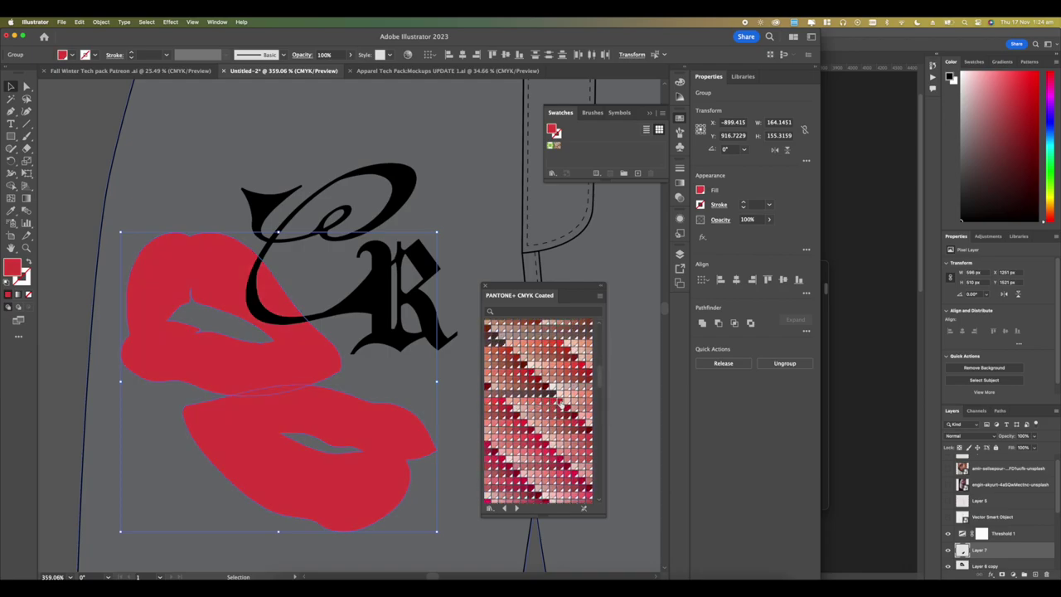
click(560, 402)
Step: Make the jeans' CR monogram white and copy it with the red lips onto the jacket's chest opposite the Colourful logo
scroll(188, 350, down, 10)
scroll(174, 338, up, 5)
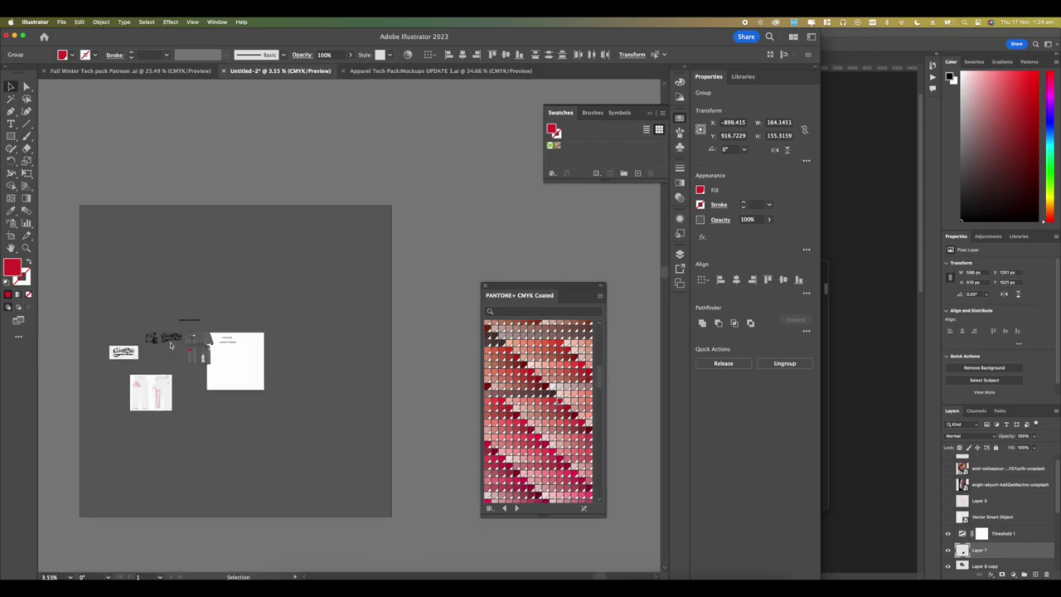
click(200, 362)
scroll(236, 361, up, 4)
drag(232, 363, 480, 209)
scroll(468, 218, up, 5)
drag(407, 262, 421, 240)
scroll(421, 240, down, 3)
drag(242, 220, 112, 197)
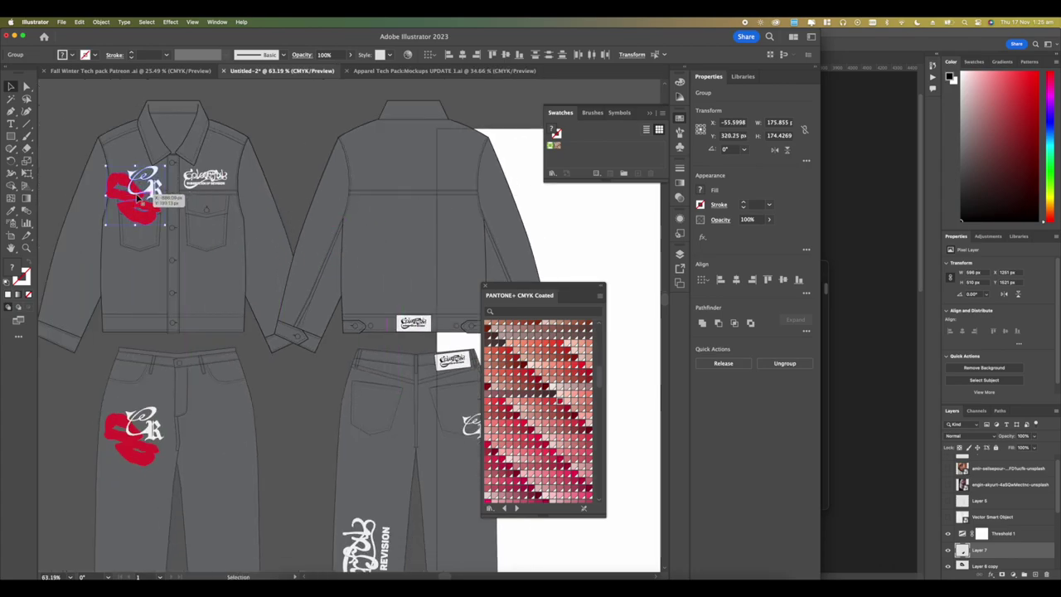
Step: Scale the jacket's lips and CR graphic down to a small mark at the armhole end of the chest seam
scroll(133, 199, up, 5)
drag(319, 291, 240, 290)
scroll(232, 286, up, 5)
drag(233, 347, 318, 260)
key(super+z)
scroll(318, 257, down, 5)
click(191, 247)
Step: Delete the small white CR monogram from the jacket's chest mark, keeping the red lips
click(277, 296)
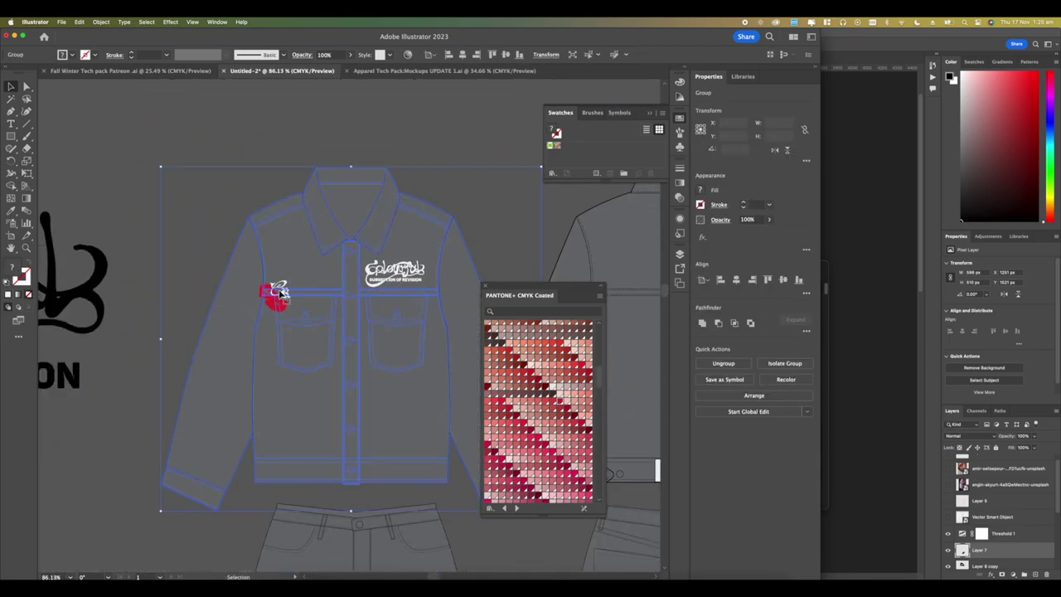
scroll(276, 293, up, 1)
click(189, 266)
scroll(274, 289, up, 3)
click(282, 291)
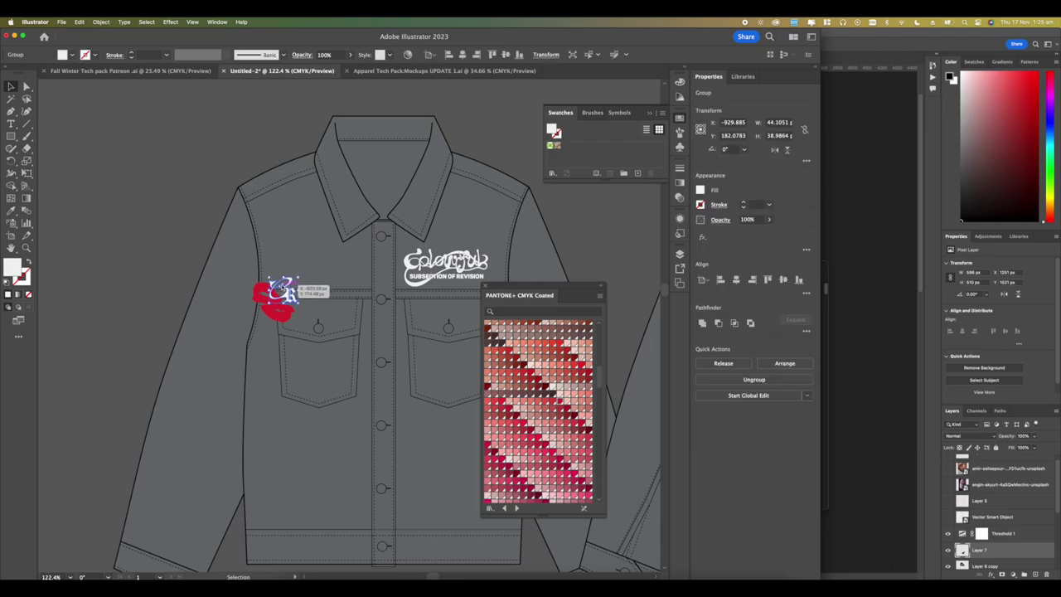
key(BackSpace)
Step: Move both small red lips onto the jacket's collar point opposite the Colourful logo and centre them there
click(270, 297)
shift+click(277, 312)
key(space)
drag(288, 282, 308, 262)
scroll(308, 262, up, 5)
drag(404, 282, 348, 283)
drag(294, 307, 311, 306)
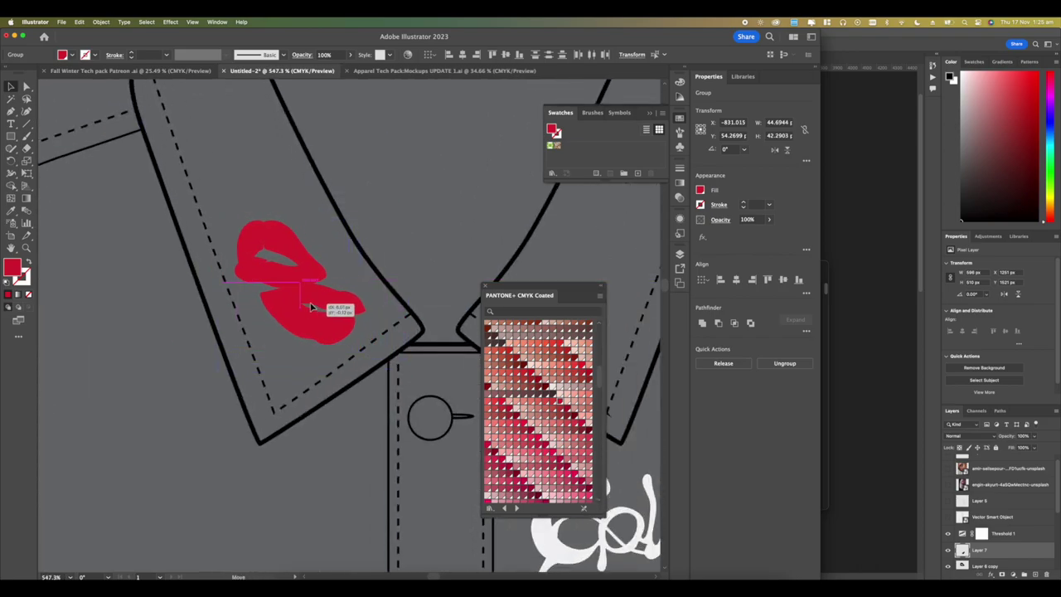
scroll(311, 306, down, 7)
click(234, 253)
drag(269, 267, 263, 209)
scroll(263, 210, down, 4)
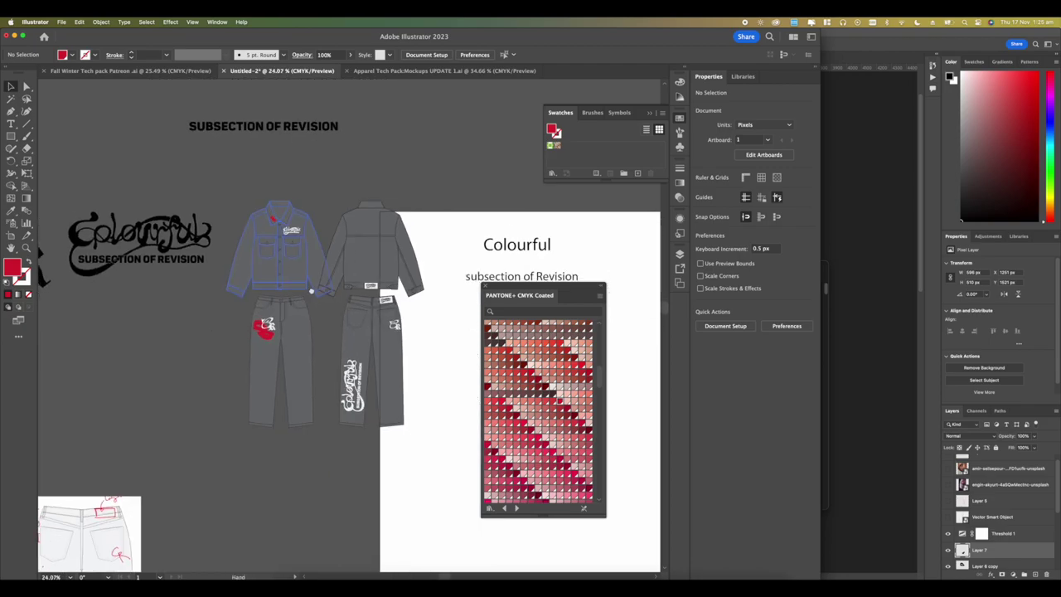
scroll(324, 330, up, 3)
scroll(278, 307, down, 5)
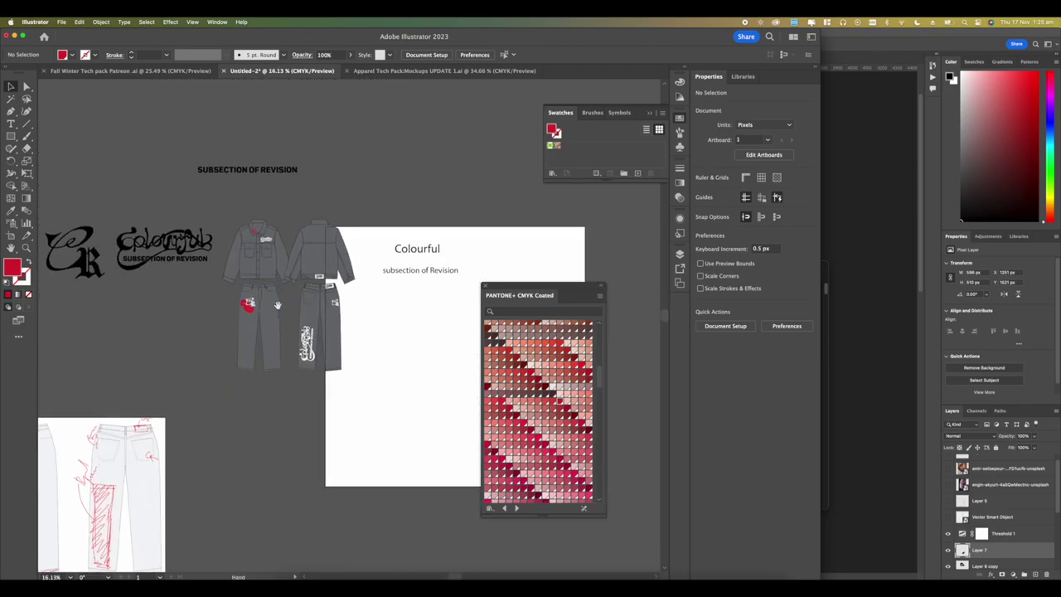
Step: Move the "Colourful" title text off the artboard and delete the jeans sketch reference
scroll(278, 307, up, 4)
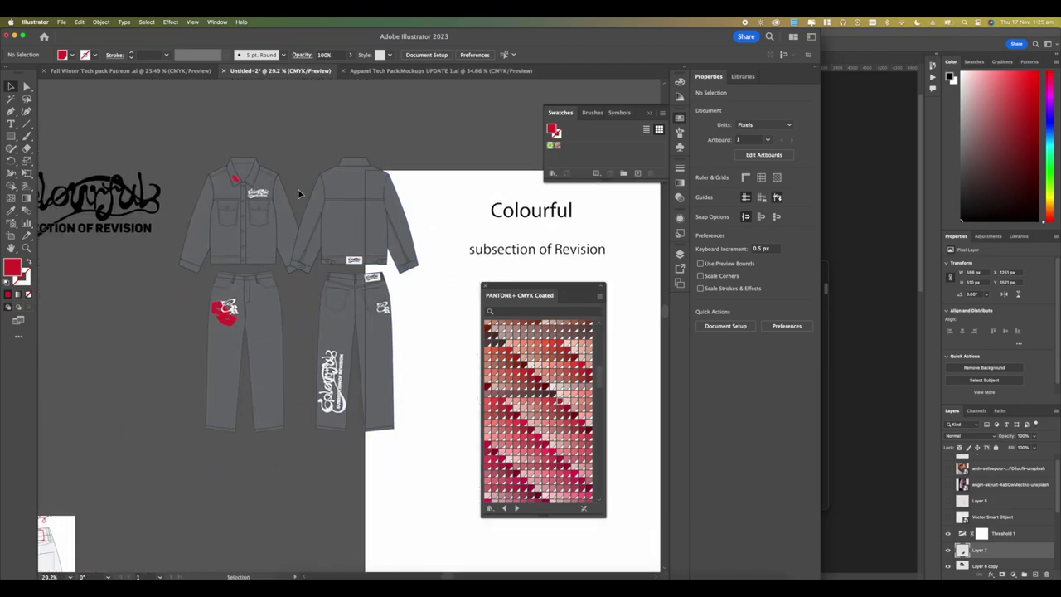
scroll(323, 267, down, 6)
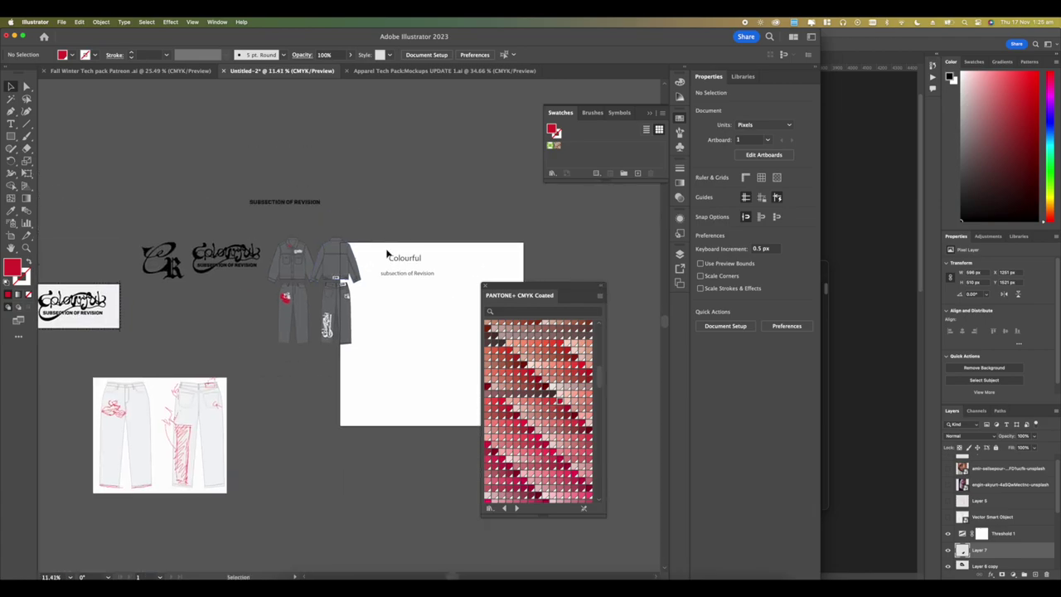
drag(382, 262, 107, 328)
drag(163, 407, 497, 148)
key(Delete)
Step: Copy the black CR monogram onto the white beanie and bring the copy to the front
drag(117, 202, 337, 336)
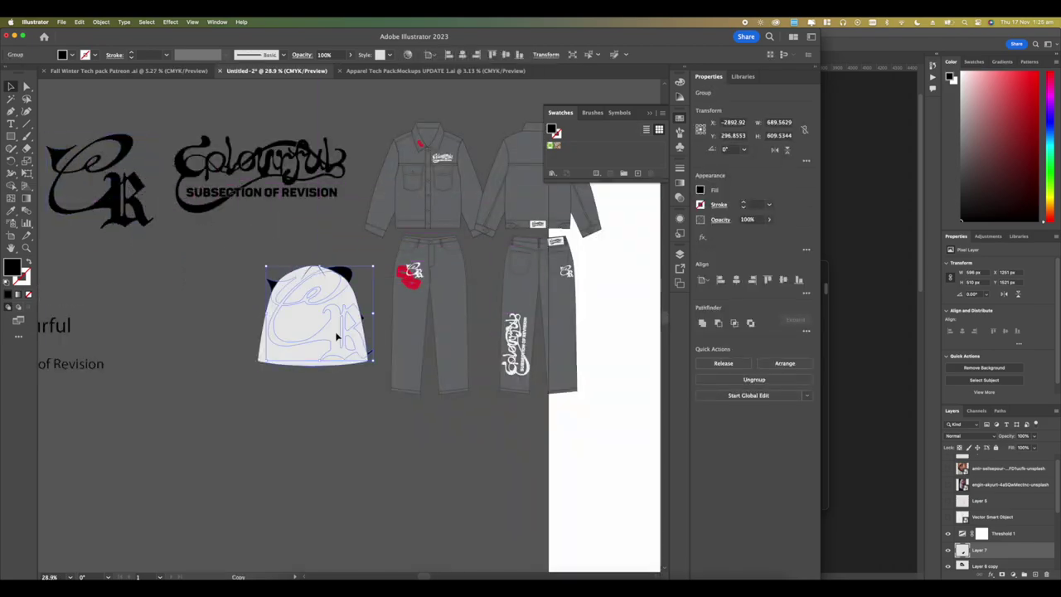
scroll(336, 331, up, 6)
scroll(335, 331, left, 1)
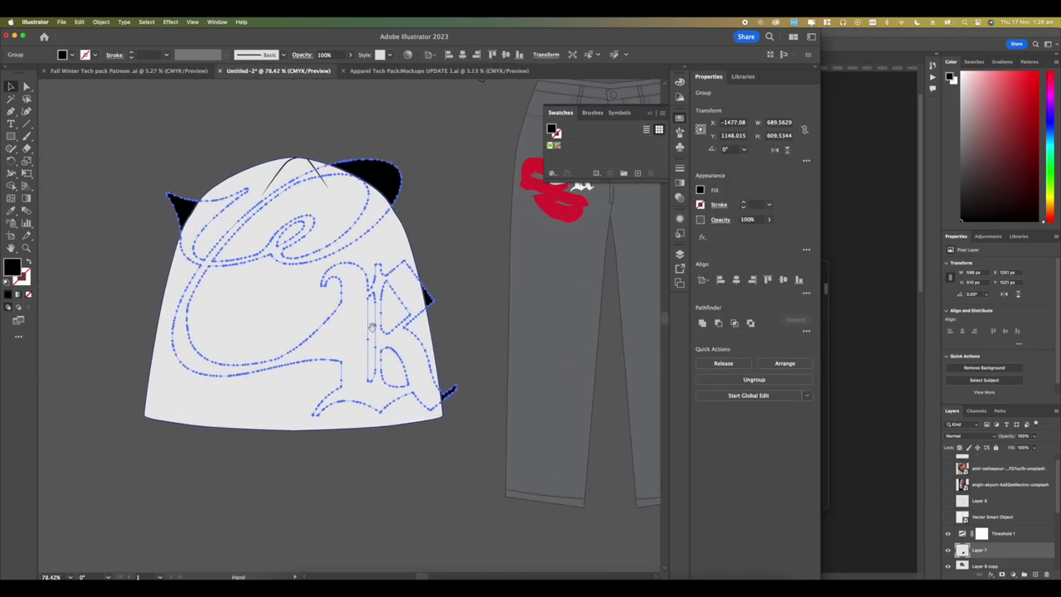
drag(431, 302, 431, 308)
scroll(414, 298, down, 5)
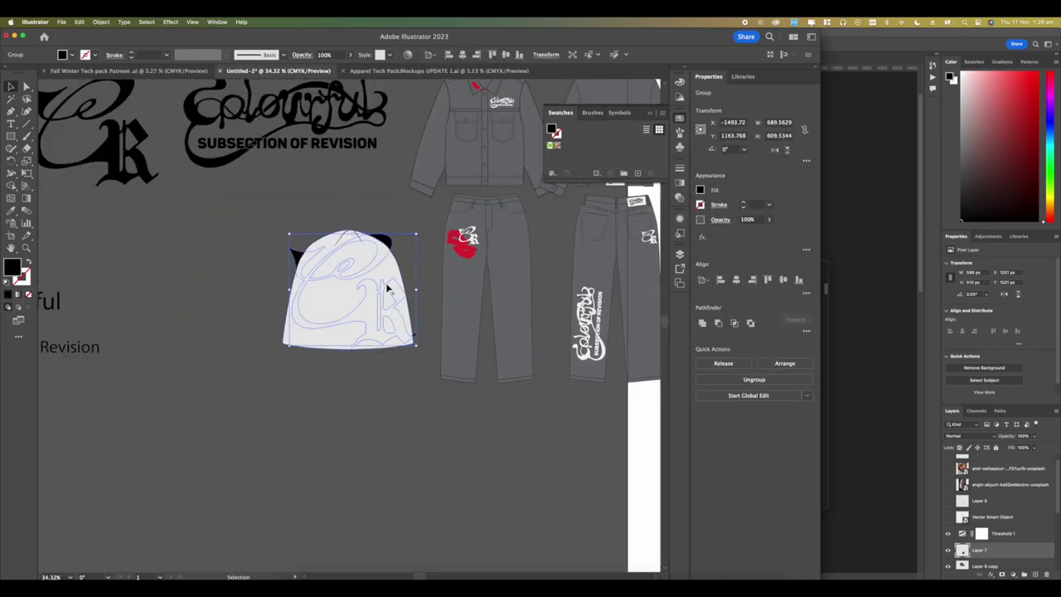
right_click(389, 246)
mouse_move(414, 396)
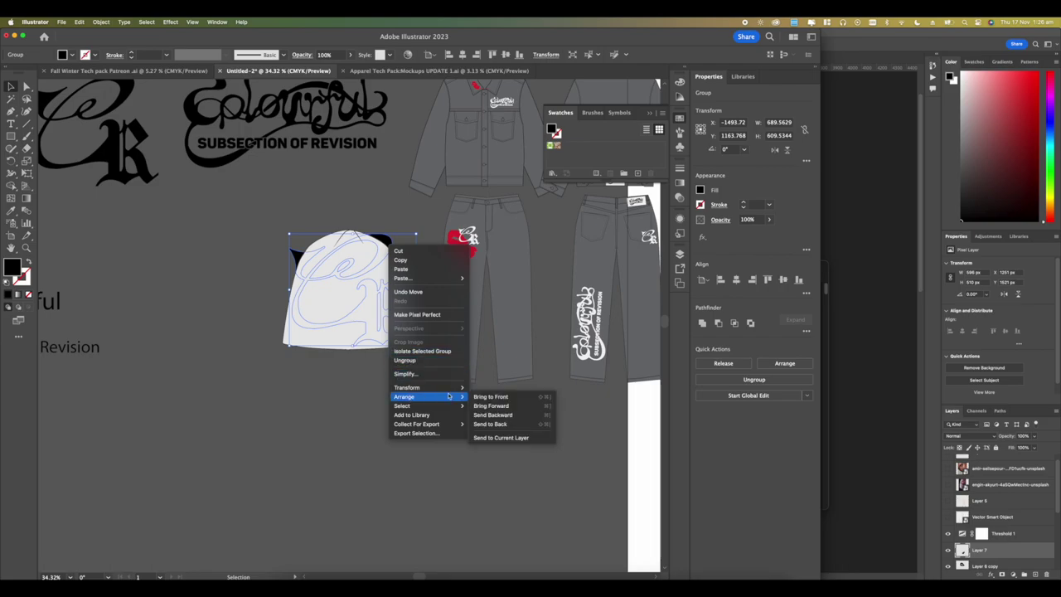
click(504, 396)
scroll(387, 285, up, 1)
scroll(373, 299, up, 4)
scroll(373, 299, down, 5)
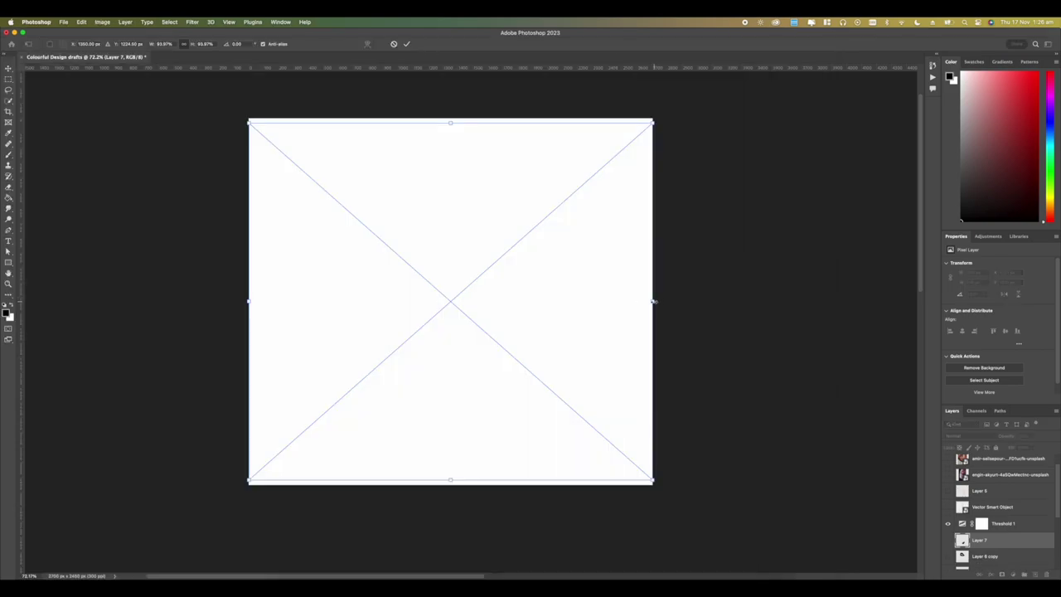
Step: Switch to Photoshop, pixelate the placed CR monogram with the Mosaic filter and capture a screenshot of it
drag(654, 302, 537, 322)
click(192, 21)
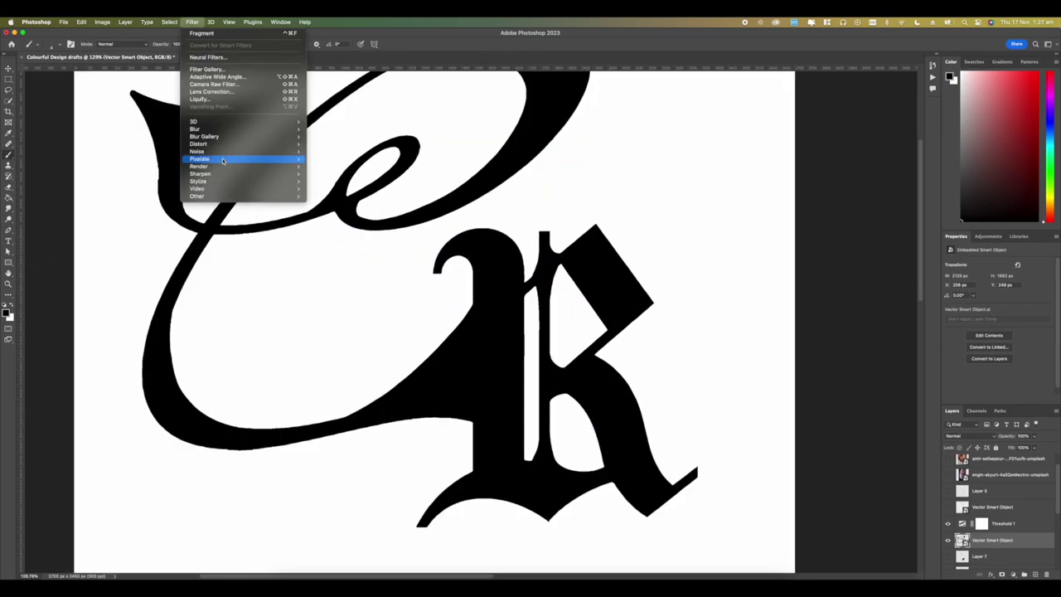
mouse_move(210, 161)
click(326, 195)
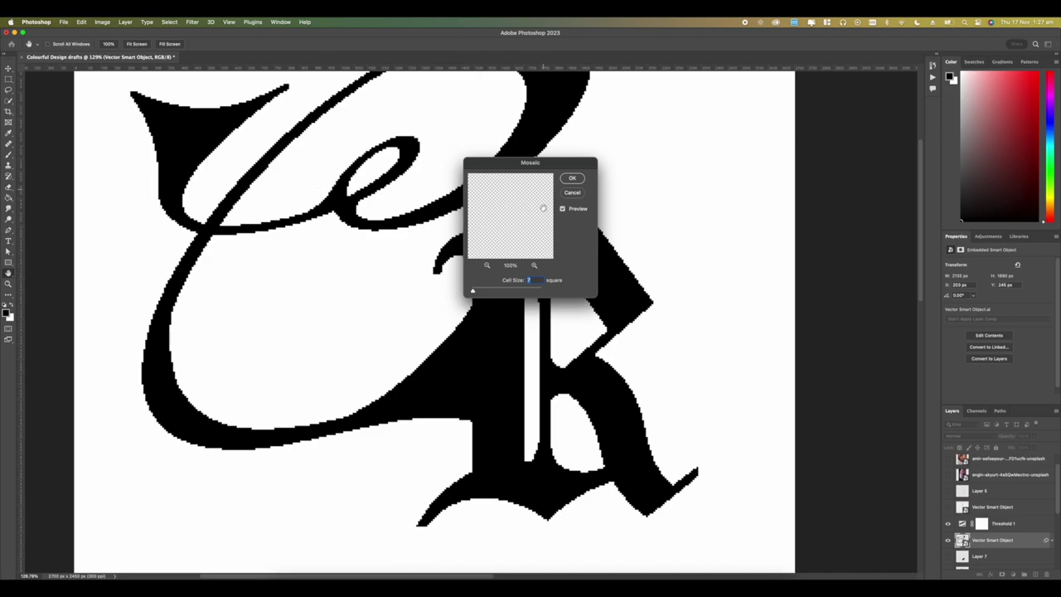
drag(498, 291, 477, 291)
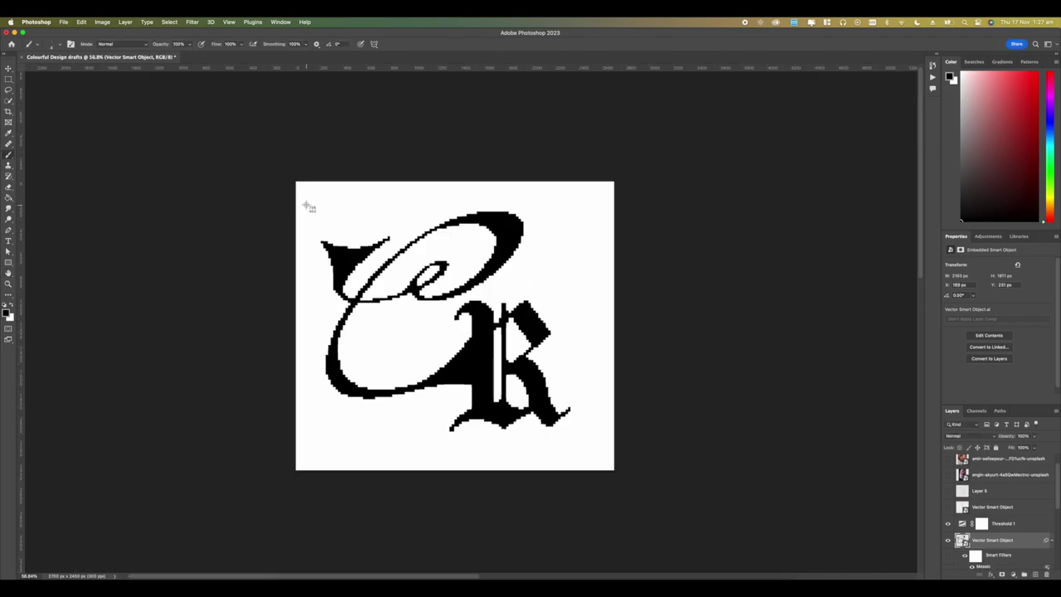
drag(305, 202, 580, 454)
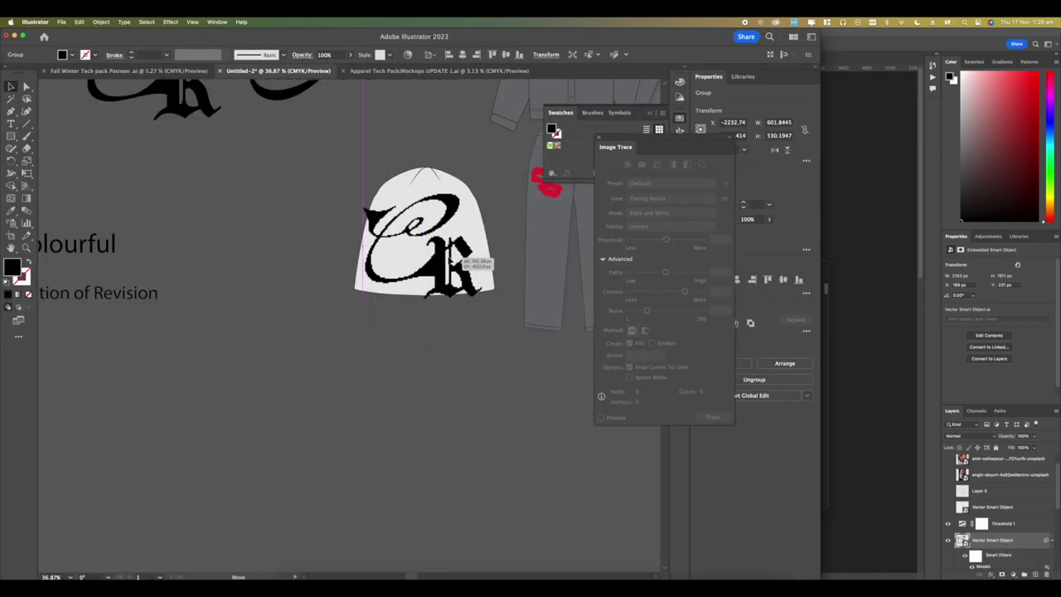
Step: Scale the pixelated CR monogram down to about 523 px wide and move it off the beanie to the empty area below
scroll(452, 255, up, 5)
scroll(452, 254, up, 3)
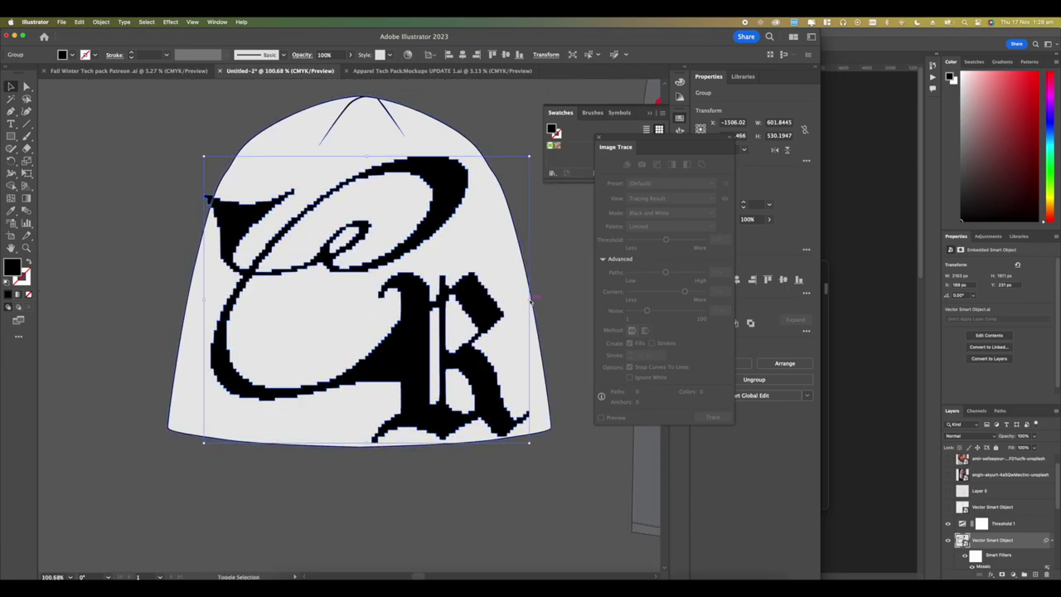
drag(530, 300, 487, 301)
scroll(401, 340, down, 8)
drag(397, 346, 362, 441)
scroll(350, 398, down, 2)
click(350, 398)
scroll(315, 378, up, 5)
scroll(315, 336, down, 2)
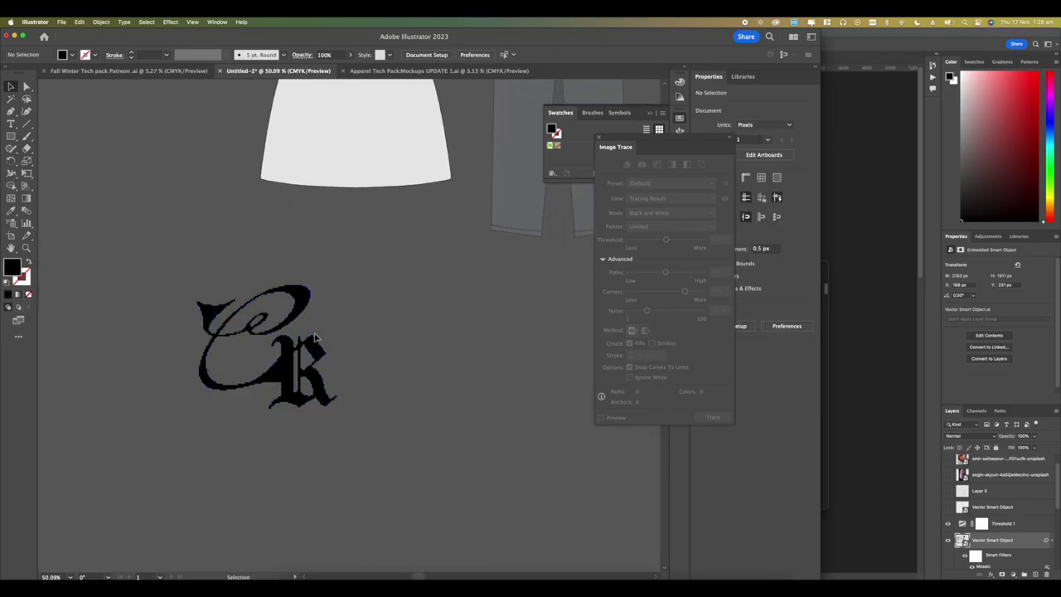
scroll(315, 335, down, 5)
scroll(327, 315, up, 2)
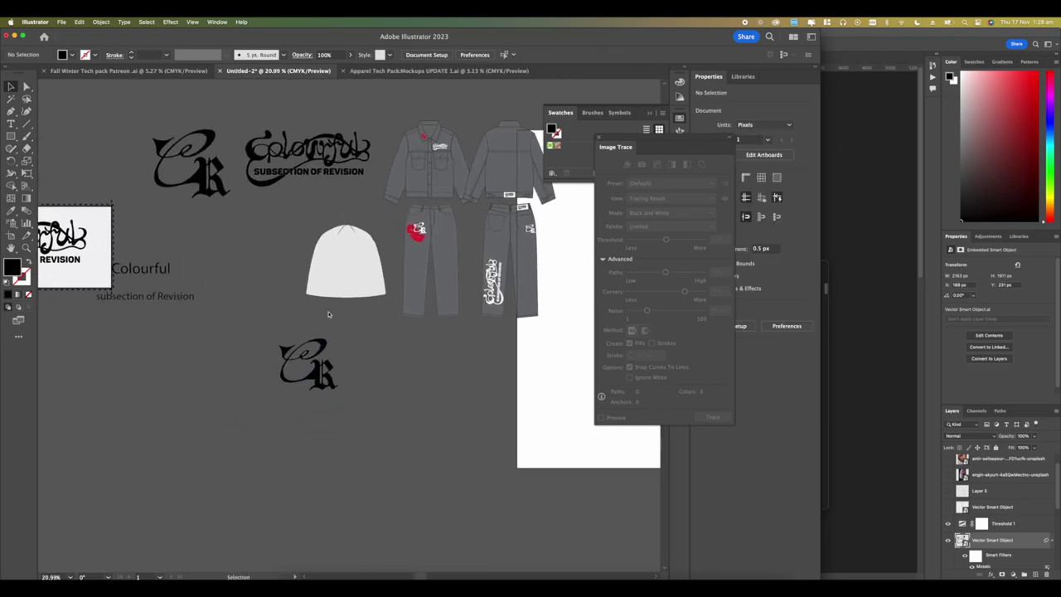
Step: Draw a black rectangle about 1497 × 706 px below the beanie
click(11, 135)
mouse_move(243, 221)
mouse_down()
mouse_move(407, 296)
mouse_move(432, 437)
mouse_move(392, 280)
mouse_move(398, 304)
mouse_move(331, 461)
mouse_up()
scroll(358, 295, up, 5)
Step: Bring the pixelated CR monogram to the front and place it in the middle of the black rectangle
drag(358, 294, 329, 317)
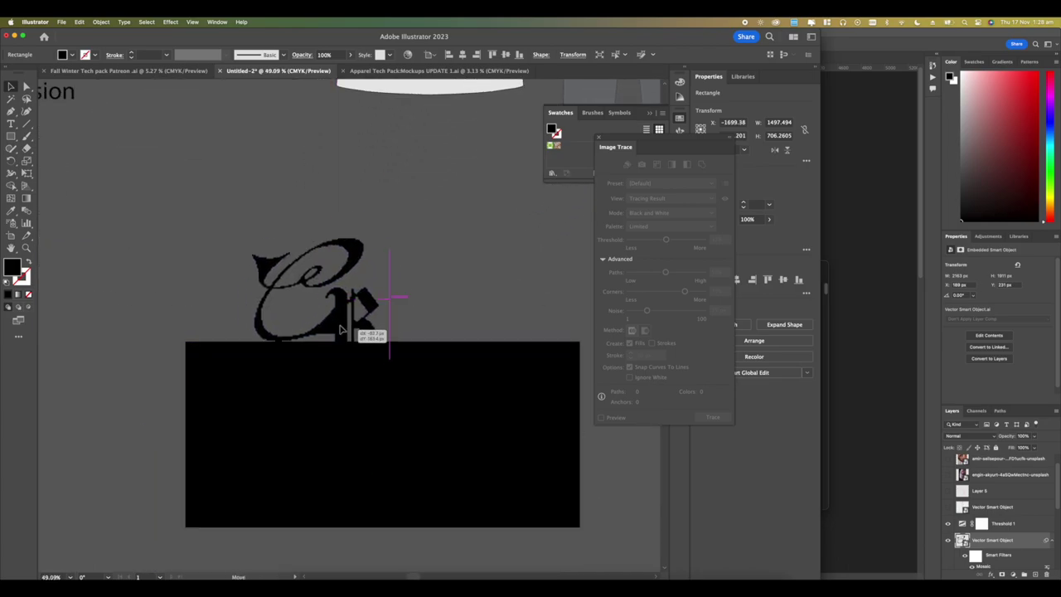
right_click(331, 309)
mouse_move(406, 458)
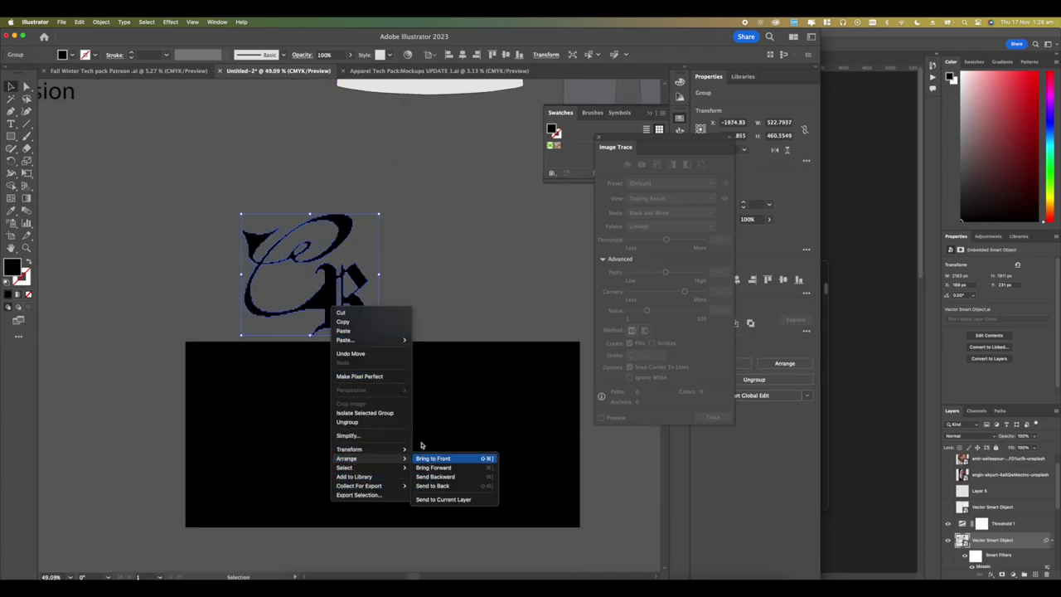
click(439, 459)
drag(311, 274, 320, 462)
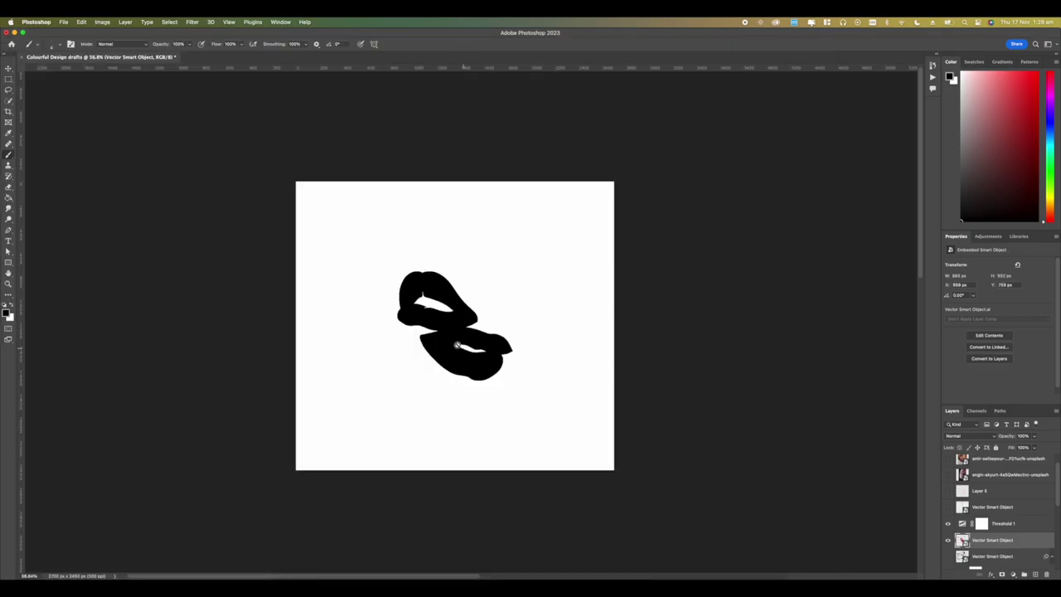
Step: Switch to Photoshop, pixelate the lips with the Mosaic filter at cell size 21 and capture a screenshot of them
scroll(457, 345, up, 4)
click(190, 21)
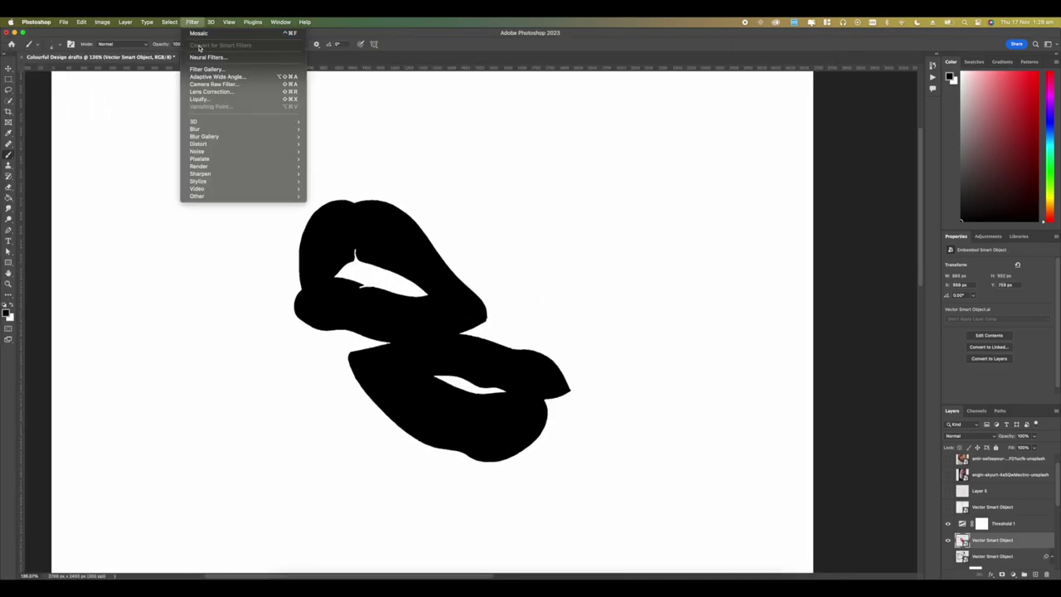
click(199, 33)
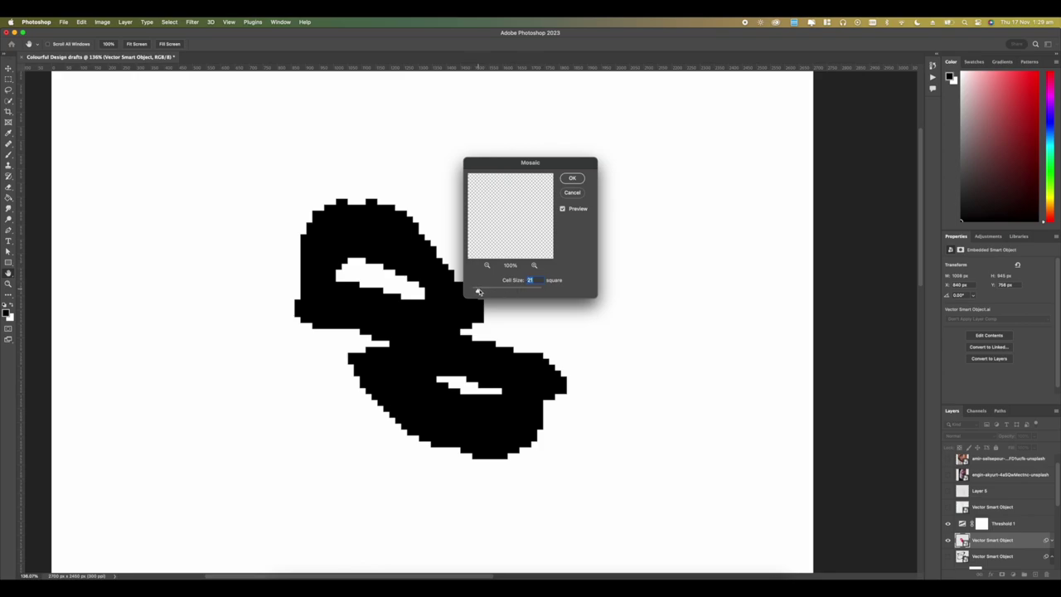
click(573, 179)
drag(237, 158, 621, 535)
Step: Return to Illustrator and delete the small red lips beside the CR monogram on the black rectangle
click(559, 586)
scroll(380, 334, down, 5)
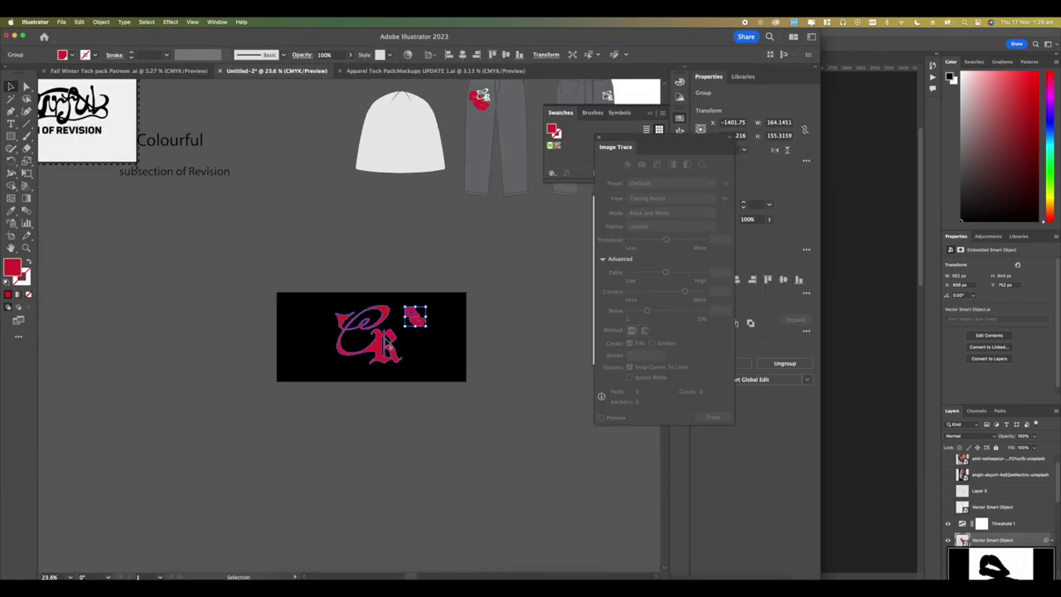
key(Delete)
scroll(444, 327, up, 5)
scroll(296, 426, left, 3)
scroll(400, 415, down, 3)
Step: Place the lips screenshot from the Desktop folder into the document and preview its black-and-white Image Trace
click(285, 587)
click(284, 585)
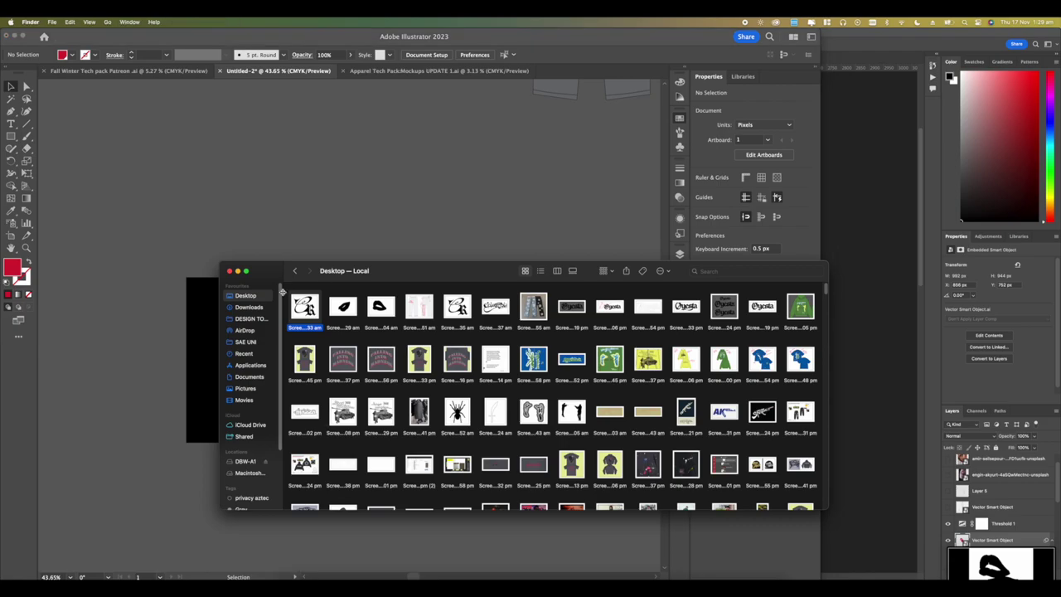
key(Right)
mouse_move(342, 306)
mouse_down()
mouse_move(322, 257)
mouse_move(343, 243)
mouse_up()
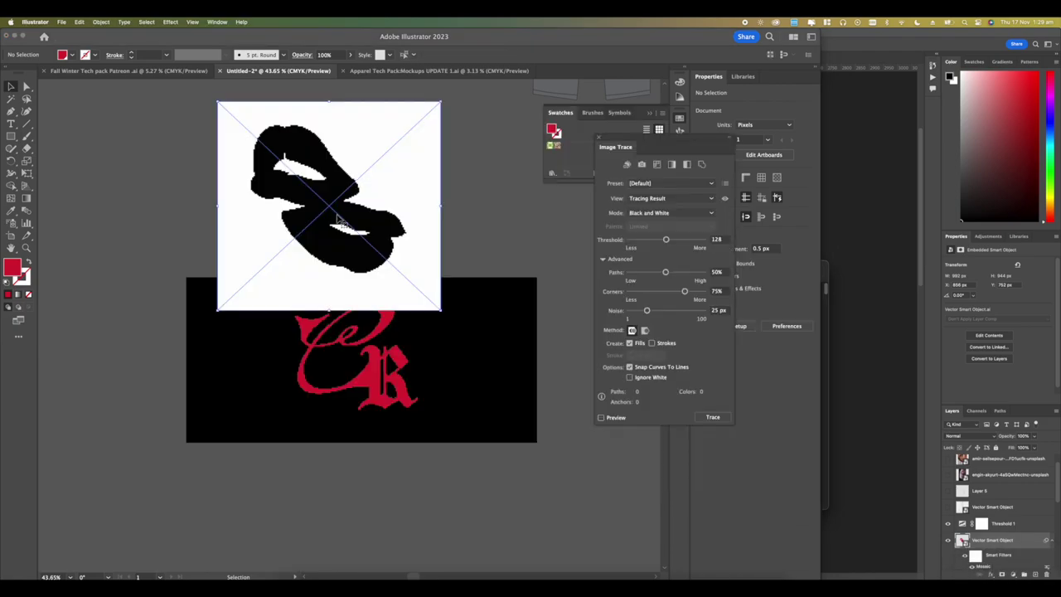
click(601, 417)
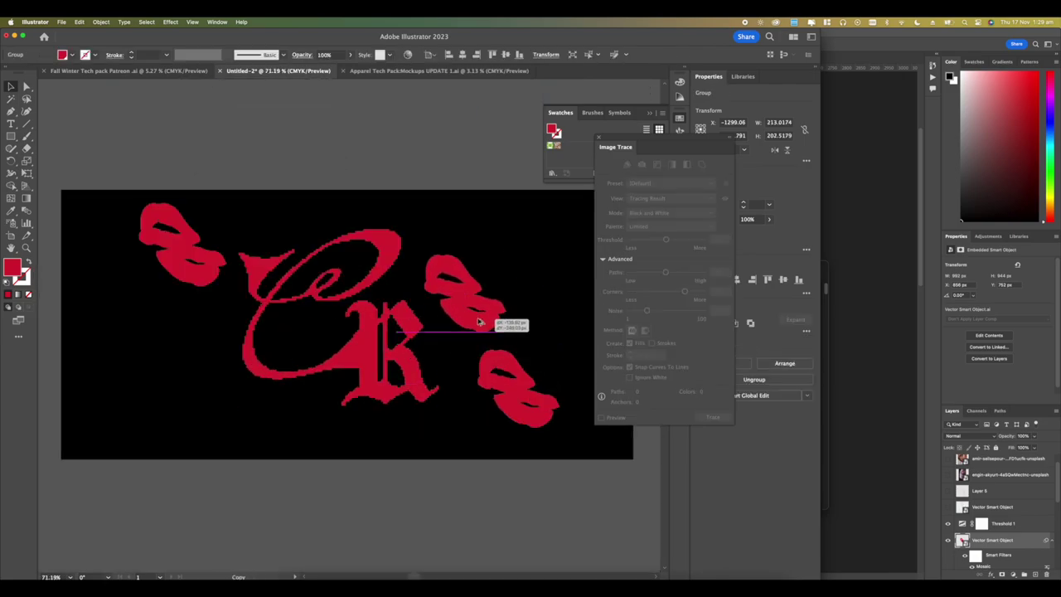
Step: Copy the pixelated red lips around the central CR monogram and duplicate the finished pattern panel over the white beanie
drag(481, 315, 185, 340)
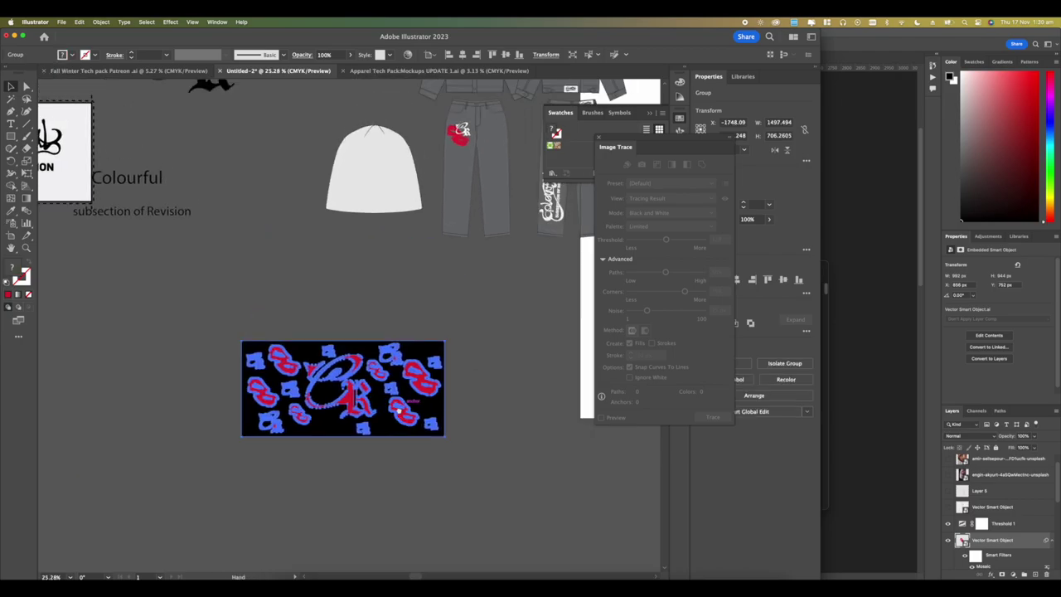
scroll(392, 405, up, 2)
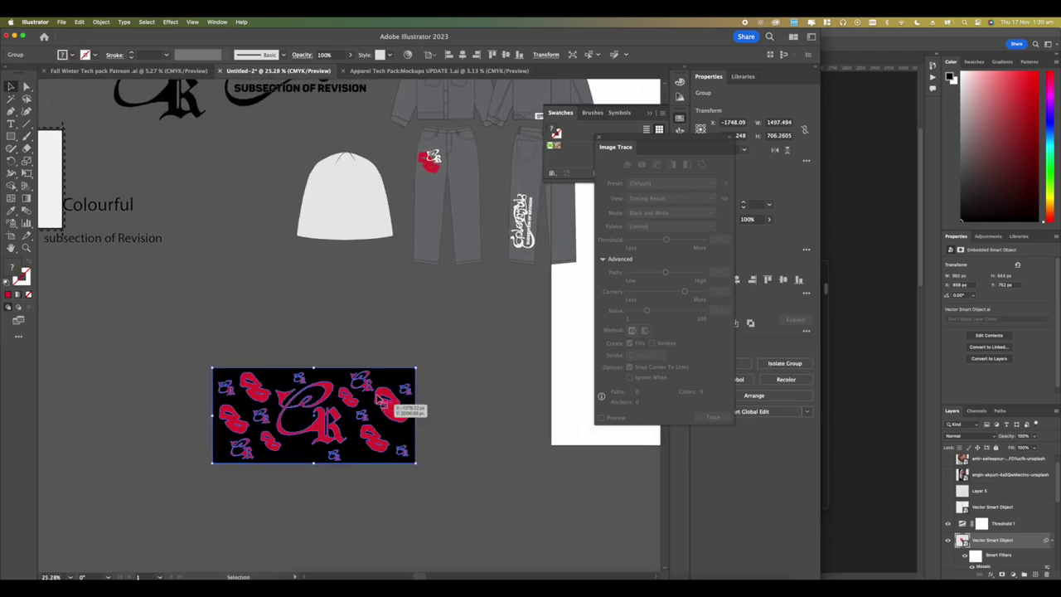
scroll(380, 401, down, 1)
drag(350, 410, 296, 285)
click(332, 324)
scroll(290, 273, up, 3)
scroll(306, 308, down, 2)
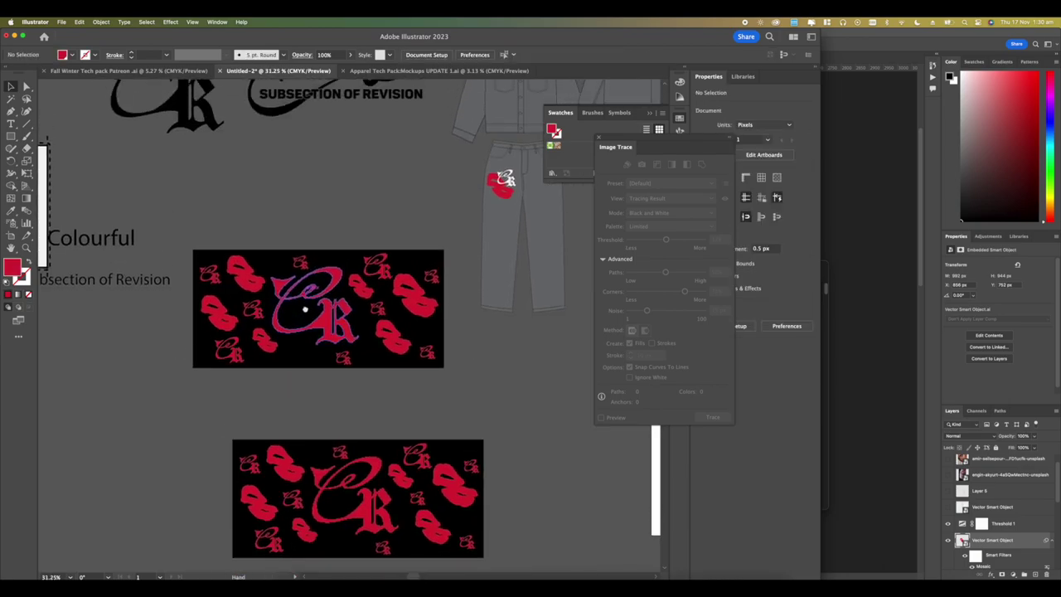
Step: Close Image Trace, bring the selected pattern panel and beanie to the front and reposition the pattern over the beanie
click(596, 140)
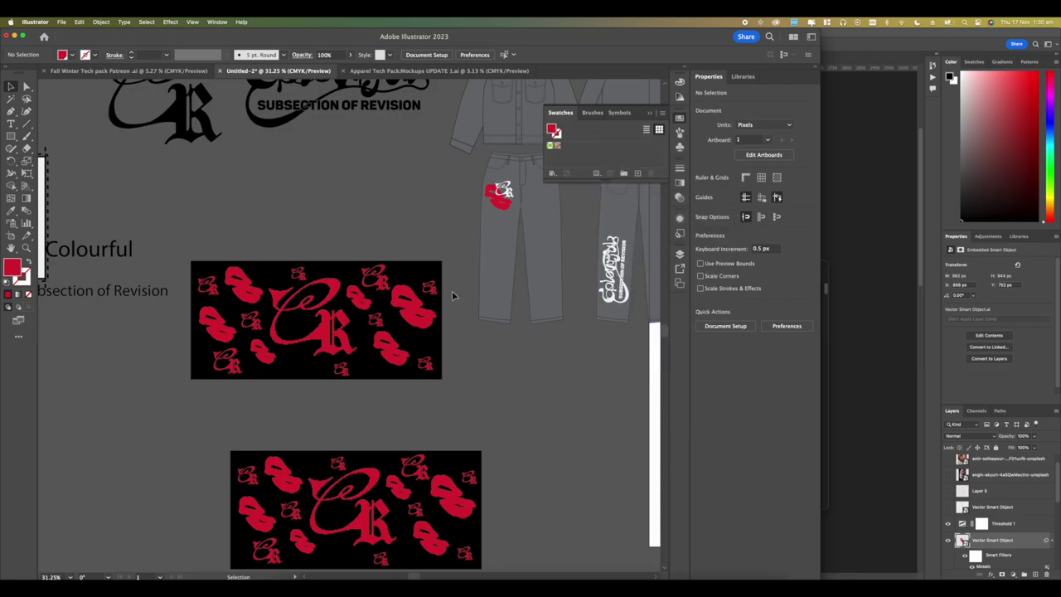
right_click(332, 331)
mouse_move(396, 471)
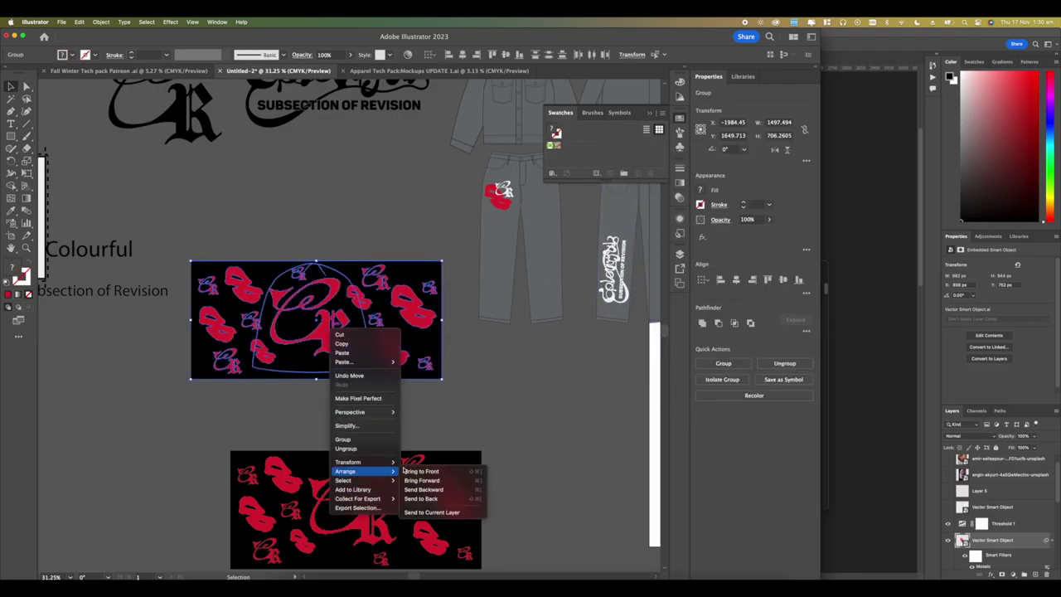
click(427, 470)
drag(417, 344, 424, 257)
drag(371, 290, 365, 372)
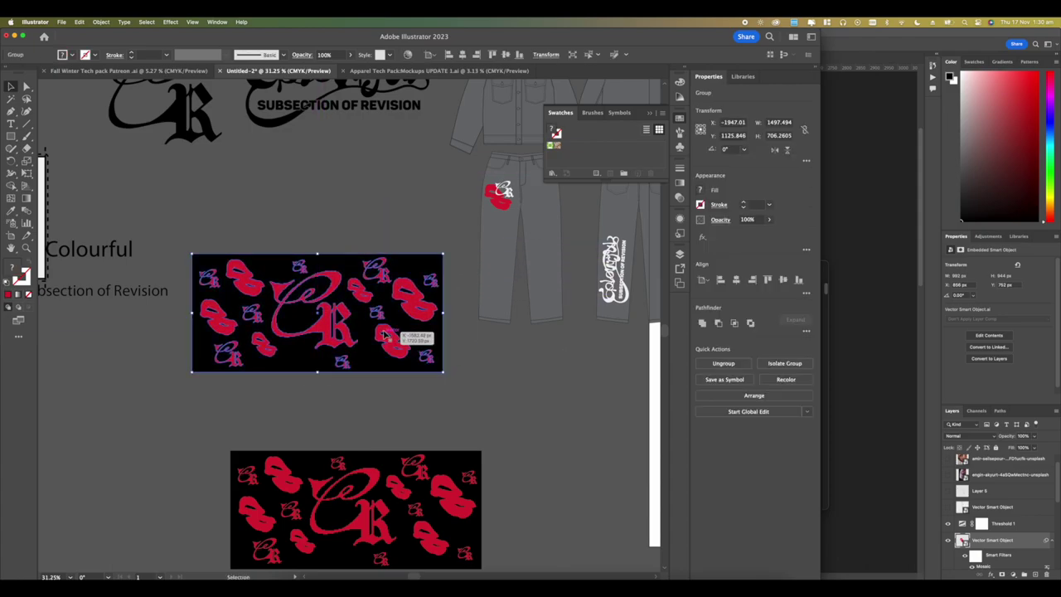
right_click(384, 331)
click(562, 312)
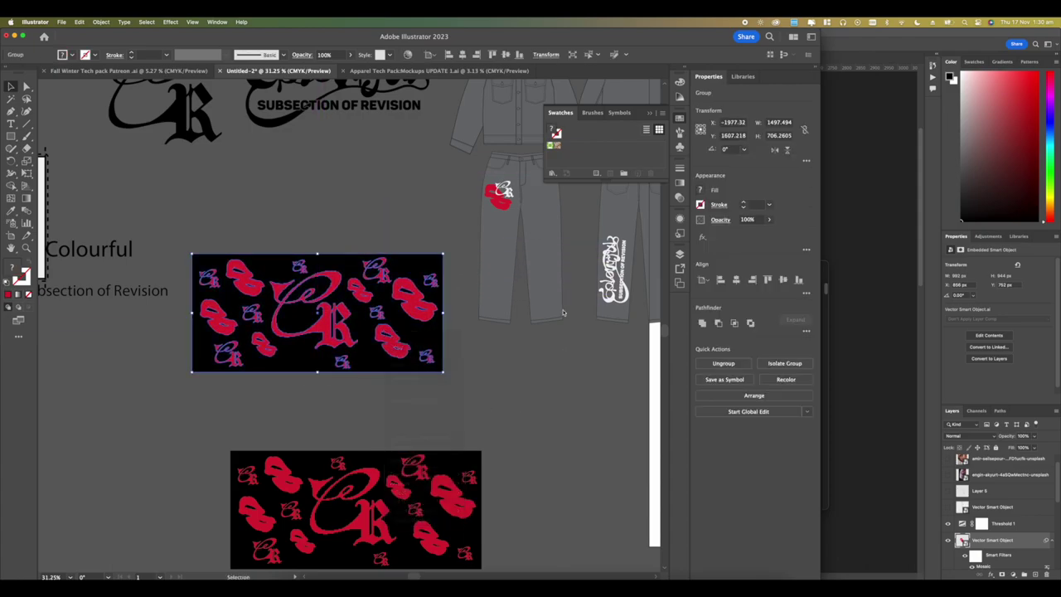
Step: Expand Layer 1 and place the pattern group inside the Back group, beneath the beanie shapes
click(680, 253)
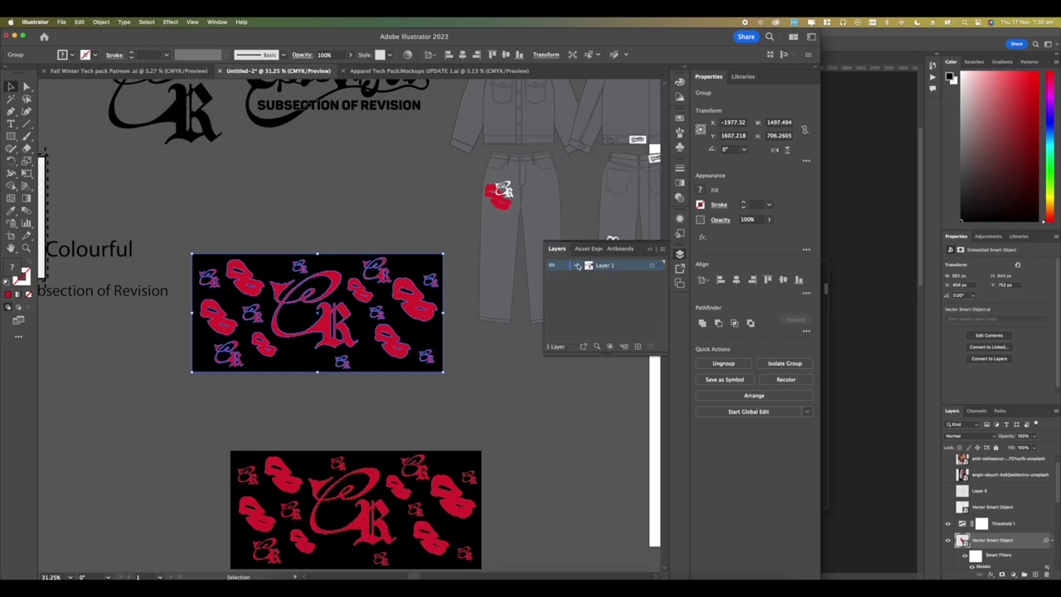
click(577, 266)
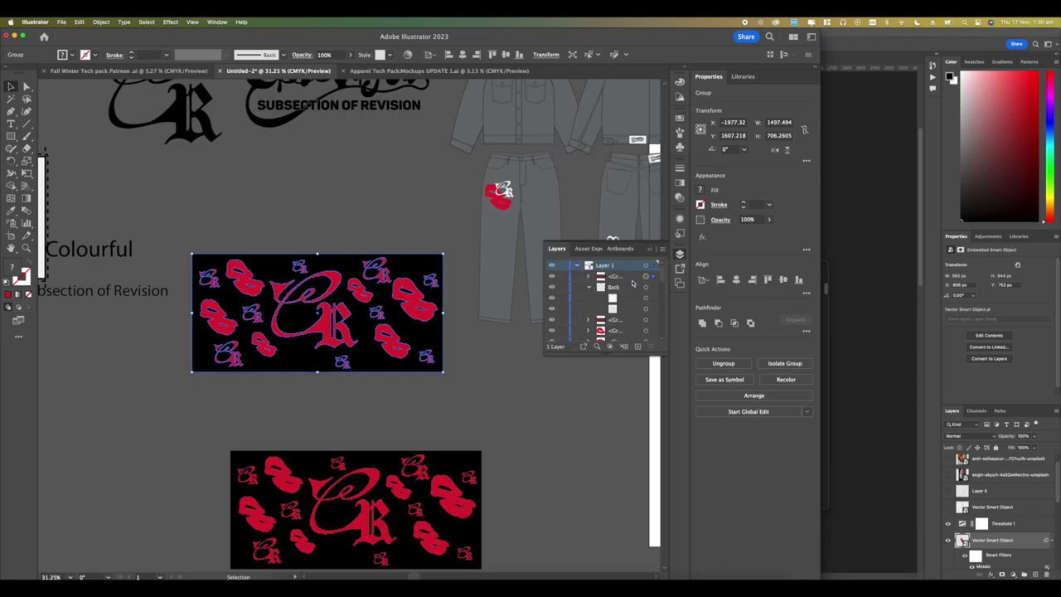
click(636, 277)
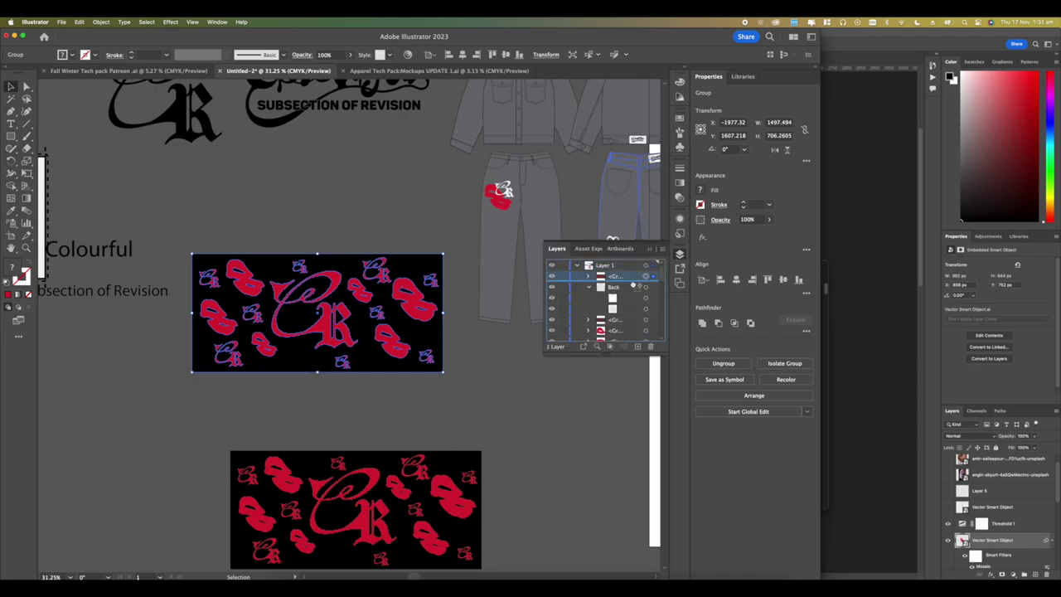
drag(630, 317, 628, 316)
Step: Duplicate the beanie outline path in place inside the Back group and select one of the two paths
click(635, 310)
click(646, 310)
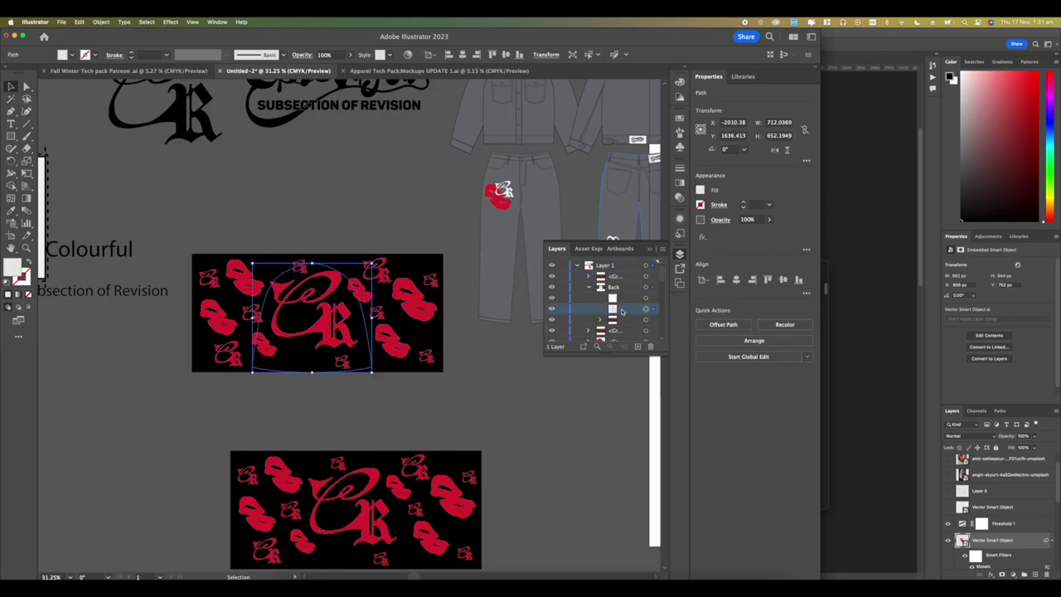
key(super+c)
key(super+f)
click(640, 311)
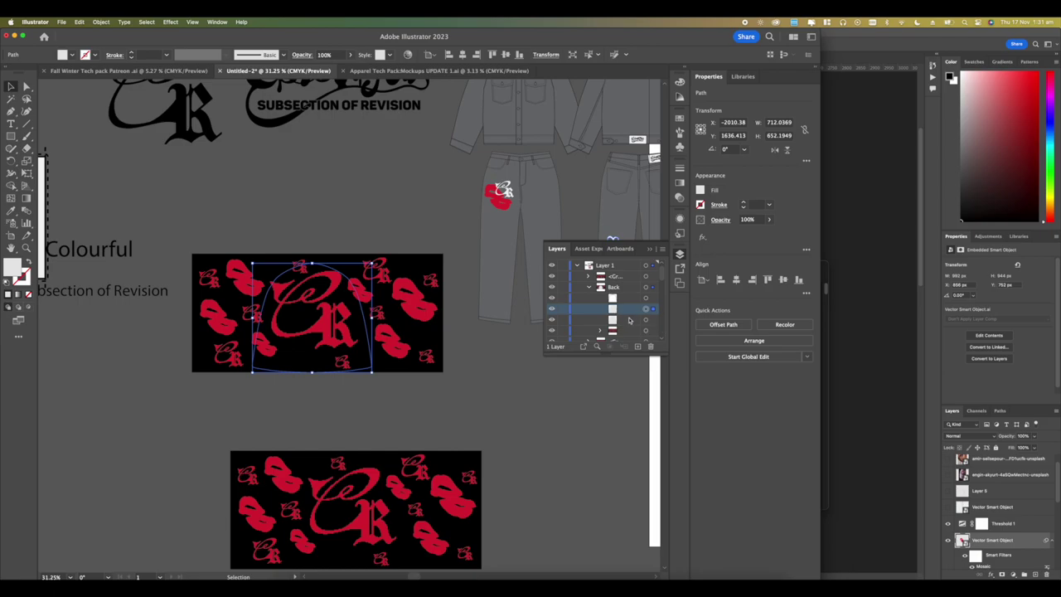
Step: Clip the pattern group to the beanie outline with a clipping mask and move the clip group above the white beanie path
shift+click(645, 330)
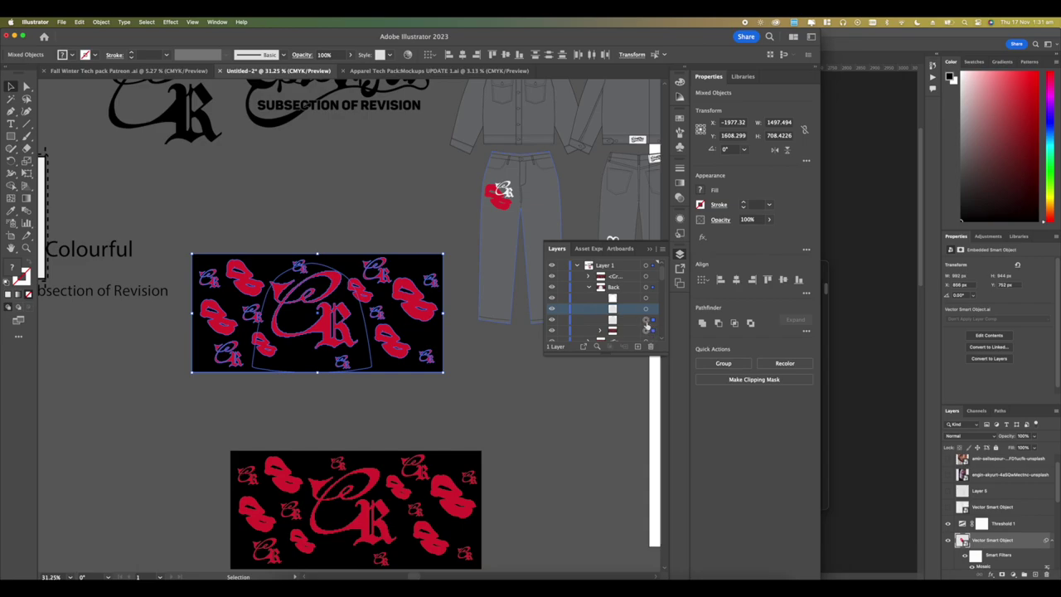
right_click(361, 332)
click(390, 453)
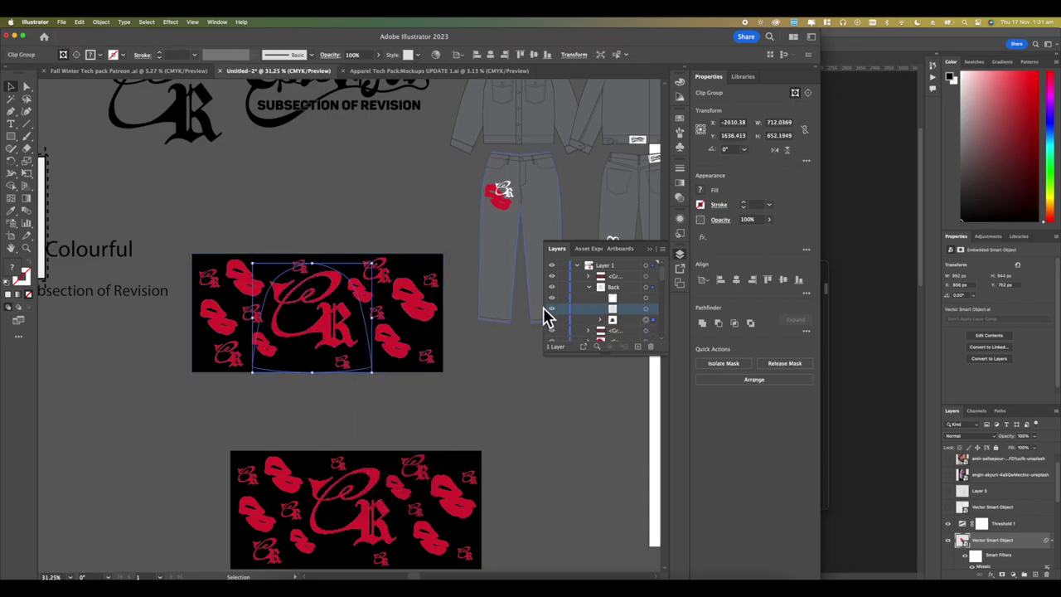
click(551, 276)
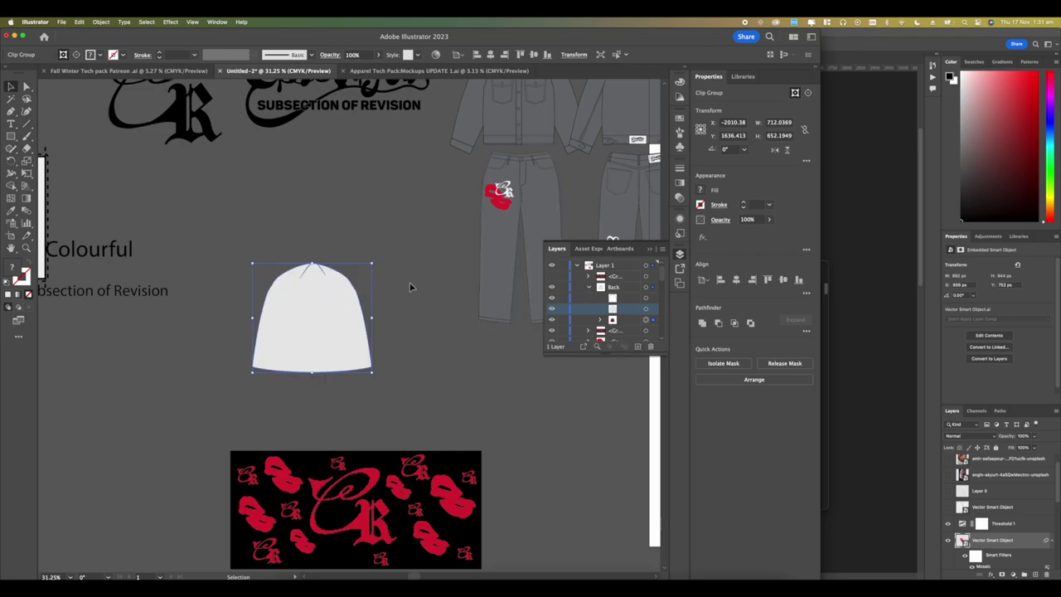
drag(628, 309, 621, 325)
scroll(238, 319, up, 5)
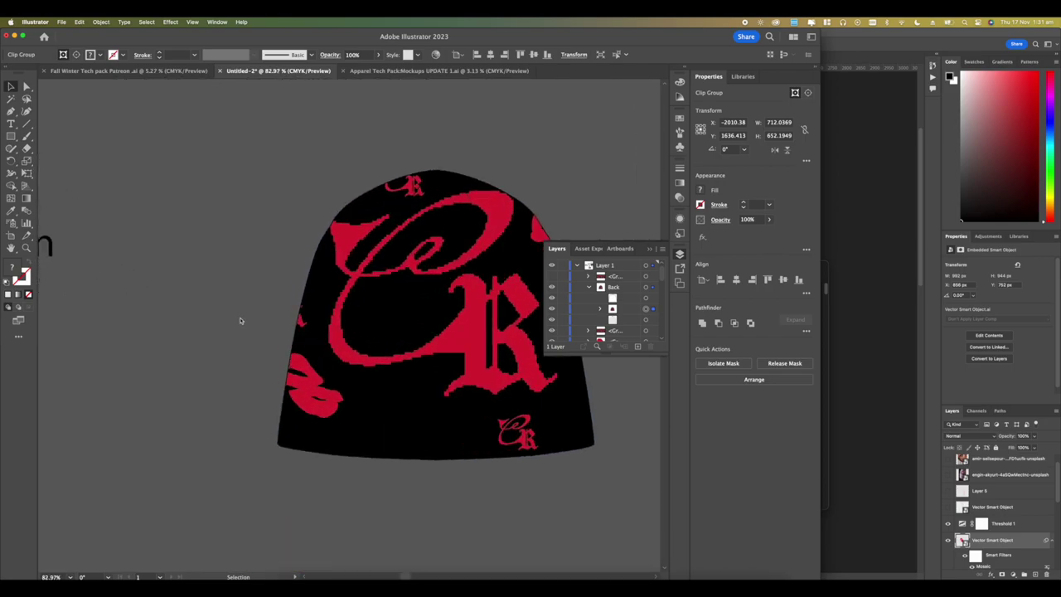
Step: Expand the beanie's clip group and its pattern group, and target the black background rectangle at the bottom of the pattern
scroll(240, 319, down, 5)
scroll(644, 310, down, 2)
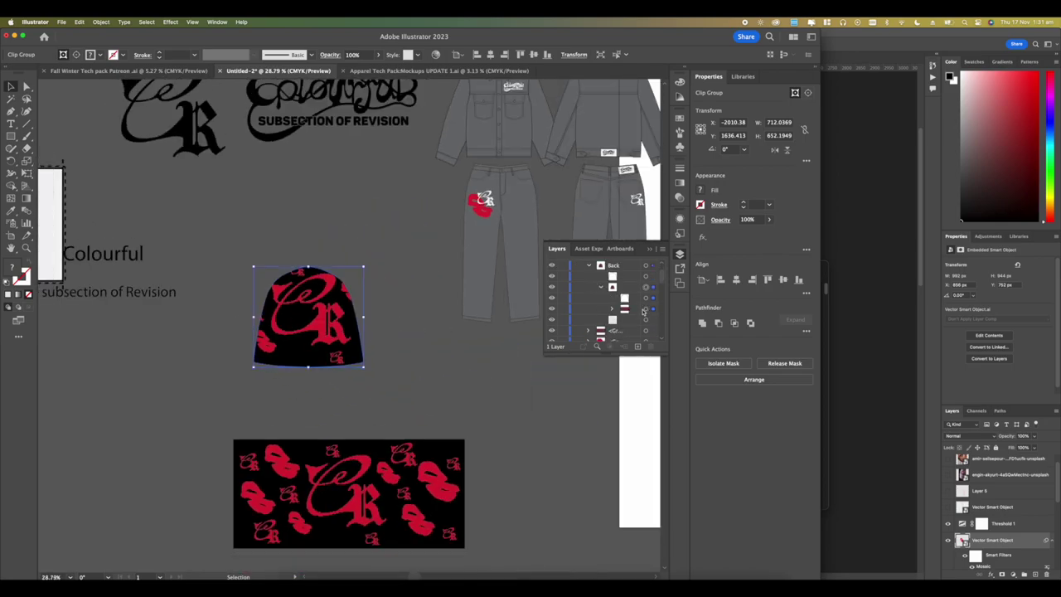
scroll(615, 309, down, 3)
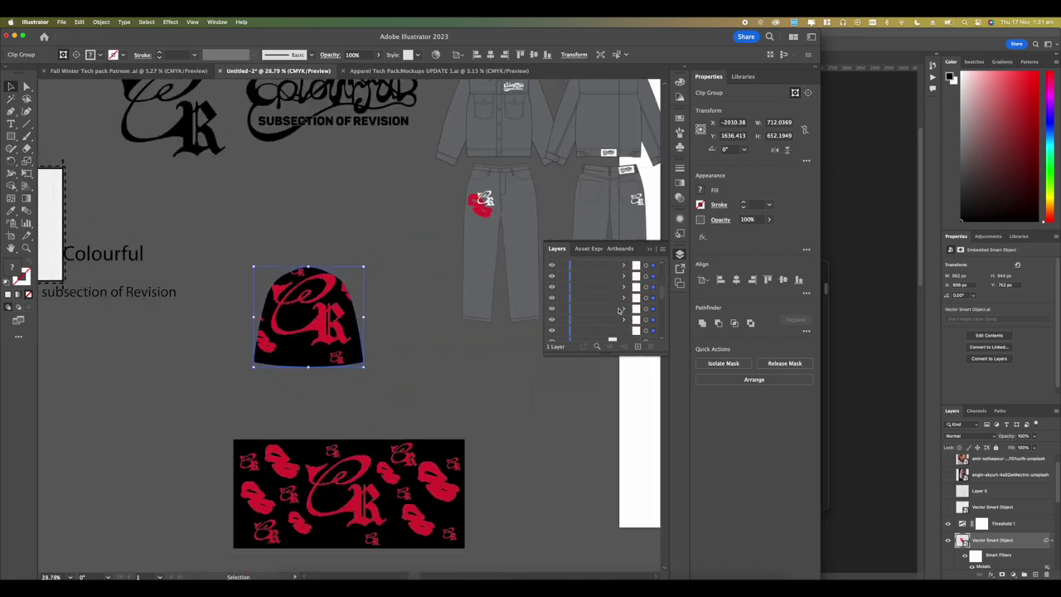
click(645, 288)
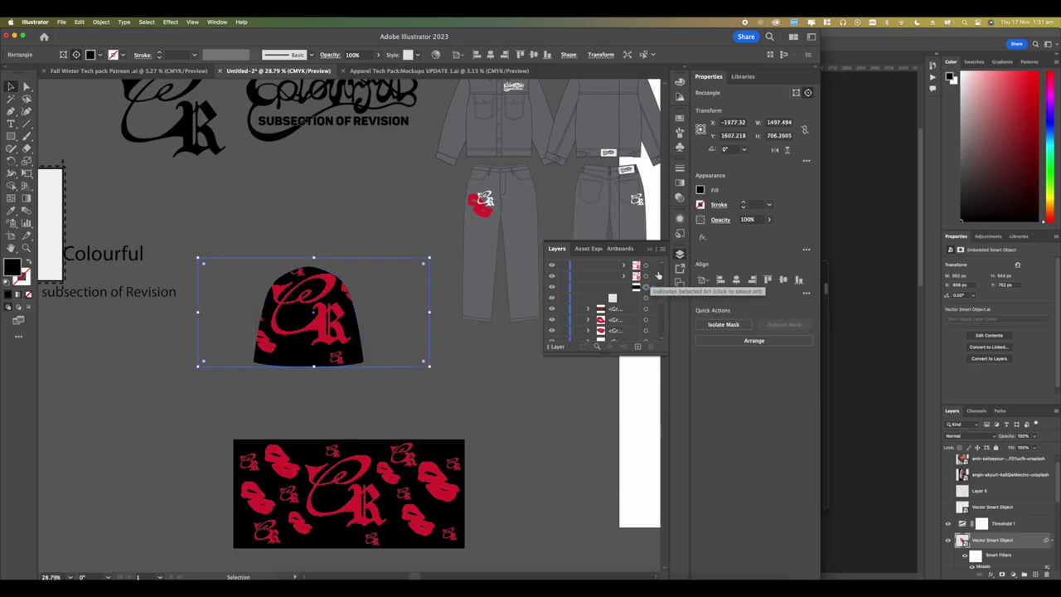
Step: Try bright swatch fills such as green on the beanie pattern's background rectangle and undo the last colour changes
click(699, 192)
click(661, 236)
click(653, 240)
click(637, 241)
click(647, 241)
click(632, 241)
click(614, 237)
click(500, 369)
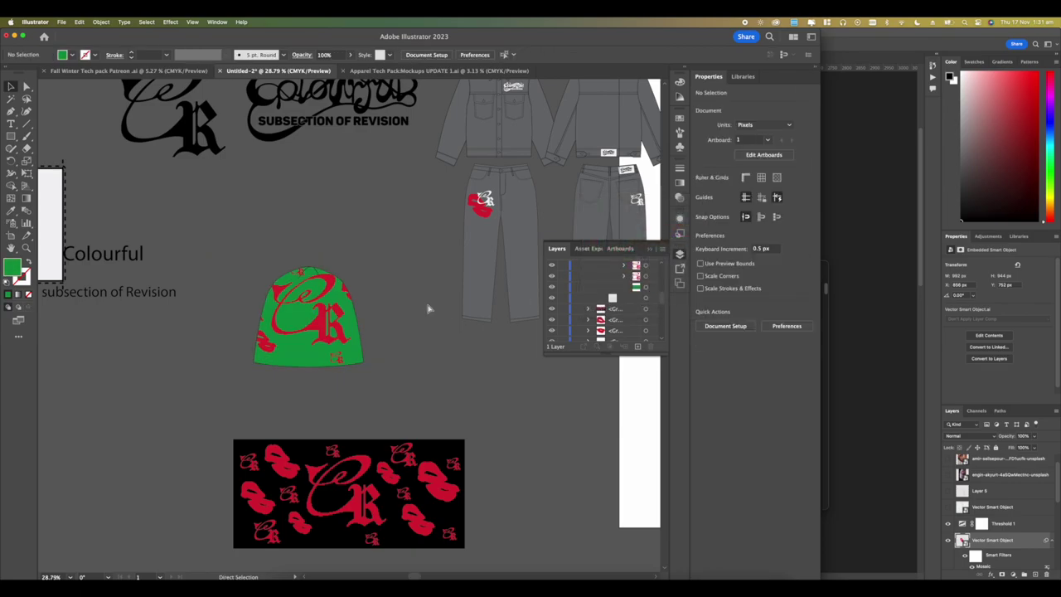
key(super+z)
key(super+z)
key(super+z)
key(super+z)
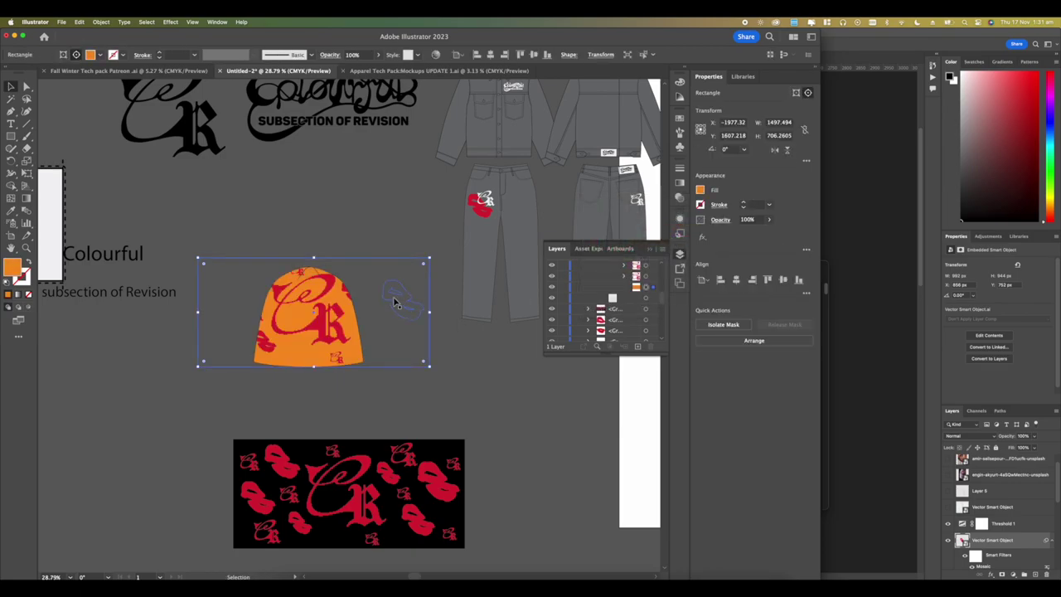
Step: Fill the beanie pattern's background rectangle with the grey sampled from the jeans using the Eyedropper
click(10, 209)
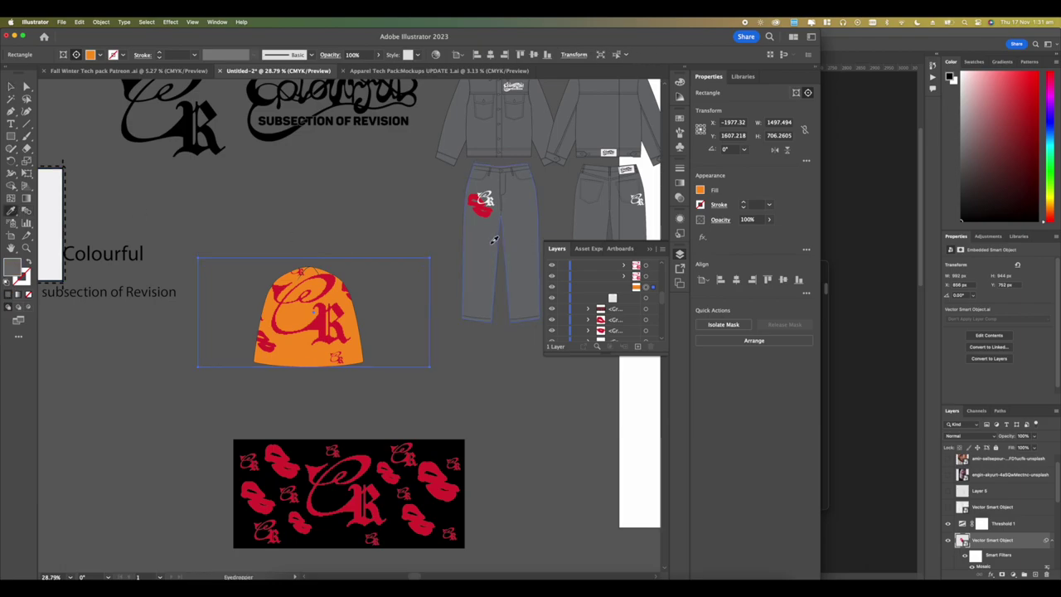
click(494, 240)
scroll(334, 279, up, 5)
scroll(332, 280, down, 7)
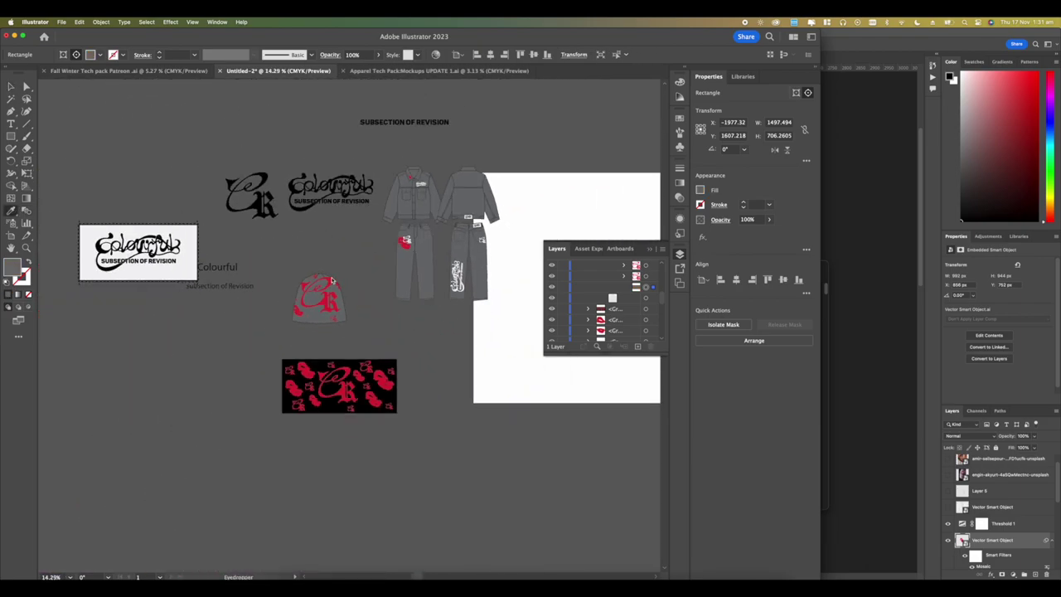
scroll(332, 281, up, 5)
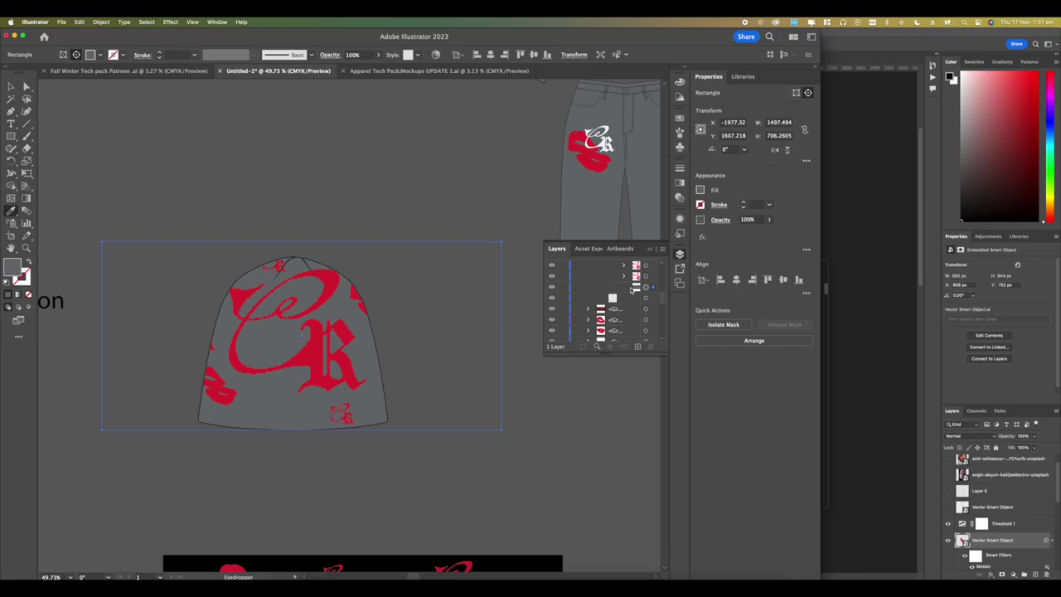
Step: Collapse the pattern group's contents inside the beanie's clip group and target that pattern group
click(628, 286)
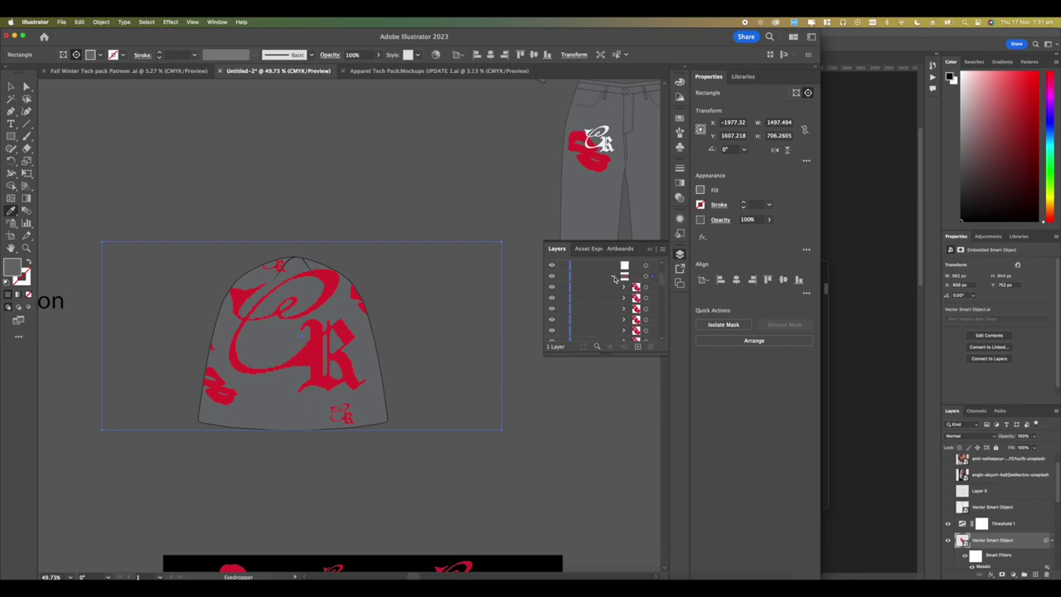
click(614, 278)
click(645, 277)
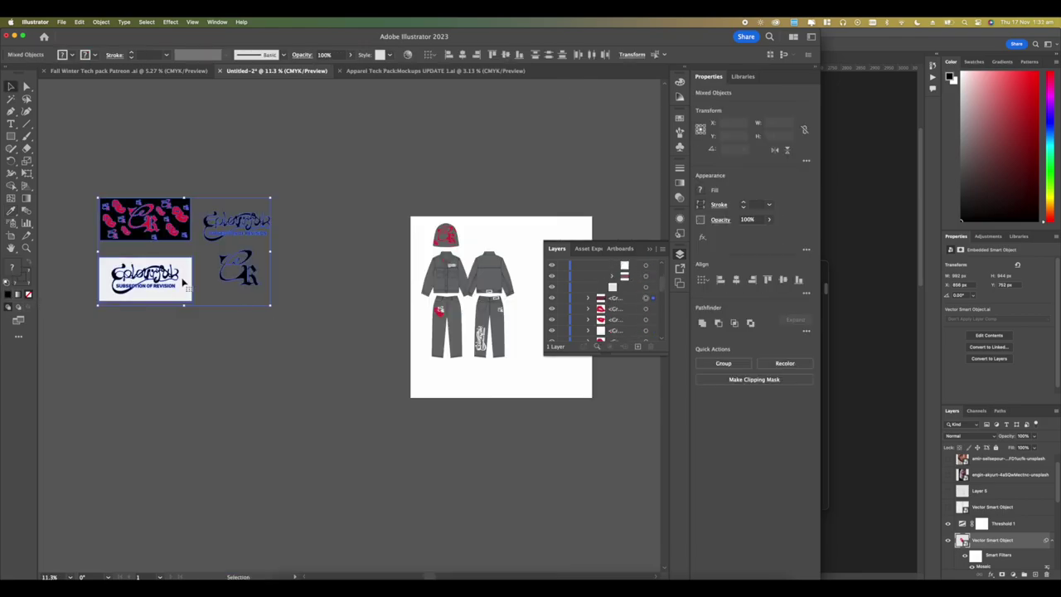
Step: Move the pattern panel, the Colourful logos and the CR monogram together closer to the artboard and deselect them
drag(182, 282, 313, 323)
click(351, 363)
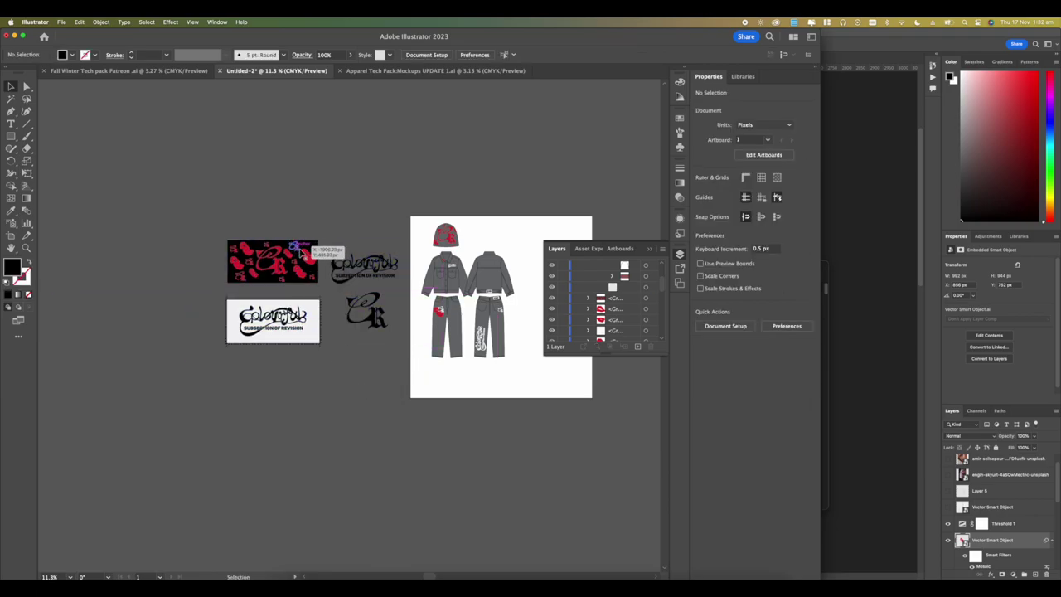
scroll(379, 281, up, 3)
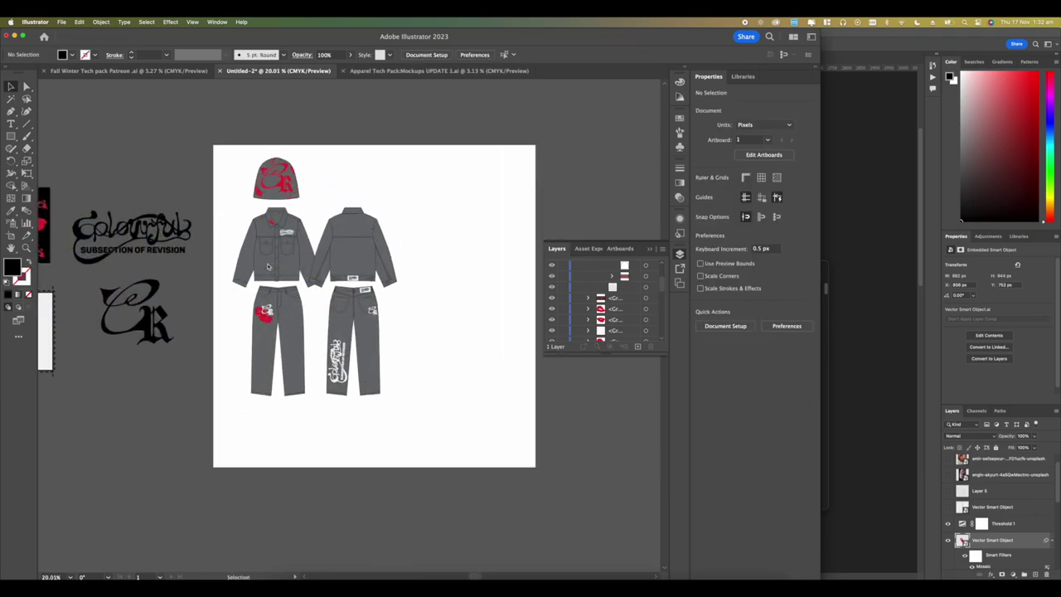
scroll(268, 265, up, 2)
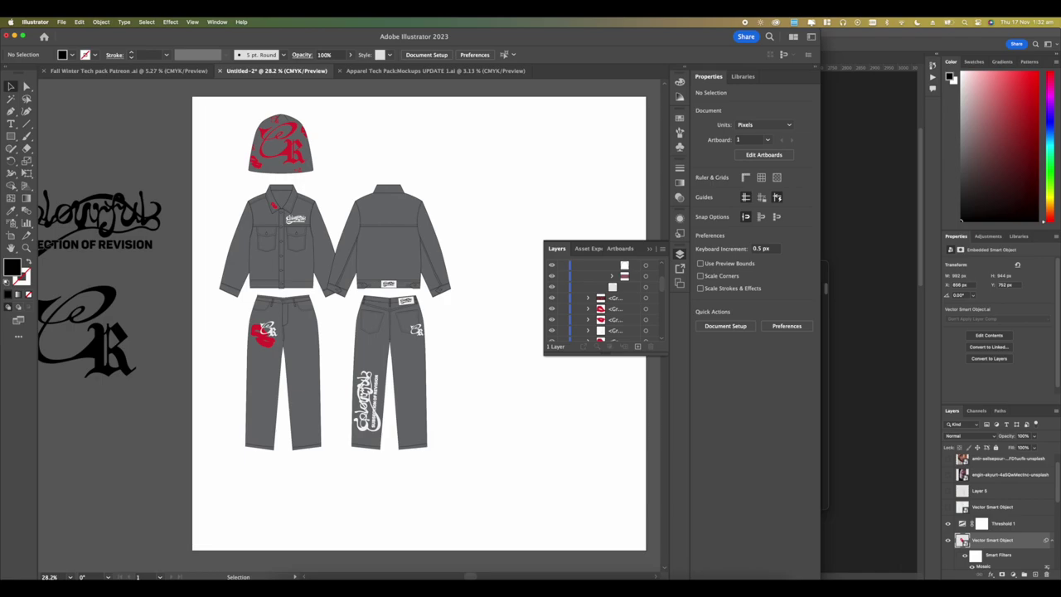
key(super+Tab)
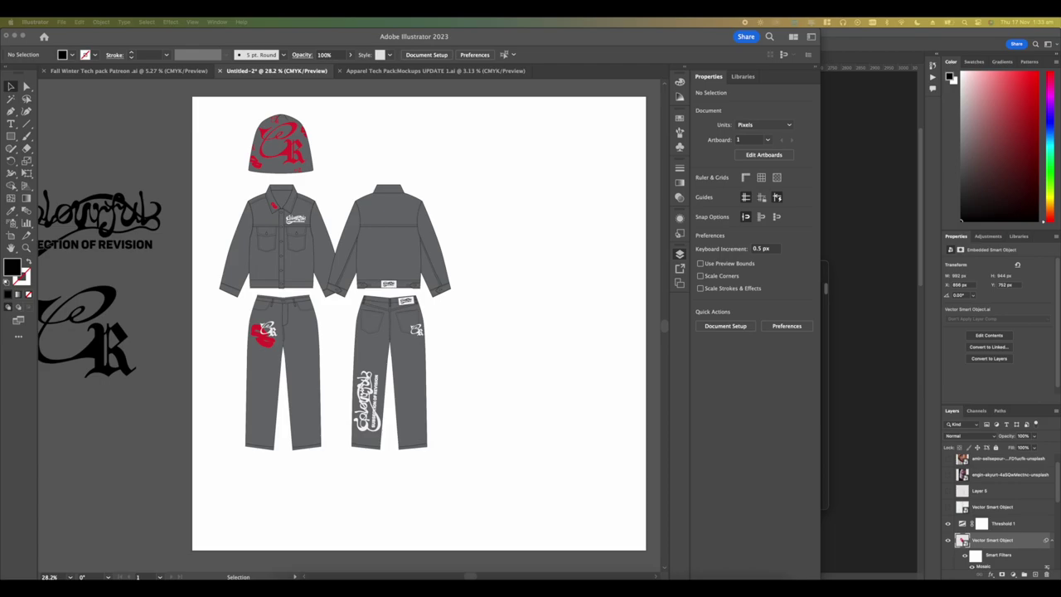
click(452, 370)
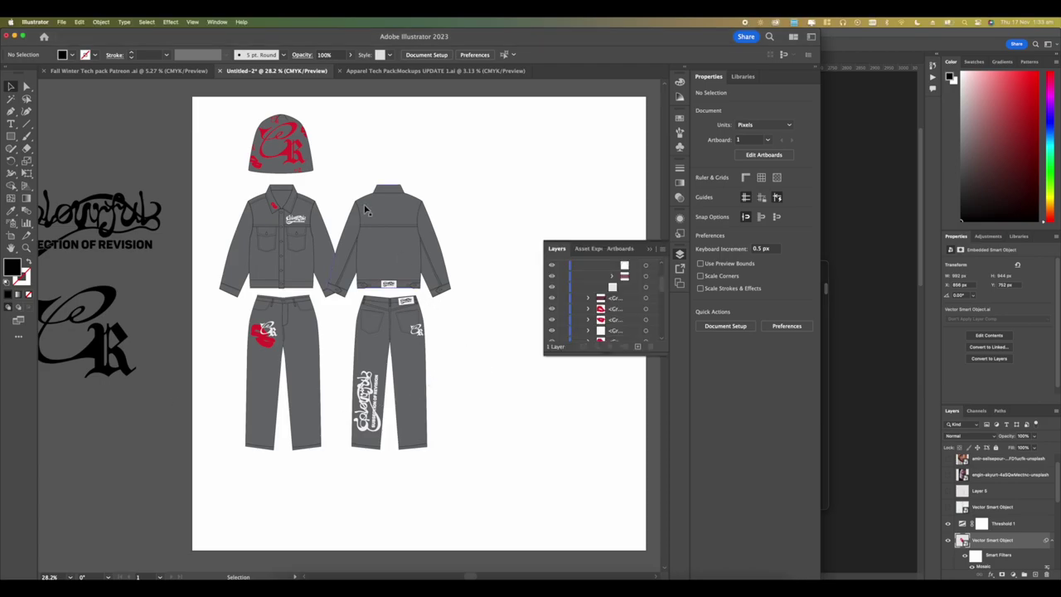
scroll(345, 195, up, 5)
scroll(268, 229, down, 6)
Step: Switch to Pinterest in Safari, browse the saved pins and open the KISS skulls pin from POPAGANDA
scroll(410, 322, down, 1)
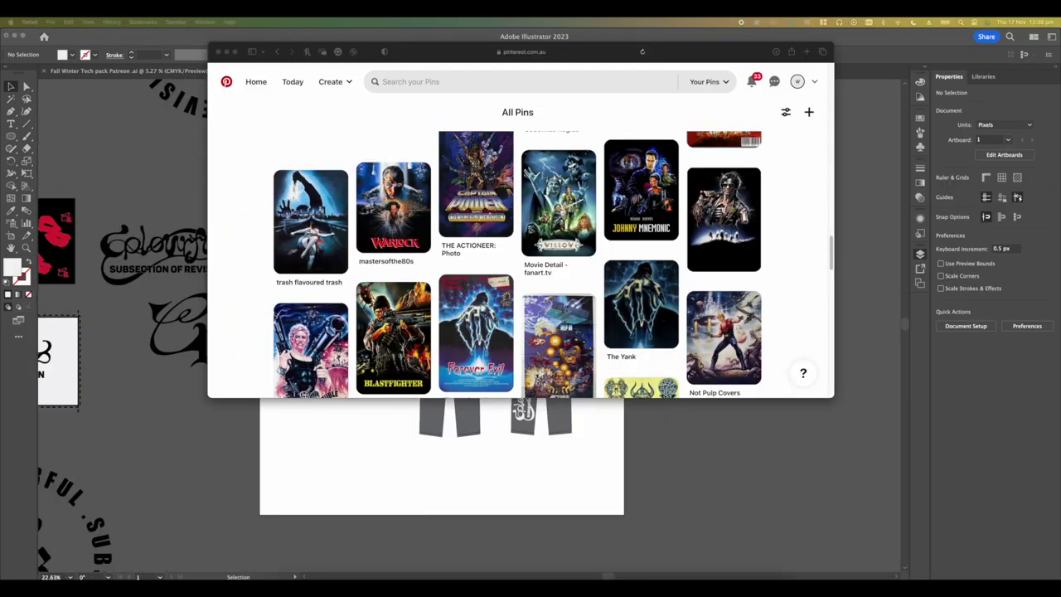
scroll(418, 333, down, 6)
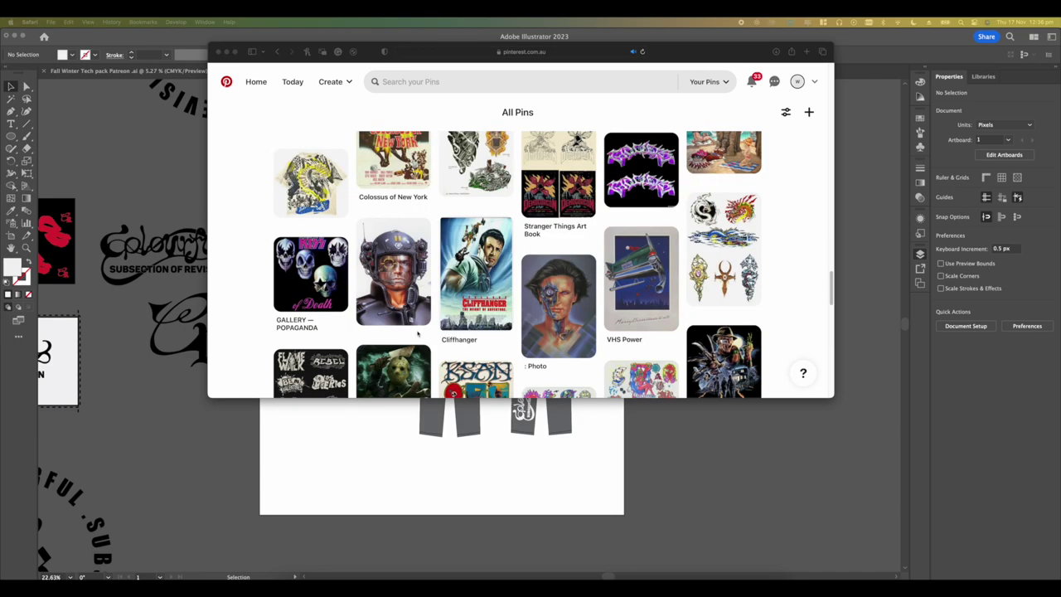
scroll(509, 302, up, 1)
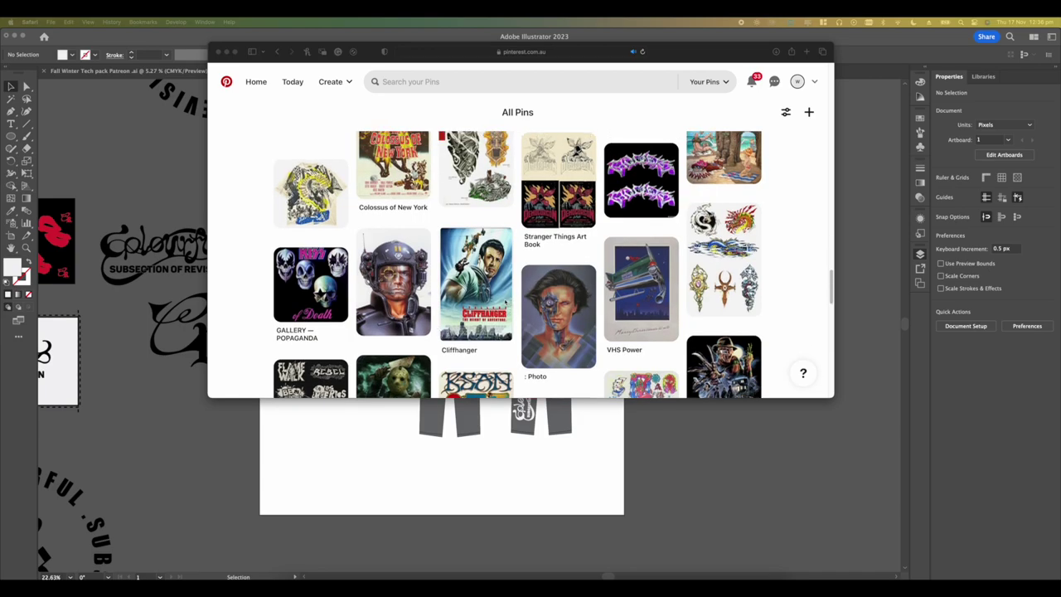
scroll(396, 305, up, 1)
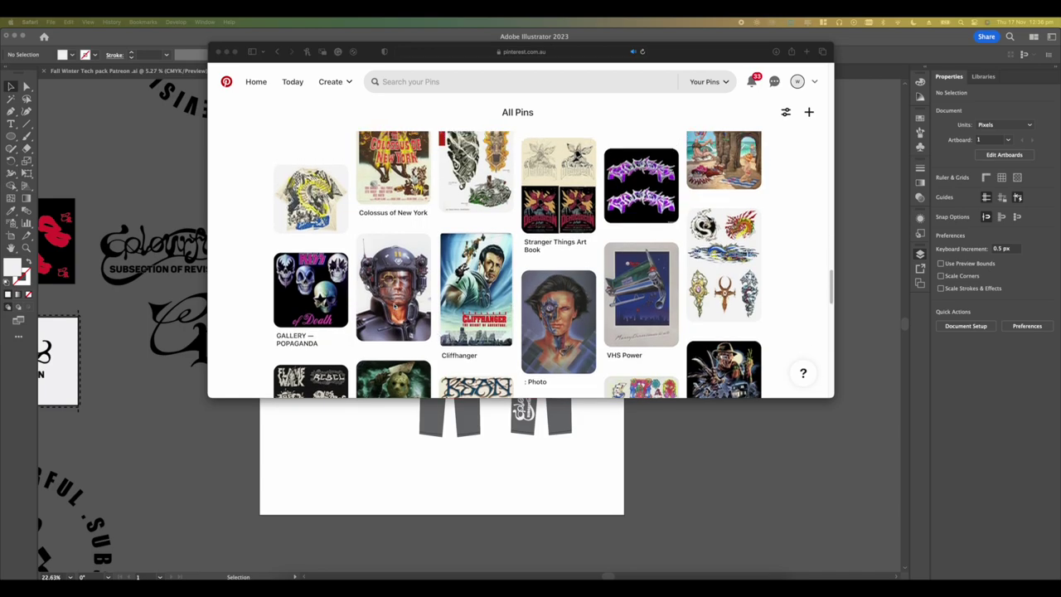
click(238, 288)
click(329, 295)
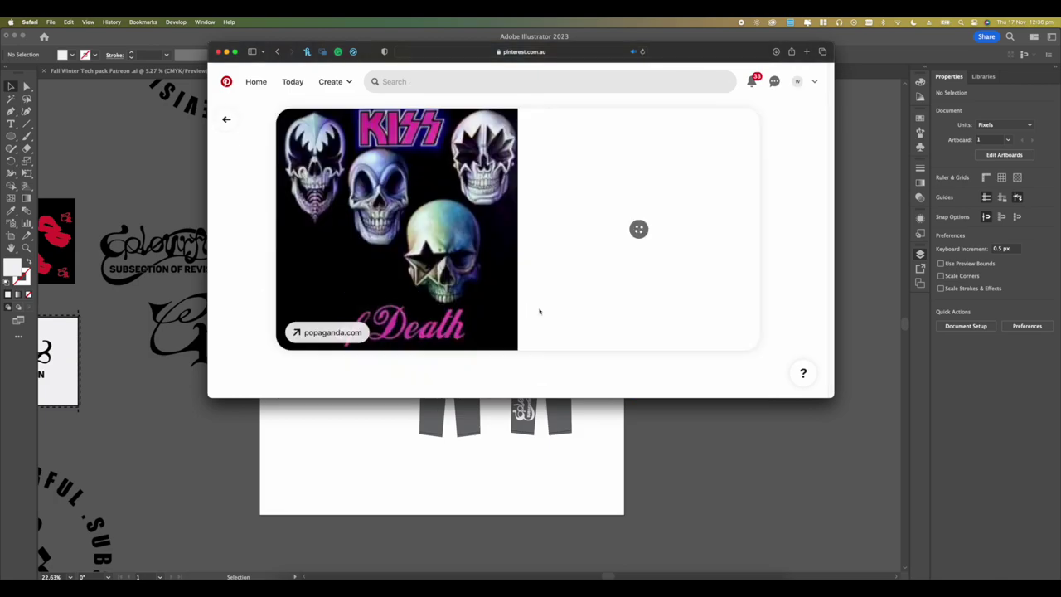
Step: Look through the pins suggested as similar to the KISS skulls image and return to All Pins
scroll(441, 278, down, 5)
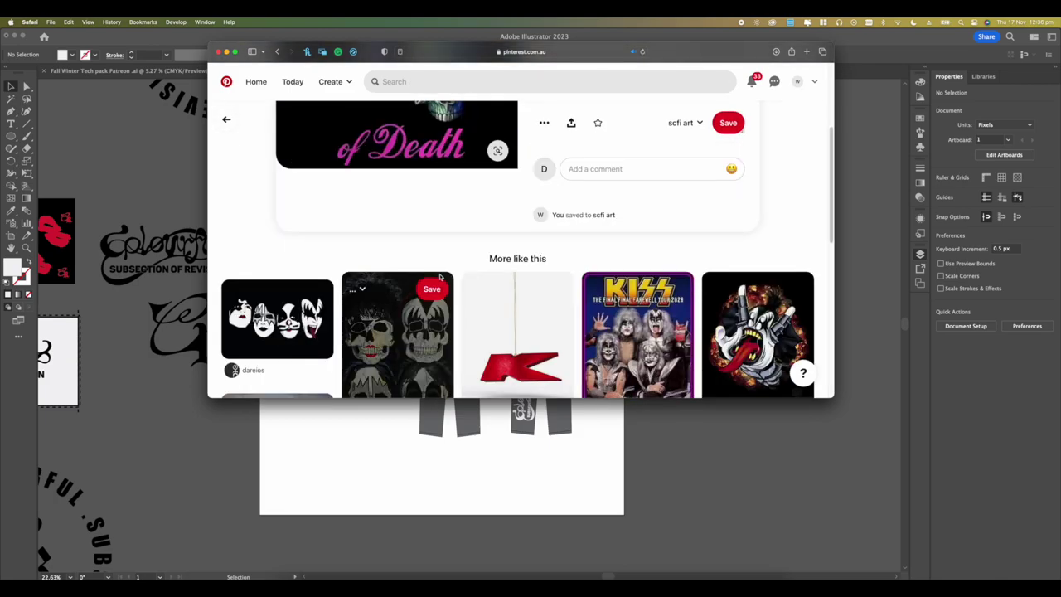
scroll(440, 277, up, 2)
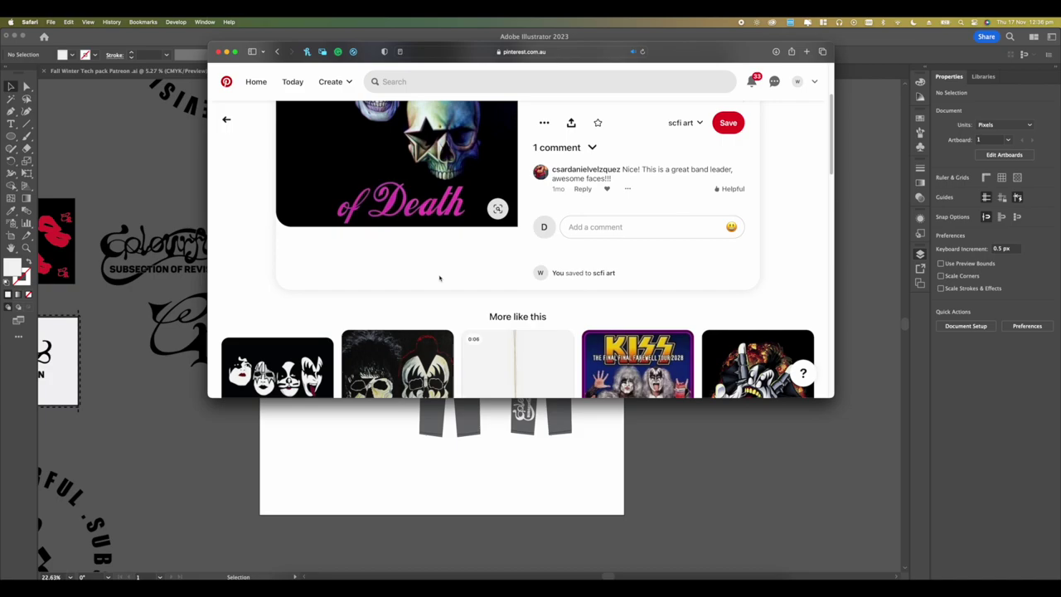
scroll(386, 288, down, 3)
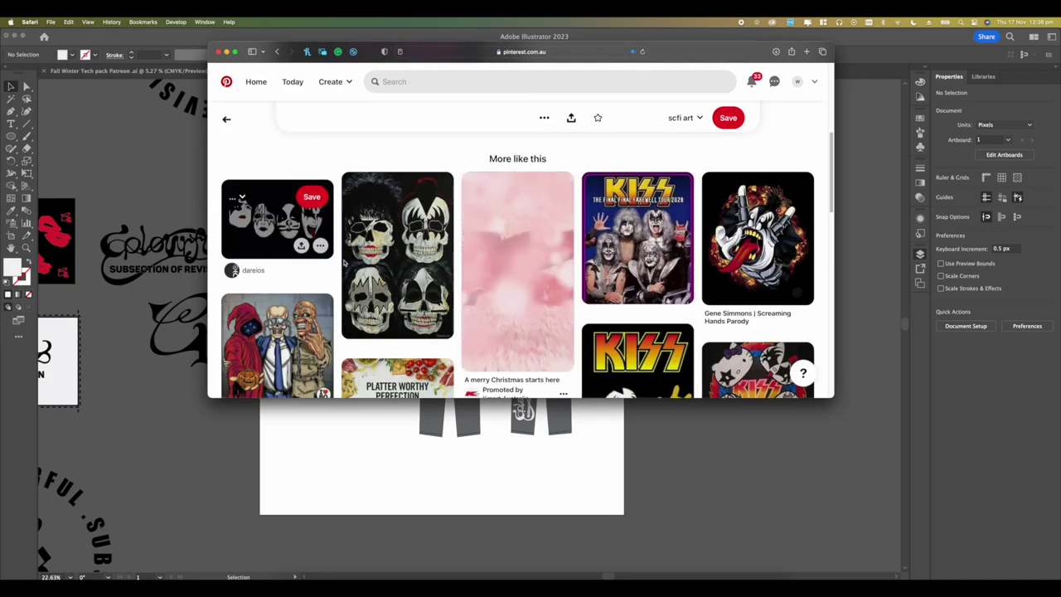
scroll(391, 296, down, 5)
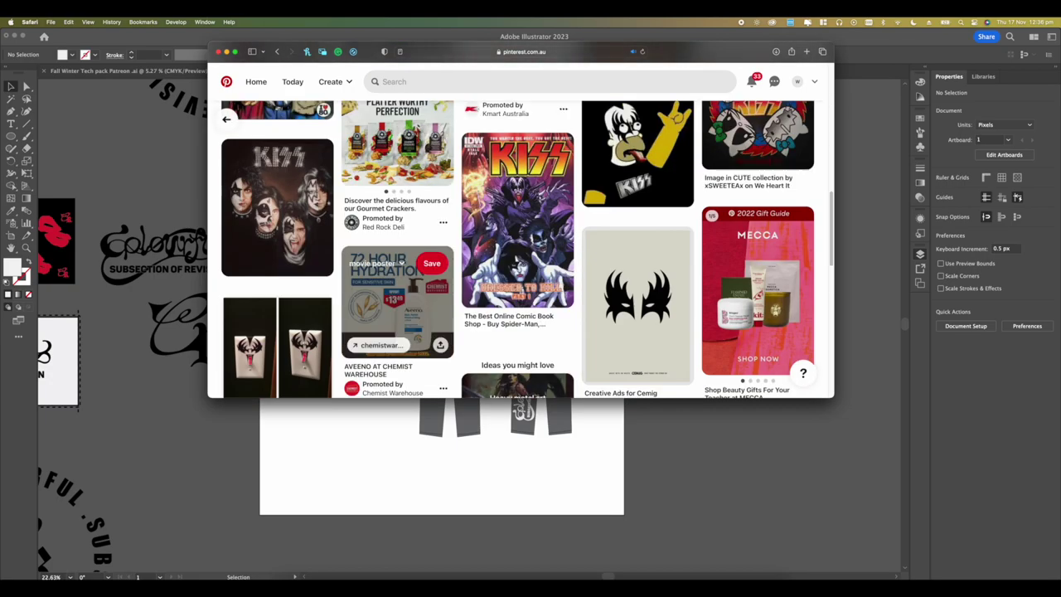
scroll(391, 296, down, 6)
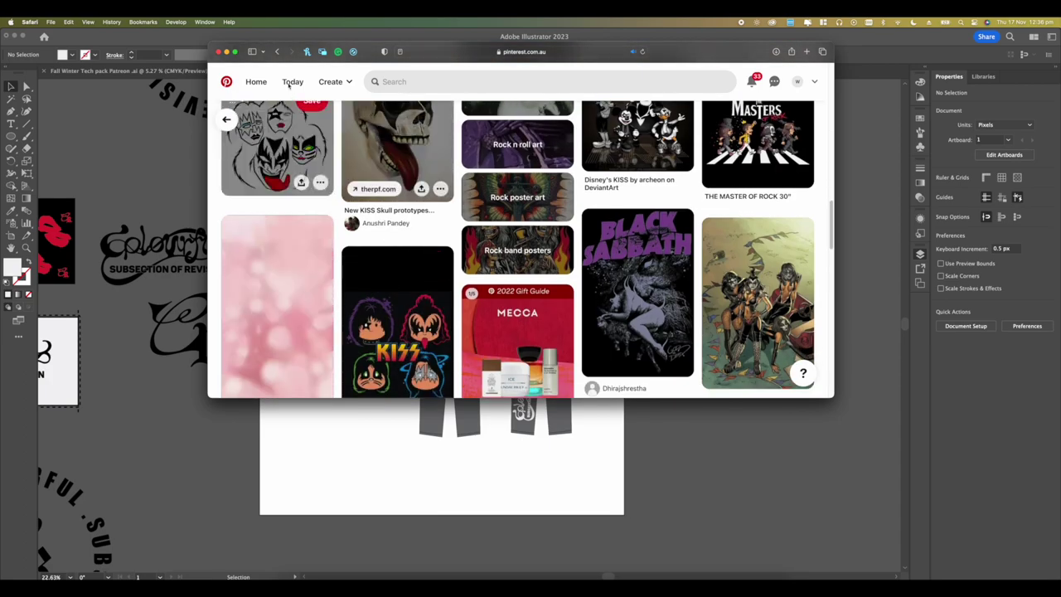
click(274, 53)
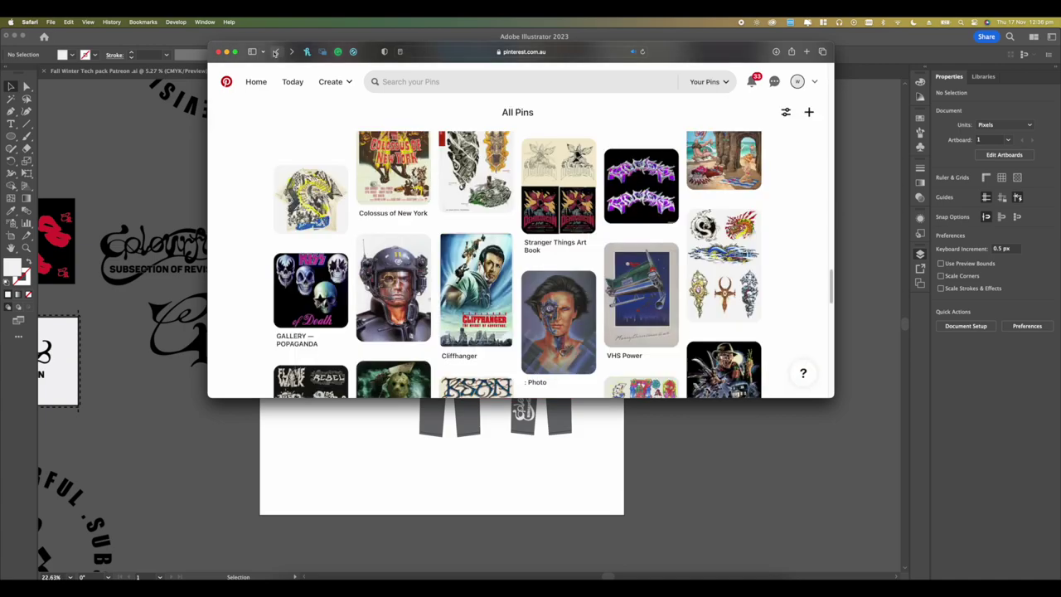
Step: Browse the saved pins for 80s movie posters, lettering guides and rave flyer artwork to use as graphic references
scroll(571, 251, up, 3)
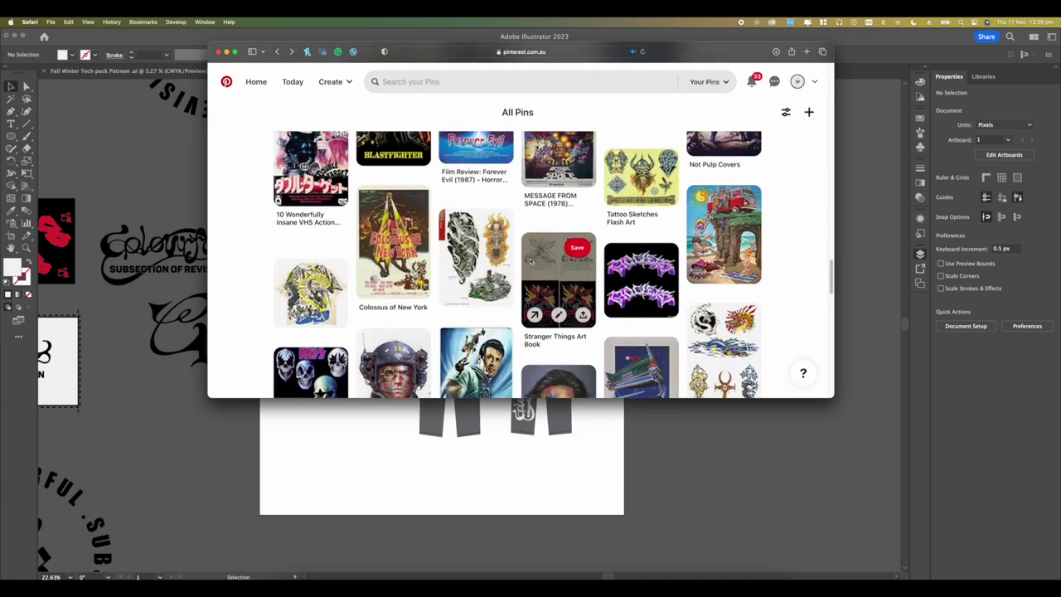
scroll(364, 230, up, 2)
scroll(364, 230, up, 5)
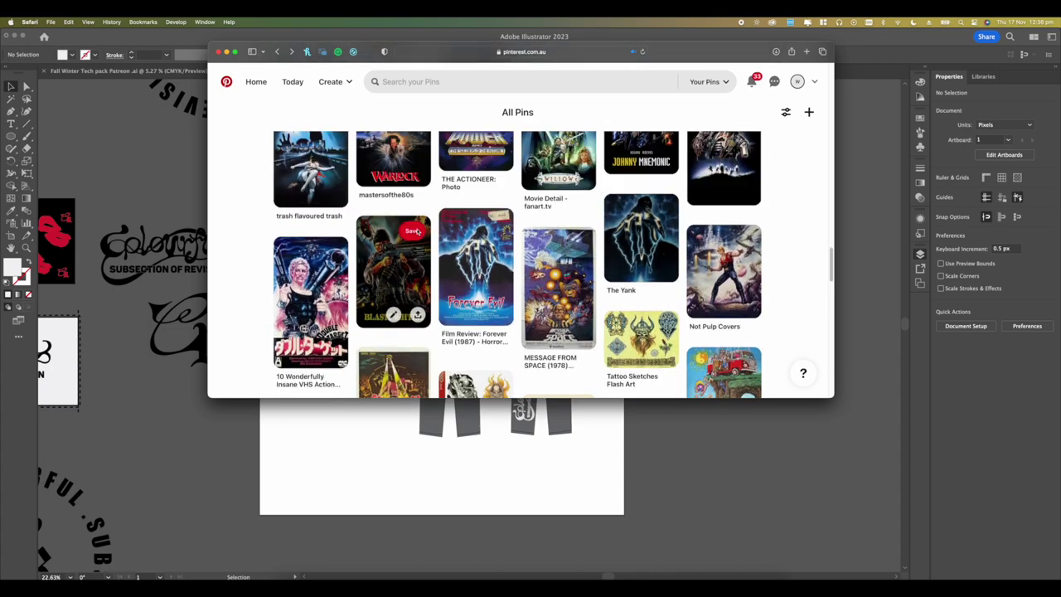
scroll(368, 242, up, 2)
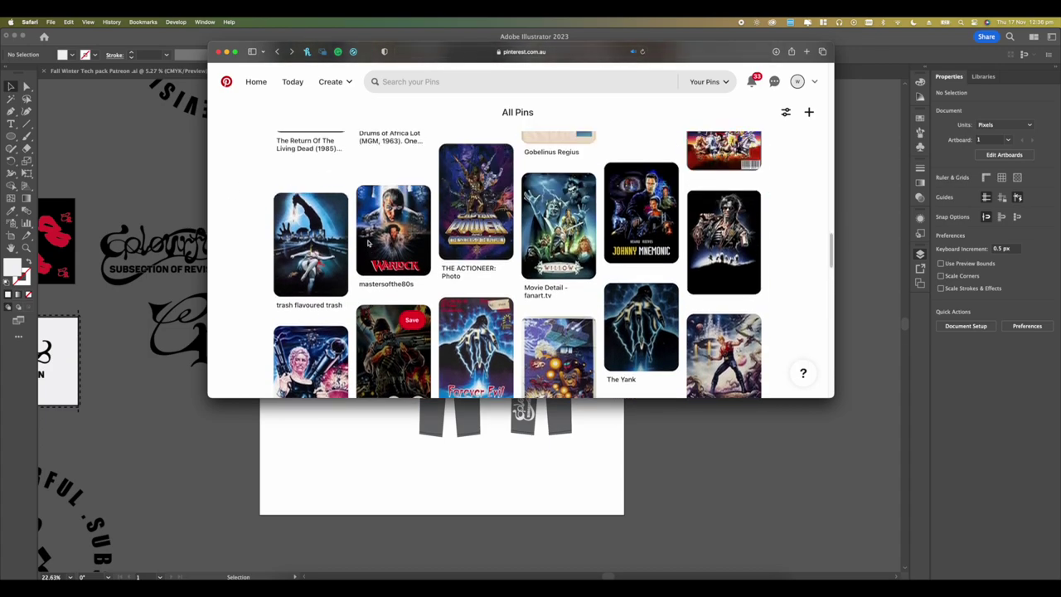
scroll(368, 242, up, 1)
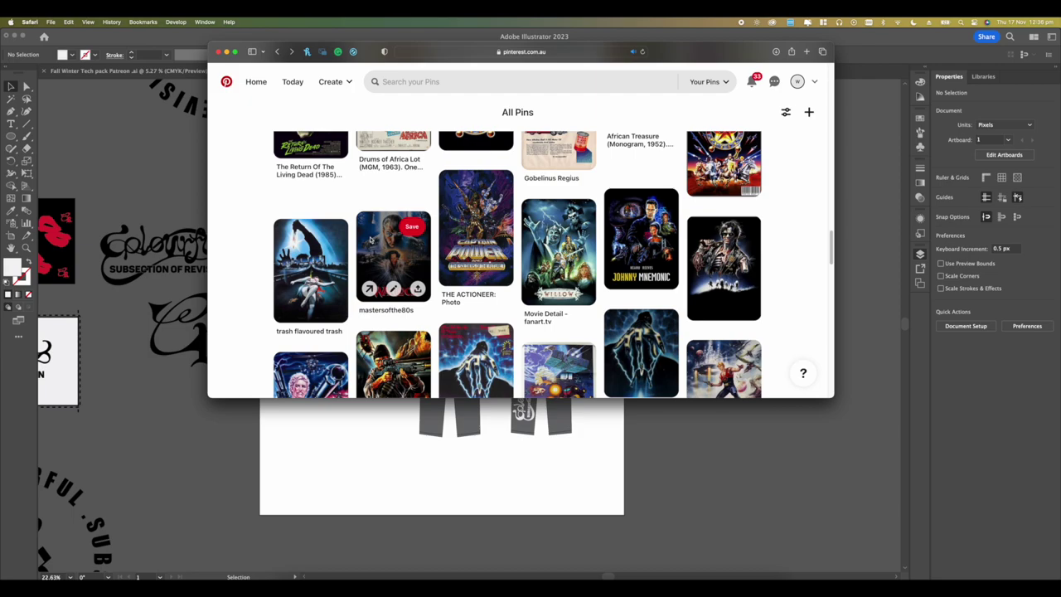
scroll(369, 240, down, 10)
scroll(371, 240, down, 10)
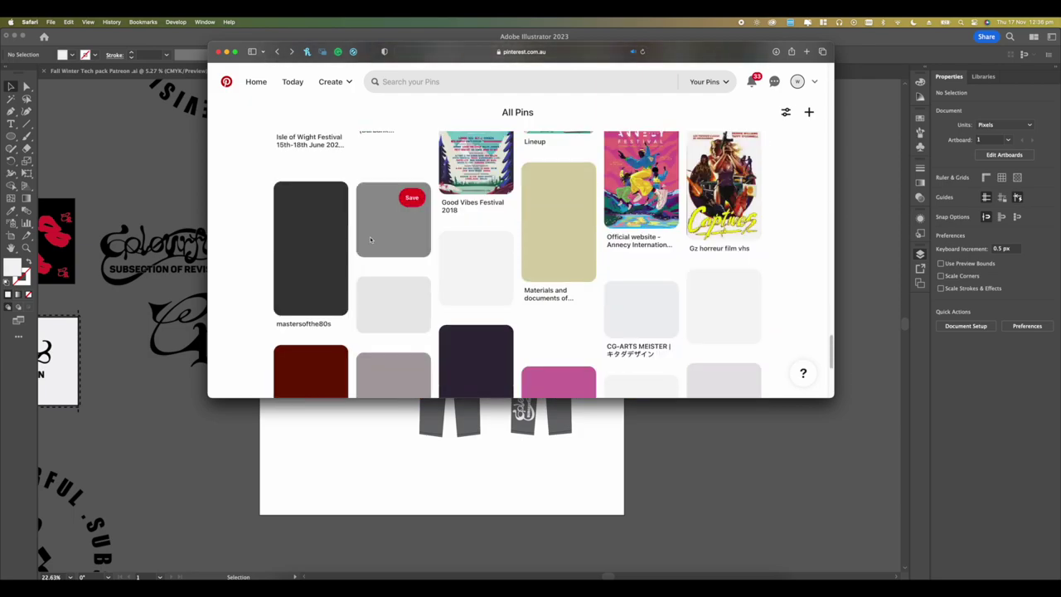
scroll(370, 239, down, 10)
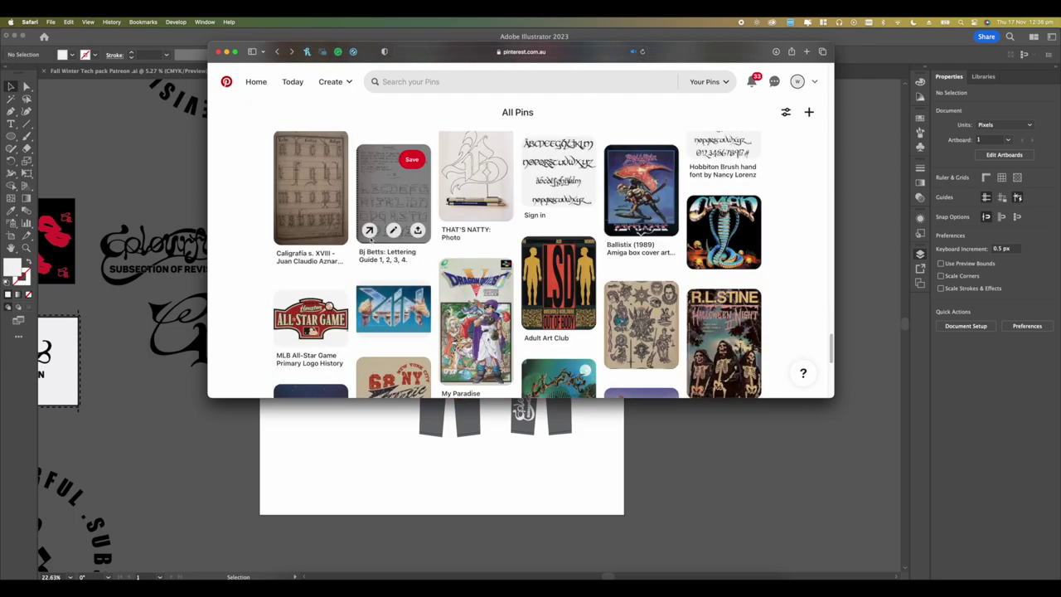
scroll(371, 240, down, 5)
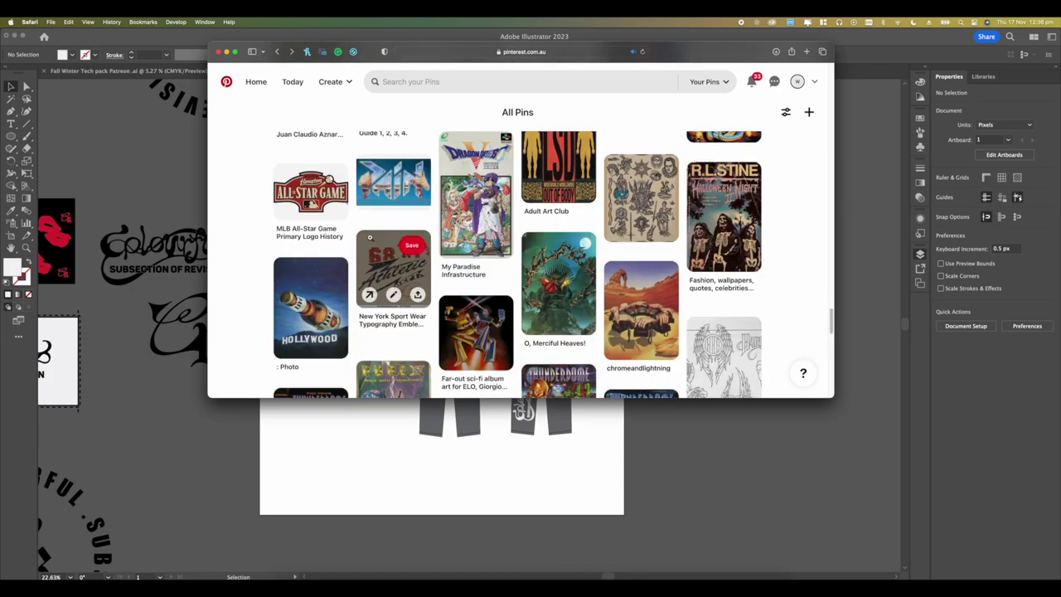
scroll(371, 240, down, 5)
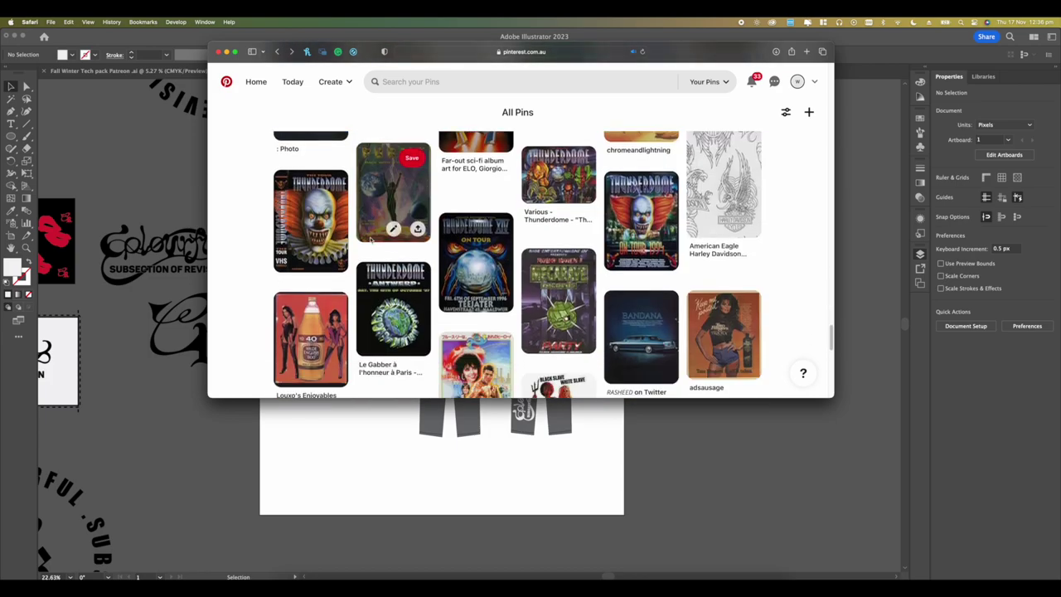
scroll(370, 239, down, 5)
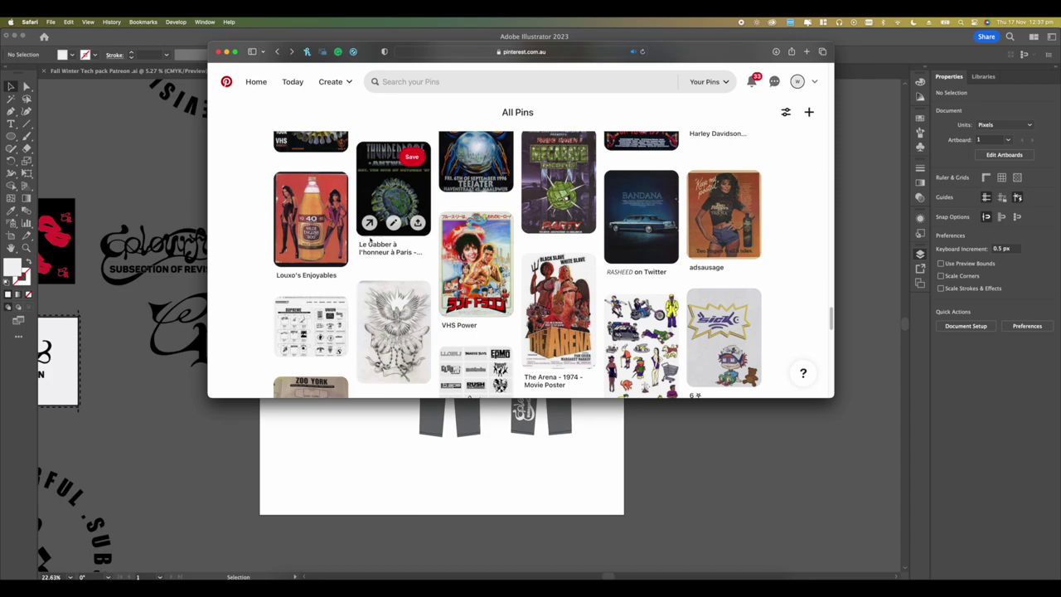
scroll(370, 240, up, 1)
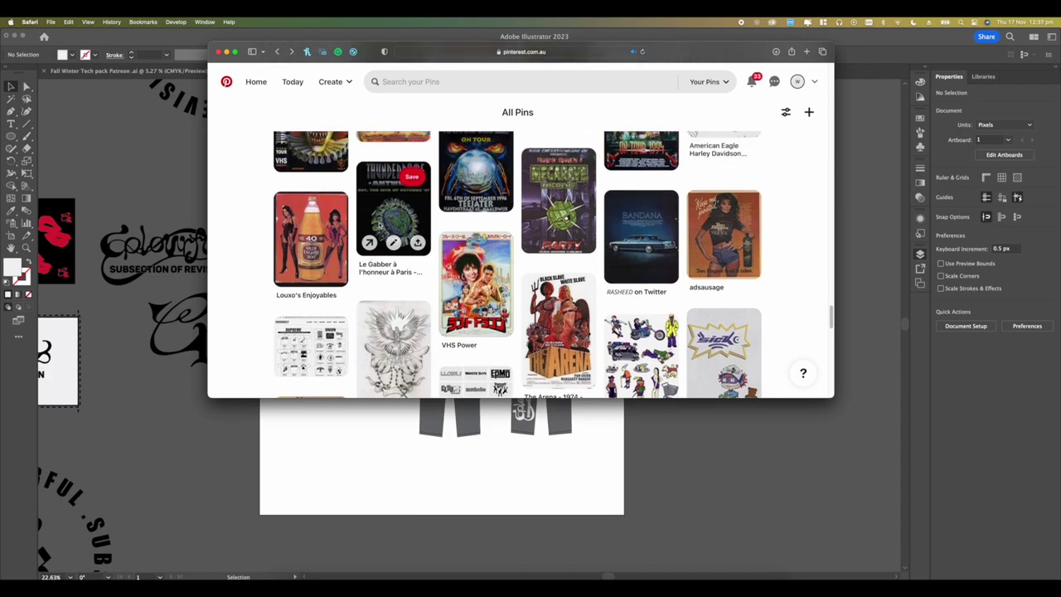
Step: Open the Thunderdome Antwerp flyer pin, examine its globe graphic with circular 3D lettering and return to All Pins
click(381, 213)
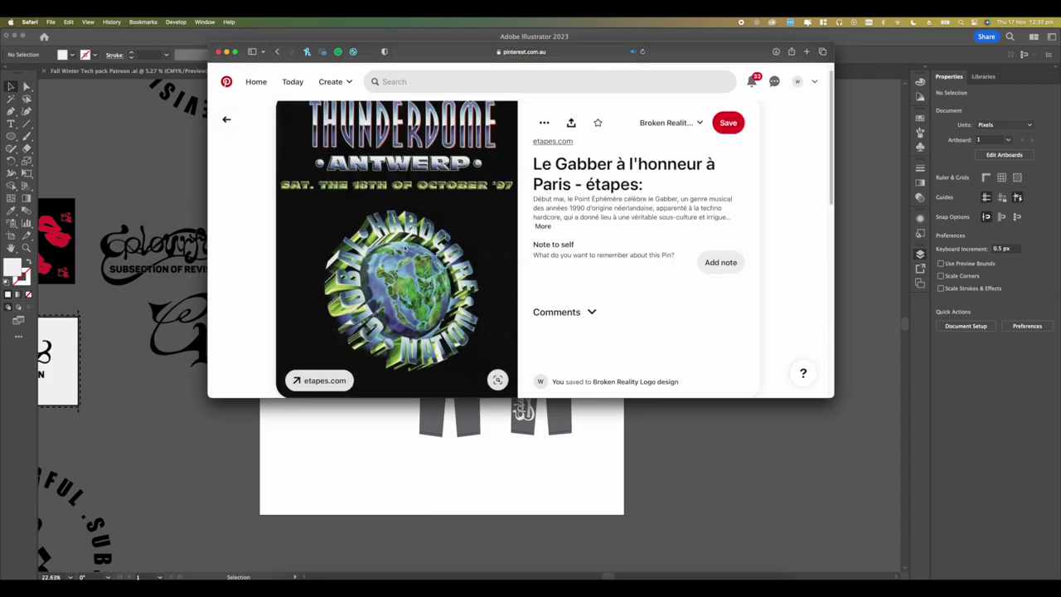
scroll(405, 247, down, 1)
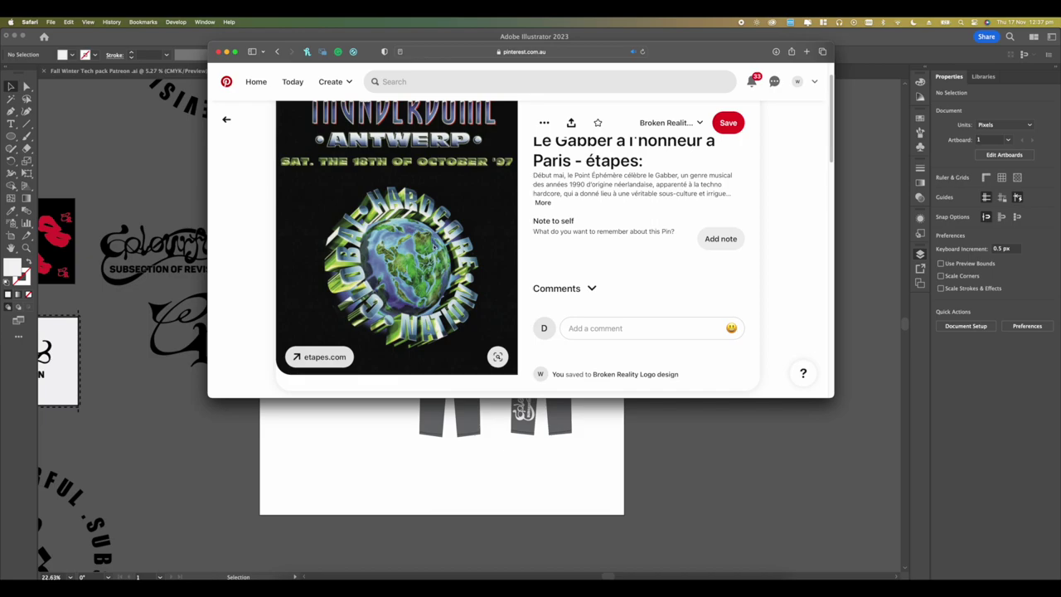
right_click(416, 229)
click(449, 257)
key(super+bracketleft)
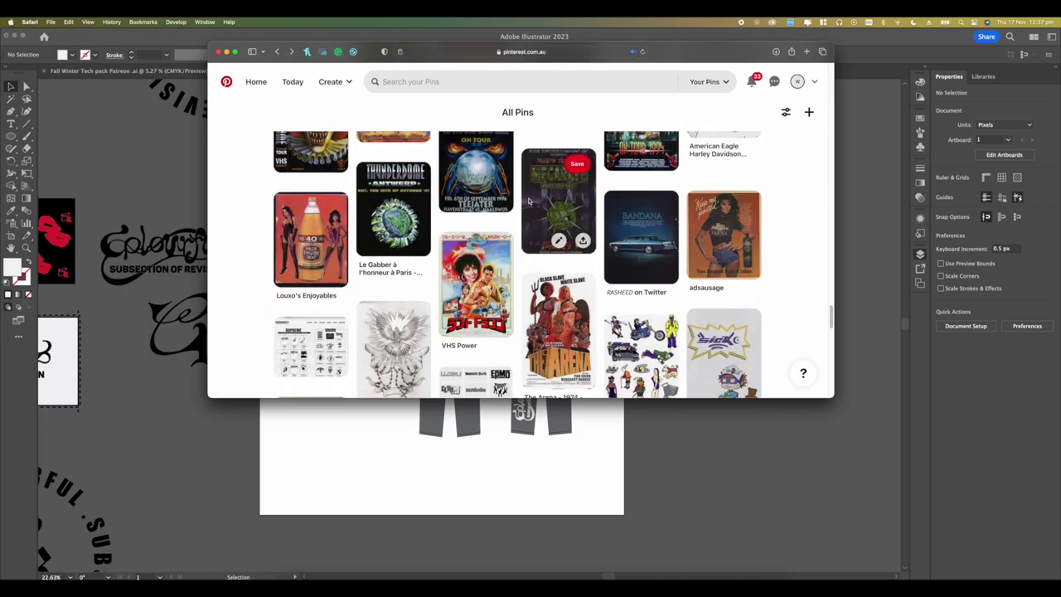
Step: Look further through the saved pins, covering streetwear logo sheets, vintage badges, alphabets and comic or sci-fi cover art
scroll(401, 218, down, 10)
scroll(401, 217, down, 5)
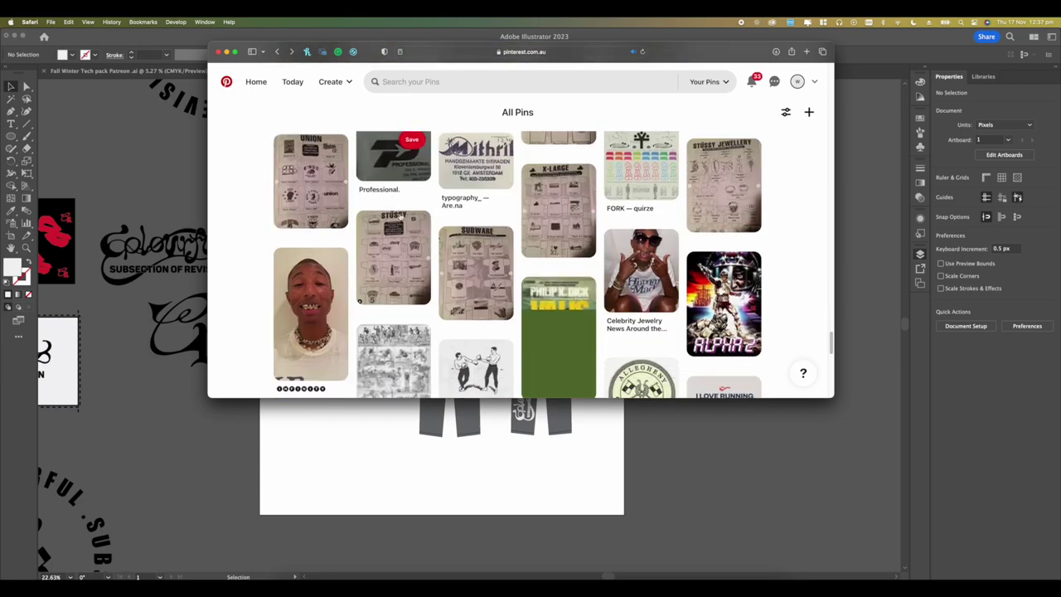
scroll(400, 217, down, 7)
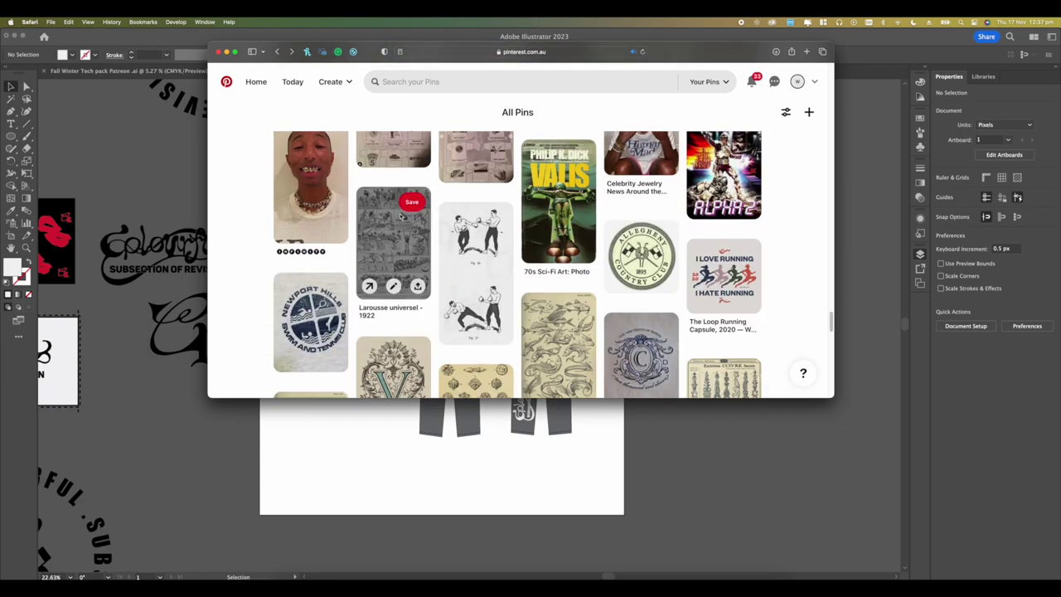
scroll(401, 215, down, 10)
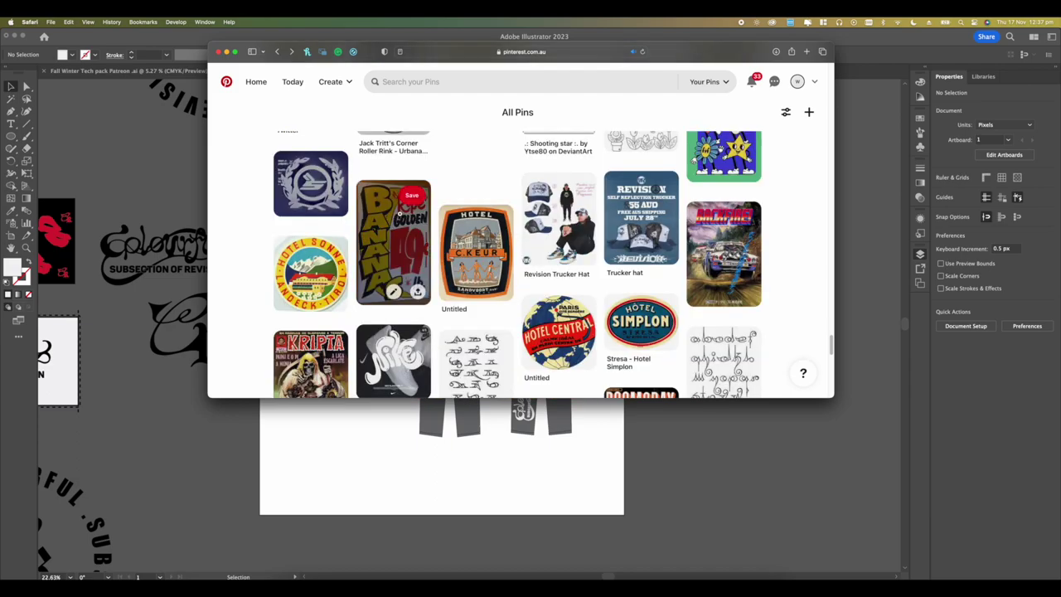
scroll(401, 218, down, 5)
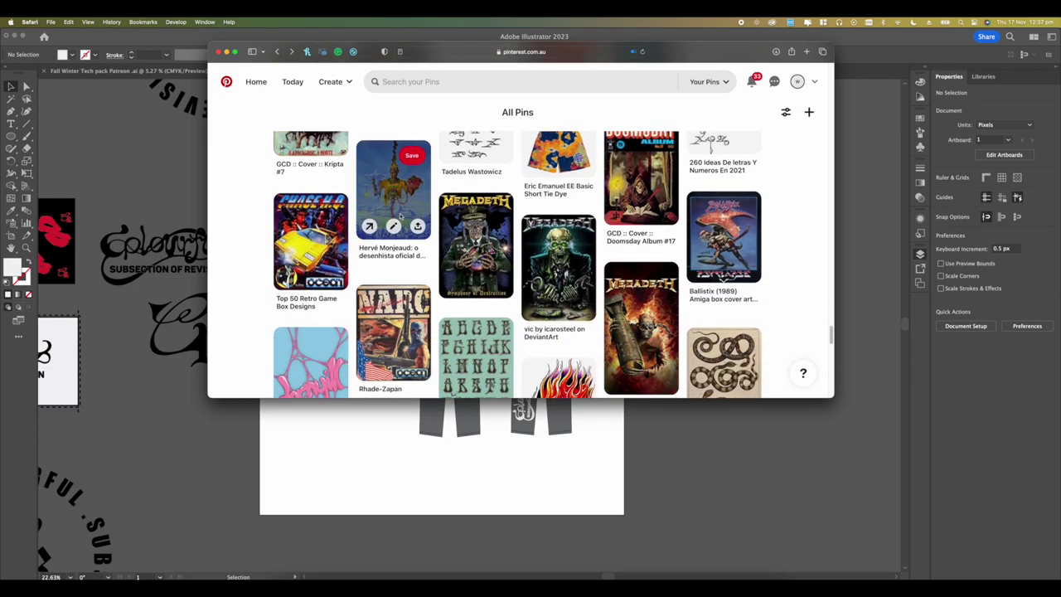
scroll(400, 215, down, 2)
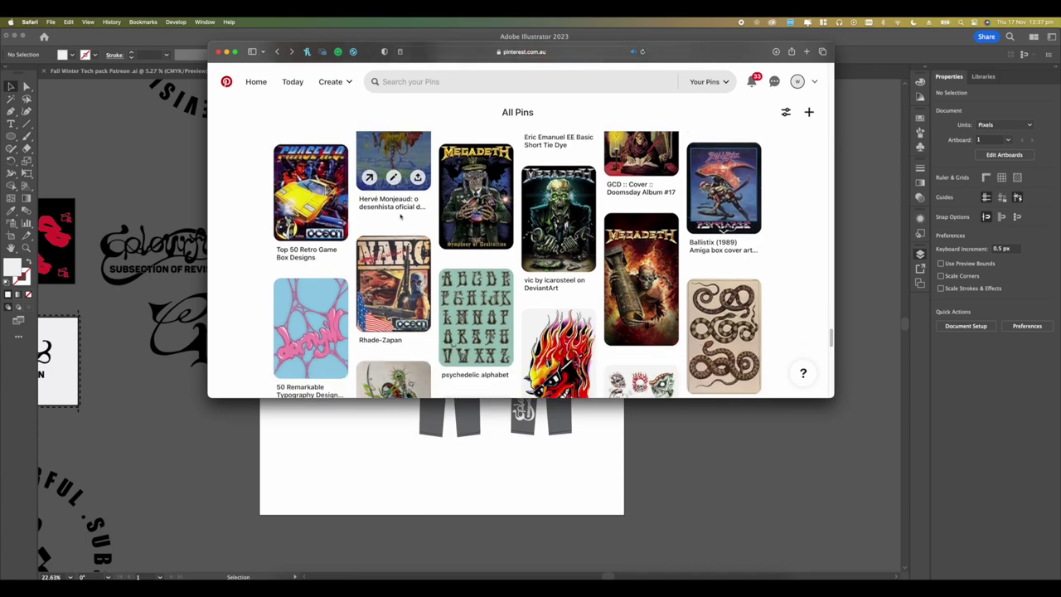
scroll(523, 244, up, 6)
scroll(522, 245, down, 6)
scroll(521, 243, down, 10)
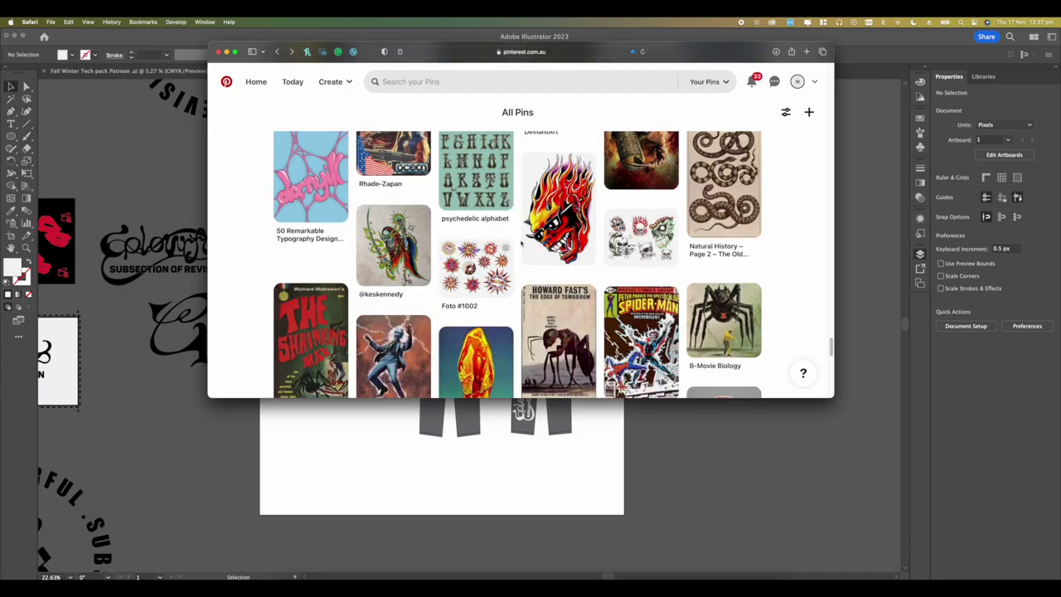
scroll(521, 243, down, 2)
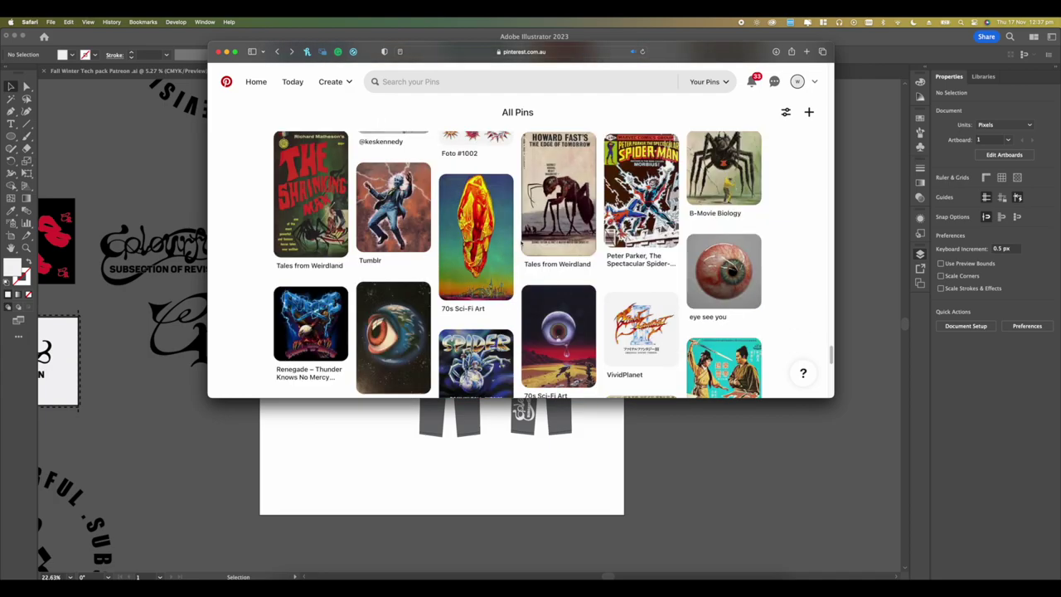
Step: Compare the saved metal, horror and sci-fi illustrations and open the green-eyed Megadeth skeleton pin by icarosteel
scroll(520, 243, up, 12)
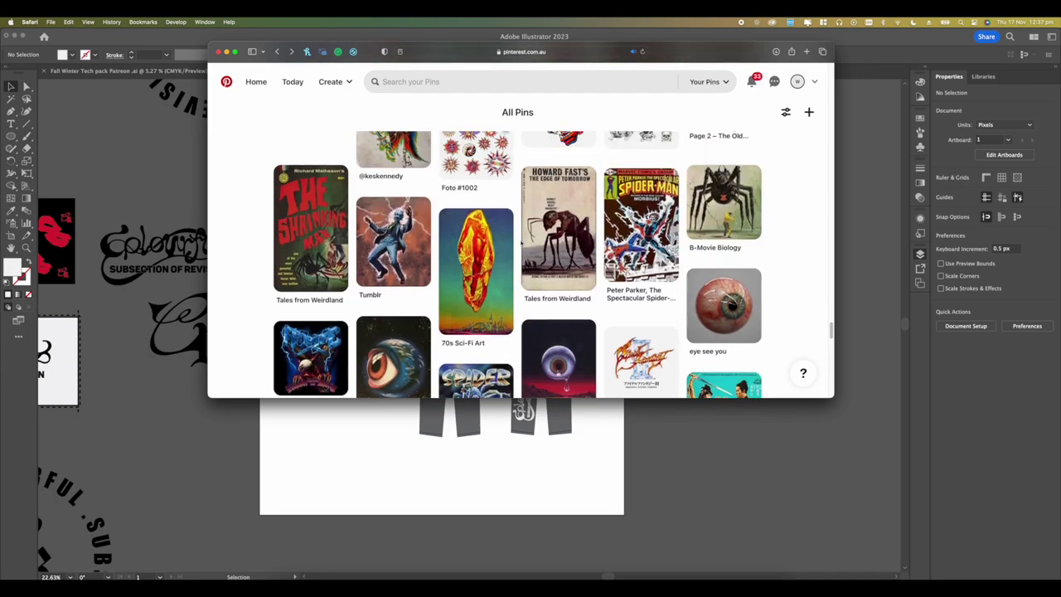
scroll(521, 243, up, 1)
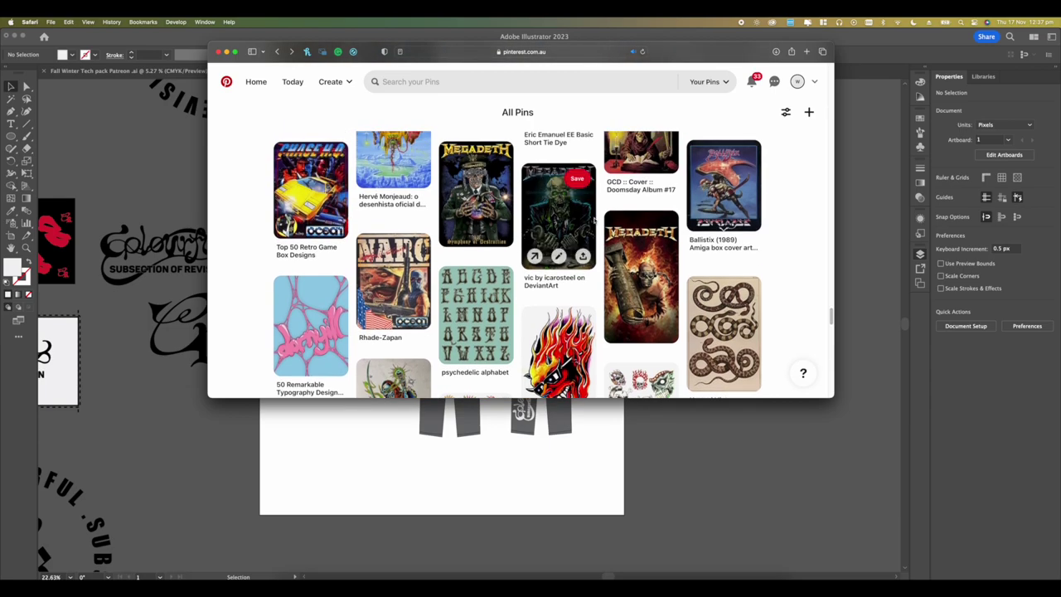
scroll(496, 196, down, 10)
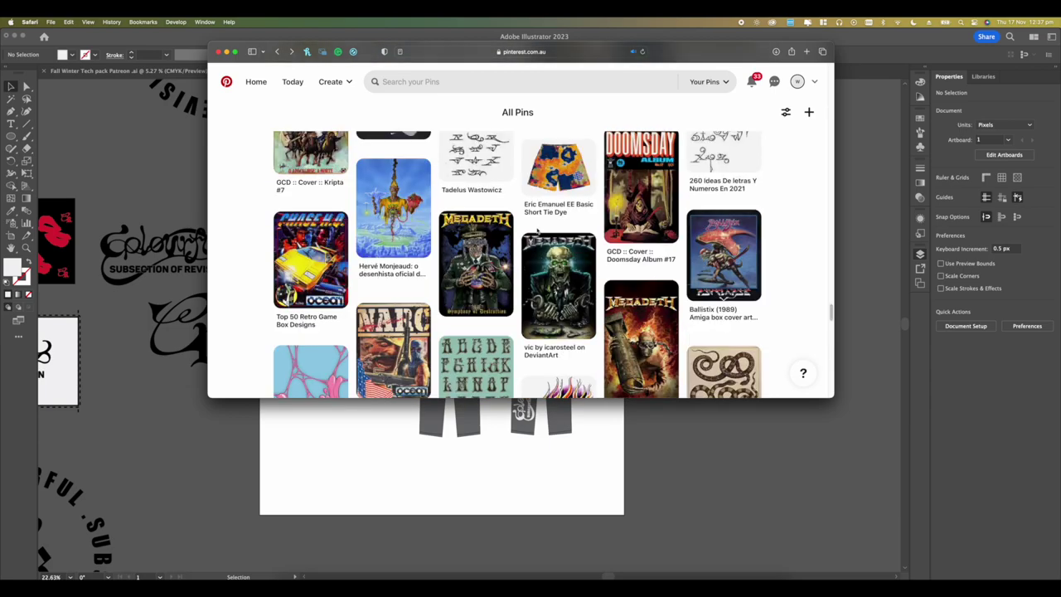
scroll(536, 231, down, 2)
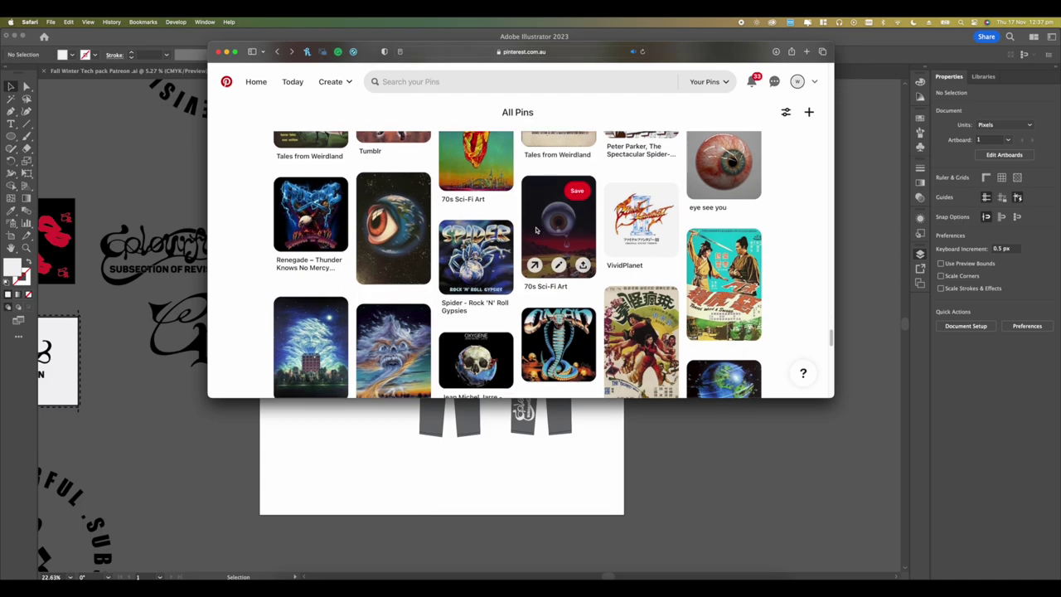
scroll(536, 231, down, 5)
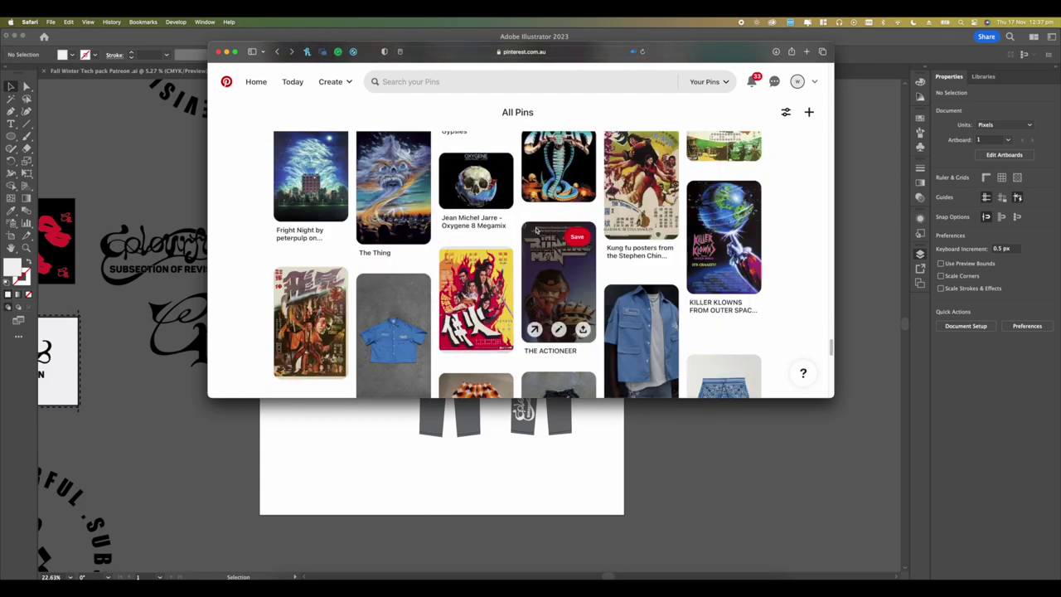
scroll(537, 231, up, 4)
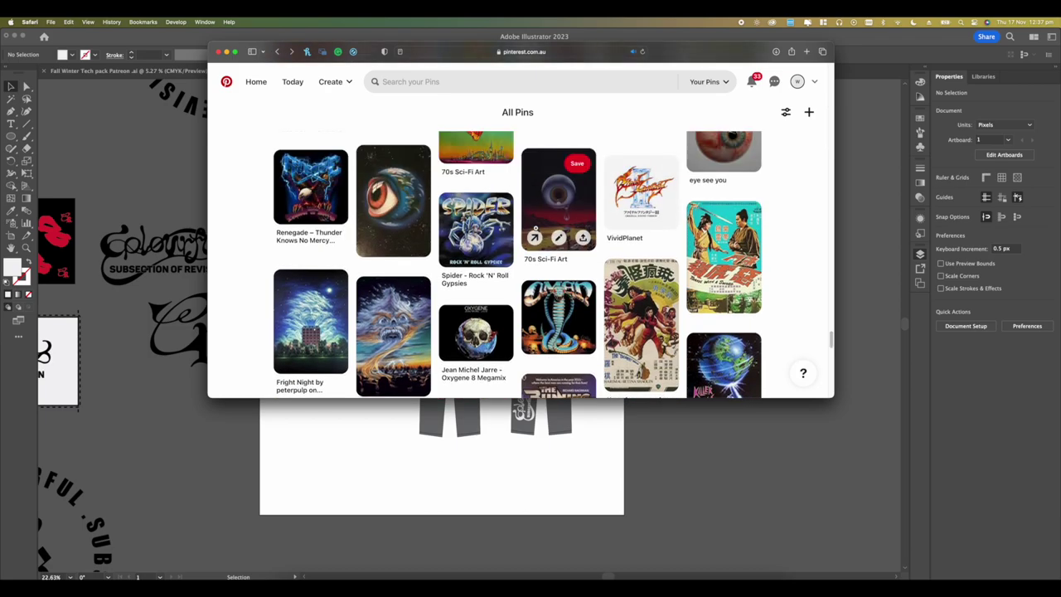
scroll(537, 229, up, 15)
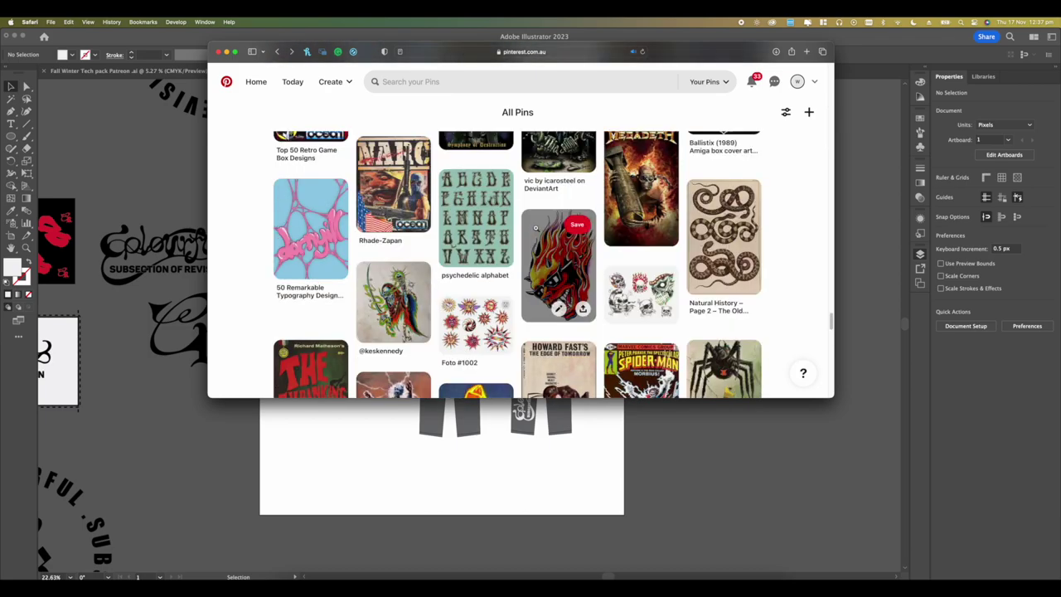
scroll(536, 231, up, 4)
click(537, 235)
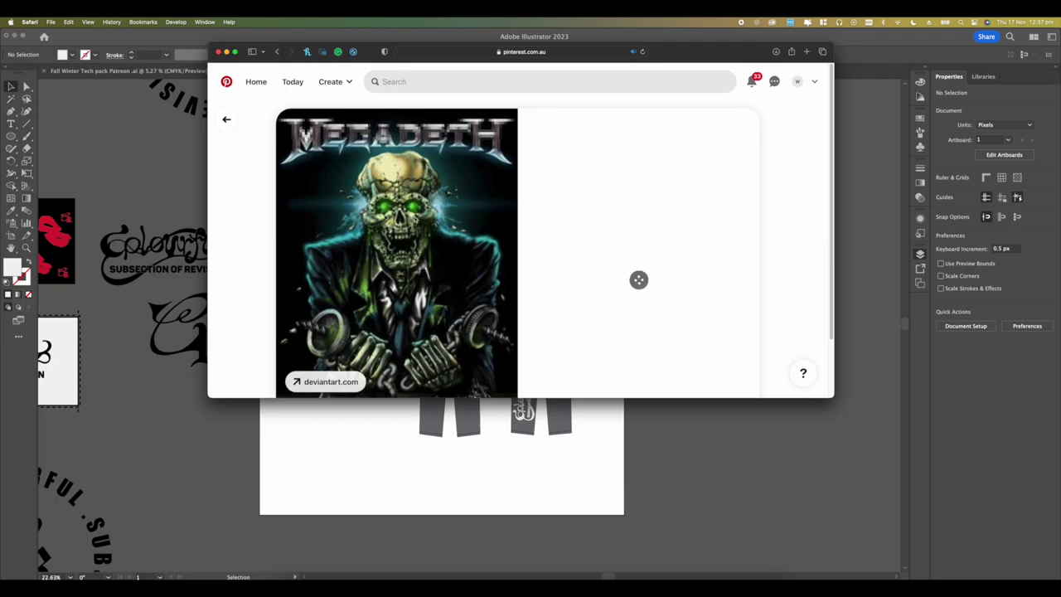
Step: Browse the related pins under the Megadeth skeleton artwork for skull, metal band, vintage flyer and badge graphic references
scroll(408, 217, down, 5)
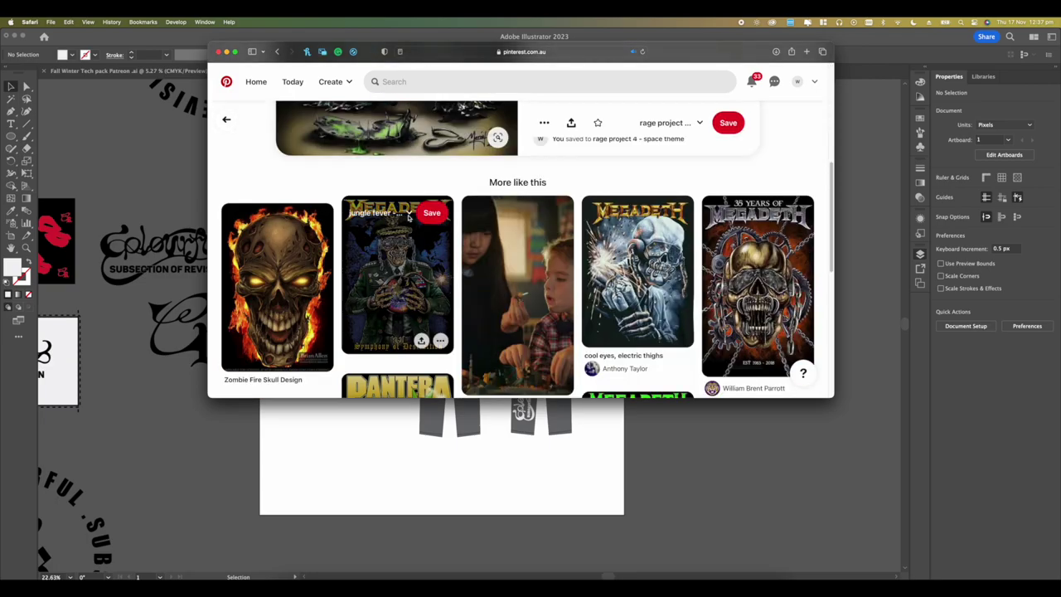
scroll(408, 217, down, 8)
scroll(408, 217, up, 7)
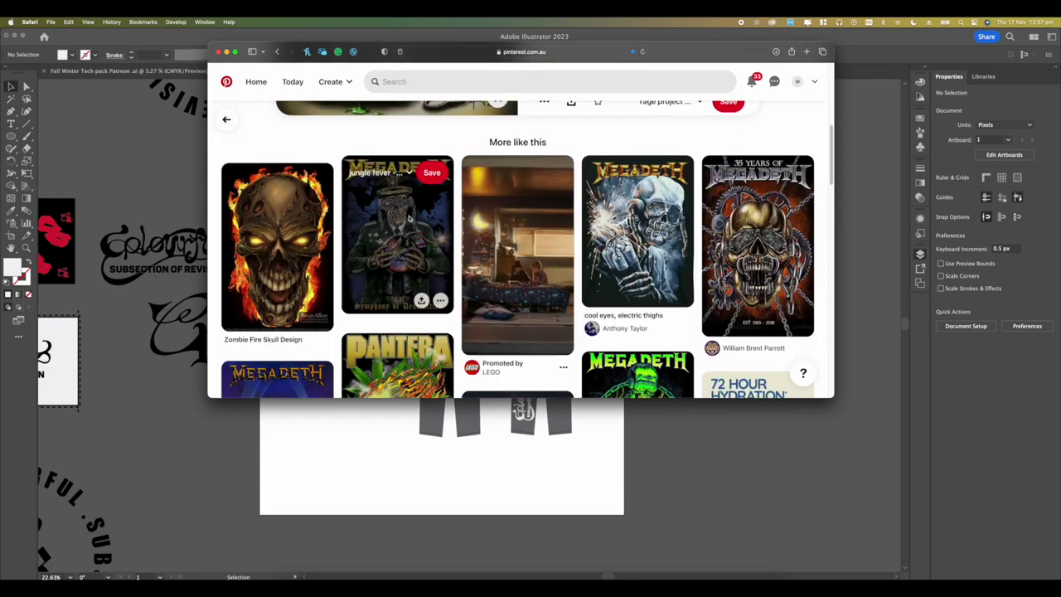
scroll(409, 217, down, 10)
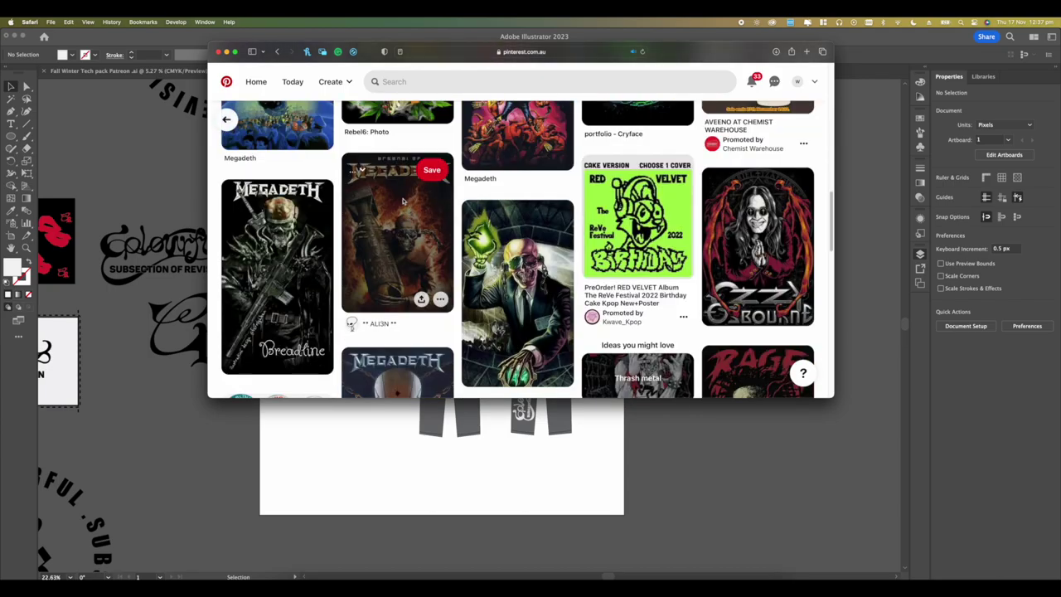
scroll(348, 197, down, 10)
scroll(373, 237, down, 3)
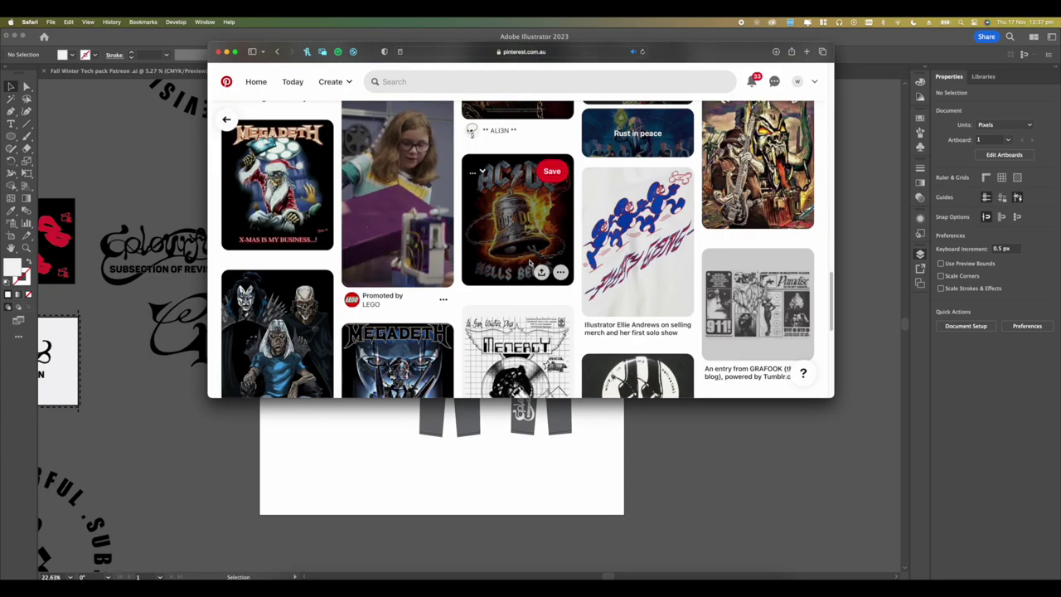
scroll(376, 240, down, 3)
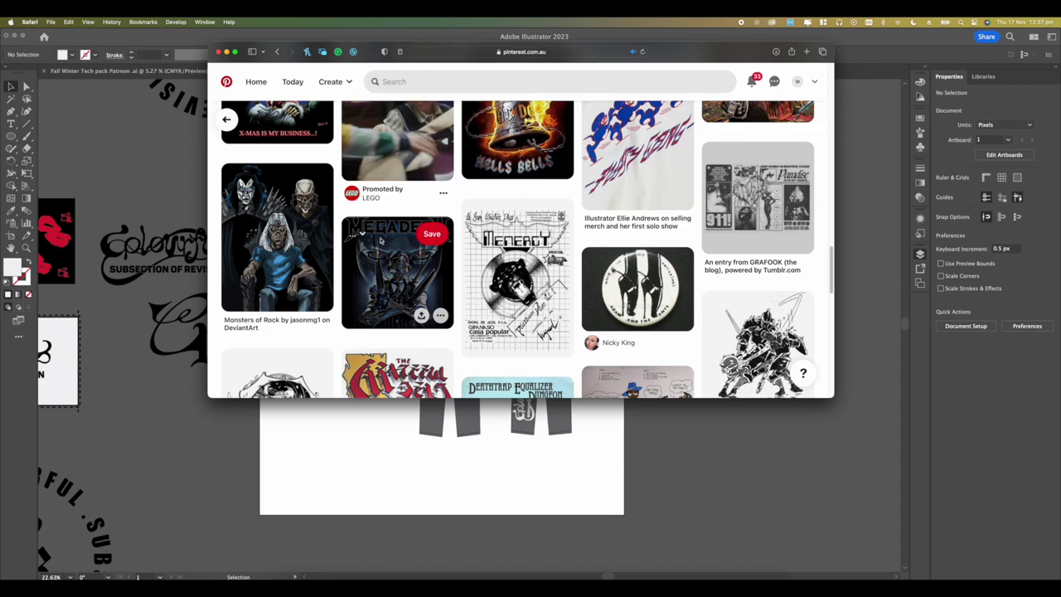
scroll(387, 243, down, 8)
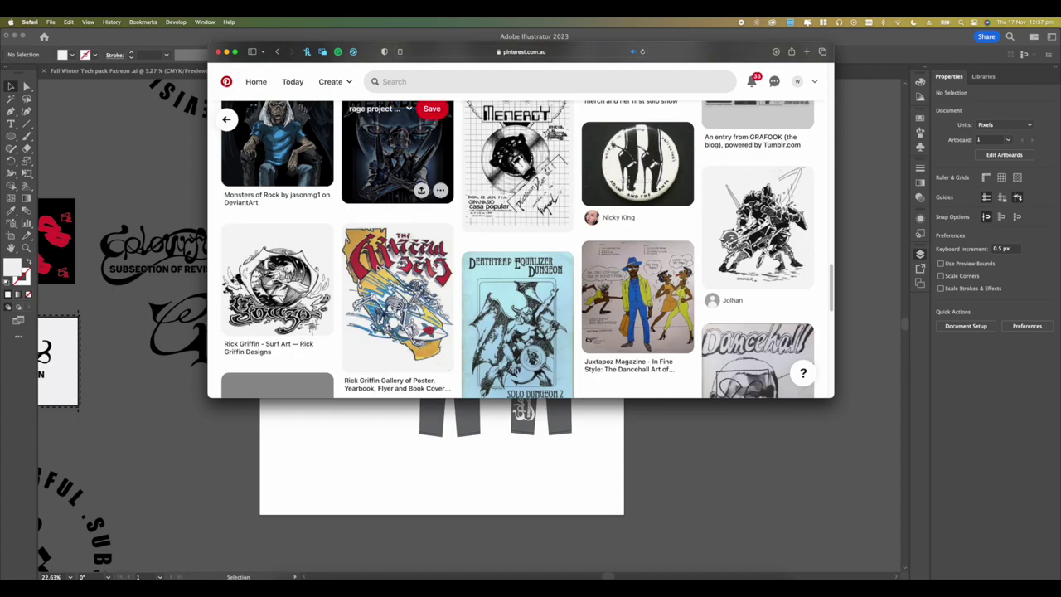
scroll(373, 265, down, 10)
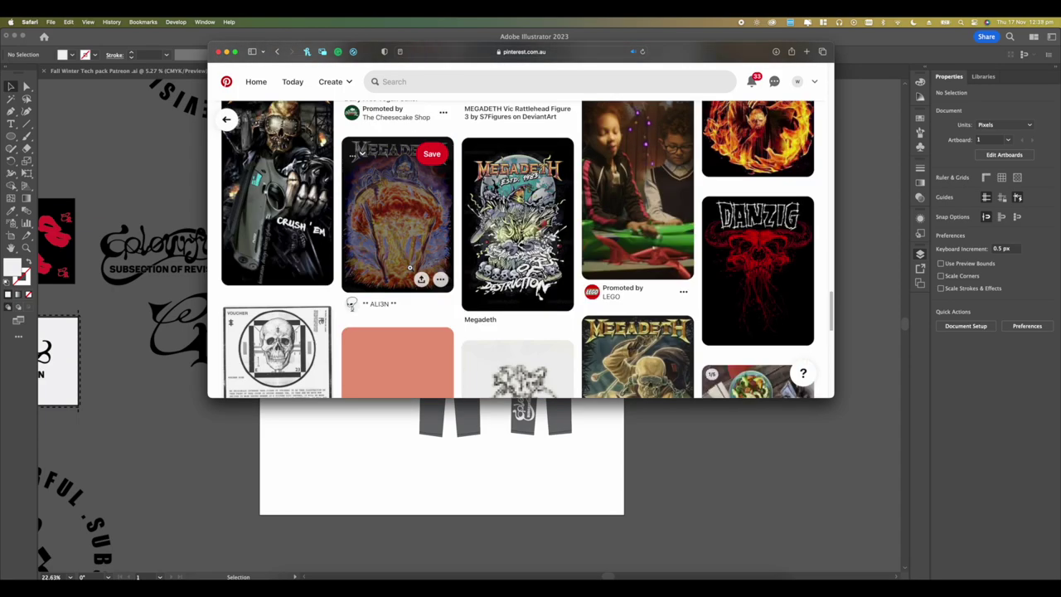
scroll(410, 266, down, 3)
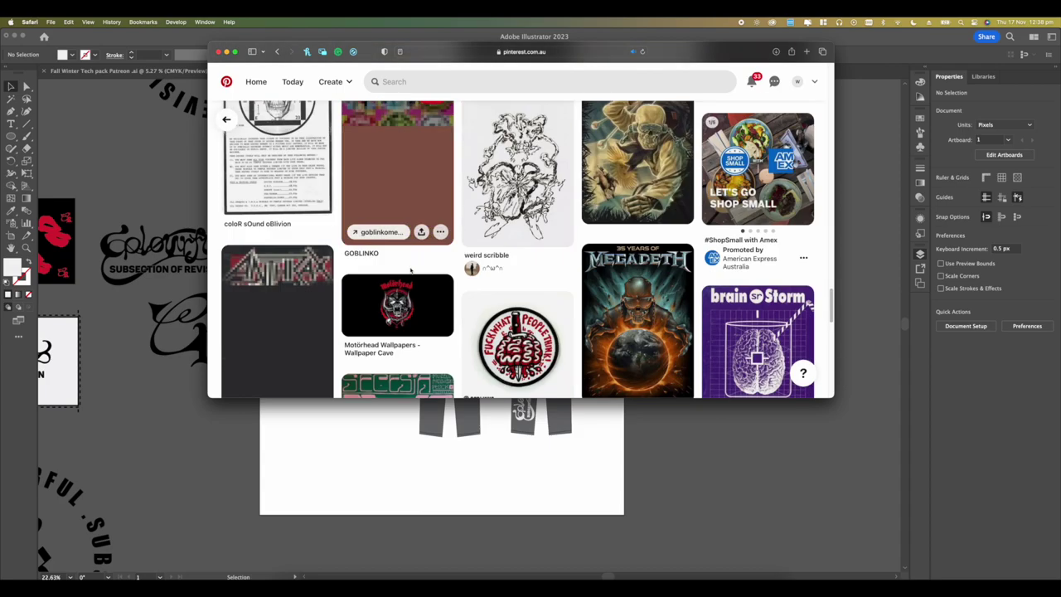
scroll(410, 270, down, 2)
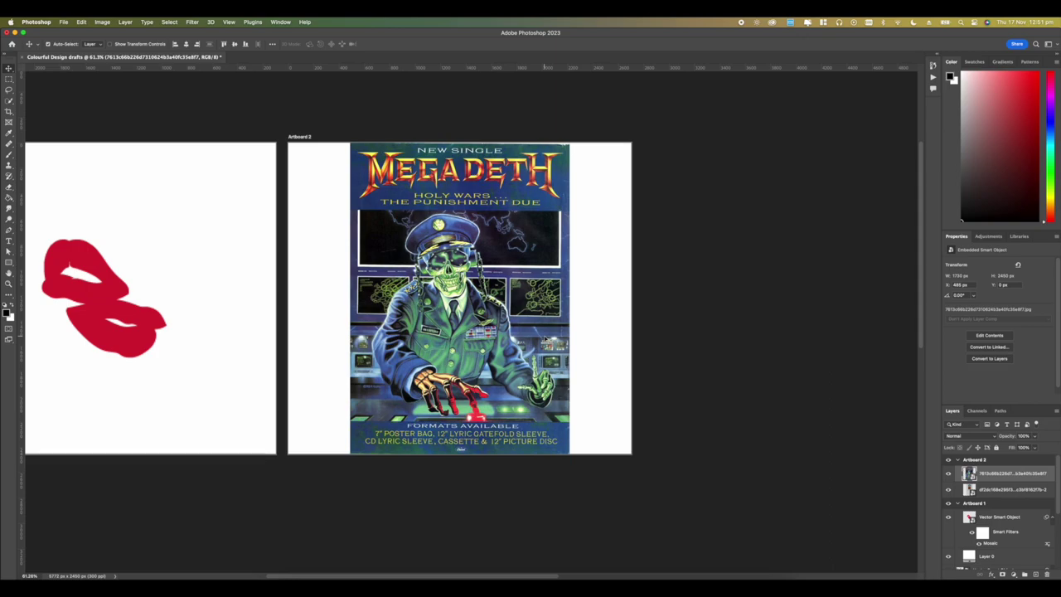
Step: On a new layer above the Megadeth poster, brush red marks over the sunglasses and a large circular smiley on the torso
scroll(545, 338, up, 4)
key(alt+shift+super+n)
key(b)
scroll(546, 378, up, 2)
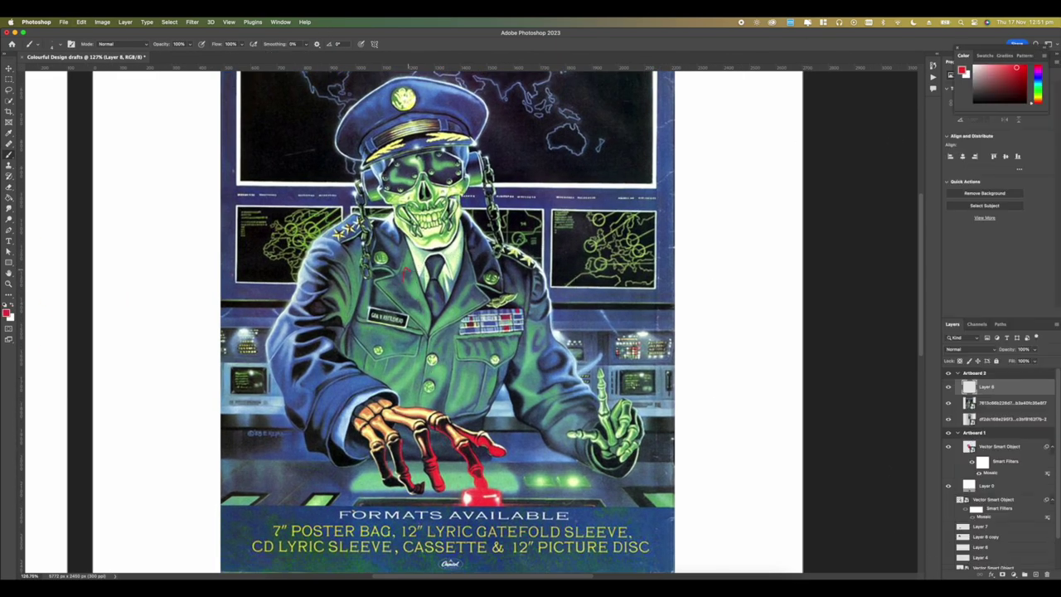
drag(415, 402, 427, 411)
scroll(423, 406, up, 3)
drag(433, 242, 425, 263)
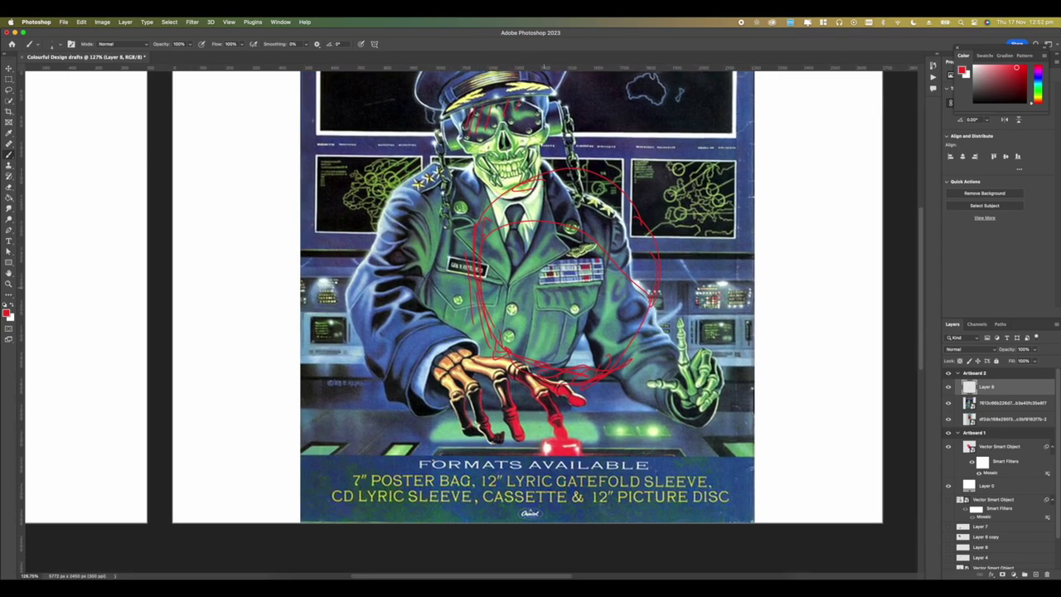
scroll(556, 259, right, 1)
drag(481, 248, 481, 272)
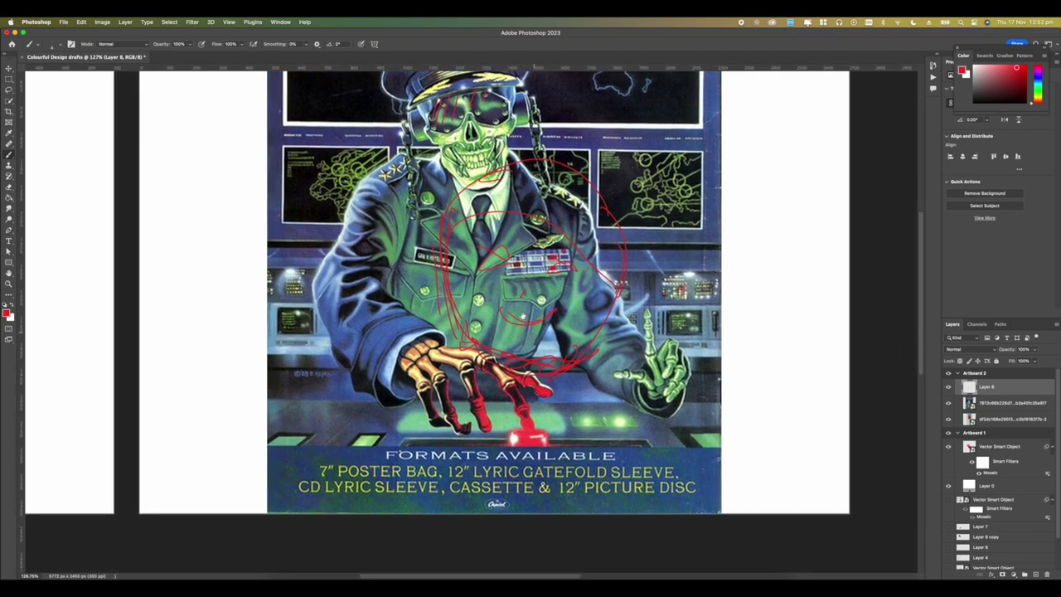
Step: Sketch a red desk panel outline below the hands and a large hatched screen frame behind the skeleton officer
scroll(473, 323, down, 3)
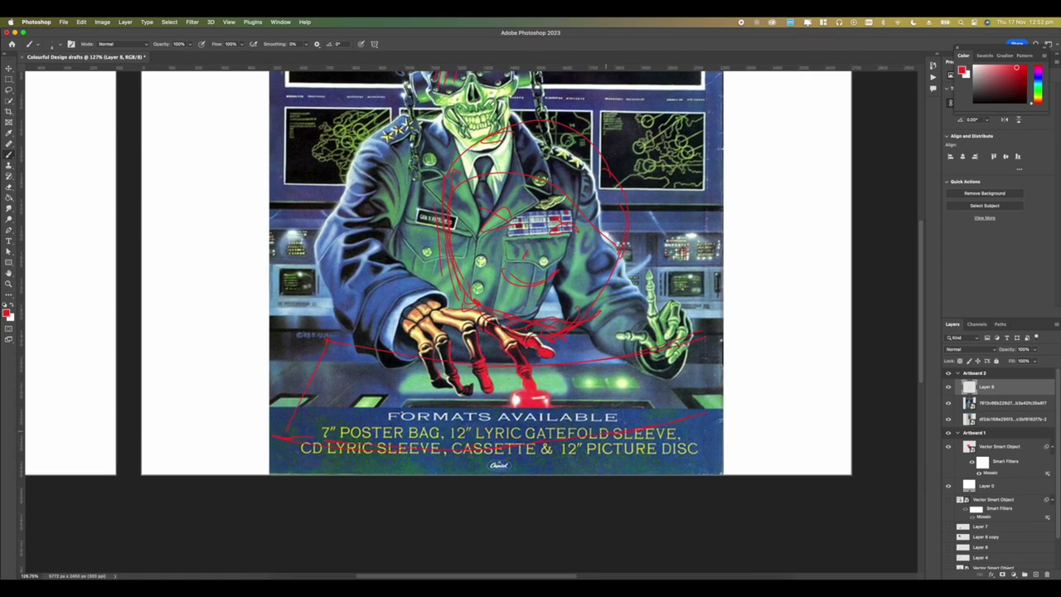
scroll(472, 323, up, 6)
scroll(472, 323, down, 1)
drag(310, 339, 286, 166)
drag(266, 153, 822, 139)
mouse_move(298, 165)
mouse_down()
mouse_move(389, 165)
mouse_move(415, 265)
mouse_up()
mouse_move(556, 157)
mouse_down()
mouse_move(715, 170)
mouse_move(663, 266)
mouse_move(688, 331)
mouse_move(771, 336)
mouse_up()
scroll(666, 235, down, 4)
scroll(666, 235, down, 6)
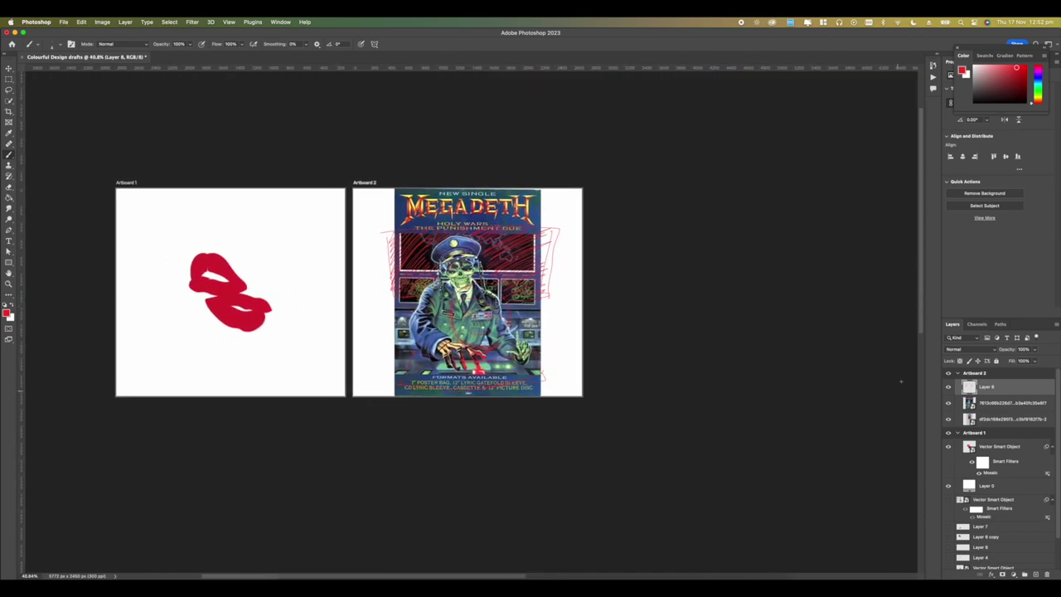
Step: Duplicate the Megadeth poster layer for erasing and hide the original poster and the photo layer beneath it
click(1003, 403)
key(super+j)
click(949, 419)
scroll(469, 320, up, 5)
key(e)
scroll(611, 329, down, 2)
click(611, 329)
click(554, 222)
Step: Enlarge the eraser and erase the lettering, background screens and desk around the skeleton officer on the poster copy
right_click(572, 247)
scroll(469, 320, down, 3)
drag(615, 273, 640, 273)
key(Return)
scroll(445, 301, up, 3)
mouse_move(383, 155)
mouse_down()
mouse_move(603, 150)
mouse_move(464, 188)
mouse_move(398, 249)
mouse_move(362, 349)
mouse_move(389, 435)
mouse_move(427, 495)
mouse_up()
drag(597, 360, 518, 292)
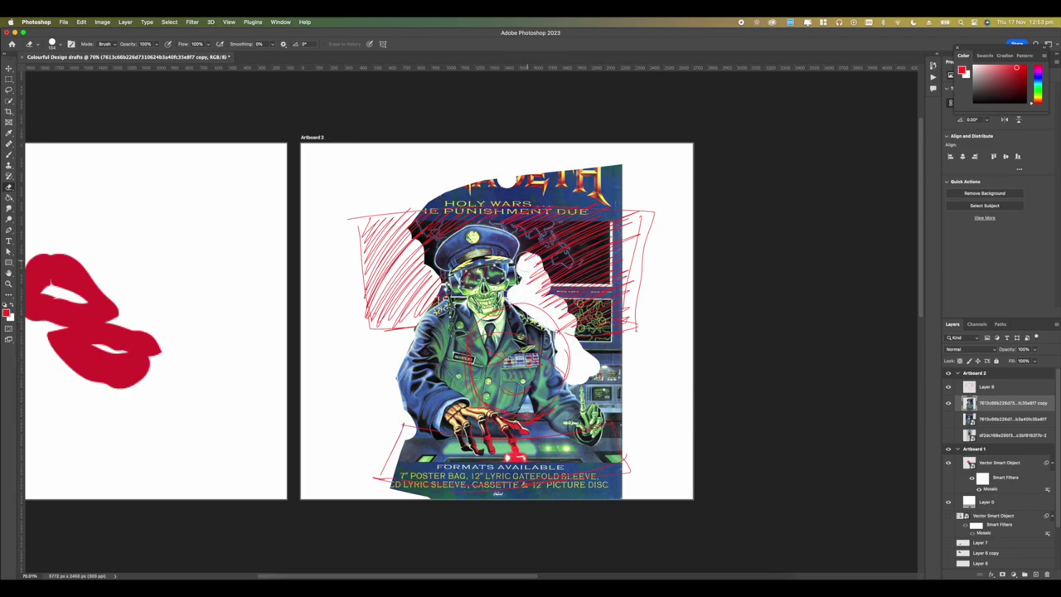
drag(421, 228, 552, 244)
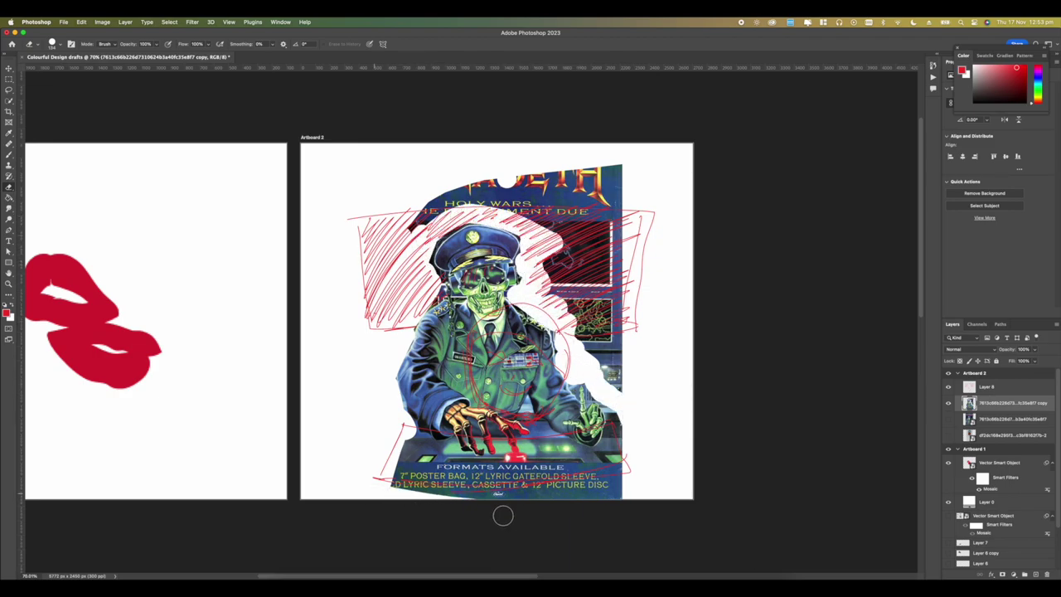
mouse_move(417, 448)
mouse_down()
mouse_move(554, 445)
mouse_move(497, 489)
mouse_move(572, 468)
mouse_move(609, 431)
mouse_up()
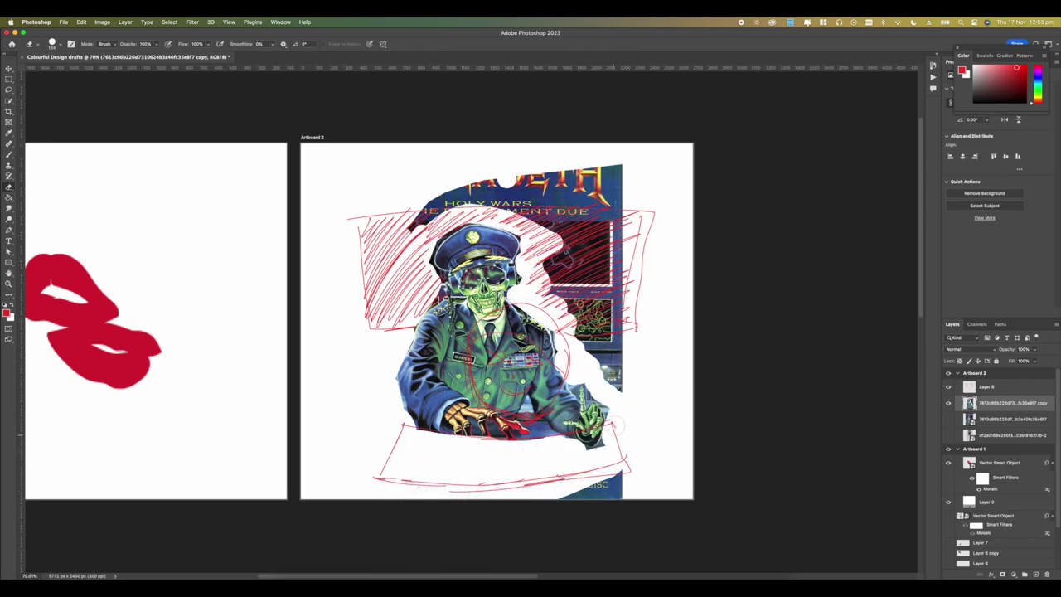
mouse_move(547, 212)
mouse_down()
mouse_move(585, 356)
mouse_move(612, 388)
mouse_up()
mouse_move(427, 204)
mouse_down()
mouse_move(547, 178)
mouse_move(593, 332)
mouse_move(614, 217)
mouse_up()
Step: On the sketch layer, brush a bright green arrow to the hatched screen and handwrite a "World Map" note beside it
key(b)
key(super+minus)
key(super+plus)
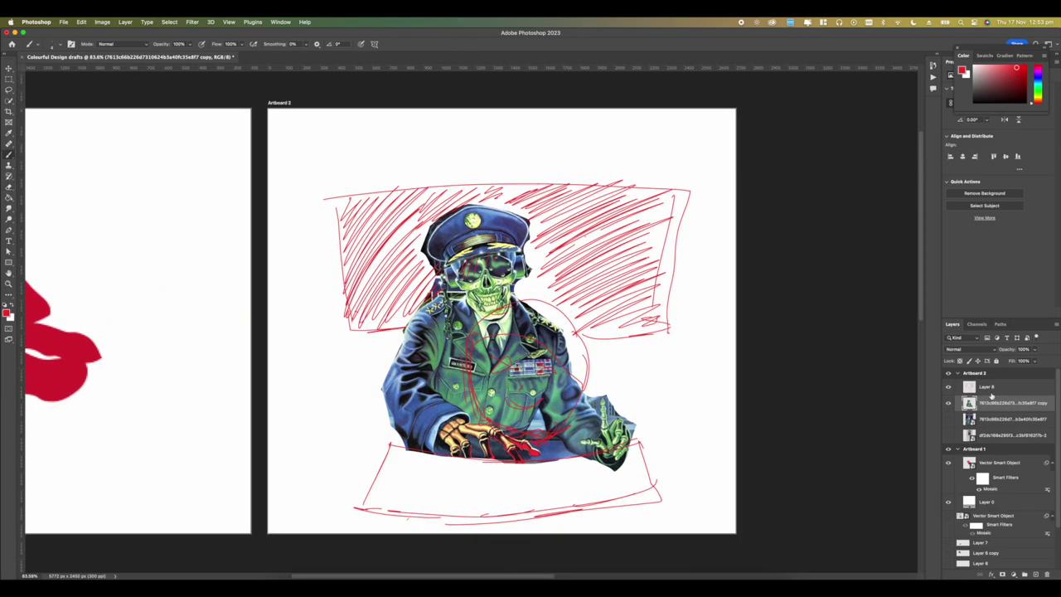
click(997, 389)
click(1037, 88)
click(1025, 66)
scroll(607, 155, down, 4)
scroll(608, 154, up, 5)
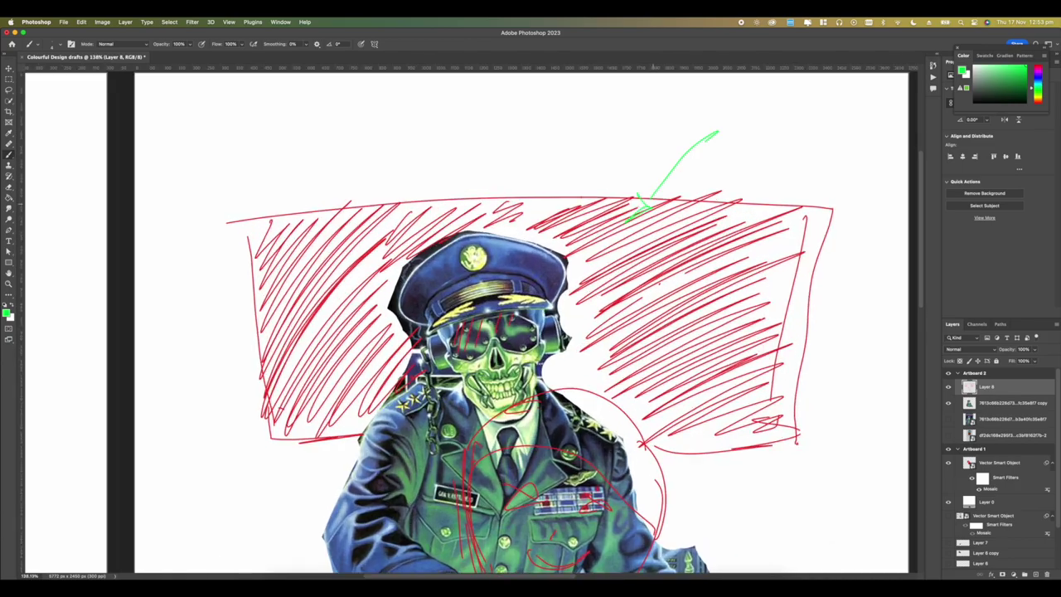
drag(628, 217, 638, 195)
scroll(518, 169, right, 5)
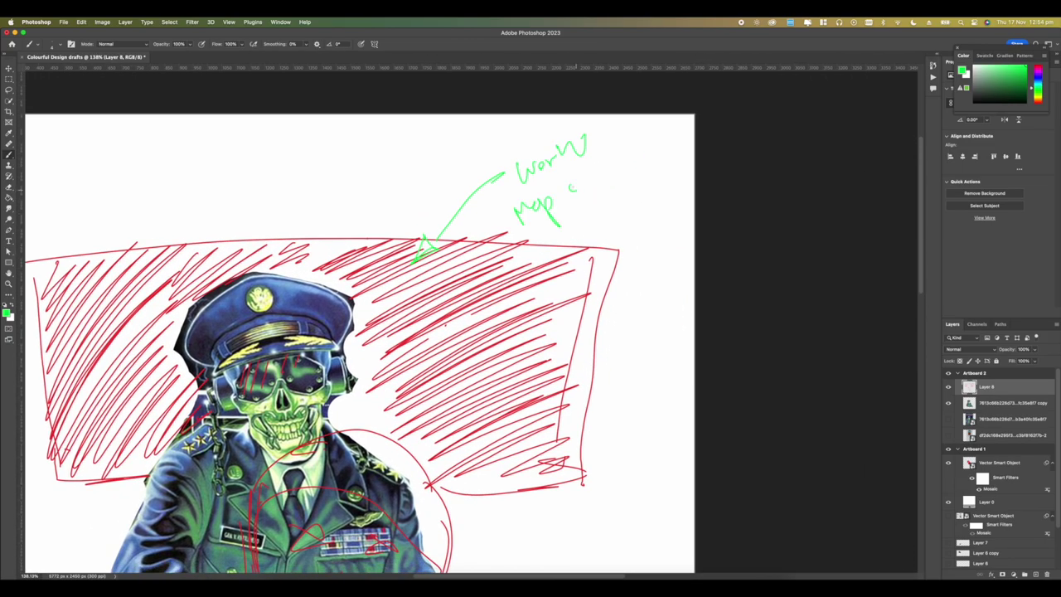
drag(543, 238, 615, 201)
Step: Draw a curved green arrow with a handwritten note beside the officer's sleeve
scroll(623, 196, down, 5)
scroll(623, 195, down, 4)
drag(346, 373, 316, 323)
drag(306, 318, 351, 304)
scroll(296, 293, up, 2)
drag(355, 358, 368, 327)
scroll(364, 331, up, 5)
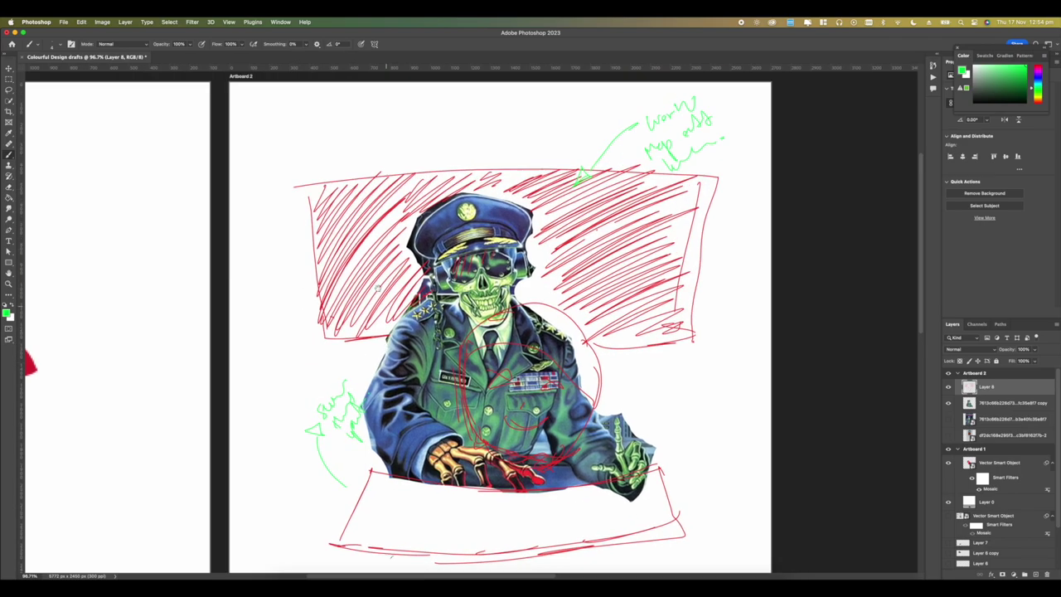
Step: Sketch a green box above the hatched screen and handwrite "BRAND Name" inside it
drag(420, 229, 605, 197)
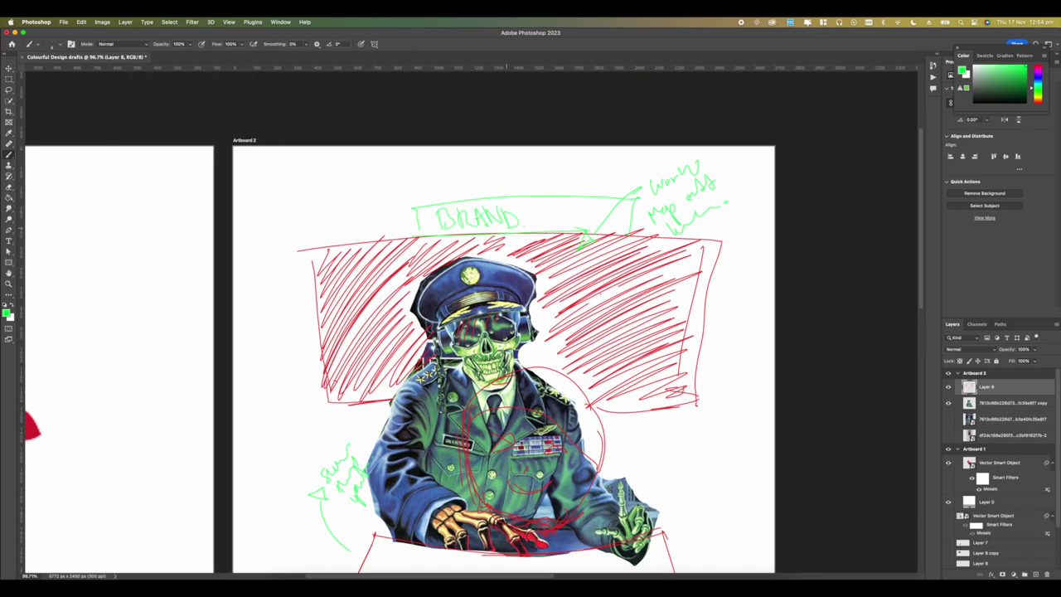
scroll(620, 214, down, 5)
drag(452, 296, 468, 285)
scroll(636, 266, down, 4)
scroll(497, 224, up, 3)
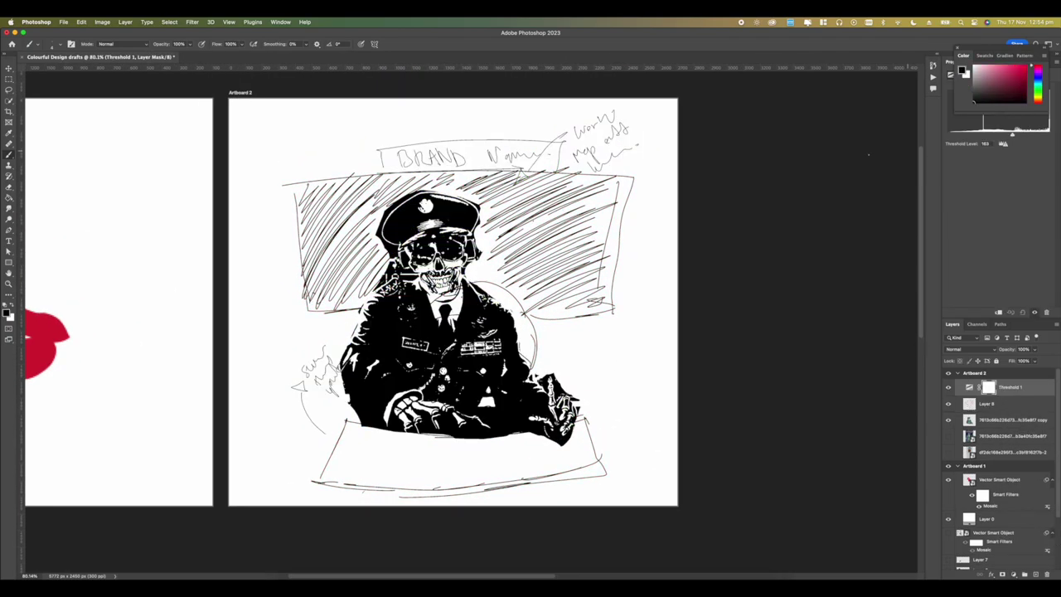
Step: Review the black-and-white threshold version, hide the Threshold 1 layer and give Artboard 2 a dark grey background
scroll(703, 173, up, 5)
scroll(703, 173, down, 3)
scroll(688, 194, down, 6)
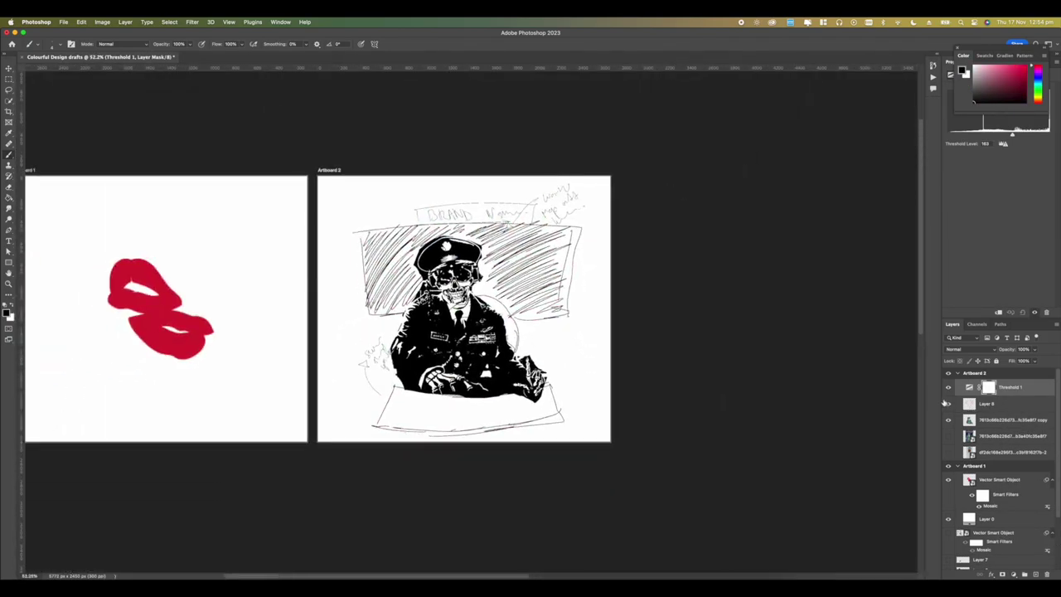
click(948, 386)
scroll(464, 313, down, 2)
scroll(514, 300, up, 3)
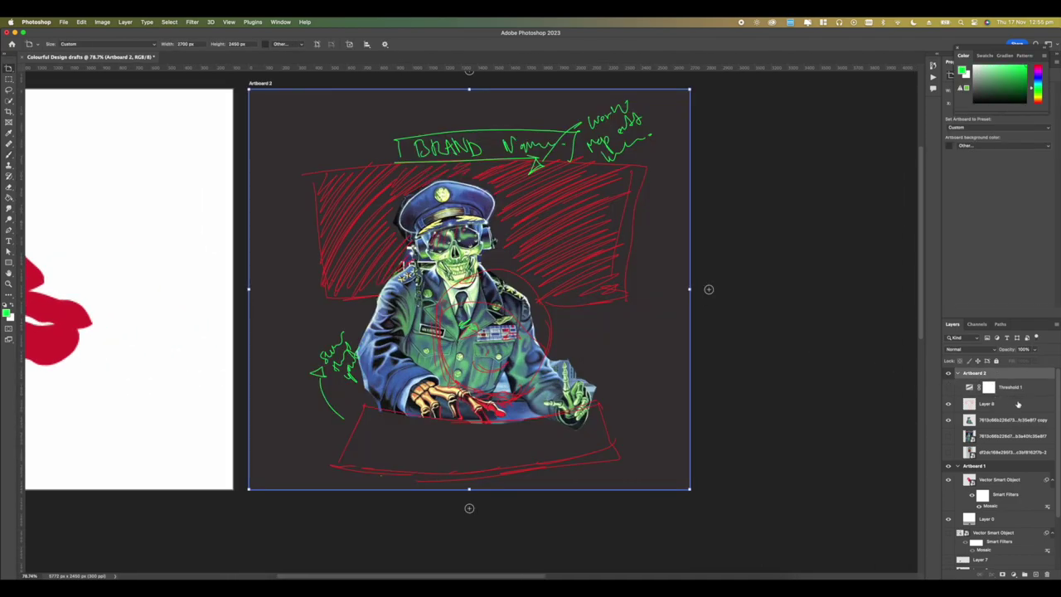
Step: Delete the Threshold 1 layer, the Layer 8 sketch and the erased poster copy from Artboard 2
click(1018, 403)
click(1013, 392)
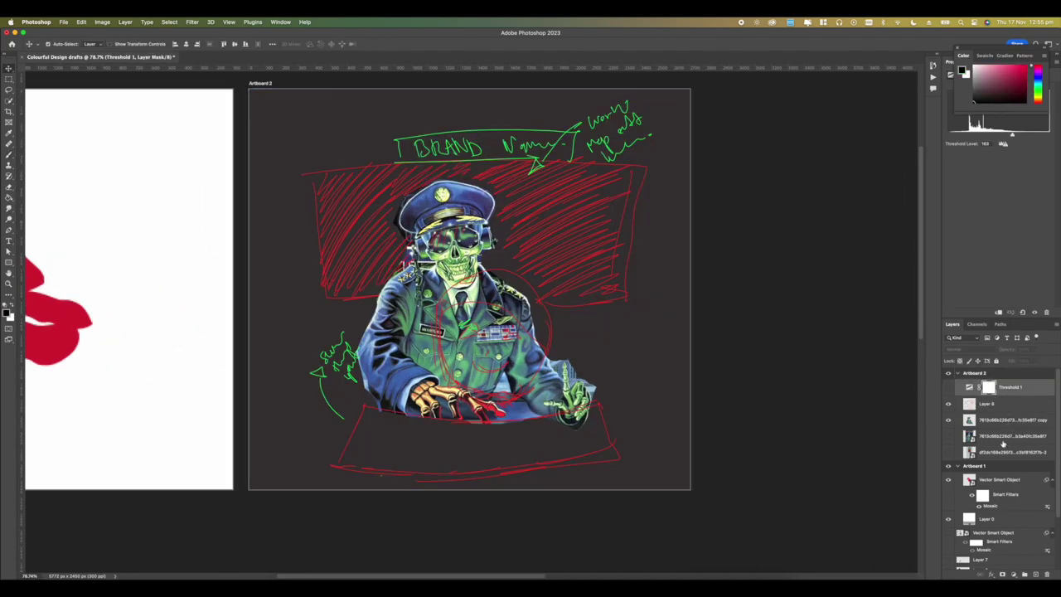
shift+click(1000, 453)
click(992, 439)
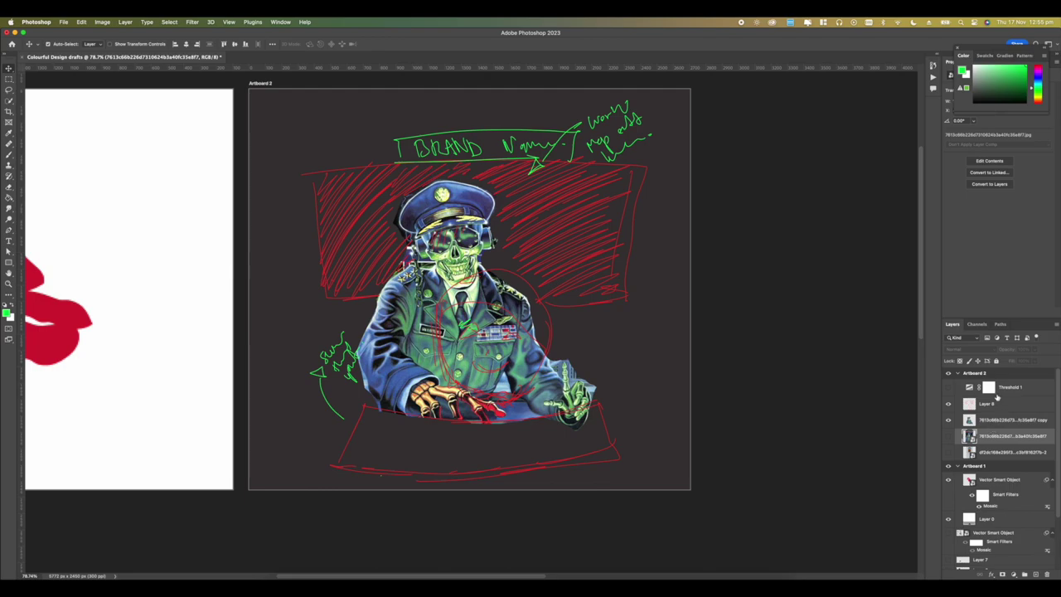
click(999, 421)
shift+click(1006, 388)
key(Delete)
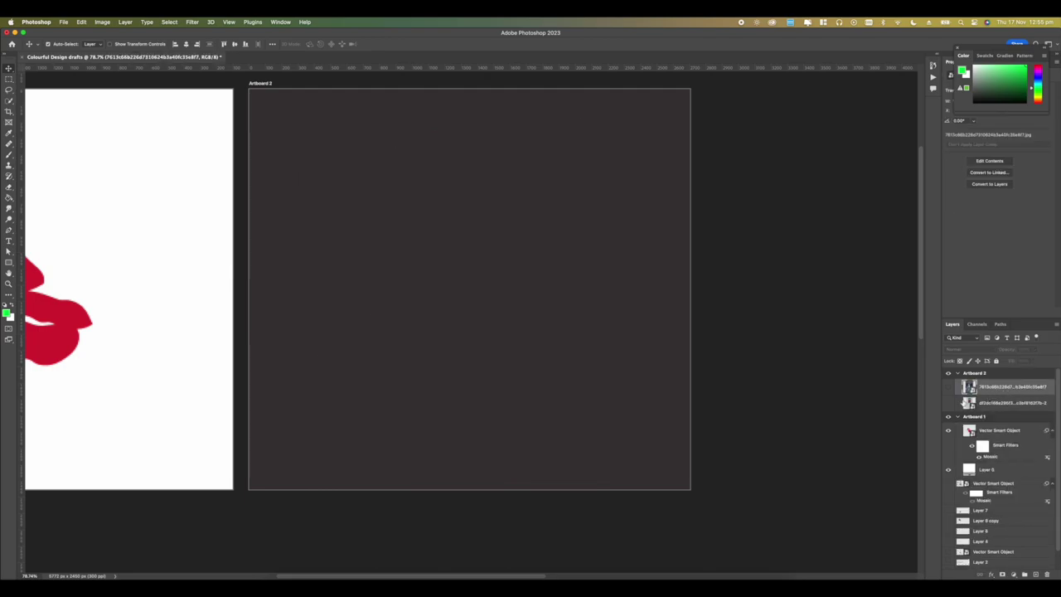
Step: Show the portrait photo with the blue headband on Artboard 2 and inspect the face and braids up close
click(949, 403)
scroll(469, 331, up, 4)
drag(482, 279, 495, 437)
scroll(482, 279, up, 6)
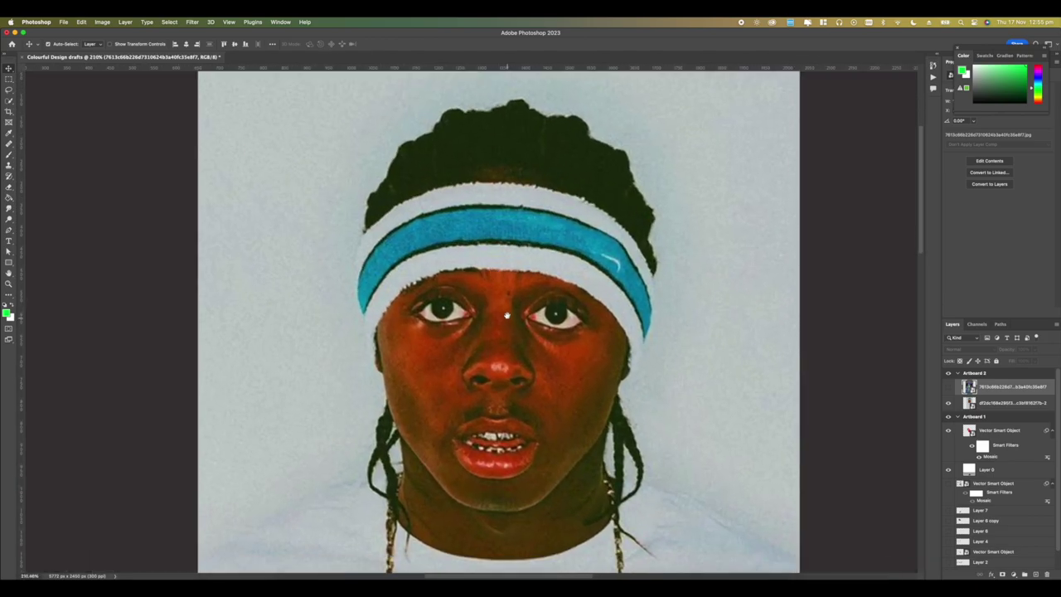
scroll(489, 265, down, 5)
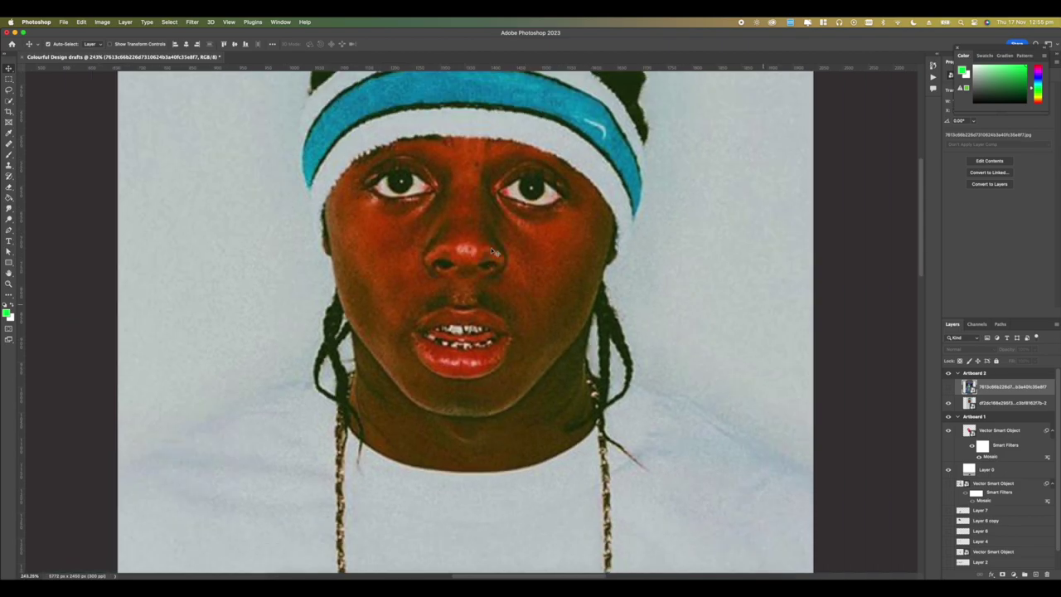
scroll(499, 258, up, 3)
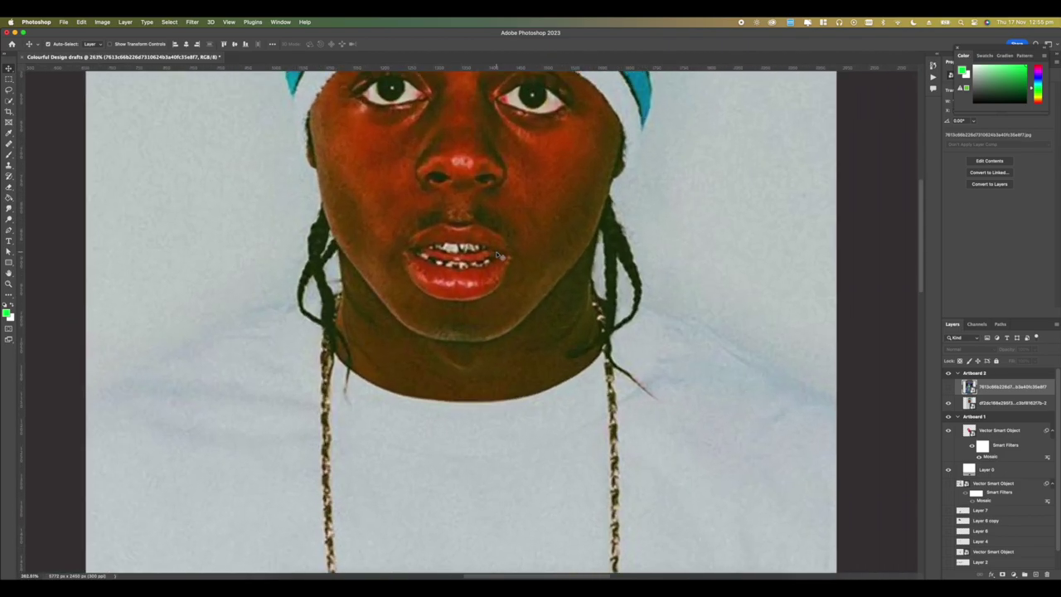
scroll(543, 234, down, 3)
scroll(530, 257, up, 5)
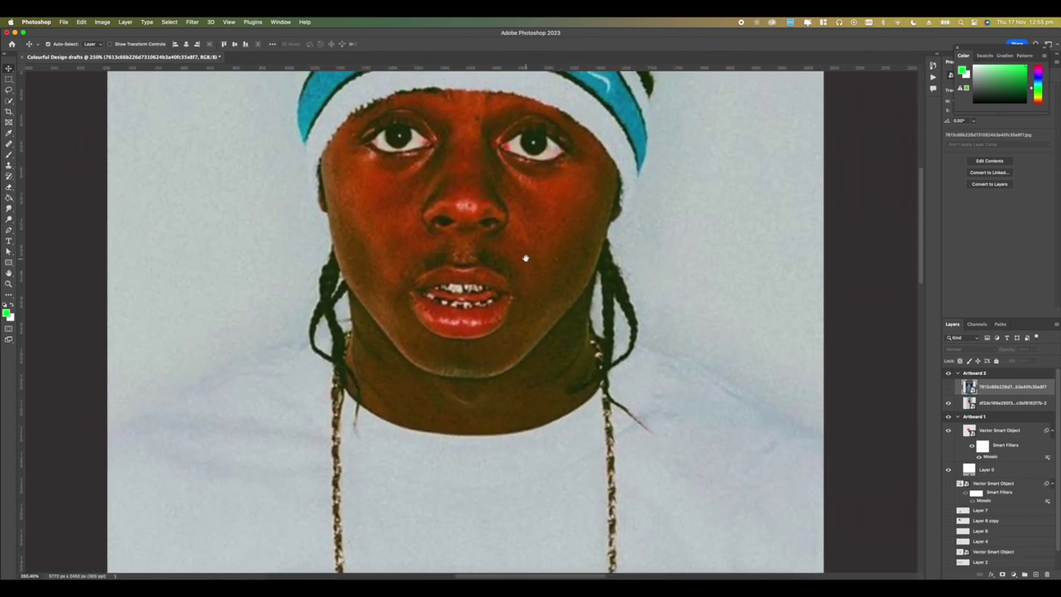
Step: Trace the outline of the neck, braids, face and headband with the Pen tool and turn the path into a selection
scroll(527, 261, up, 1)
scroll(525, 260, down, 4)
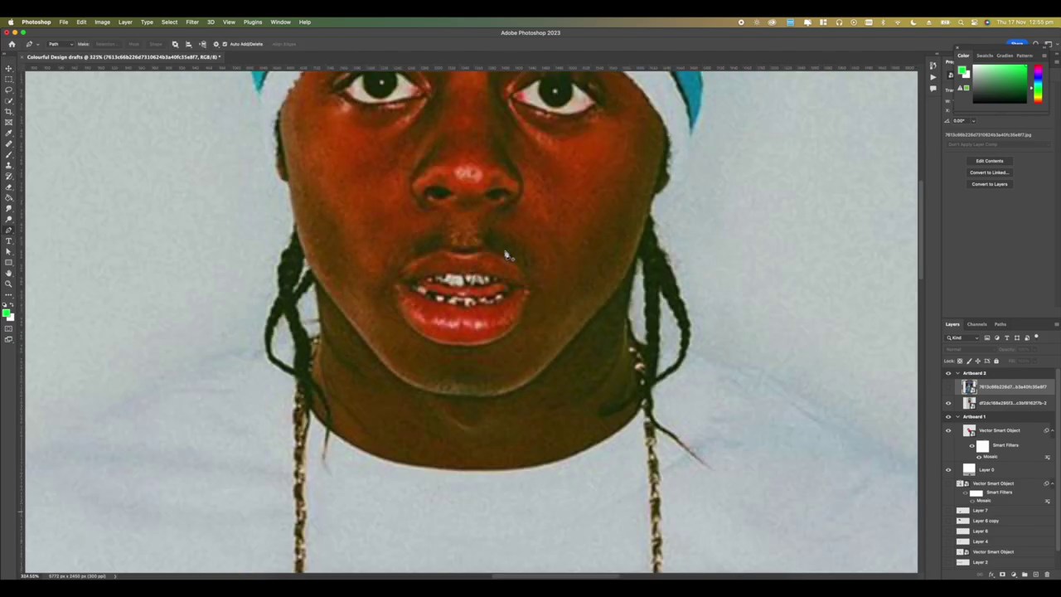
scroll(490, 274, up, 3)
scroll(489, 273, up, 3)
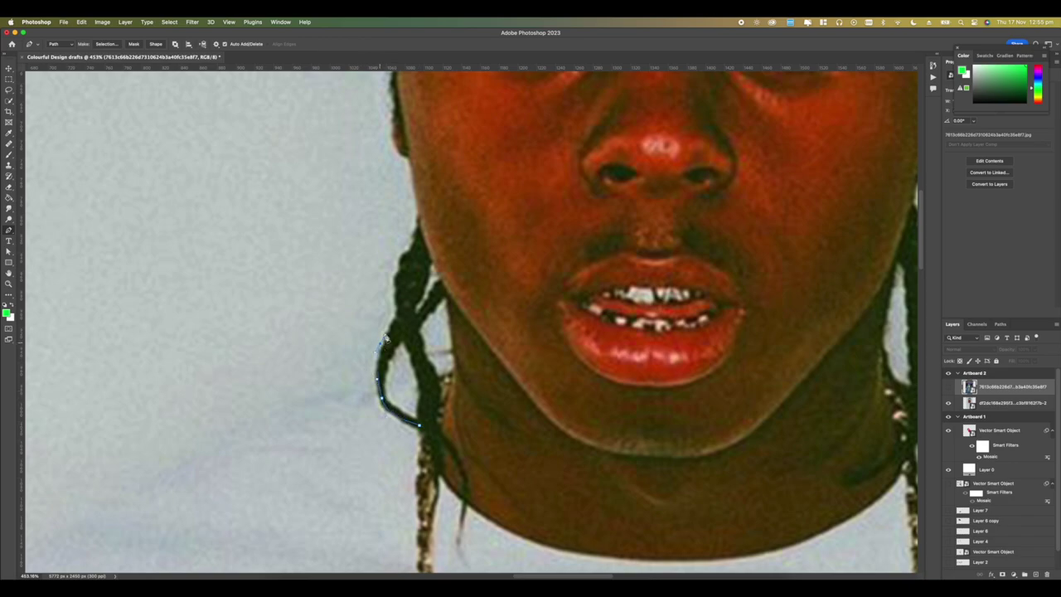
scroll(390, 332, up, 3)
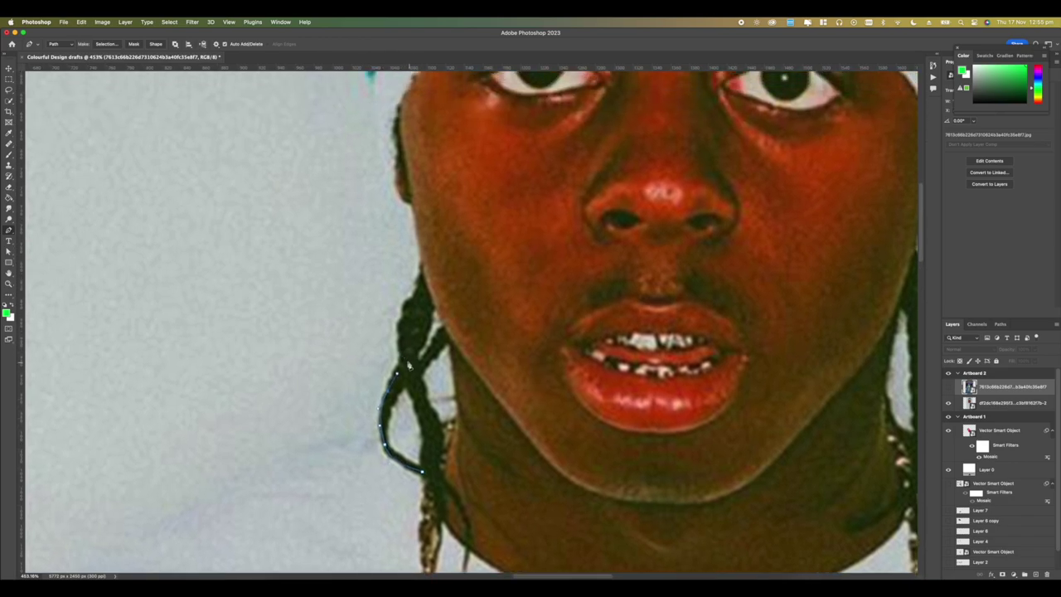
click(404, 359)
click(400, 322)
click(410, 297)
scroll(412, 234, up, 5)
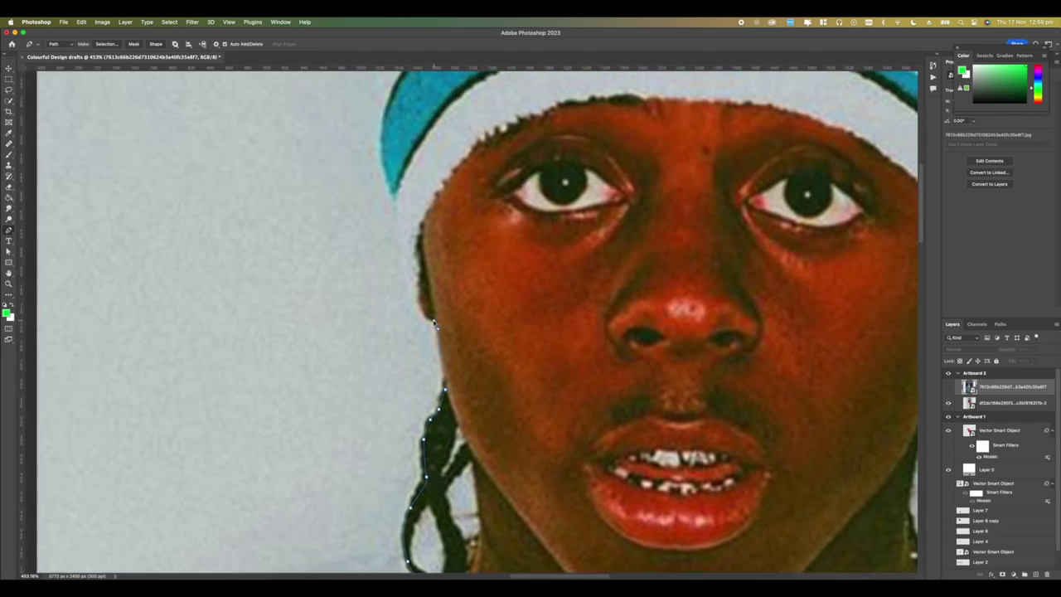
scroll(407, 264, up, 4)
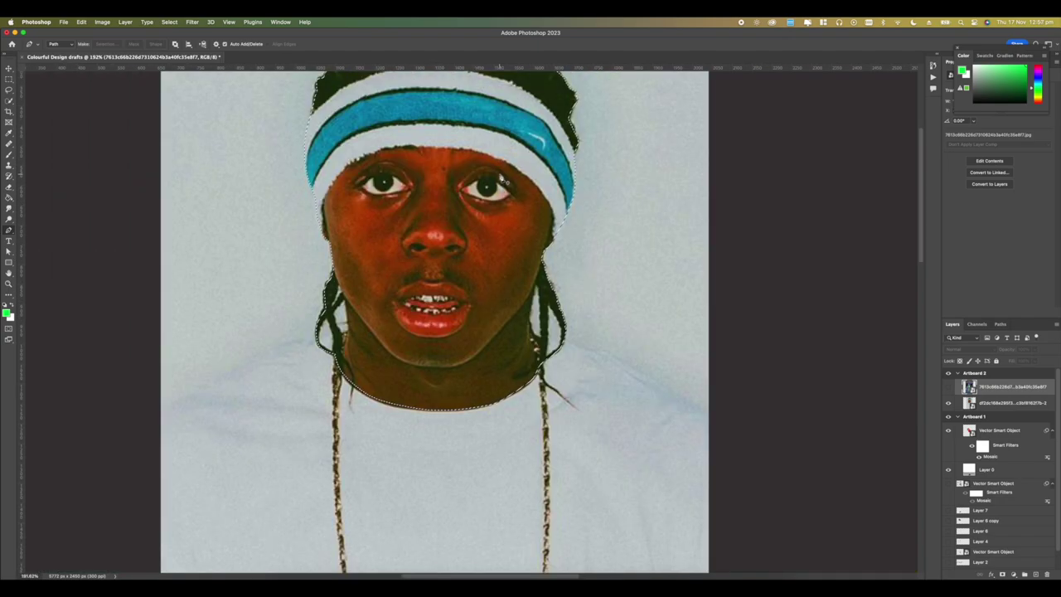
Step: Paint the background gaps between the braids out of the head selection in Quick Mask mode with a small black brush
key(q)
scroll(515, 226, down, 2)
scroll(516, 228, up, 4)
key(b)
scroll(523, 253, up, 5)
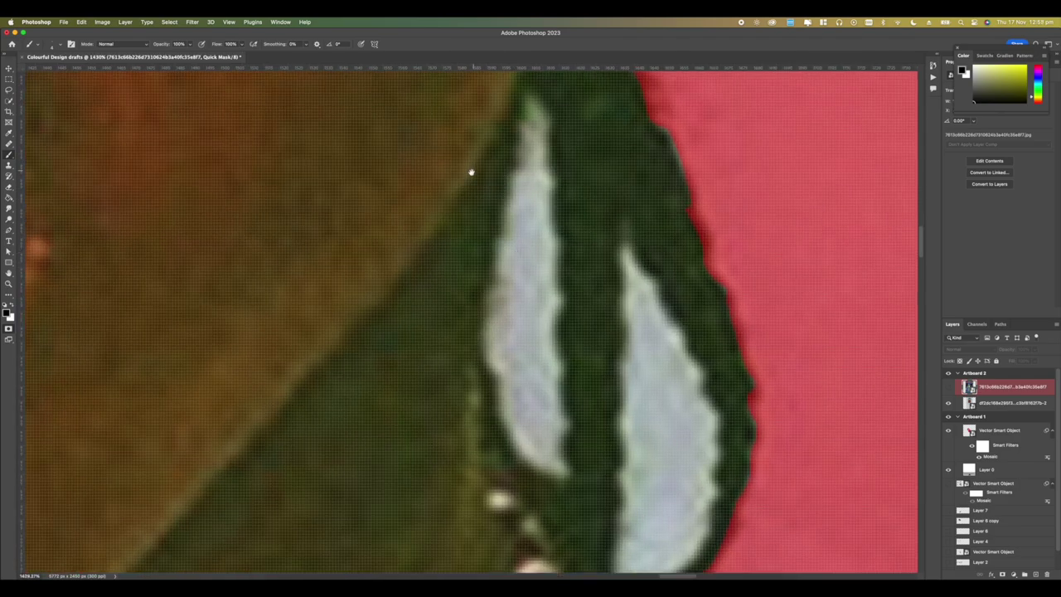
drag(471, 173, 443, 212)
drag(499, 132, 462, 402)
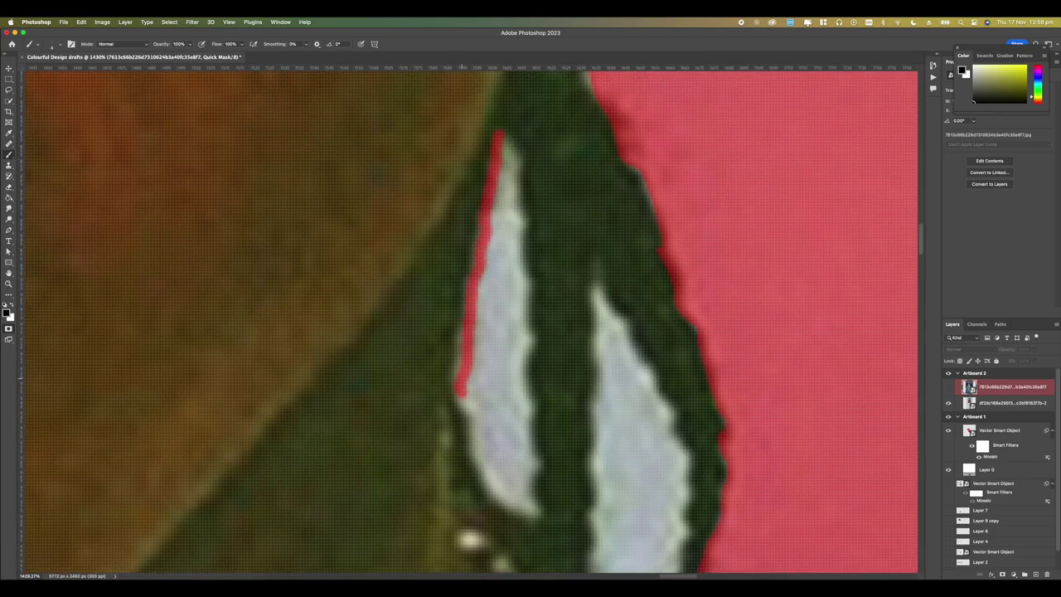
drag(463, 401, 468, 414)
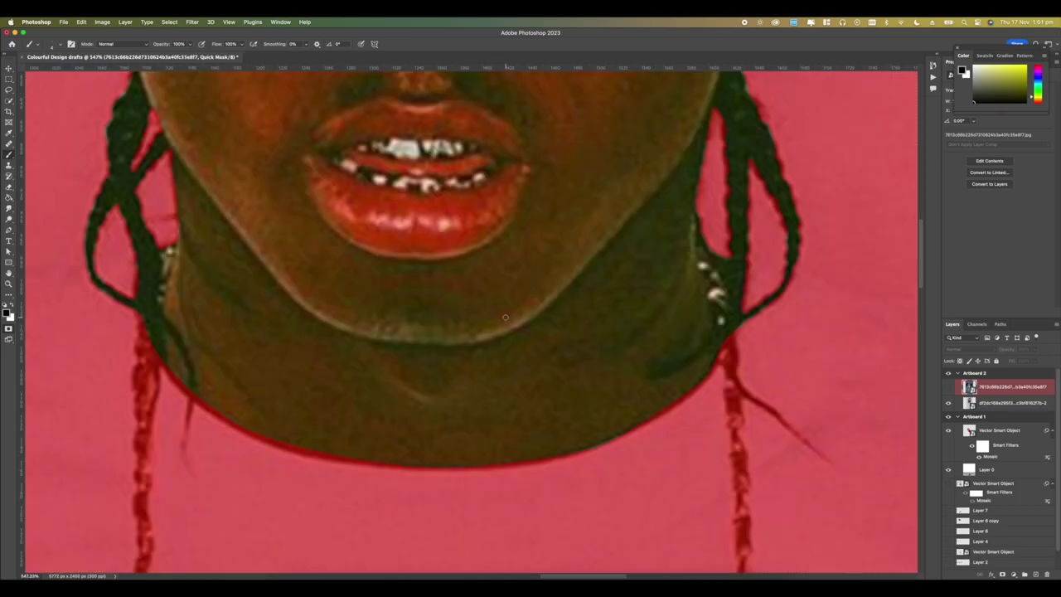
key(q)
scroll(464, 274, down, 5)
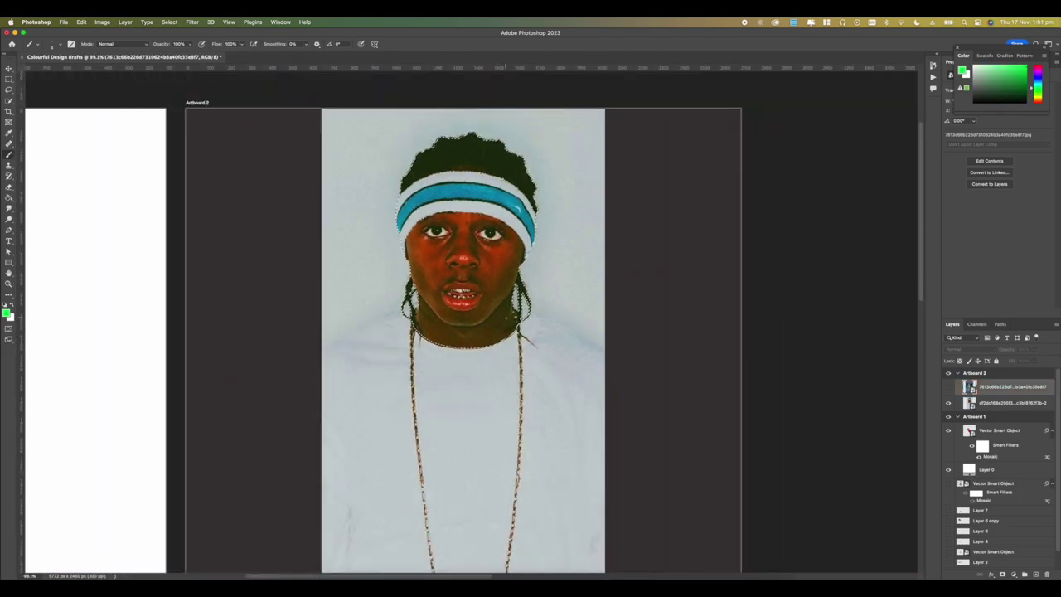
Step: Add a layer mask to the portrait layer from the head selection so only the head remains on Artboard 2
scroll(471, 320, down, 2)
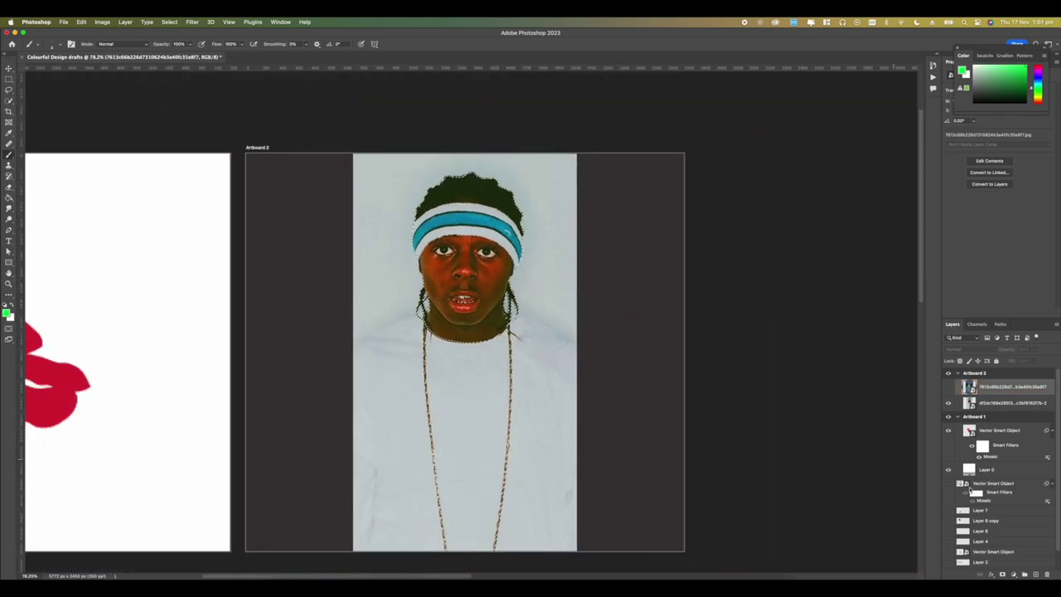
click(1007, 403)
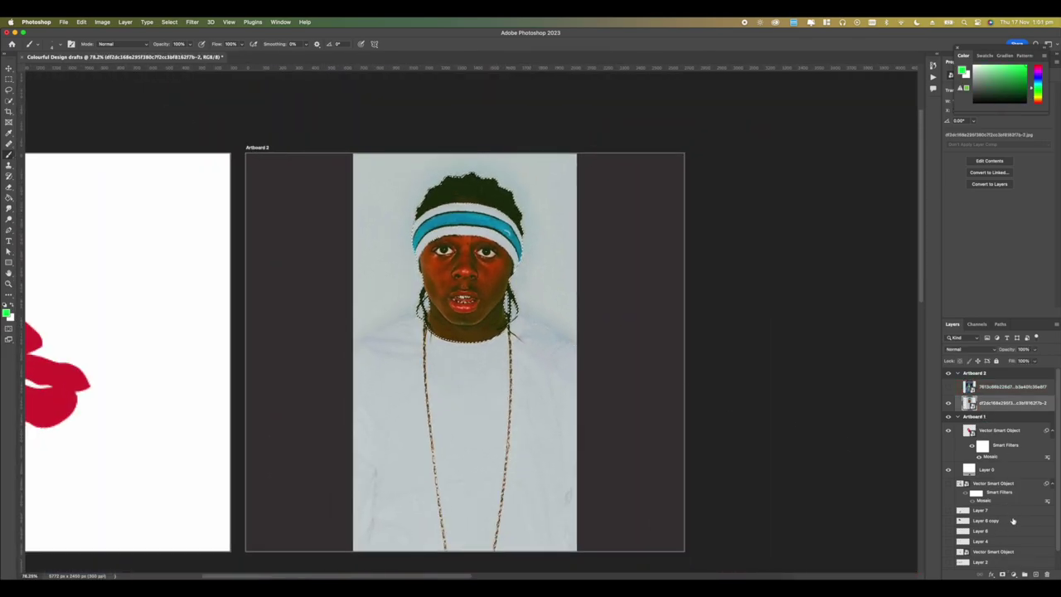
click(1002, 574)
scroll(476, 307, up, 2)
scroll(625, 350, down, 3)
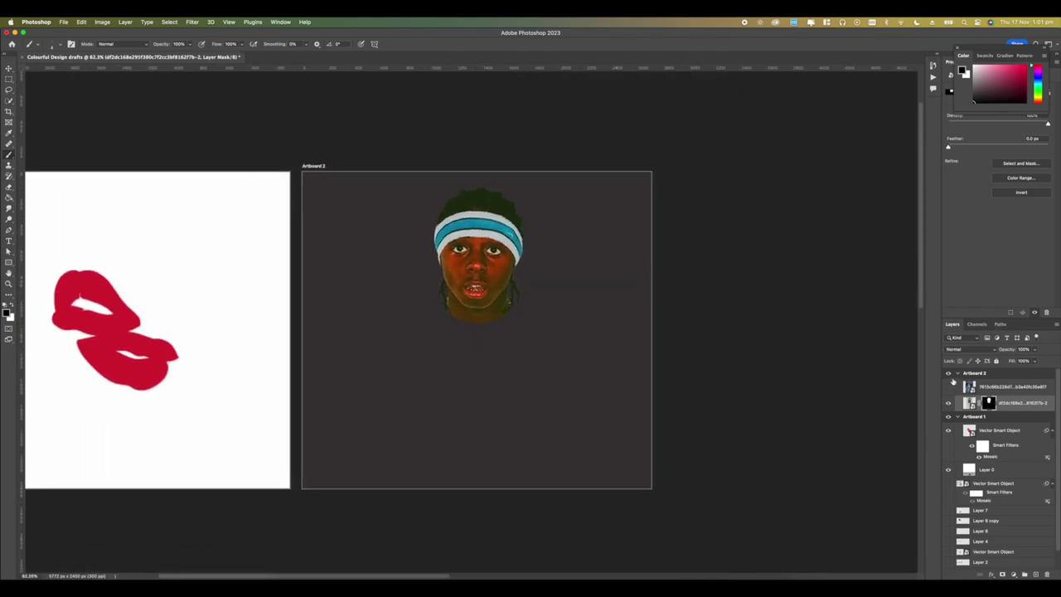
Step: Show the skeleton officer layer and trace the leftover poster background between the headset and the hanging chain with the Pen tool
click(949, 386)
click(988, 386)
scroll(531, 324, up, 10)
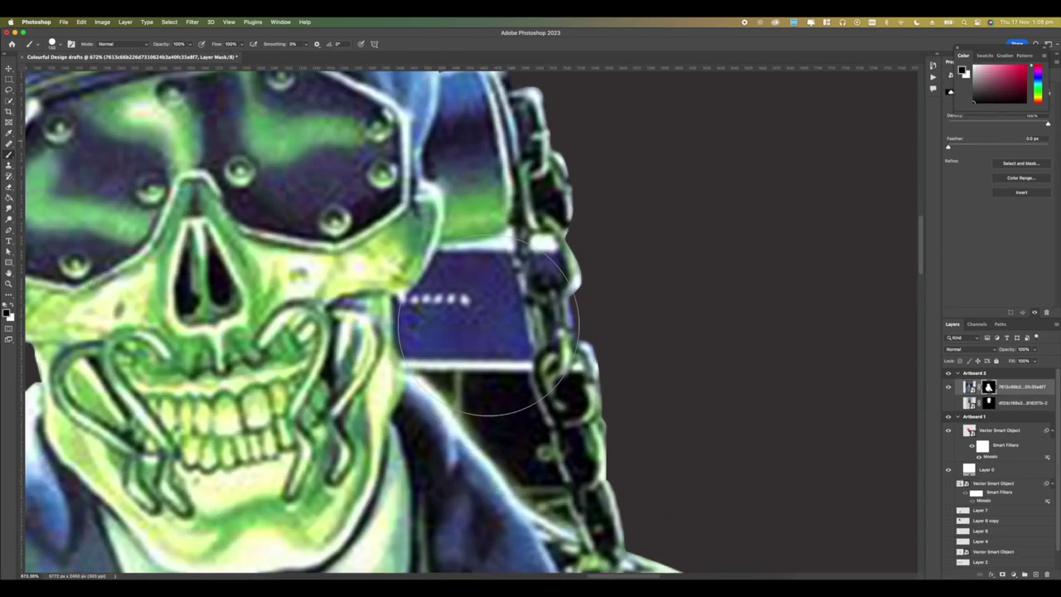
key(p)
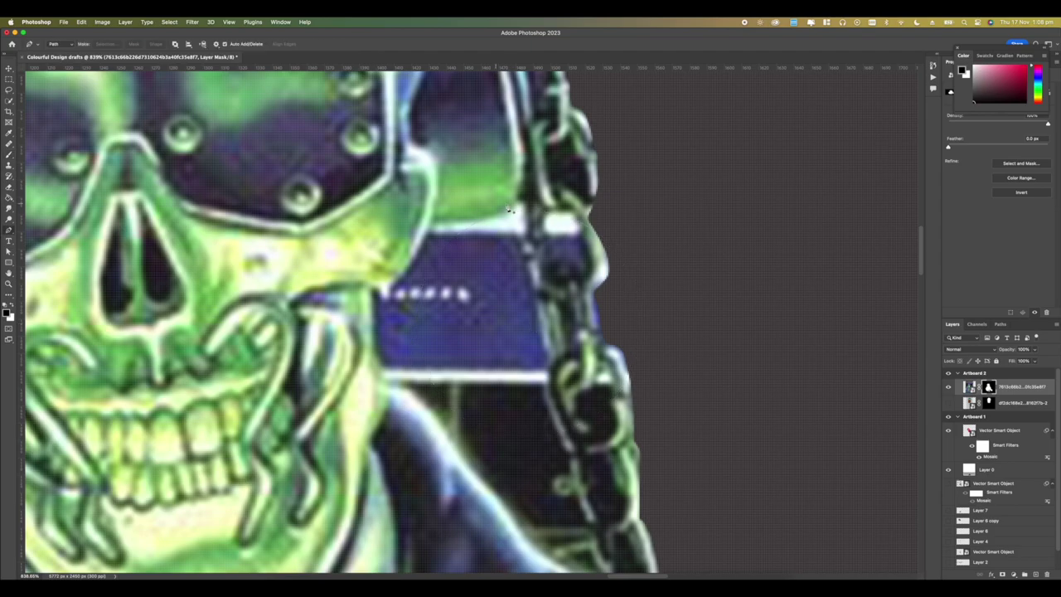
drag(522, 200, 511, 214)
click(512, 215)
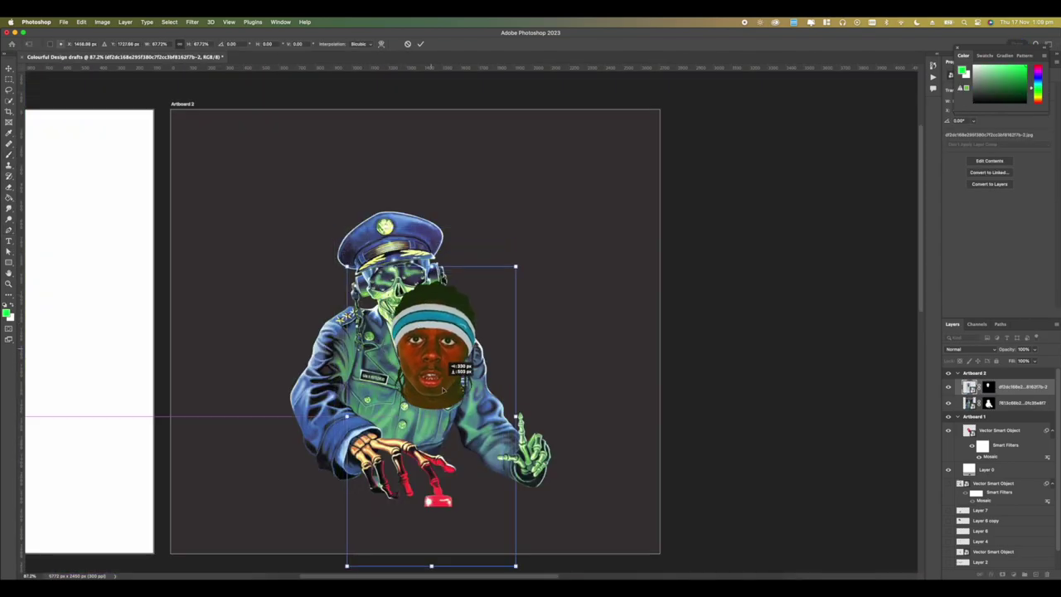
Step: Scale, tilt and position the cut-out head in front of the skeleton's chest, above the red button
drag(346, 268, 358, 321)
drag(521, 311, 605, 263)
drag(518, 346, 489, 396)
key(Return)
key(b)
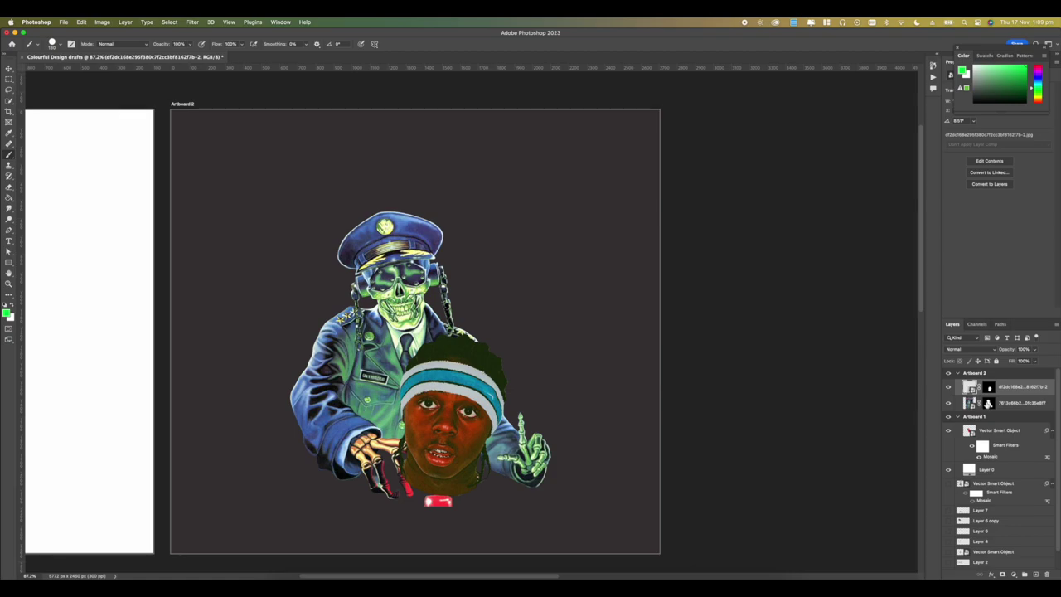
Step: Duplicate the skeleton officer layer and select the bony fingers and red button that overlap the face with Quick Selection
click(988, 403)
key(super+j)
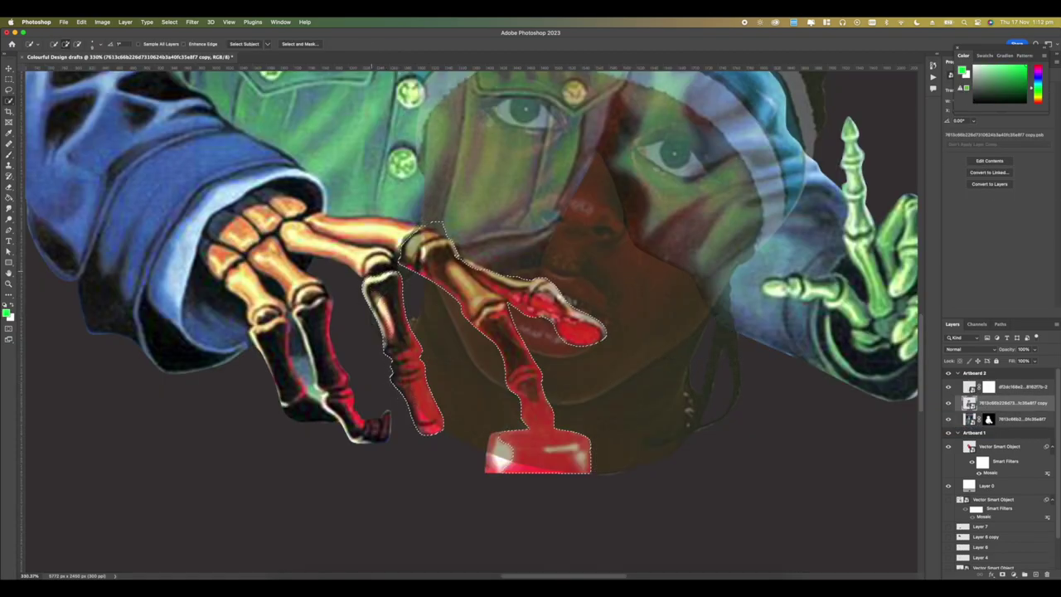
drag(371, 271, 394, 233)
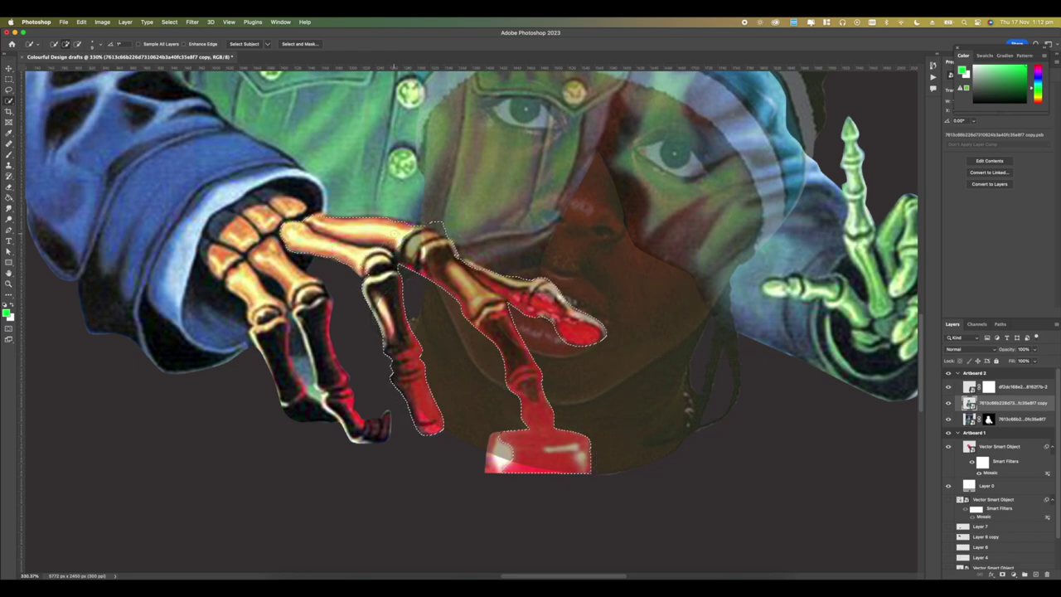
scroll(435, 243, down, 6)
scroll(435, 243, up, 3)
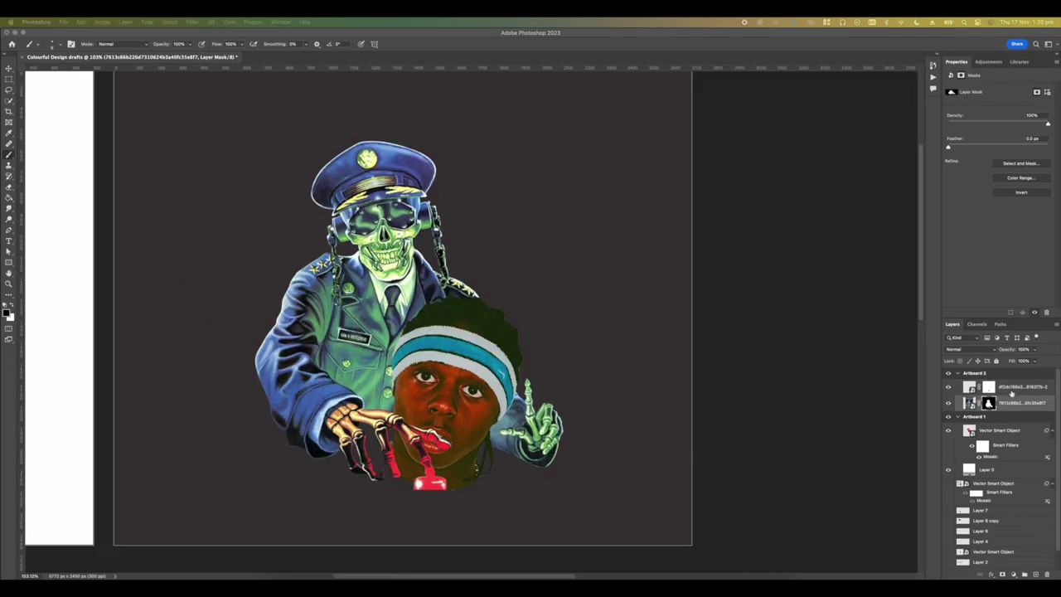
Step: Review the skeleton and head composite, switch to Notion and study the Thunderdome, Metallica shirt and layout sketch references
click(1011, 393)
scroll(497, 349, up, 4)
scroll(497, 348, down, 5)
scroll(559, 421, left, 1)
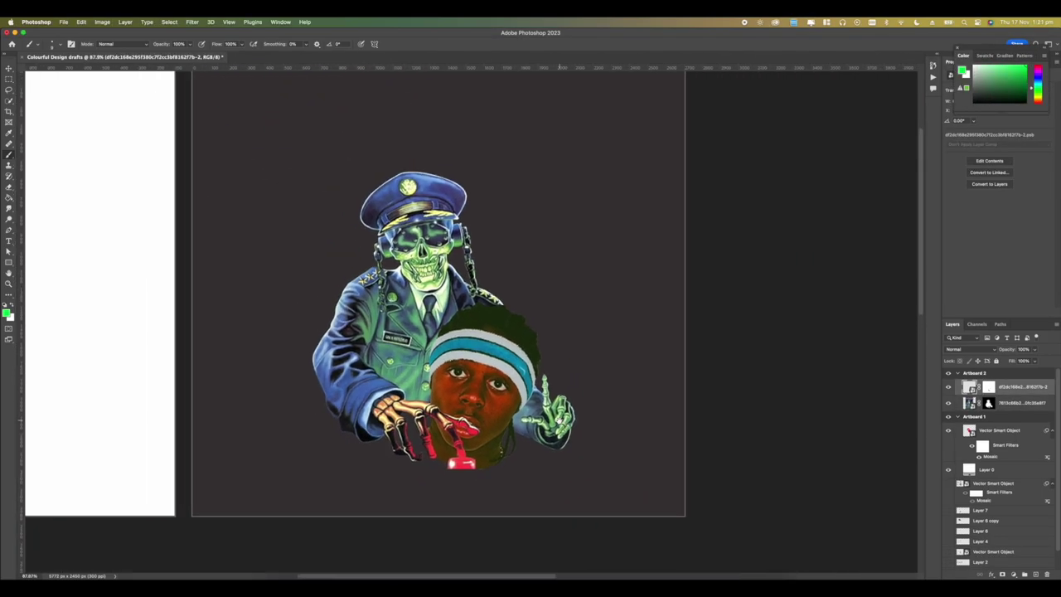
scroll(560, 421, up, 1)
click(532, 578)
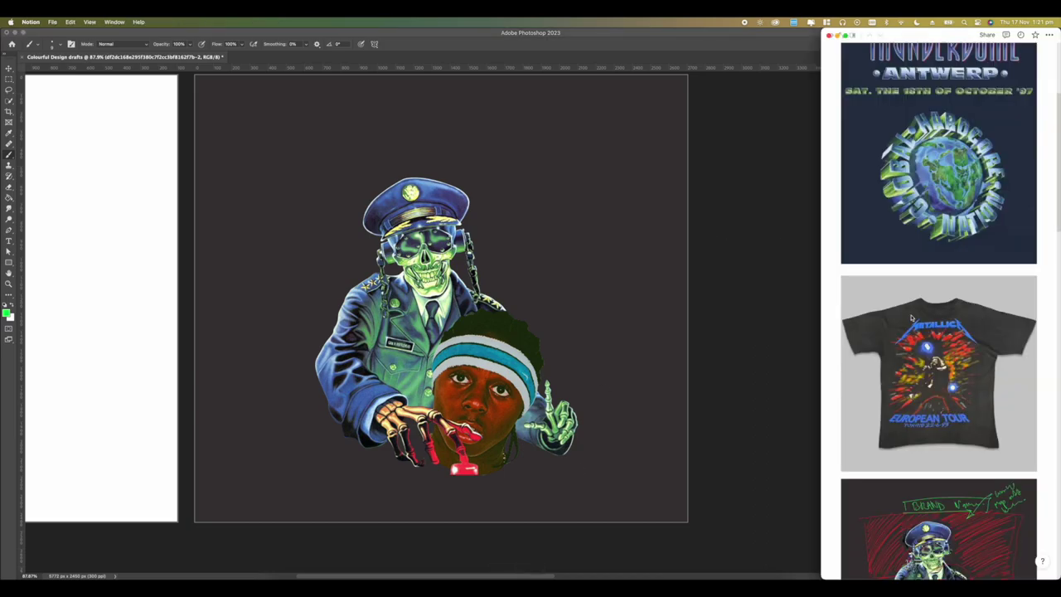
scroll(892, 383, up, 1)
scroll(892, 383, down, 5)
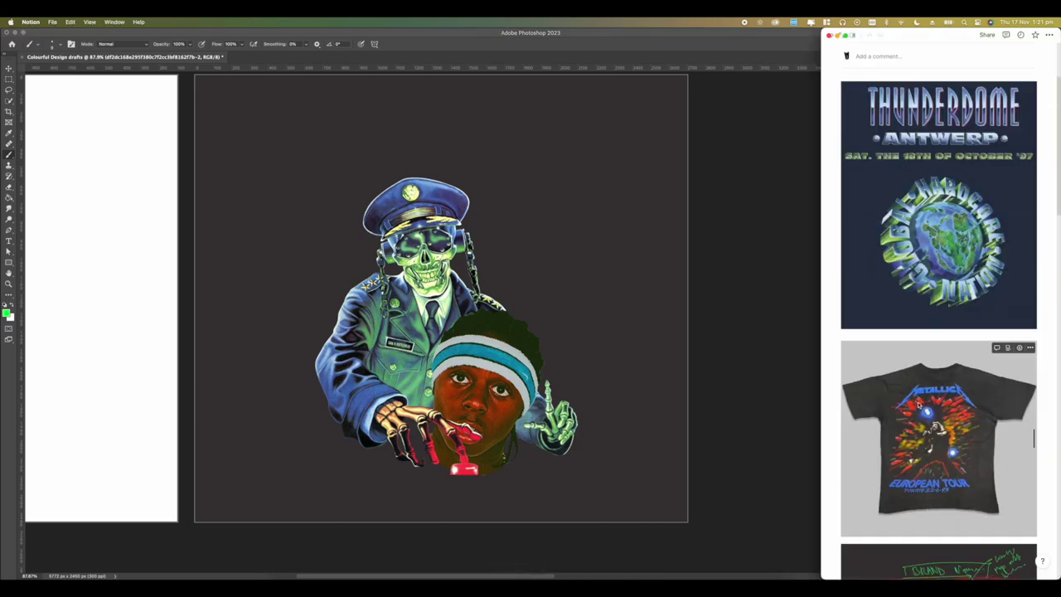
scroll(917, 359, up, 1)
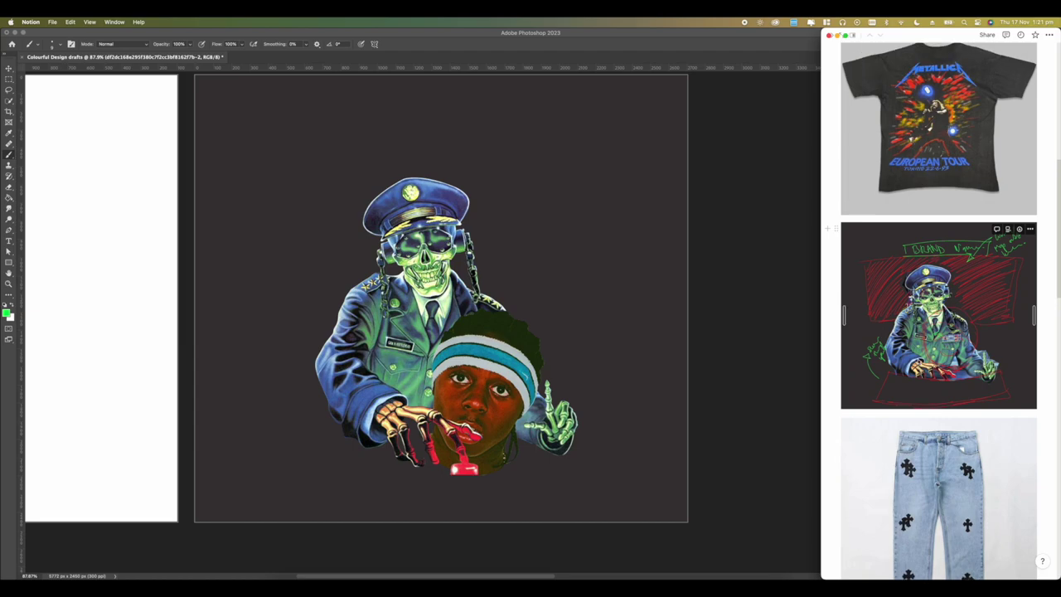
Step: Switch back to Photoshop and add a new layer beneath the skeleton officer layer on Artboard 2
click(618, 383)
click(1006, 403)
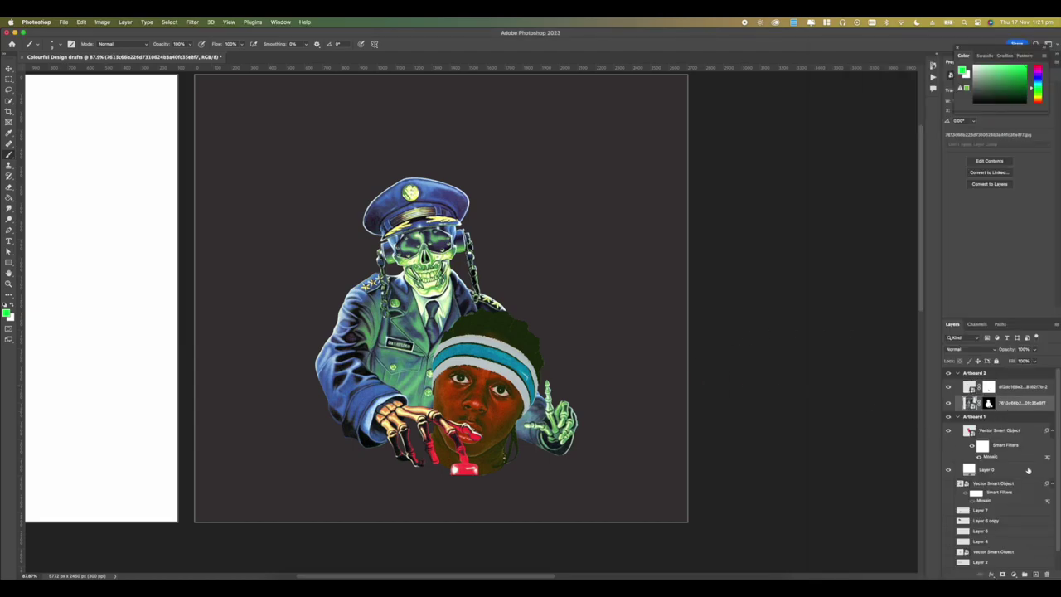
click(1035, 574)
drag(993, 404, 995, 427)
scroll(611, 412, down, 2)
scroll(610, 414, up, 3)
scroll(610, 414, up, 1)
key(l)
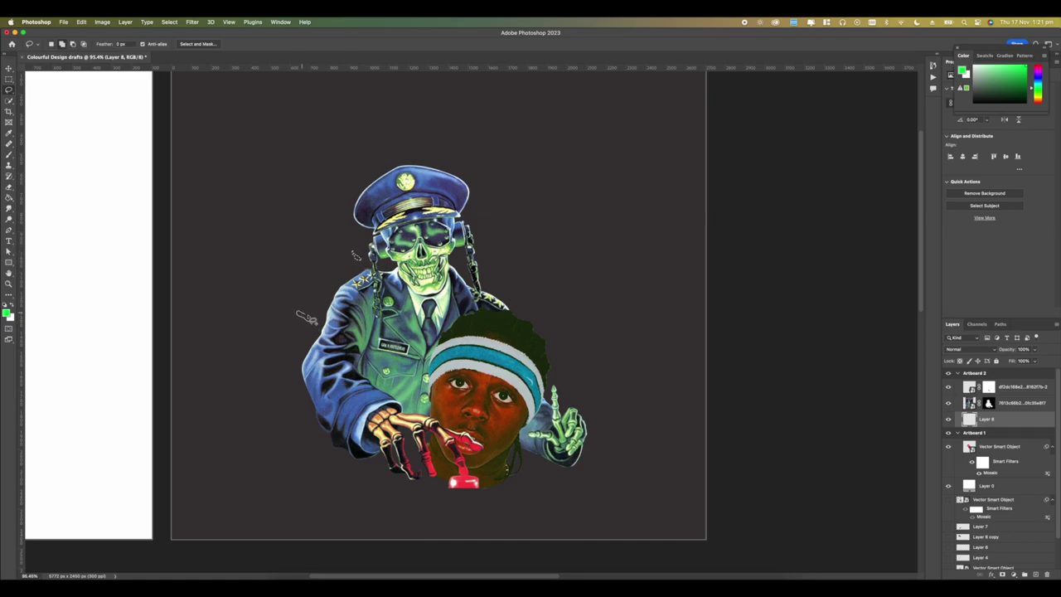
Step: Lasso freehand splatter streaks and droplets radiating outward around the skeleton and head, adding each shape to the selection
drag(315, 326, 313, 323)
mouse_move(494, 258)
mouse_down()
mouse_move(518, 228)
mouse_move(502, 272)
mouse_move(494, 259)
mouse_up()
mouse_move(536, 314)
mouse_down()
mouse_move(545, 302)
mouse_move(530, 313)
mouse_up()
mouse_move(568, 380)
mouse_down()
mouse_move(600, 375)
mouse_move(559, 381)
mouse_up()
mouse_move(296, 426)
mouse_down()
mouse_move(273, 441)
mouse_move(298, 440)
mouse_move(304, 426)
mouse_up()
mouse_move(341, 274)
mouse_down()
mouse_move(299, 240)
mouse_move(296, 218)
mouse_move(326, 290)
mouse_up()
drag(298, 204, 302, 217)
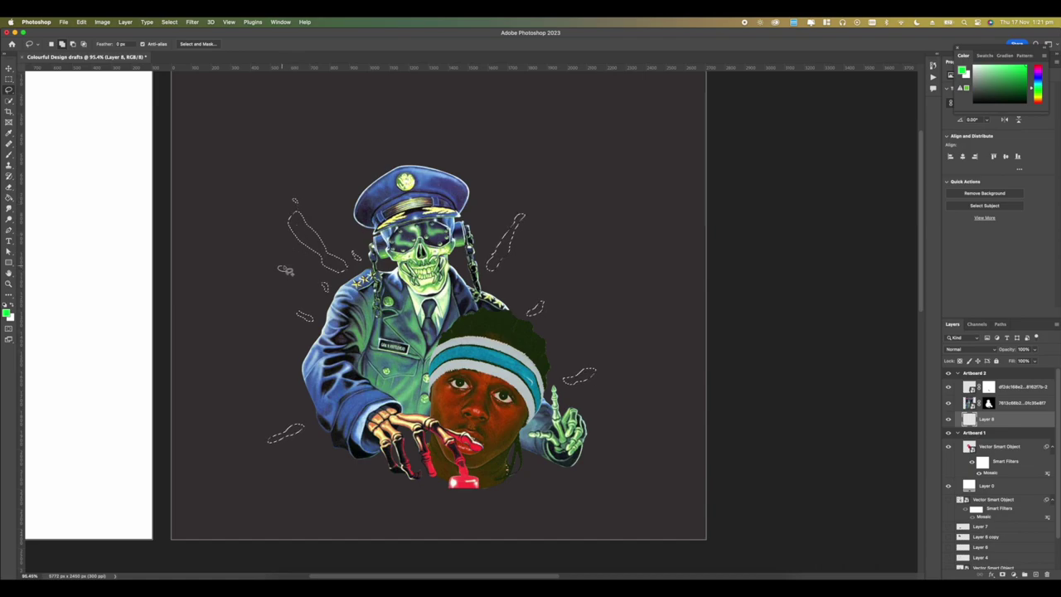
drag(290, 276, 289, 277)
mouse_move(297, 350)
mouse_down()
mouse_move(266, 328)
mouse_move(300, 351)
mouse_up()
mouse_move(295, 396)
mouse_down()
mouse_move(273, 421)
mouse_move(257, 413)
mouse_move(292, 396)
mouse_up()
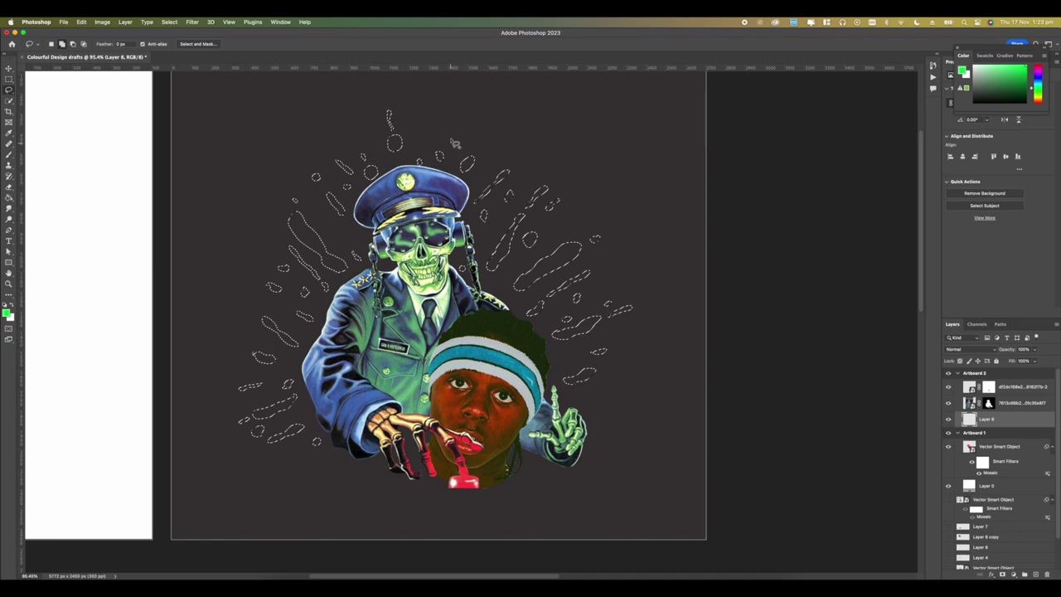
drag(454, 142, 458, 160)
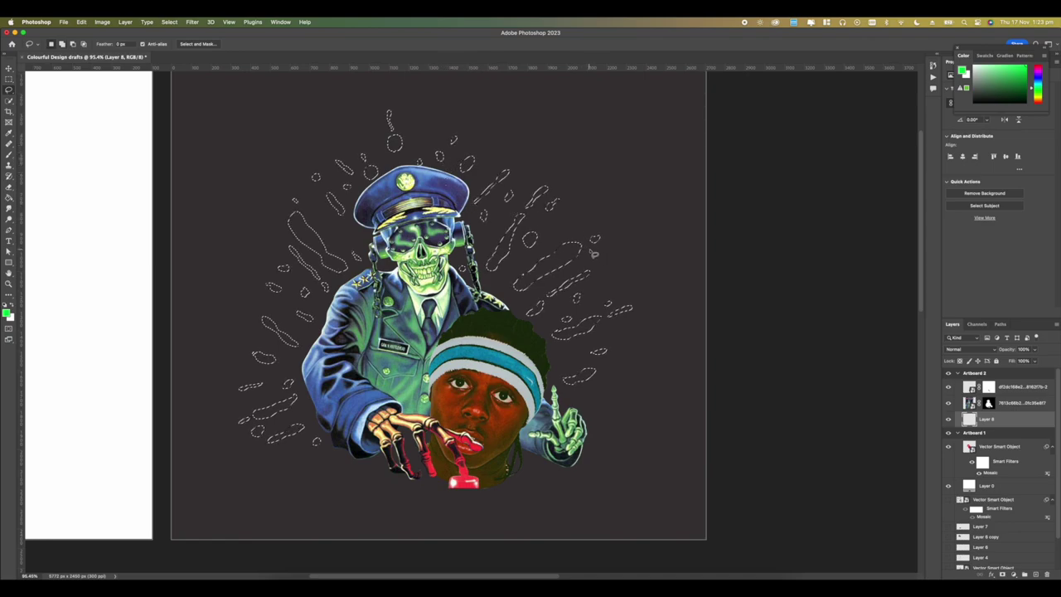
Step: Fill the selected splatter shapes with bright green and deselect them
key(g)
click(543, 281)
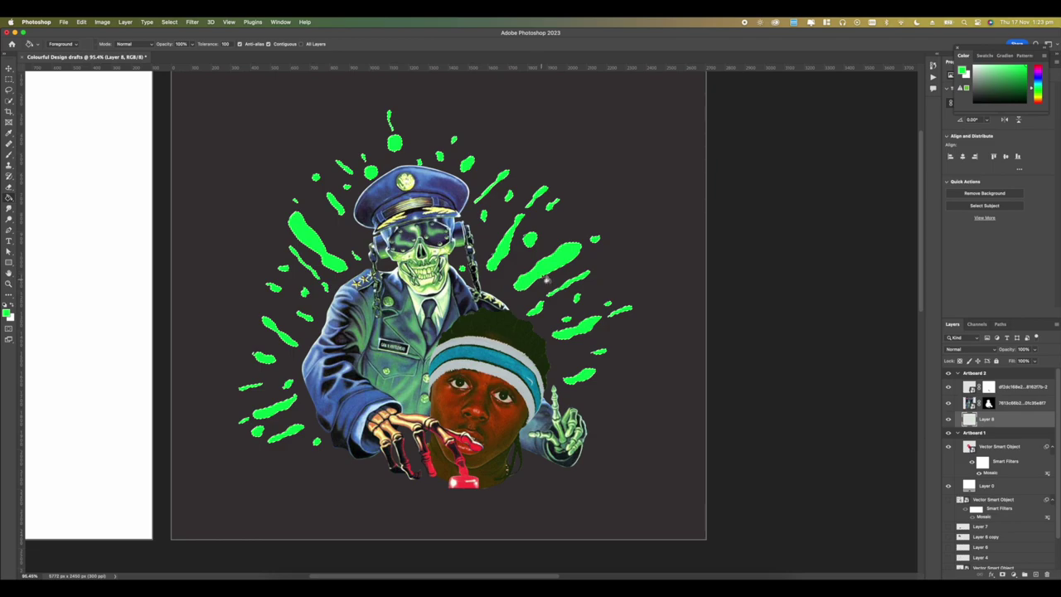
key(super+d)
Step: Inspect the green splatter up close and compare it with the Metallica shirt and layout sketch in Notion
key(super+minus)
key(super+minus)
key(super+minus)
key(super+minus)
key(super+minus)
scroll(455, 243, up, 5)
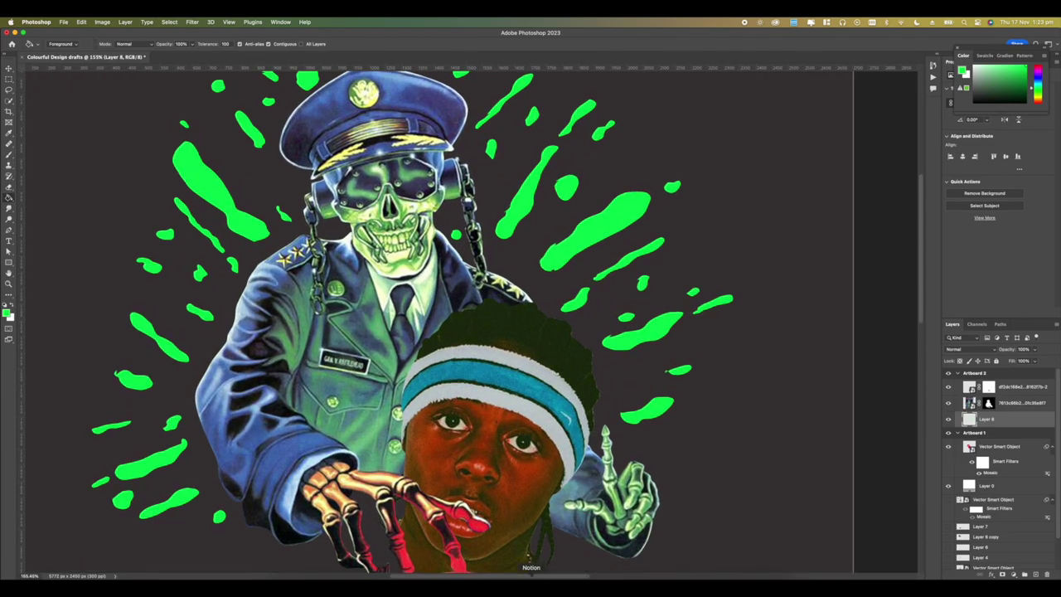
click(531, 580)
scroll(938, 365, up, 2)
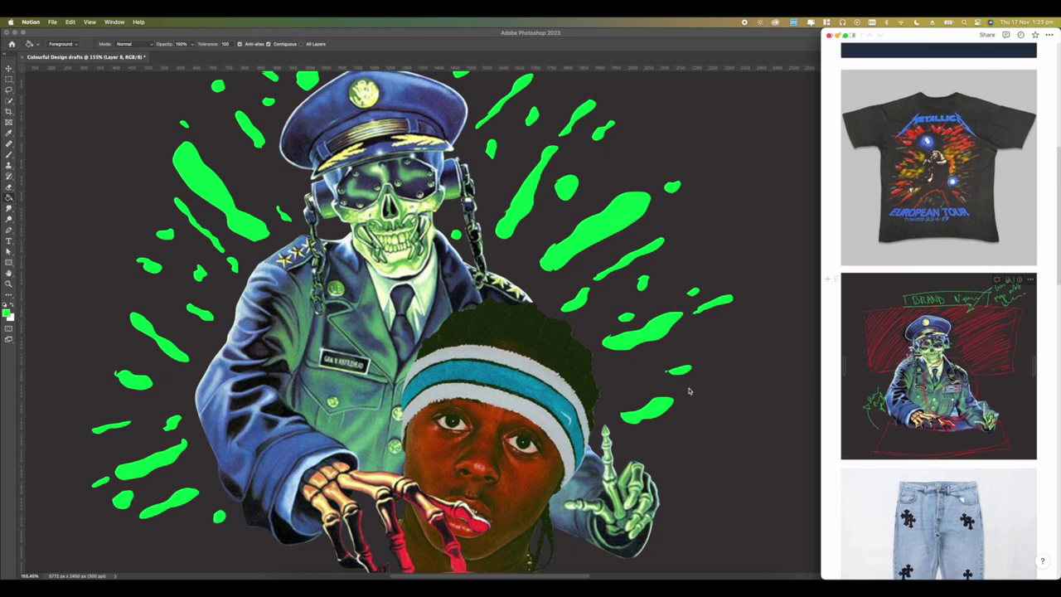
click(602, 374)
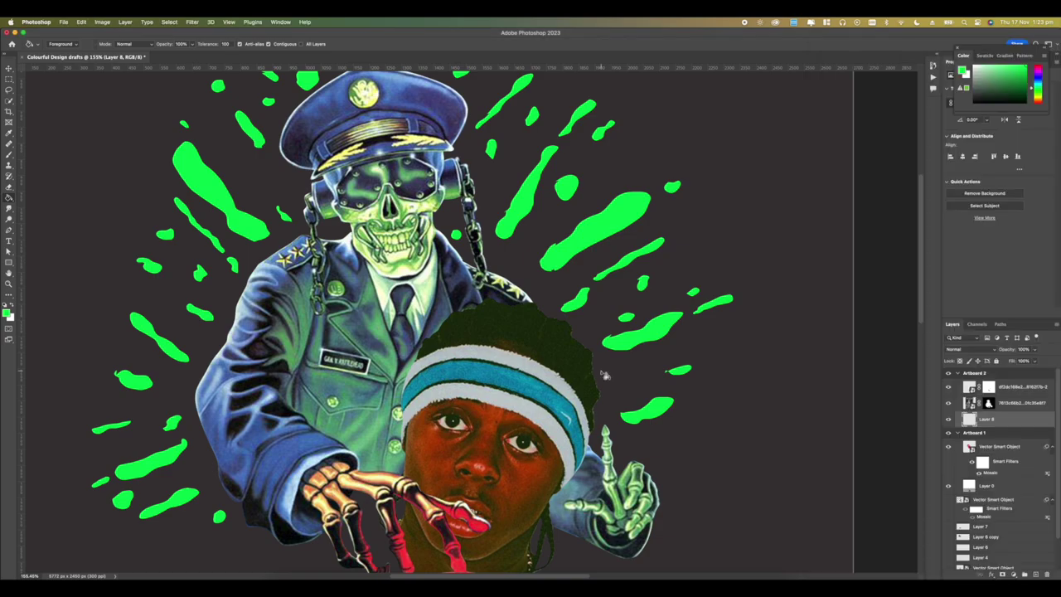
scroll(501, 342, down, 8)
scroll(733, 371, up, 4)
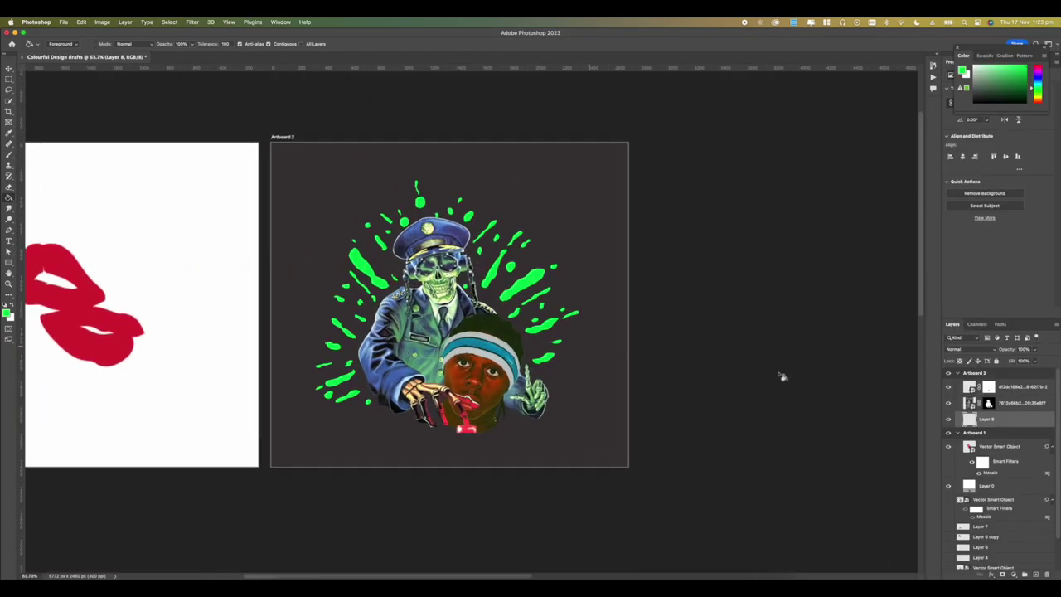
Step: Add a new layer directly beneath the green splatter layer on Artboard 2 and choose the Lasso tool
click(1035, 574)
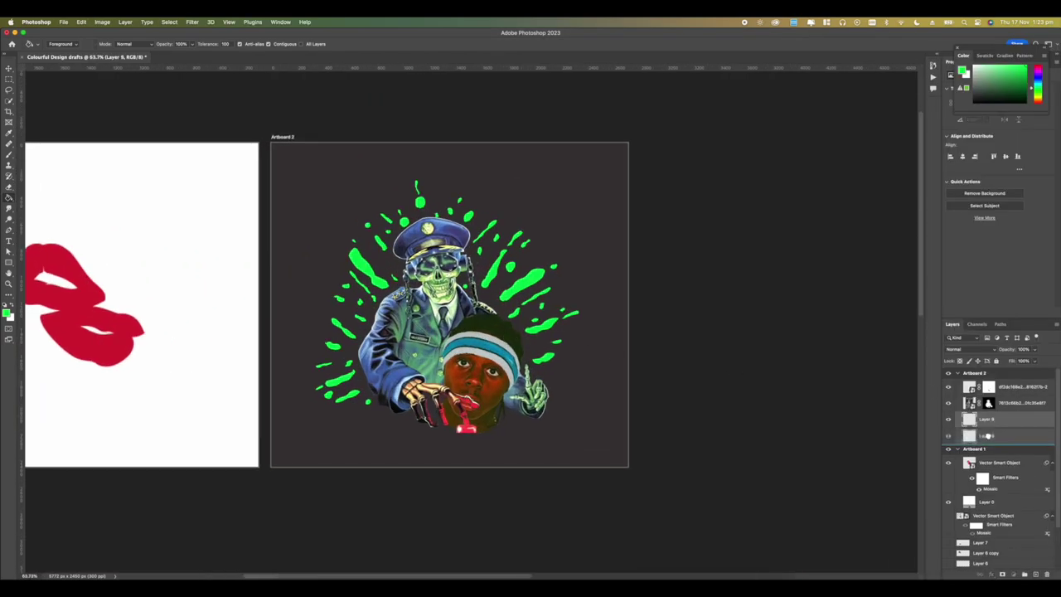
scroll(385, 382, up, 4)
scroll(384, 380, down, 3)
key(l)
mouse_move(518, 211)
mouse_down()
mouse_move(588, 219)
mouse_move(545, 205)
mouse_move(485, 252)
mouse_move(476, 294)
mouse_move(447, 312)
mouse_up()
scroll(588, 218, left, 1)
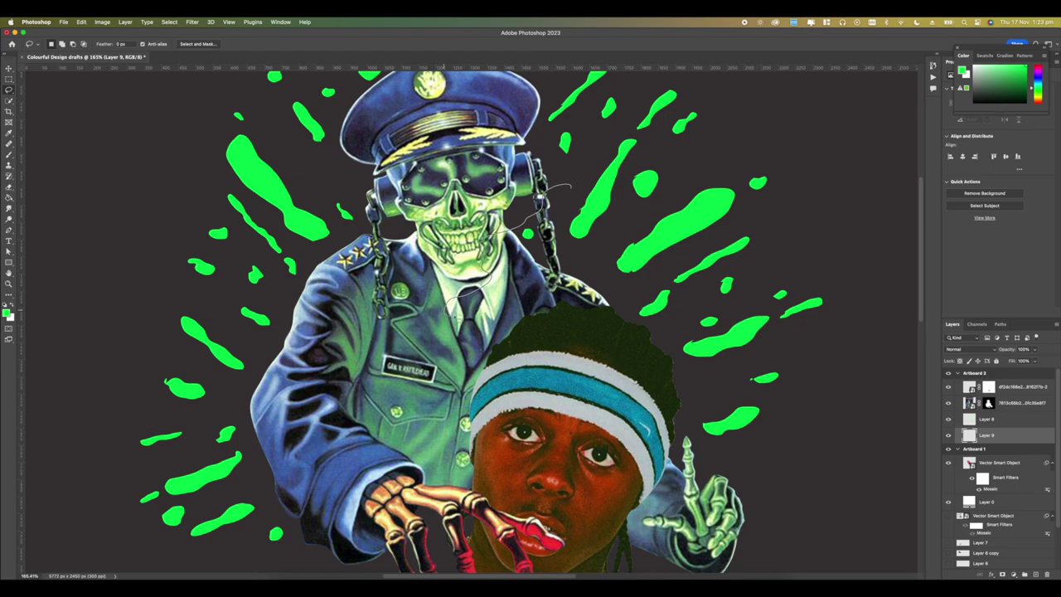
mouse_move(524, 312)
mouse_down()
mouse_move(581, 334)
mouse_move(639, 308)
mouse_move(706, 303)
mouse_move(699, 246)
mouse_move(712, 202)
mouse_up()
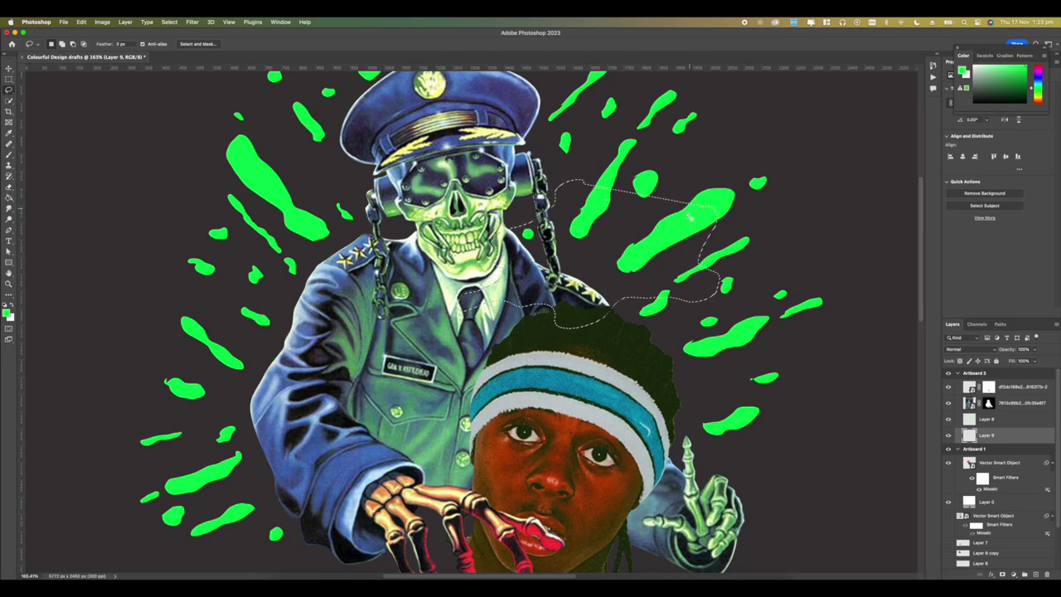
key(super+d)
Step: Lasso large rounded paint blobs behind the skeleton's shoulders and fill them with red on the new layer
mouse_move(591, 196)
mouse_down()
mouse_move(506, 237)
mouse_move(456, 306)
mouse_up()
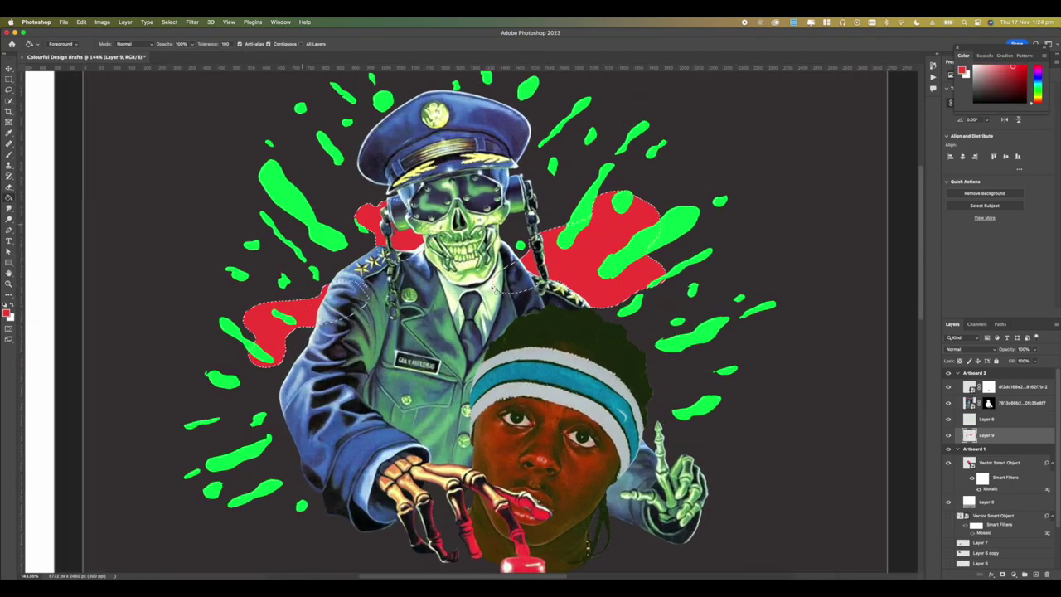
scroll(495, 289, down, 6)
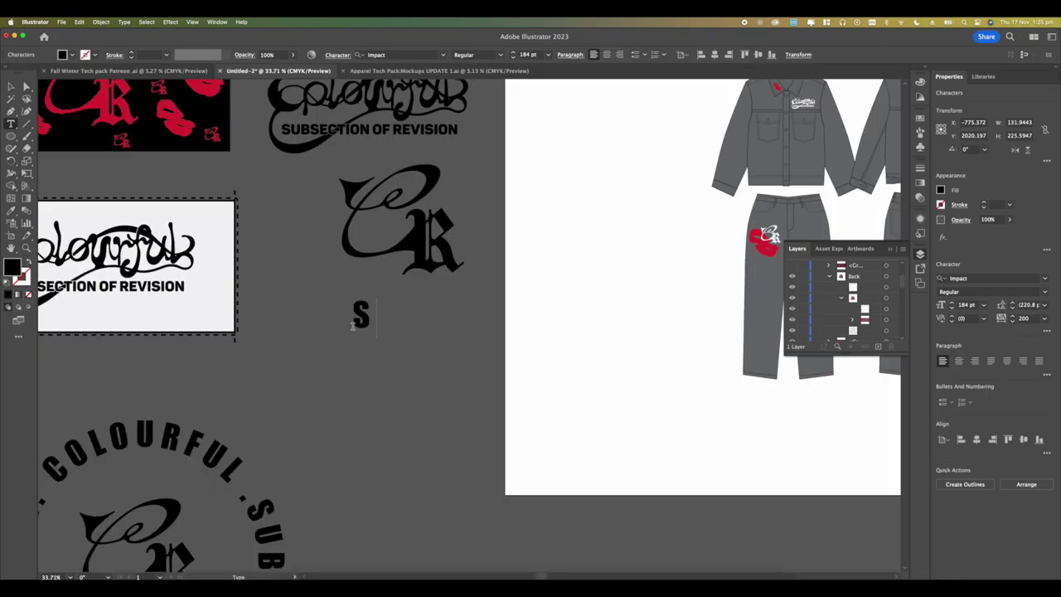
Step: Switch to Illustrator and add the text "SAVE THE YOUTH" in Impact Regular on the pasteboard below the CR monogram
key(BackSpace)
text(SAVE )
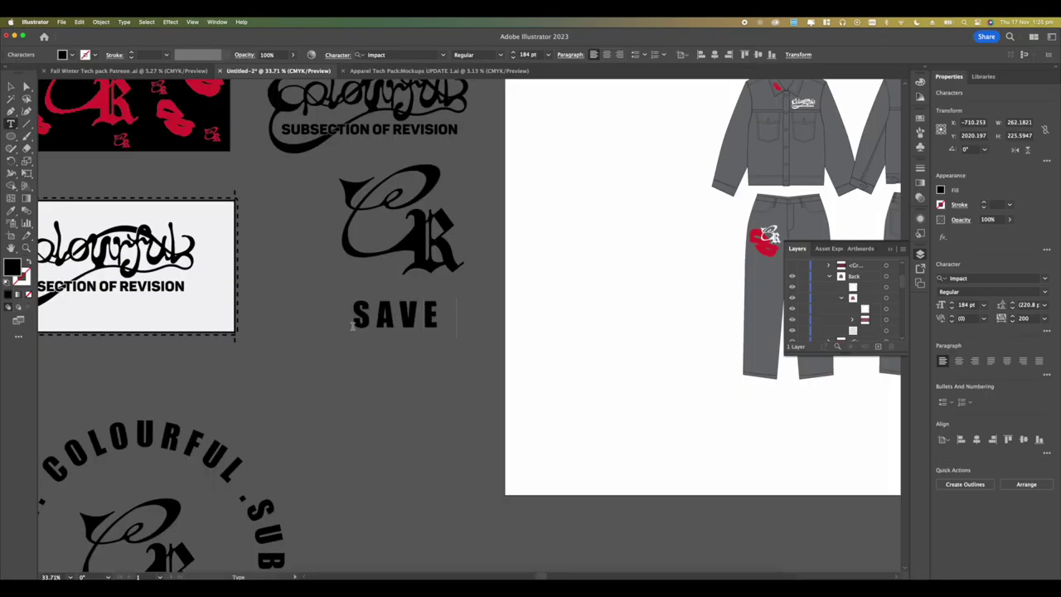
text(THE YOUTH)
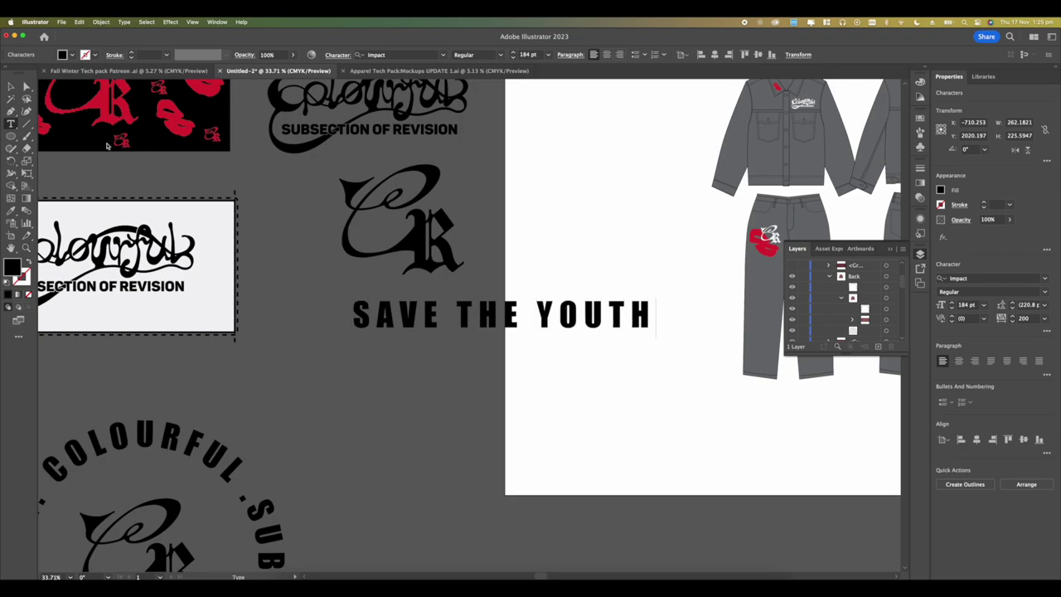
click(11, 87)
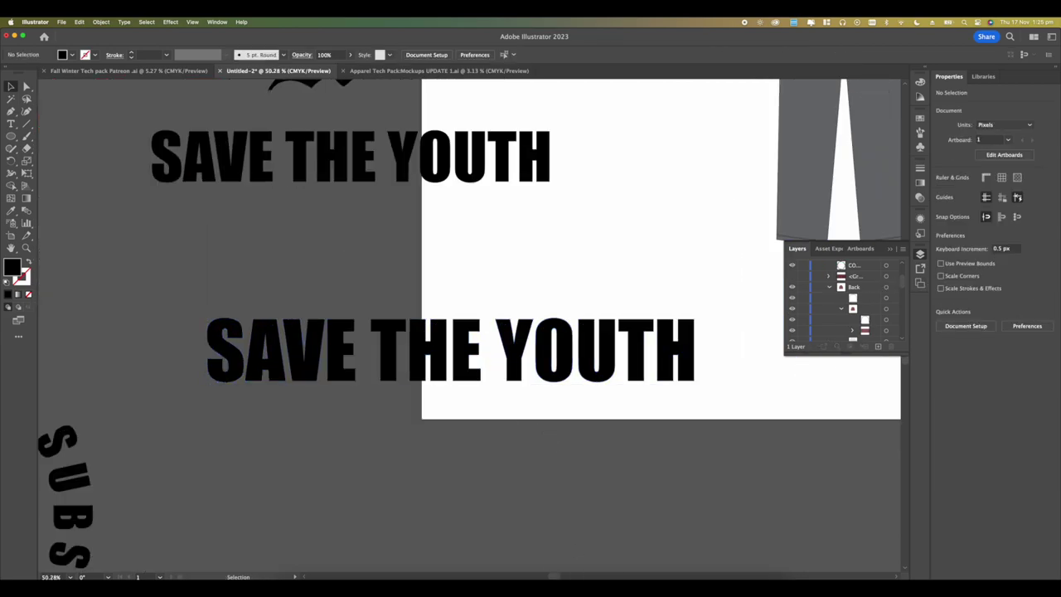
Step: Switch back to Photoshop and place the "SAVE THE YOUTH" lettering across Artboard 2 as a vector smart object above the artwork
click(581, 584)
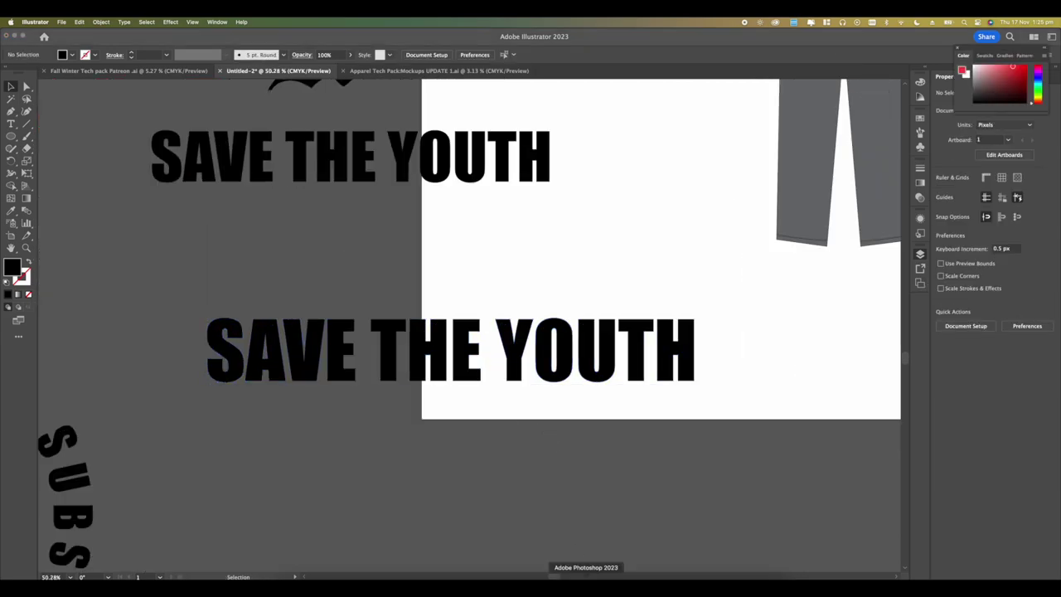
scroll(547, 443, down, 4)
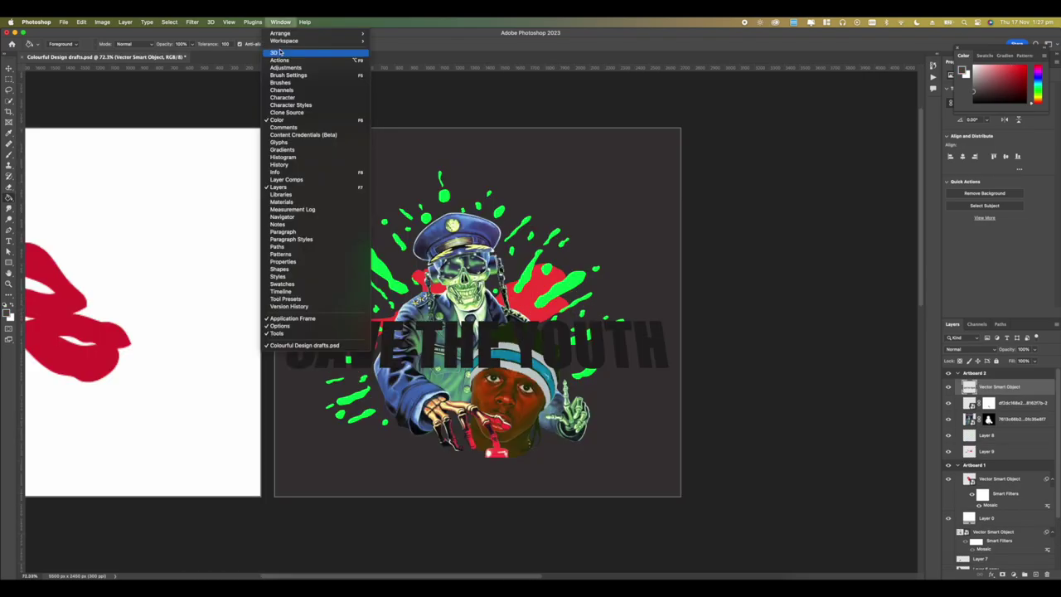
Step: Switch to the 3D workspace and create a 3D Extrusion from the "SAVE THE YOUTH" layer
mouse_move(282, 41)
click(387, 46)
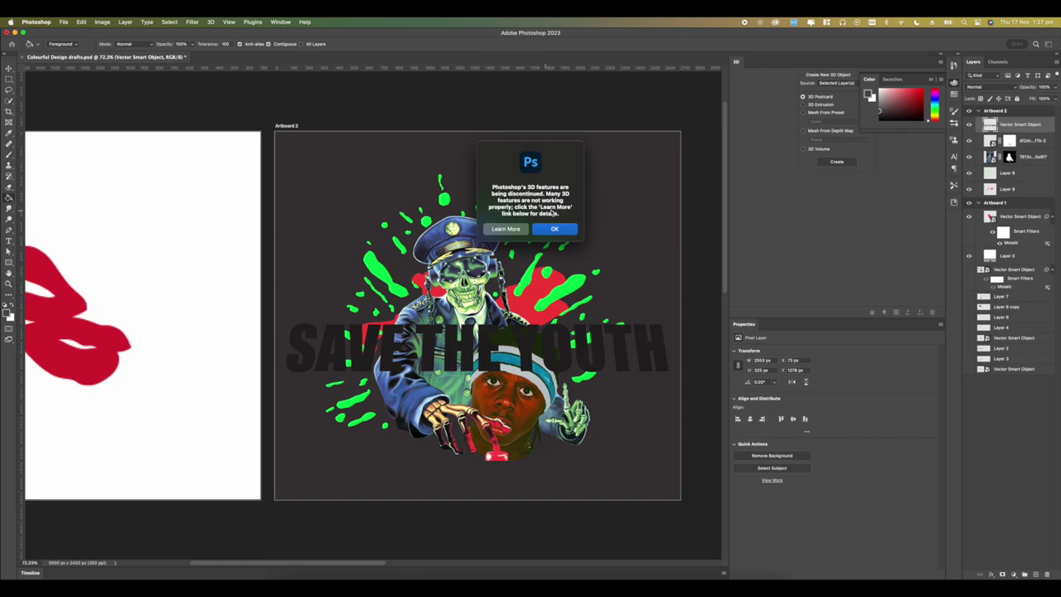
click(555, 229)
scroll(611, 195, up, 5)
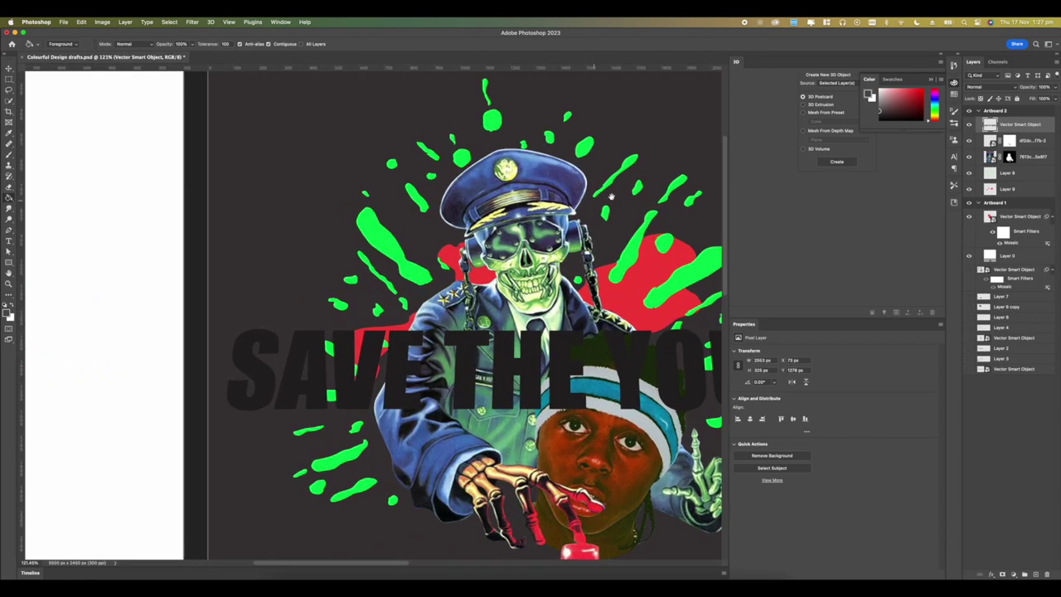
scroll(611, 195, right, 5)
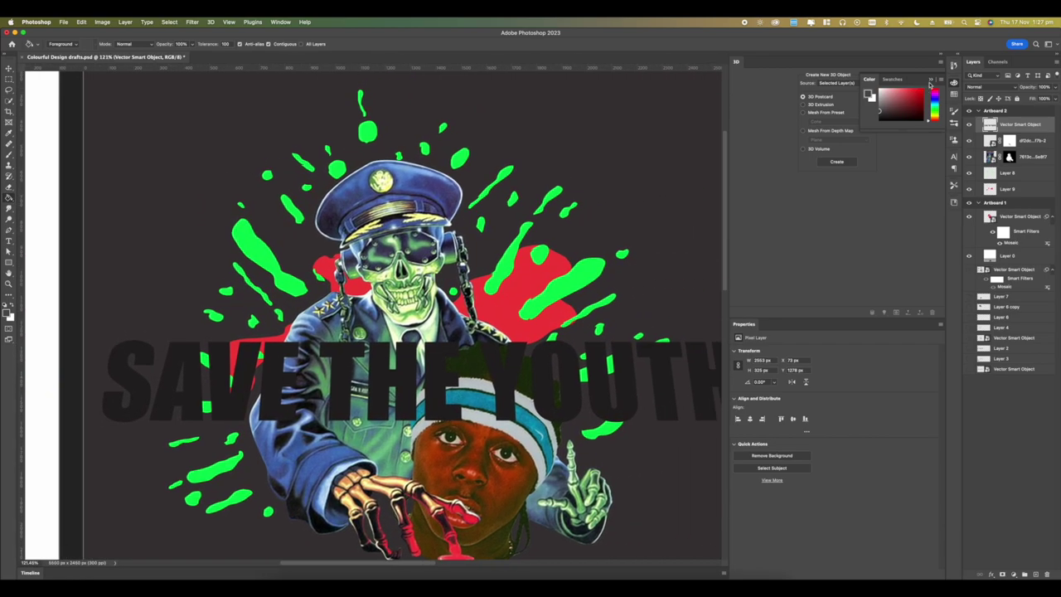
click(930, 80)
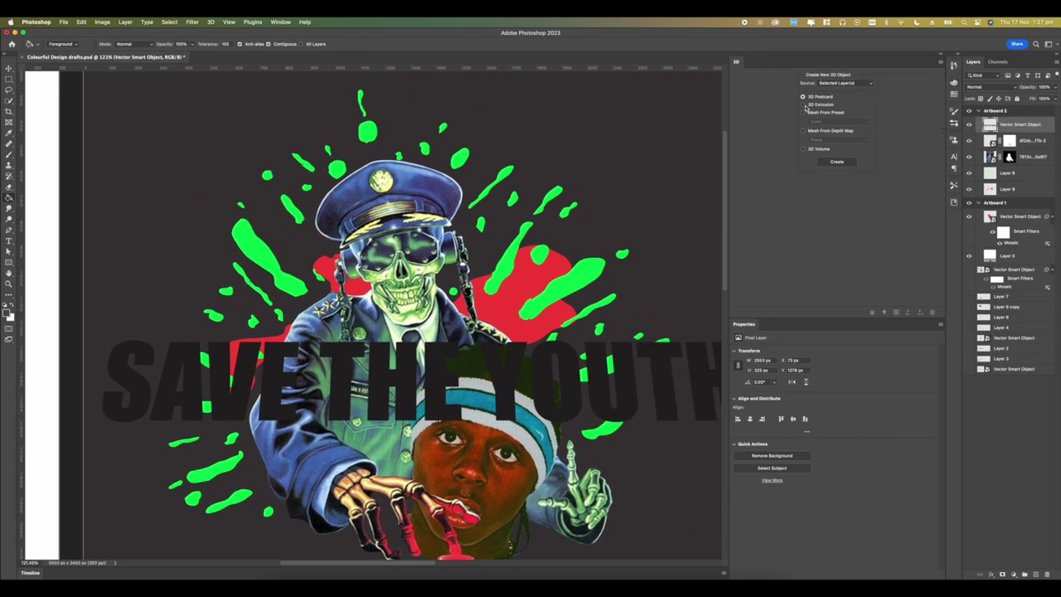
click(802, 105)
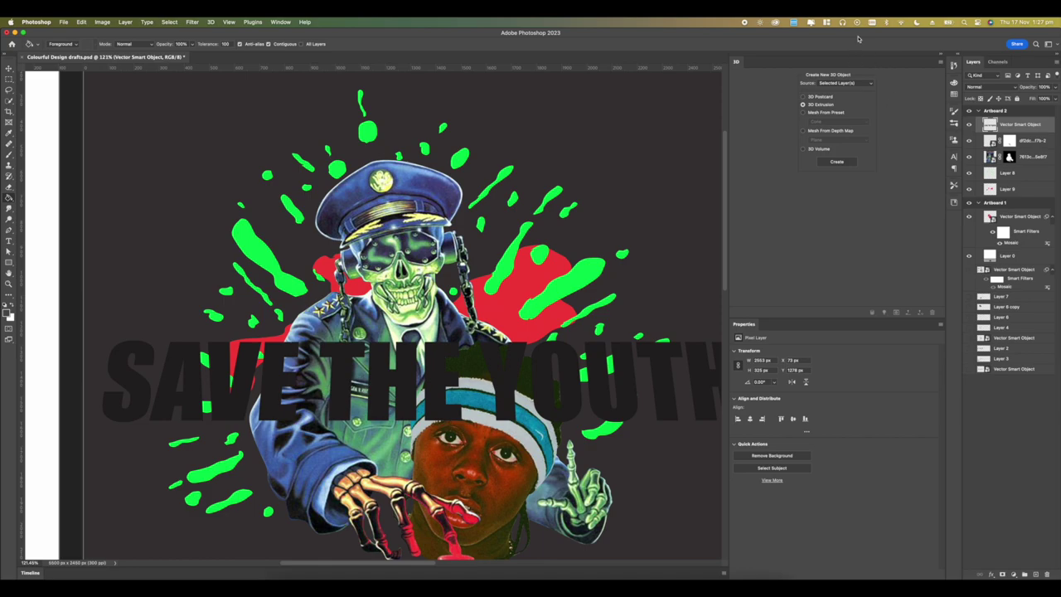
click(840, 160)
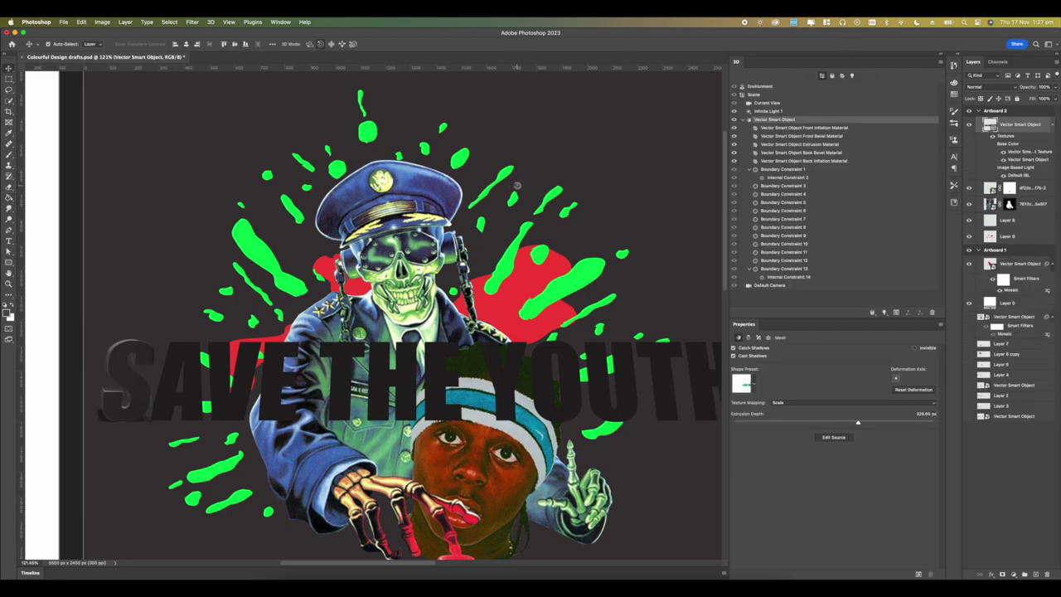
Step: Apply the third shape preset in the first row to the extruded "SAVE THE YOUTH" lettering
scroll(521, 182, down, 6)
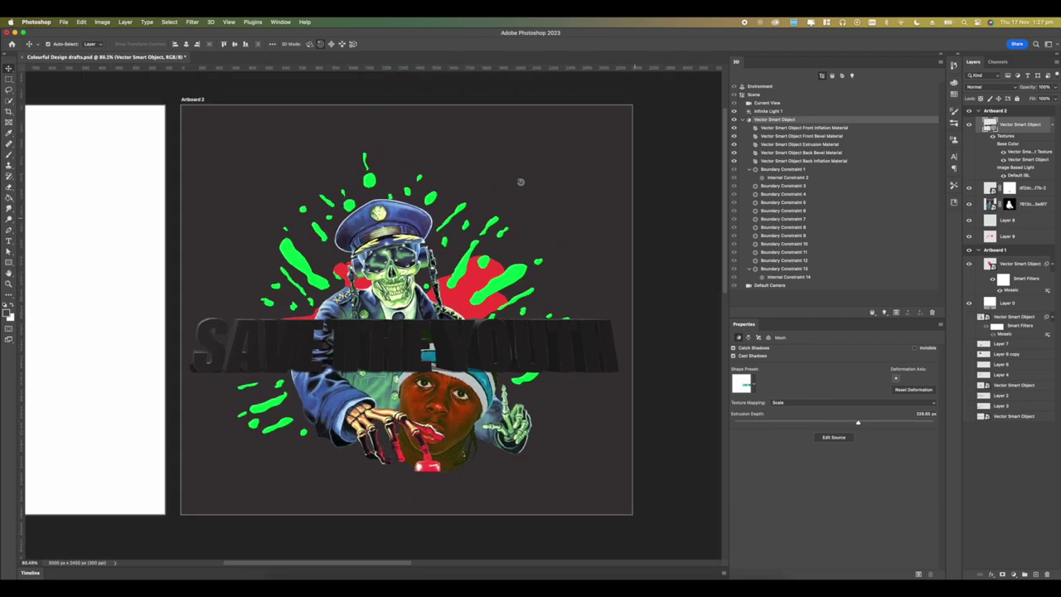
scroll(386, 328, up, 8)
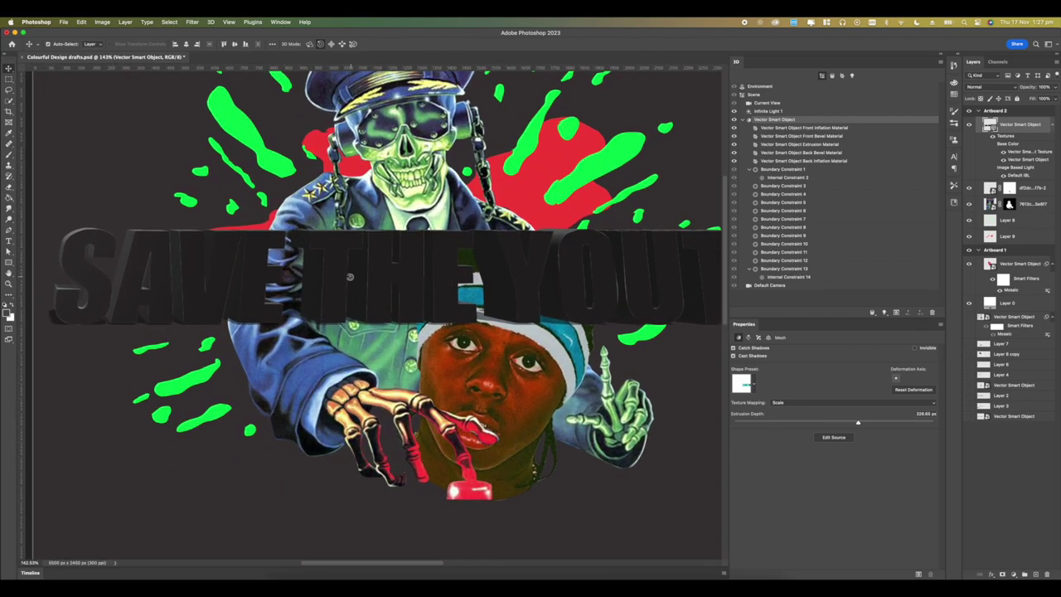
scroll(350, 277, down, 2)
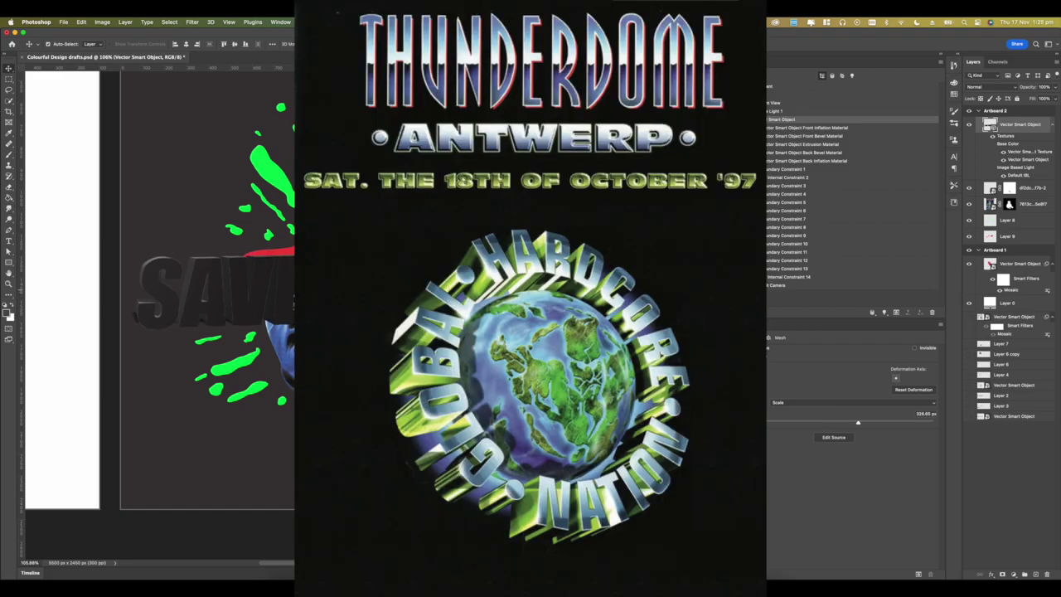
click(754, 378)
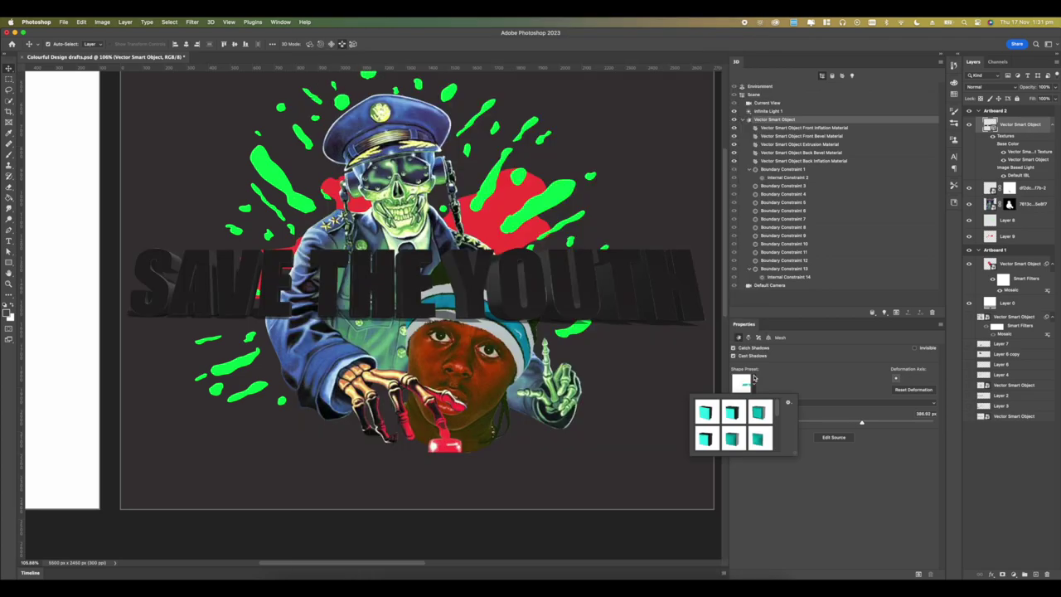
click(757, 415)
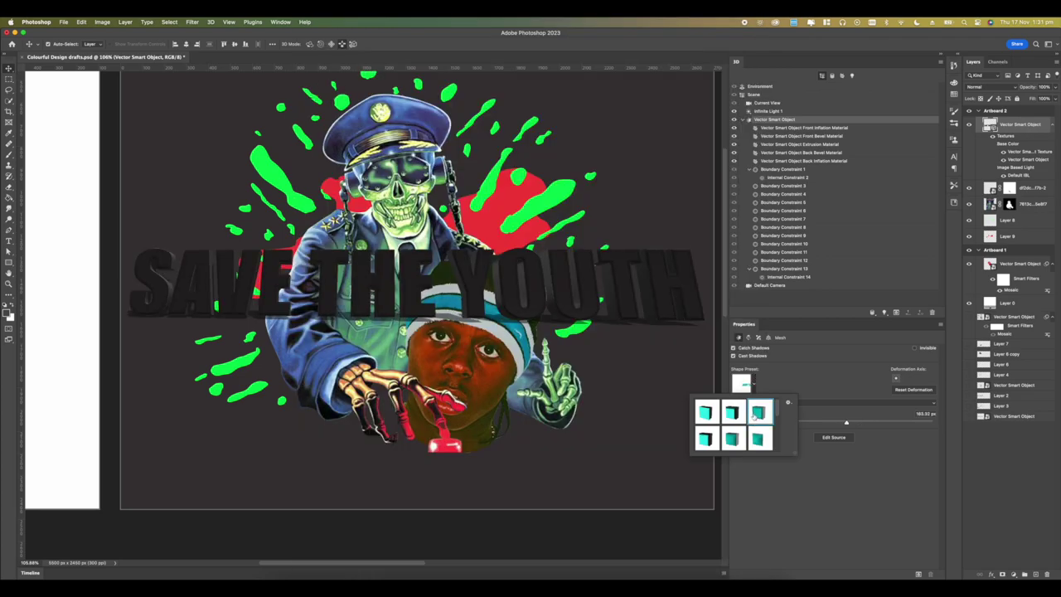
Step: Increase the 3D lettering's extrusion depth to about 315 px in its Deform settings
click(749, 338)
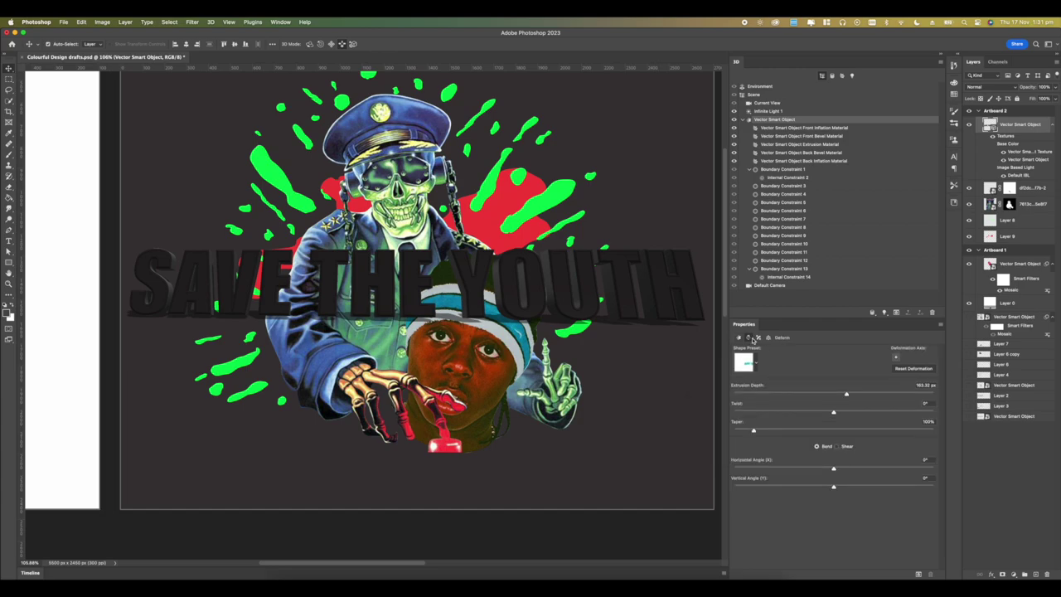
click(853, 395)
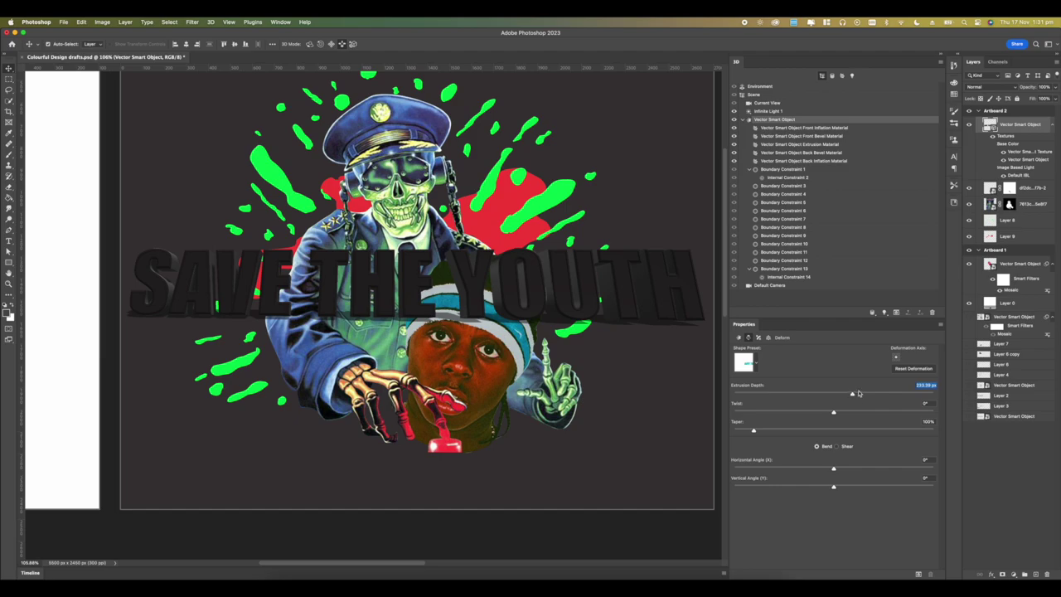
click(858, 395)
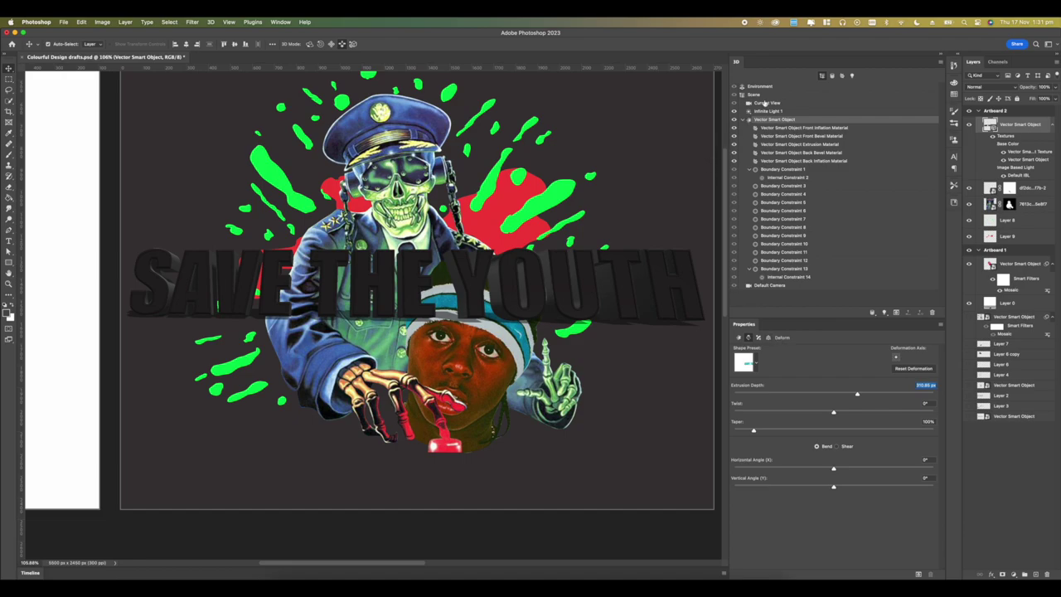
Step: Set the ground plane shadow opacity of the 3D environment to 0%
click(851, 75)
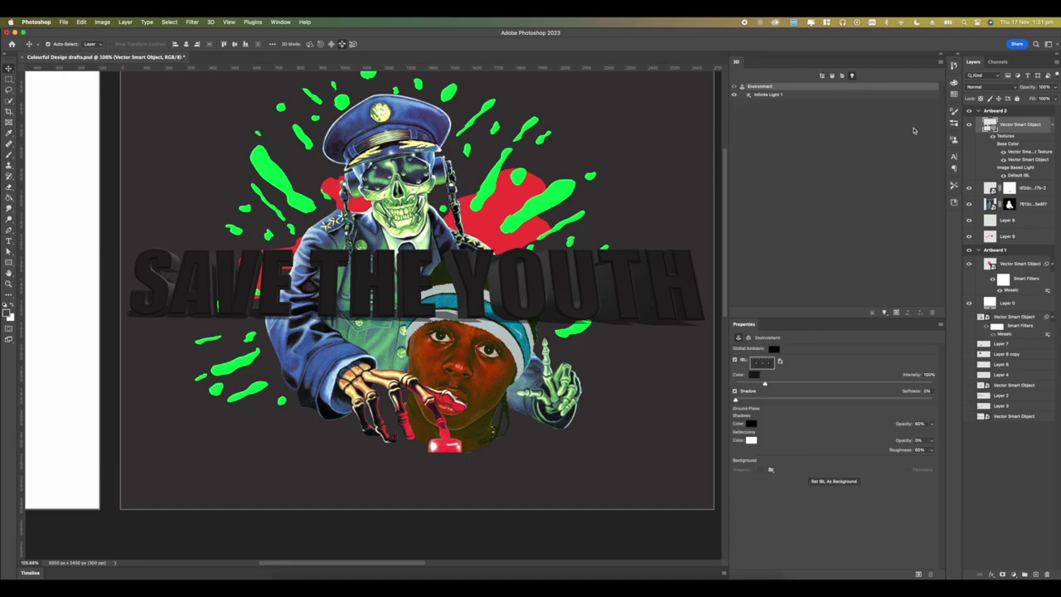
click(924, 423)
text(0)
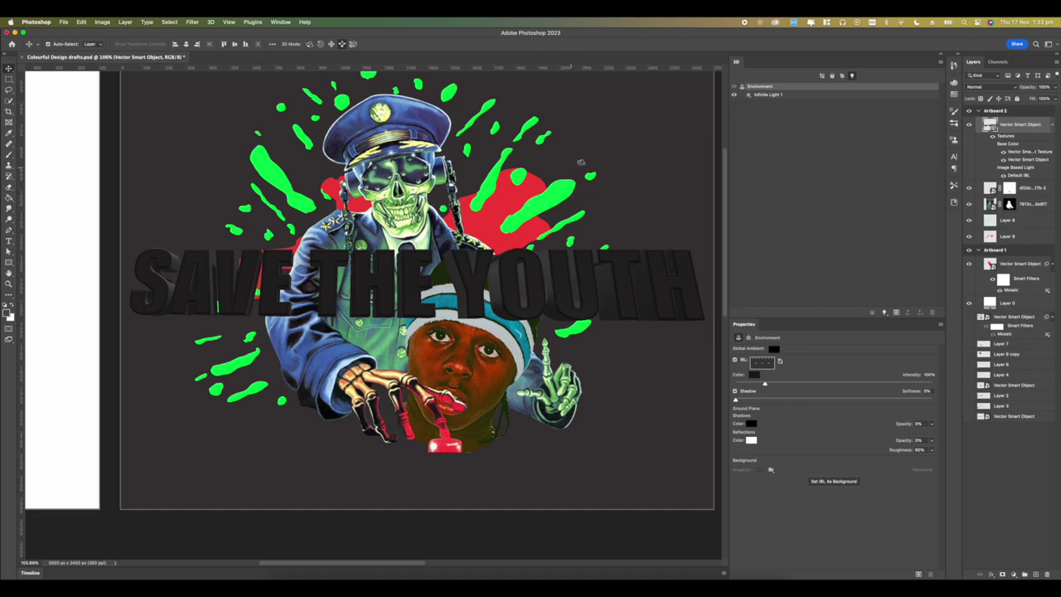
Step: Remove the base color texture from all five materials of the 3D lettering
click(842, 76)
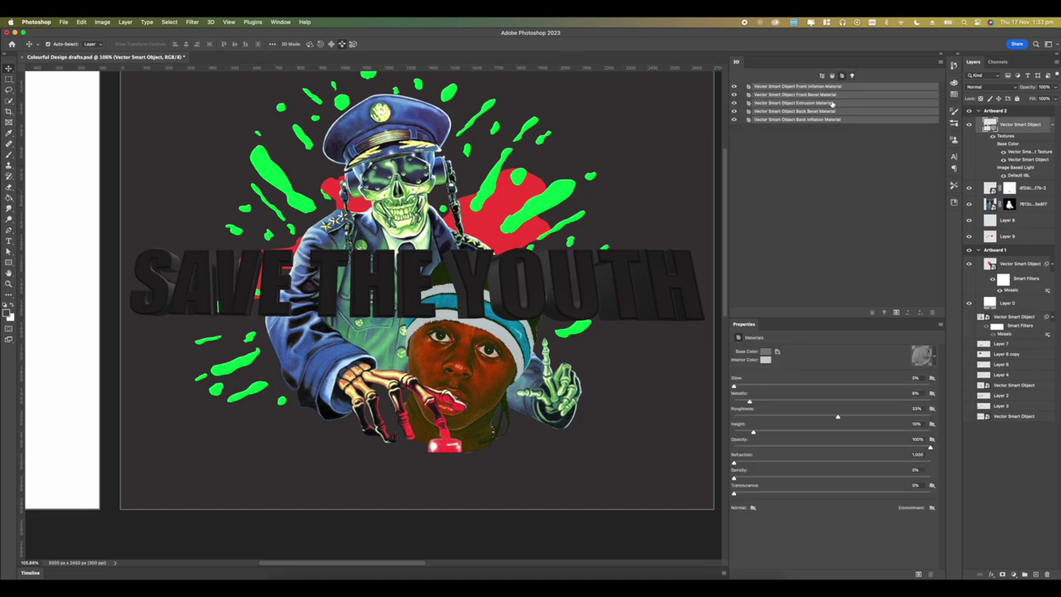
click(777, 352)
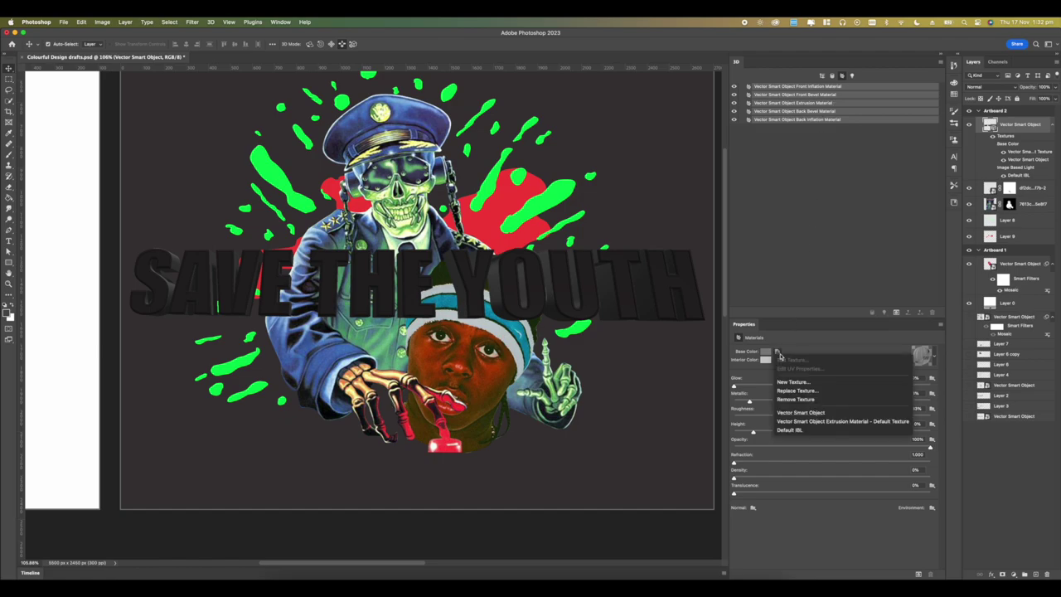
click(801, 400)
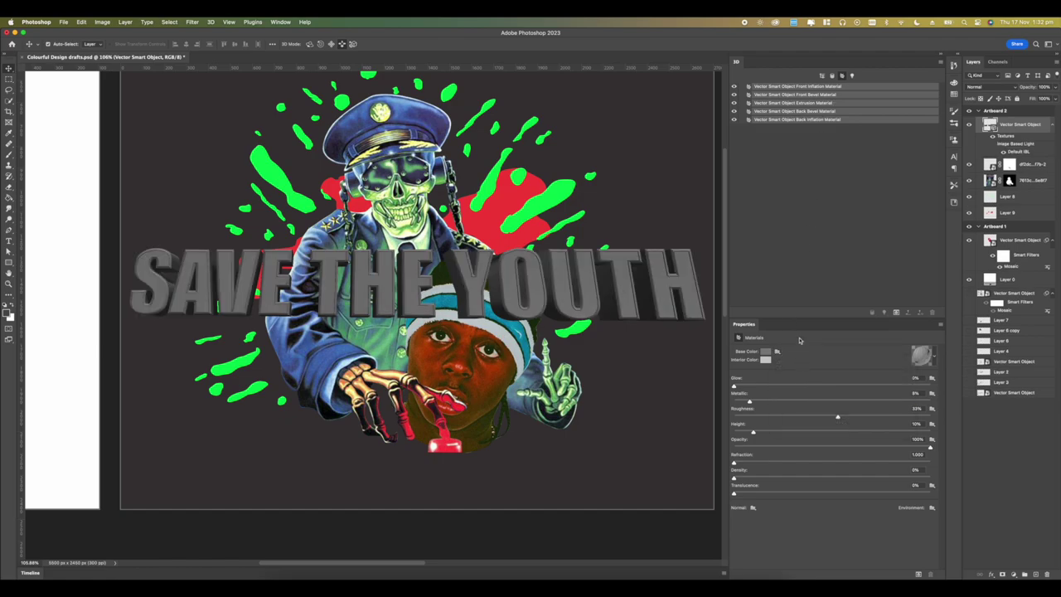
Step: Open the texture options for the 3D environment's image-based light
click(851, 75)
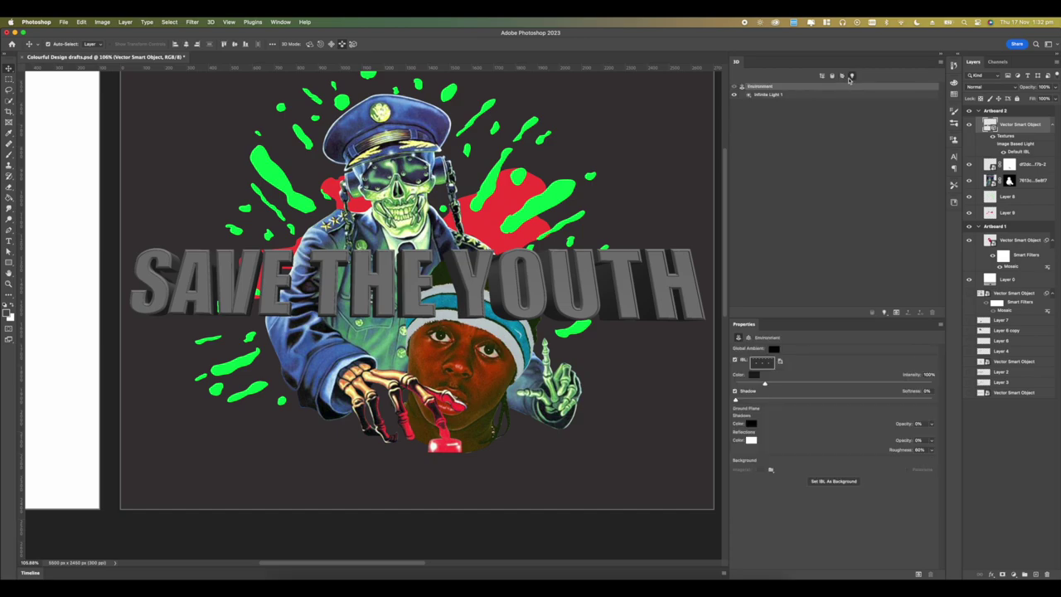
click(780, 362)
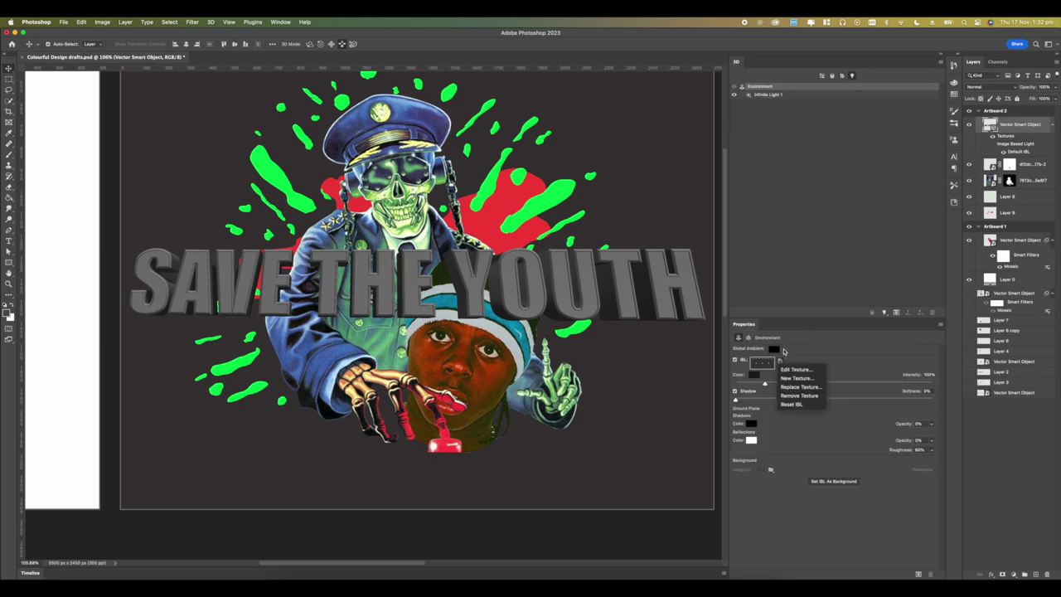
Step: Remove the default image-based light texture and create a new 2000 × 2000 pixel texture in its place
click(800, 396)
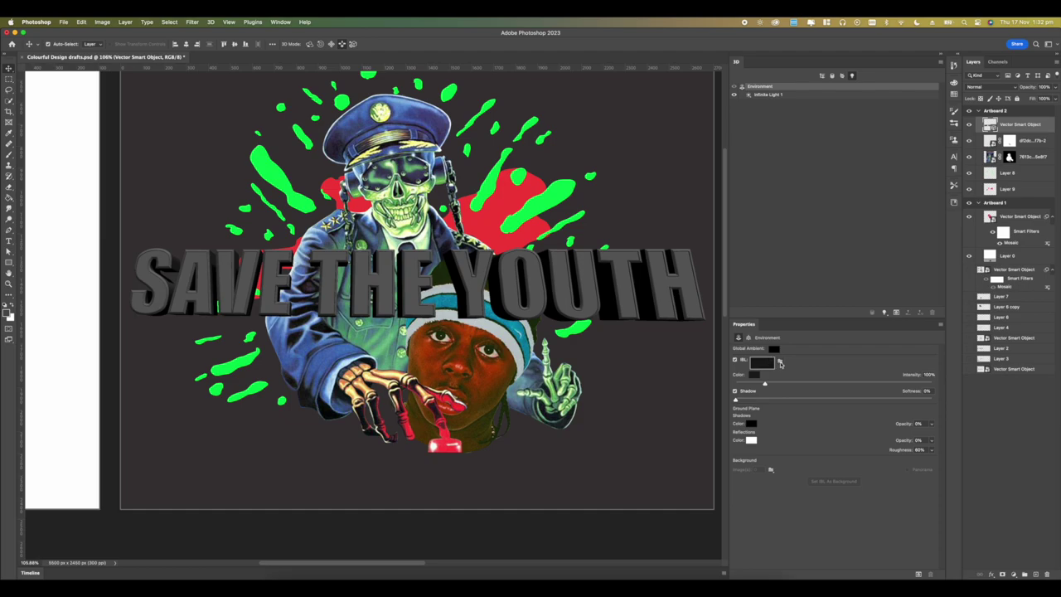
click(780, 362)
click(796, 369)
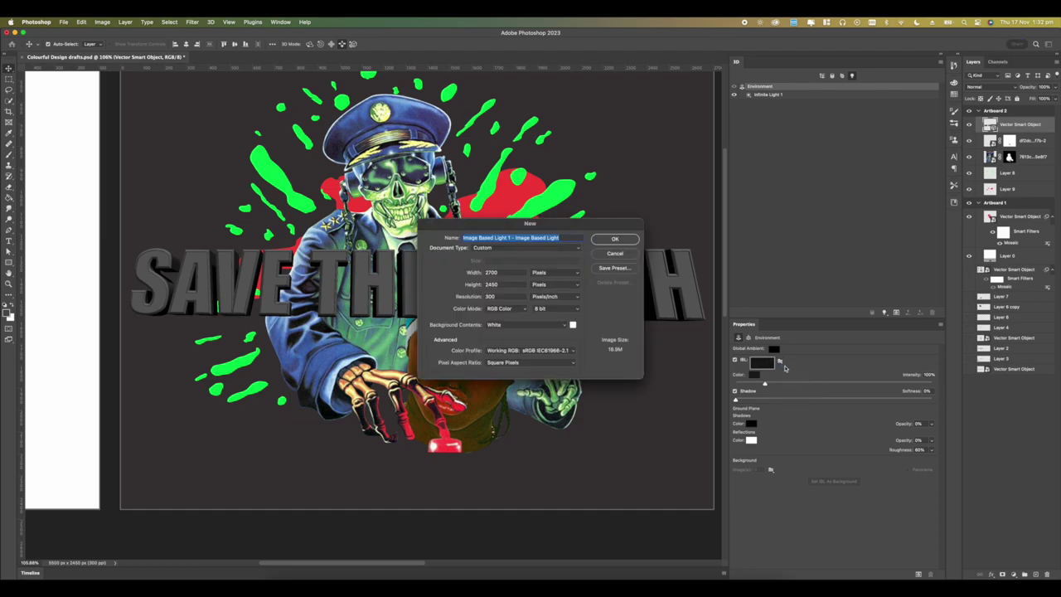
double_click(506, 271)
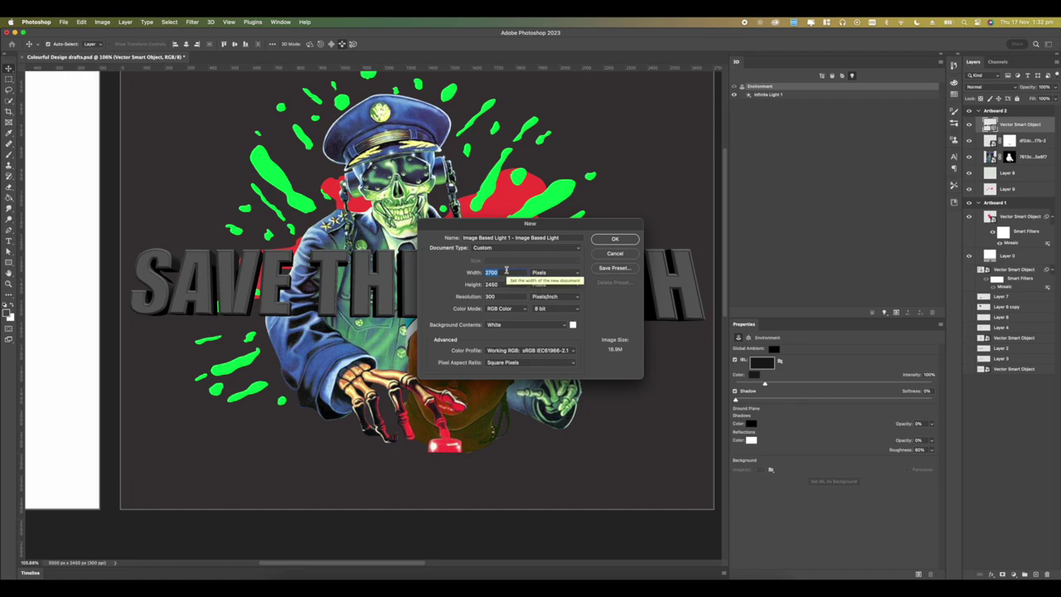
text(2000)
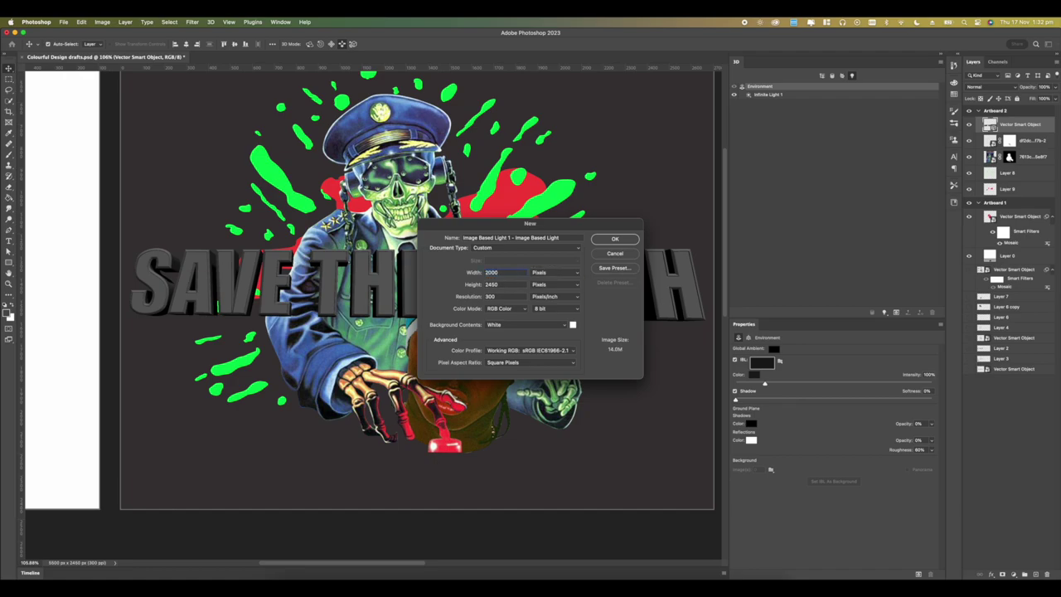
key(Tab)
text(200)
click(616, 239)
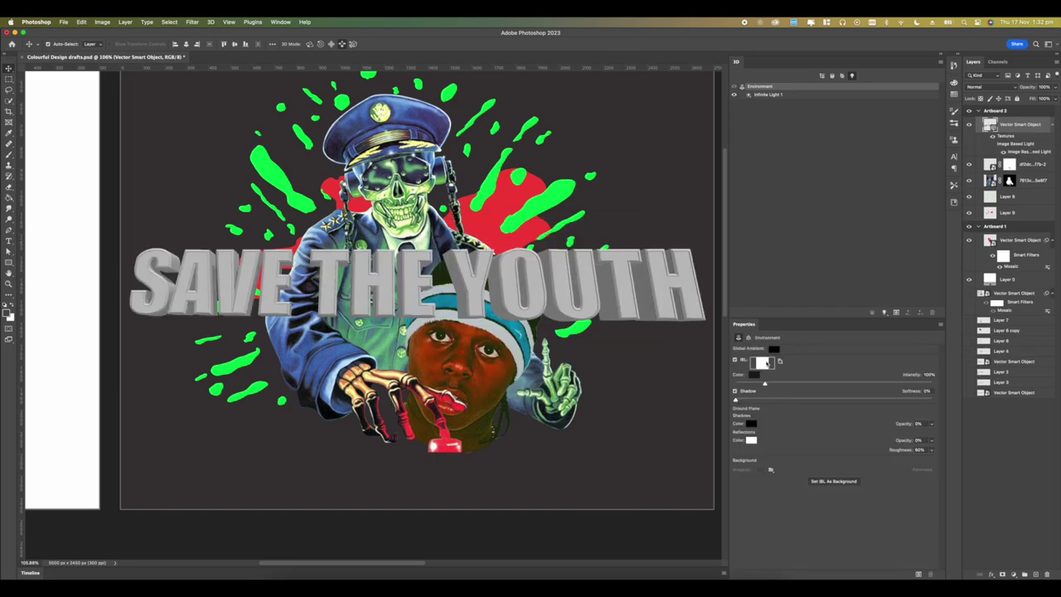
Step: Open the new image-based light texture for editing and place glass map.psd from Finder across its canvas
click(780, 362)
click(801, 371)
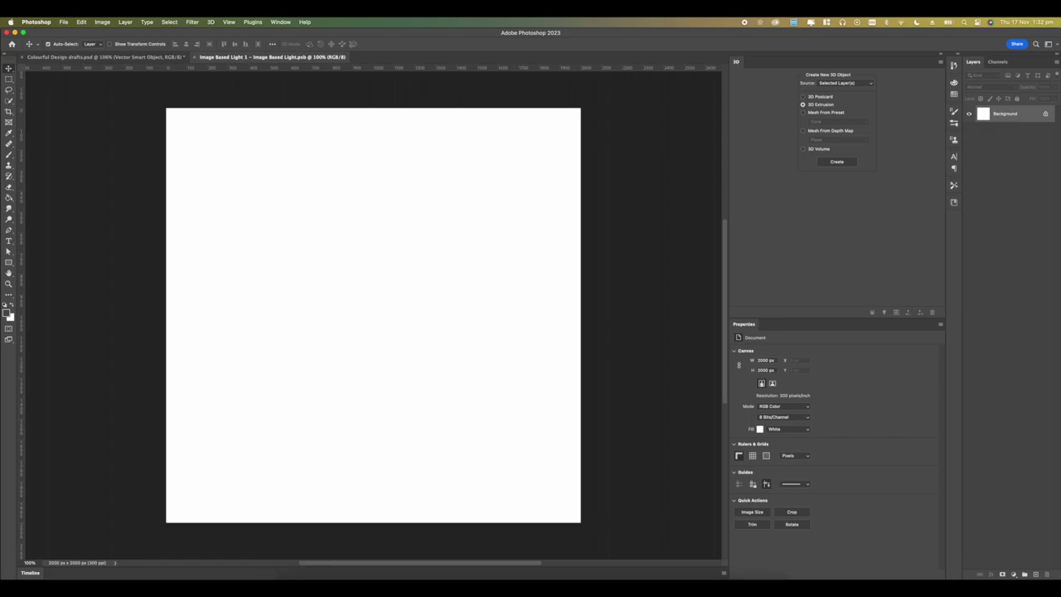
click(285, 579)
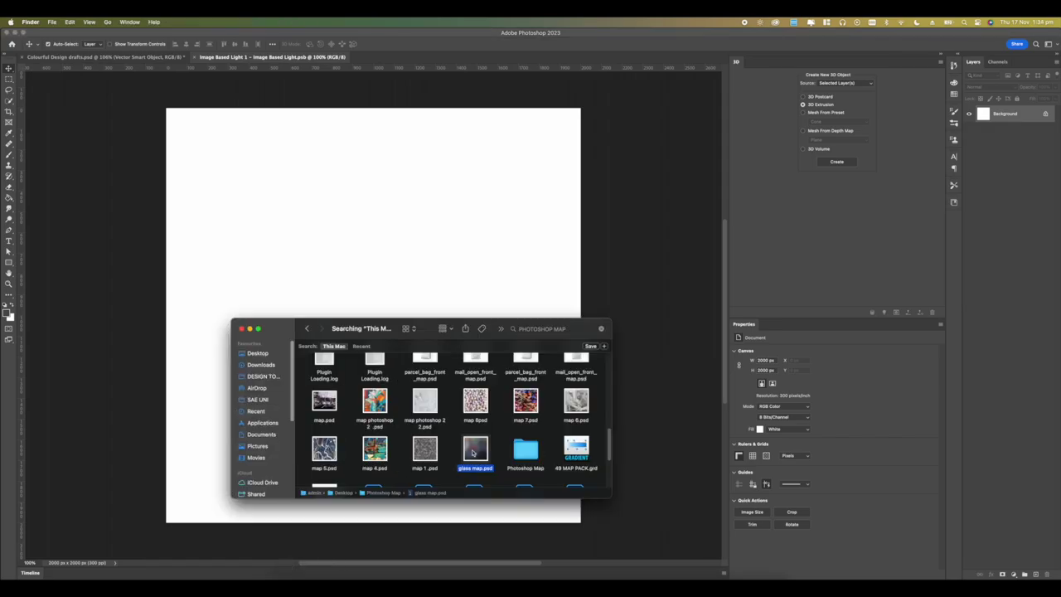
drag(456, 364, 415, 299)
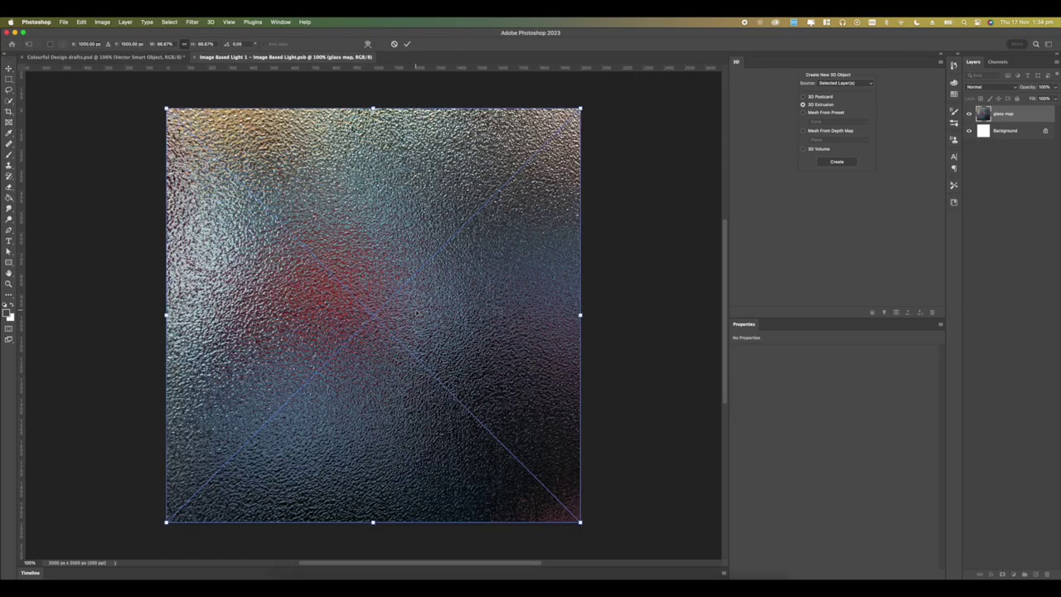
key(Return)
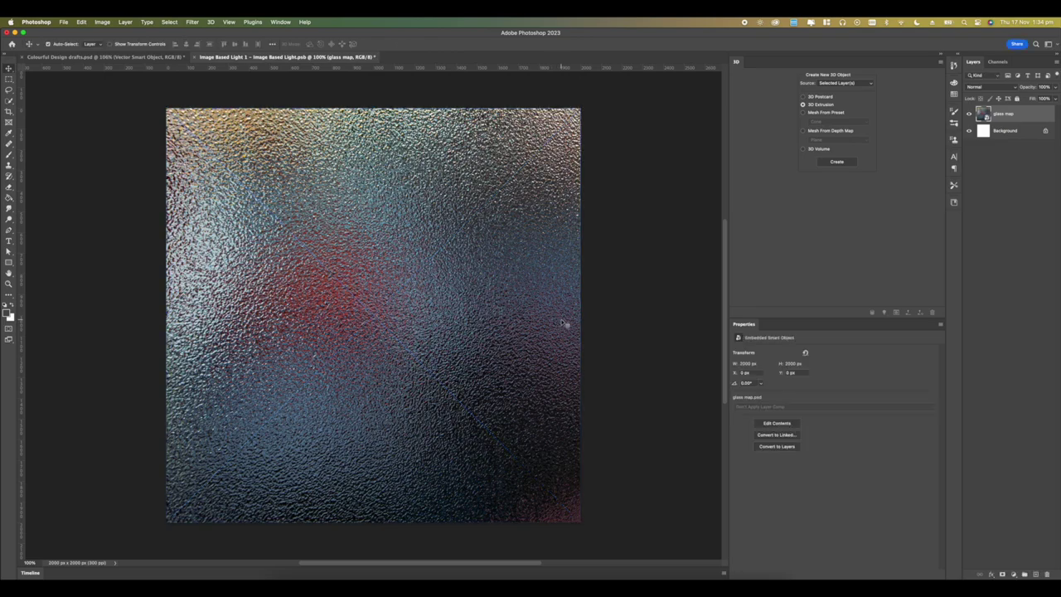
Step: Add a Gradient Map adjustment above the glass map, using the green and black gradient from the maps group
click(1013, 574)
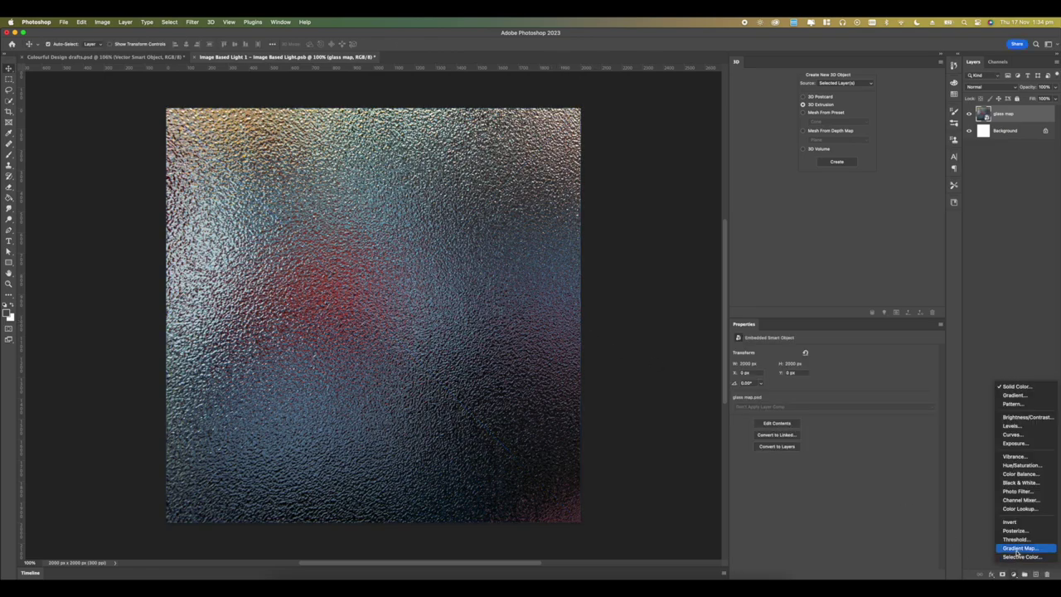
click(1018, 554)
click(933, 356)
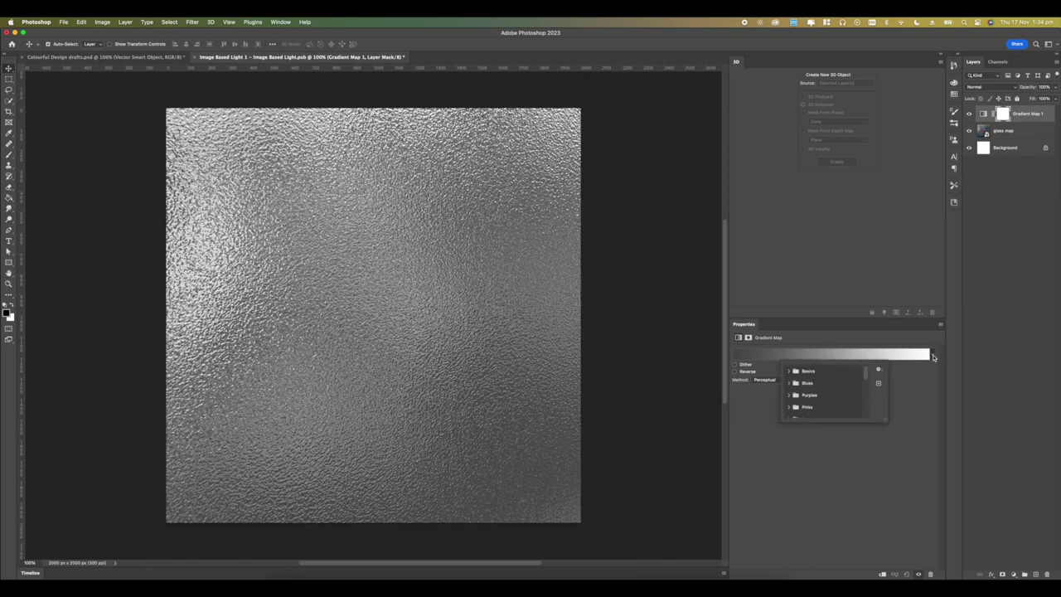
click(789, 386)
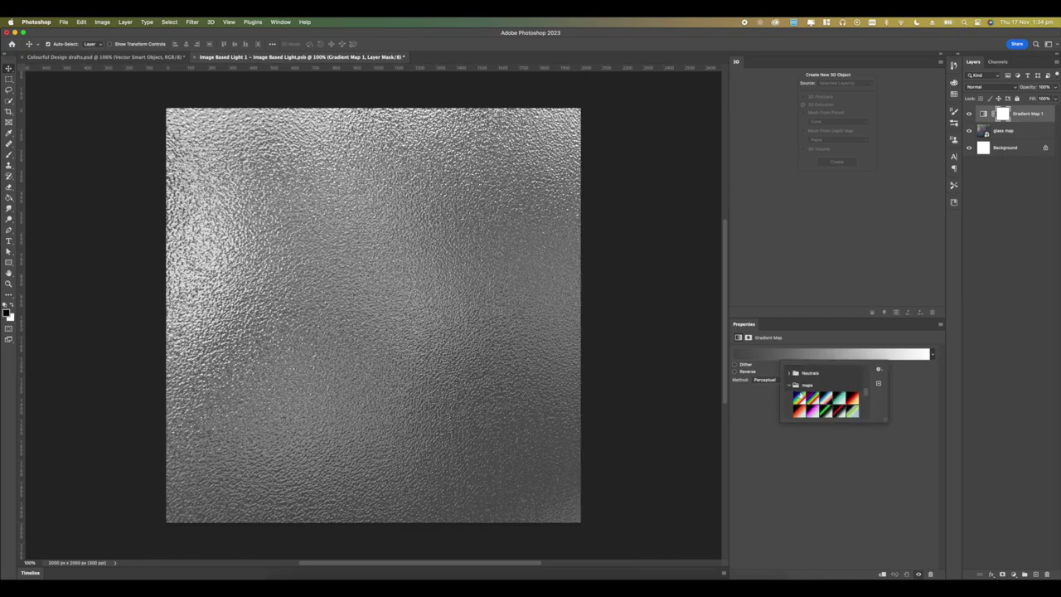
click(825, 412)
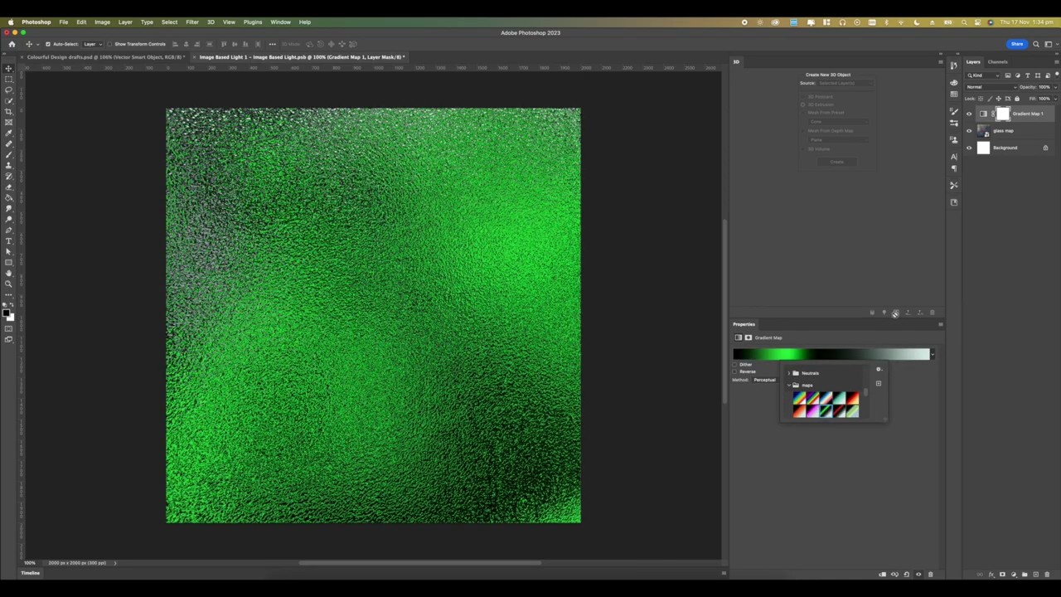
click(966, 343)
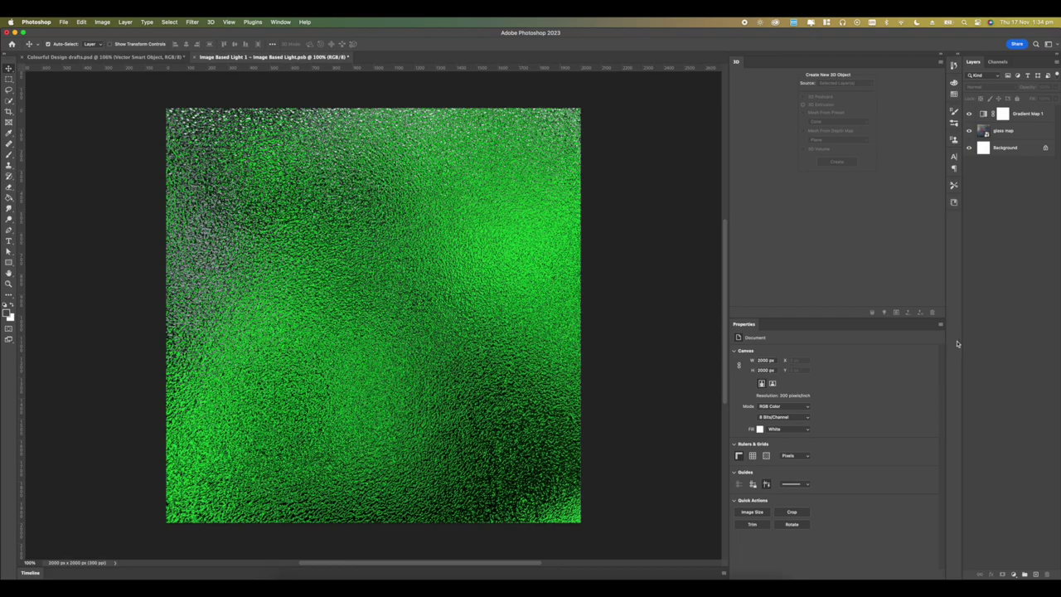
Step: Set the Gradient Map layer to 57% opacity and Overlay blending, and save and close the light texture document
click(1023, 115)
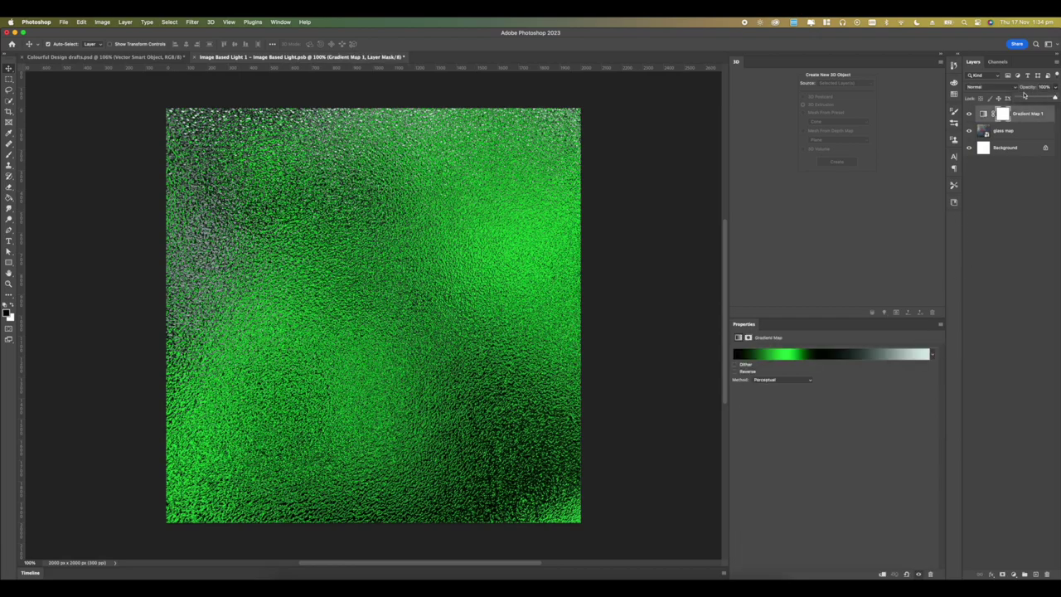
click(1039, 98)
click(981, 88)
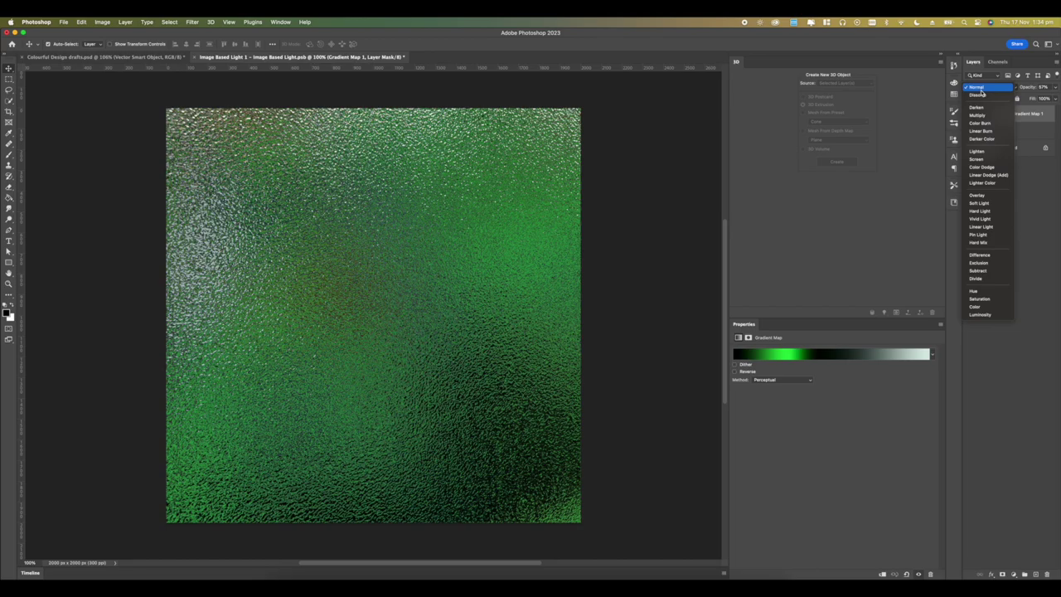
click(980, 194)
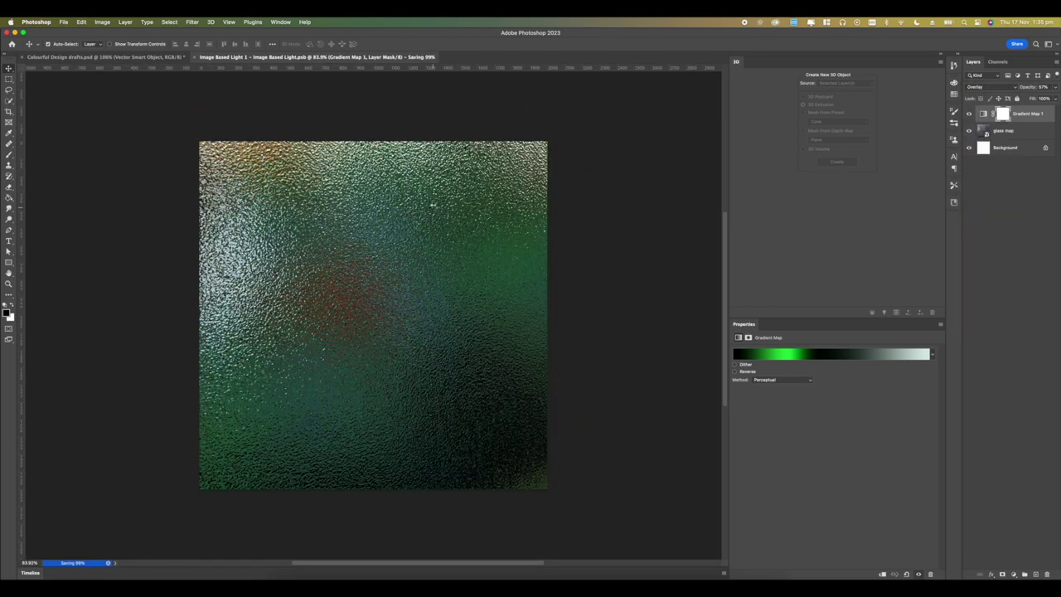
key(super+w)
Step: Set Metallic to 100% for the materials of the SAVE THE YOUTH 3D text
key(super+plus)
key(super+plus)
key(super+plus)
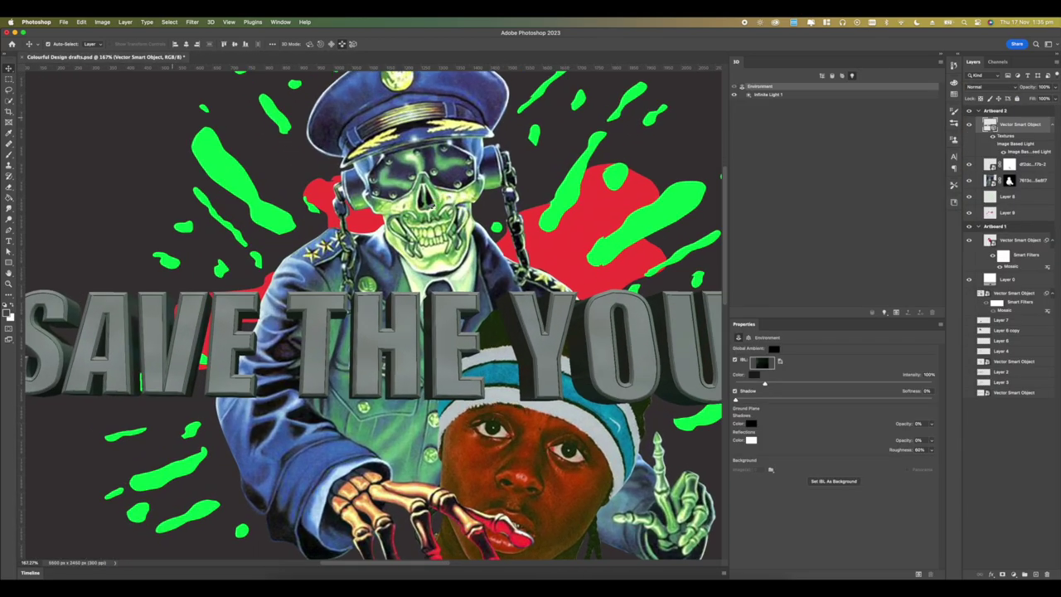
shift+click(805, 103)
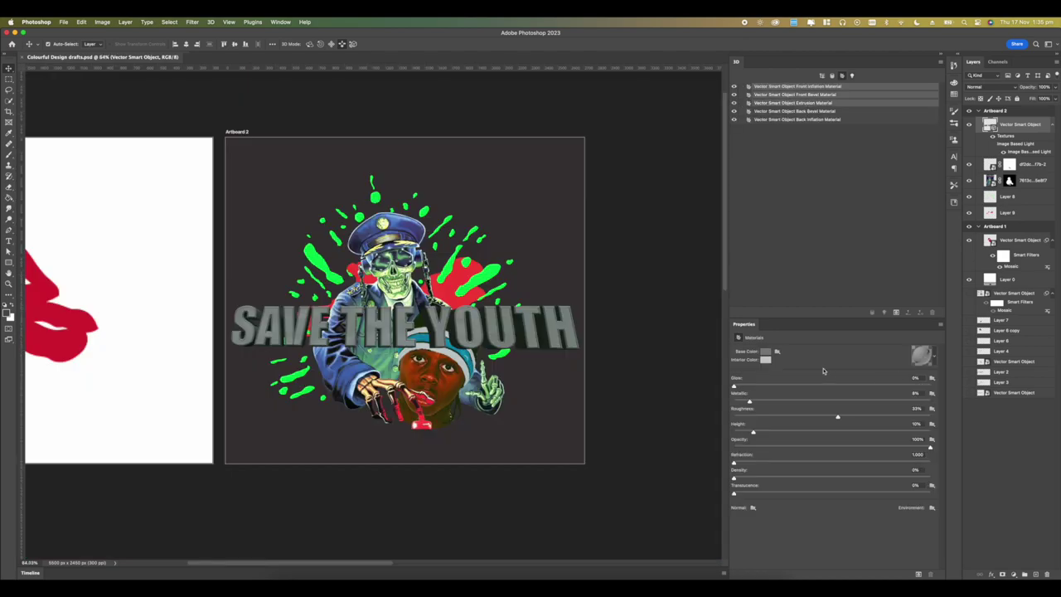
click(931, 402)
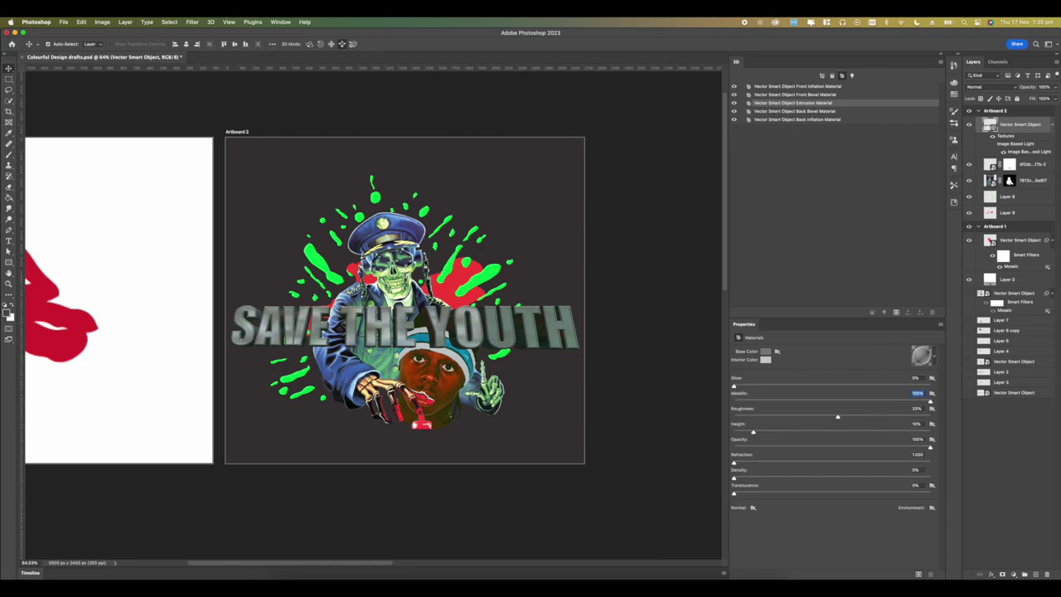
Step: Switch to Notion to check the reference designs, and return to Photoshop to compare the 3D text
click(533, 579)
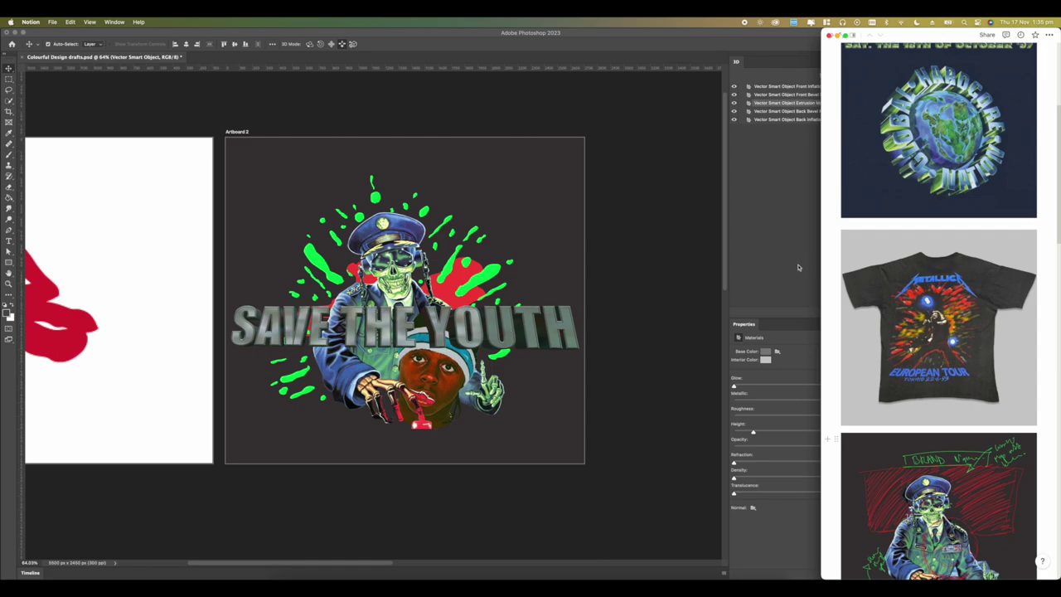
key(super+Tab)
scroll(492, 318, up, 5)
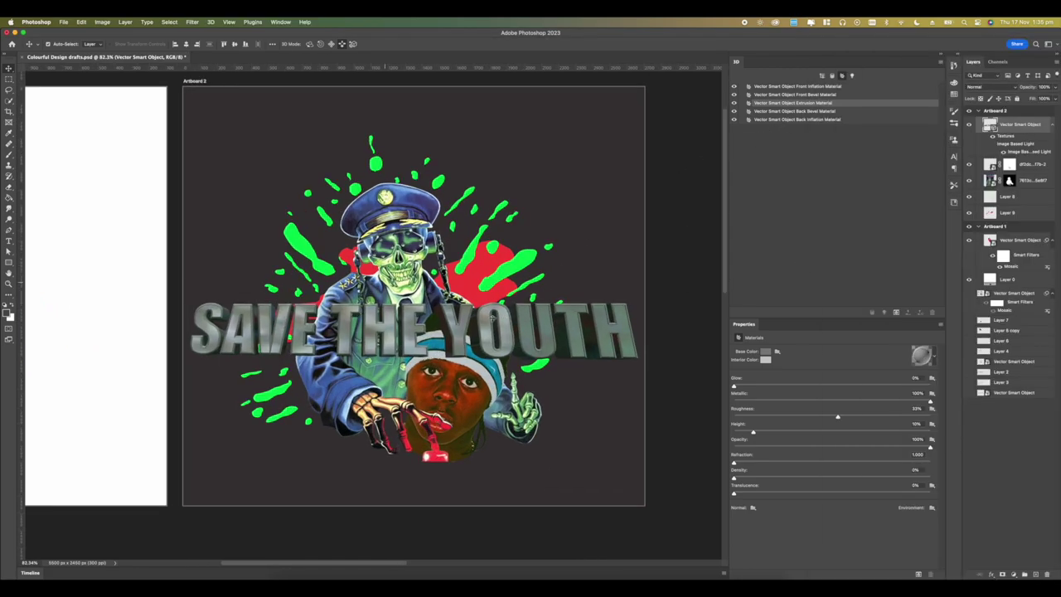
scroll(491, 317, down, 1)
Step: Toggle the Front Bevel and Front Inflation materials' visibility to identify which part of the 3D text each covers
click(794, 87)
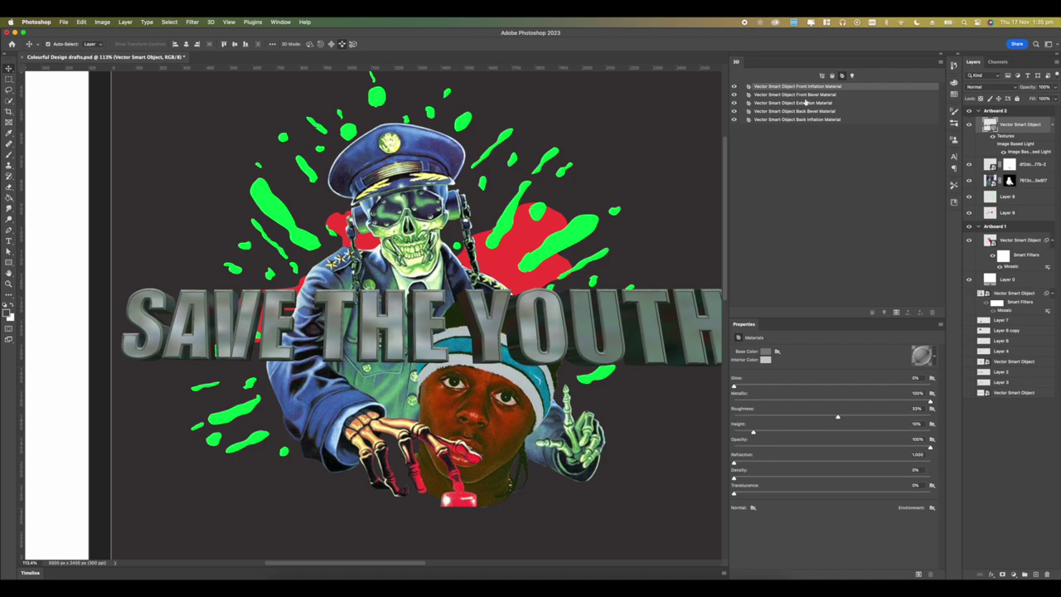
click(800, 96)
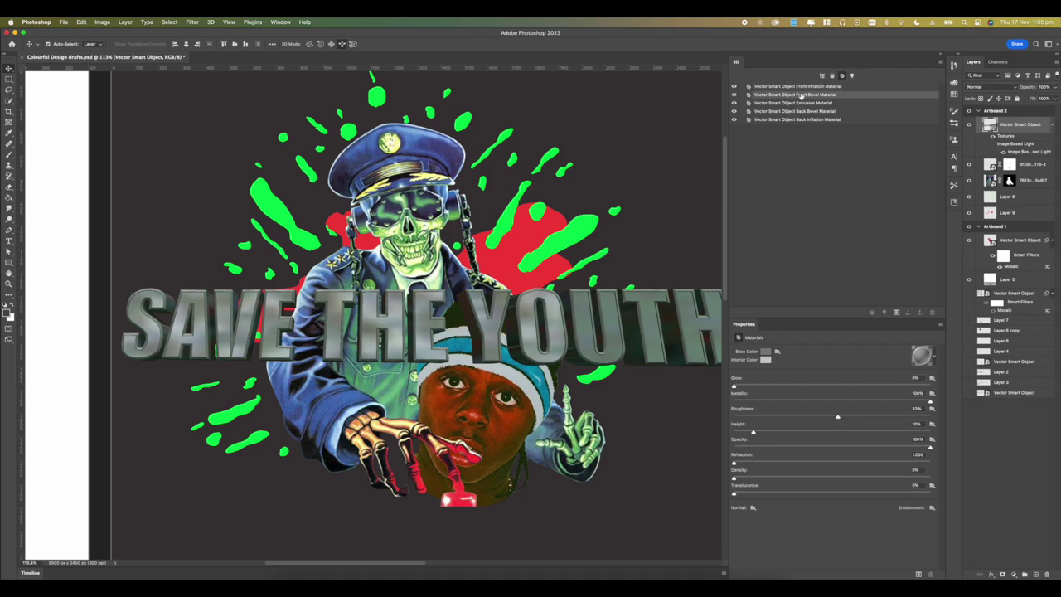
click(735, 96)
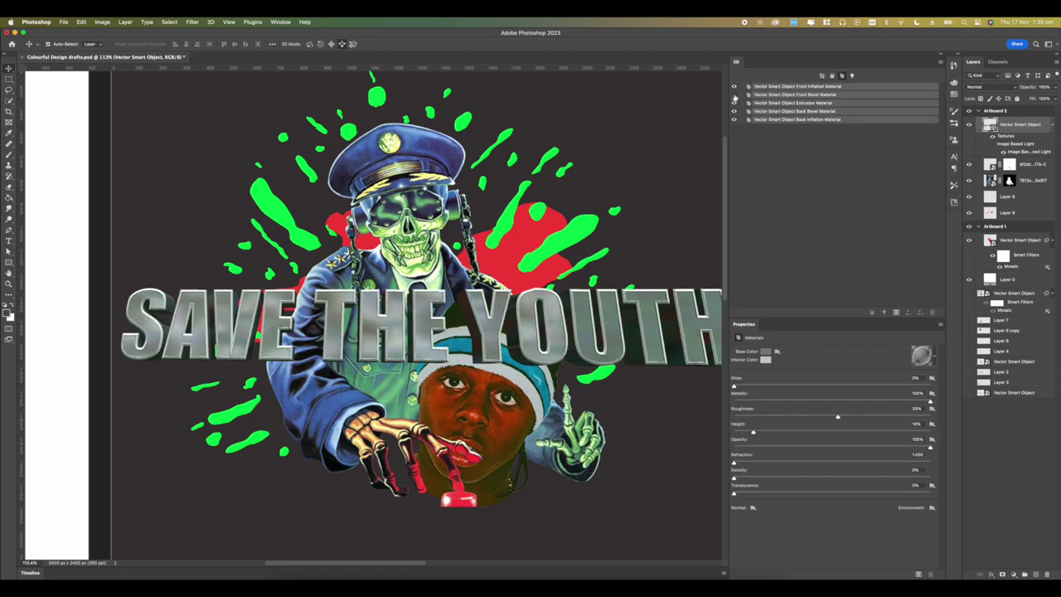
click(740, 88)
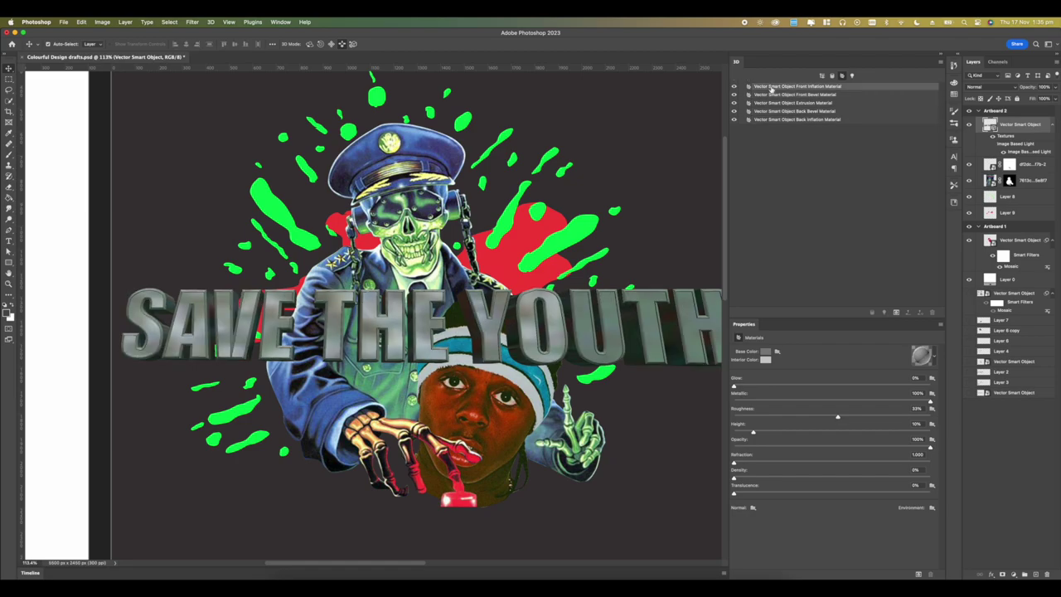
key(super+a)
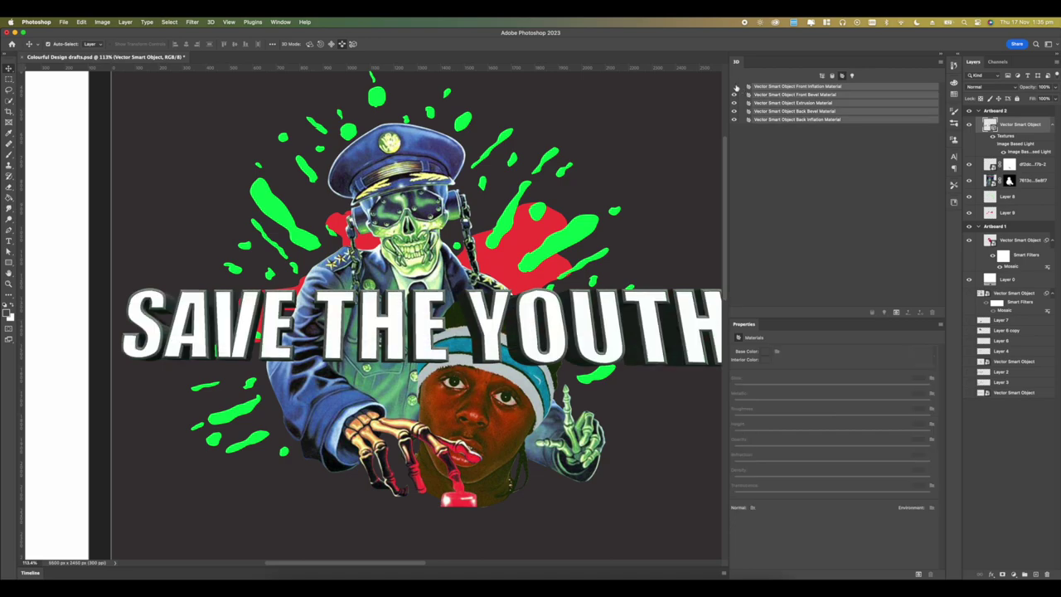
click(735, 87)
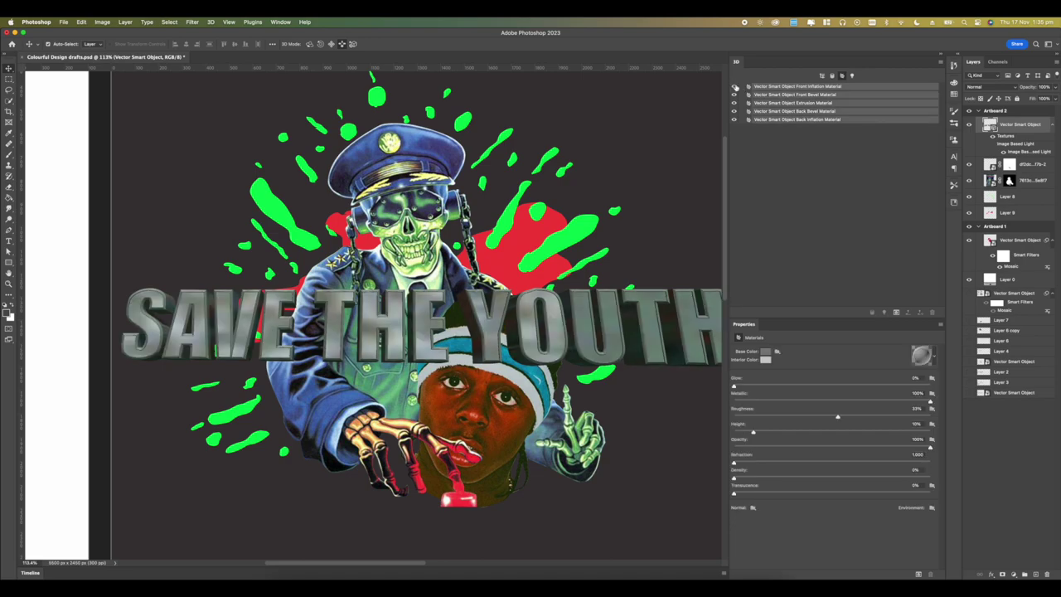
Step: Change the base color of the 3D text's Front Inflation Material to a lighter grey
click(775, 92)
click(770, 353)
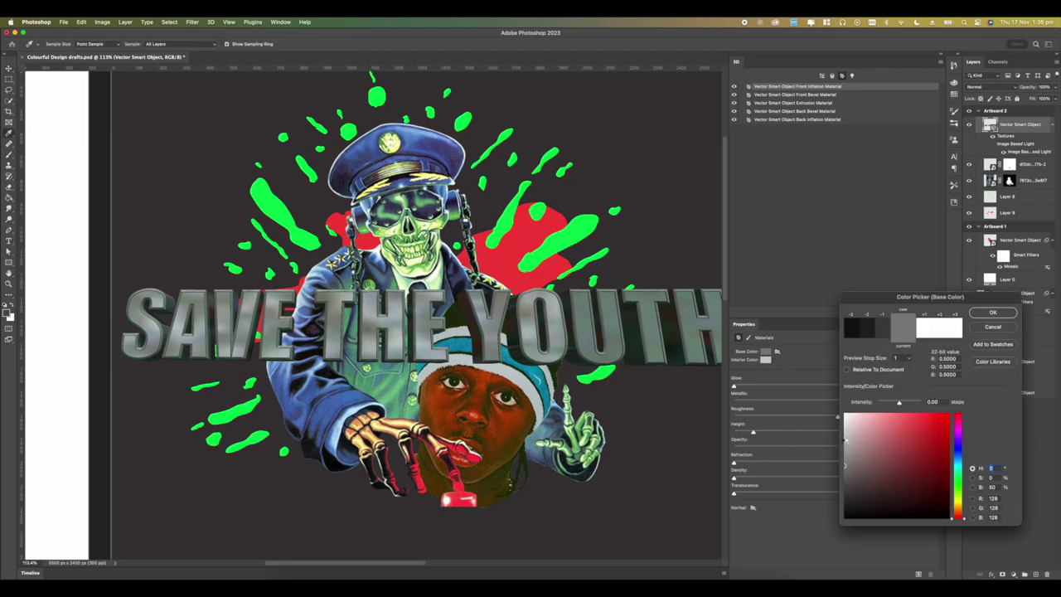
drag(844, 465, 843, 443)
click(975, 312)
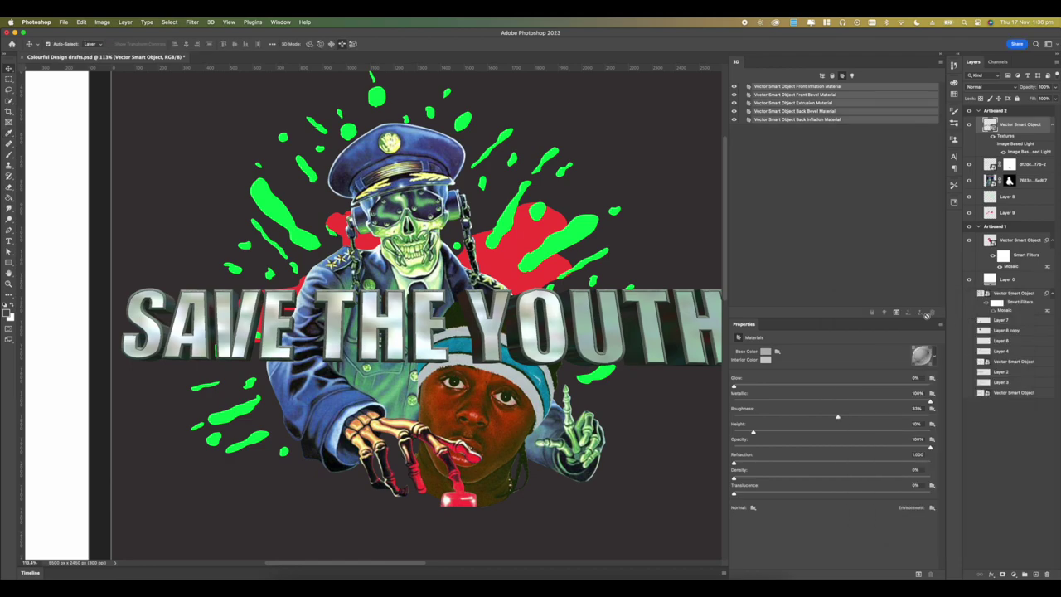
Step: Set the base color of the Front Bevel Material to a darker grey, RGB 107, 107, 107
click(781, 95)
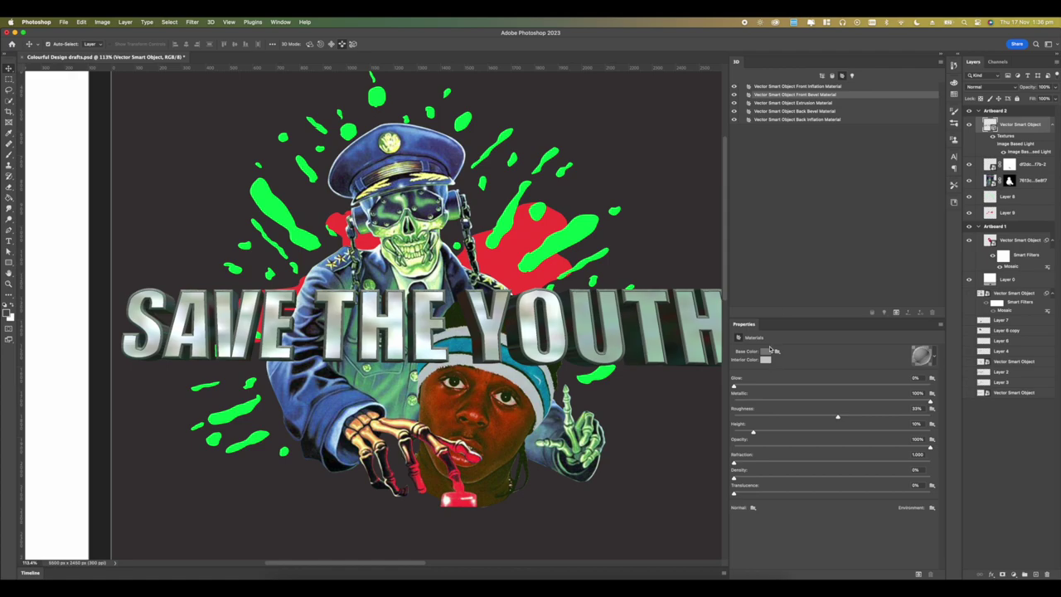
click(766, 352)
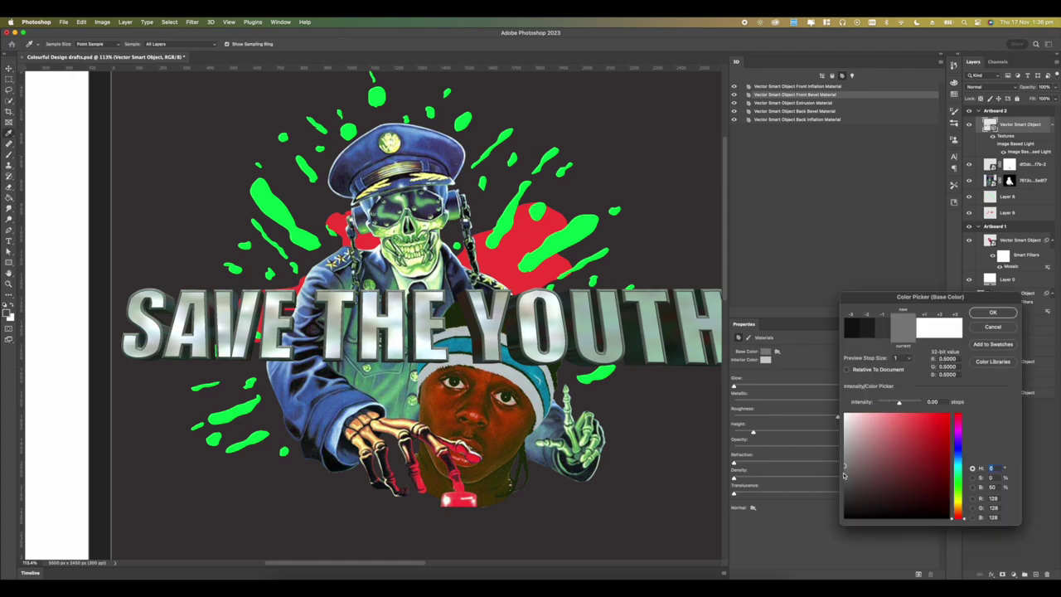
click(844, 474)
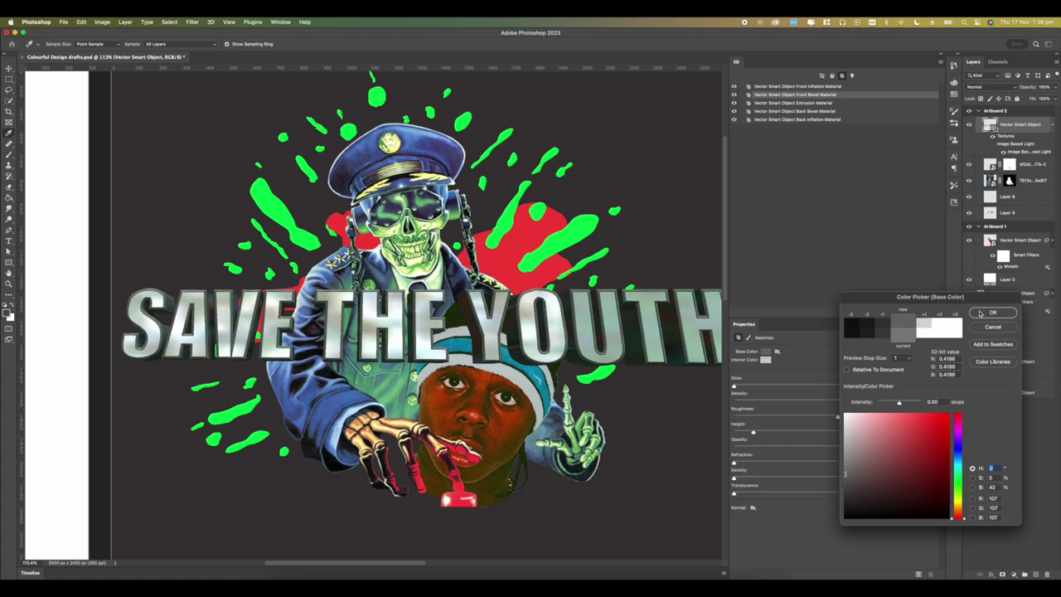
key(Return)
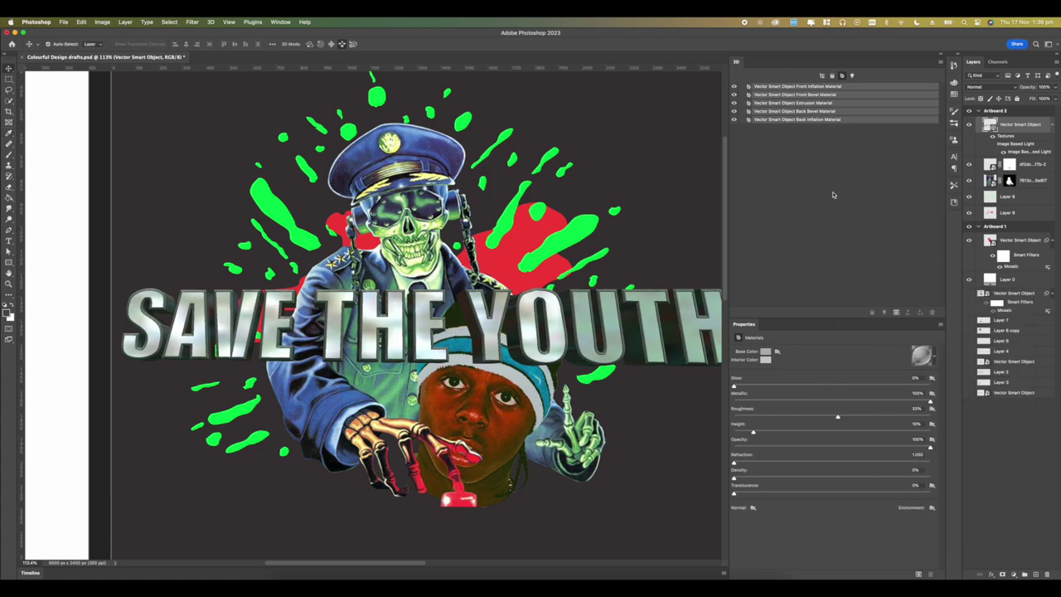
Step: Set the base color of the 3D text's Extrusion Material to a light red, RGB 232, 145, 142, starting from the artwork's sampled red
click(767, 103)
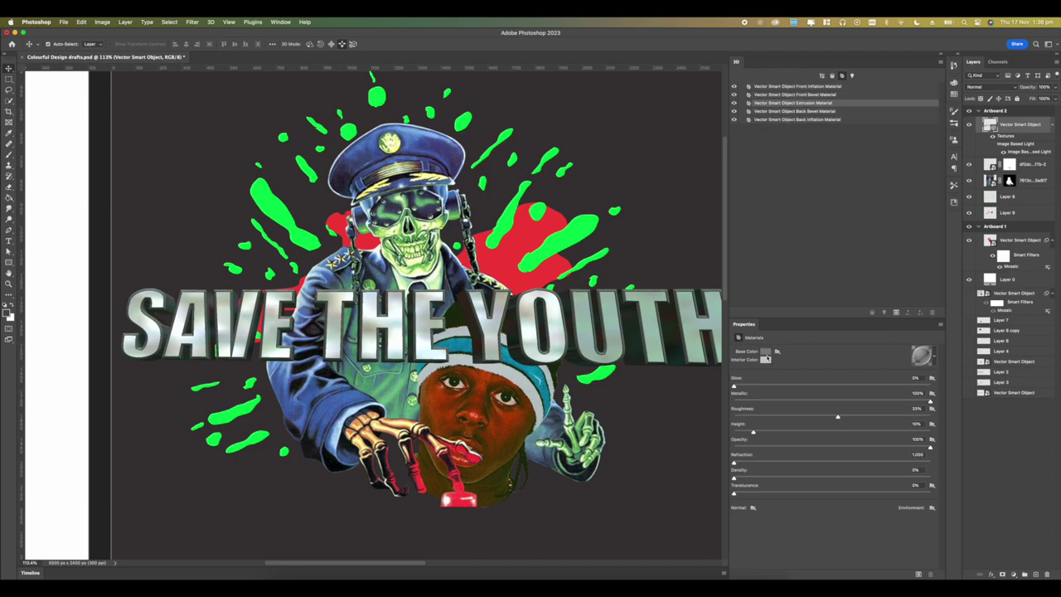
click(766, 352)
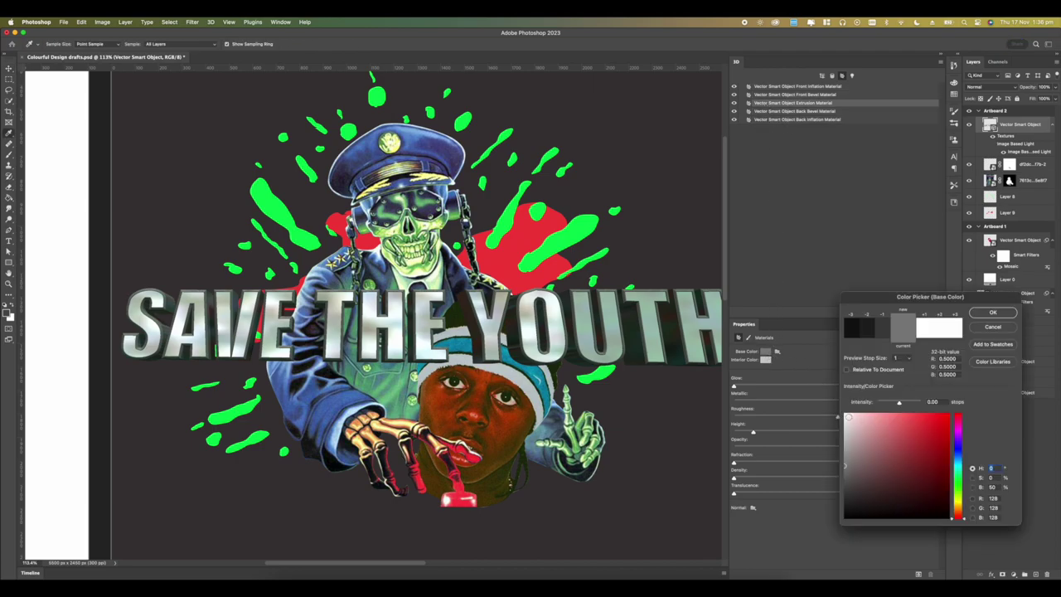
click(844, 438)
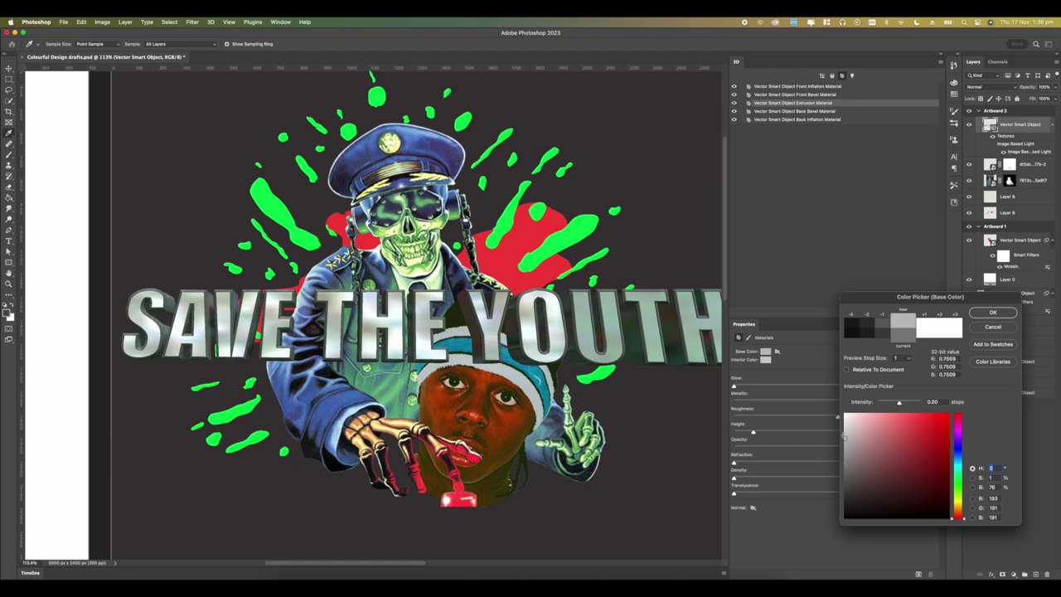
drag(845, 433, 845, 430)
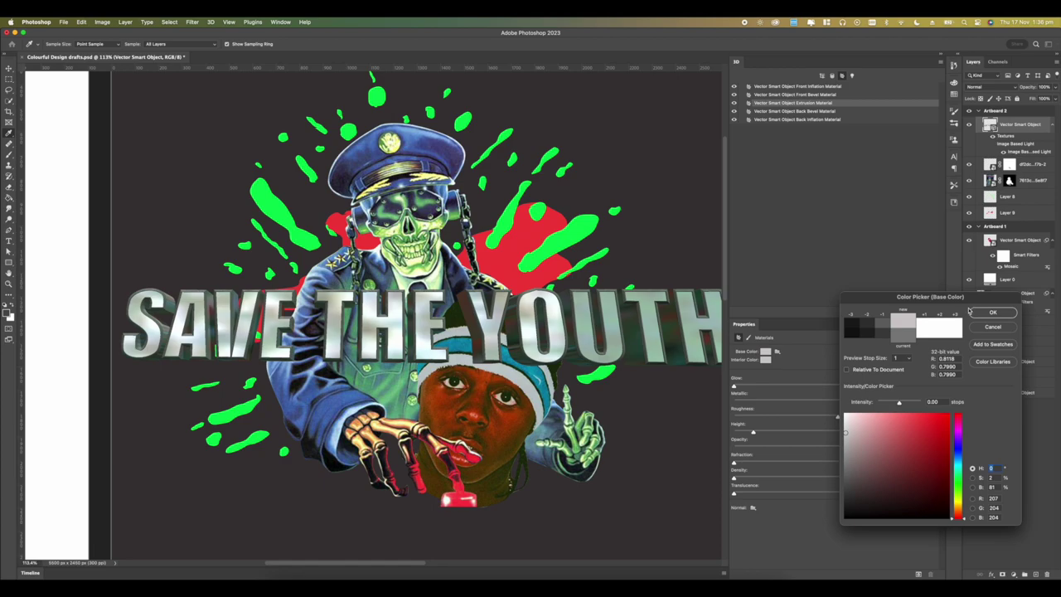
click(958, 487)
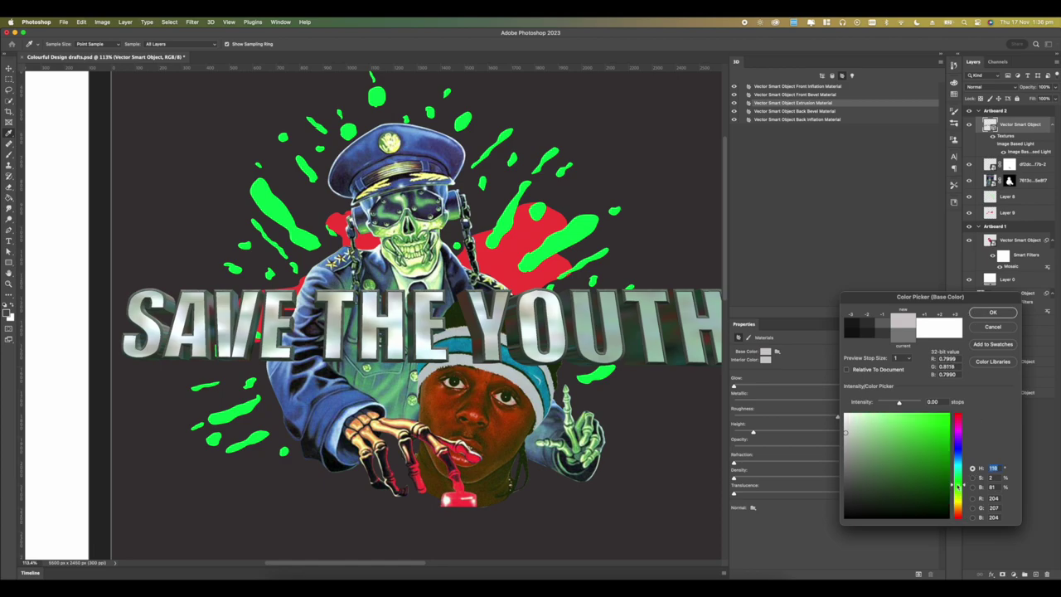
click(876, 422)
click(457, 500)
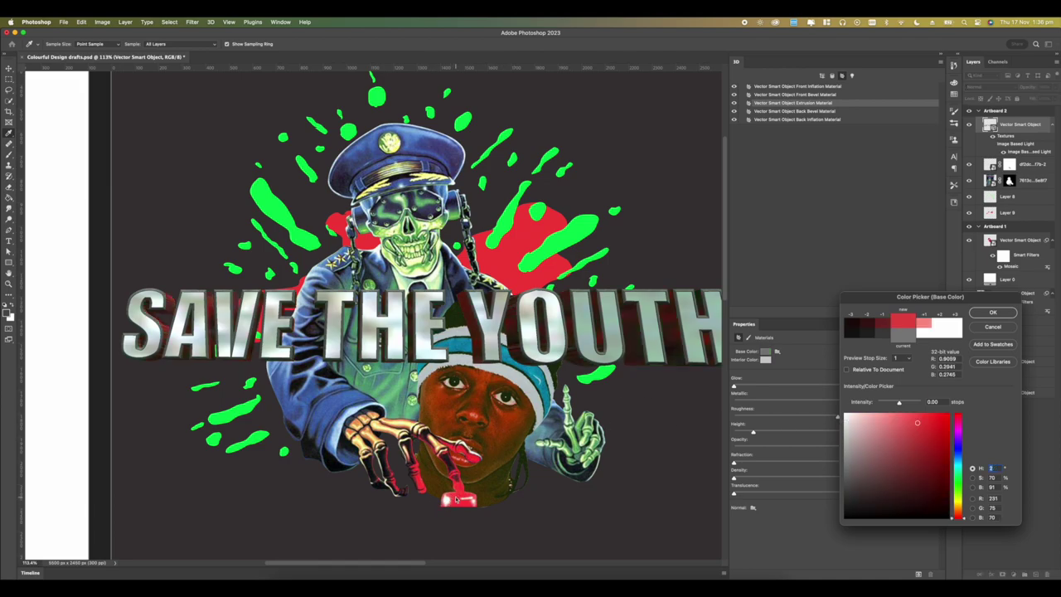
click(899, 417)
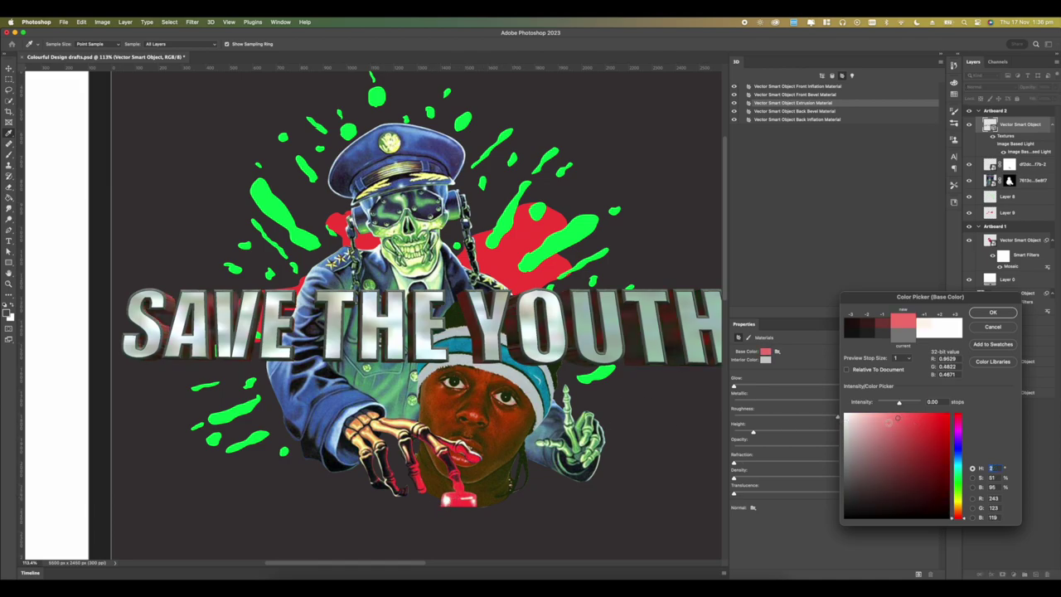
click(881, 422)
click(885, 421)
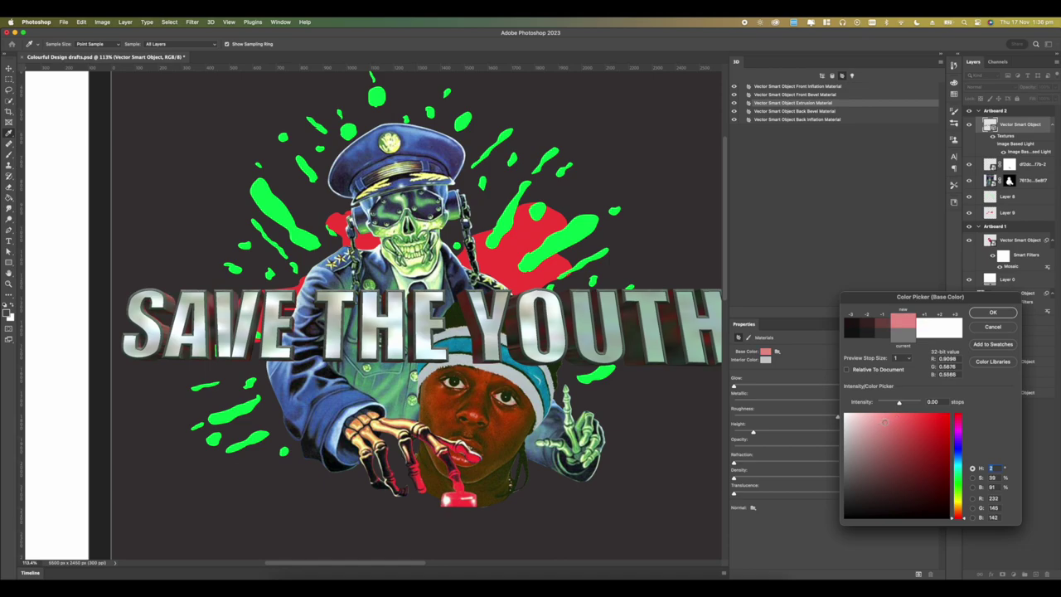
click(988, 314)
Step: Try several lower roughness values on the Front Bevel and Extrusion materials, ending with the Extrusion Material at 16%
scroll(490, 294, down, 5)
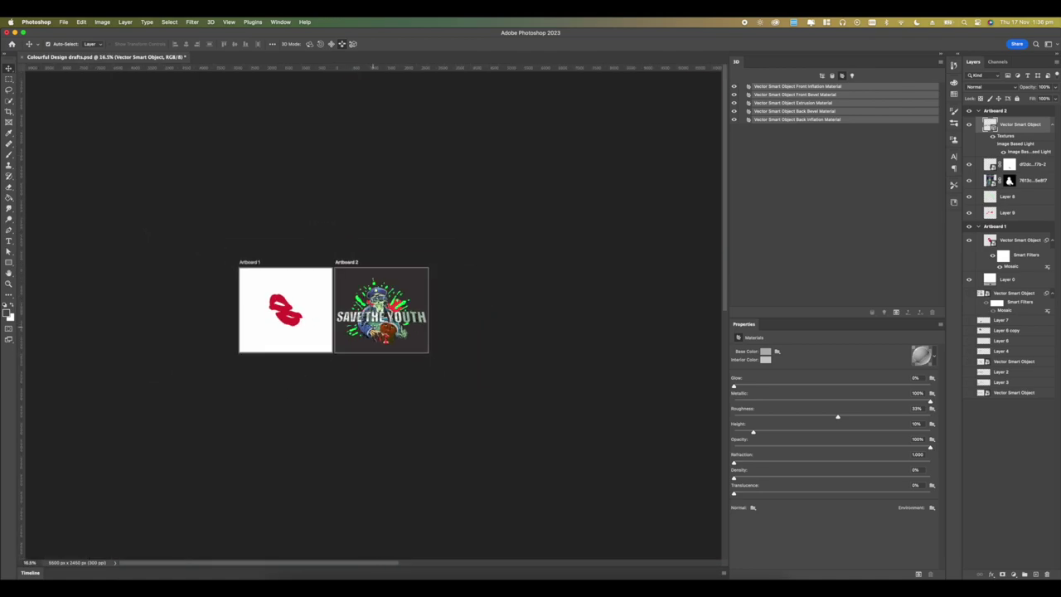
scroll(373, 327, up, 5)
scroll(389, 326, up, 5)
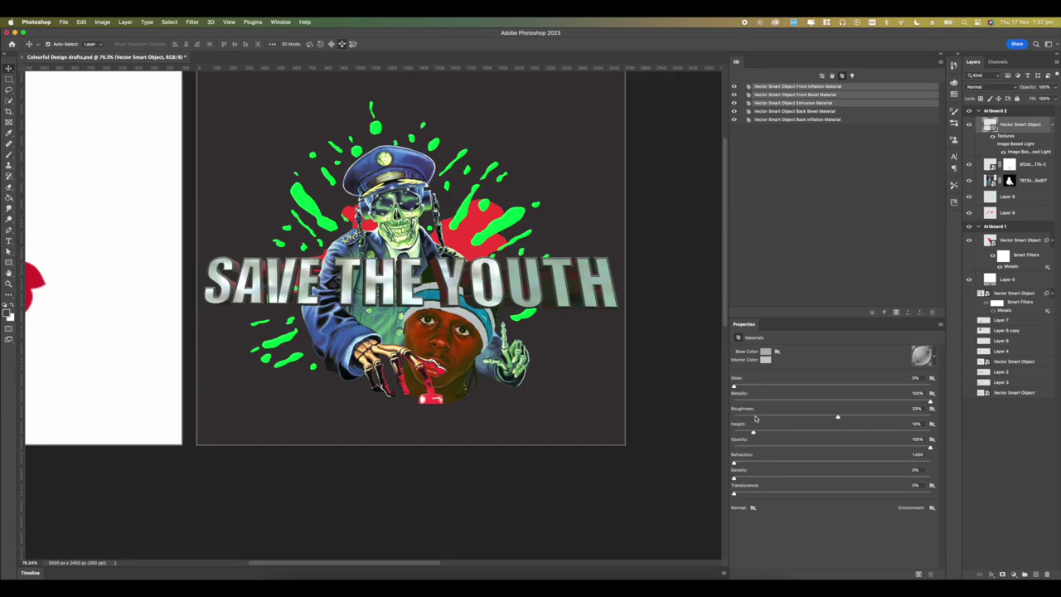
click(755, 416)
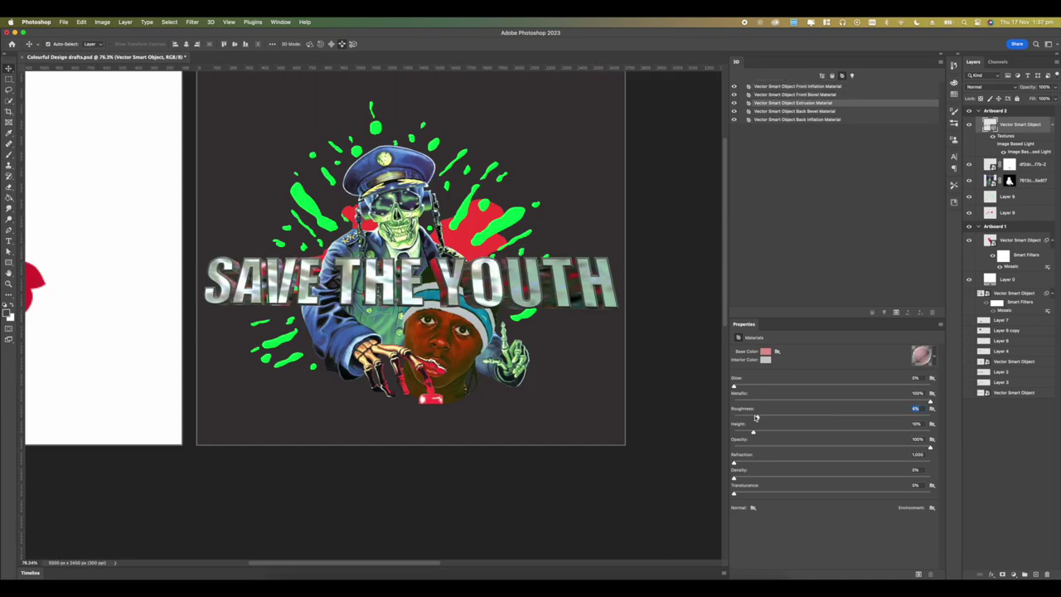
shift+click(770, 95)
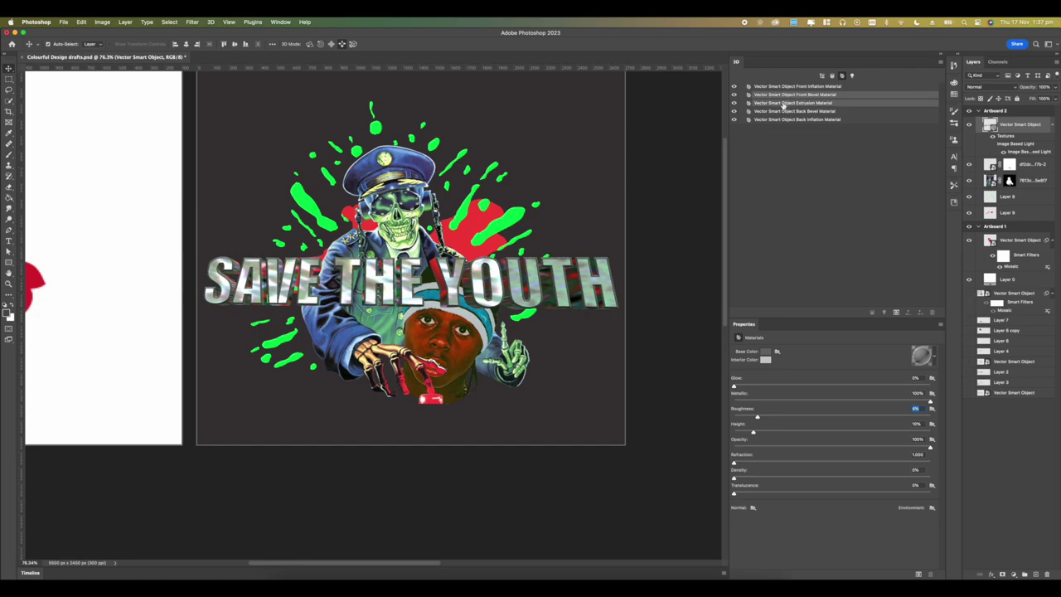
click(800, 417)
drag(800, 417, 831, 417)
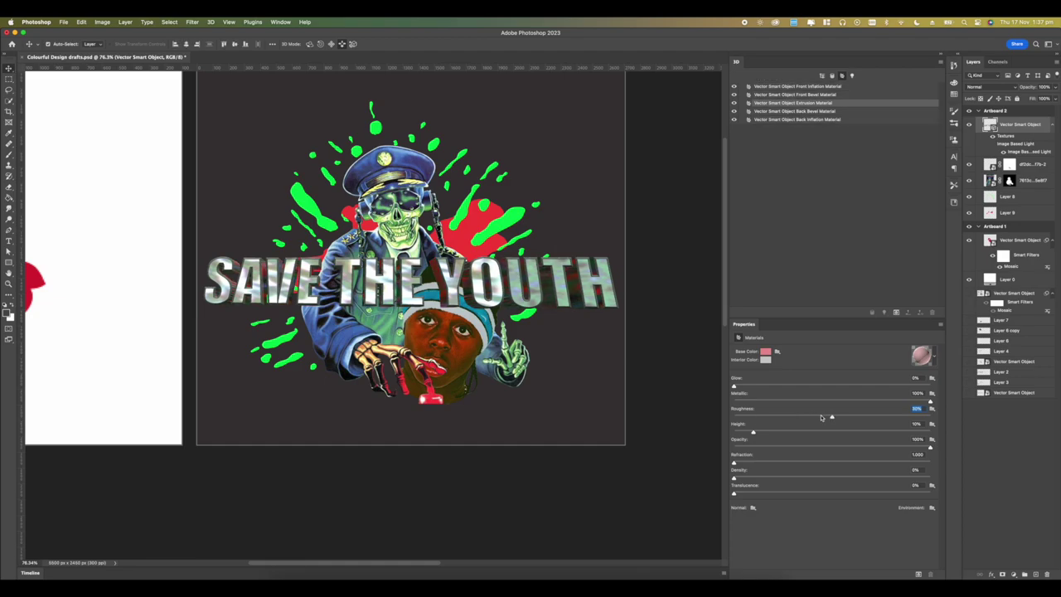
shift+click(794, 95)
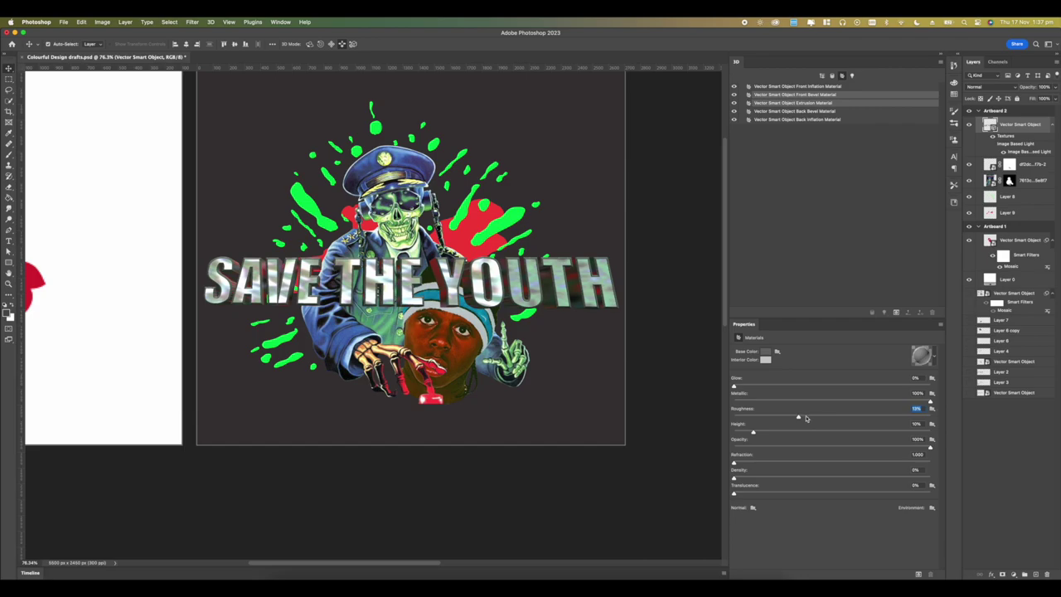
key(super+z)
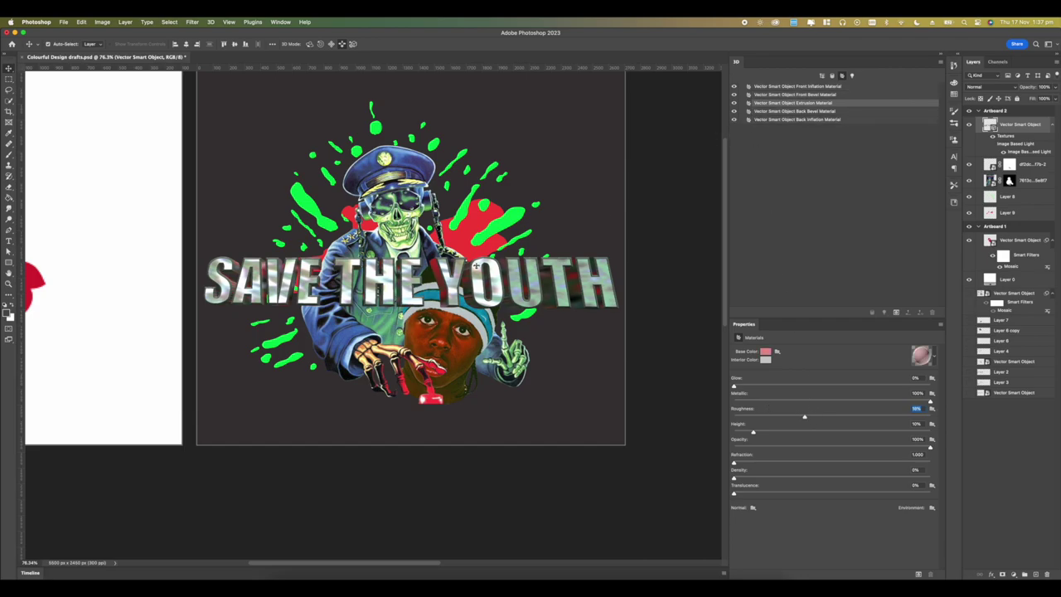
Step: Render the selected area around the word SAVE to preview the 3D materials, and clear the selection
scroll(477, 264, up, 3)
scroll(477, 263, up, 2)
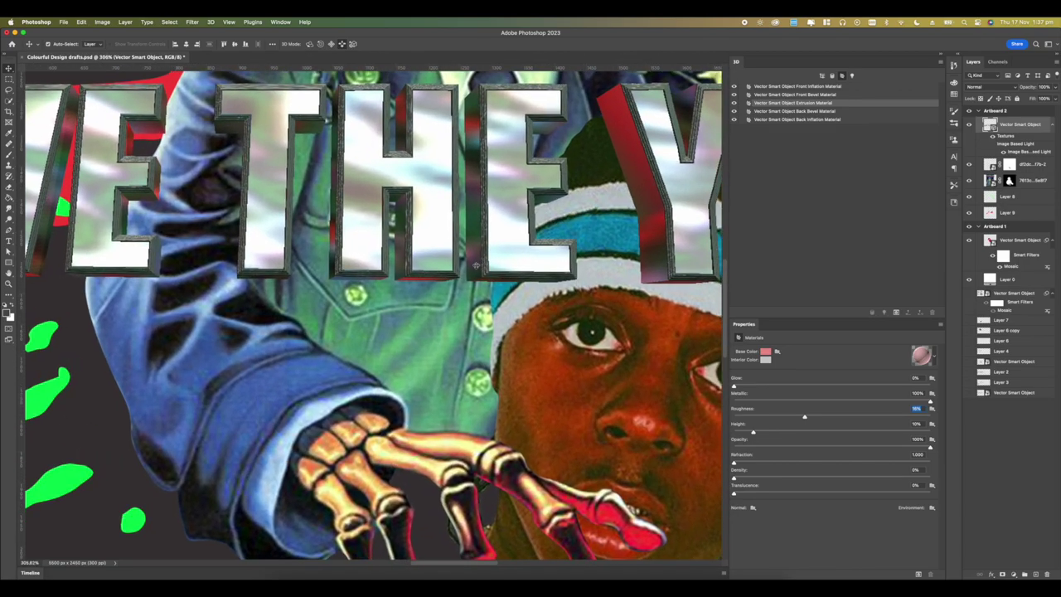
scroll(473, 265, down, 4)
scroll(476, 265, down, 3)
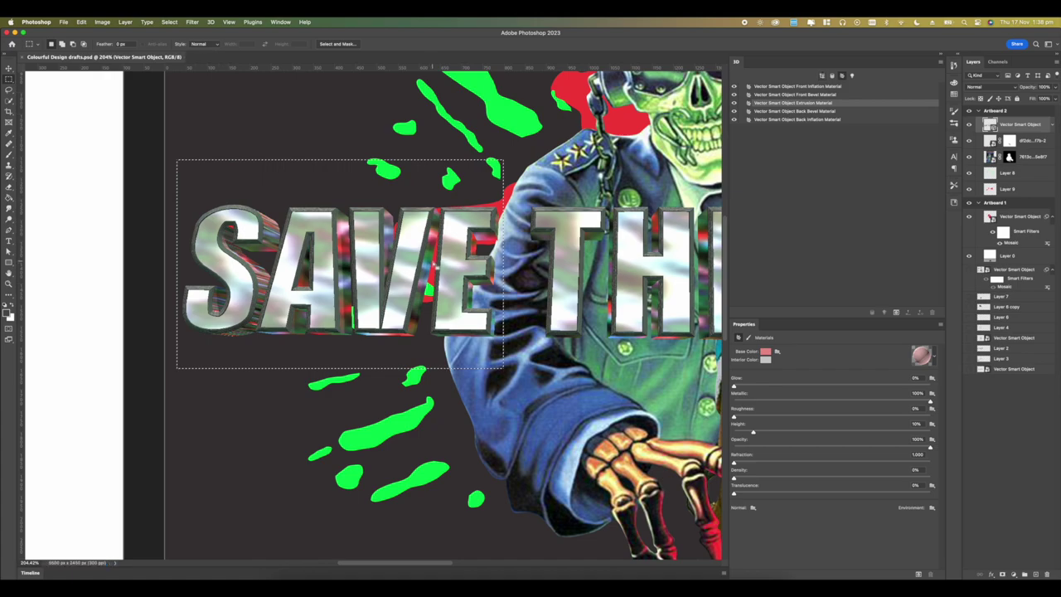
click(918, 574)
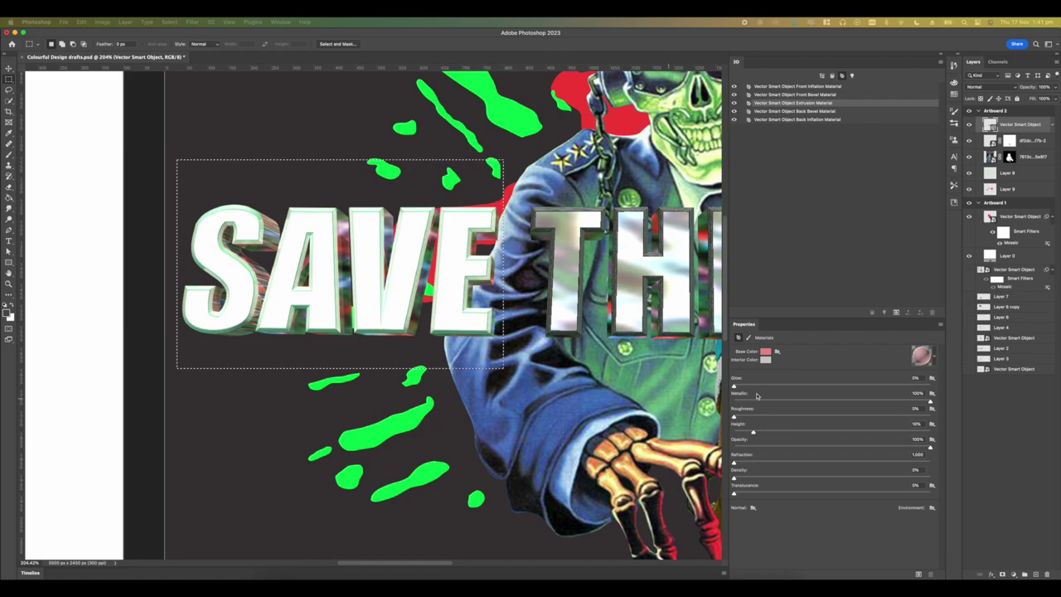
click(1009, 124)
key(super+d)
Step: Darken Infinite Light 1's color to grey RGB 54, 54, 54 and set its intensity to 110%
scroll(389, 257, down, 5)
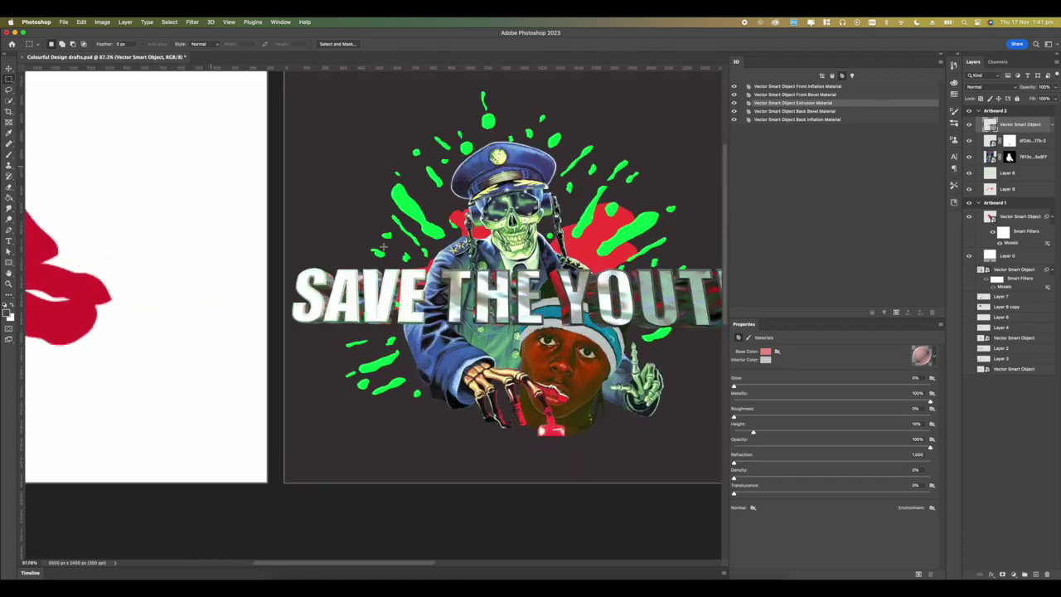
scroll(382, 246, up, 6)
click(851, 76)
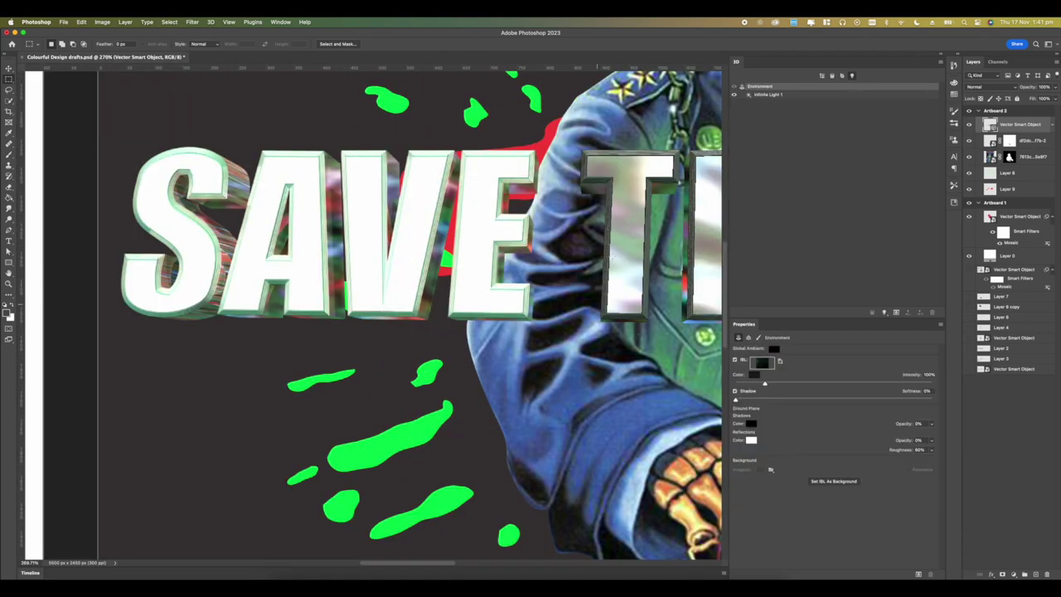
click(770, 95)
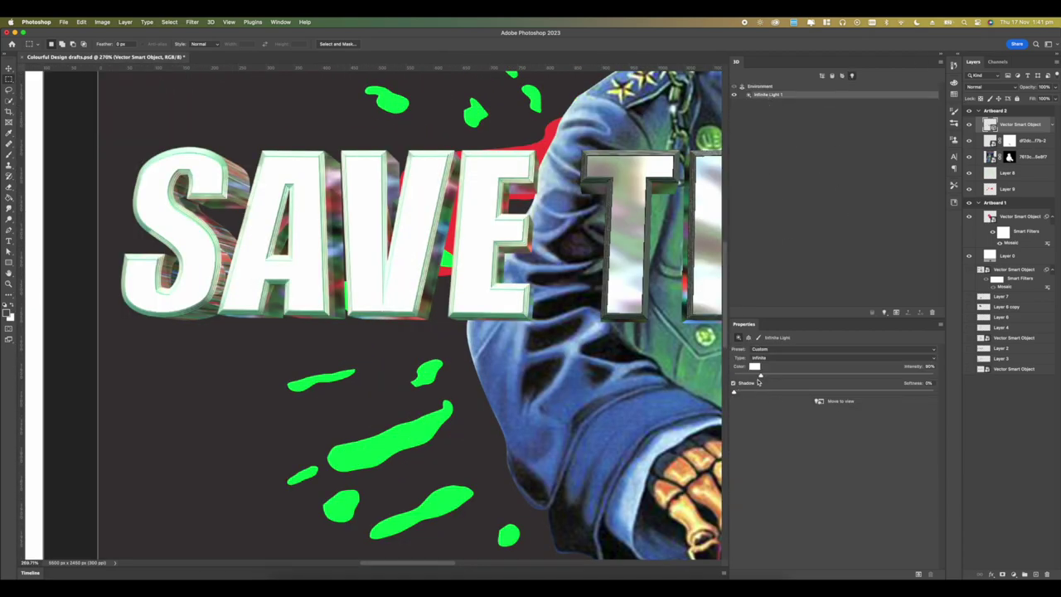
click(755, 367)
click(844, 515)
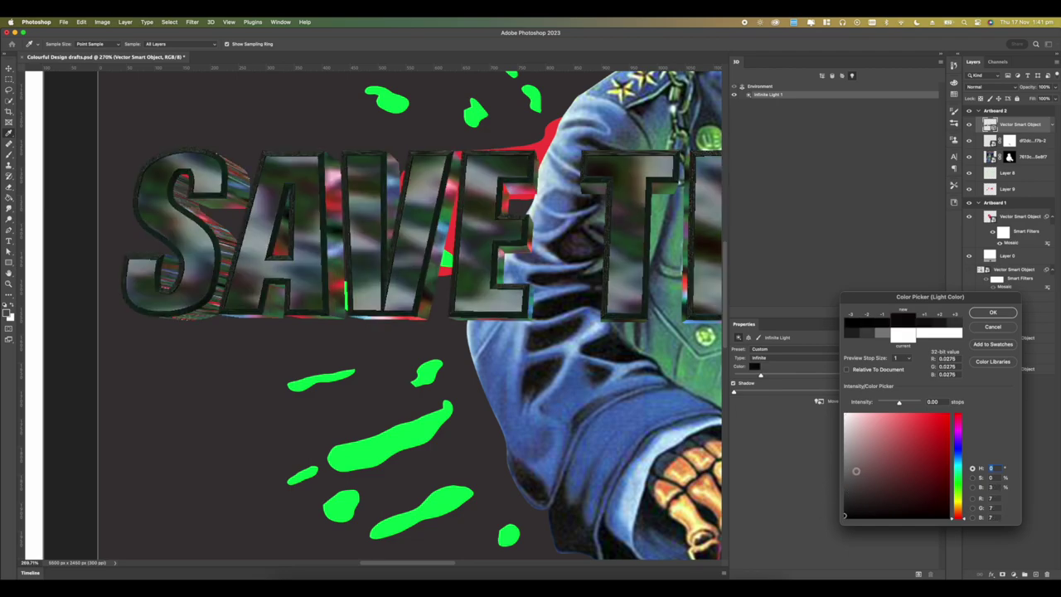
click(846, 474)
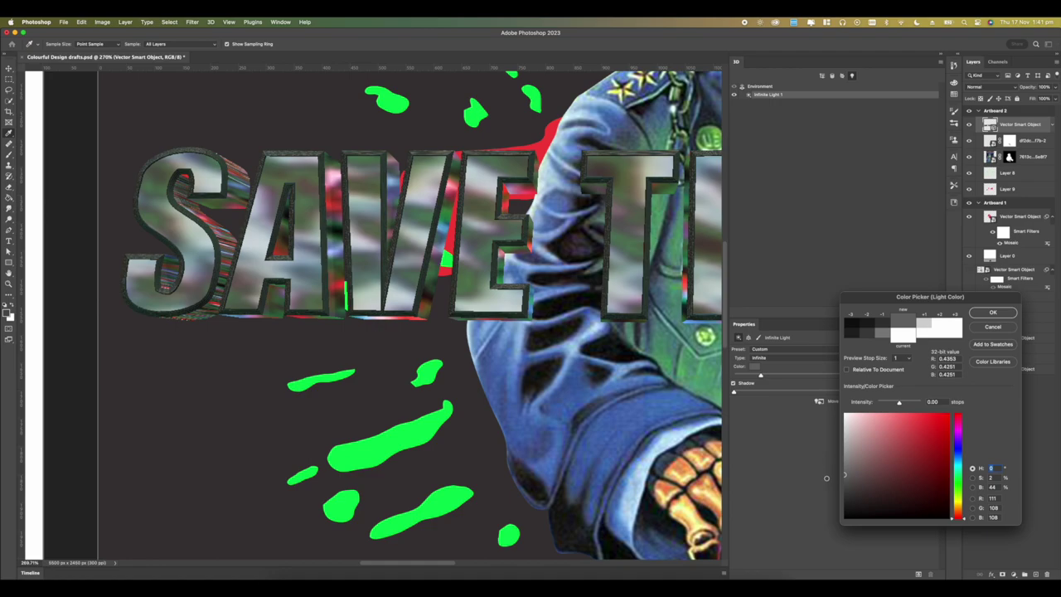
drag(815, 489, 808, 496)
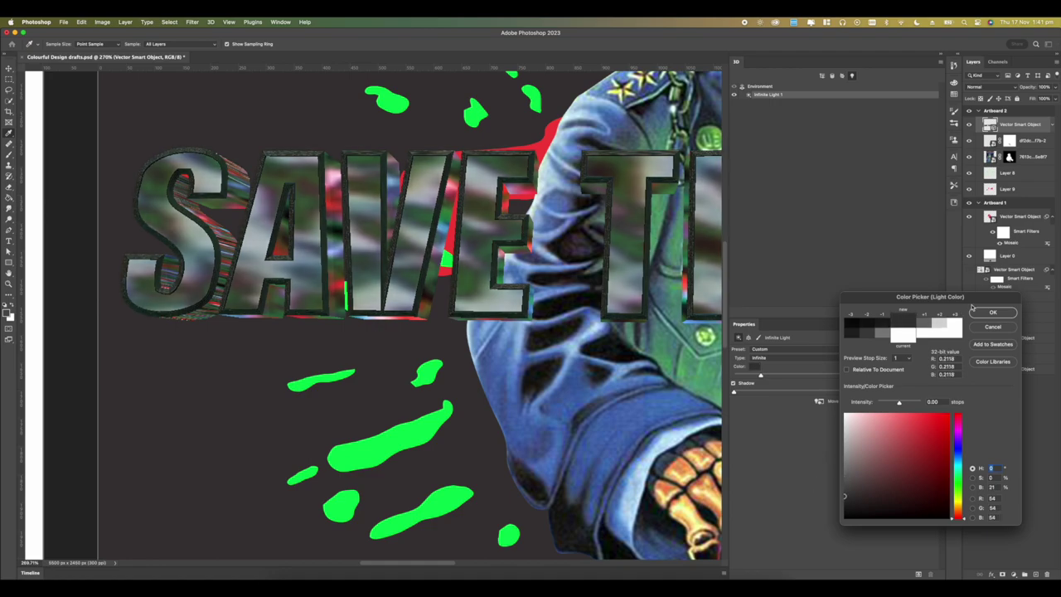
click(978, 312)
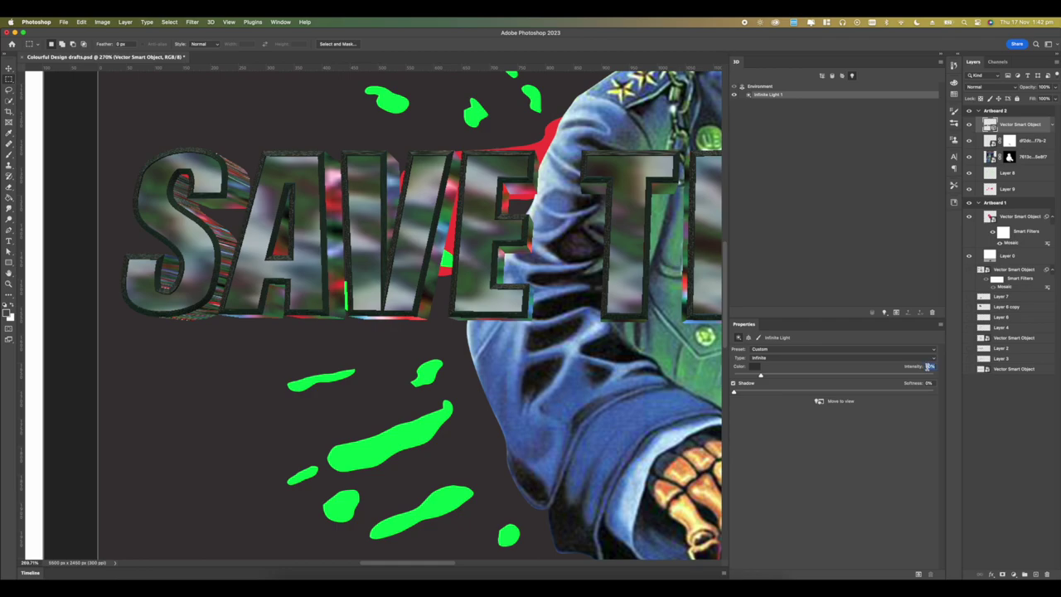
text(110)
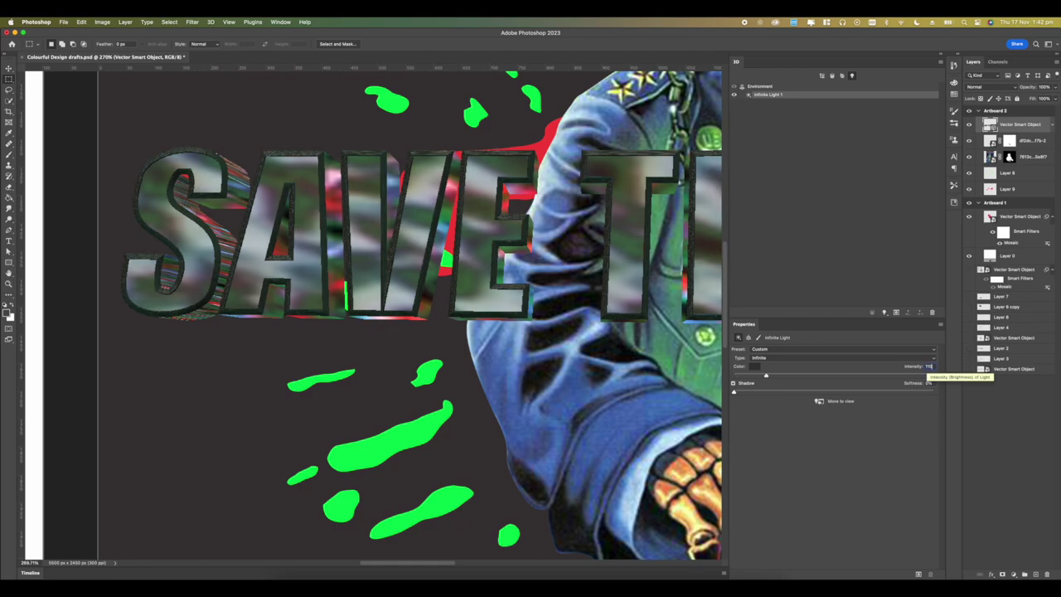
key(Return)
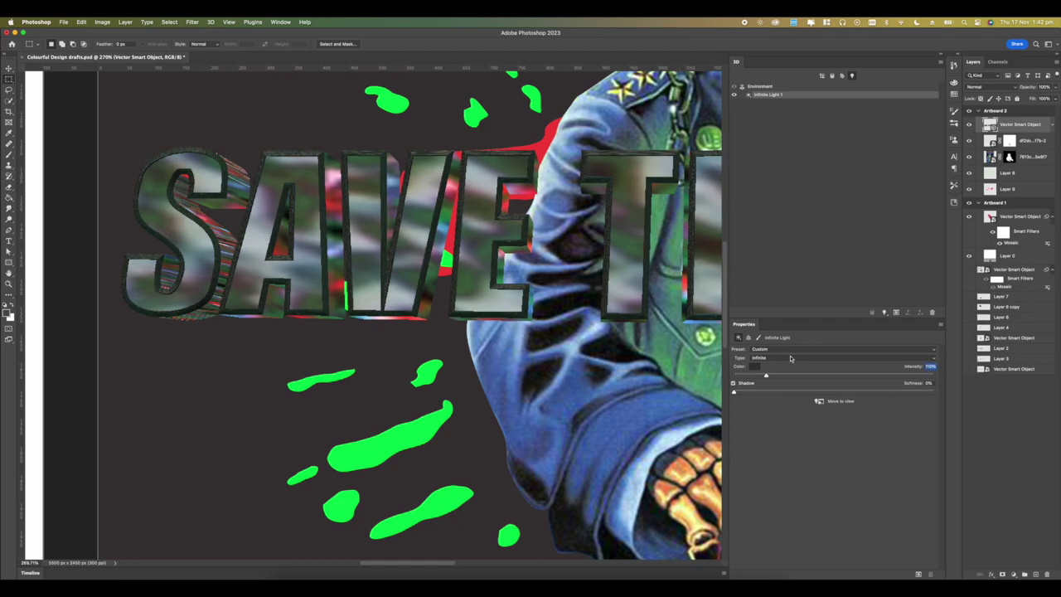
Step: Try brighter and darker image-based light intensities for the Environment, and settle on 75%
click(756, 87)
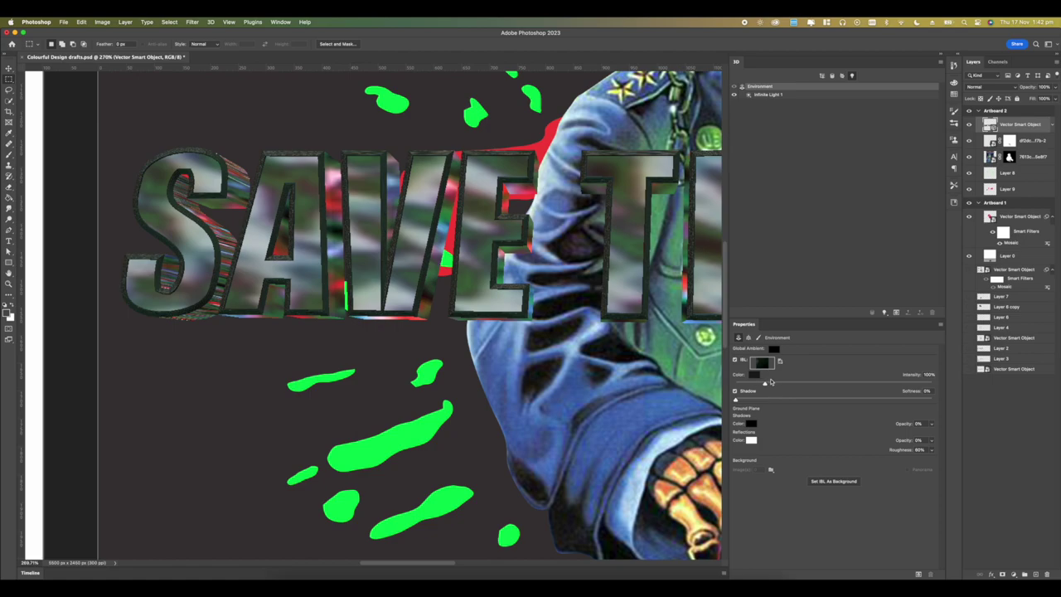
click(775, 383)
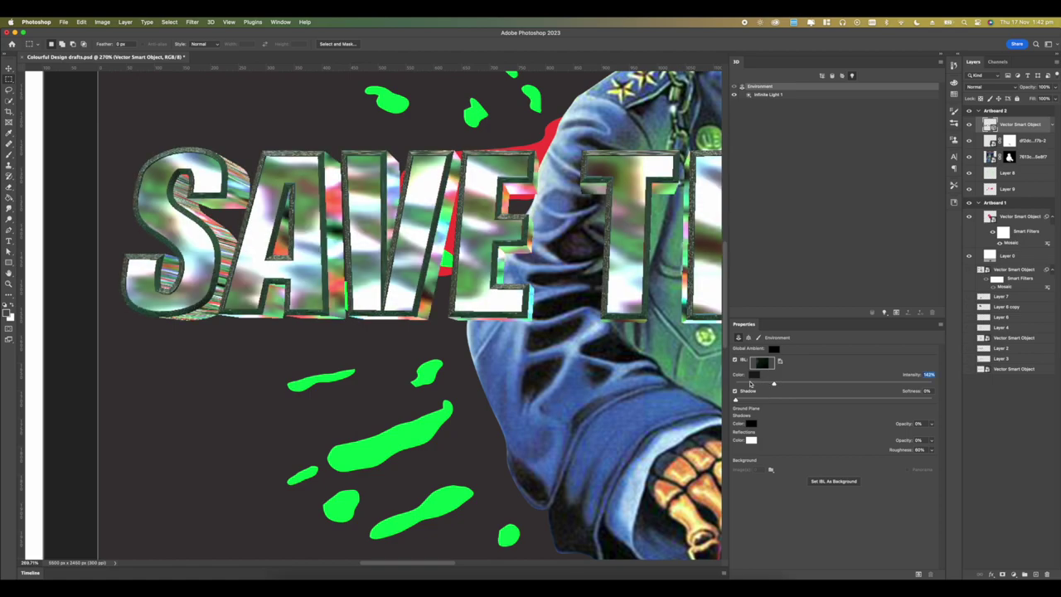
click(747, 383)
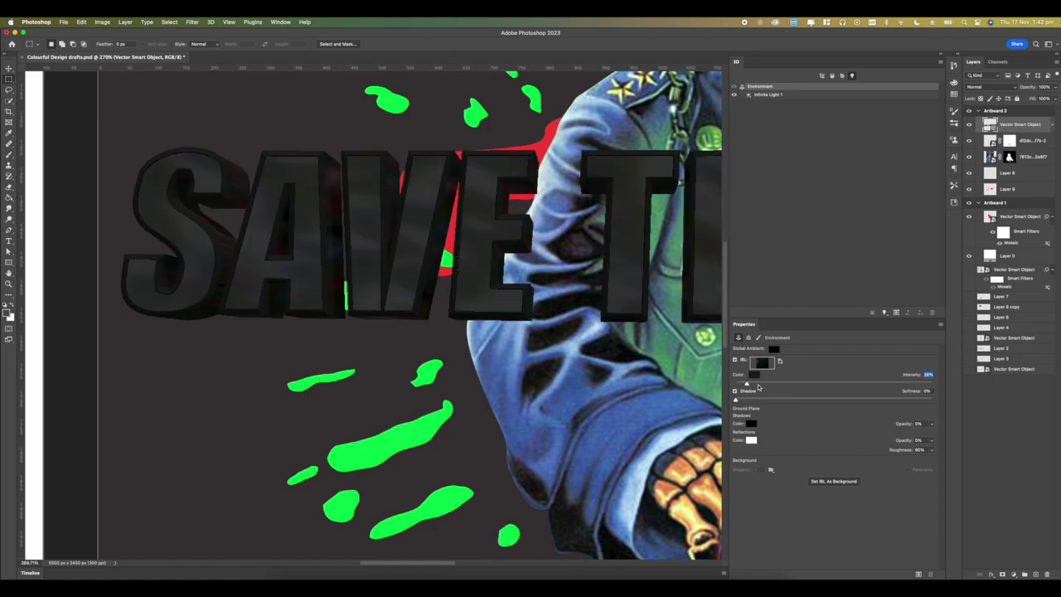
key(super+minus)
key(super+minus)
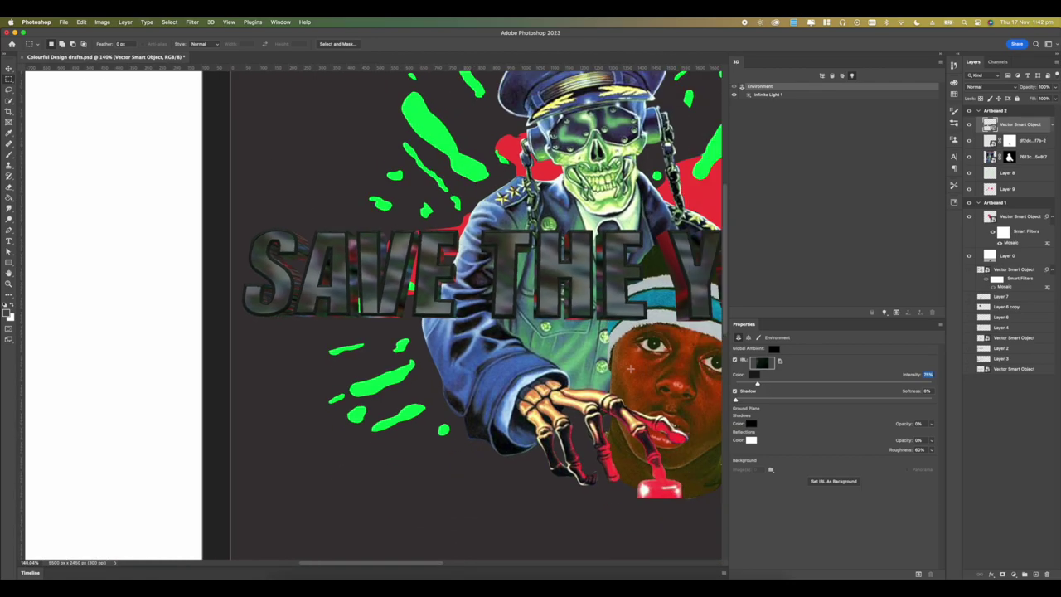
scroll(331, 276, down, 3)
scroll(331, 276, up, 6)
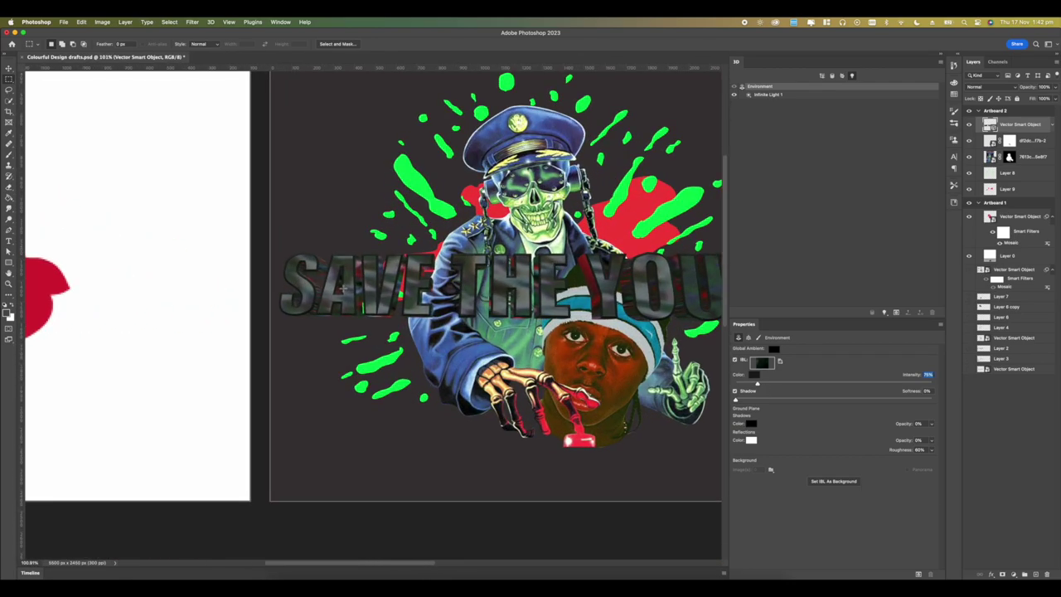
Step: Select a rectangular area around the letter S of SAVE and render it to preview the new lighting
scroll(71, 133, up, 2)
scroll(72, 134, left, 2)
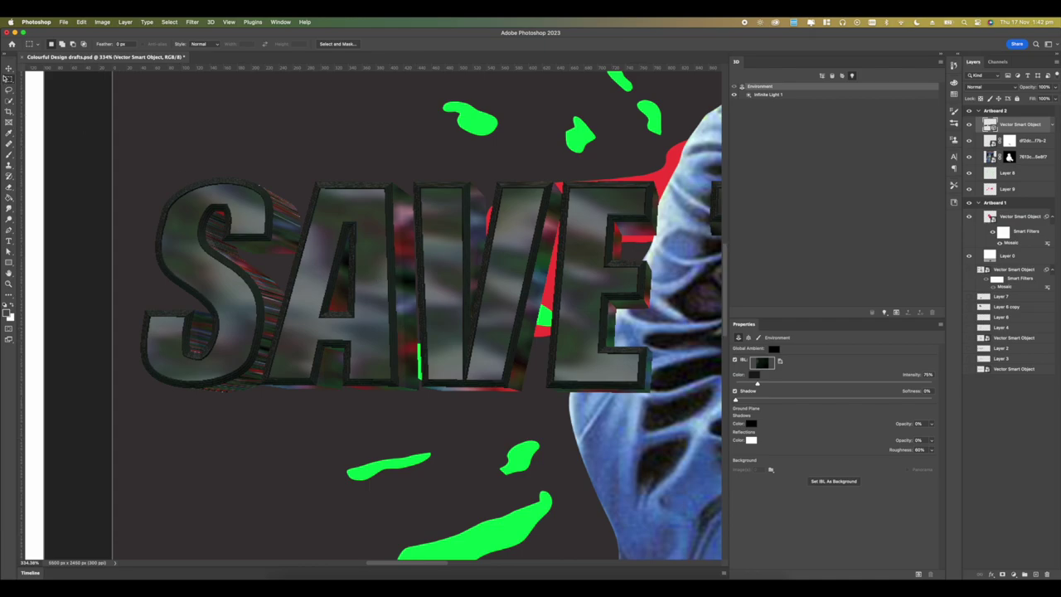
drag(119, 148, 306, 402)
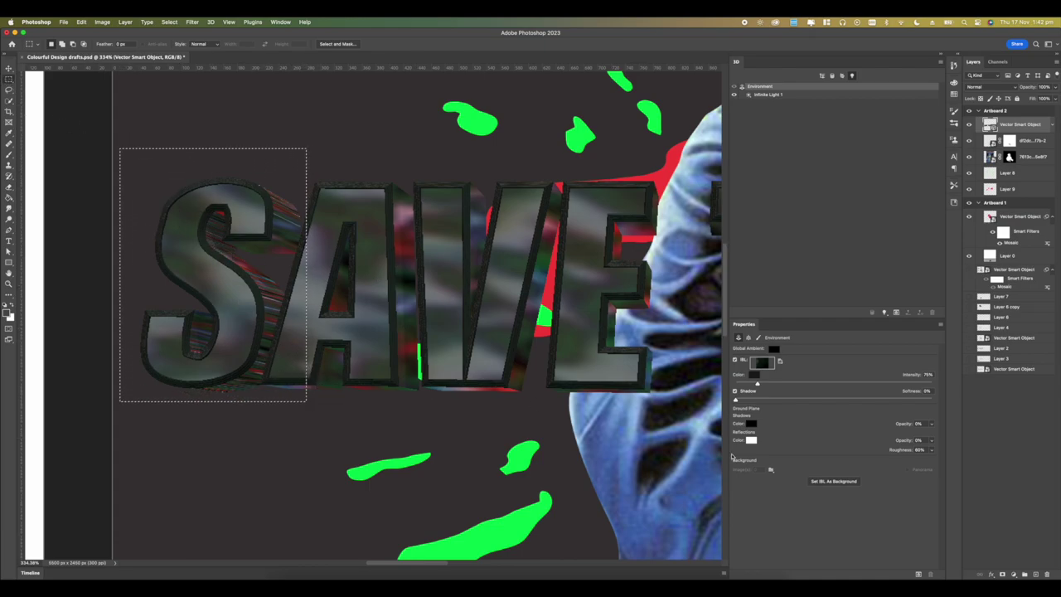
click(918, 574)
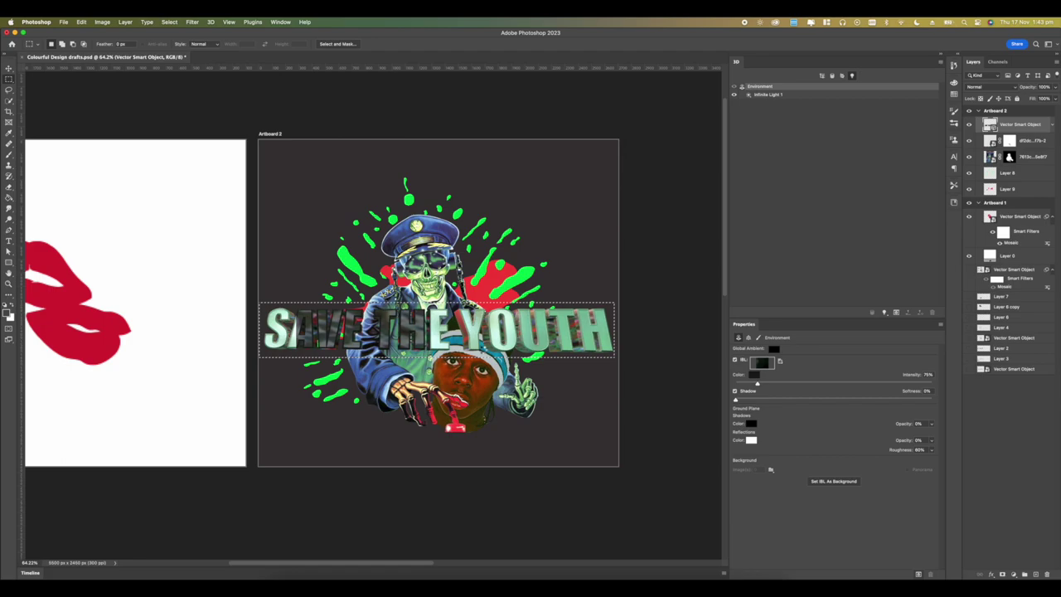
Step: Bring up the Notion page of design references and draw a new portrait artboard beside Artboard 2 in Photoshop
click(532, 587)
click(560, 586)
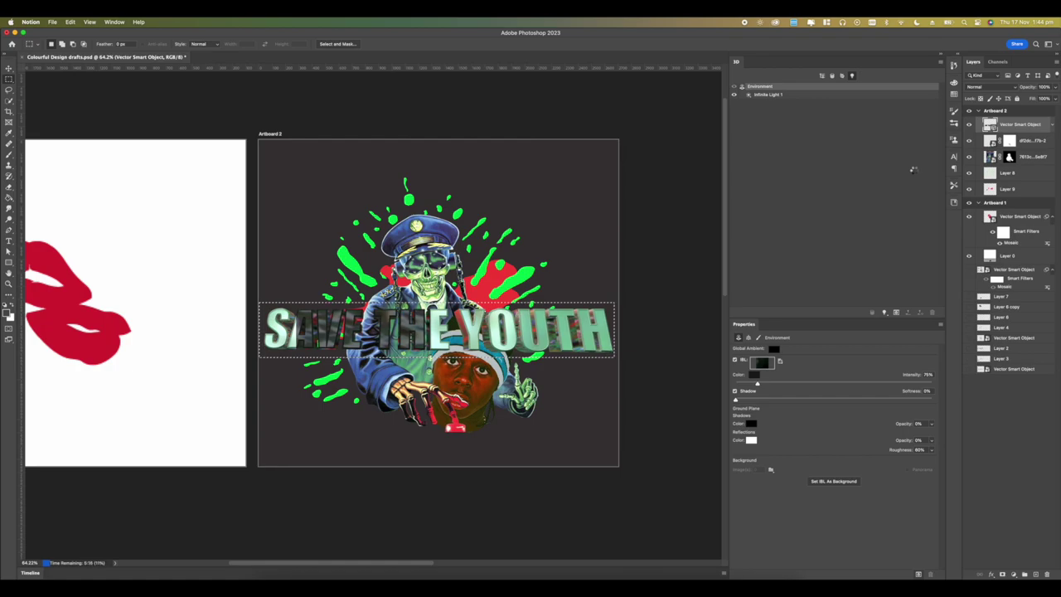
drag(427, 225, 566, 389)
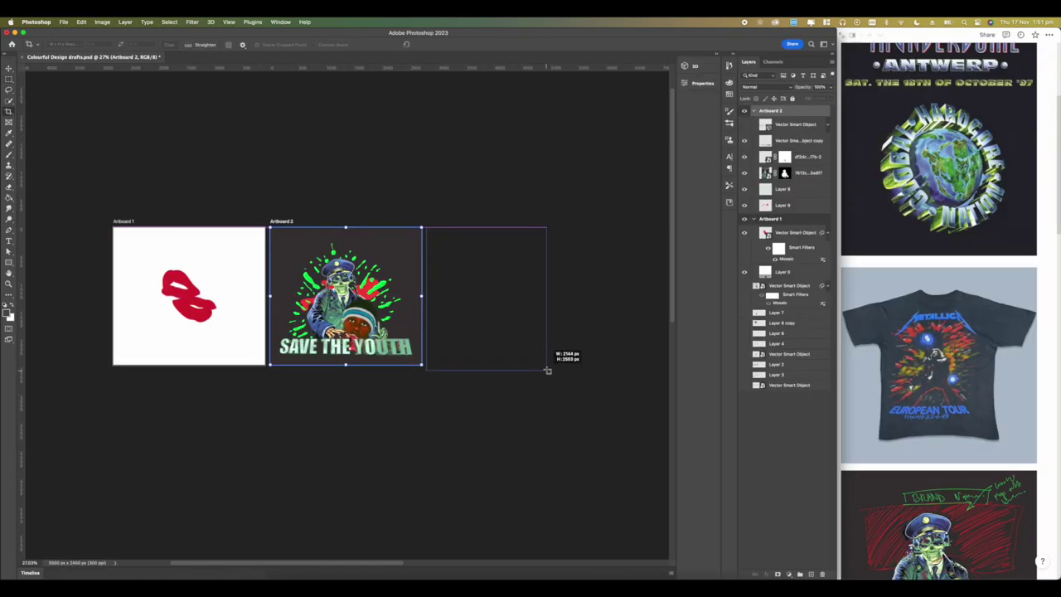
Step: Copy Artboard 2's visible text, portrait, skeleton and splatter layers and paste them into Artboard 3
drag(401, 277, 352, 259)
click(777, 149)
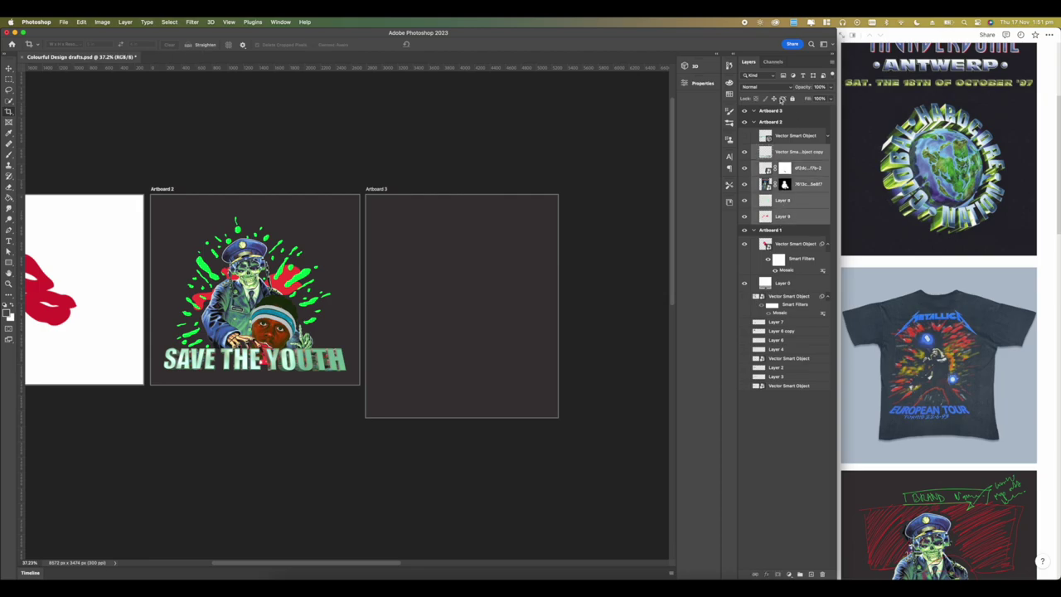
click(749, 113)
key(cmd+v)
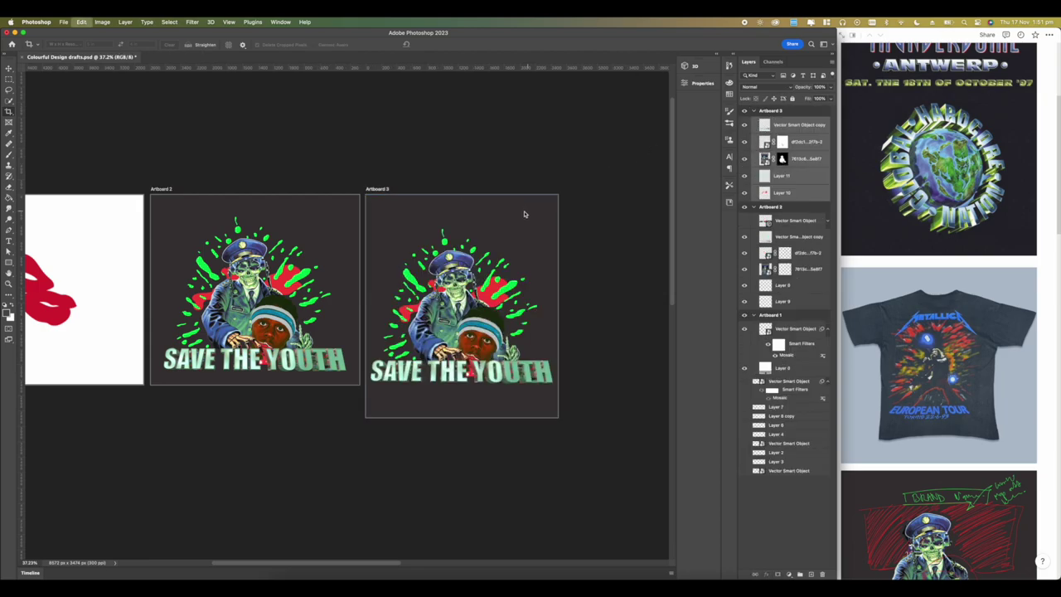
Step: Scale the pasted artwork in Artboard 3 down to about 97% and move it slightly lower on the artboard
scroll(481, 220, right, 2)
scroll(480, 221, down, 1)
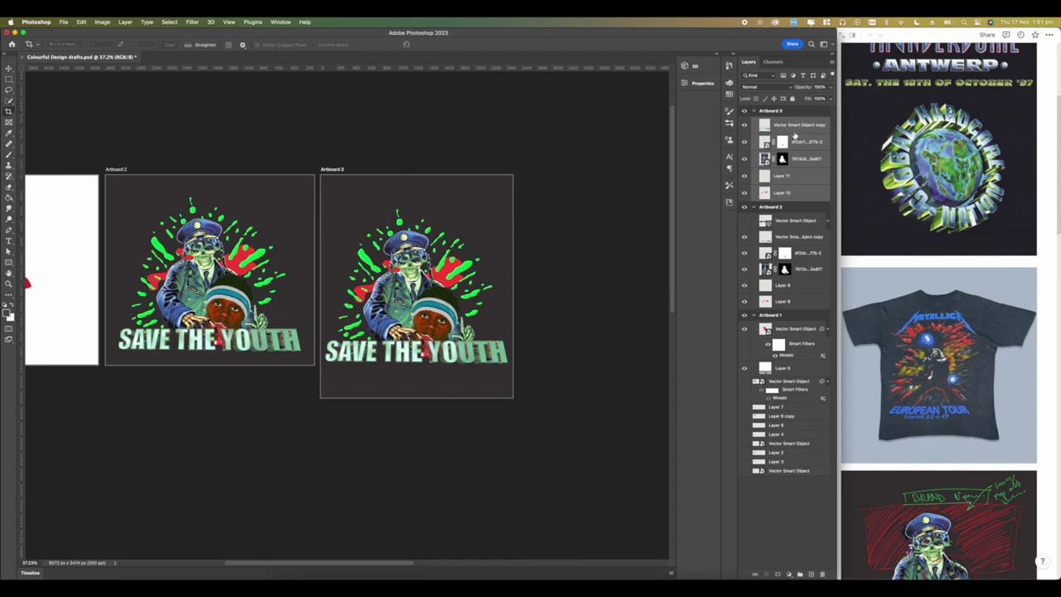
key(super+t)
drag(509, 283, 469, 317)
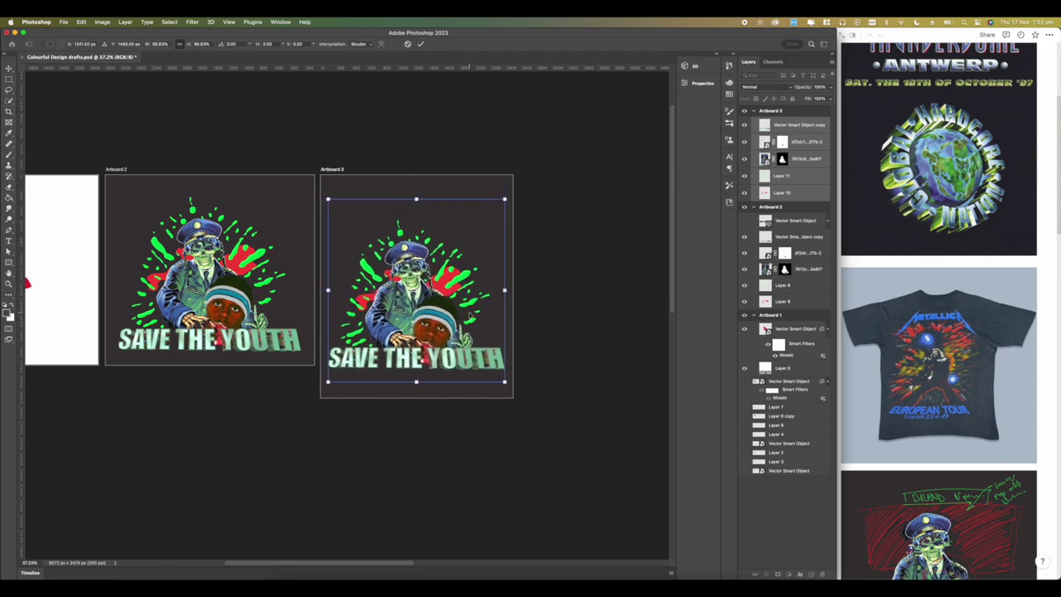
key(Return)
Step: Examine the artwork in Artboard 3 up close, hiding and showing the layer with the black mask to check its content
scroll(452, 299, up, 5)
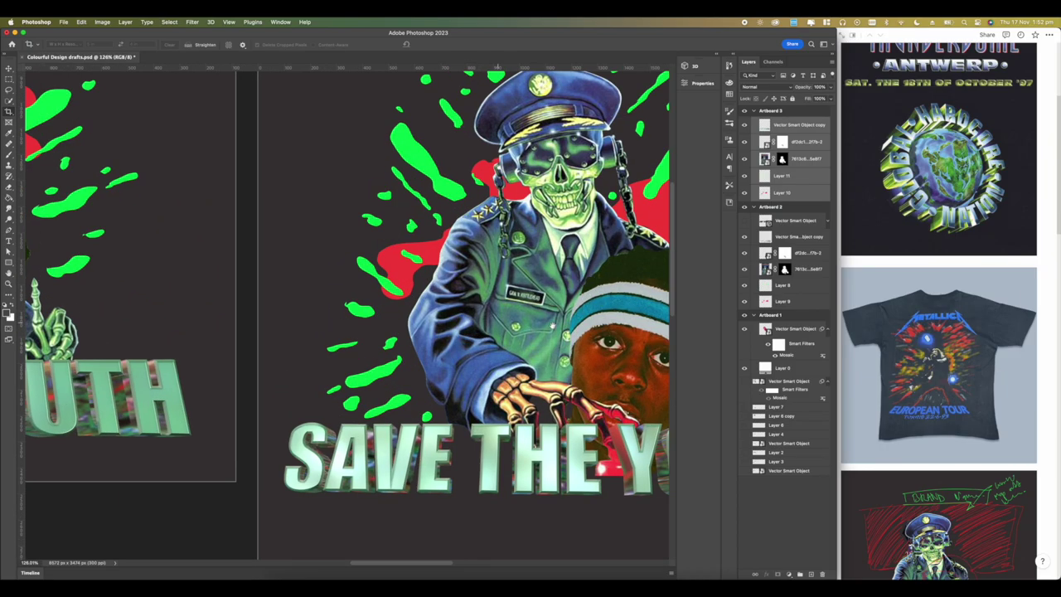
scroll(451, 296, down, 5)
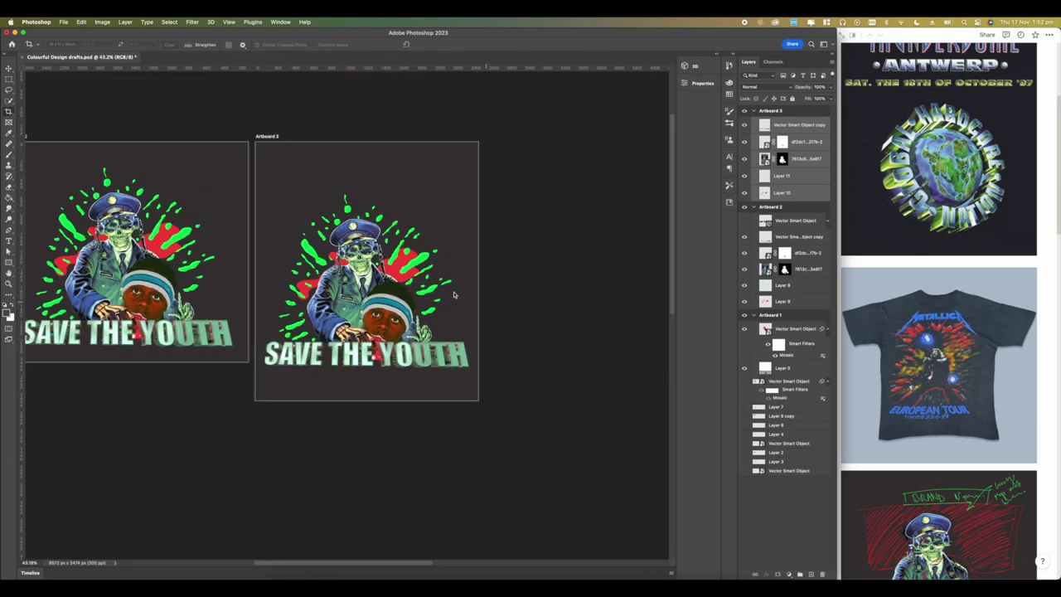
scroll(455, 298, up, 2)
click(792, 159)
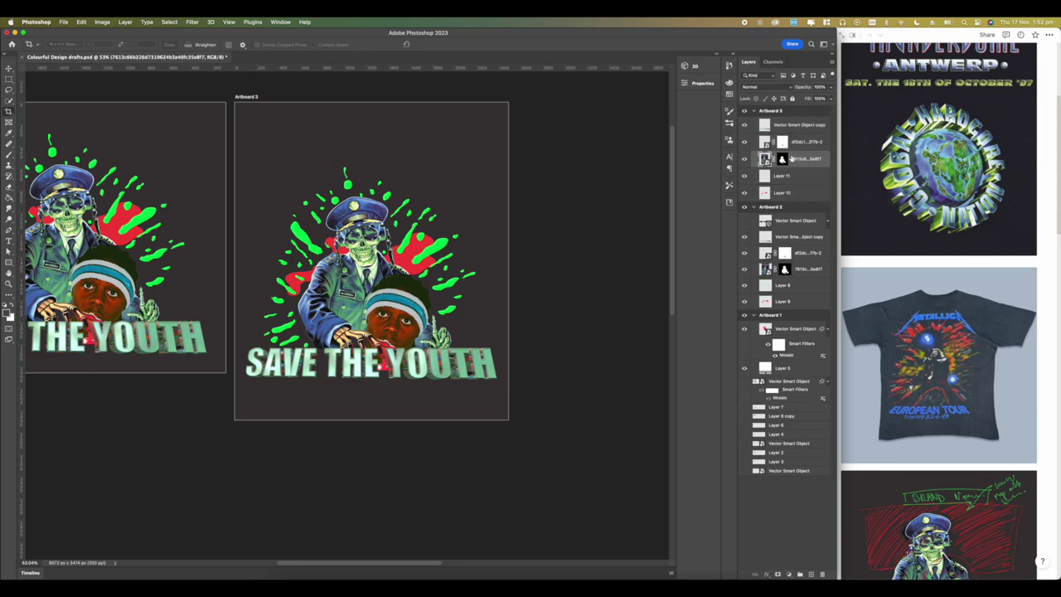
click(744, 158)
click(744, 159)
scroll(349, 317, up, 2)
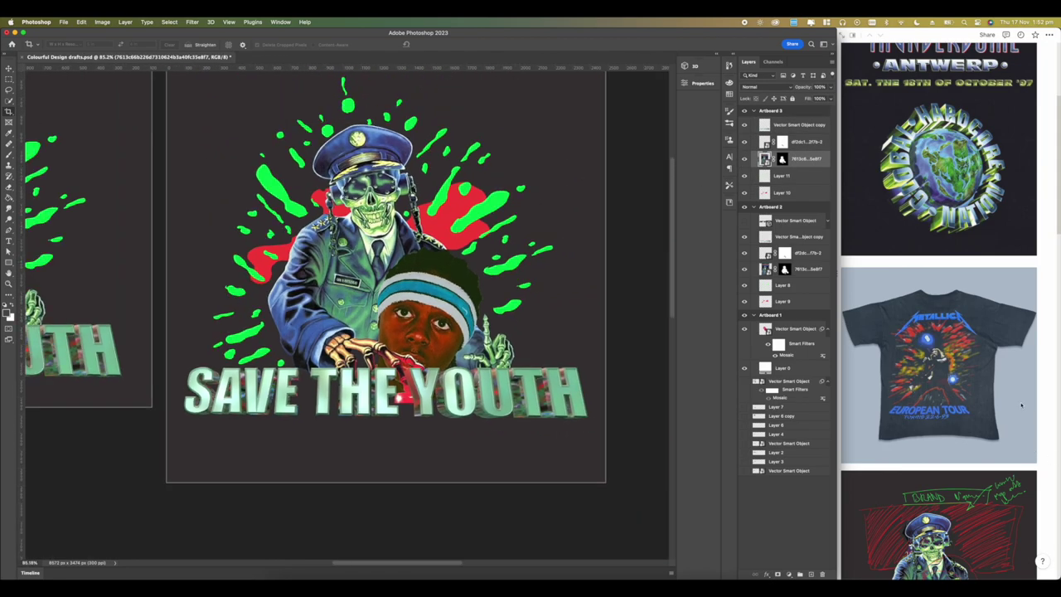
Step: Enlarge the Metallica European Tour shirt reference in Notion to 200%, and toggle Layer 11's visibility in Photoshop to identify its splatters
double_click(1021, 406)
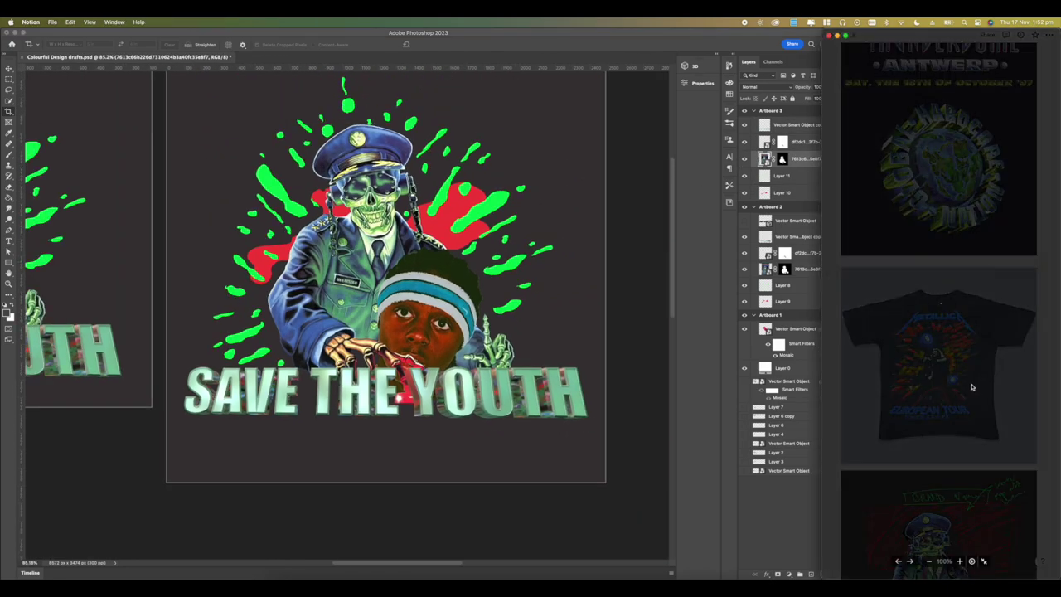
click(935, 322)
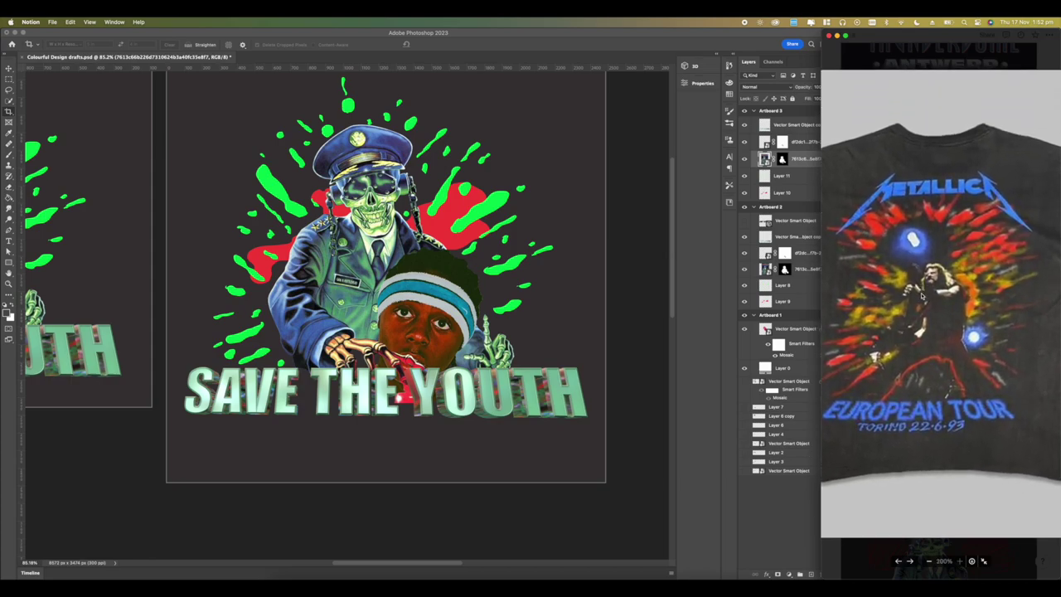
click(782, 182)
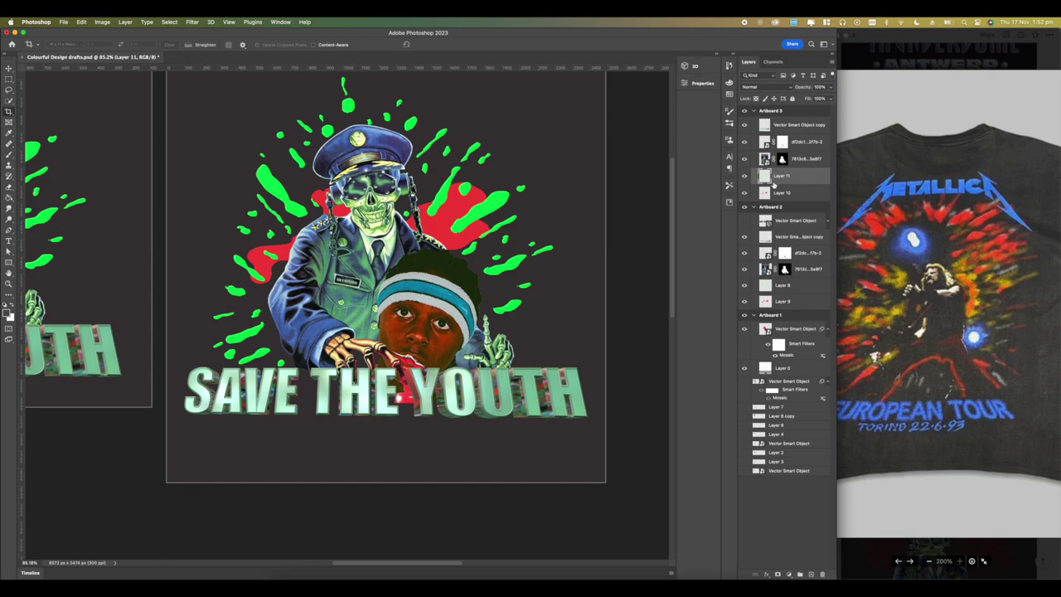
click(745, 176)
click(745, 175)
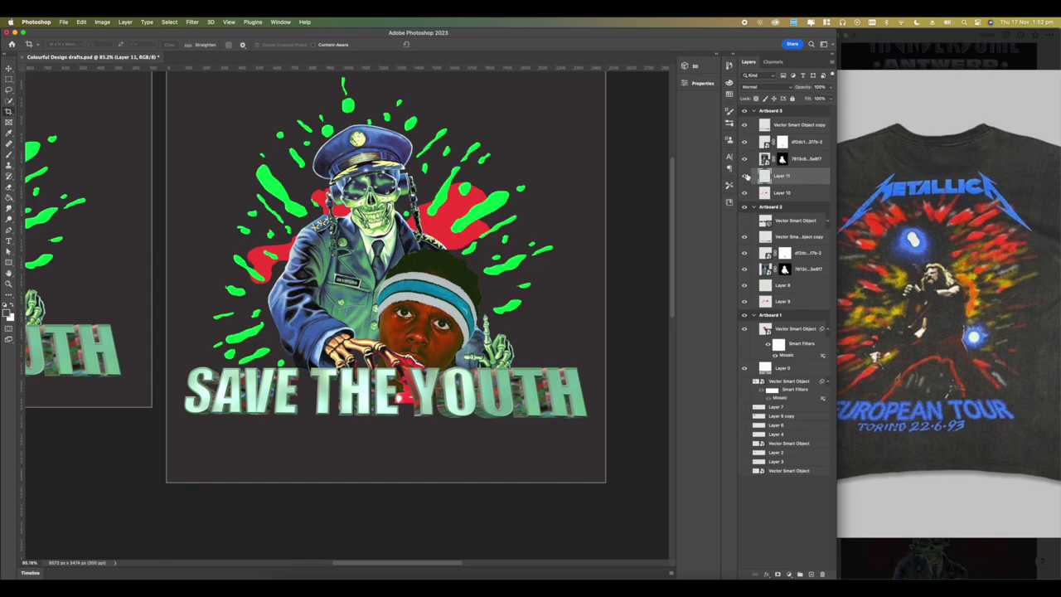
Step: Try a white 24 px outside stroke on the green splatters of Layer 11
right_click(781, 179)
click(796, 158)
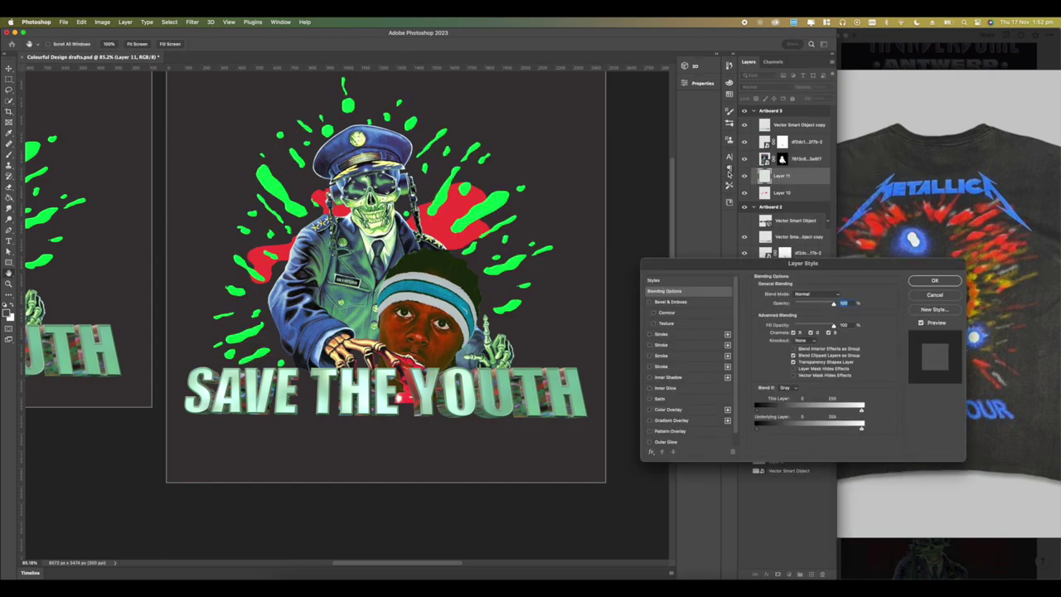
click(660, 334)
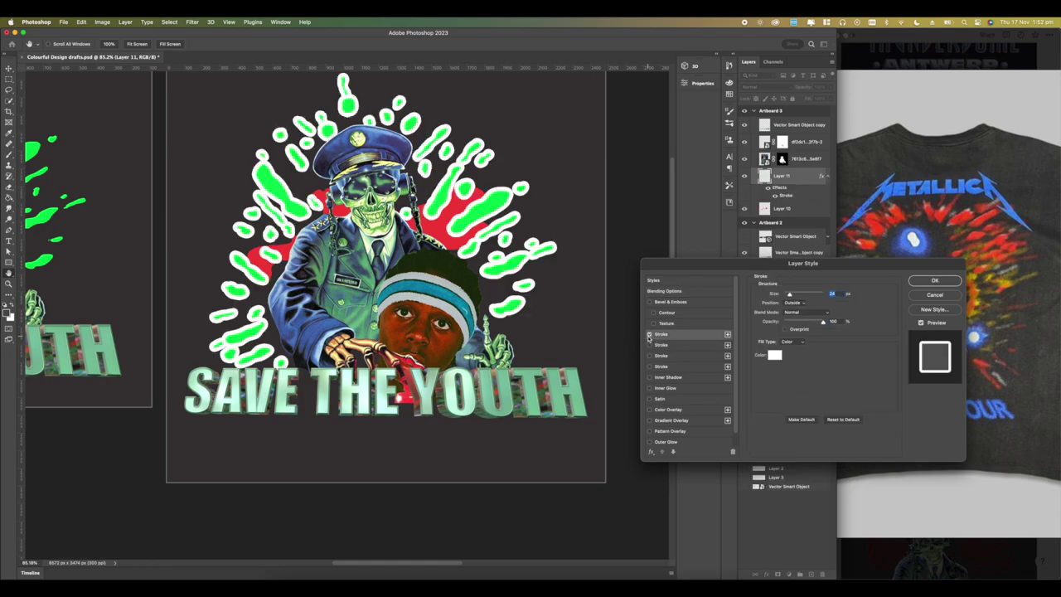
click(649, 334)
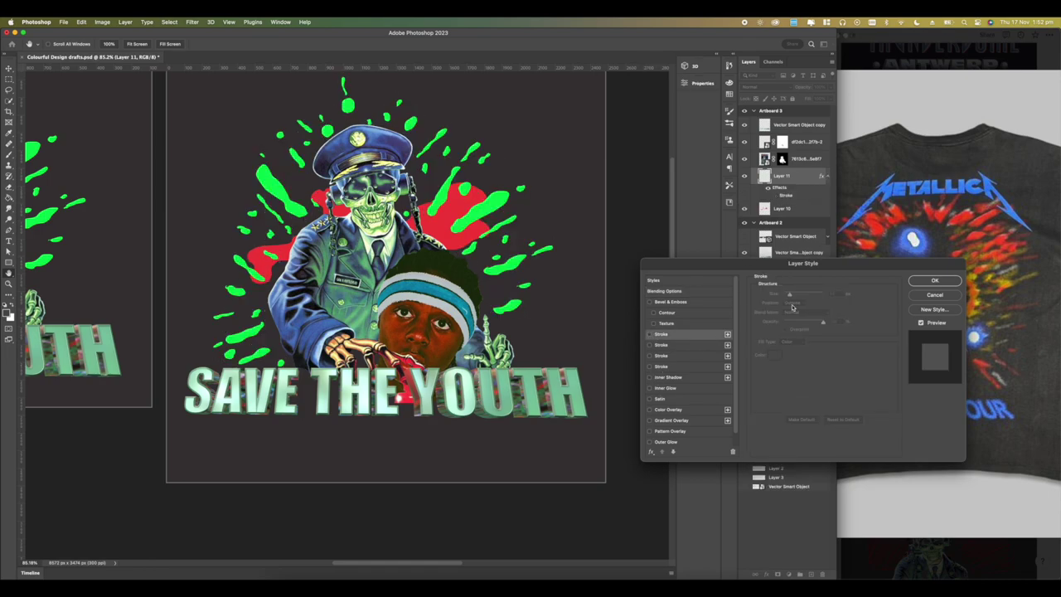
click(934, 296)
Step: Apply the Displace filter to the green splatters on Layer 11 using a displacement map file
scroll(374, 312, down, 5)
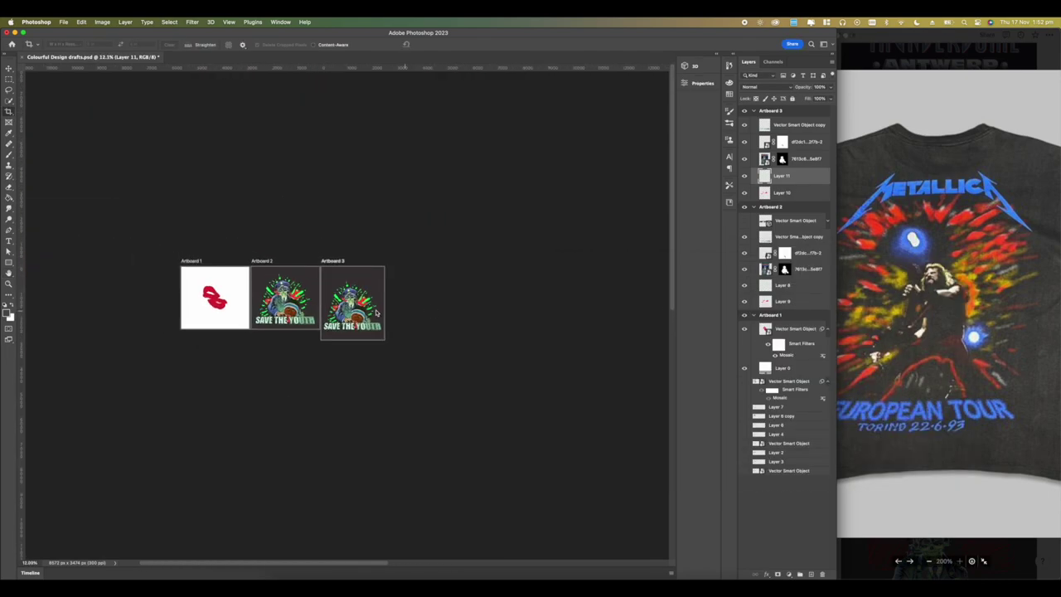
scroll(374, 312, up, 3)
scroll(374, 311, up, 4)
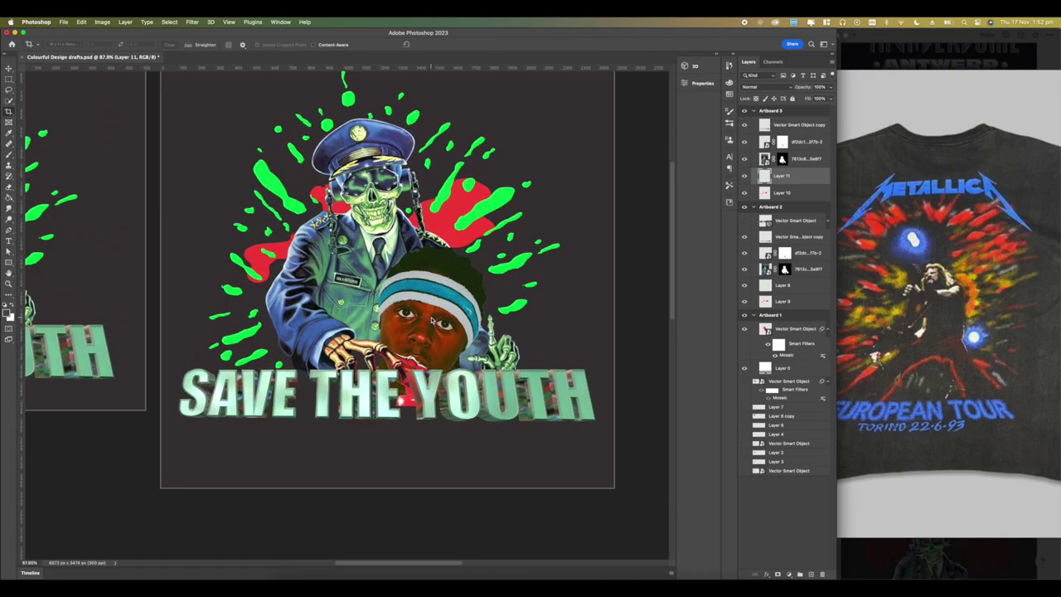
click(192, 21)
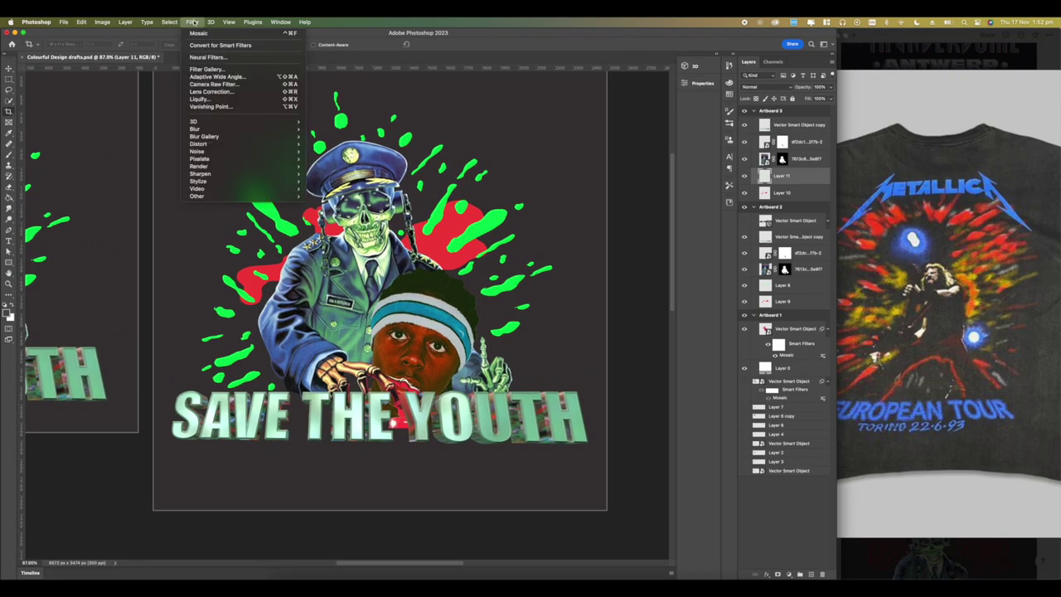
mouse_move(200, 145)
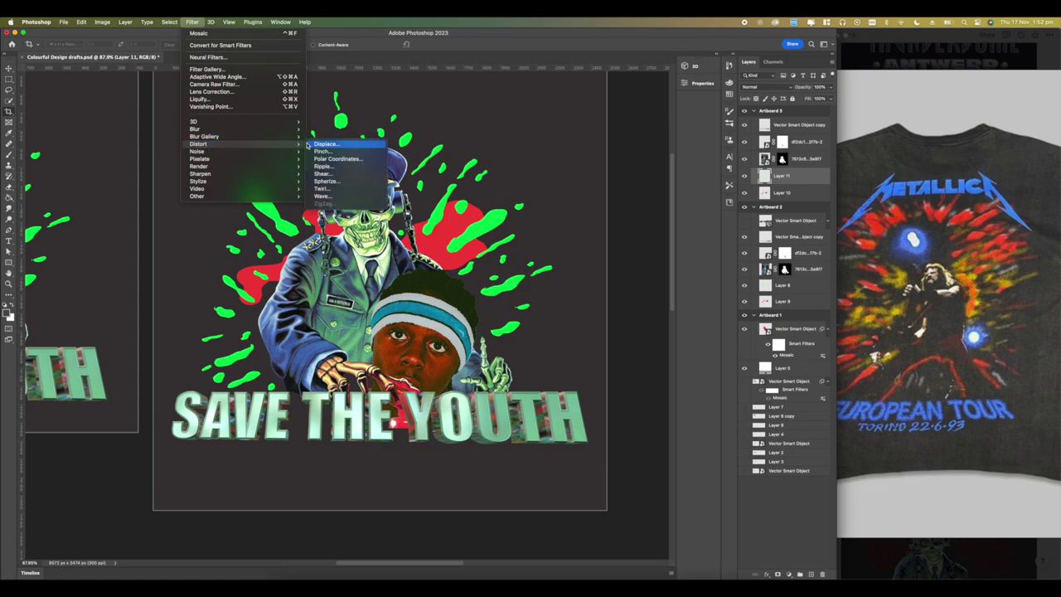
click(323, 145)
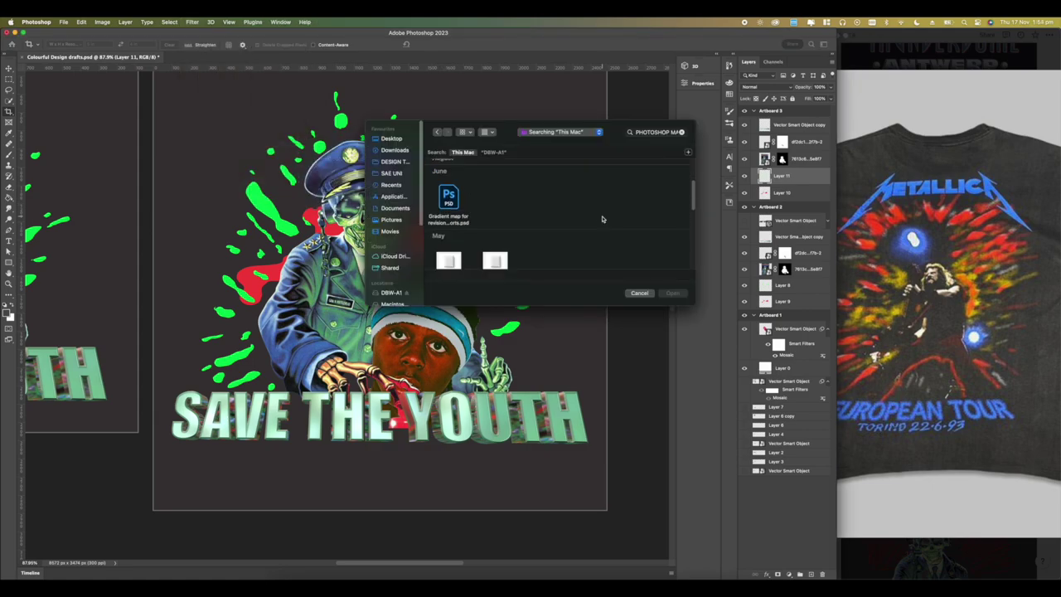
click(552, 244)
click(670, 294)
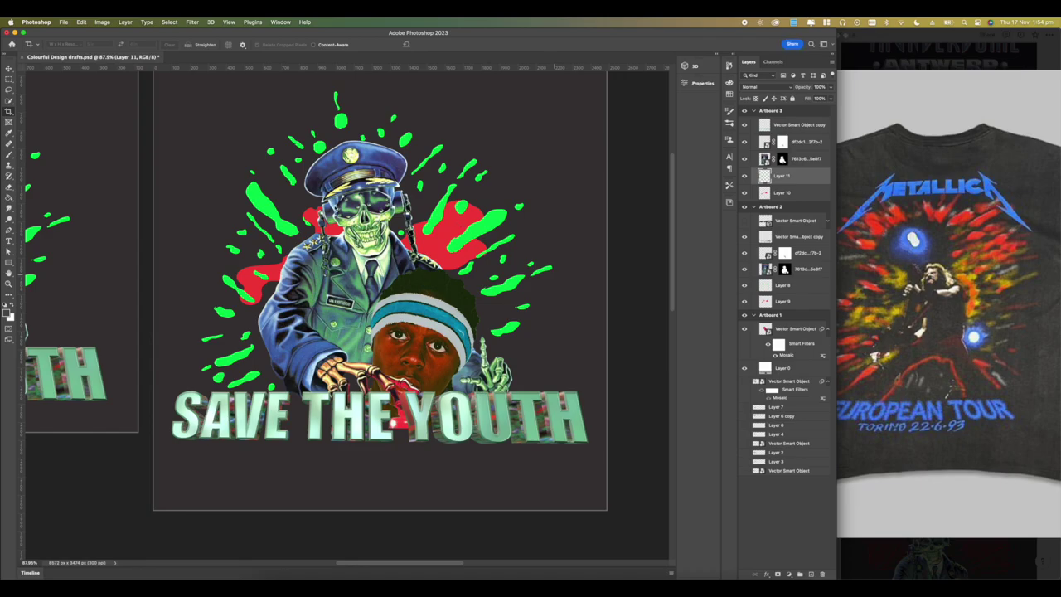
Step: Repeat the Displace filter on Layer 11 to roughen the edges of the green splatters further
scroll(393, 230, up, 8)
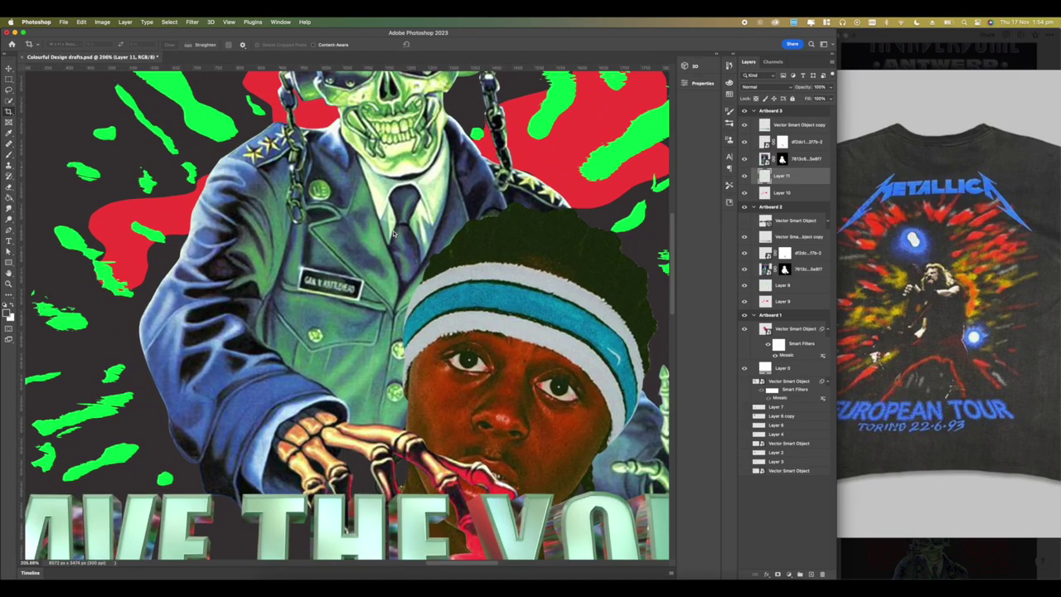
scroll(392, 230, down, 5)
click(193, 21)
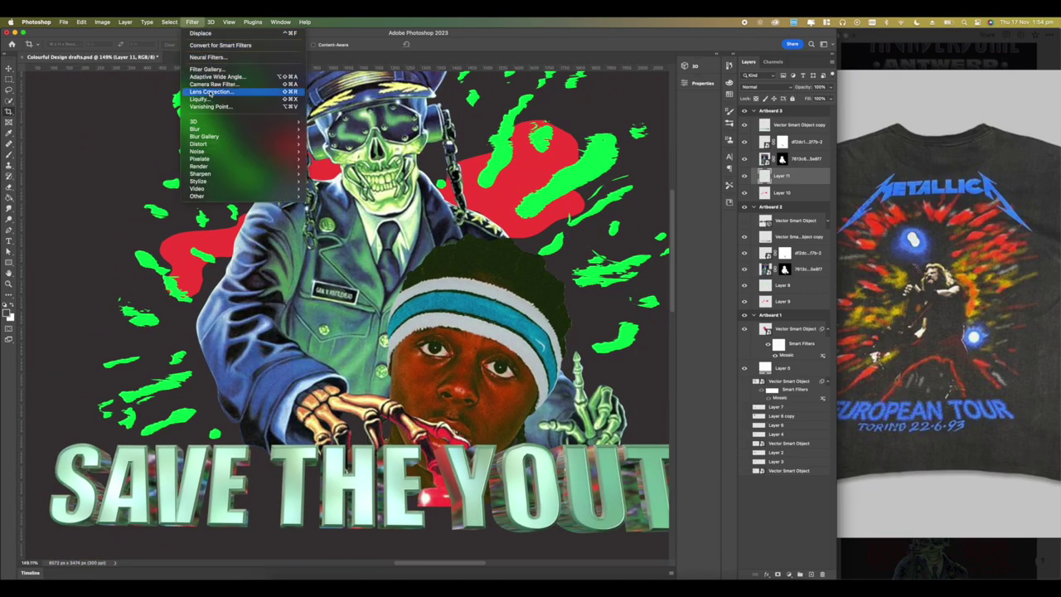
click(201, 33)
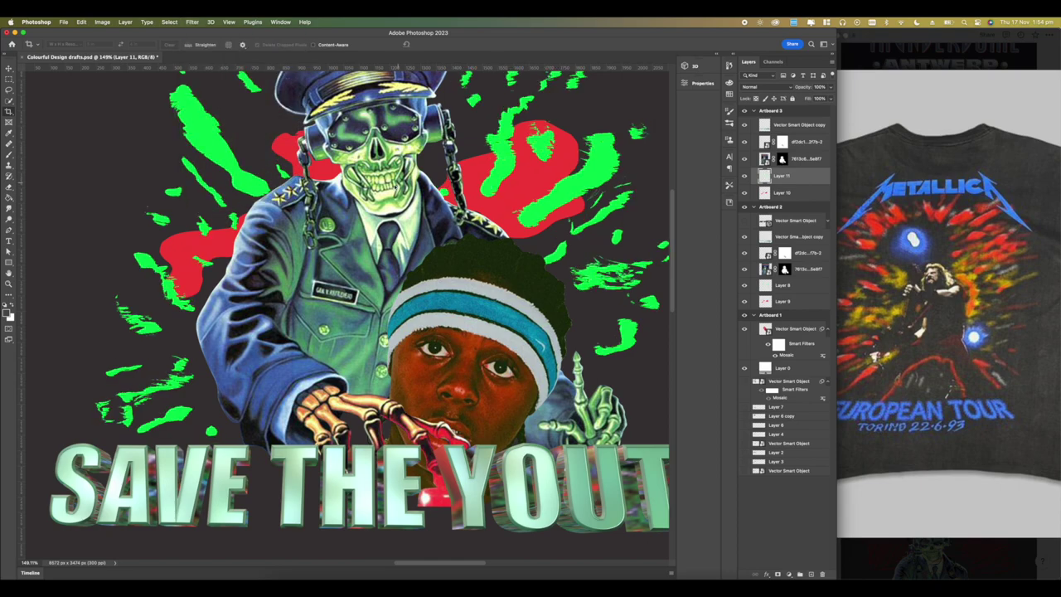
Step: Apply the same Displace filter to the red shapes on Layer 10 in Artboard 3
scroll(398, 182, down, 10)
scroll(390, 190, up, 7)
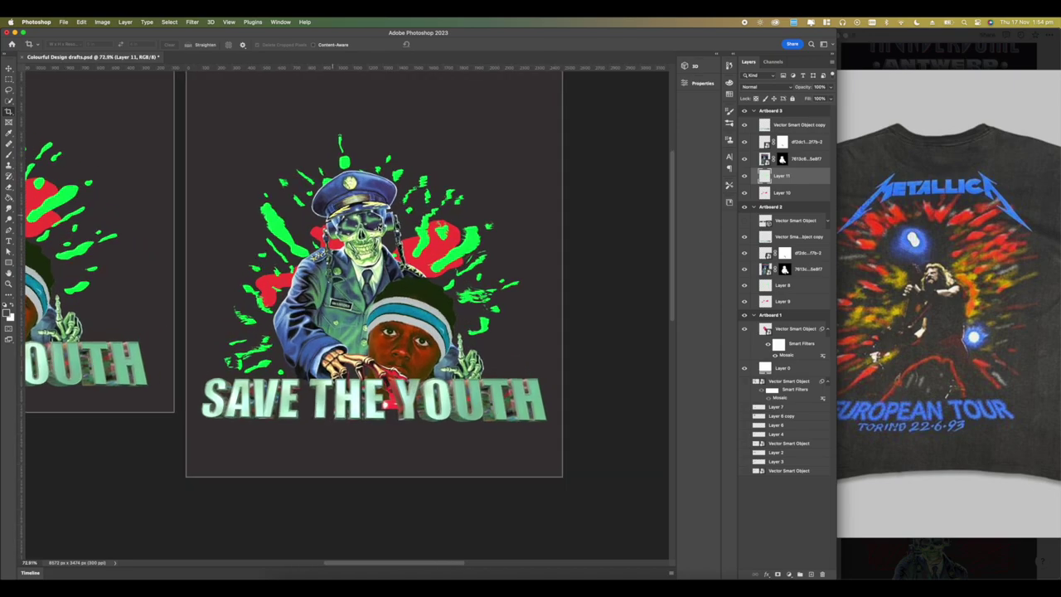
key(super+plus)
click(787, 194)
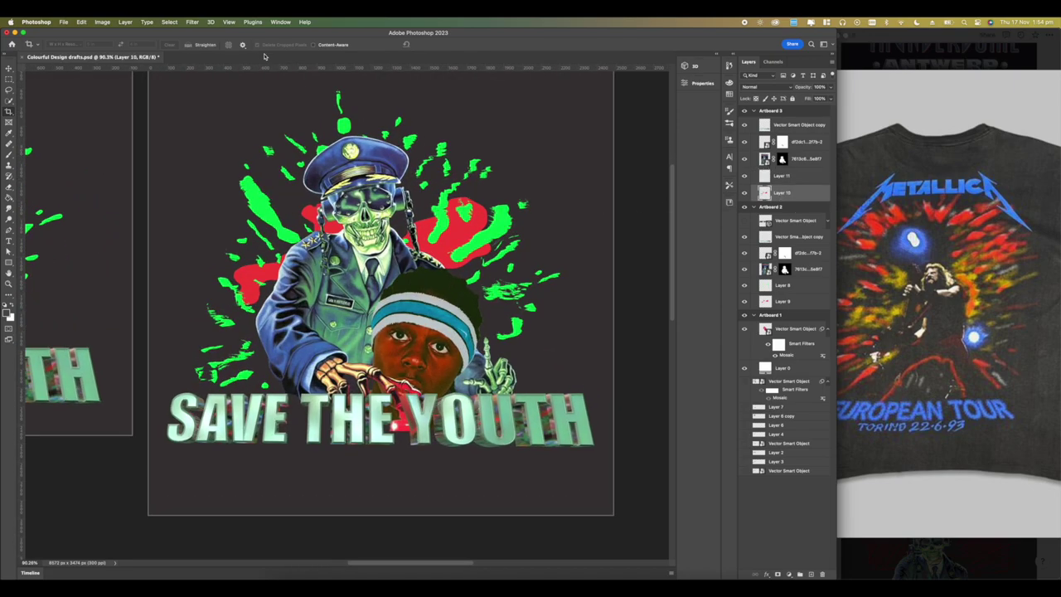
click(190, 21)
click(205, 35)
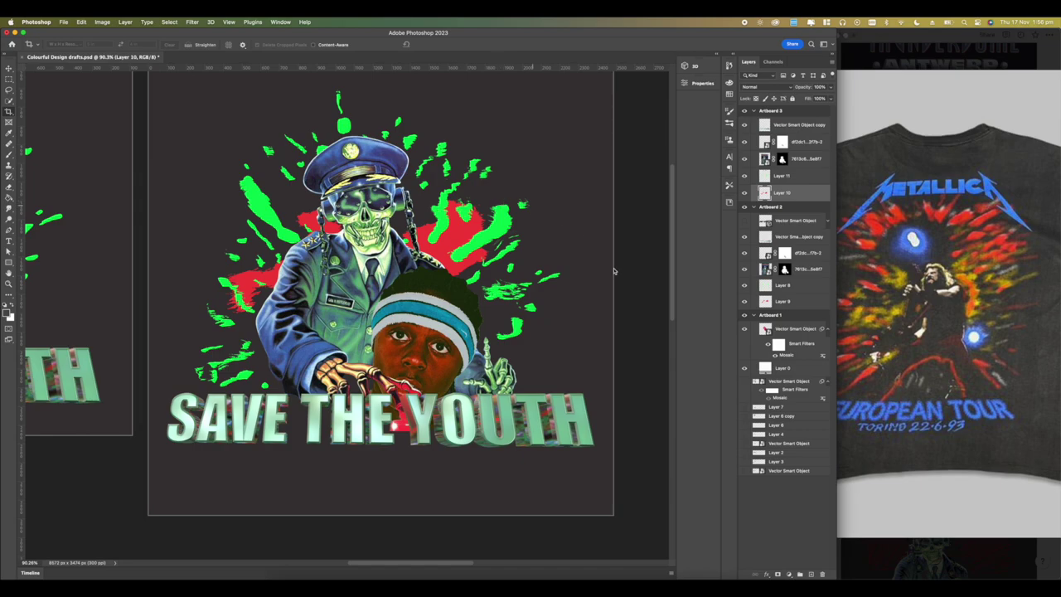
Step: Select Layer 11 again and run Displace a third time on its green splatters
click(778, 176)
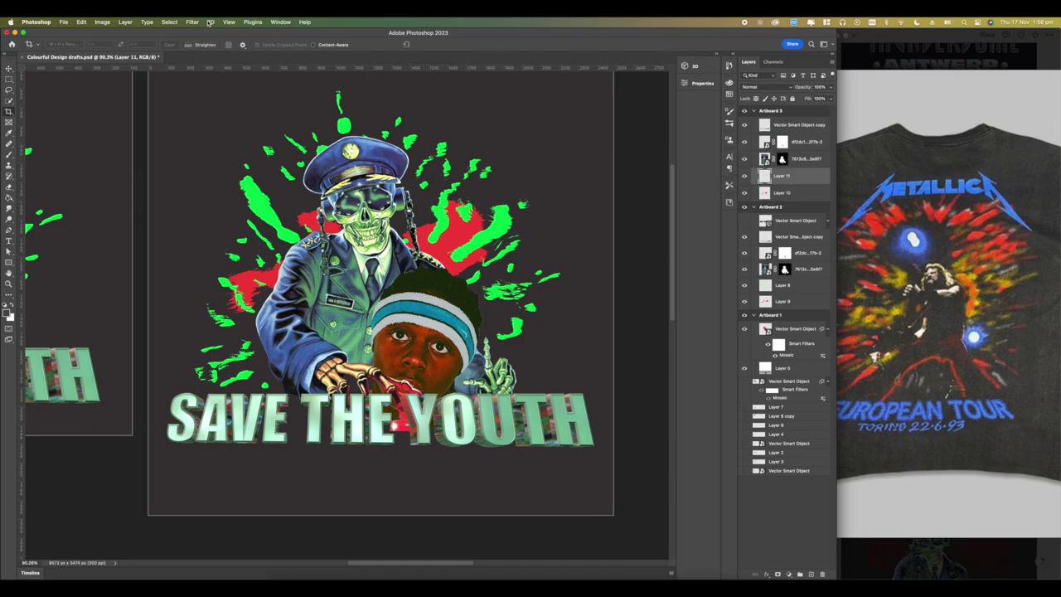
click(191, 22)
click(199, 31)
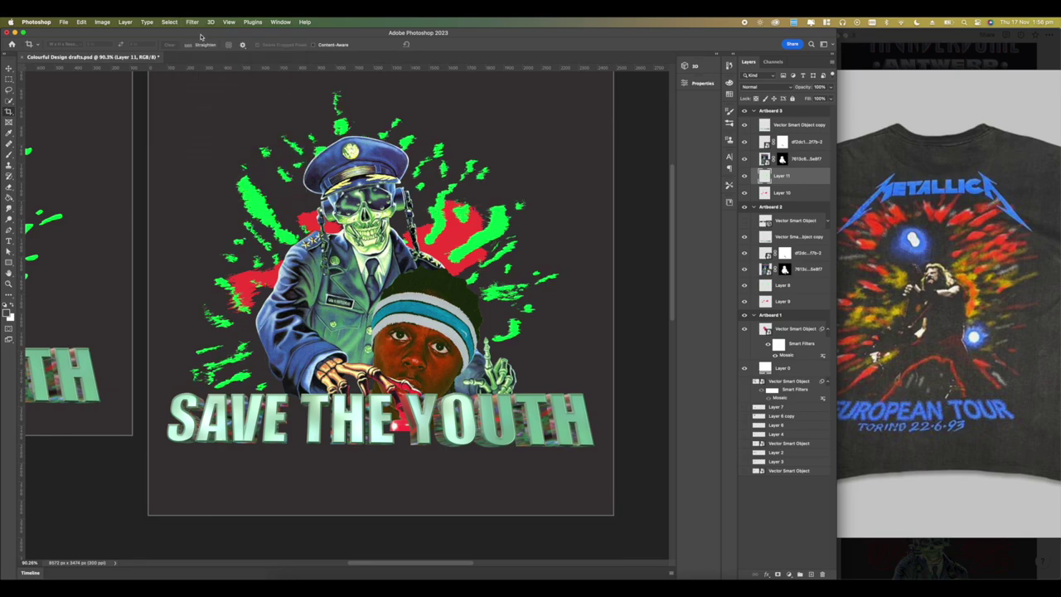
Step: Inspect the roughened splatters around the skeleton and apply Displace to Layer 11 once more
scroll(448, 241, up, 8)
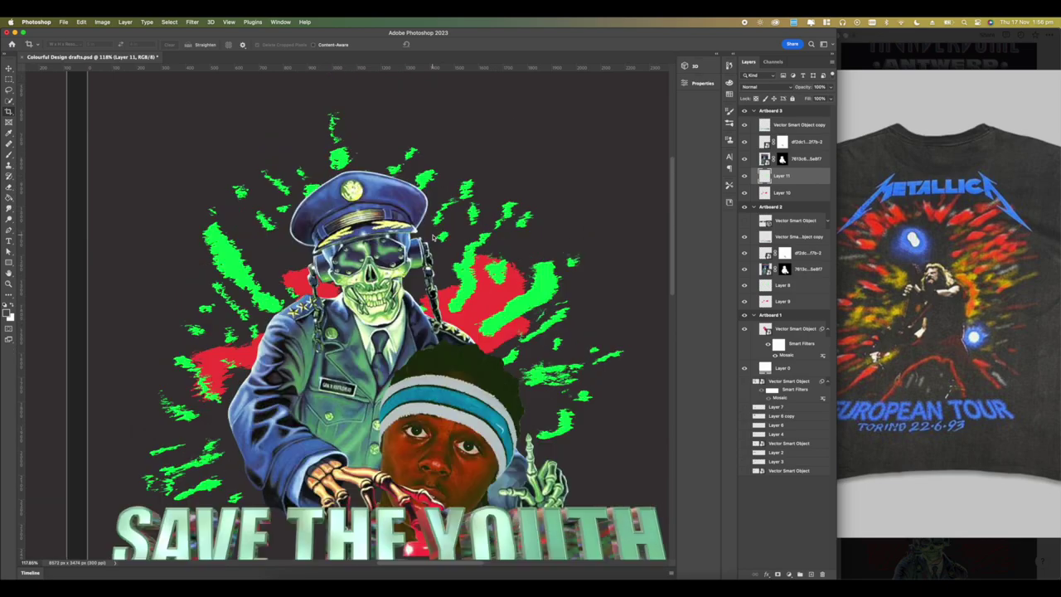
scroll(434, 238, down, 8)
scroll(432, 236, down, 4)
scroll(387, 216, up, 6)
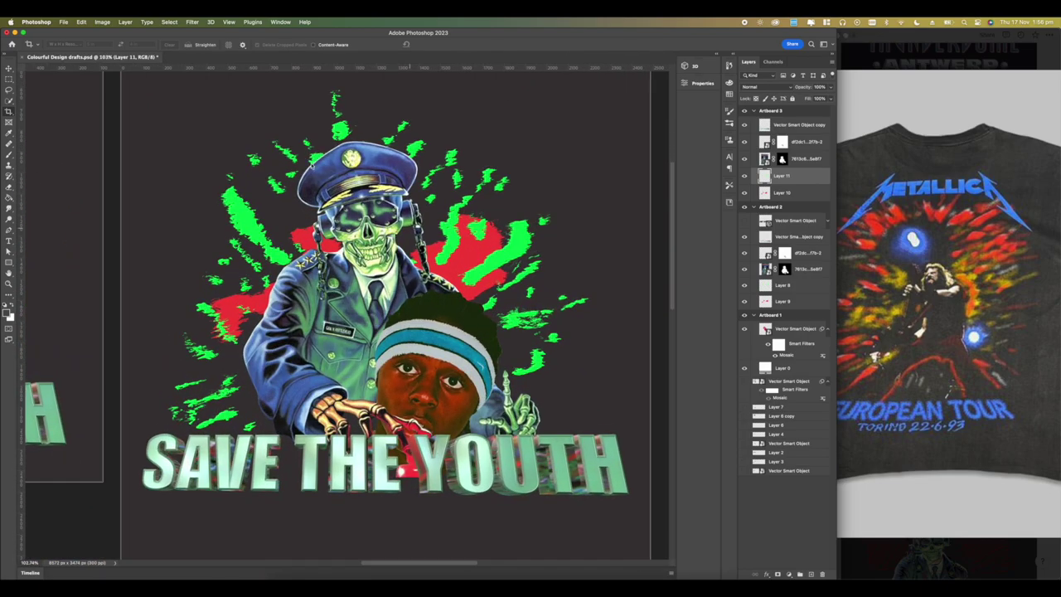
click(191, 22)
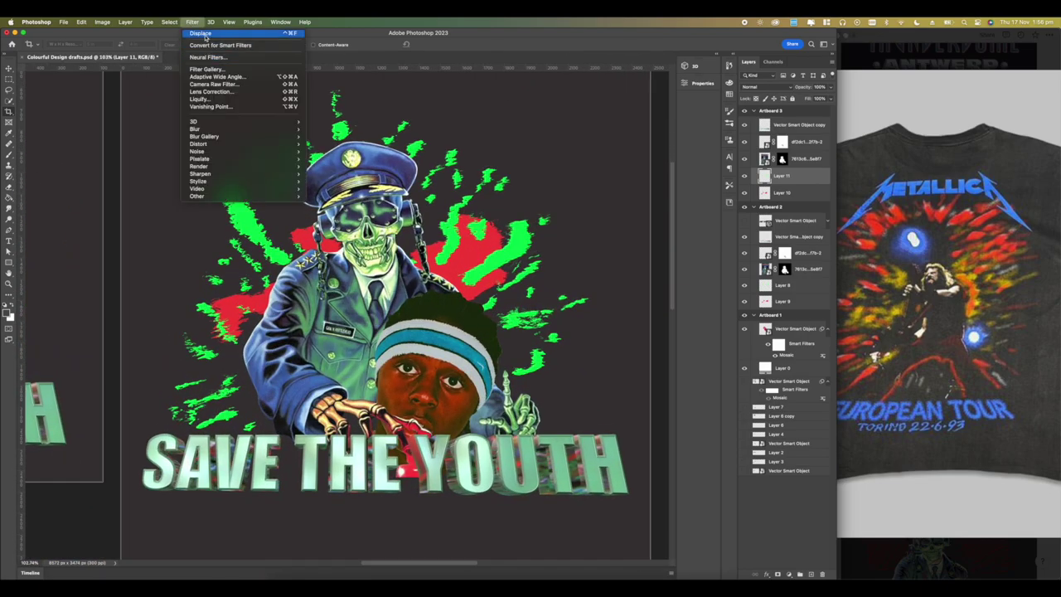
click(206, 37)
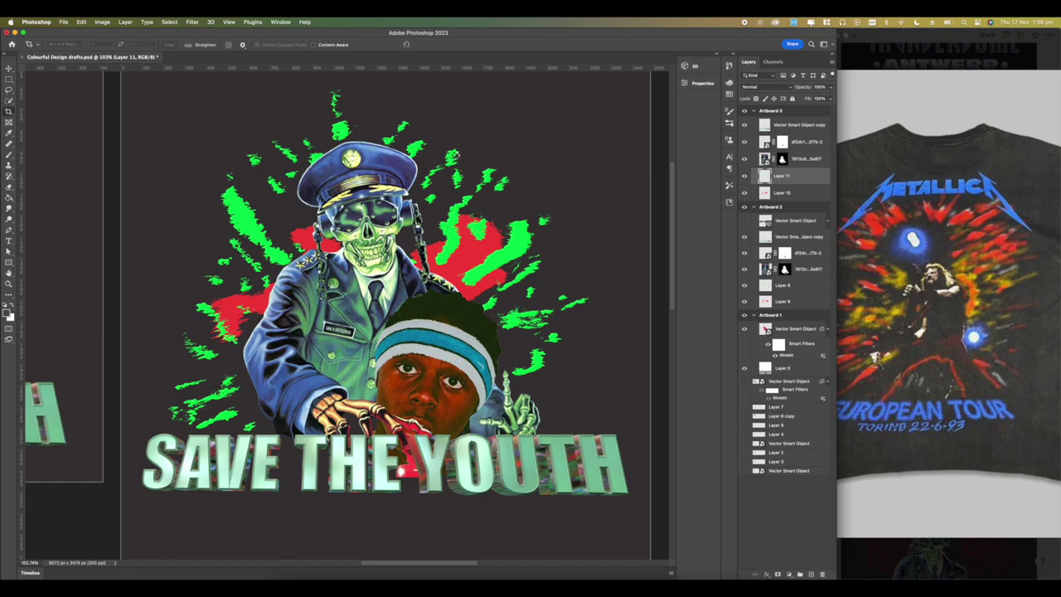
Step: Nudge the green splatters on Layer 11 slightly with Free Transform, keeping their scale
scroll(455, 157, up, 3)
scroll(448, 158, down, 4)
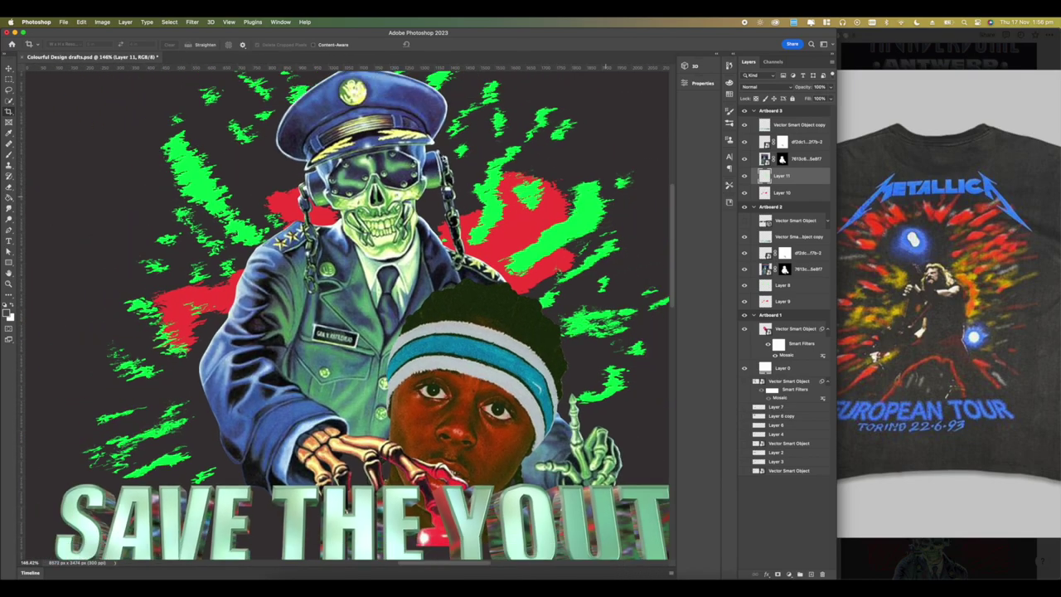
key(super+t)
drag(437, 215, 443, 217)
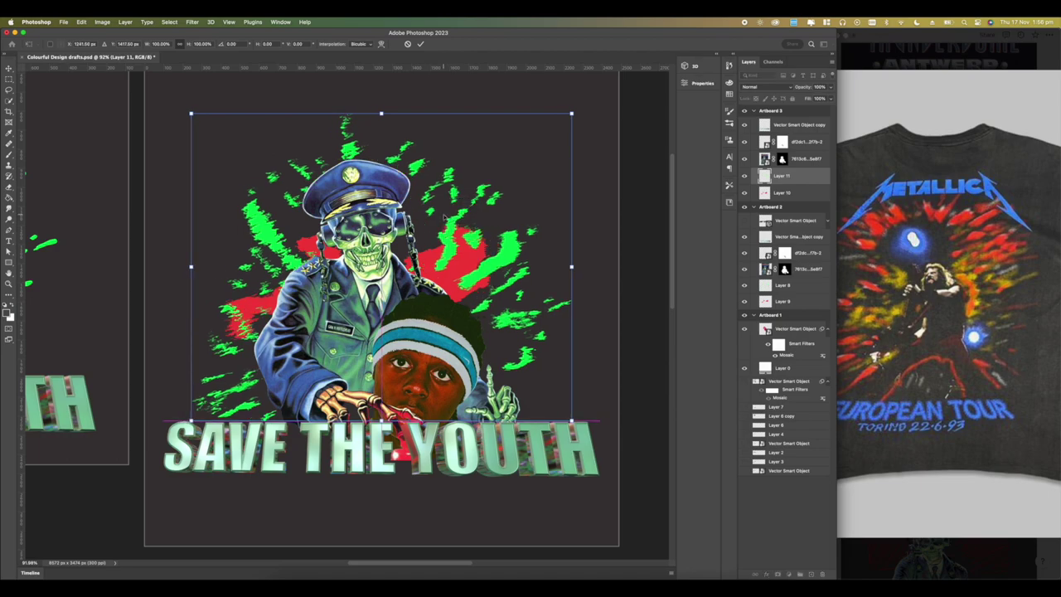
key(Return)
key(c)
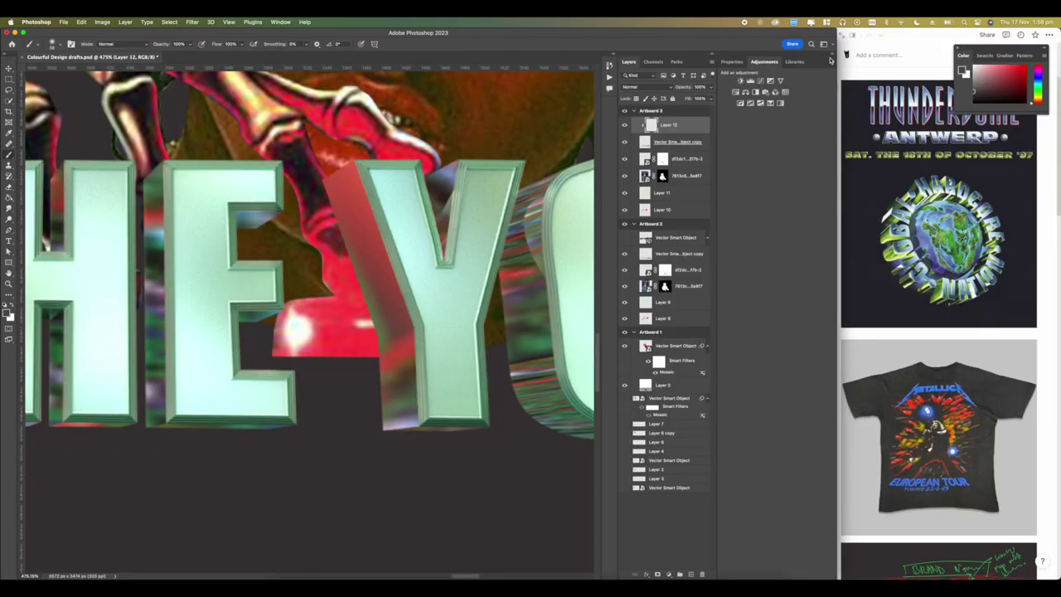
Step: Restore a workspace layout with the Color, Properties, Channels and Paths panels docked beside the layers
click(832, 61)
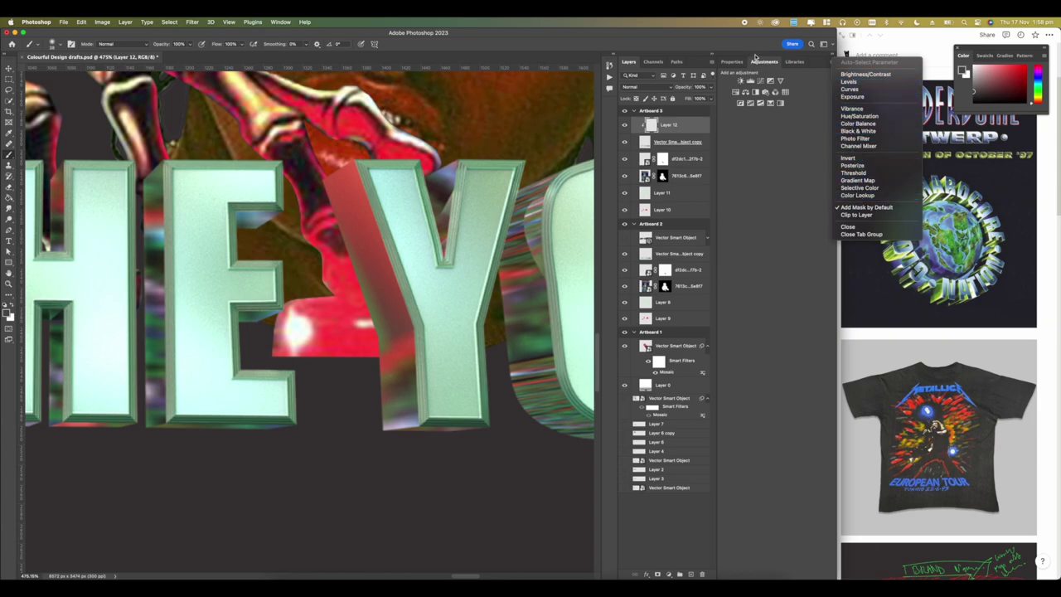
click(782, 64)
click(732, 62)
click(660, 63)
click(629, 62)
click(280, 21)
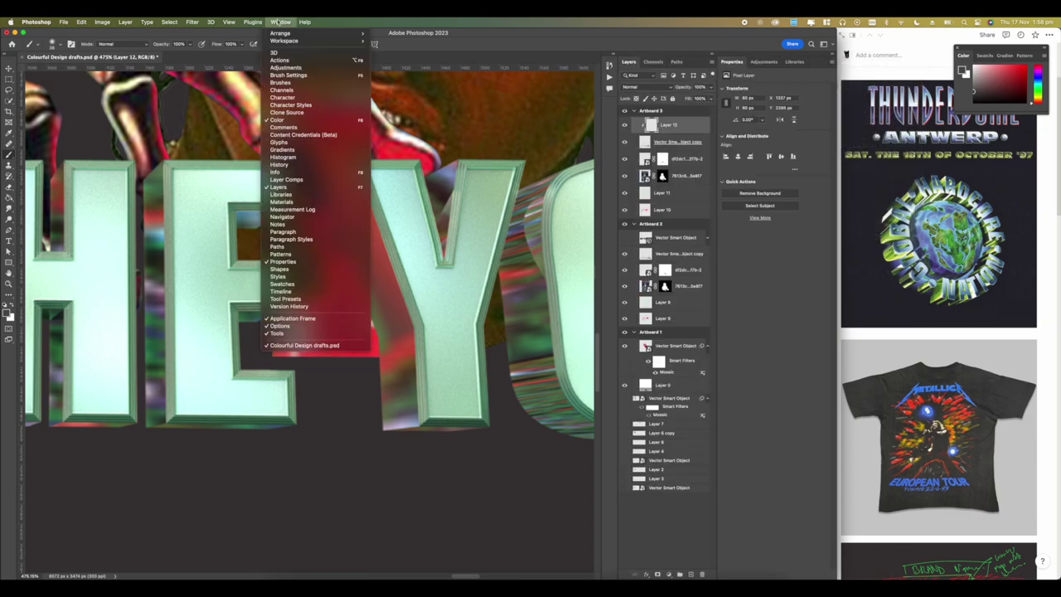
mouse_move(298, 41)
click(399, 90)
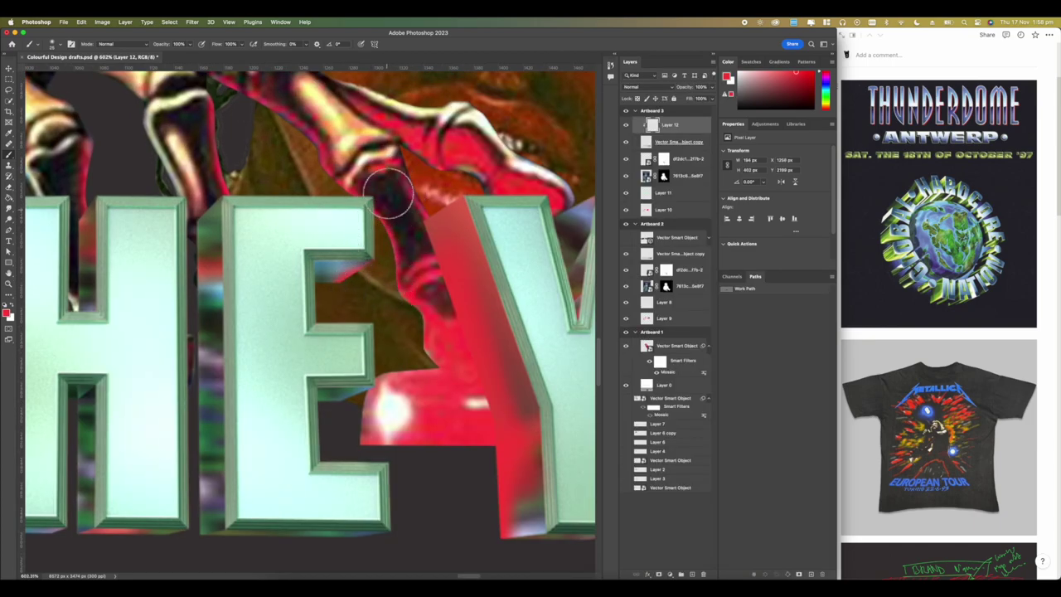
Step: Brush red shading onto the underside of the boy's nose on Layer 13, undoing the first strokes and repainting
scroll(395, 320, down, 2)
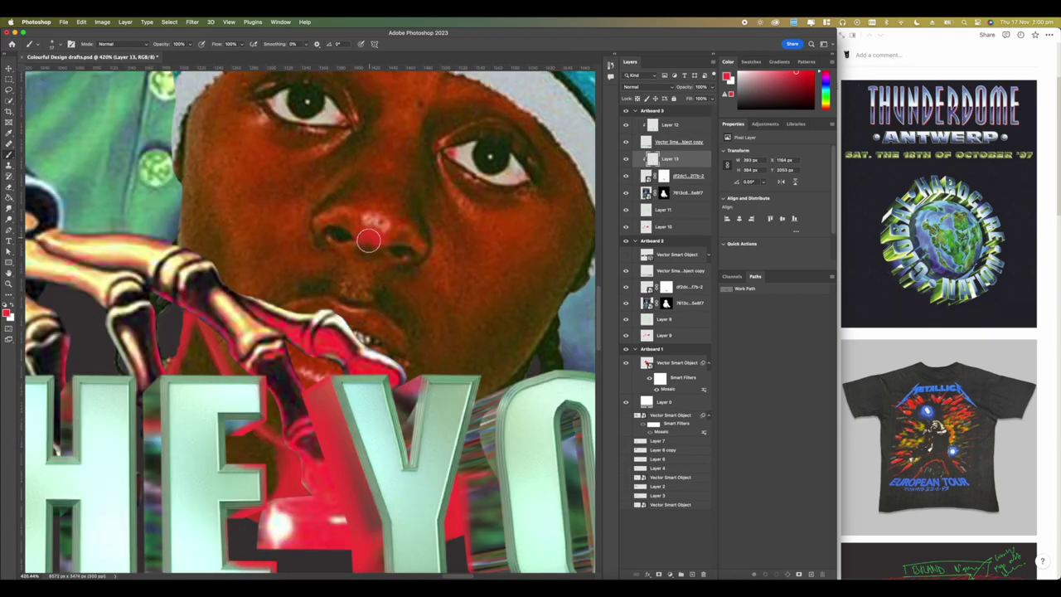
mouse_move(345, 227)
mouse_down()
mouse_move(313, 222)
mouse_move(346, 219)
mouse_move(407, 265)
mouse_up()
key(super+z)
key(super+z)
mouse_move(367, 233)
mouse_down()
mouse_move(419, 245)
mouse_move(360, 250)
mouse_move(316, 236)
mouse_move(372, 257)
mouse_move(395, 254)
mouse_move(364, 244)
mouse_move(402, 238)
mouse_move(417, 253)
mouse_move(382, 249)
mouse_up()
scroll(383, 250, up, 3)
scroll(381, 239, down, 10)
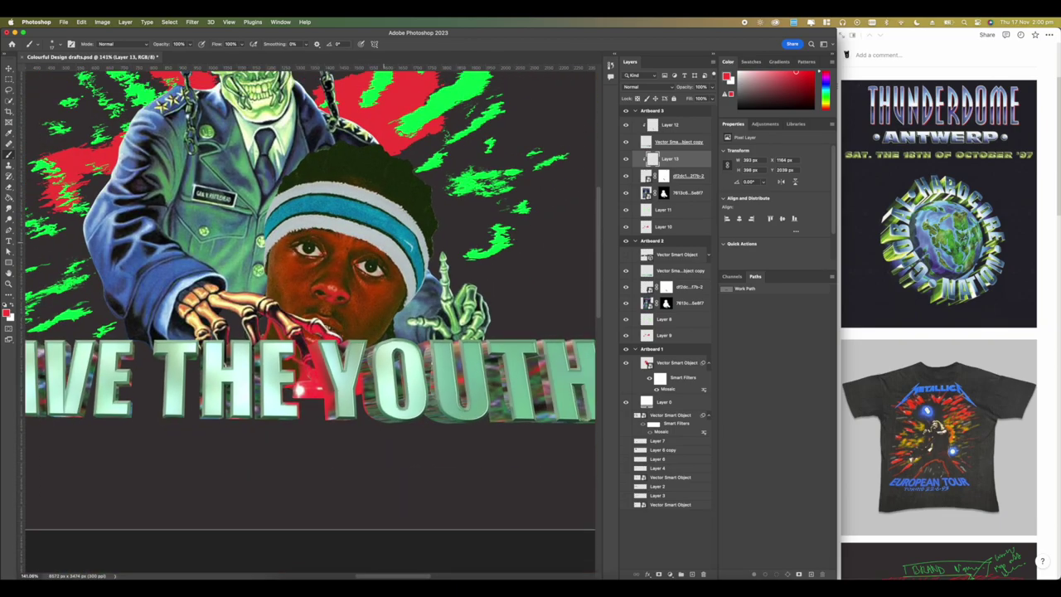
Step: Try a red brush stroke around the boy's upper lip on Layer 13 and undo it
scroll(344, 286, up, 9)
scroll(344, 285, up, 1)
drag(326, 294, 380, 312)
key(super+z)
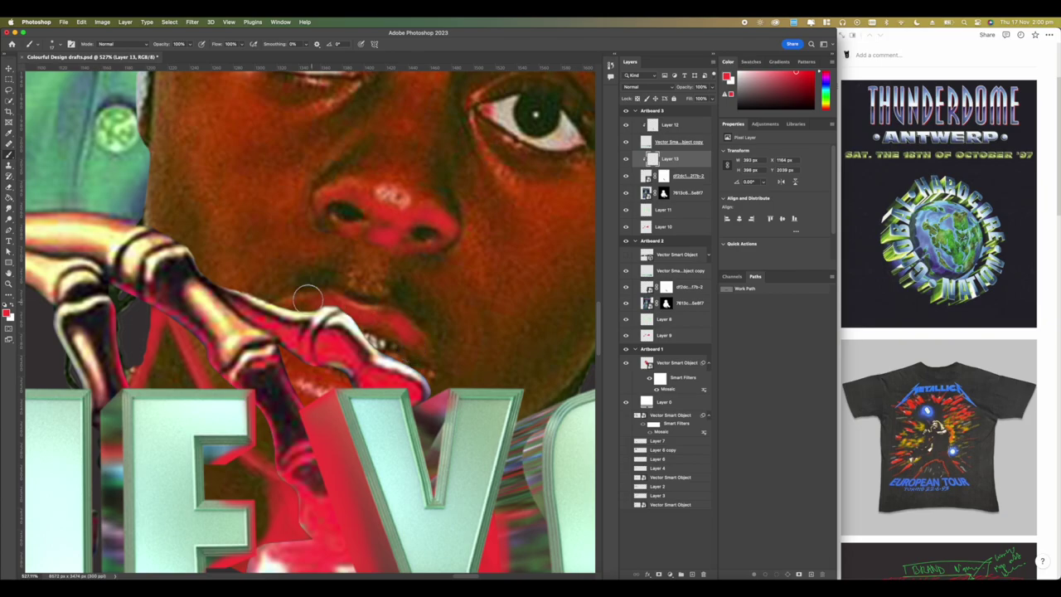
scroll(356, 305, down, 8)
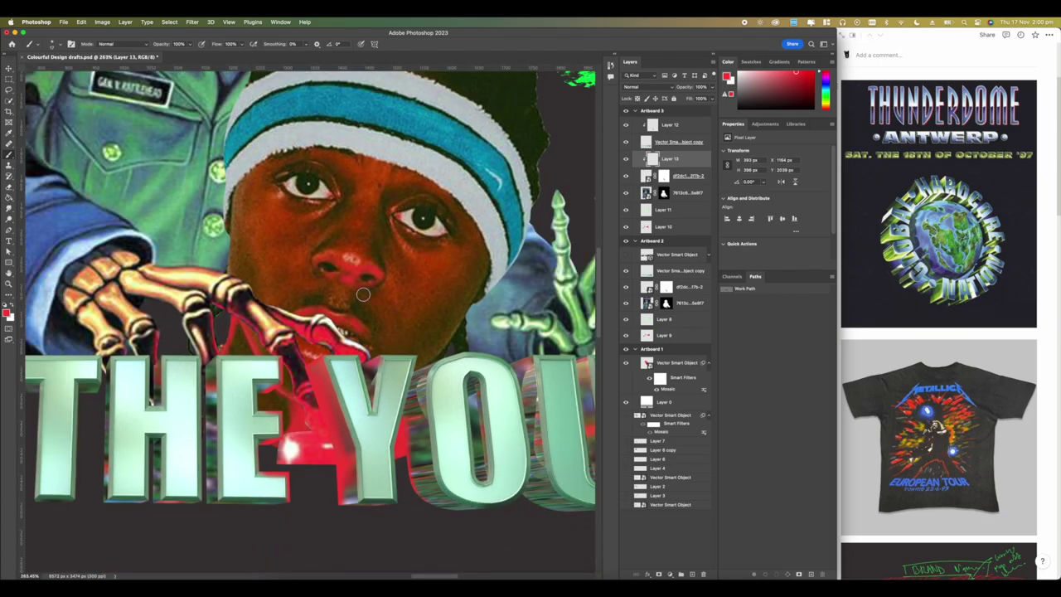
scroll(347, 312, up, 3)
scroll(343, 313, up, 2)
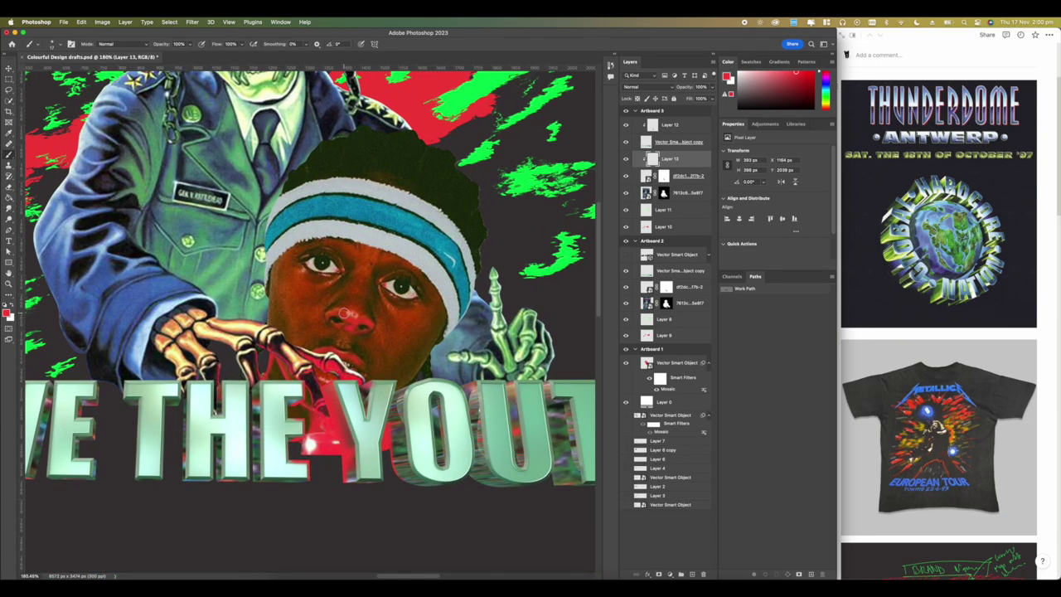
Step: Try more red shading strokes on the boy's nose and under his eye, undoing the latest ones
drag(336, 279, 332, 275)
key(super+z)
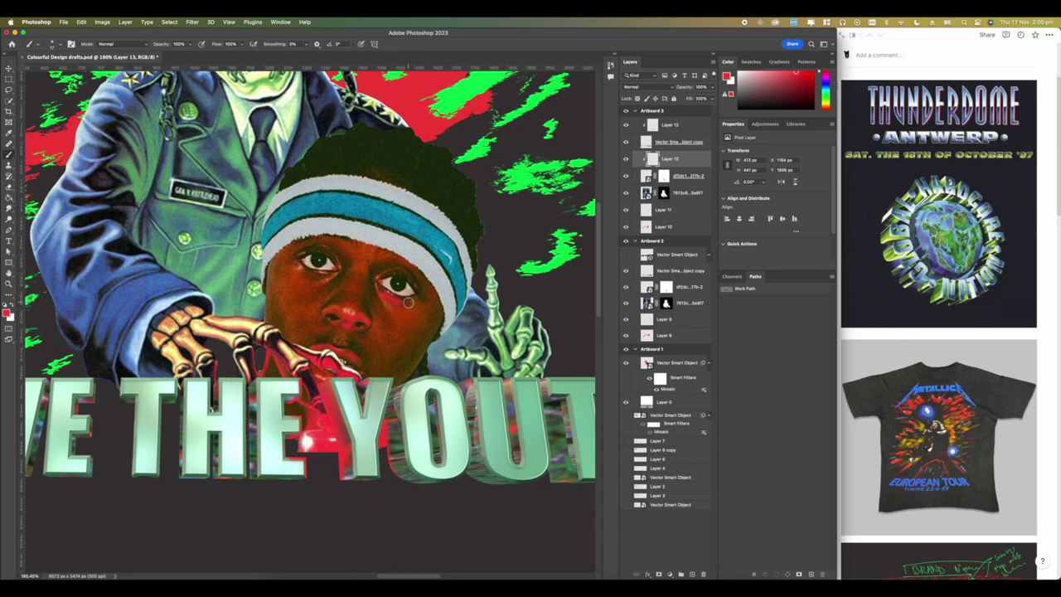
key(super+z)
key(super+z)
key(super+z)
scroll(402, 323, down, 2)
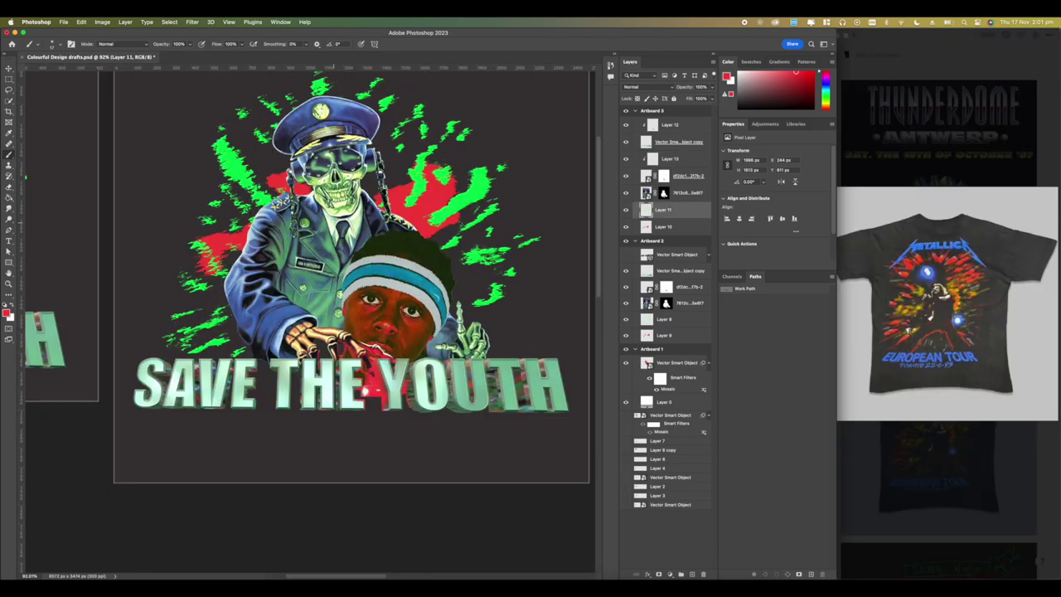
Step: Review the whole Artboard 3 composition and toggle the visibility of the boy's photo and lettering layers
scroll(319, 340, down, 5)
scroll(333, 222, up, 2)
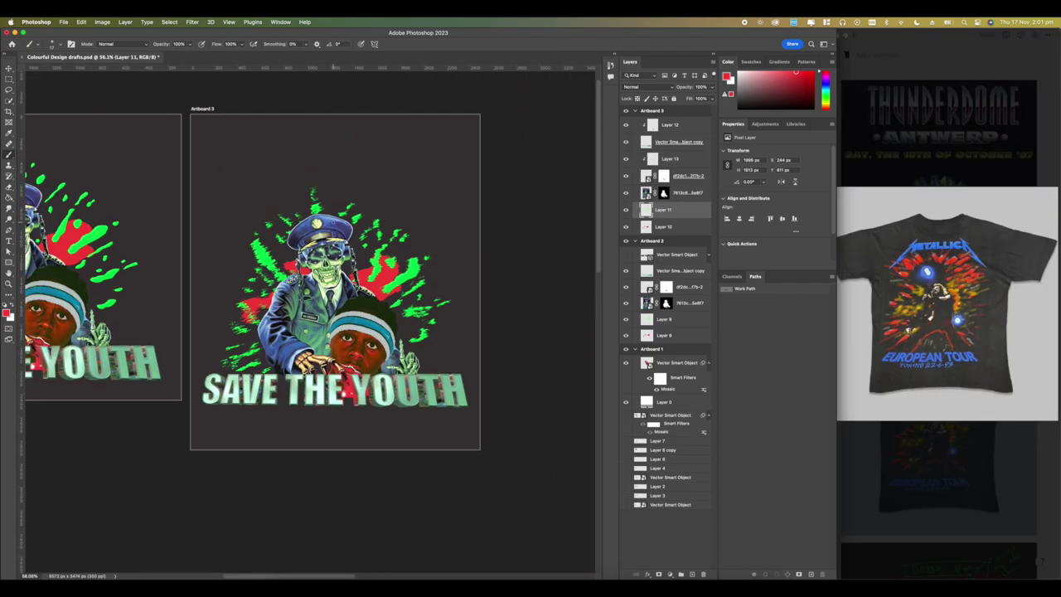
scroll(333, 222, up, 5)
scroll(334, 222, down, 5)
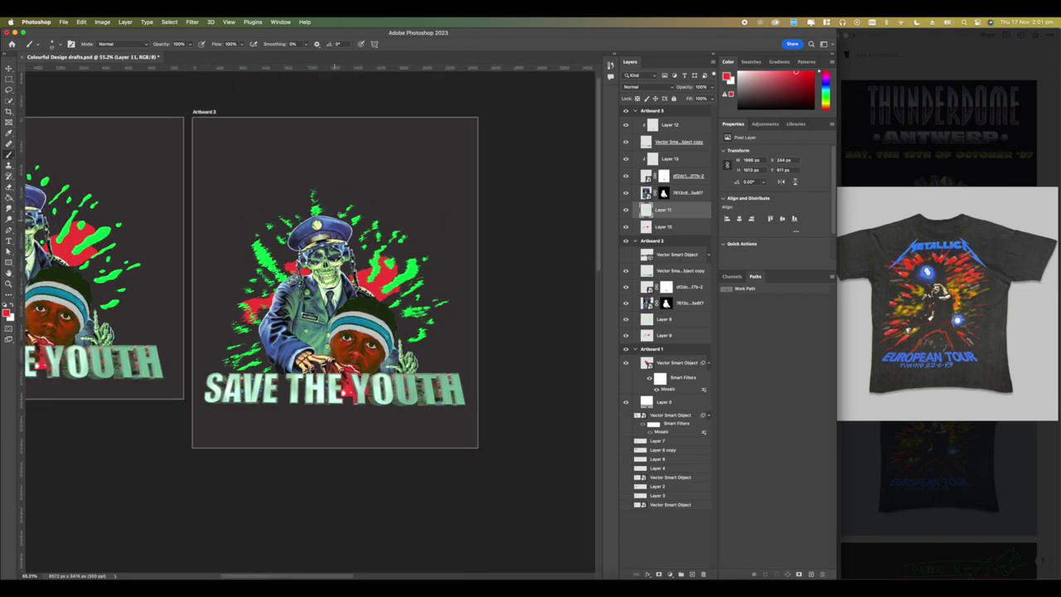
click(674, 163)
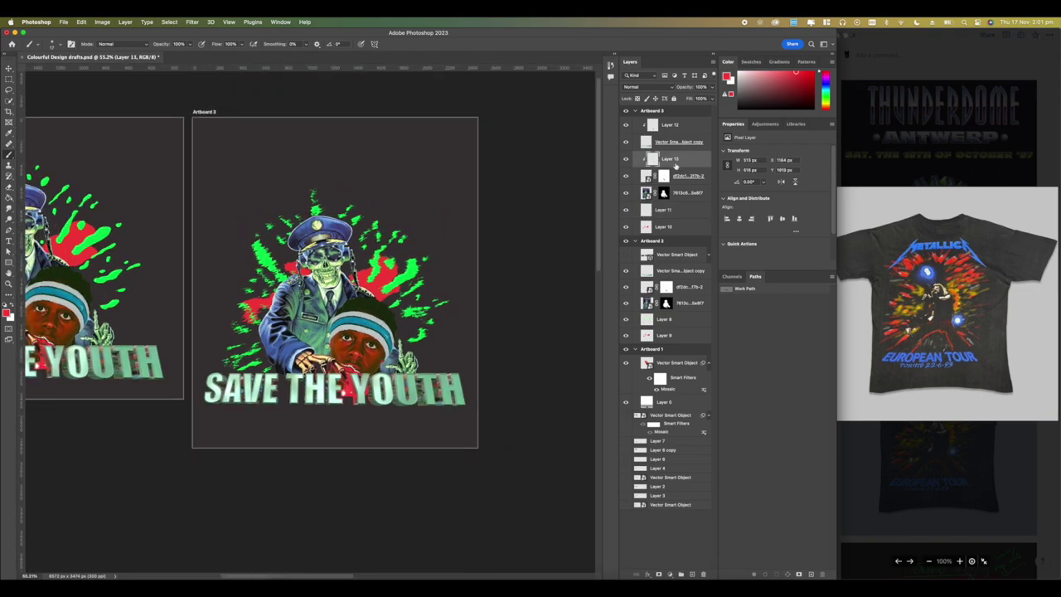
click(626, 175)
click(627, 176)
click(627, 142)
click(627, 141)
Step: Group all layers of Artboard 3, from Layer 12 down to Layer 10
click(668, 143)
click(671, 126)
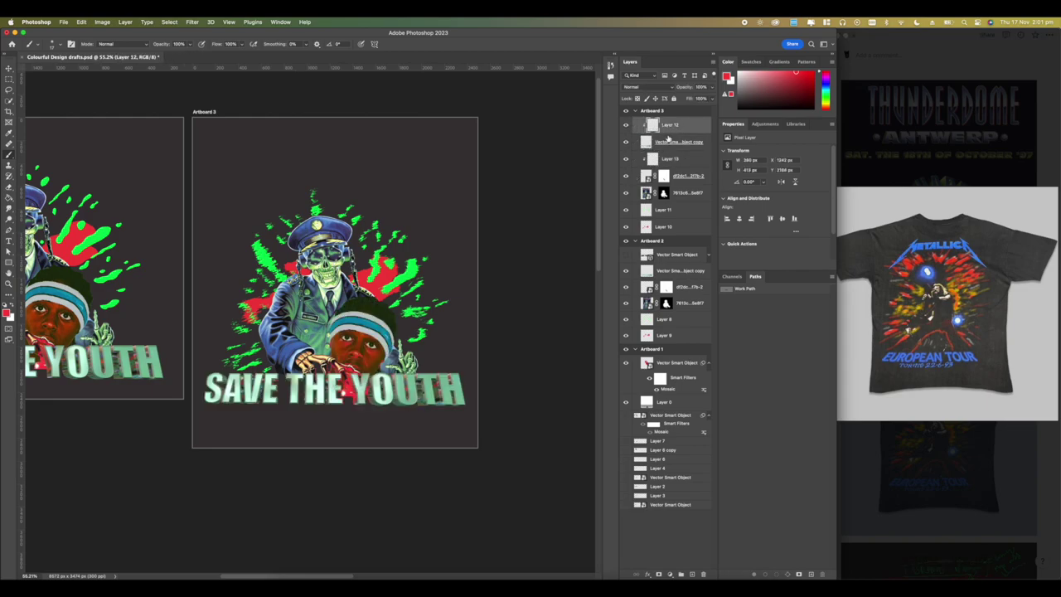
shift+click(664, 226)
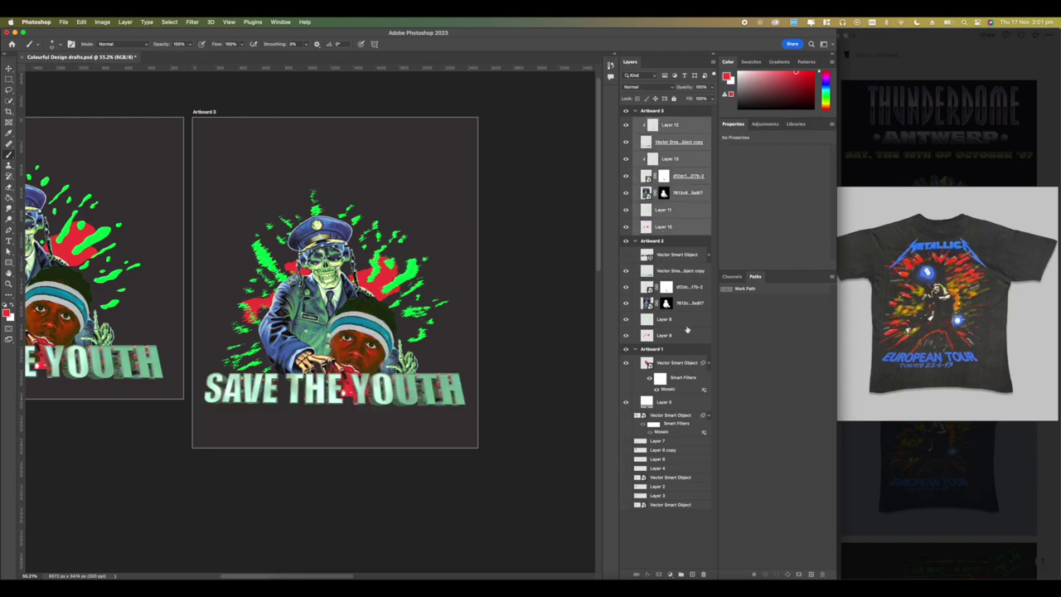
click(680, 574)
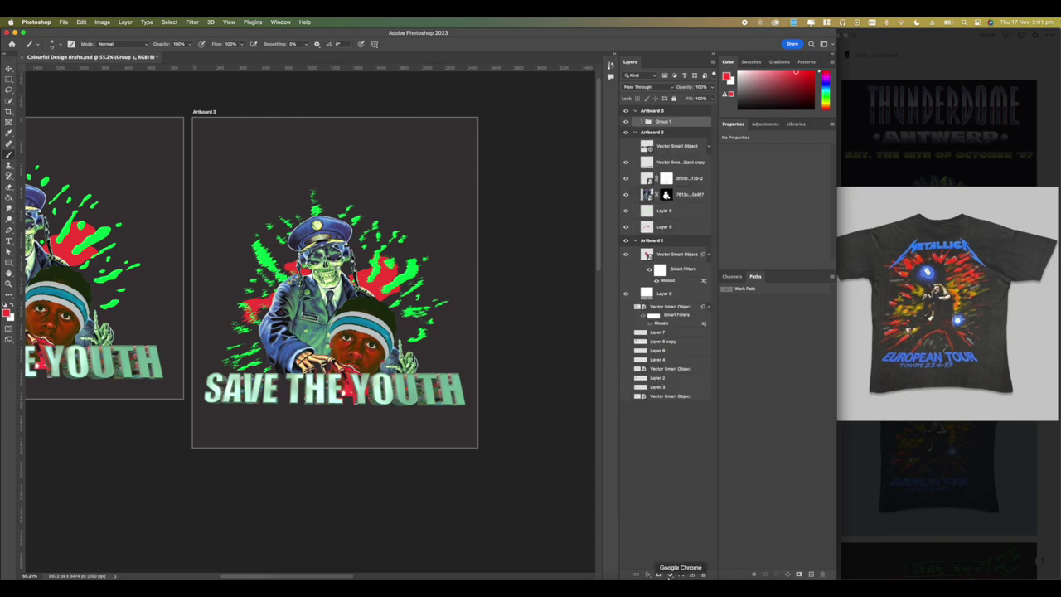
Step: Add a Curves adjustment layer above the group and pull the RGB curve's midtones down to darken the artwork
click(670, 574)
click(681, 436)
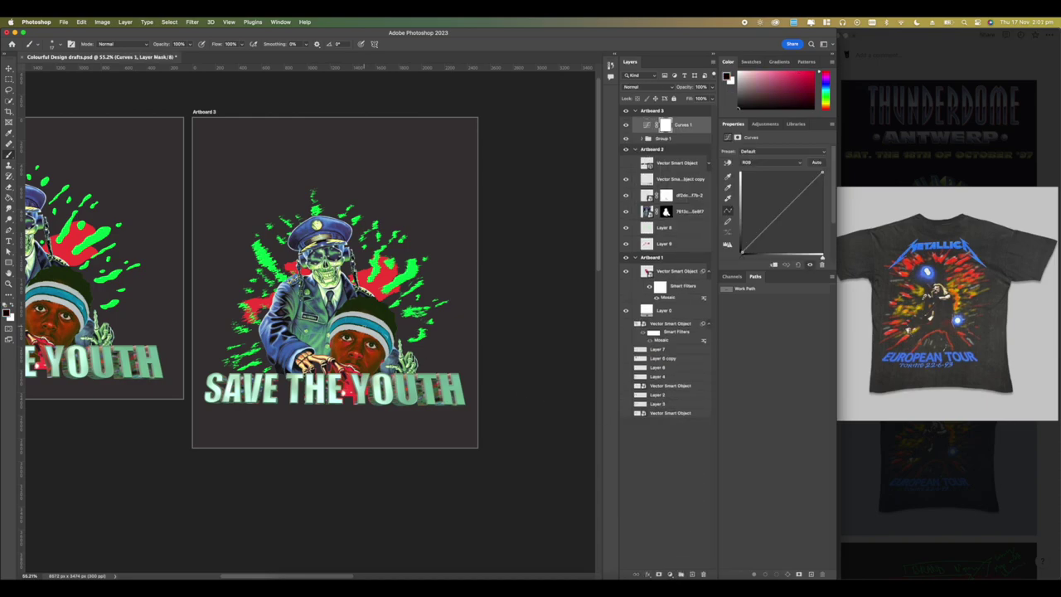
scroll(310, 322, up, 4)
drag(772, 224, 784, 244)
Step: Examine the effect of the Curves adjustment on the uniform, name tag and face up close
key(super+plus)
key(super+plus)
key(super+plus)
key(super+plus)
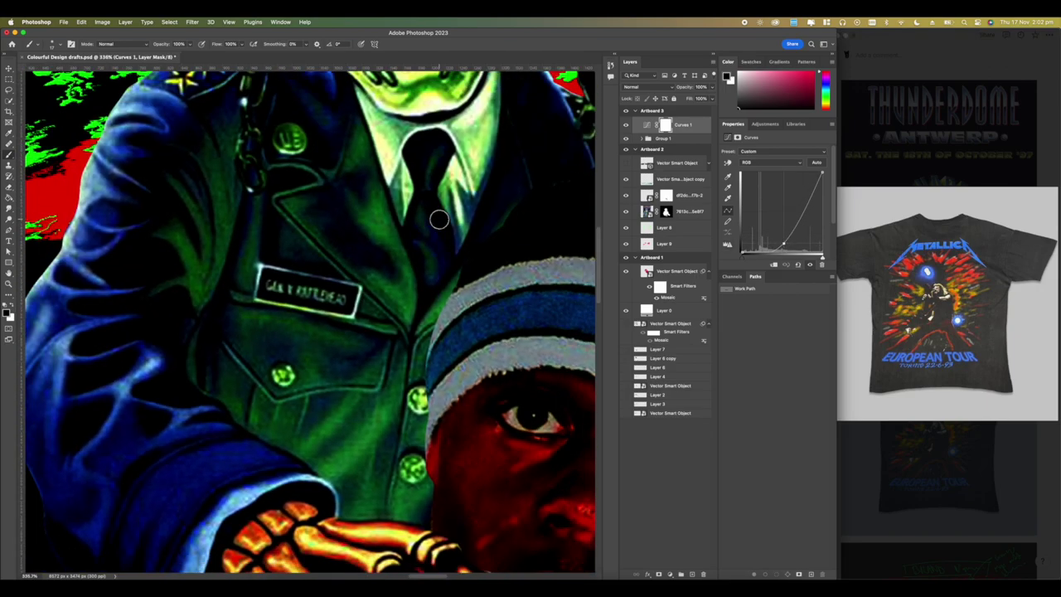
key(super+minus)
key(super+minus)
key(super+minus)
key(super+minus)
Step: Paint white in Quick Mask over the propeller plane's lower wing to clear the masked patch on its stripe
scroll(440, 219, up, 5)
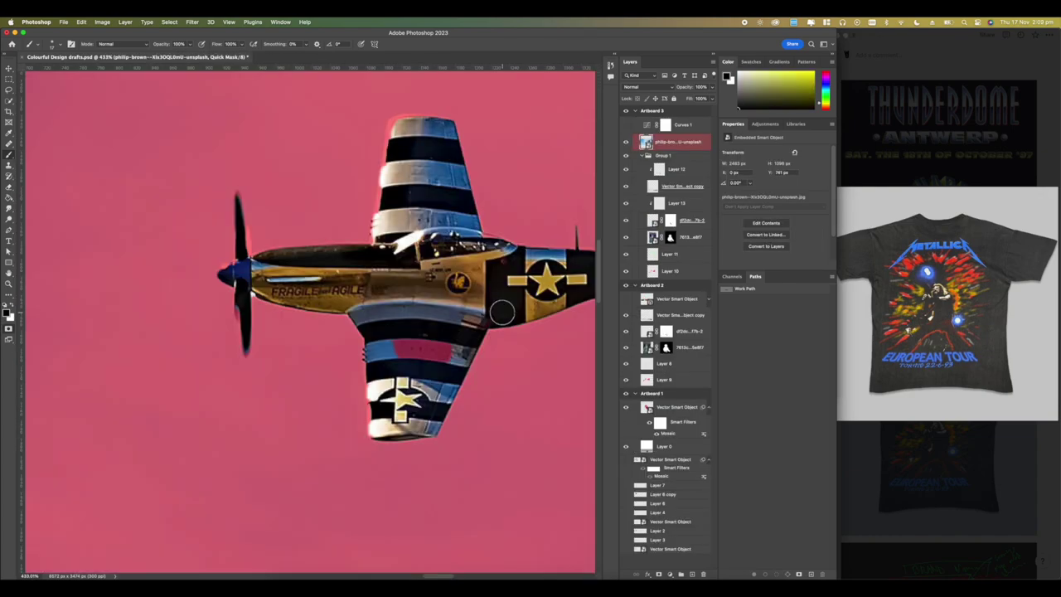
key(x)
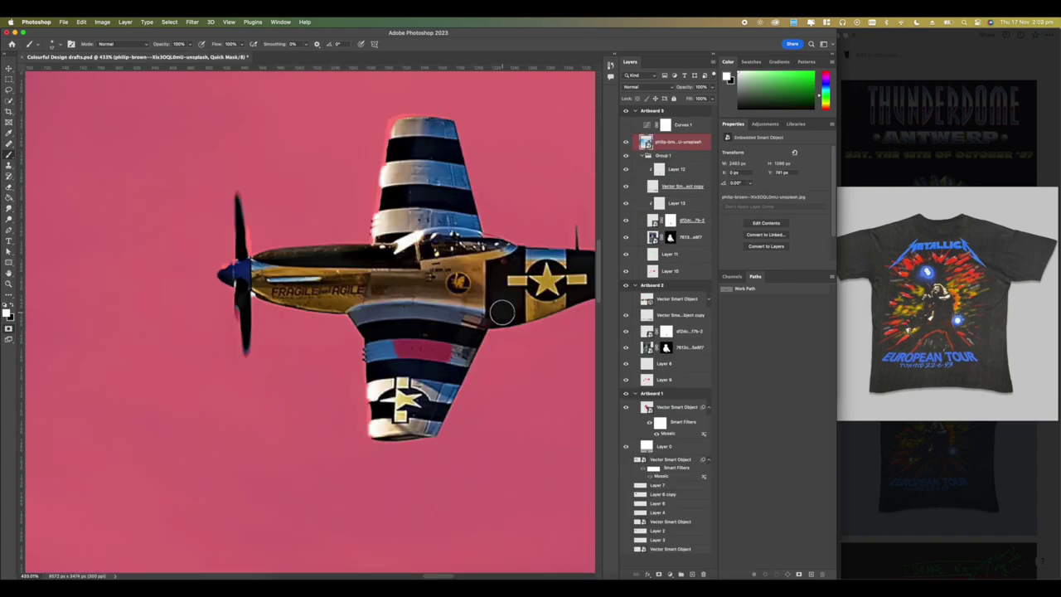
mouse_move(399, 373)
mouse_down()
mouse_move(426, 368)
mouse_move(460, 338)
mouse_move(420, 324)
mouse_move(399, 338)
mouse_move(380, 403)
mouse_up()
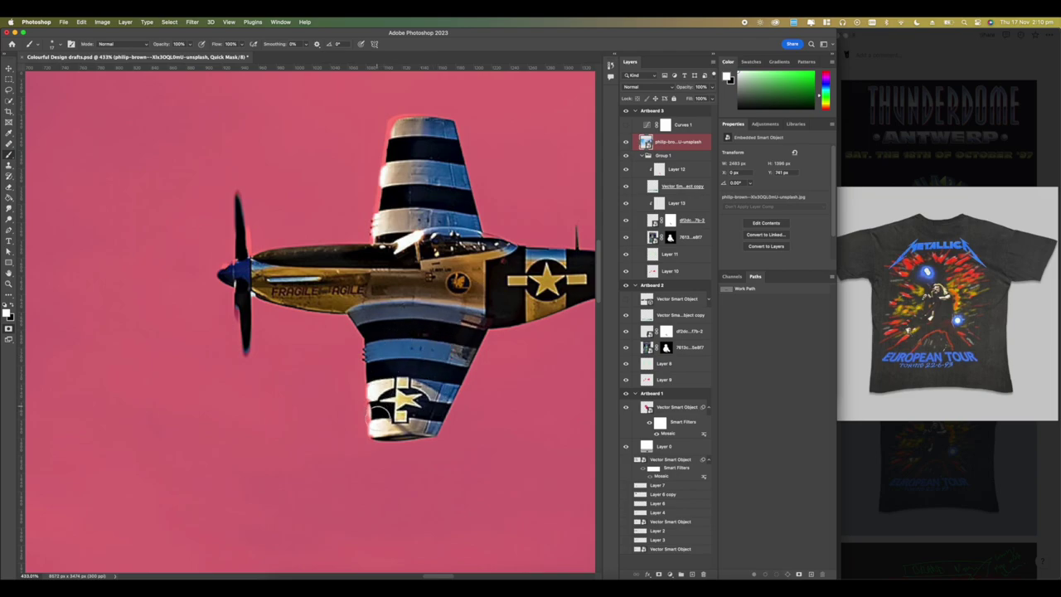
Step: Examine the Quick Mask edges along the propeller plane's fuselage and tail
drag(426, 304, 274, 390)
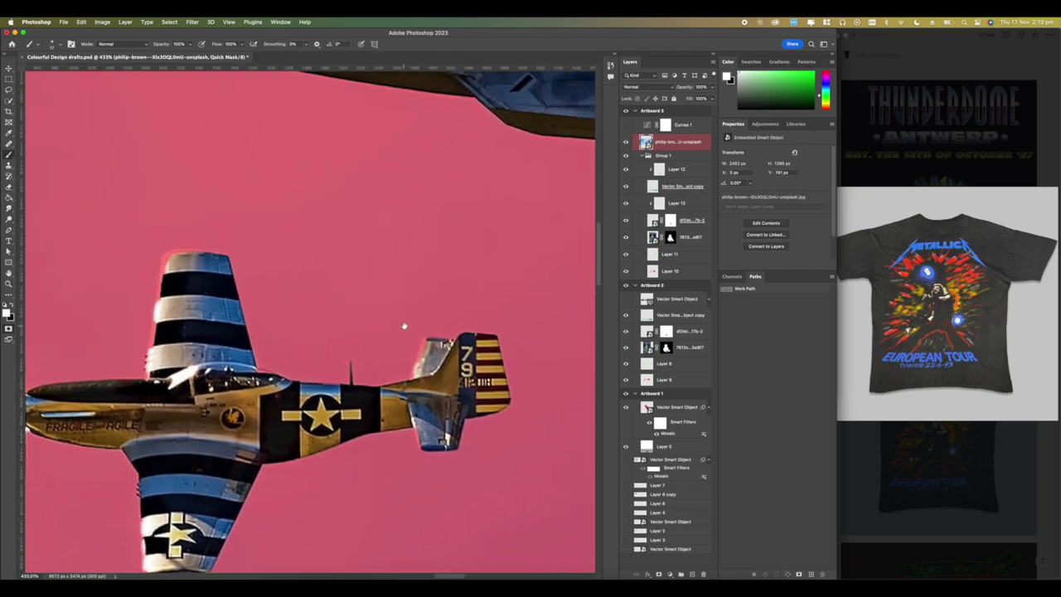
key(super+minus)
key(super+minus)
key(super+equal)
key(super+equal)
key(super+equal)
key(super+equal)
scroll(398, 308, up, 3)
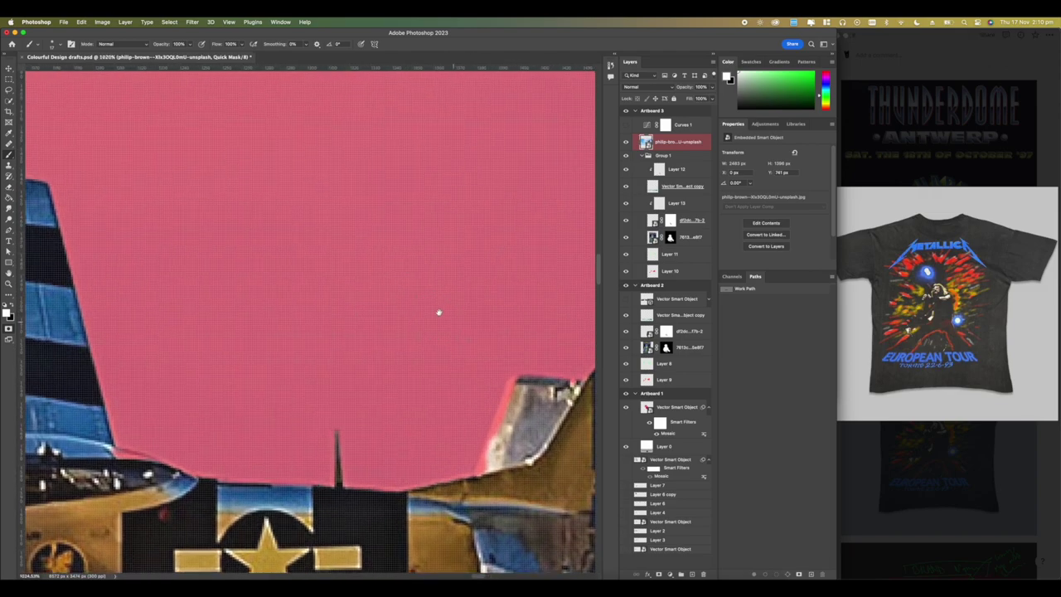
right_click(443, 315)
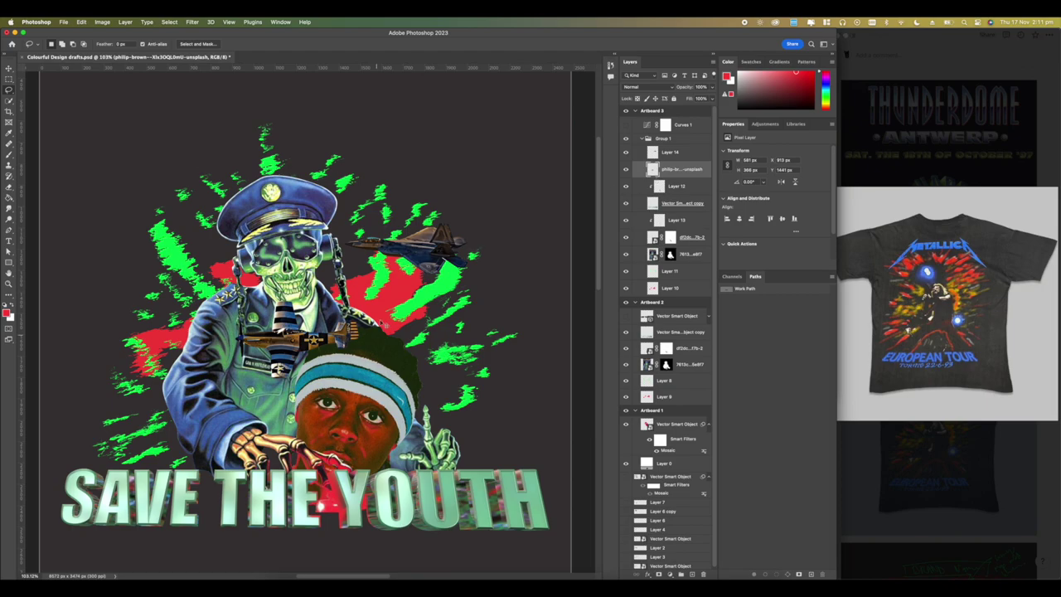
Step: Flip the propeller plane horizontally, scale it down and place it over the red shape beside the skeleton's shoulder
key(ctrl+t)
right_click(315, 347)
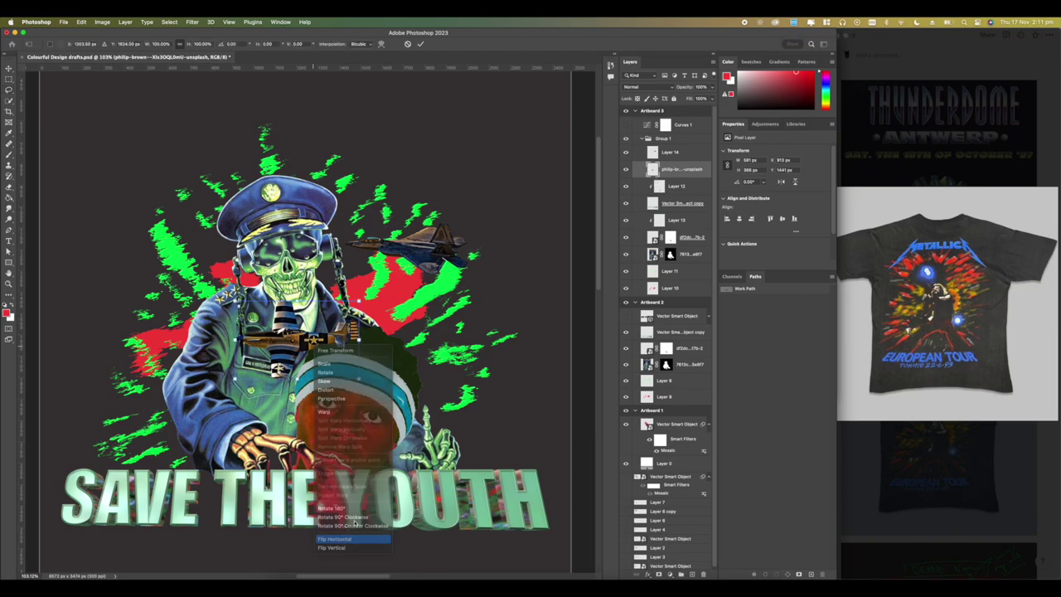
click(340, 539)
drag(360, 340, 169, 329)
key(Return)
key(l)
scroll(348, 257, down, 8)
scroll(349, 259, up, 7)
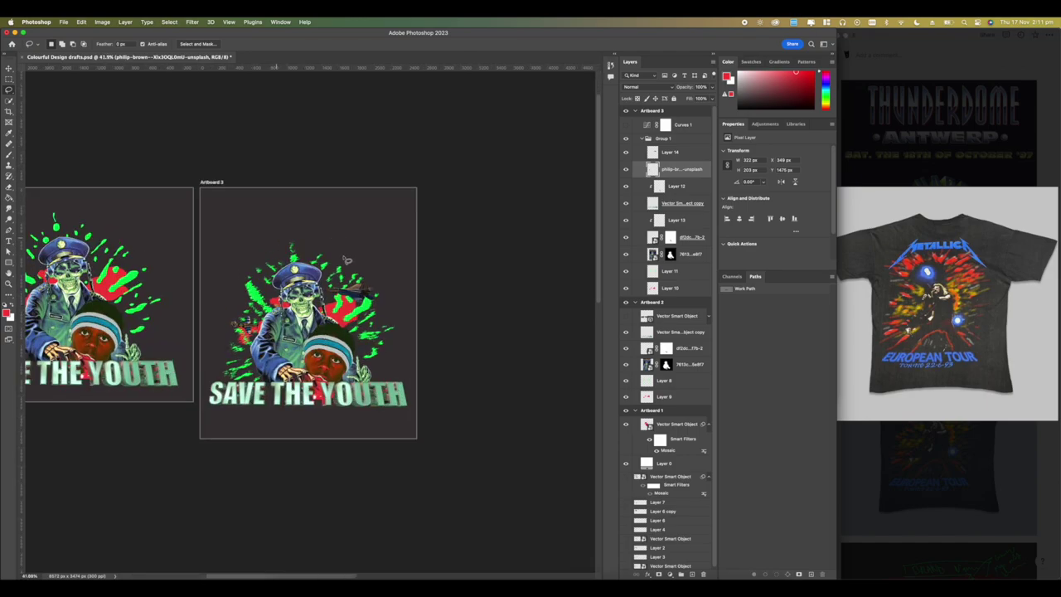
drag(327, 298, 332, 288)
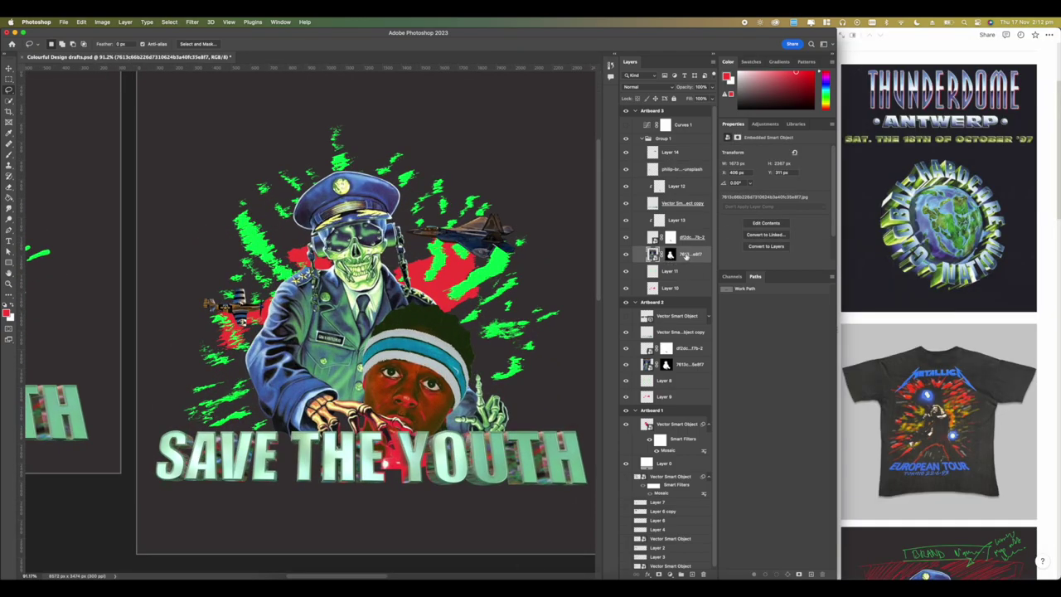
Step: Add an Outer Glow to the skeleton officer layer with 24% noise, 16% spread and a reduced size
right_click(685, 257)
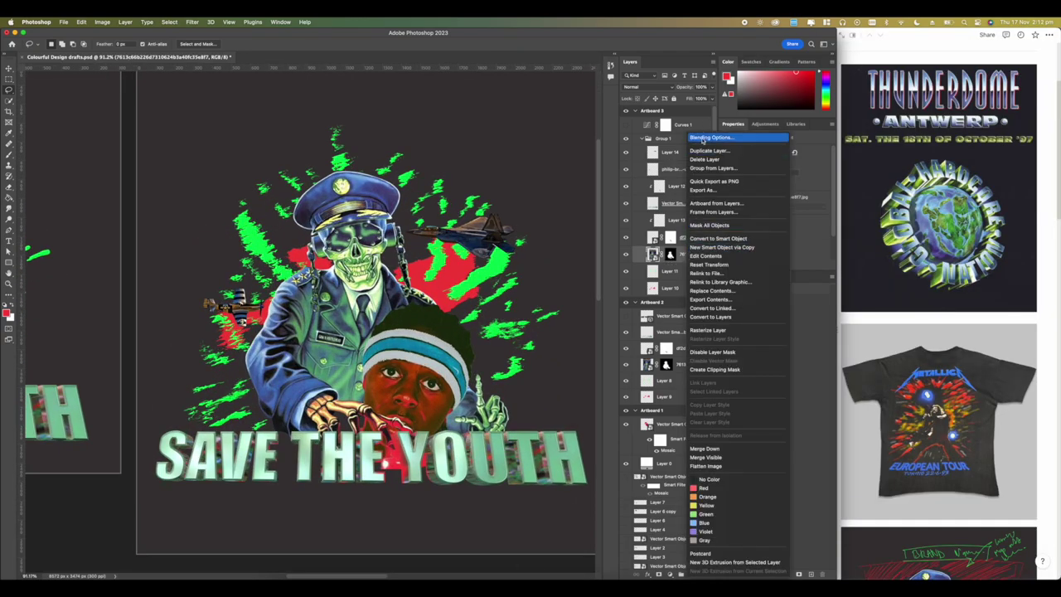
click(705, 140)
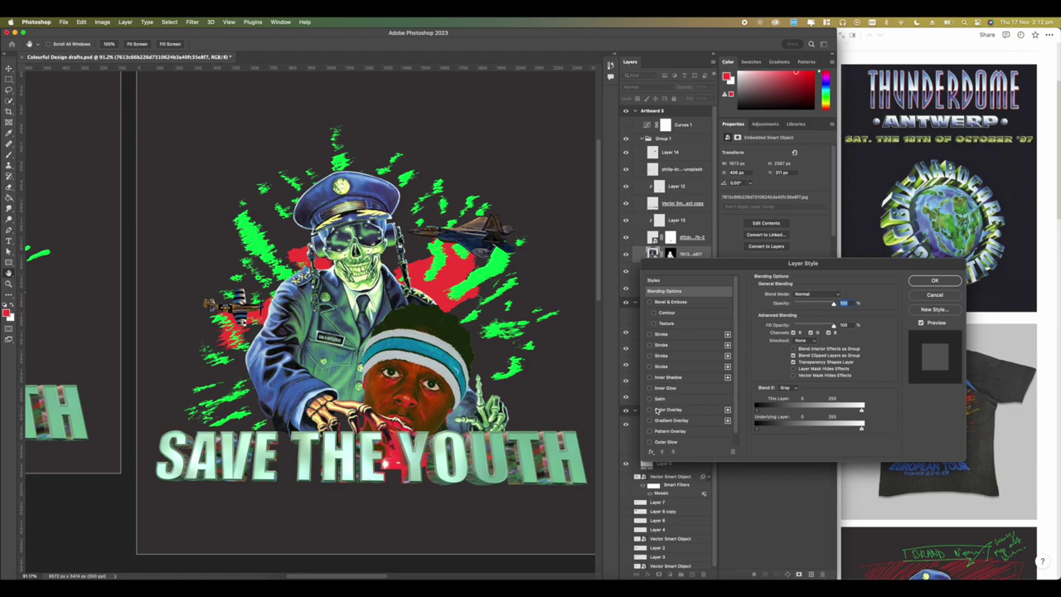
click(657, 442)
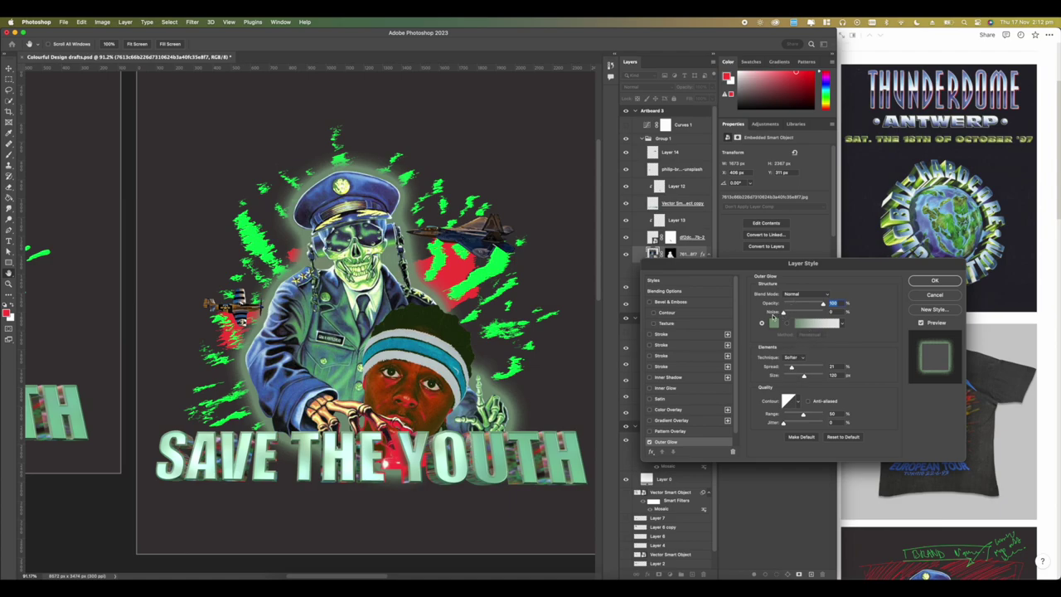
click(833, 310)
drag(809, 316, 801, 312)
mouse_move(790, 368)
mouse_down()
mouse_move(771, 368)
mouse_move(821, 367)
mouse_move(792, 376)
mouse_up()
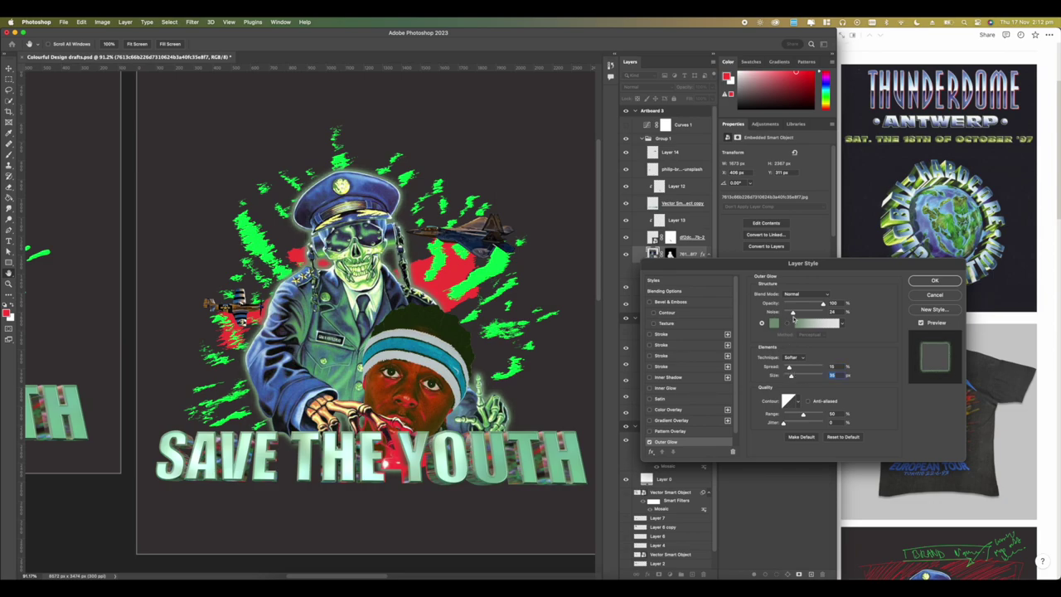
Step: Change the skeleton officer's Outer Glow to red sampled from the artwork and add a matching Outer Glow to the boy's head layer
click(832, 303)
click(778, 324)
click(447, 286)
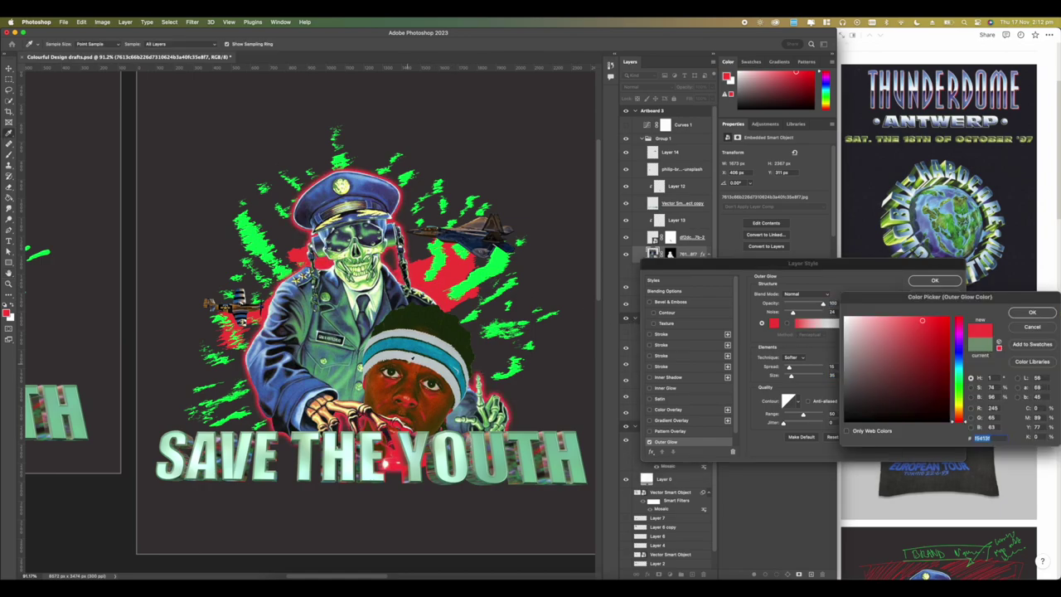
click(1026, 313)
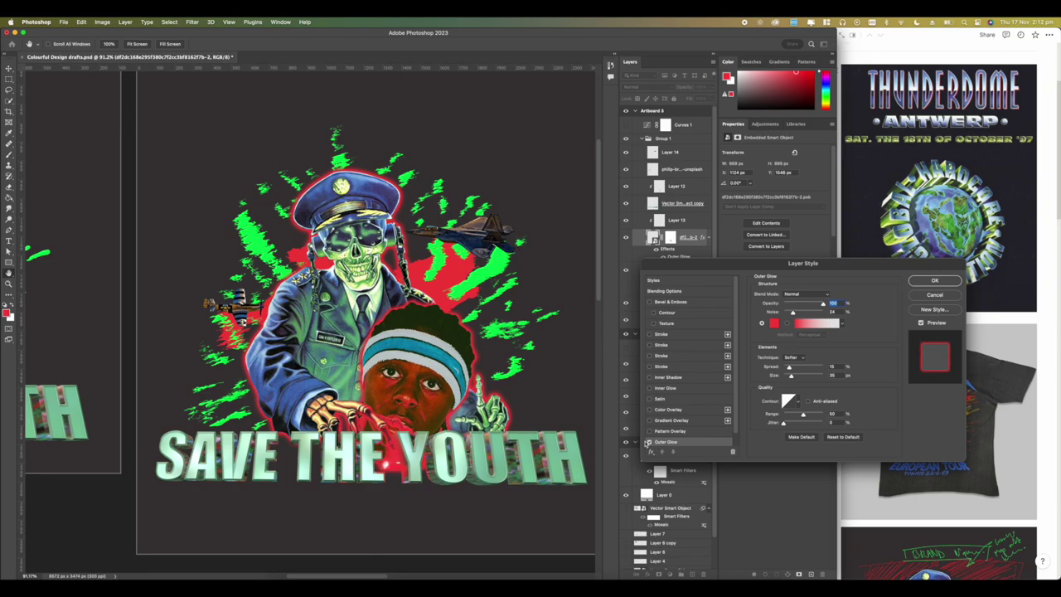
click(649, 443)
click(649, 443)
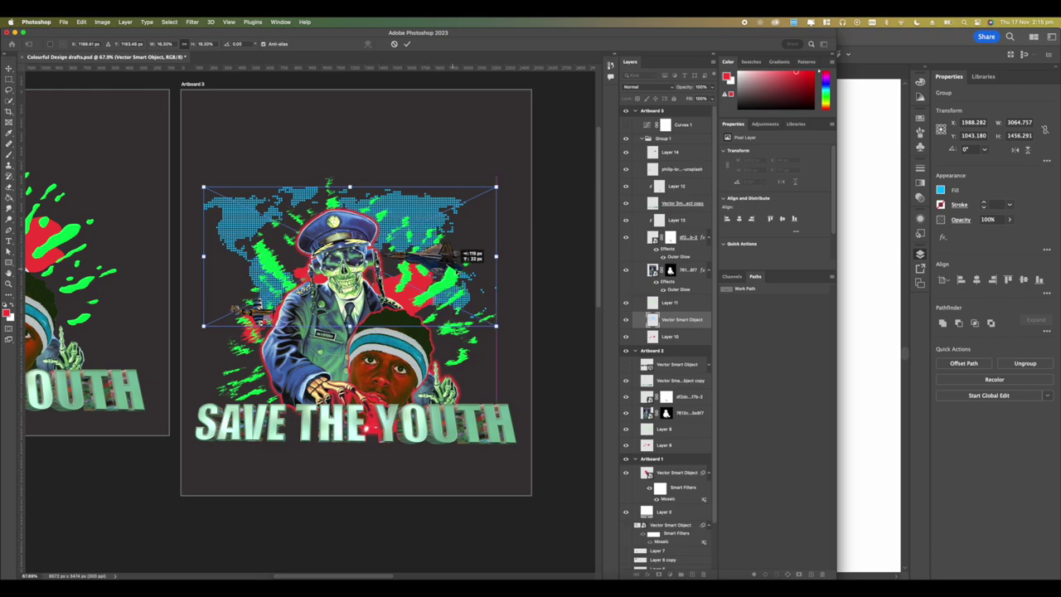
Step: Position the placed blue dotted world map behind the skeleton officer, spanning the upper part of the Artboard 3 graphic
drag(458, 267, 459, 269)
key(Return)
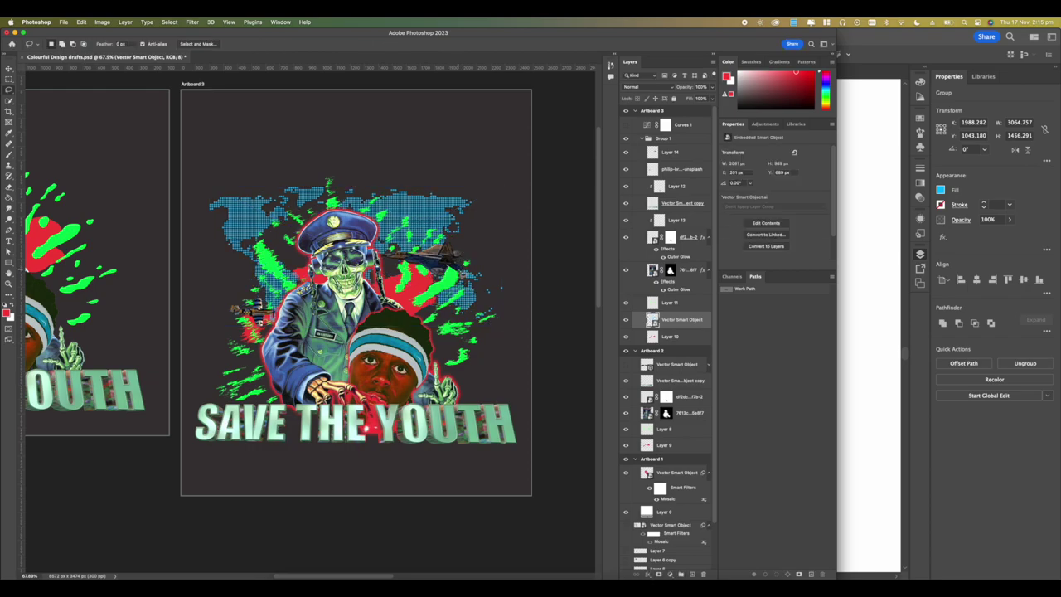
key(super+plus)
scroll(390, 229, up, 5)
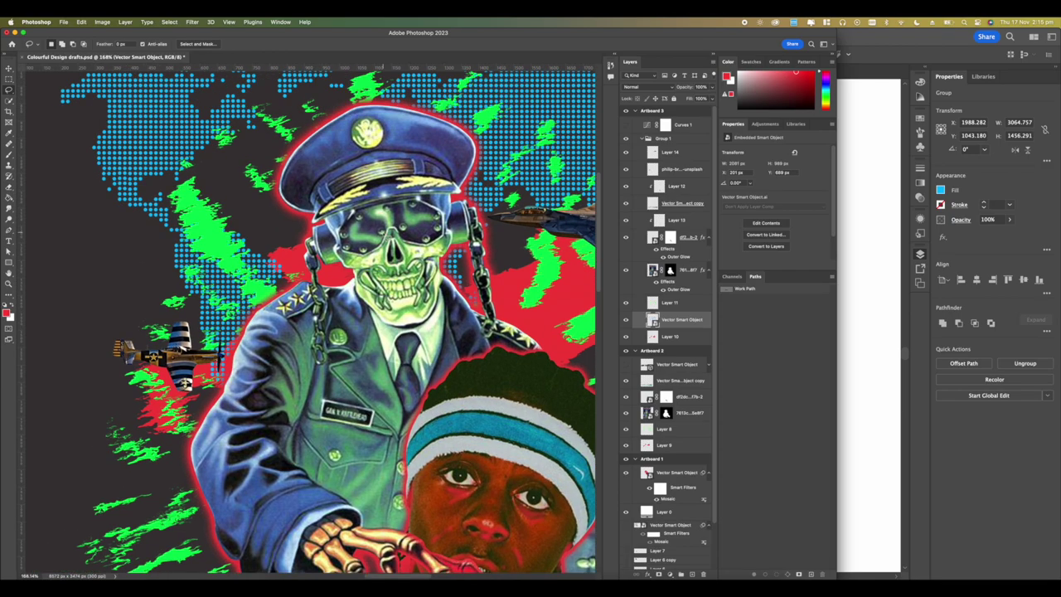
scroll(389, 229, down, 7)
Step: Add a Color Overlay to the world map layer using a pale green sampled from the SAVE THE YOUTH lettering
right_click(687, 320)
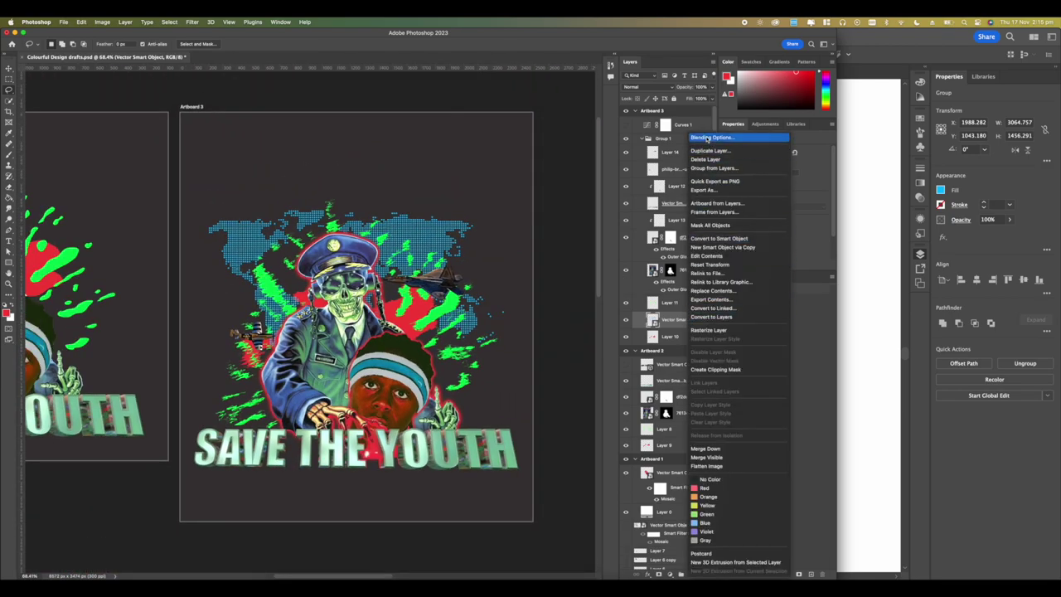
click(707, 139)
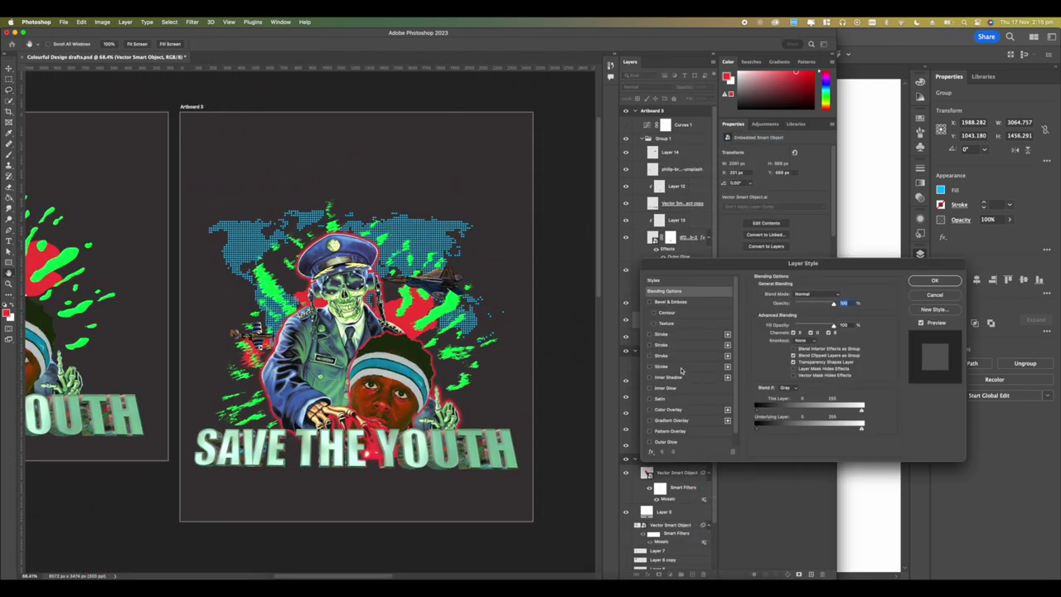
click(659, 410)
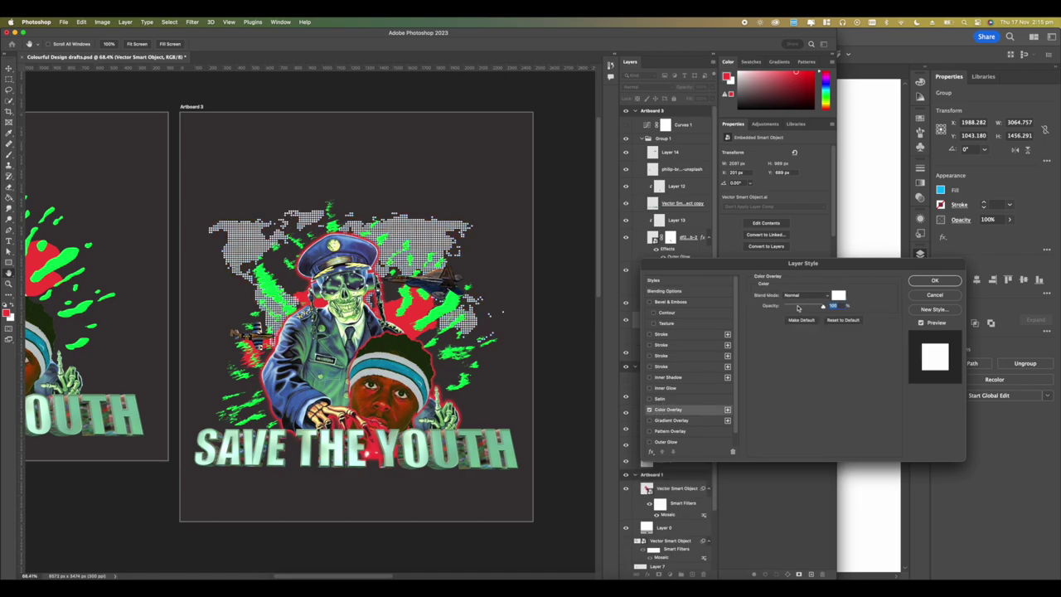
click(837, 294)
click(409, 447)
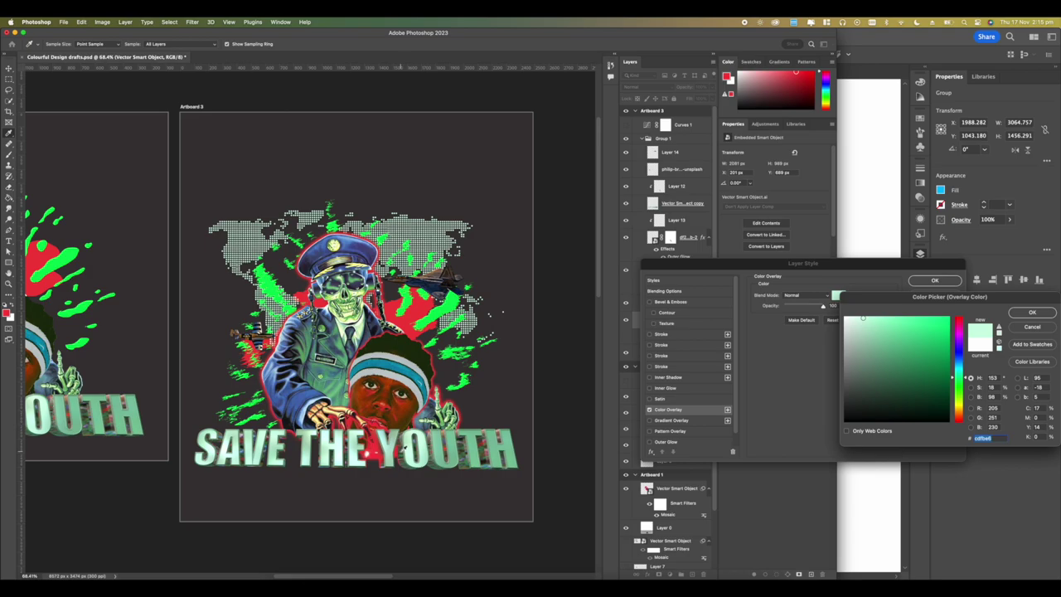
click(260, 347)
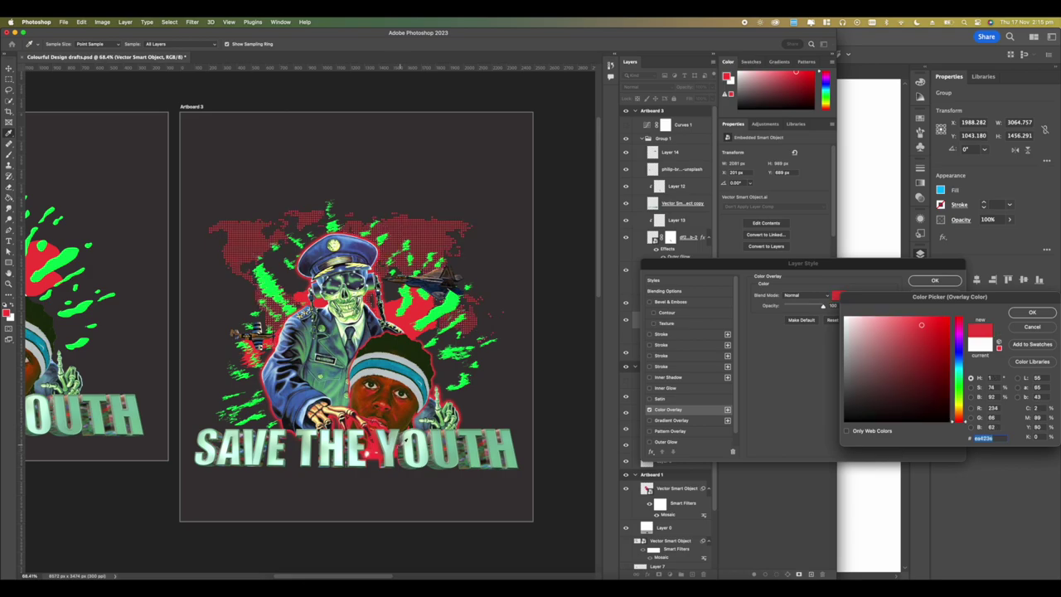
click(402, 441)
click(405, 441)
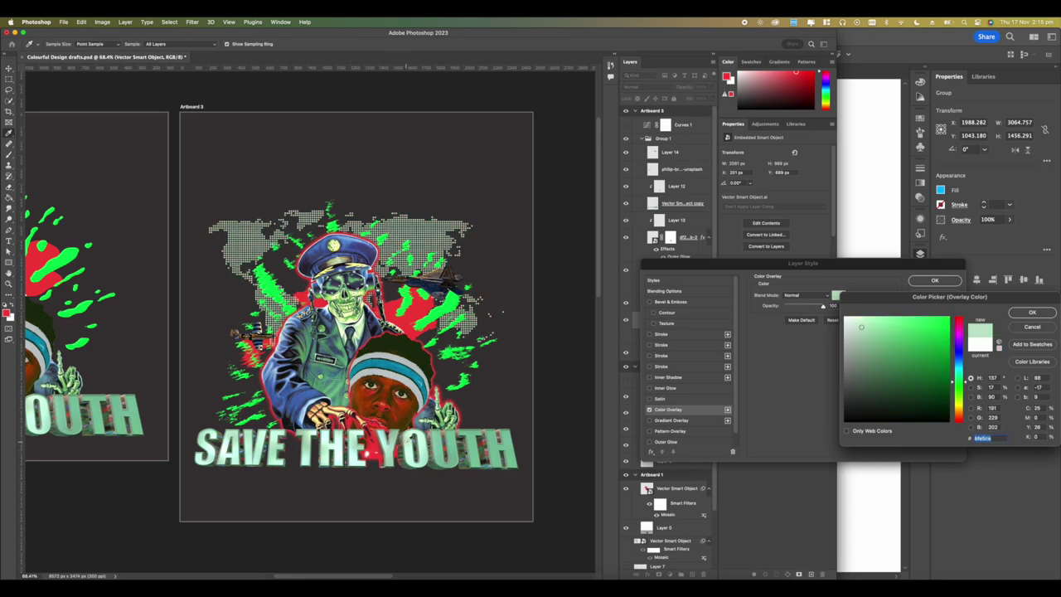
click(409, 438)
click(1029, 311)
click(934, 280)
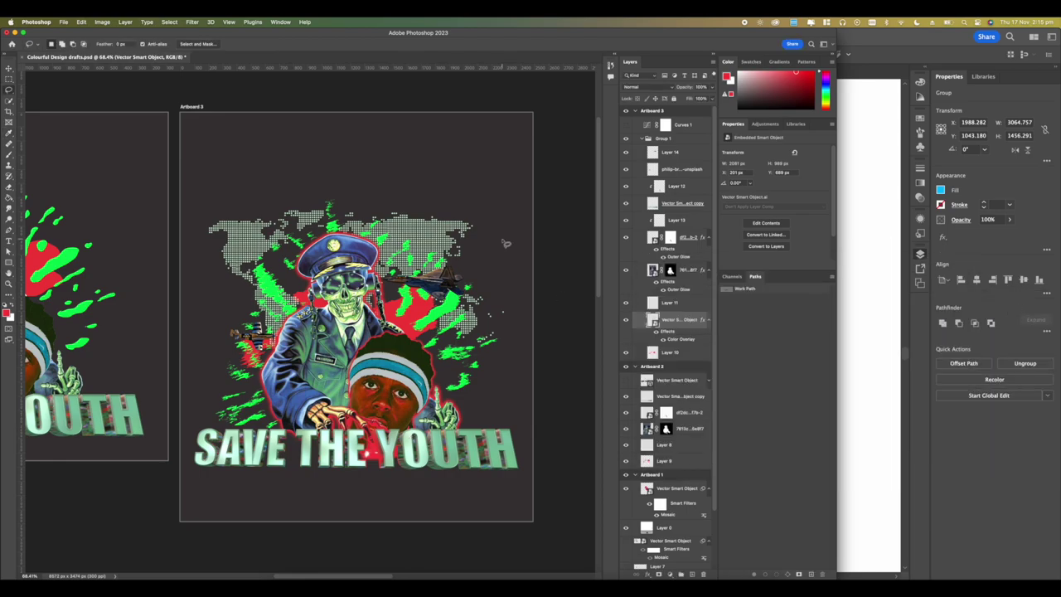
Step: Add an Outer Glow to the world map layer and set its colour to bright green 00ff51
scroll(430, 252, down, 3)
scroll(428, 252, up, 4)
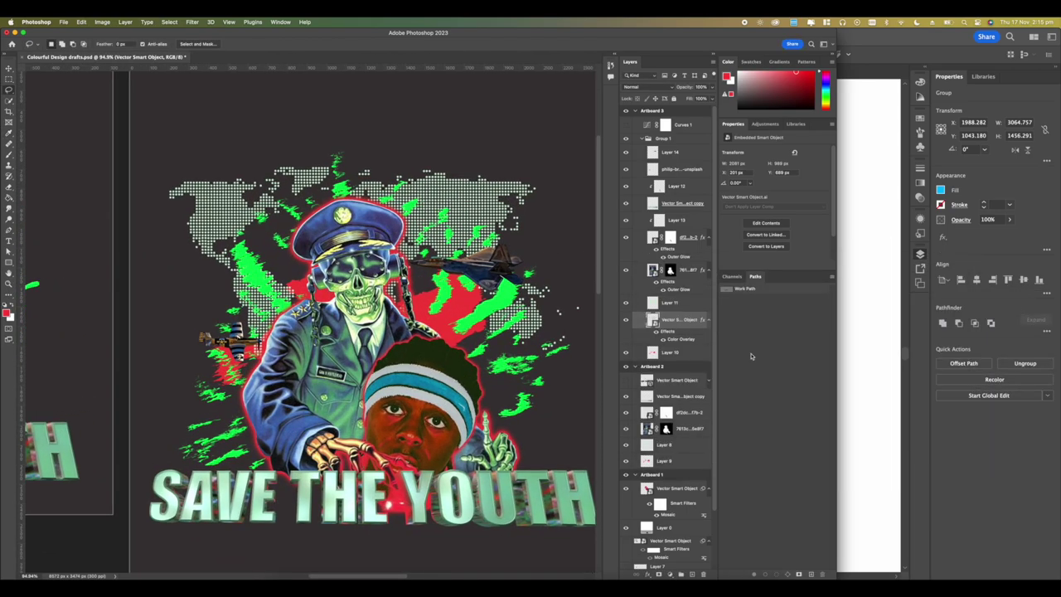
double_click(667, 331)
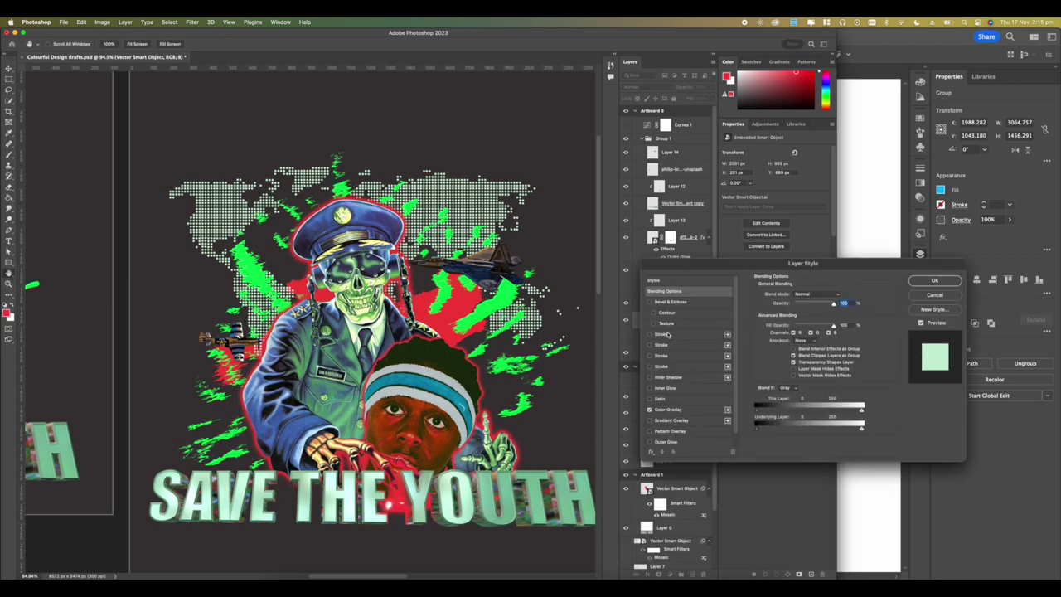
click(650, 442)
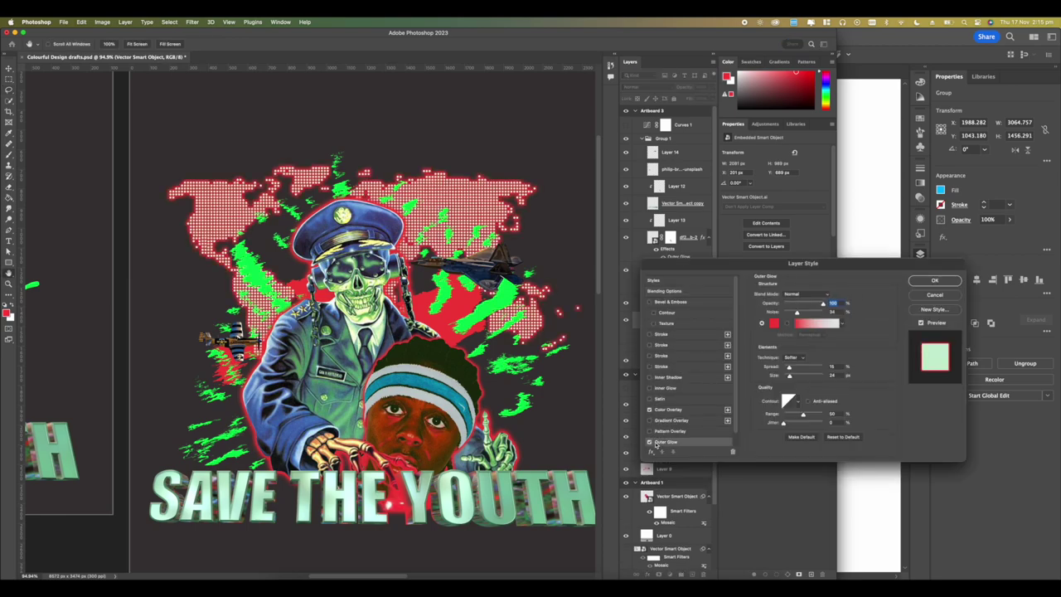
click(775, 322)
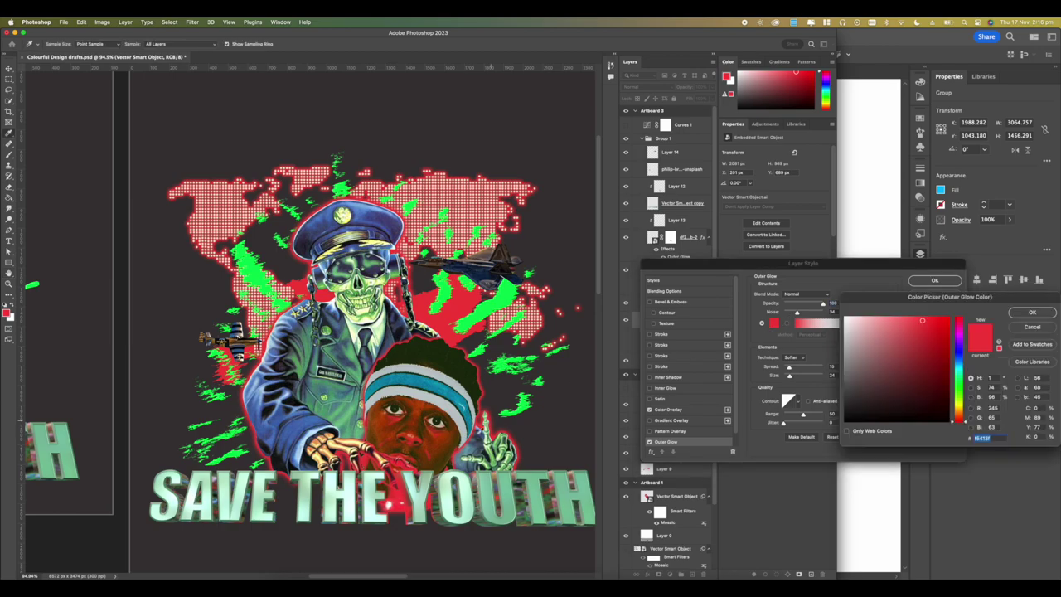
click(483, 478)
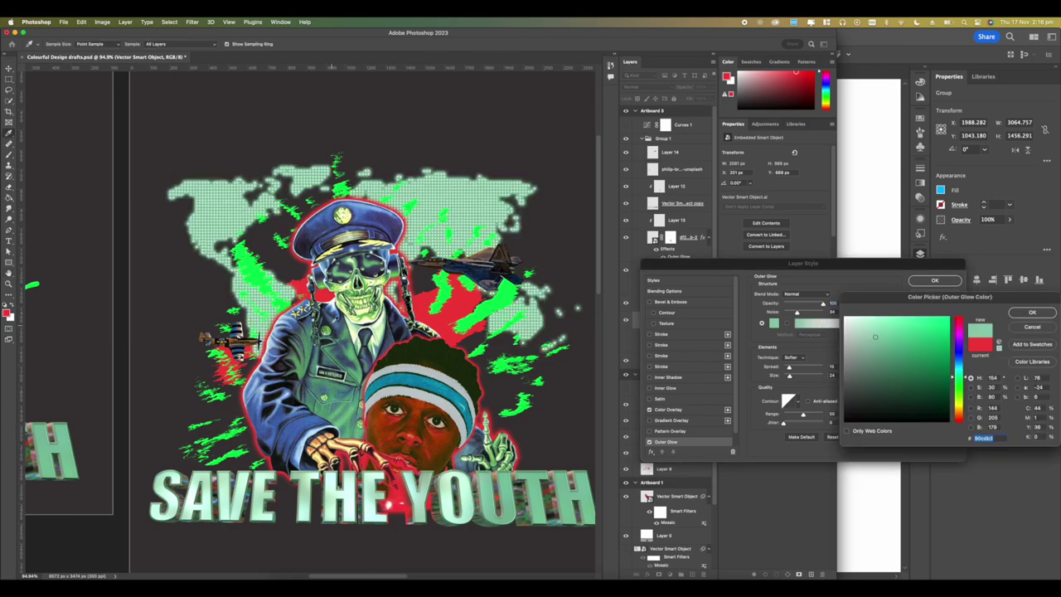
text(00ff51)
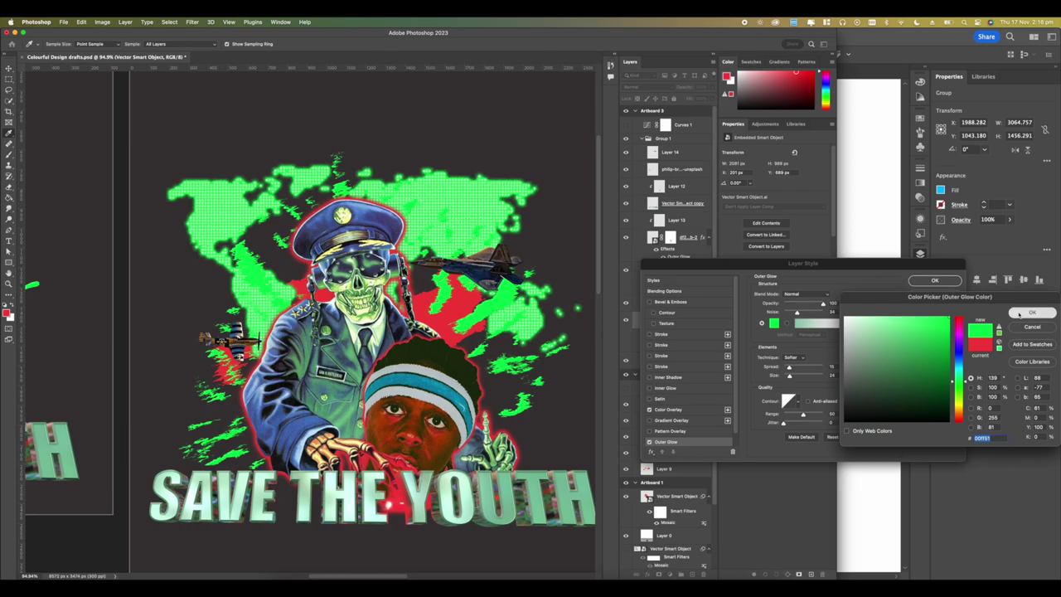
click(1032, 313)
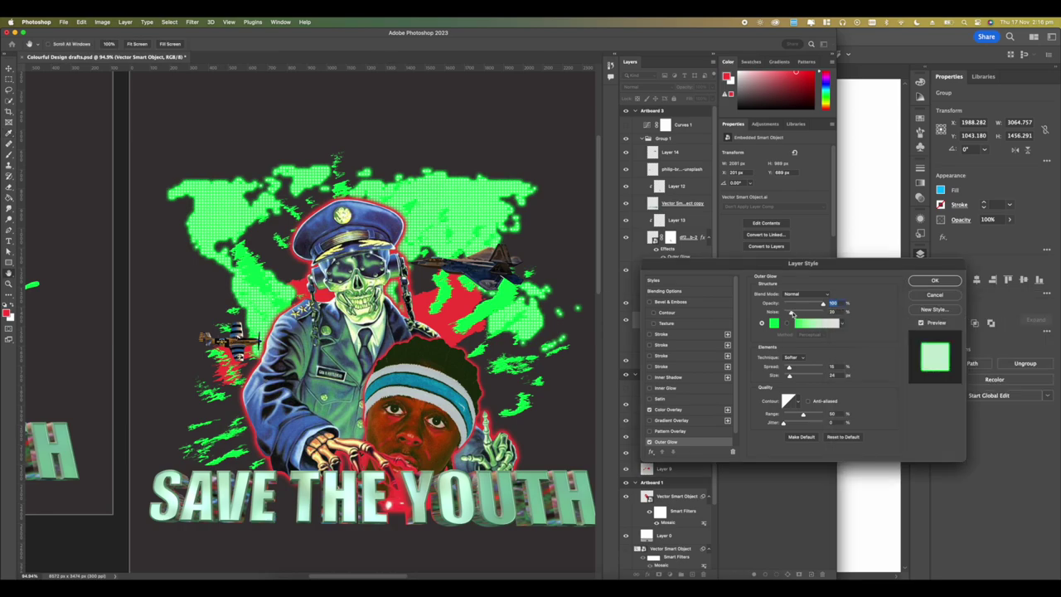
Step: Adjust the noise of the world map's Outer Glow, reduce its size to 1 px and apply the layer style
key(Tab)
drag(789, 377, 784, 376)
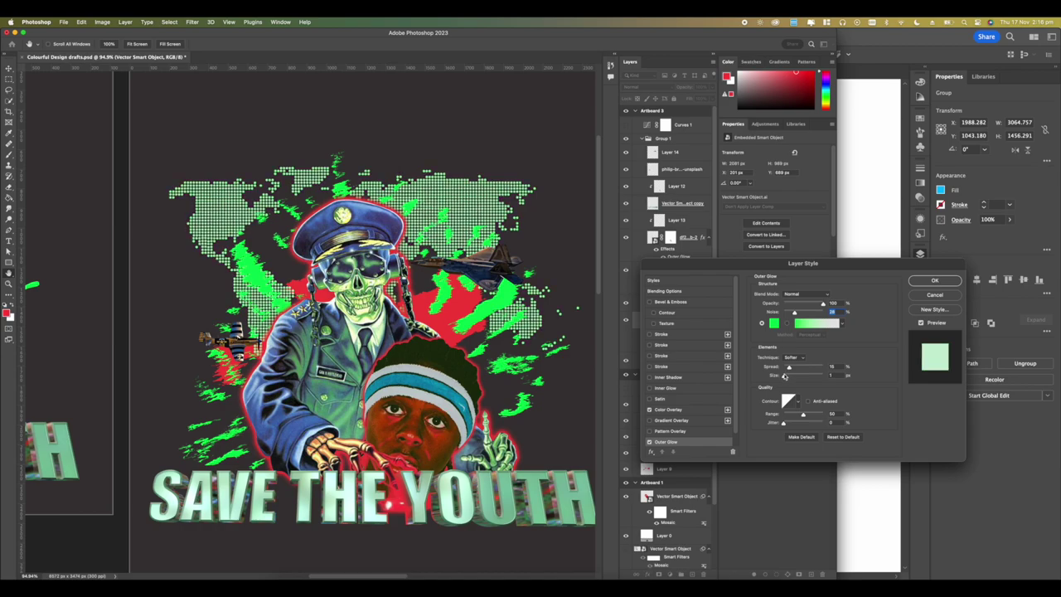
click(931, 280)
key(l)
scroll(582, 291, down, 3)
scroll(438, 296, down, 2)
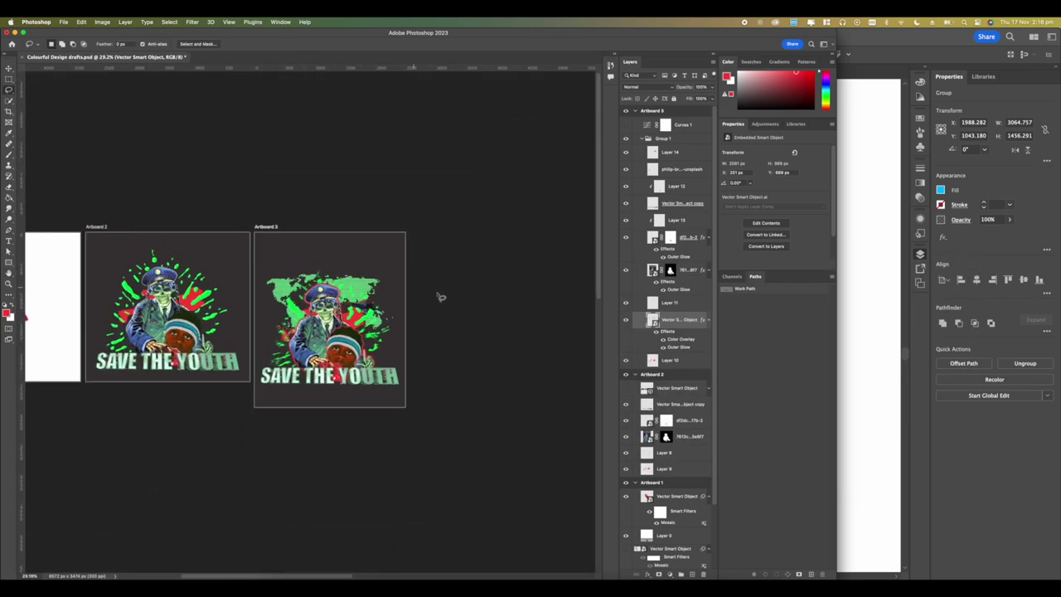
scroll(437, 296, up, 5)
scroll(310, 322, down, 3)
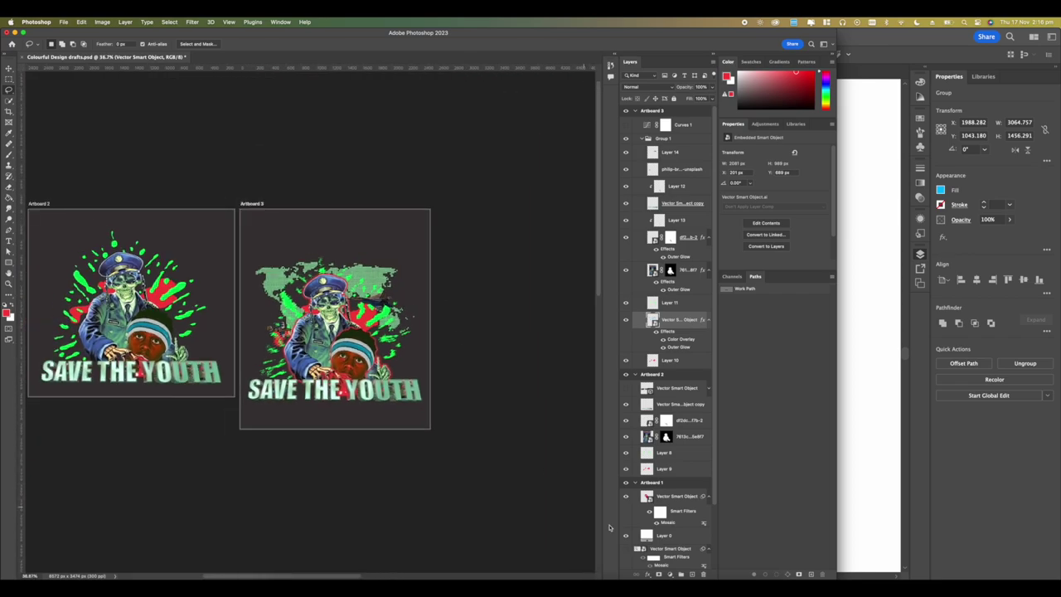
Step: Switch to Illustrator, find the Colourful SUBSECTION OF REVISION logo in the Untitled-2 document and select it
click(865, 389)
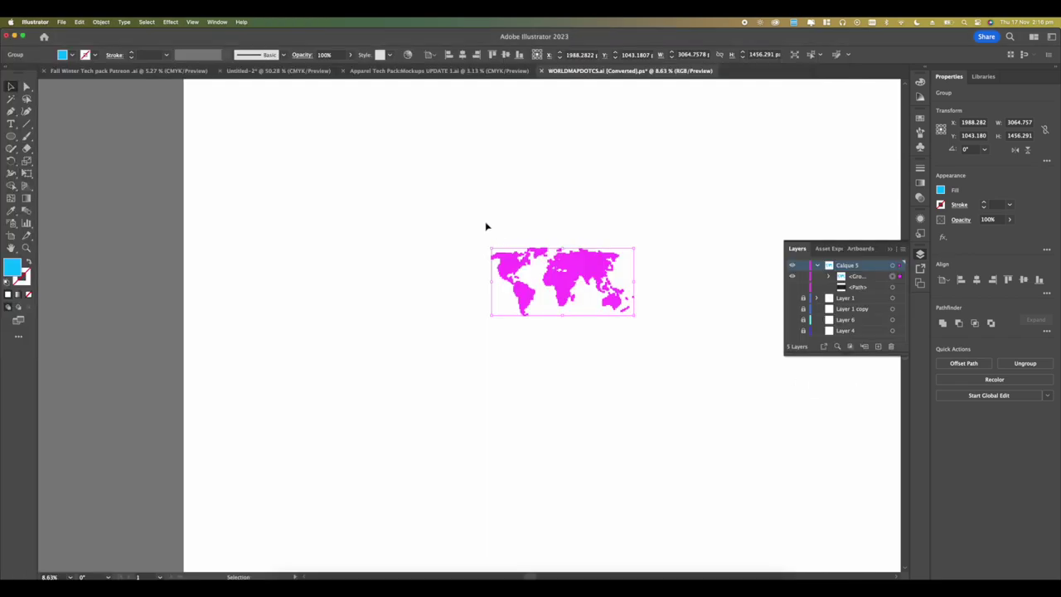
scroll(485, 225, down, 2)
click(384, 71)
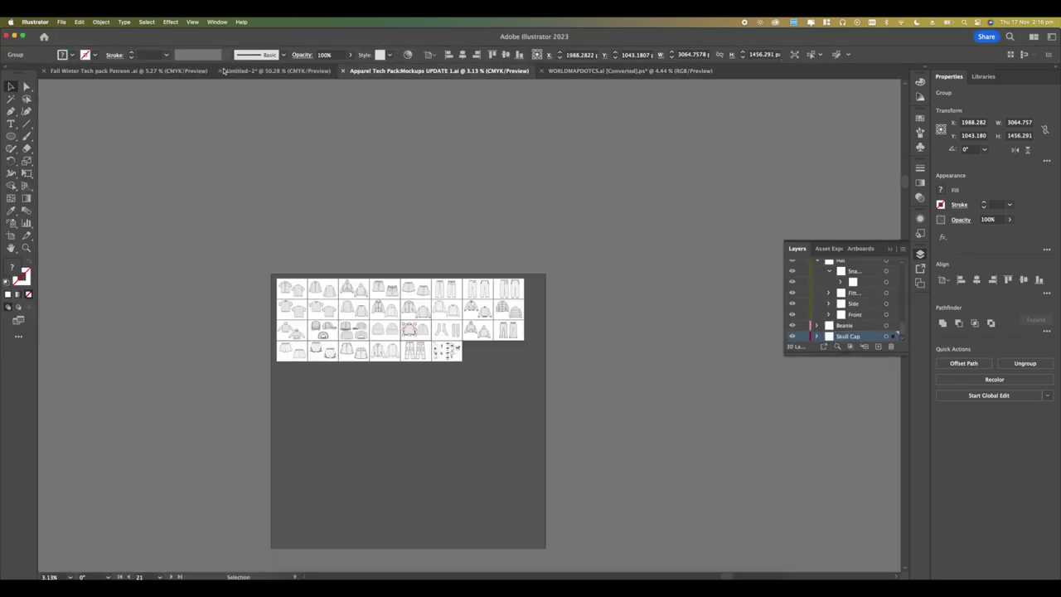
click(128, 71)
click(270, 72)
scroll(336, 186, down, 5)
scroll(335, 199, up, 4)
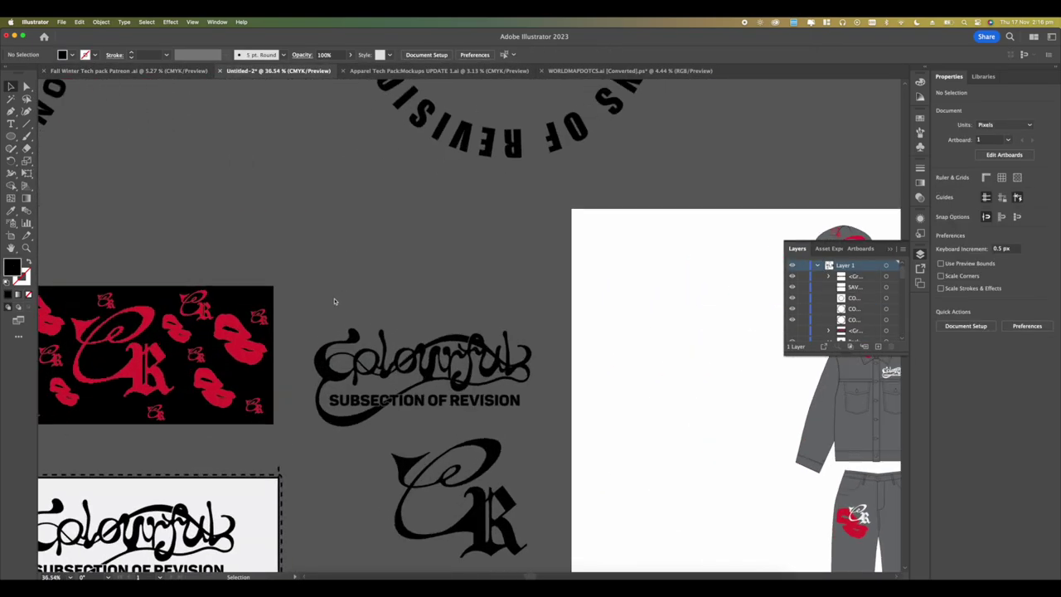
click(522, 398)
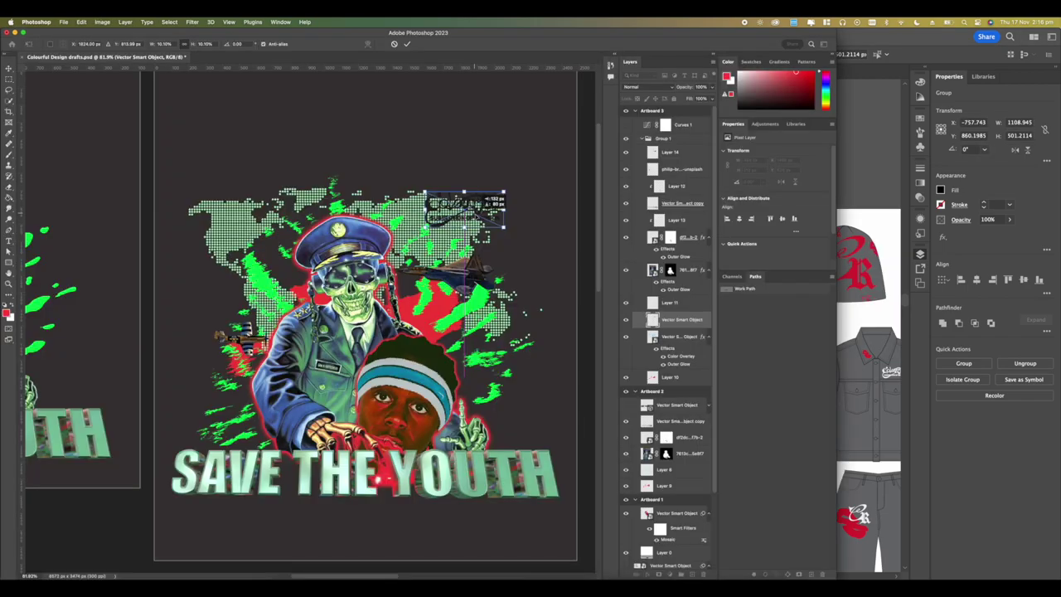
Step: Move the pasted Colourful logo above the skeleton's cap and check the brand-name placement in the Notion reference sketch
drag(480, 214, 346, 177)
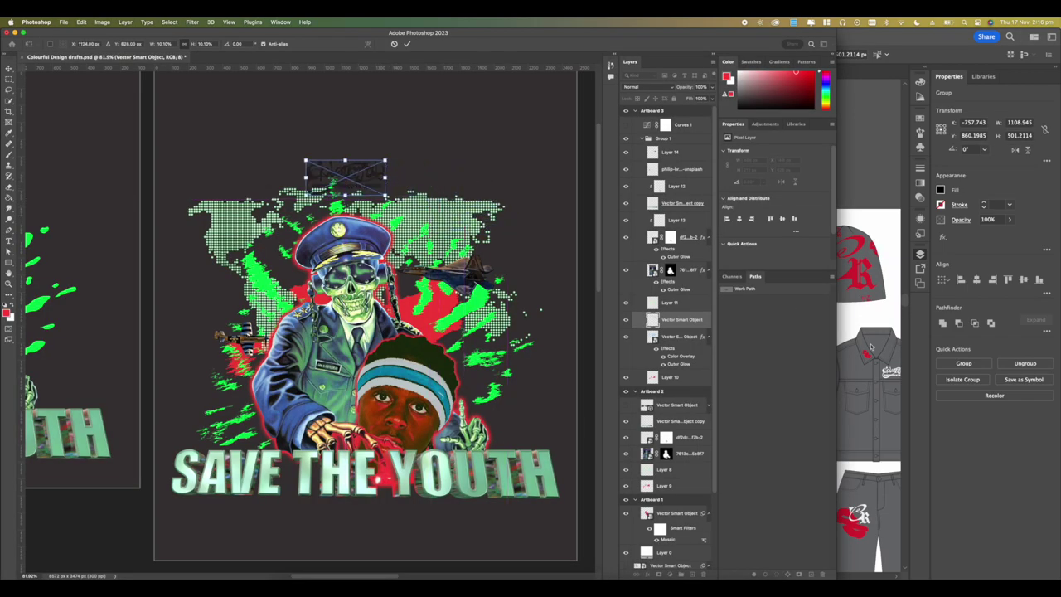
key(super+Tab)
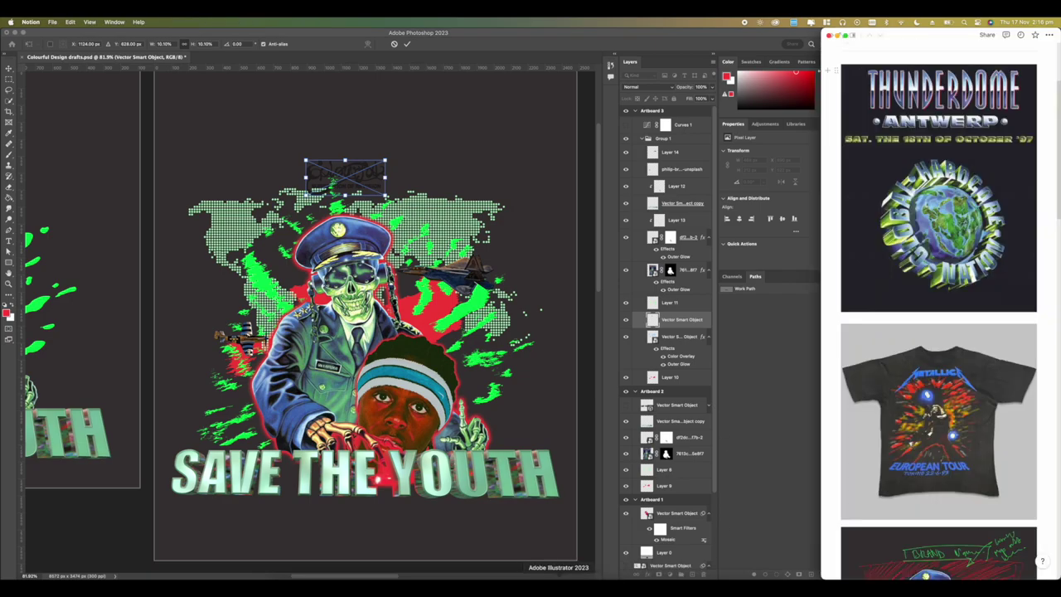
scroll(974, 421, up, 5)
scroll(973, 420, down, 8)
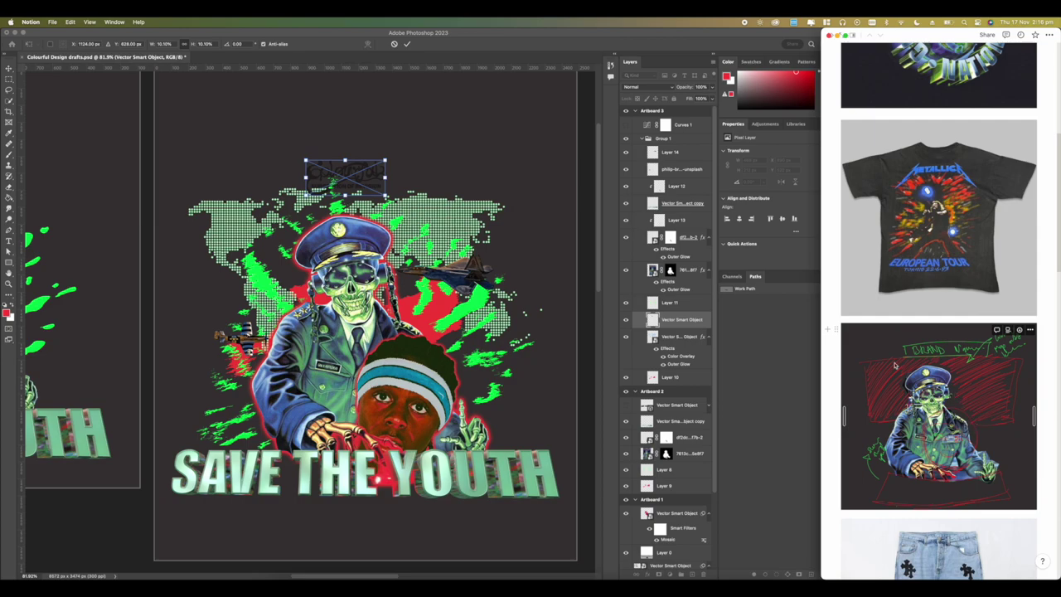
Step: Return to Photoshop and enlarge the Colourful logo above the skeleton's cap to about 18.74% scale
click(688, 324)
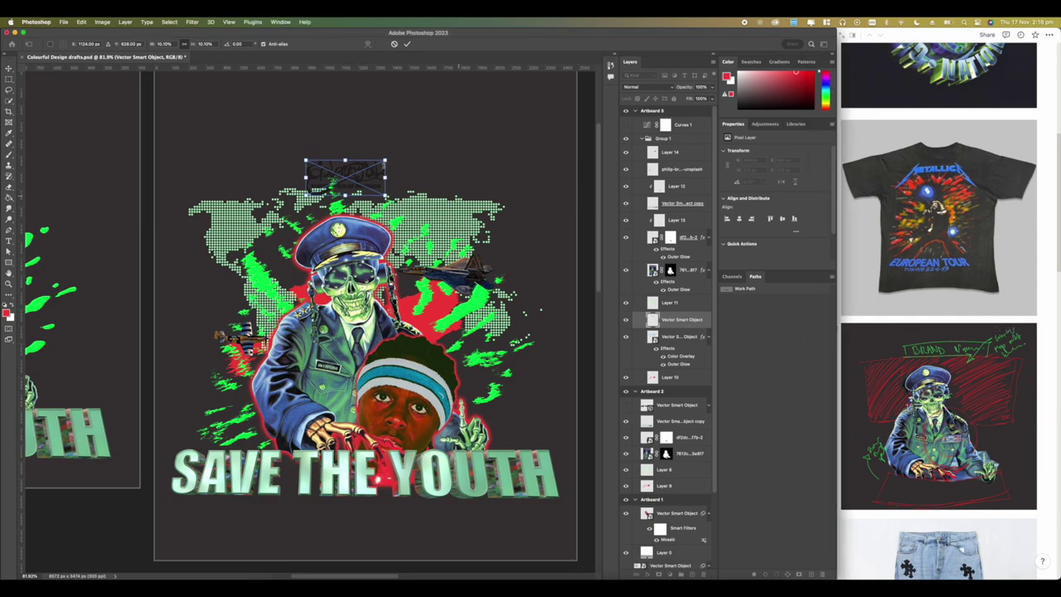
mouse_move(386, 177)
mouse_down()
mouse_move(441, 175)
mouse_move(360, 189)
mouse_move(358, 214)
mouse_move(370, 189)
mouse_up()
key(Return)
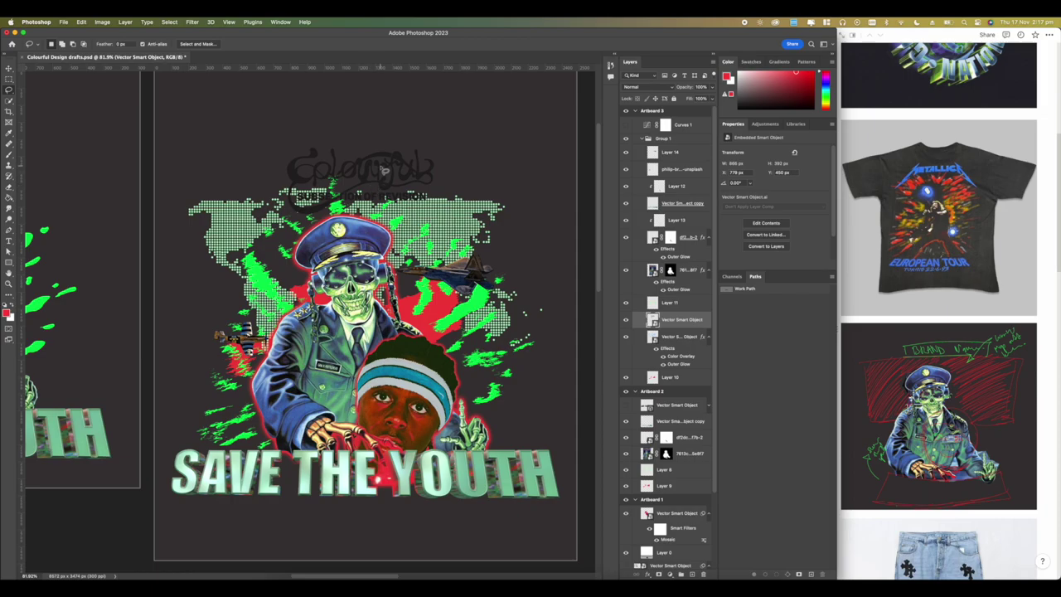
key(super+minus)
key(super+minus)
key(super+minus)
key(super+minus)
key(super+plus)
scroll(347, 239, up, 3)
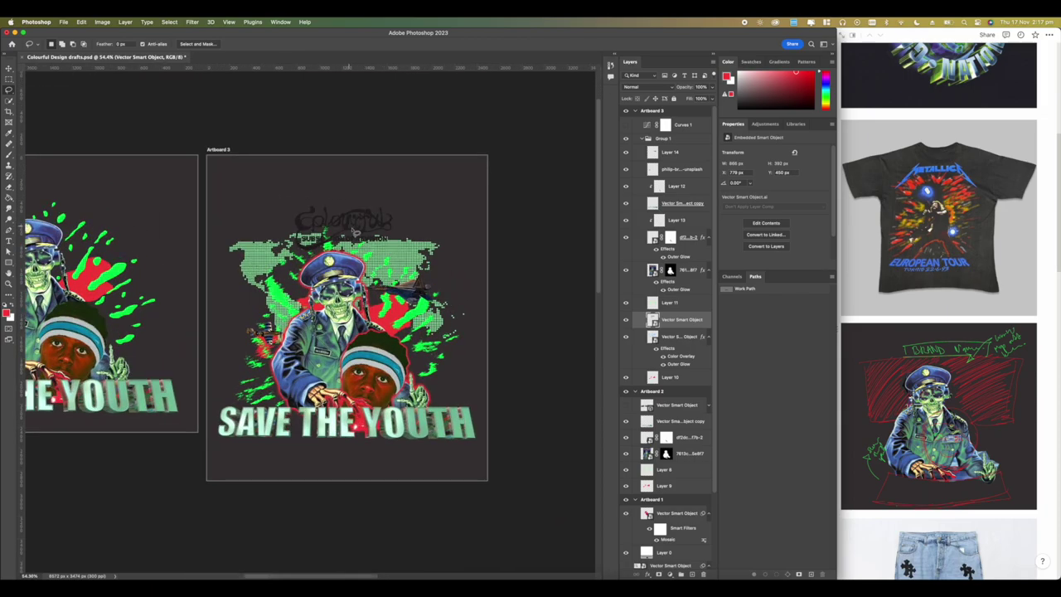
Step: Shift the Colourful logo slightly to the left above the skeleton's cap using Free Transform
key(ctrl+t)
scroll(358, 229, up, 5)
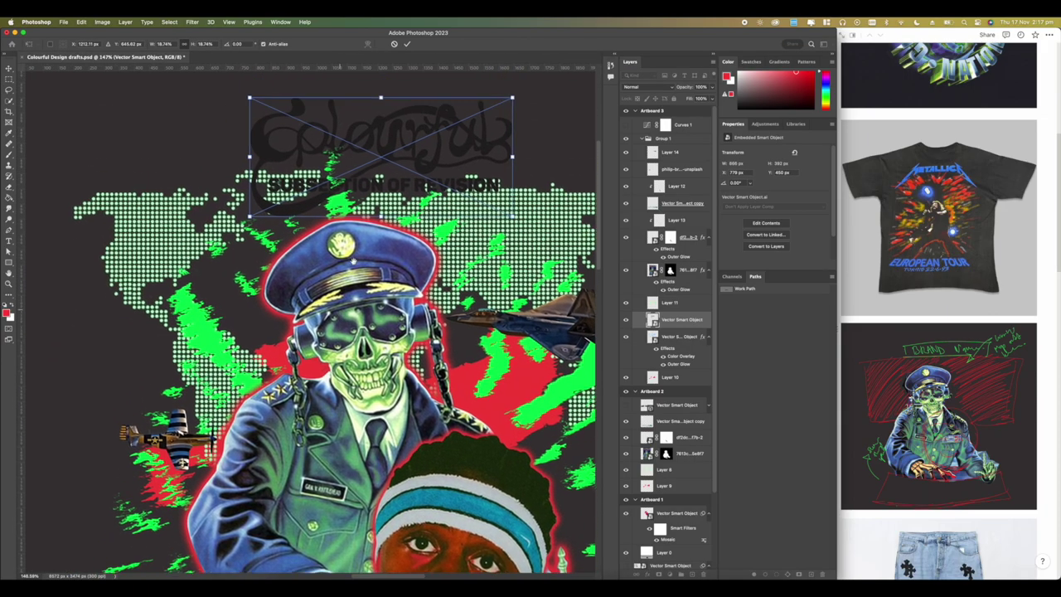
drag(392, 186, 385, 189)
key(Return)
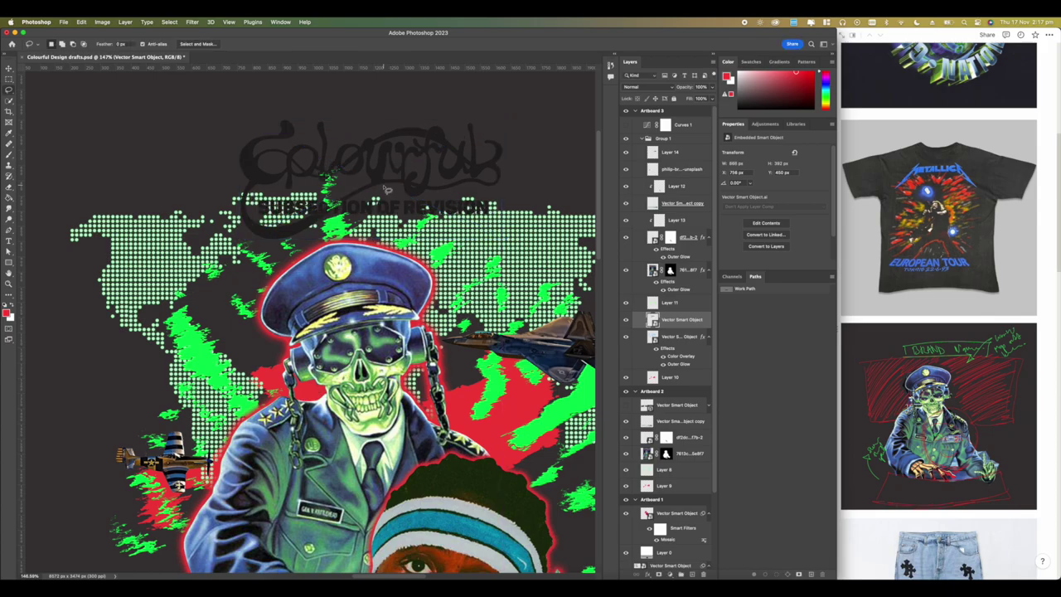
key(super+minus)
key(super+minus)
key(super+minus)
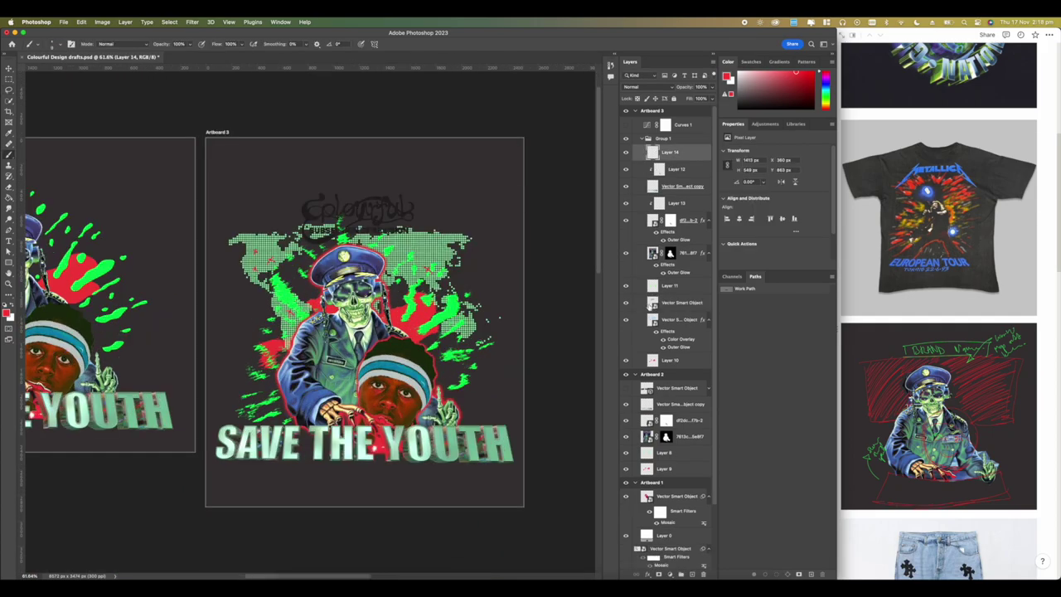
Step: Add a pale green Color Overlay and an Outer Glow to the Colourful logo on Artboard 3
click(651, 302)
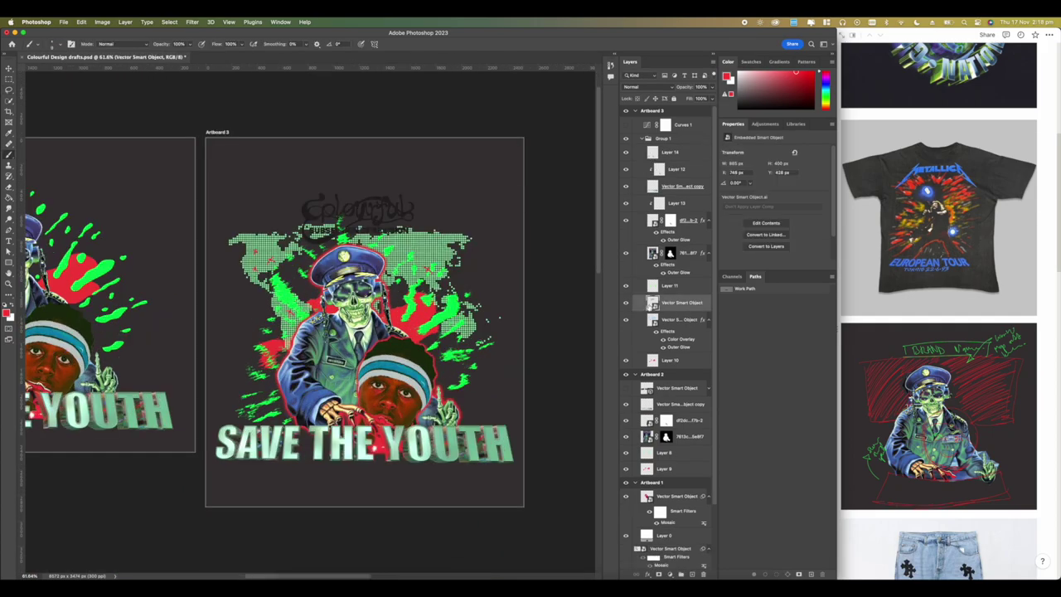
right_click(649, 304)
click(678, 309)
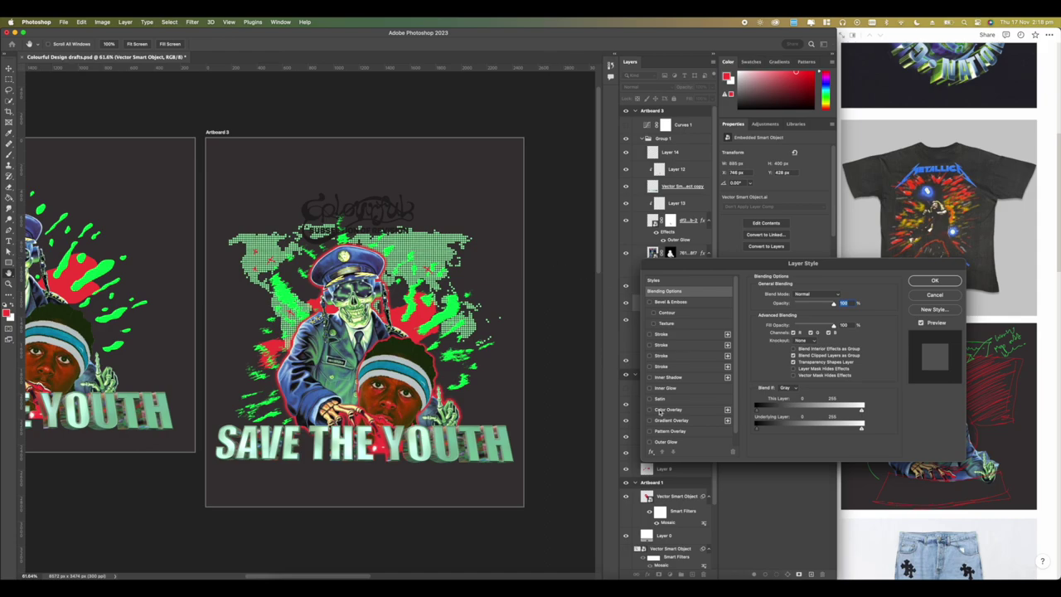
click(649, 410)
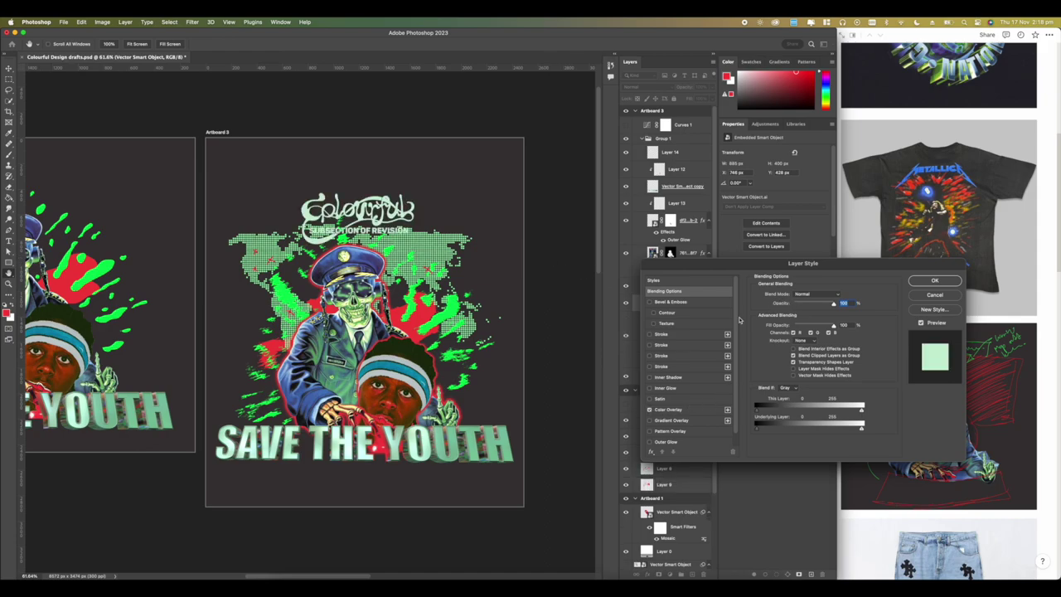
click(649, 442)
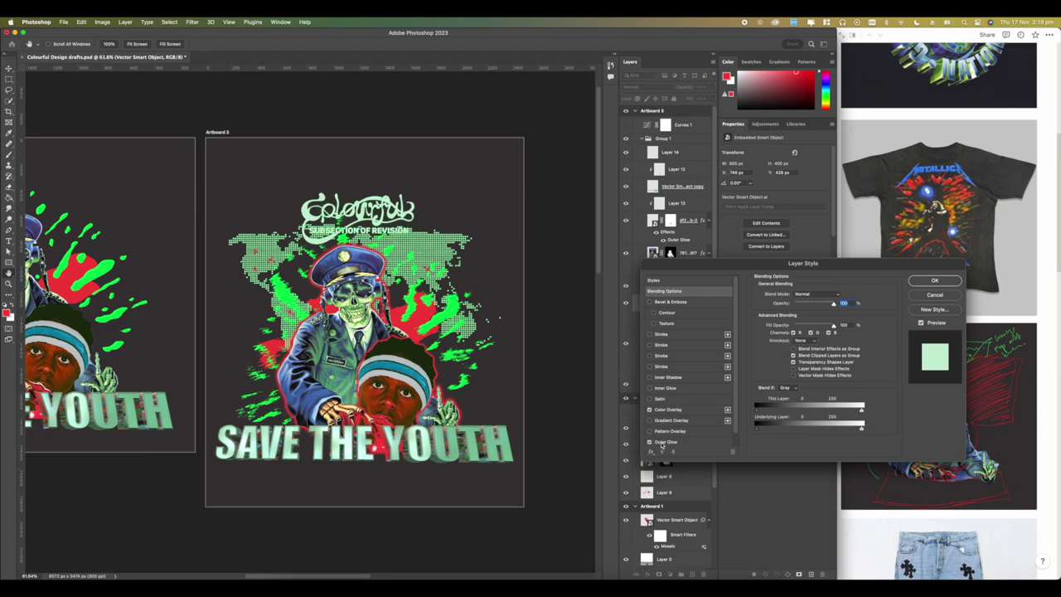
click(665, 442)
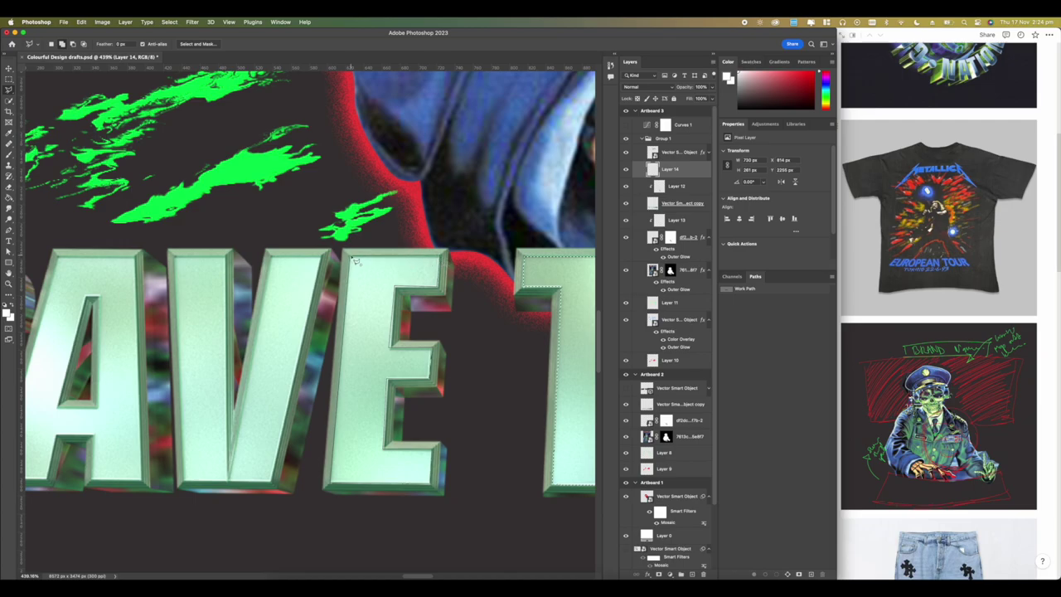
Step: Paint soft white highlights across the selected front face of the U in YOUTH on the clipped highlight layer
scroll(348, 300, down, 6)
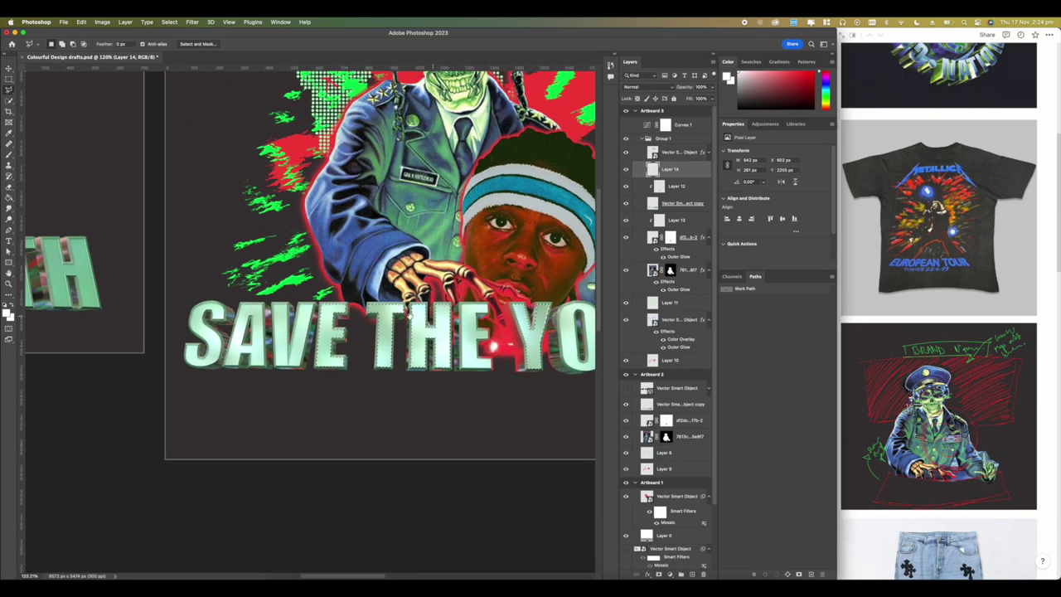
scroll(349, 299, right, 2)
scroll(307, 308, up, 4)
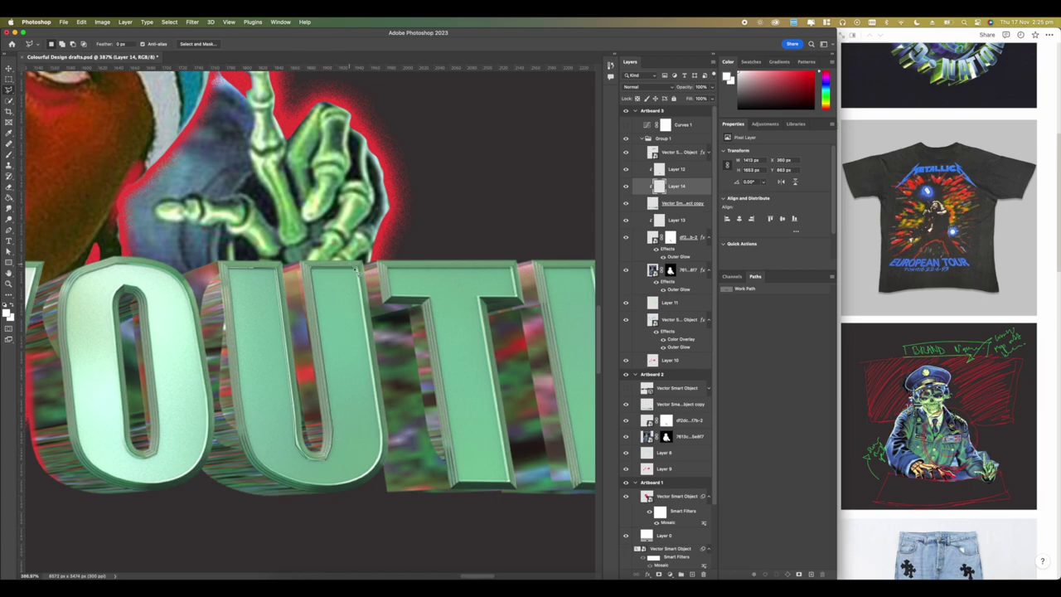
click(358, 270)
key(b)
drag(308, 224, 213, 294)
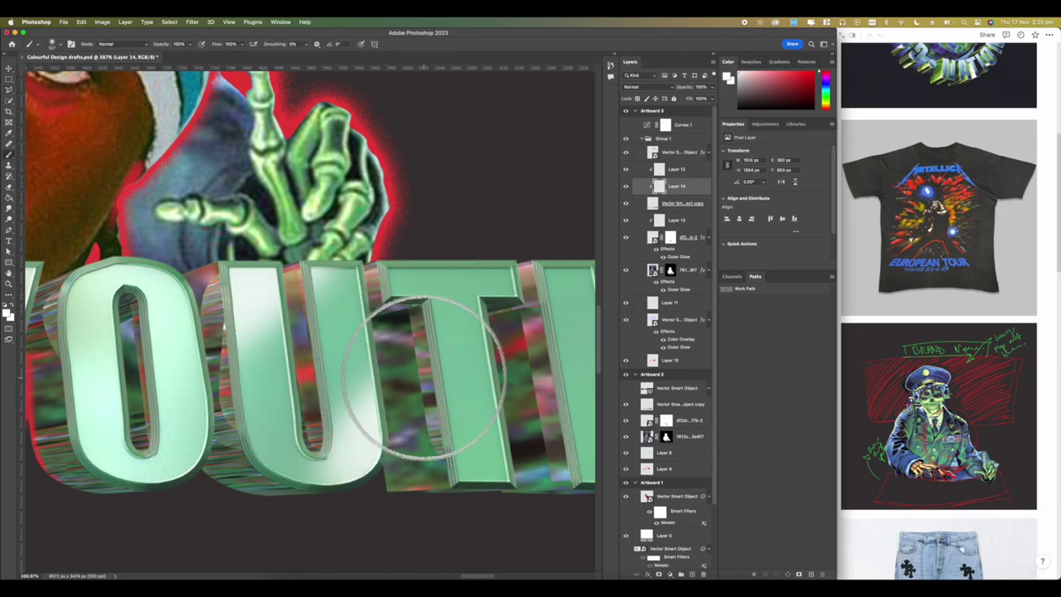
scroll(412, 369, down, 5)
scroll(408, 371, down, 8)
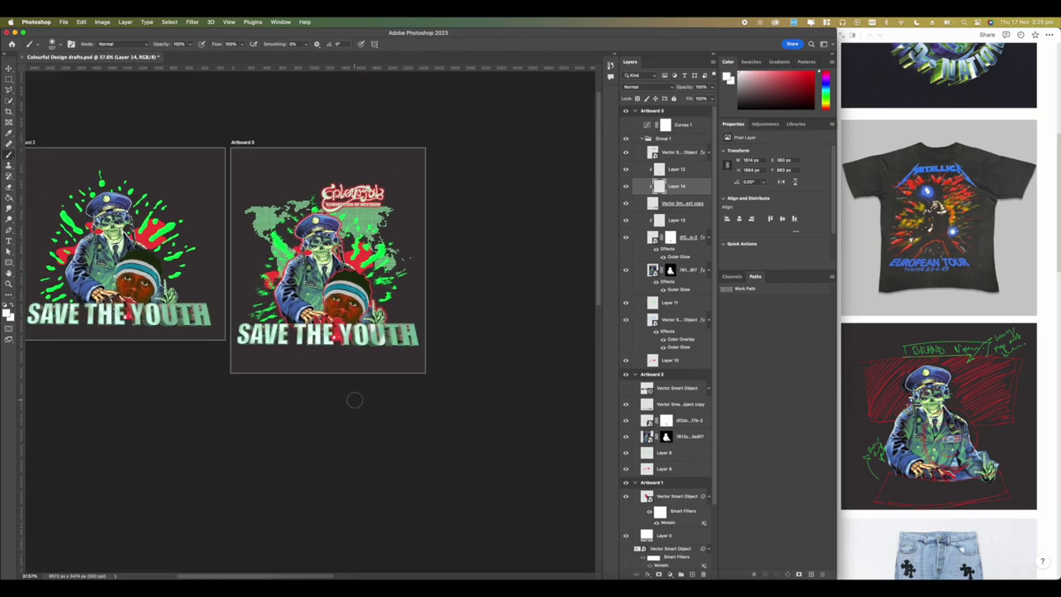
Step: Collapse Group 1 and toggle its visibility to check what artwork it contains
click(643, 140)
click(642, 139)
click(627, 139)
click(627, 140)
scroll(310, 320, up, 3)
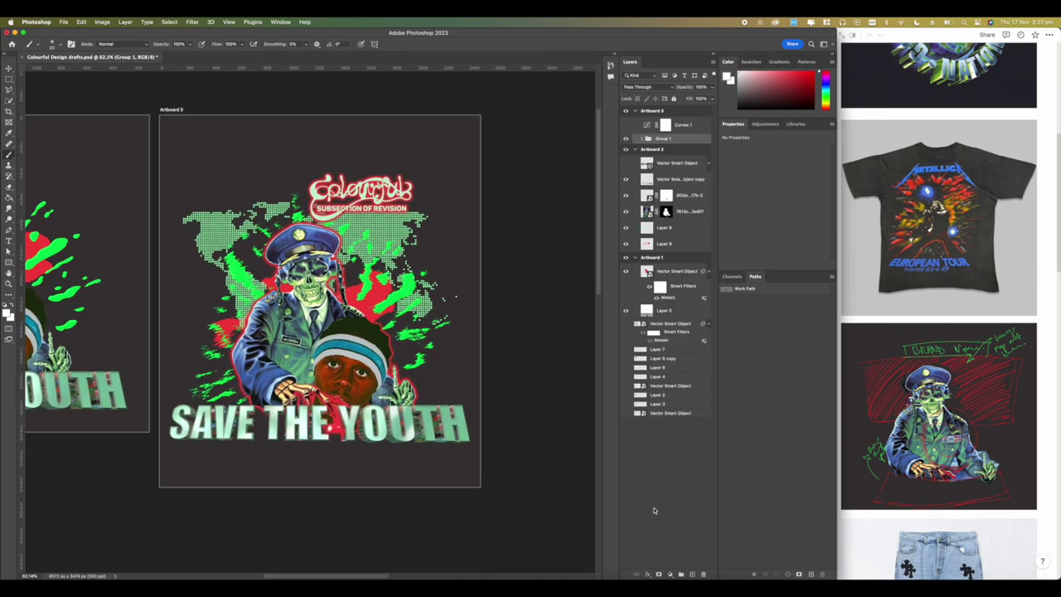
Step: Add a Threshold adjustment layer above Group 1 with the threshold level at 68
click(671, 574)
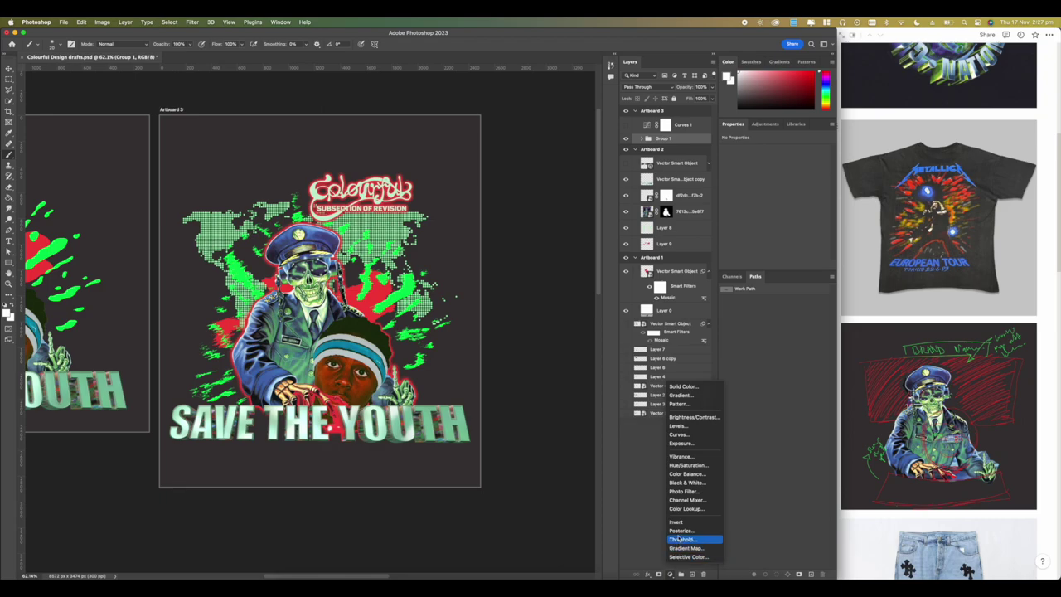
click(681, 540)
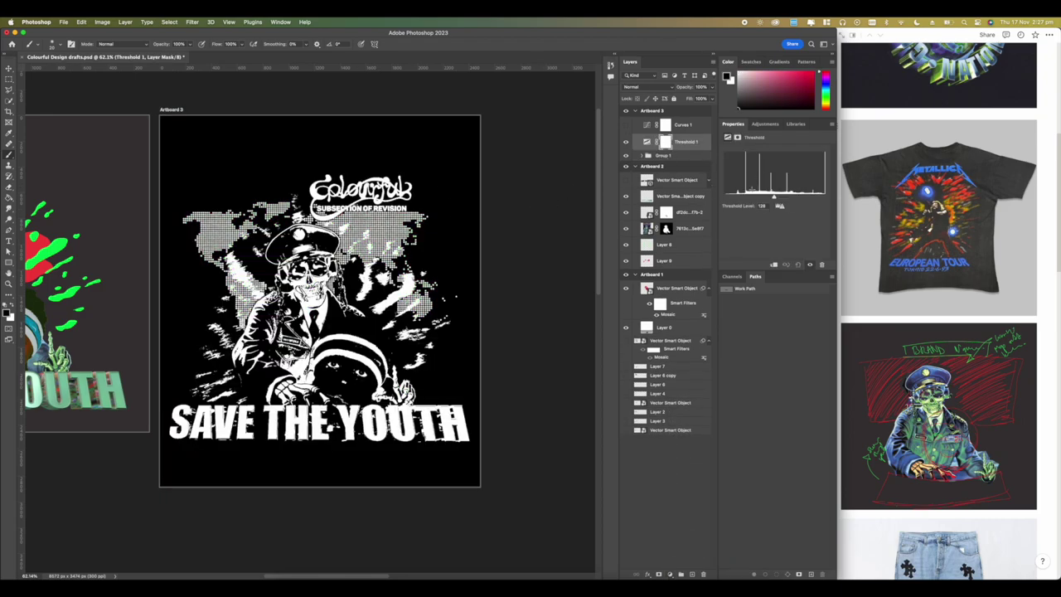
drag(771, 198, 751, 197)
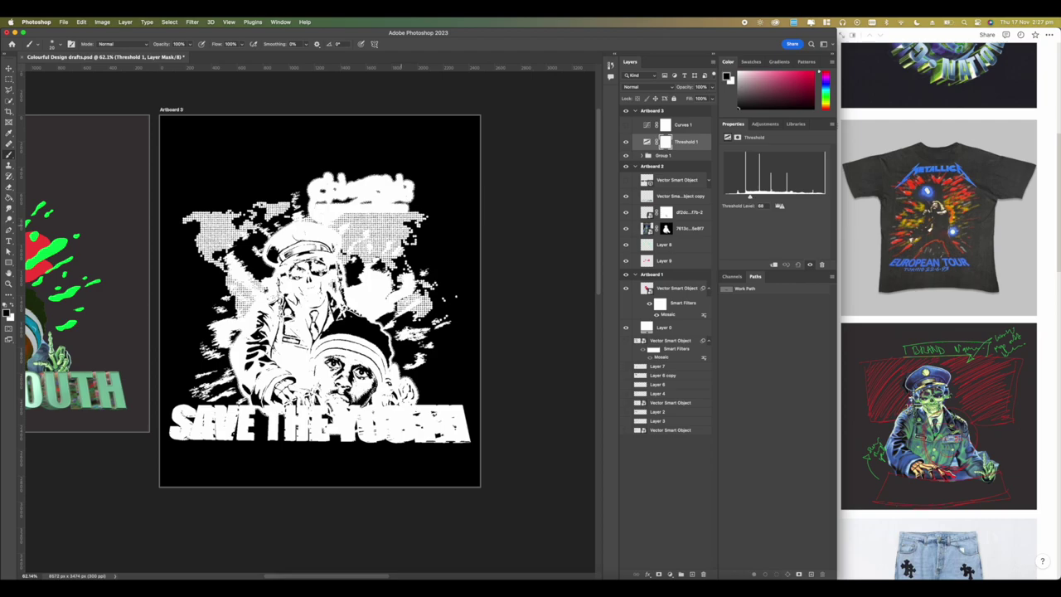
scroll(370, 228, down, 8)
scroll(370, 228, up, 6)
scroll(388, 211, down, 1)
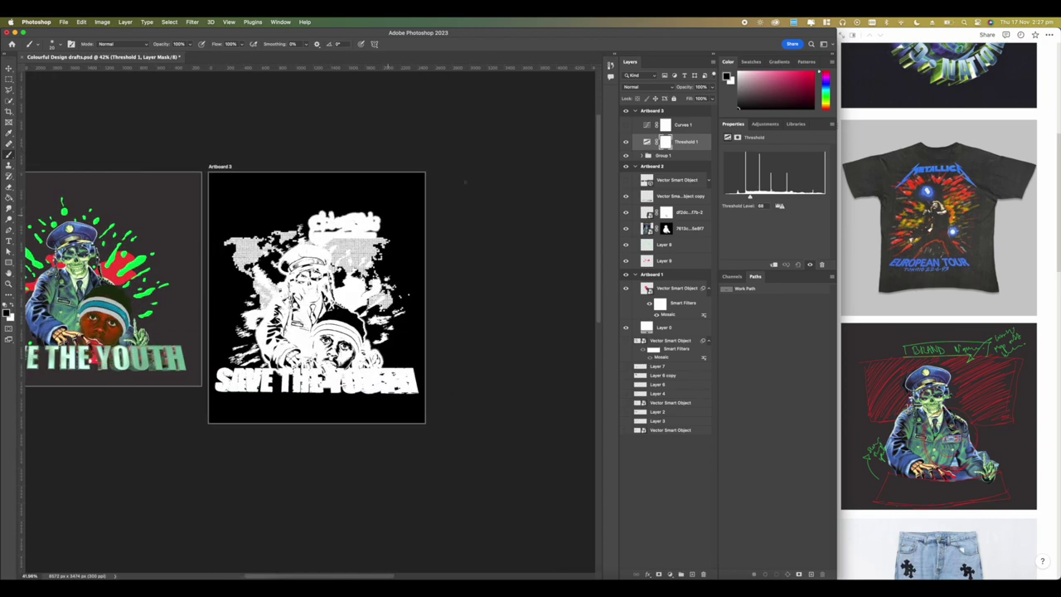
Step: Clip the Threshold adjustment to Group 1 and set its blend mode to Color Burn
right_click(676, 146)
click(713, 343)
scroll(311, 322, up, 2)
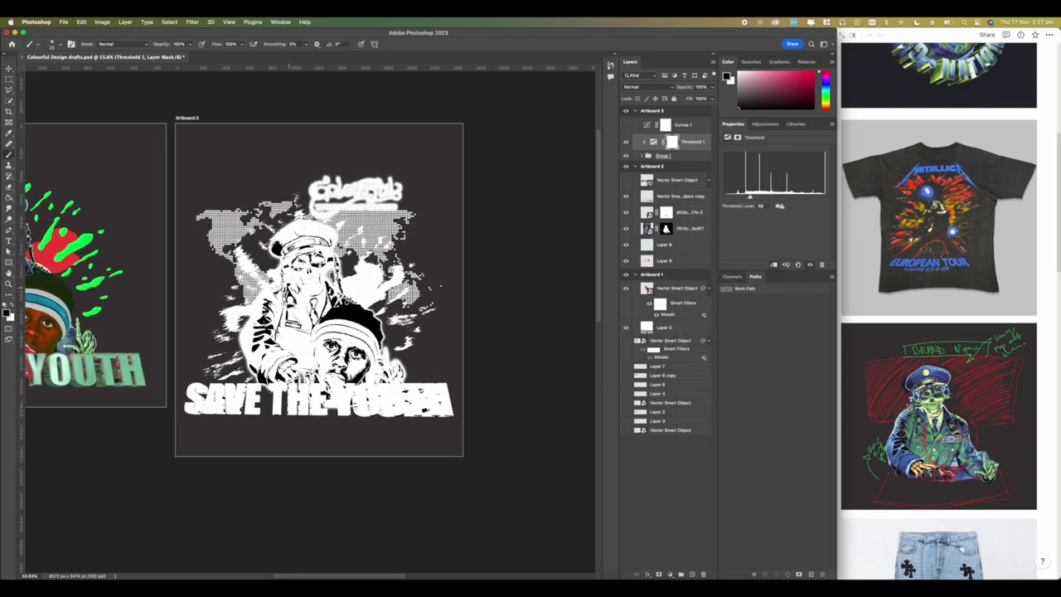
scroll(312, 321, up, 2)
click(642, 86)
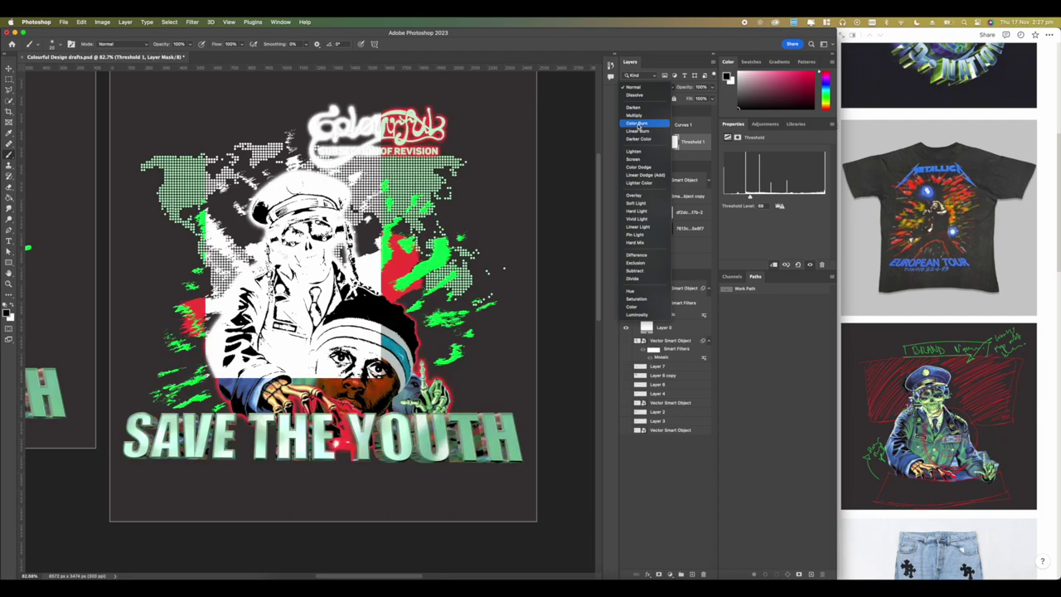
click(636, 123)
scroll(403, 170, down, 5)
scroll(373, 161, down, 2)
scroll(348, 154, up, 5)
Step: Fine-tune the threshold level for the figures' shadows, trying 72 and 84 before settling on 75
drag(751, 196, 754, 197)
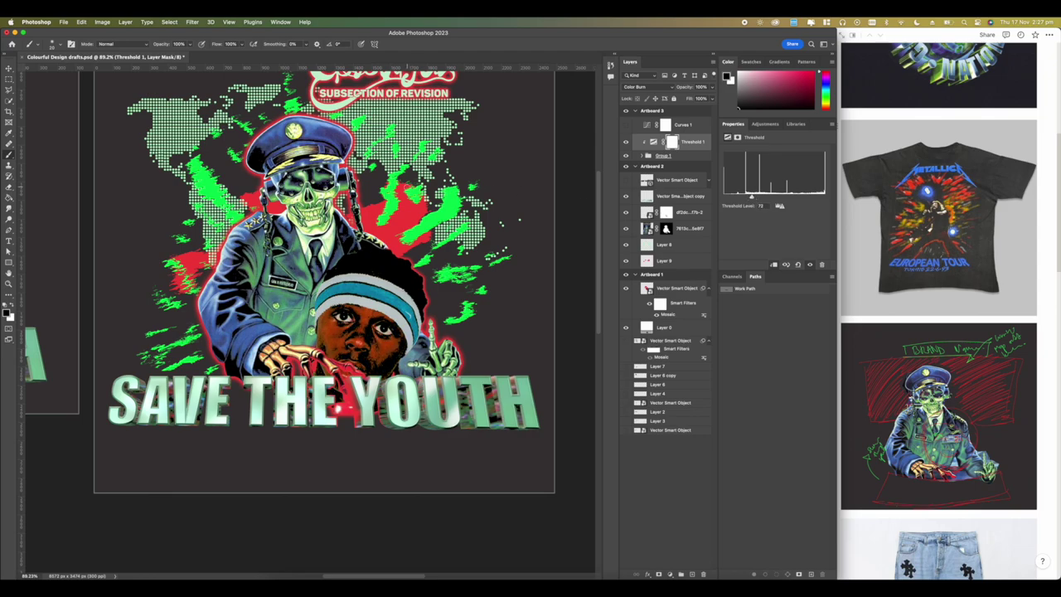
scroll(323, 297, down, 3)
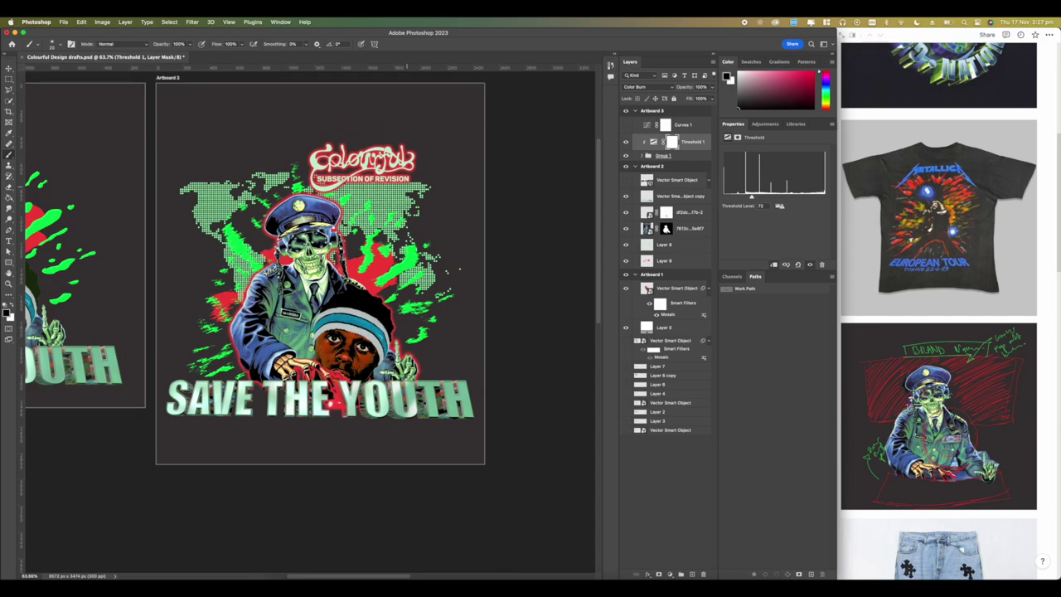
scroll(310, 174, up, 3)
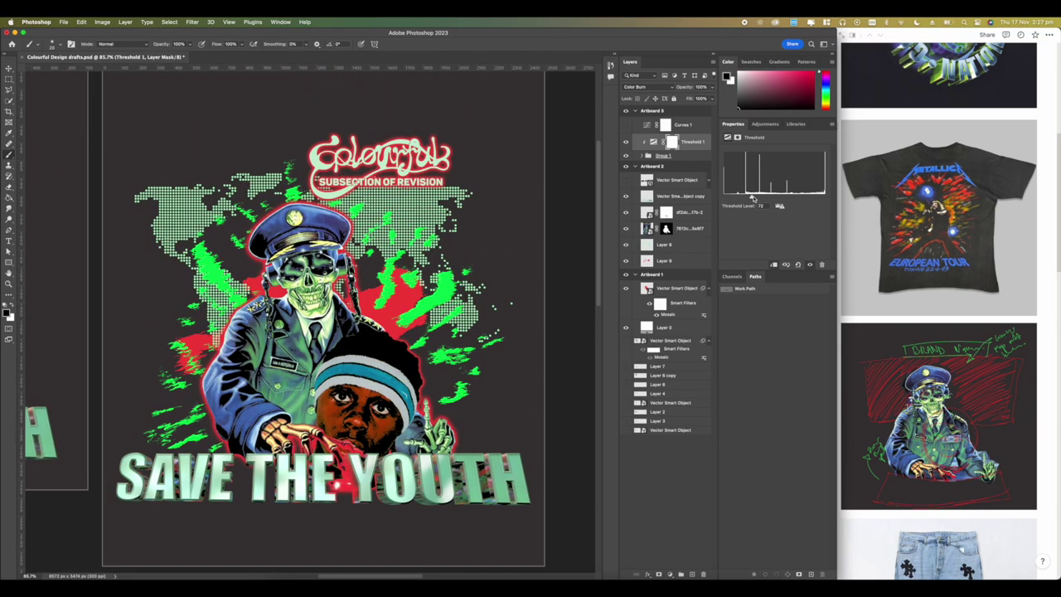
drag(757, 198, 762, 197)
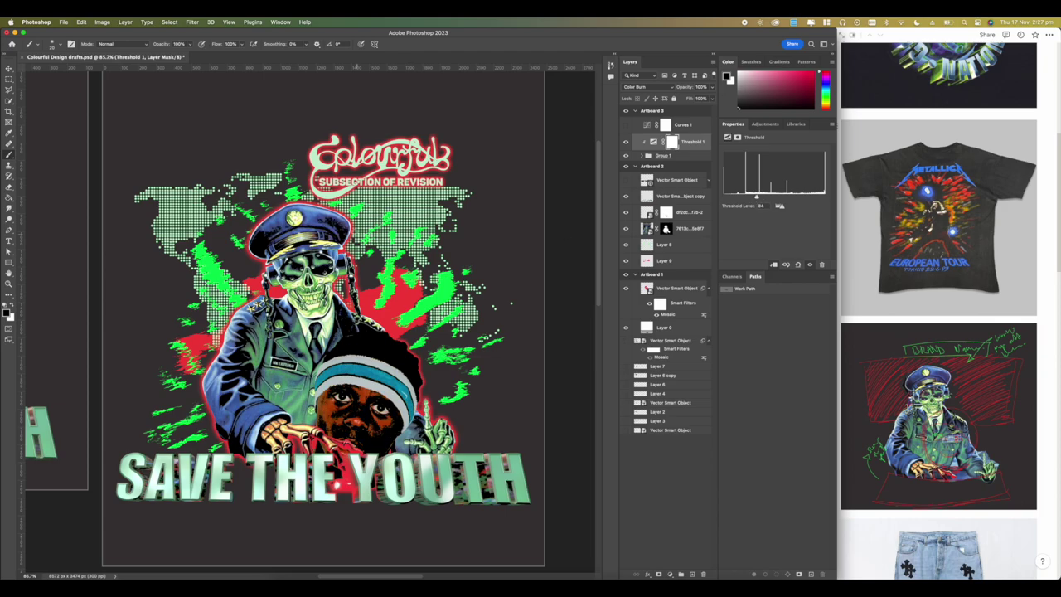
scroll(521, 226, down, 3)
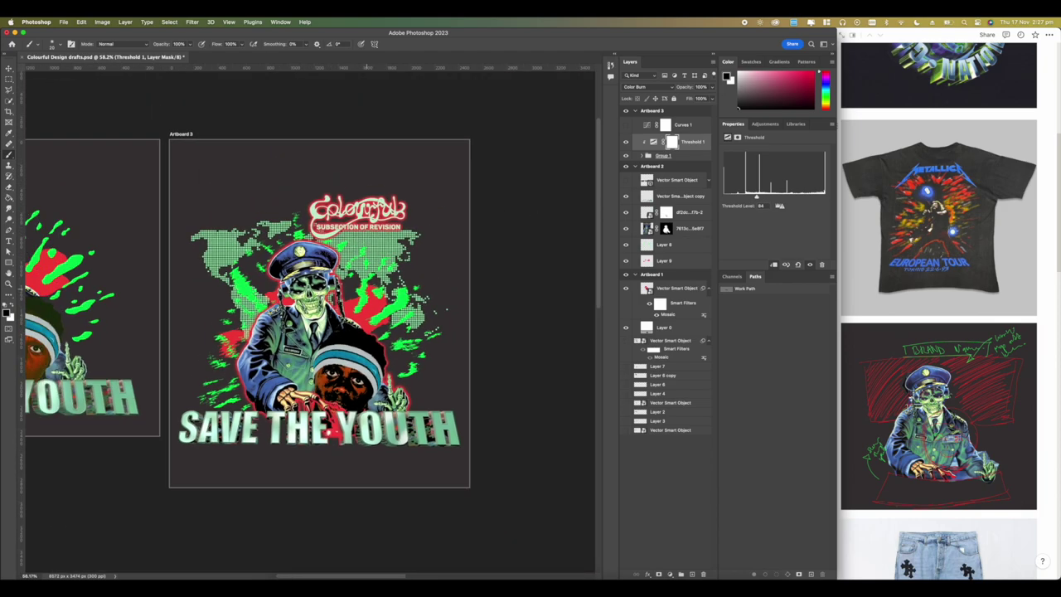
drag(756, 197, 754, 197)
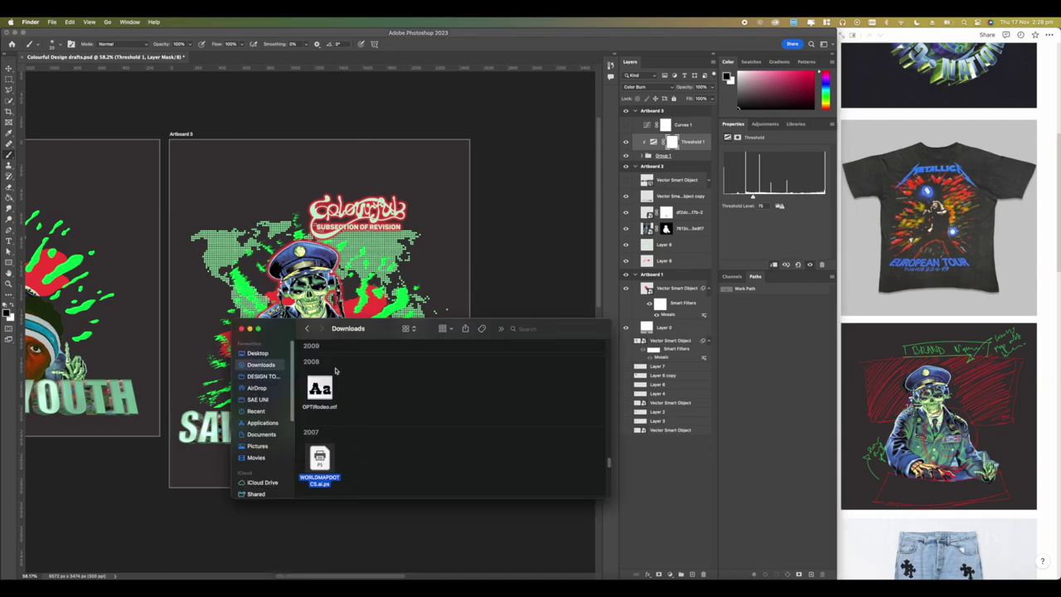
Step: Browse the Desktop and Applications folders in Finder
click(257, 353)
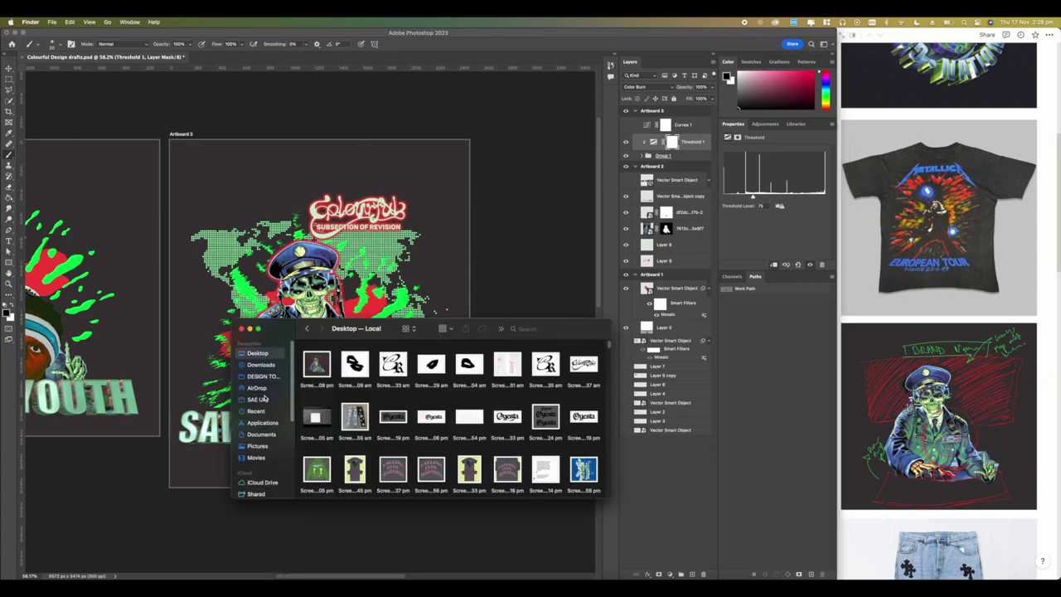
click(263, 423)
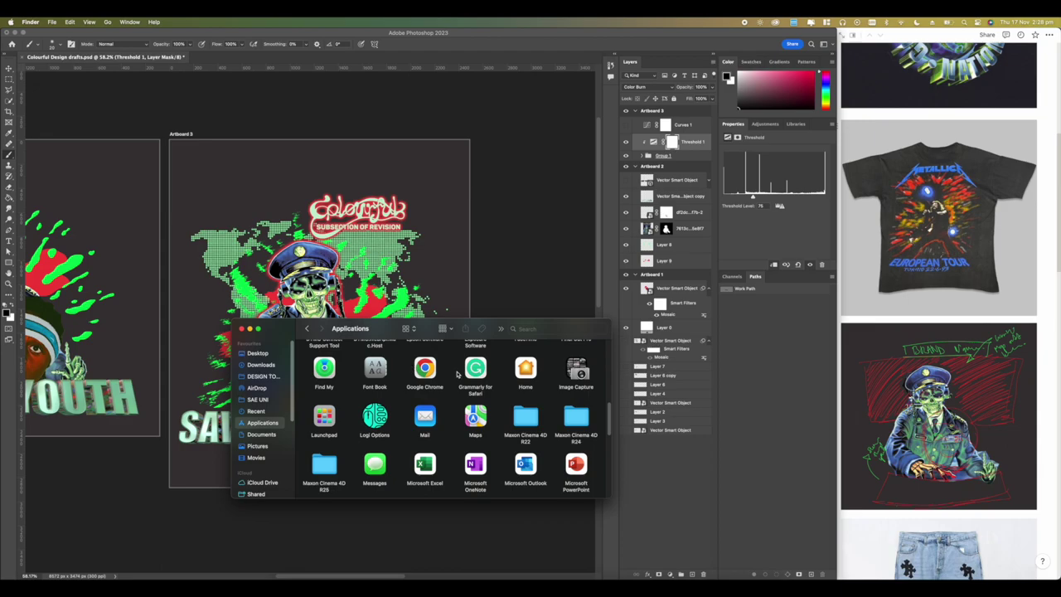
Step: Return to Photoshop, duplicate Group 1 as a smart object and open Conté Crayon in the Filter Gallery with a 50% preview
click(660, 156)
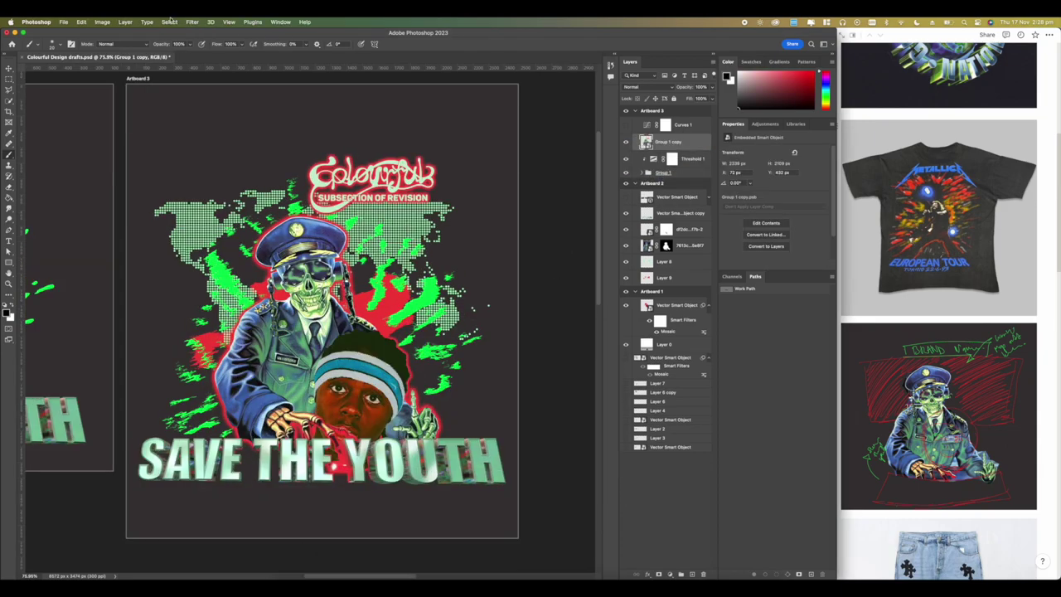
click(192, 21)
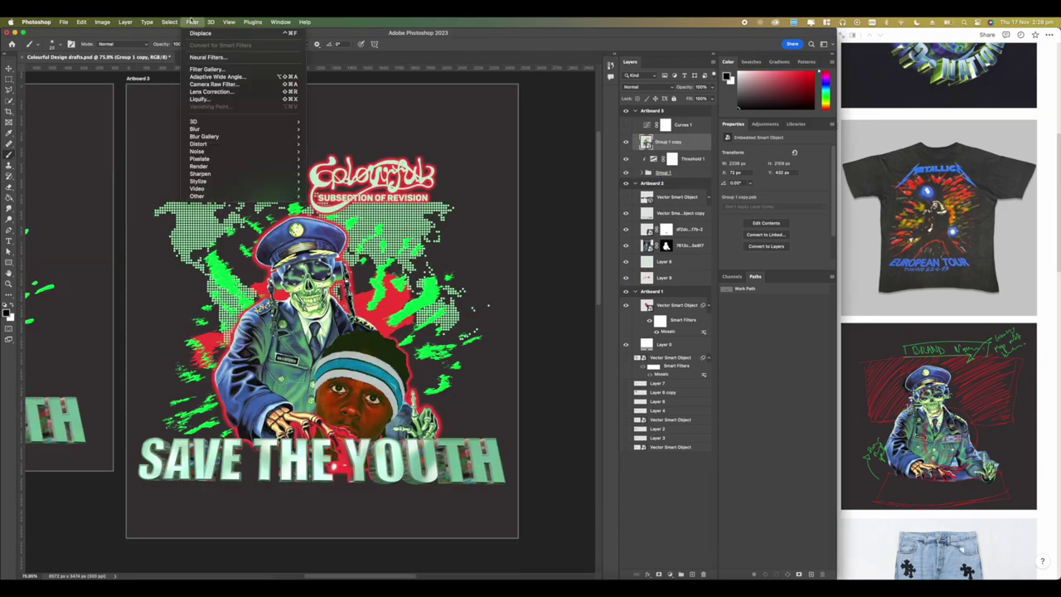
click(207, 69)
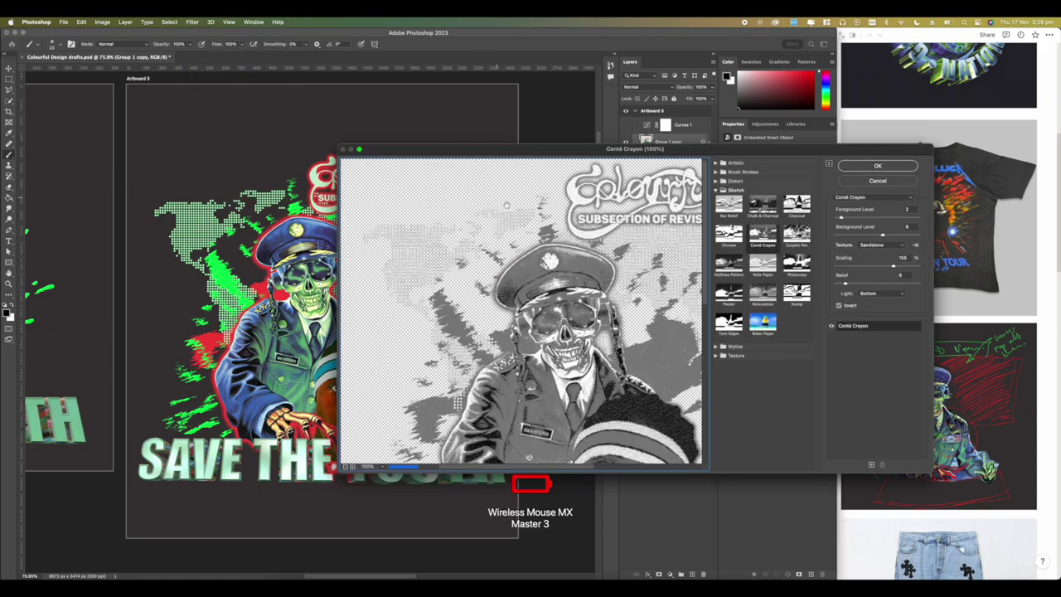
drag(552, 151, 442, 105)
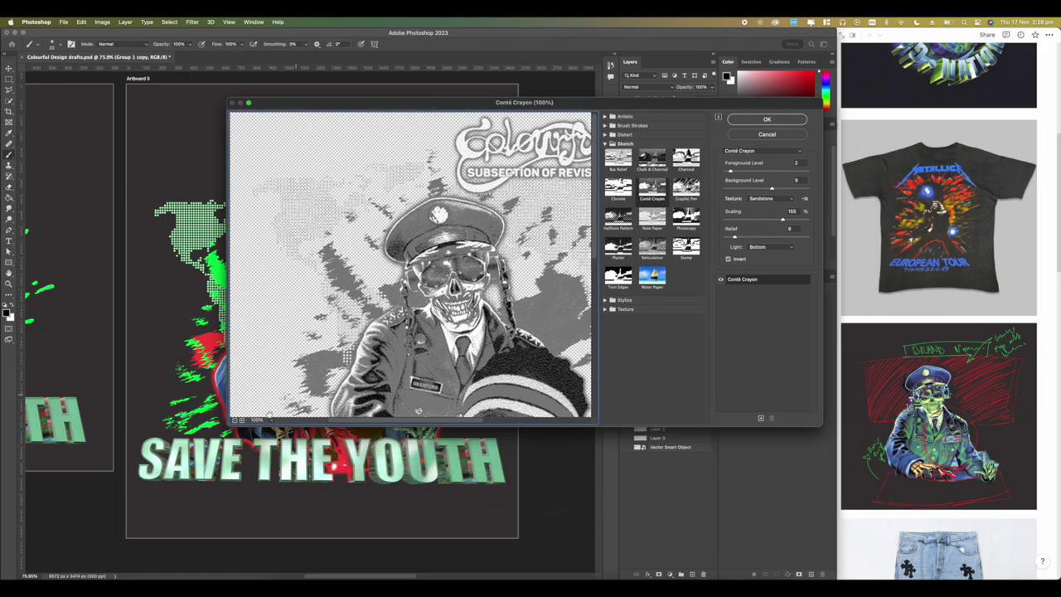
click(236, 421)
click(237, 420)
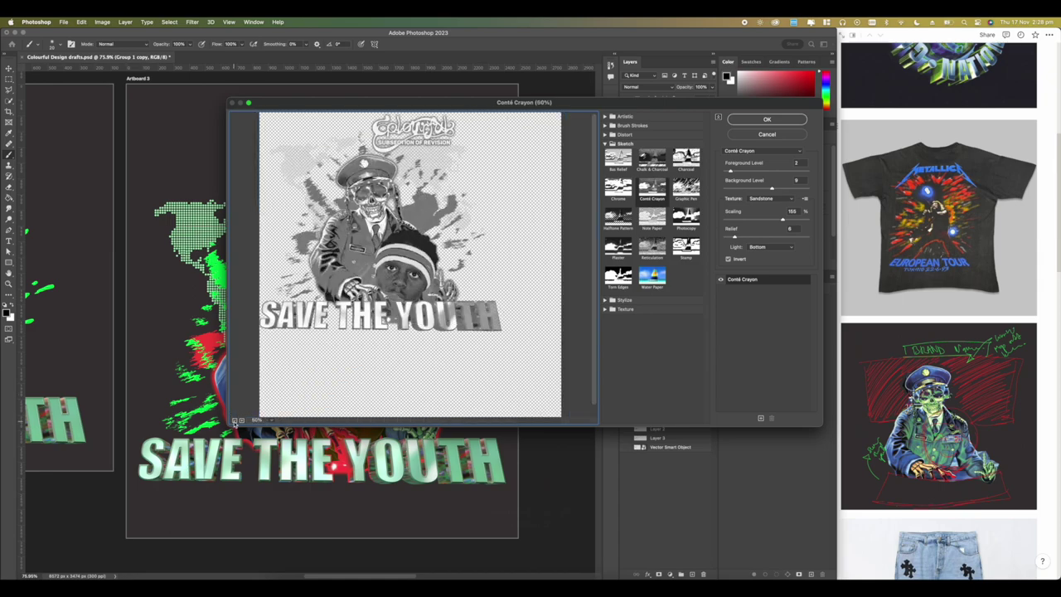
click(242, 421)
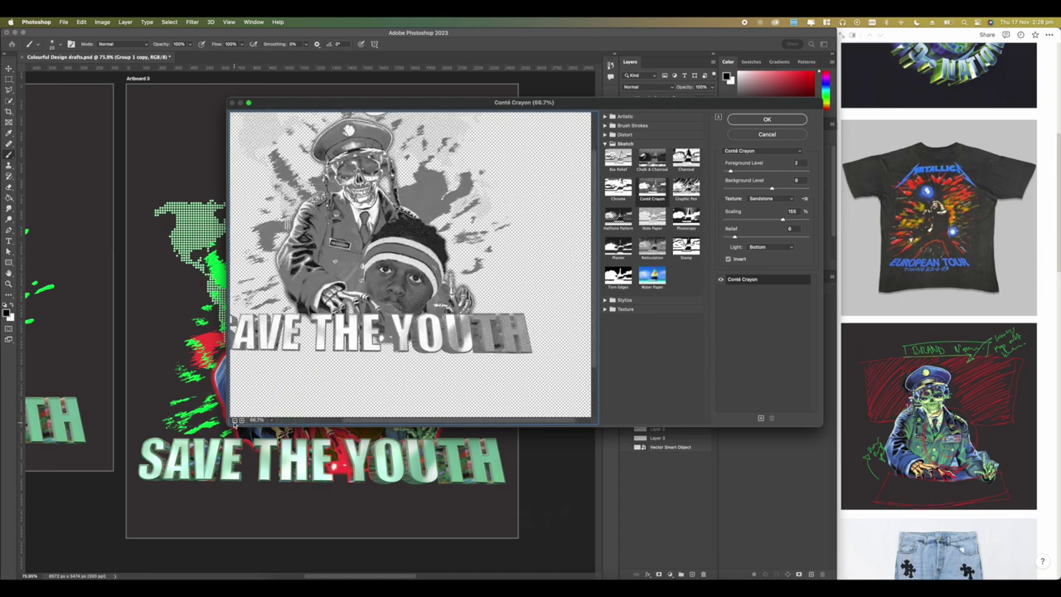
click(235, 421)
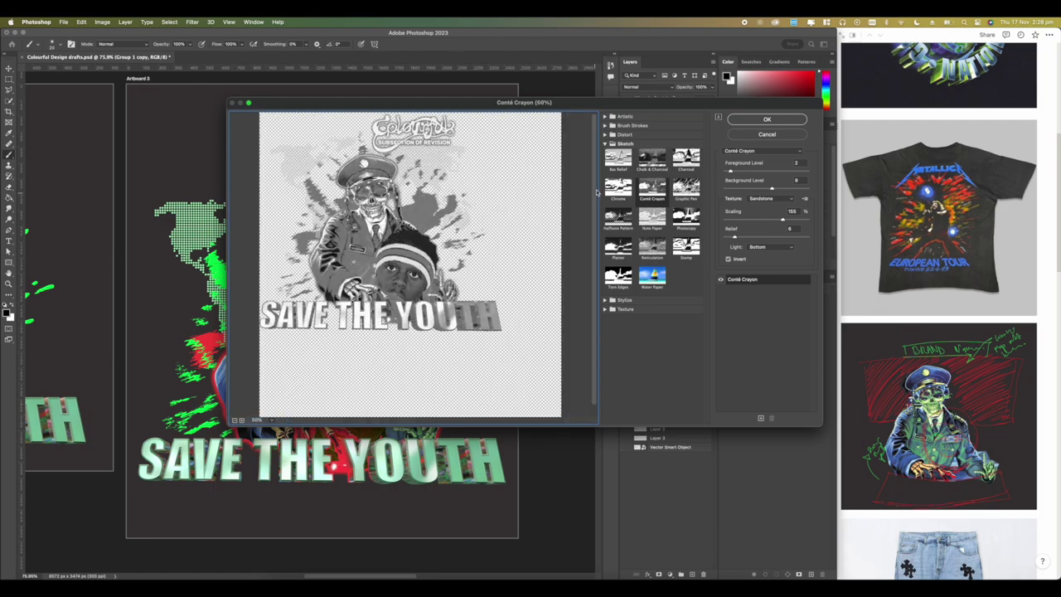
Step: Set the Conté Crayon foreground level to 11 and background level to 15, and apply the filter to the Group 1 copy
click(738, 172)
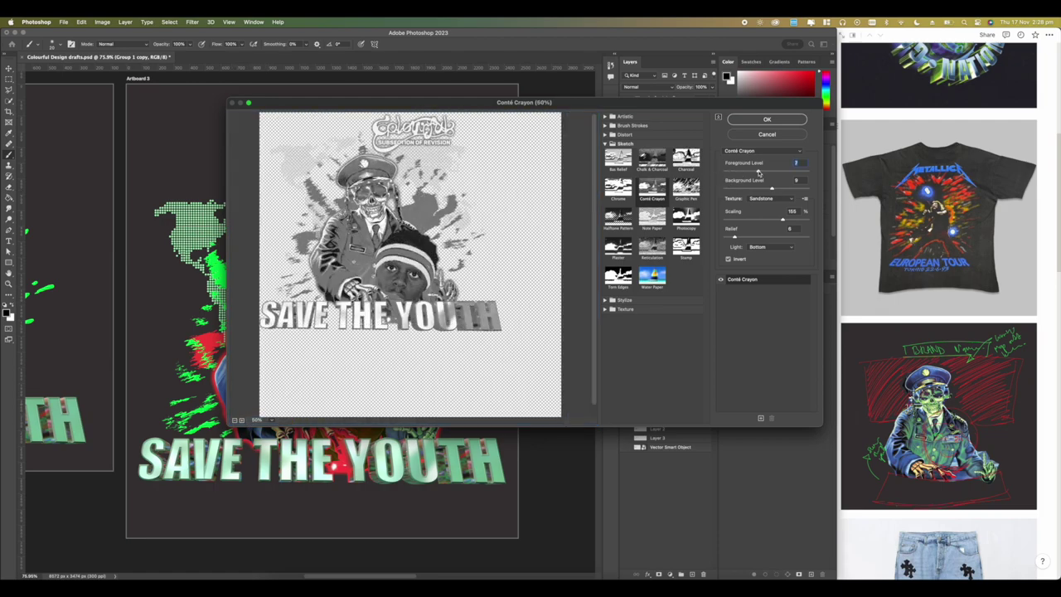
click(759, 173)
click(727, 189)
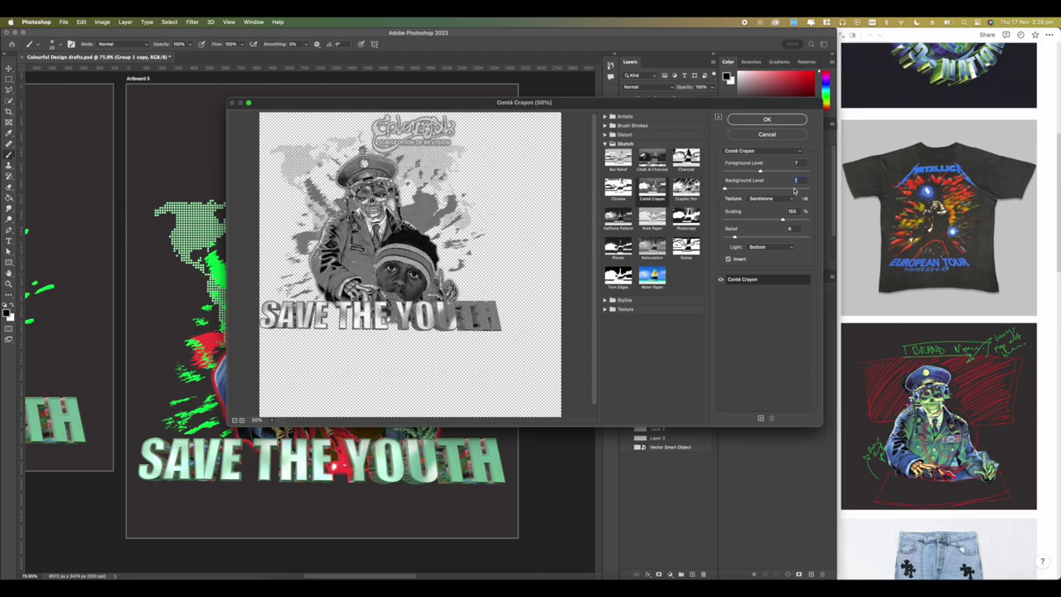
drag(794, 189, 822, 186)
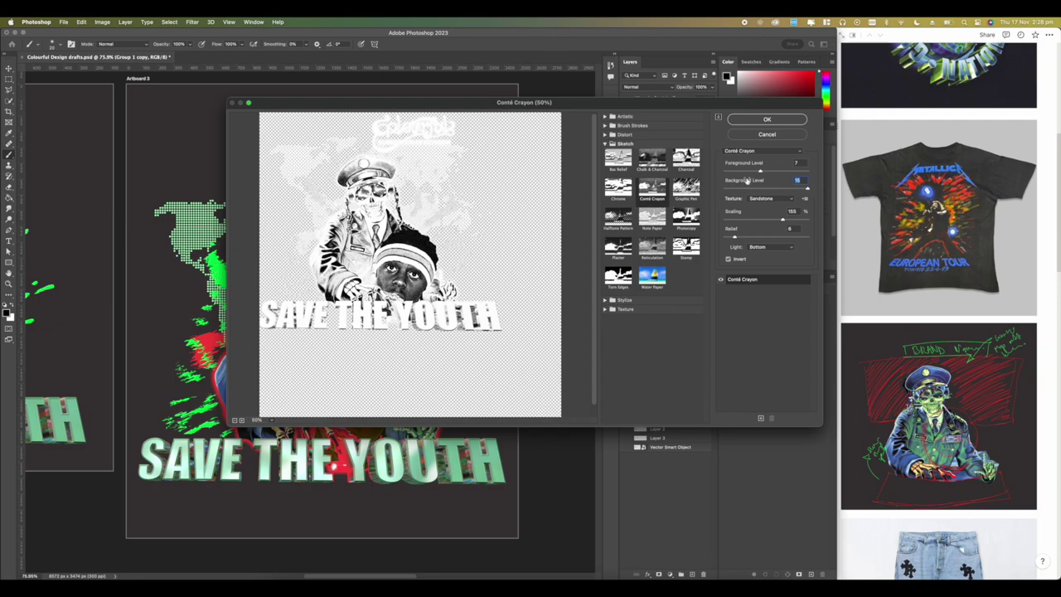
click(772, 172)
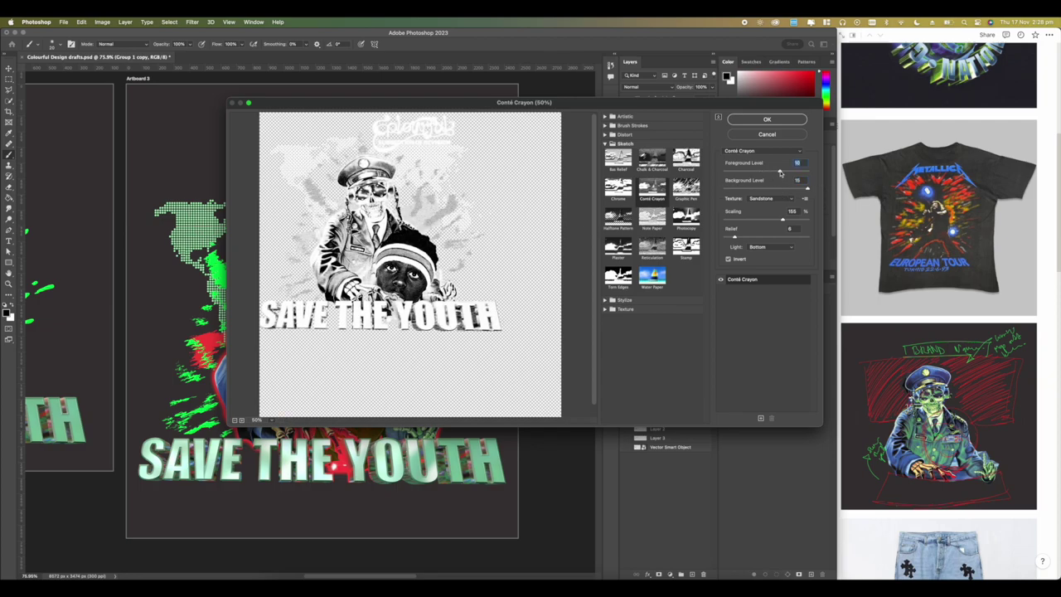
click(784, 171)
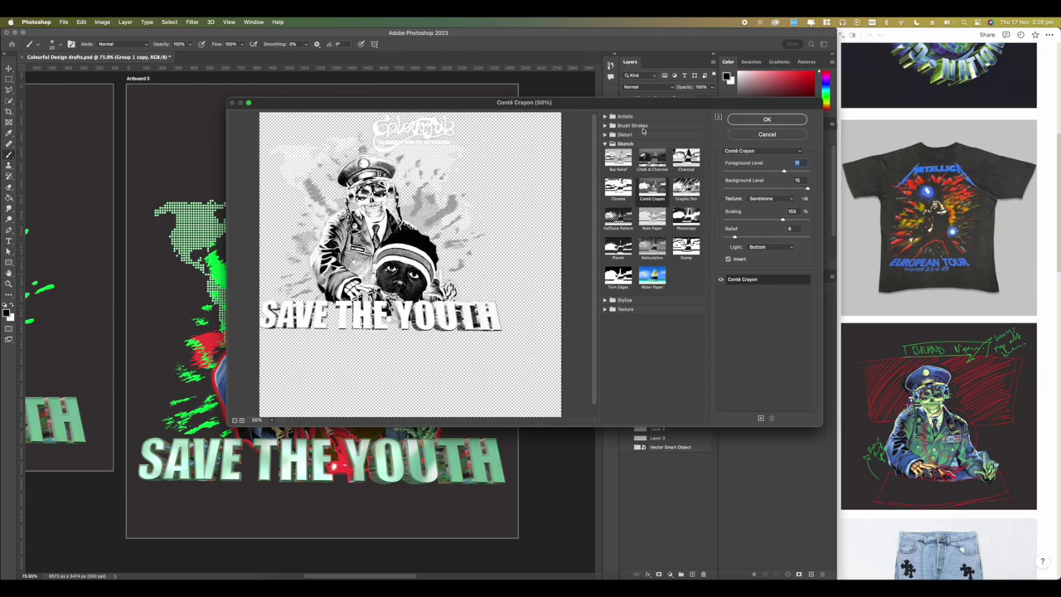
click(752, 121)
Step: Clip the filtered Group 1 copy to the artwork below and set its blend mode to Multiply
scroll(179, 291, up, 5)
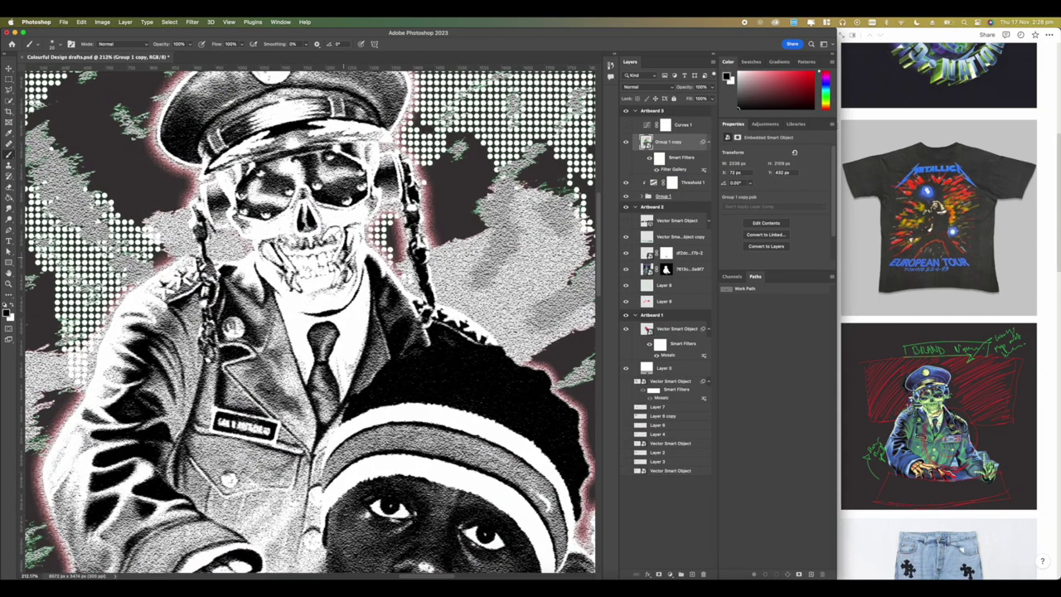
scroll(342, 258, down, 5)
scroll(342, 258, down, 5)
scroll(342, 258, up, 2)
click(708, 145)
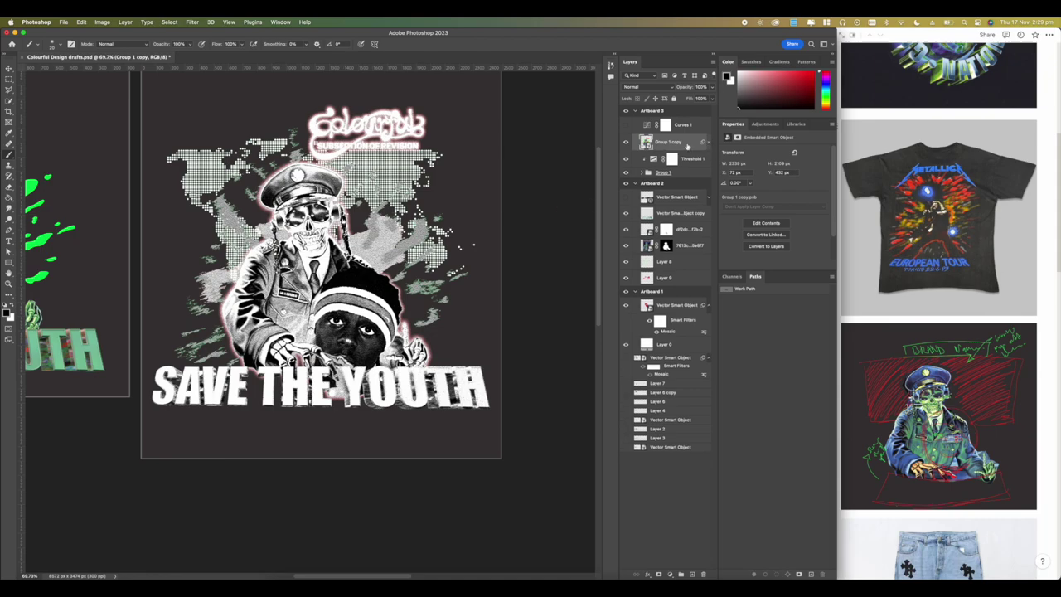
right_click(688, 146)
click(717, 370)
click(645, 87)
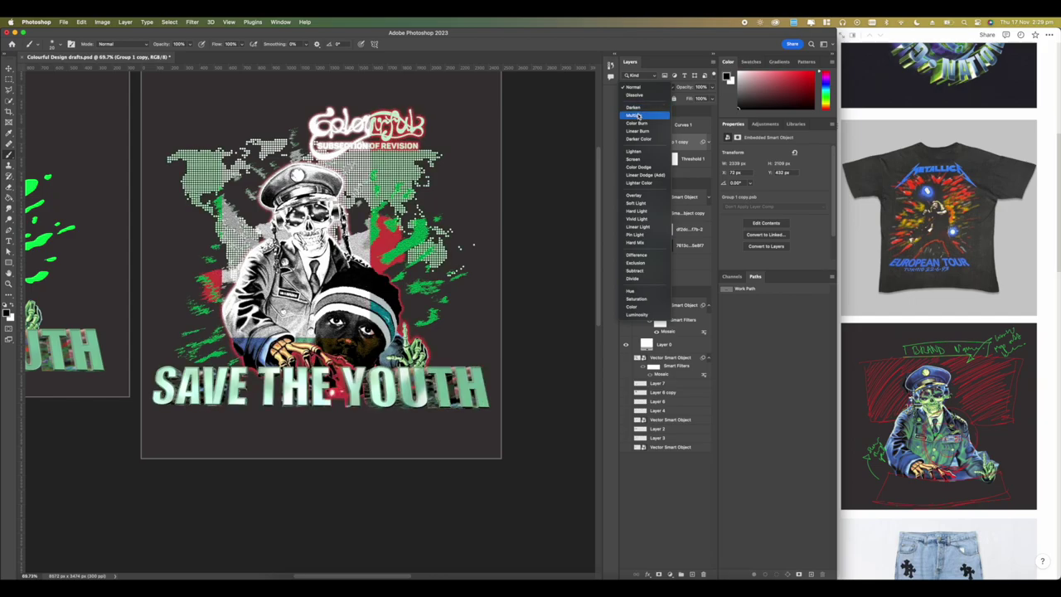
click(635, 116)
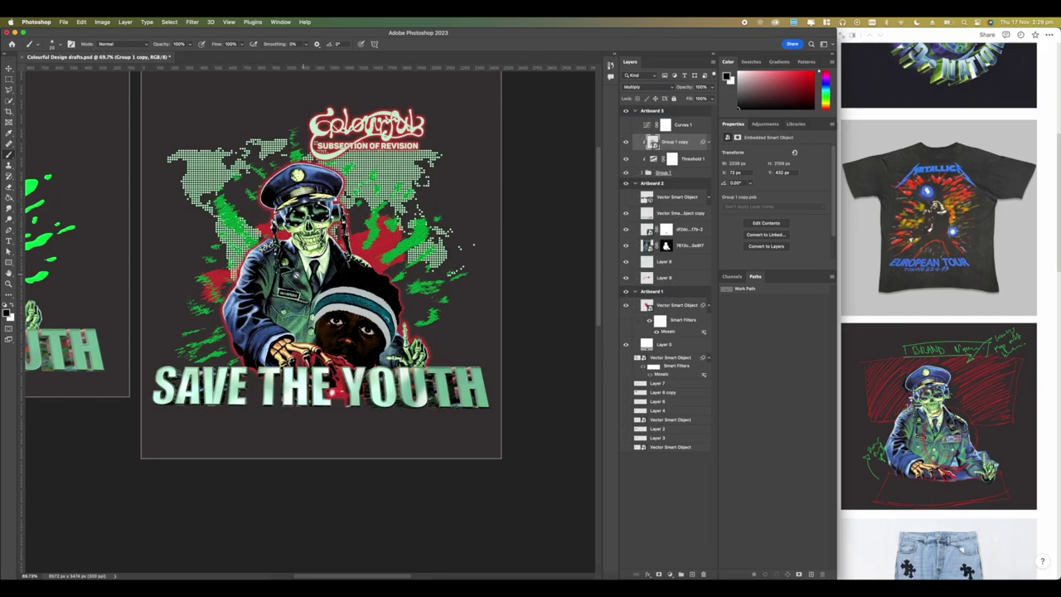
Step: Examine the crayon texture on the figures and lettering up close, and compare the artwork with the Group 1 copy hidden and shown
scroll(297, 276, up, 5)
scroll(298, 274, down, 5)
scroll(298, 274, up, 3)
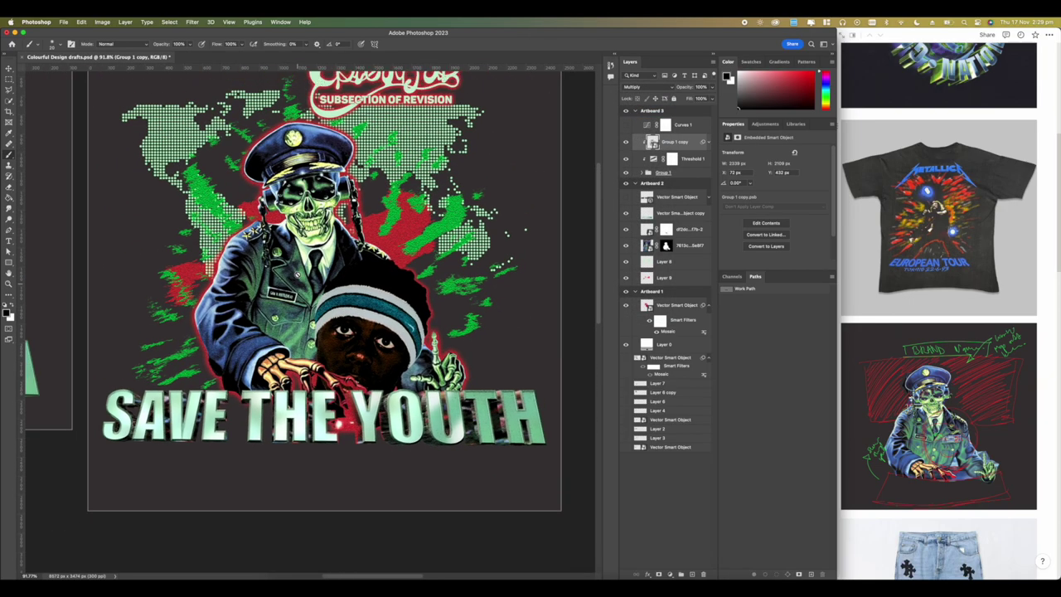
scroll(296, 274, up, 4)
scroll(297, 275, up, 2)
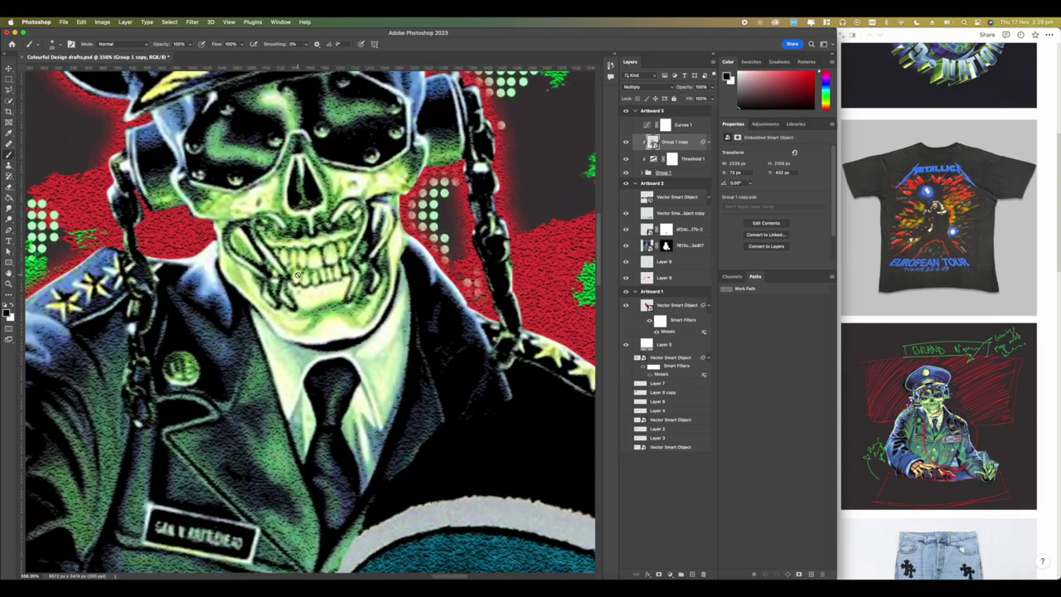
scroll(296, 276, down, 4)
scroll(298, 275, up, 4)
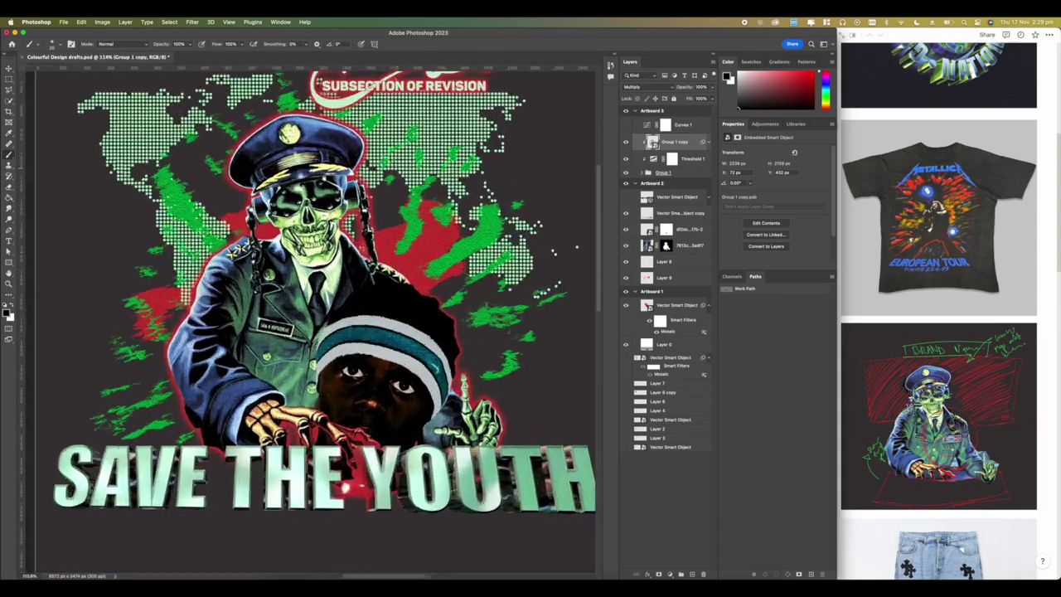
scroll(299, 274, down, 2)
scroll(298, 275, down, 3)
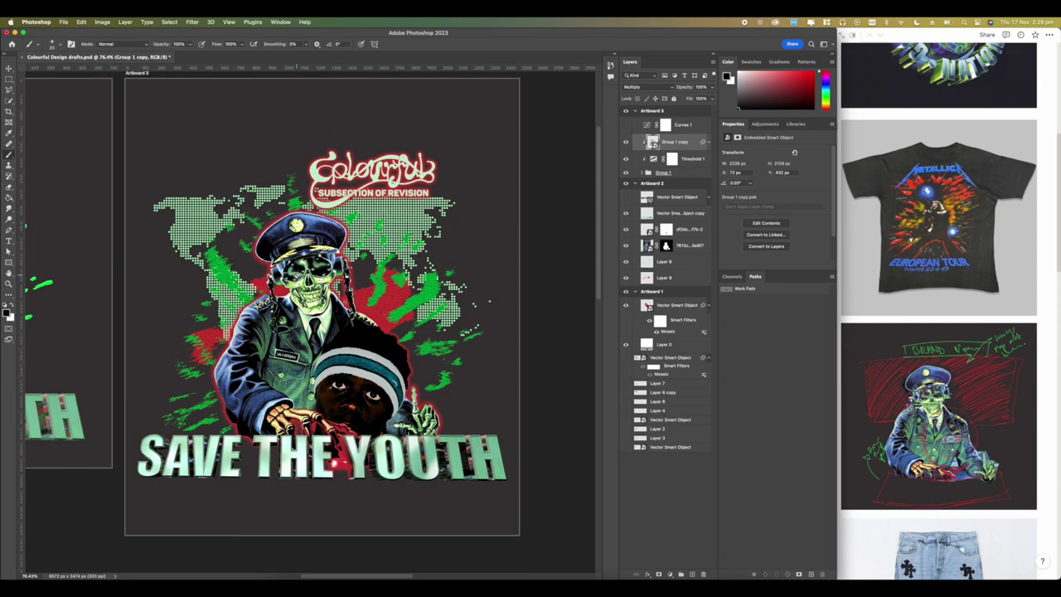
scroll(312, 317, up, 1)
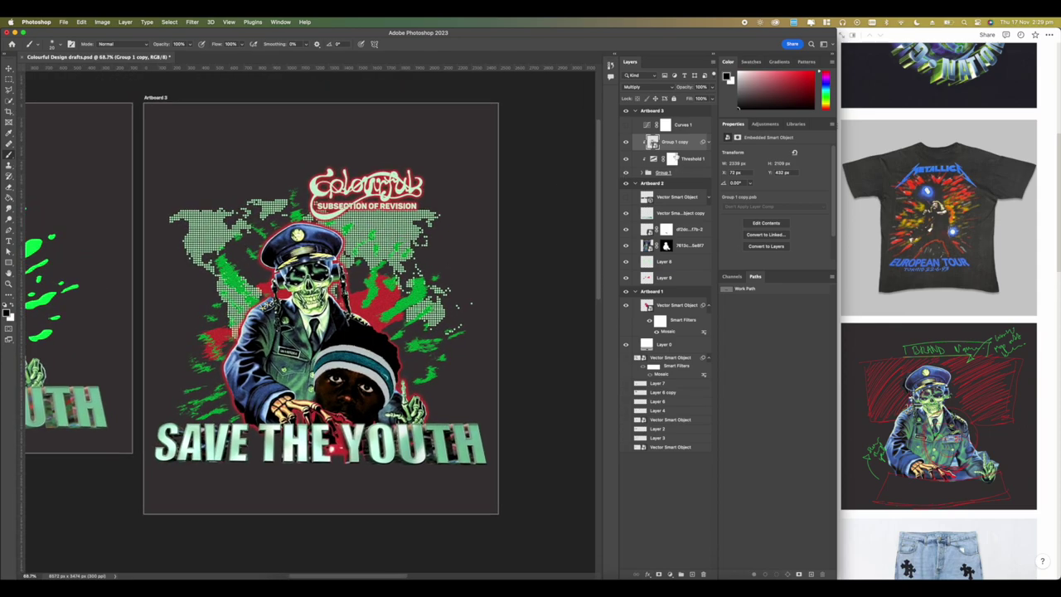
click(627, 143)
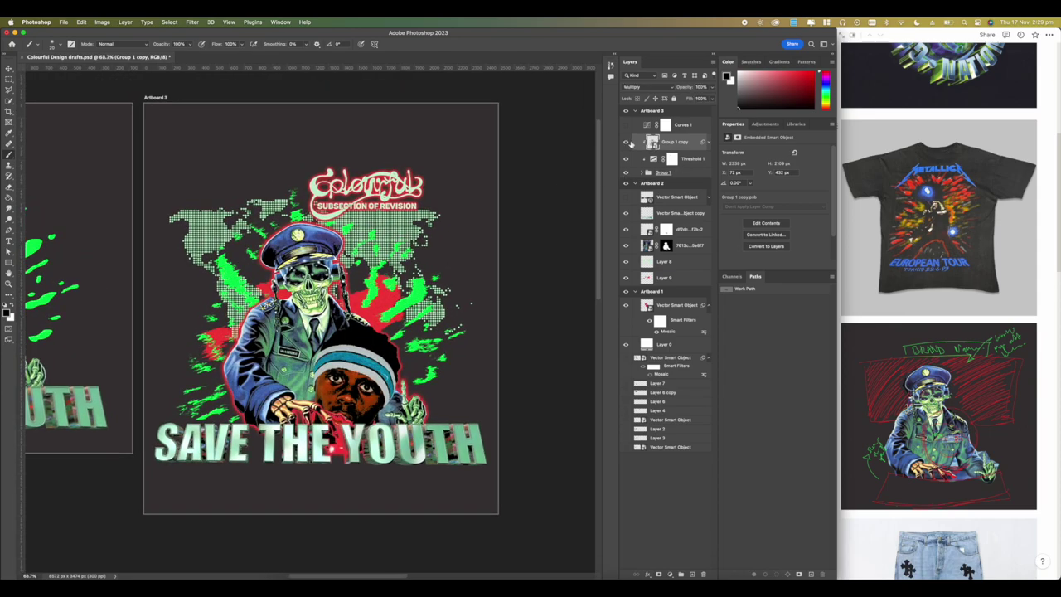
click(627, 143)
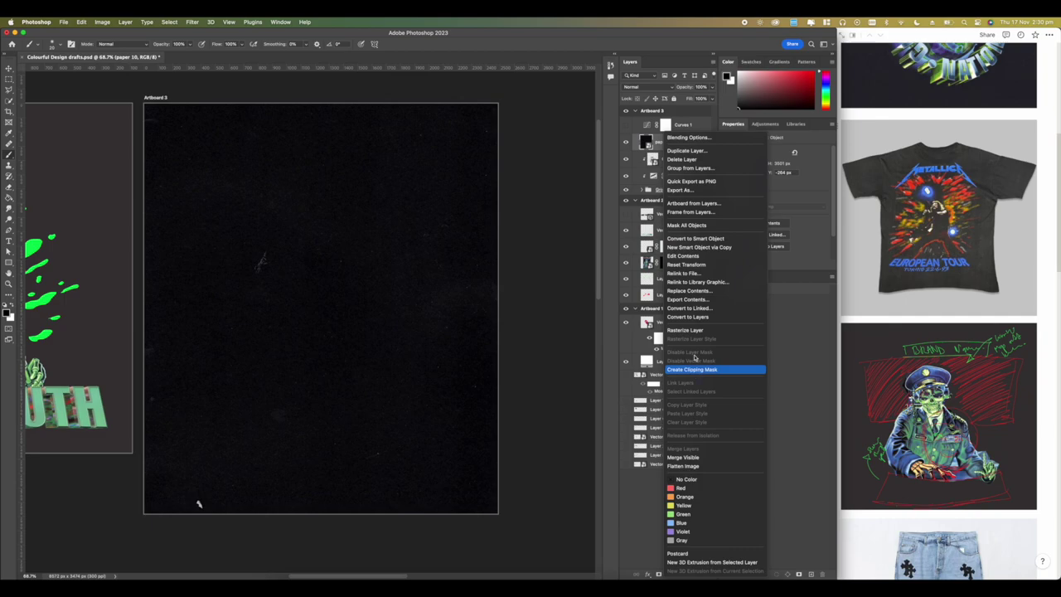
Step: Clip the paper 10 texture to the artwork below and try the Screen blend mode on it
click(695, 369)
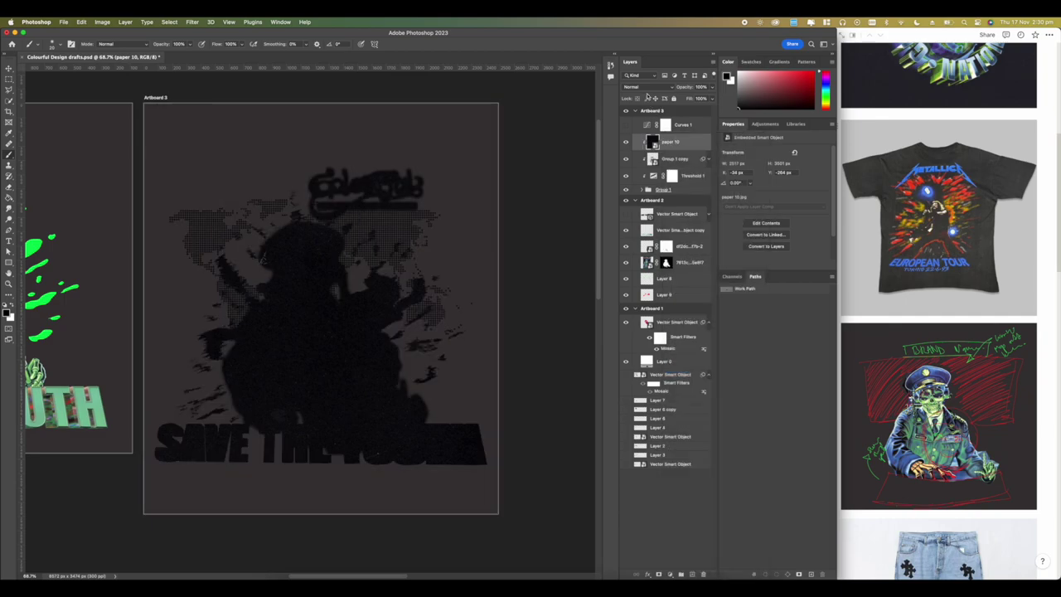
click(647, 88)
click(645, 87)
click(644, 88)
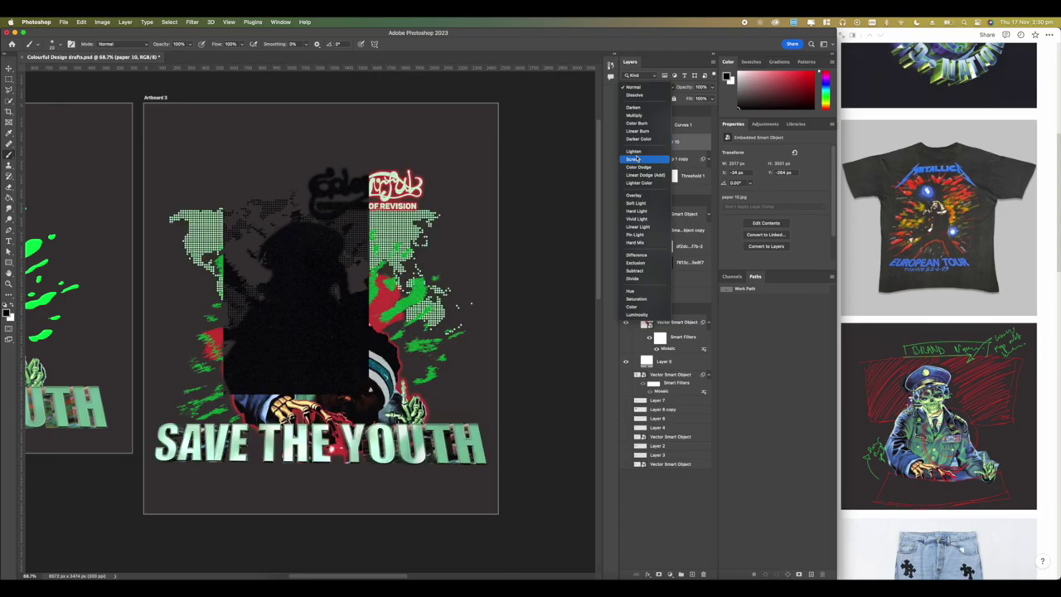
click(635, 158)
scroll(336, 282, up, 6)
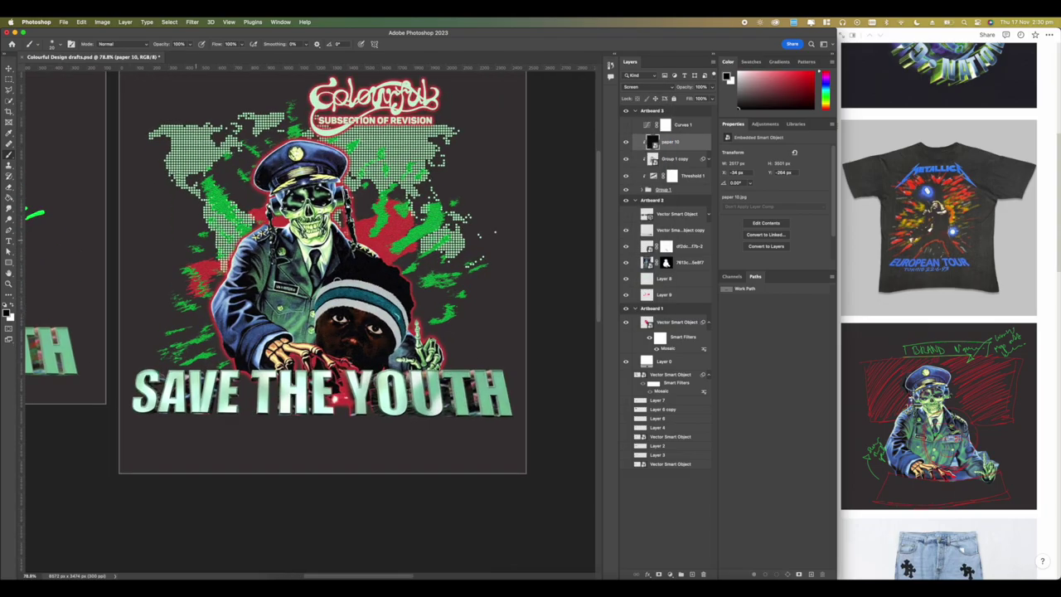
scroll(337, 282, down, 3)
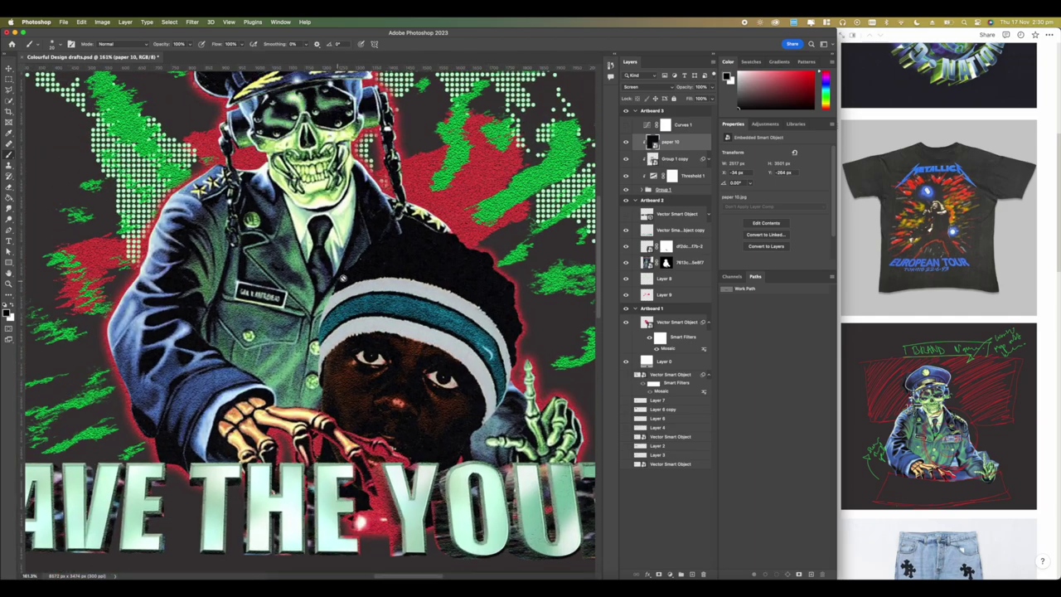
Step: Change the paper 10 texture's blend mode to Hard Light
click(643, 88)
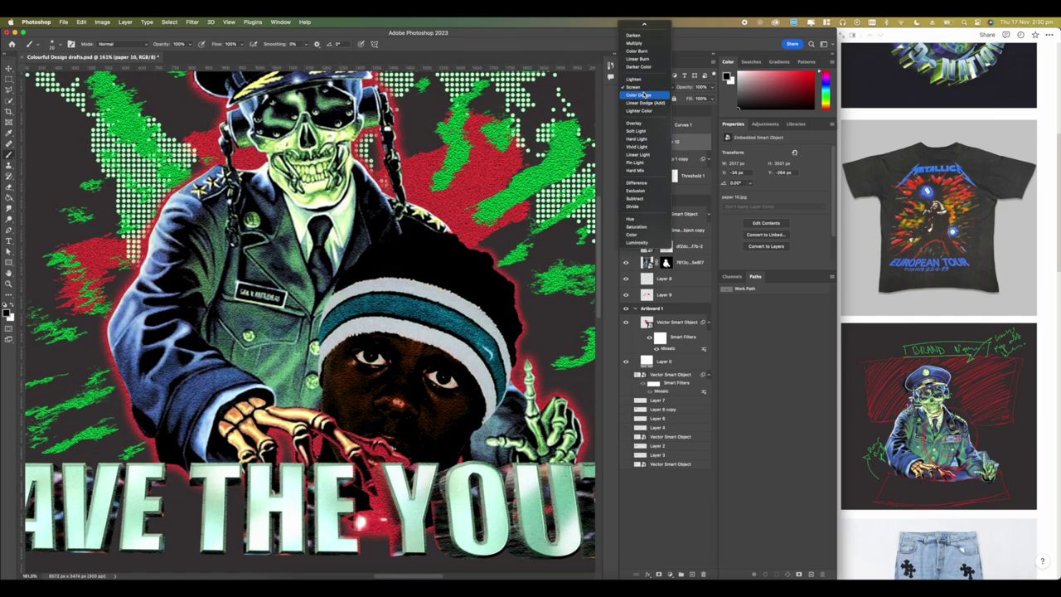
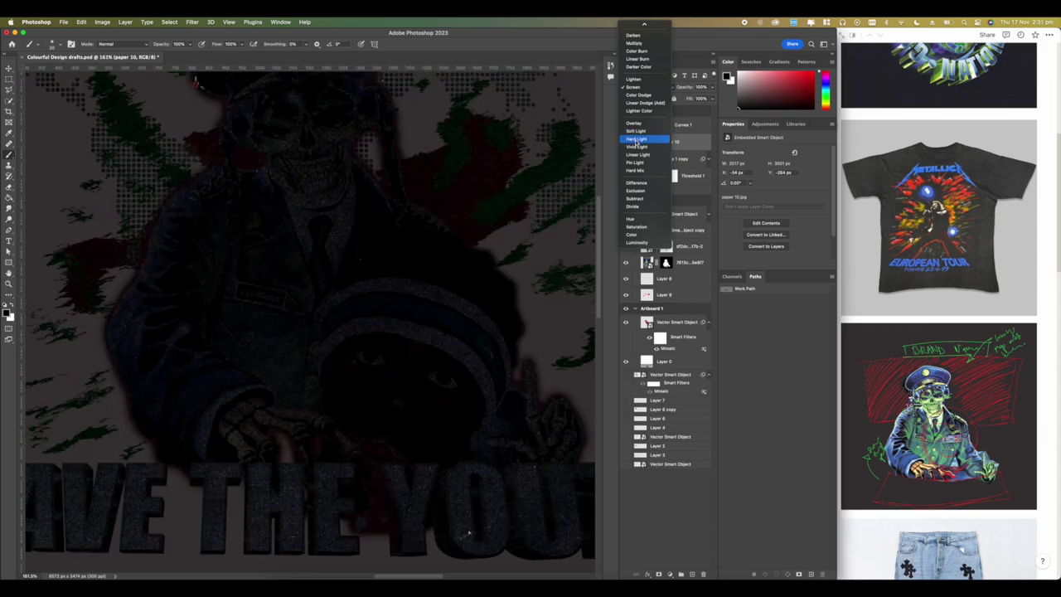
click(635, 138)
scroll(514, 170, down, 5)
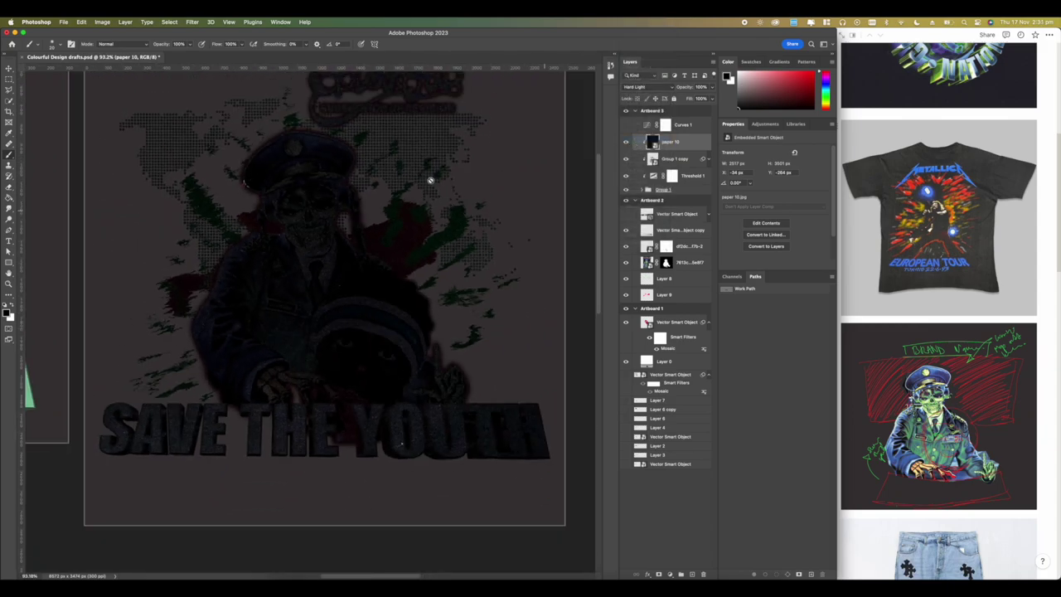
Step: Split the paper 10 layer's Blend If black slider for This Layer to 0 / 89 in its blending options
right_click(661, 144)
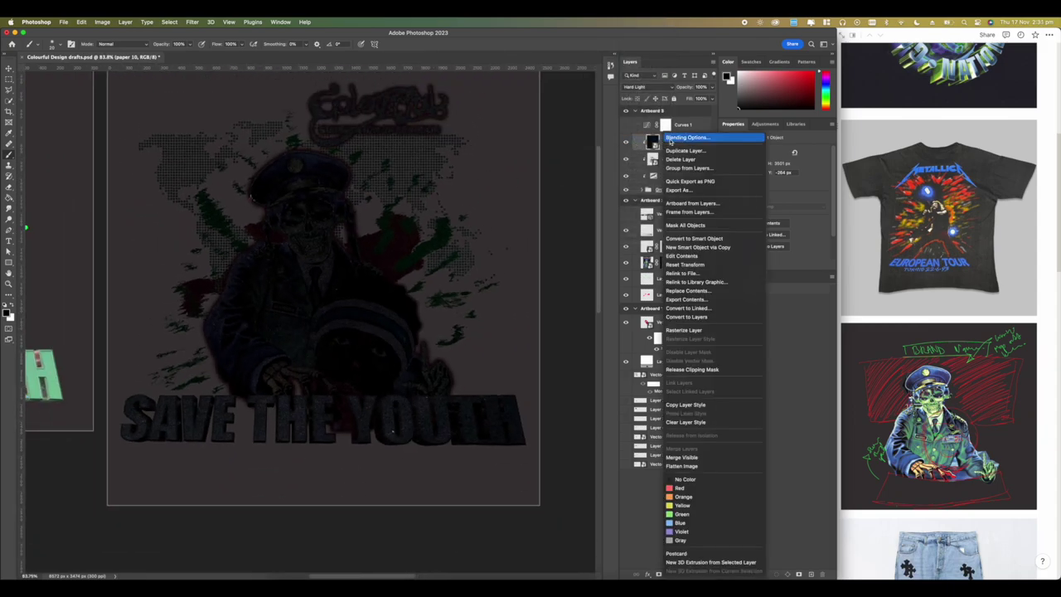
click(673, 138)
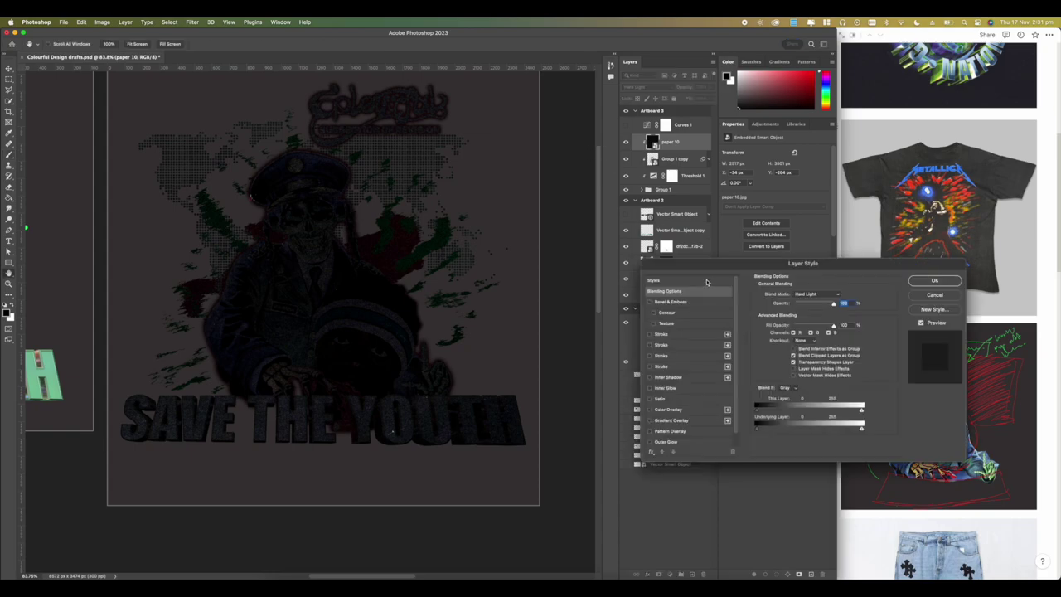
click(705, 281)
click(669, 292)
key(alt)
mouse_move(861, 412)
mouse_down()
mouse_move(844, 412)
mouse_move(863, 412)
mouse_up()
drag(809, 407, 749, 411)
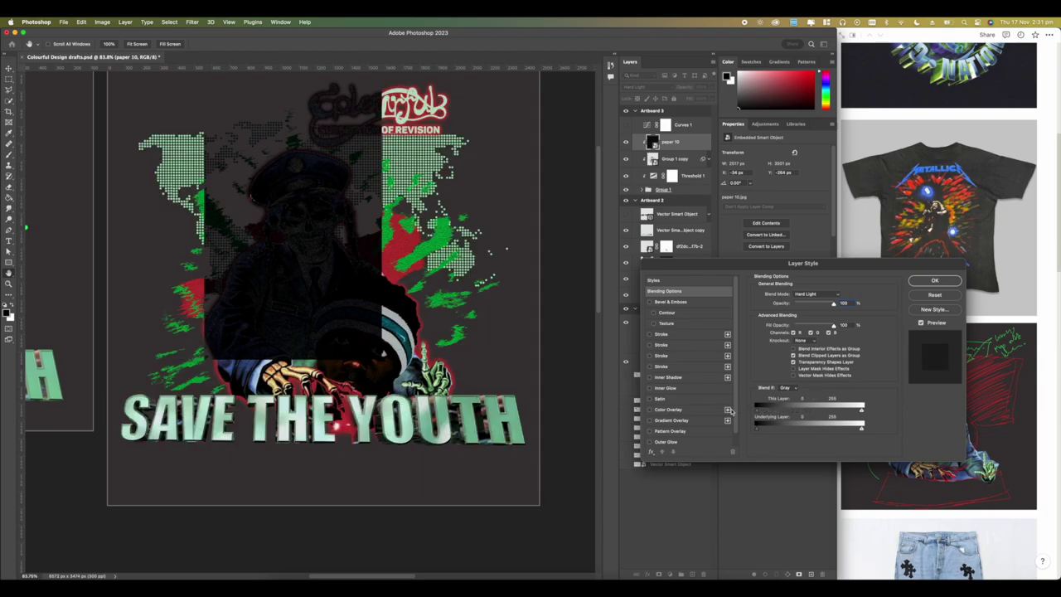
click(756, 414)
drag(784, 411, 783, 410)
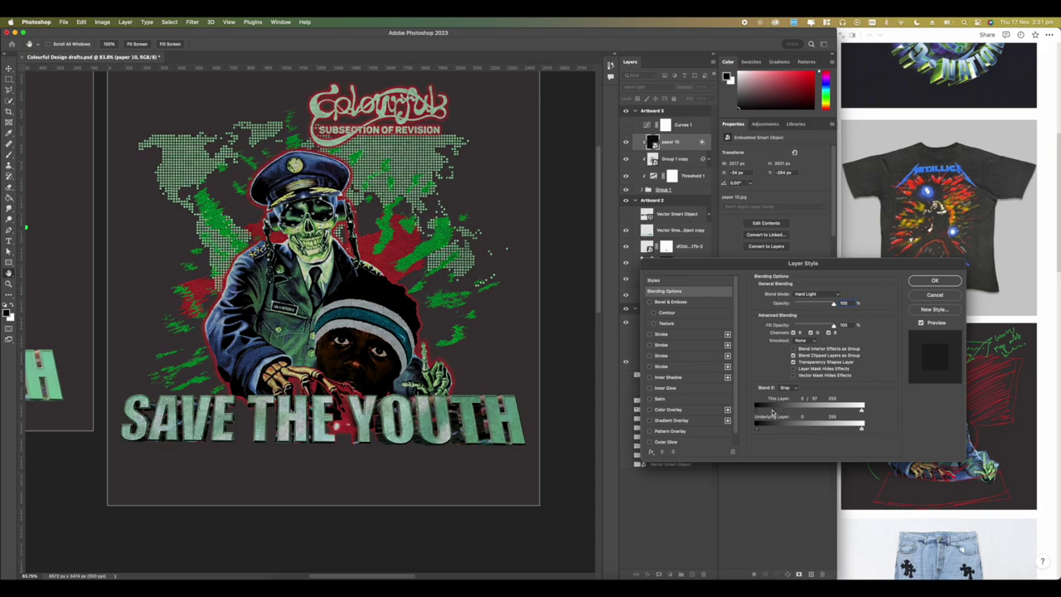
drag(780, 413, 784, 412)
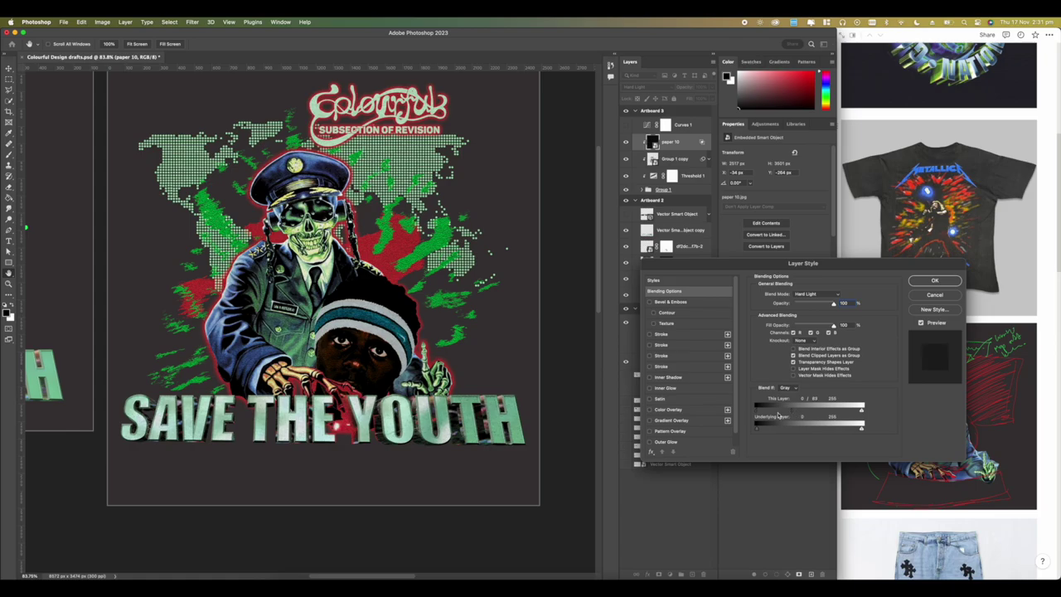
click(935, 282)
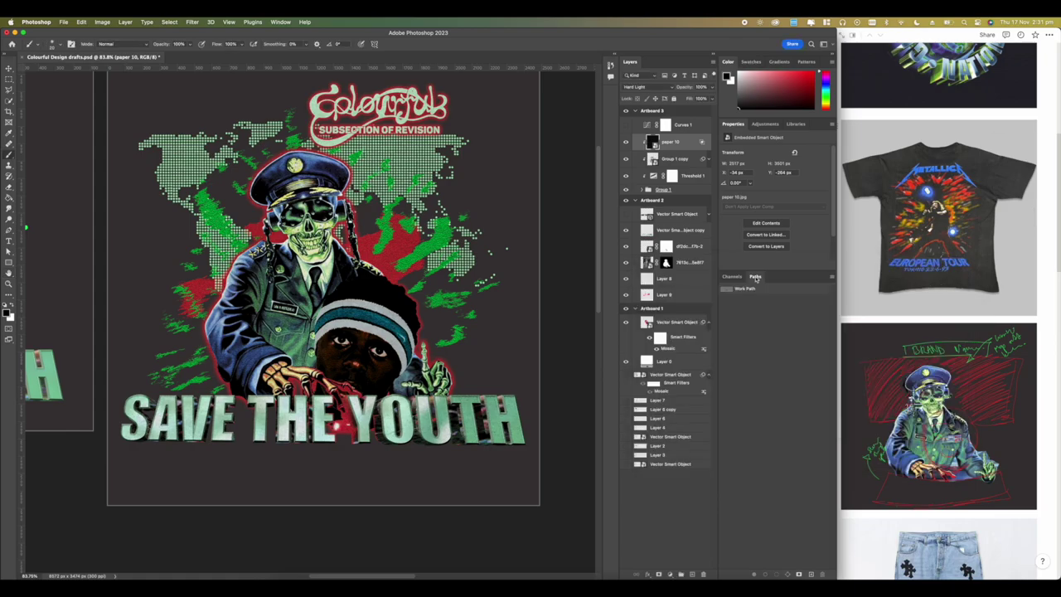
Step: Inspect the paper texture up close and move the Group 1 copy above the paper 10 layer
scroll(478, 314, up, 3)
scroll(478, 315, up, 6)
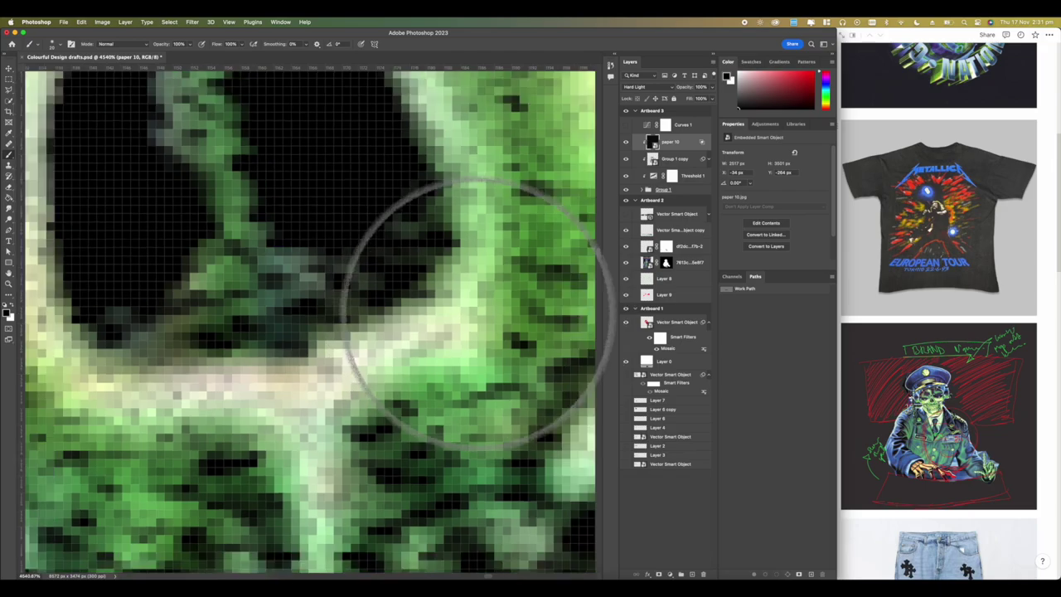
scroll(464, 324, down, 5)
scroll(458, 325, down, 3)
scroll(533, 238, up, 2)
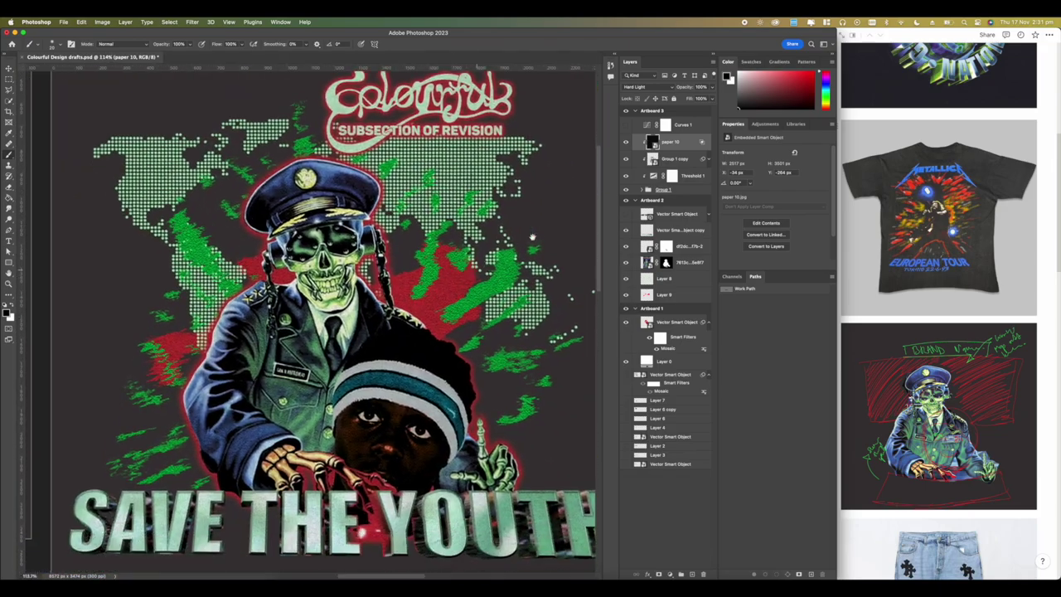
drag(673, 161, 669, 140)
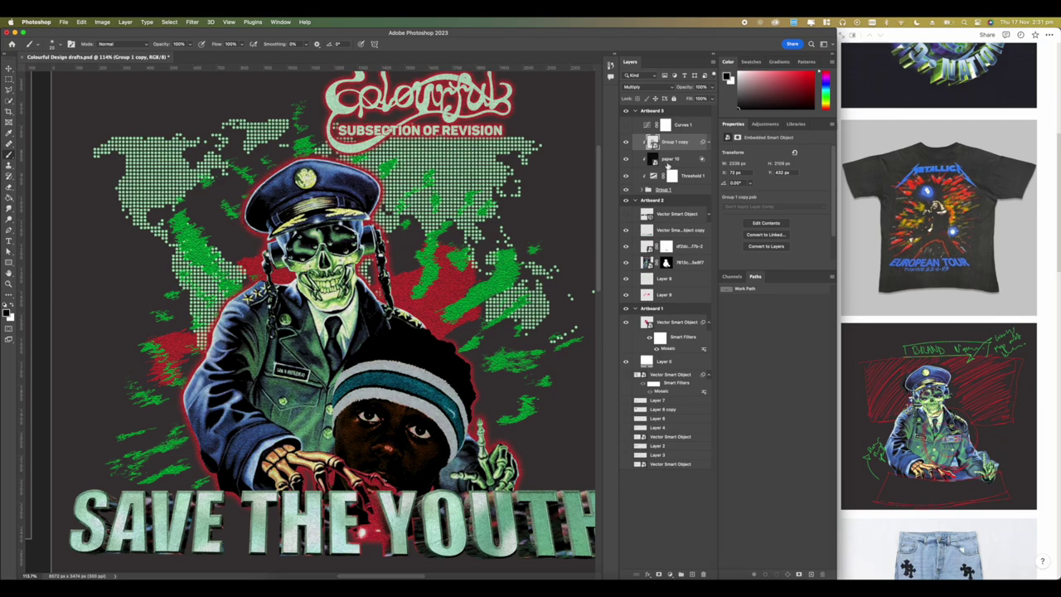
Step: Duplicate the paper 10 texture above the Group 1 copy and clip the duplicate to the artwork
drag(666, 162, 668, 140)
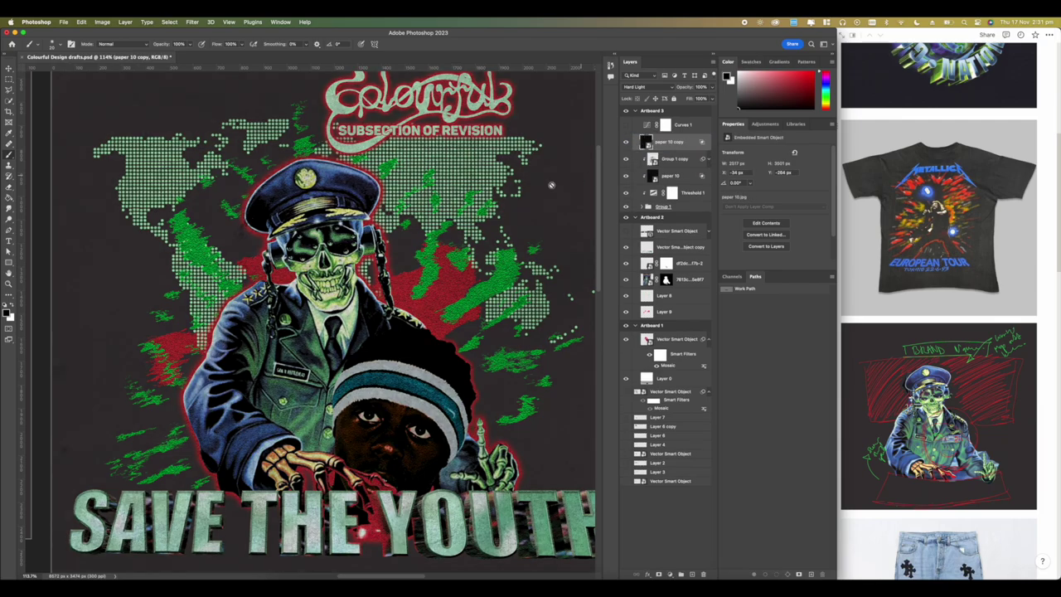
scroll(178, 557, down, 2)
scroll(178, 557, down, 2)
right_click(668, 145)
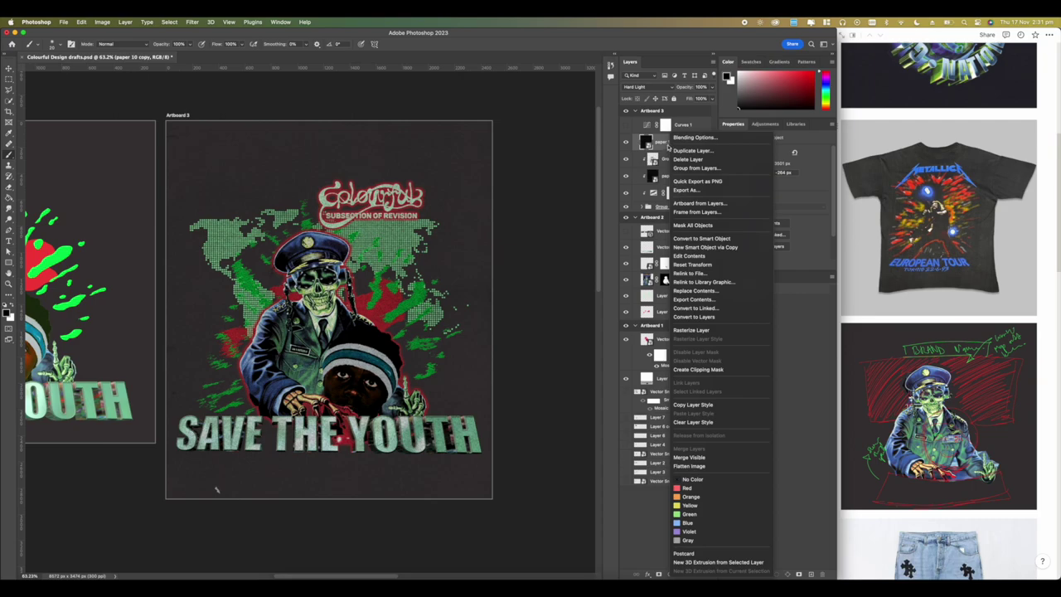
click(703, 369)
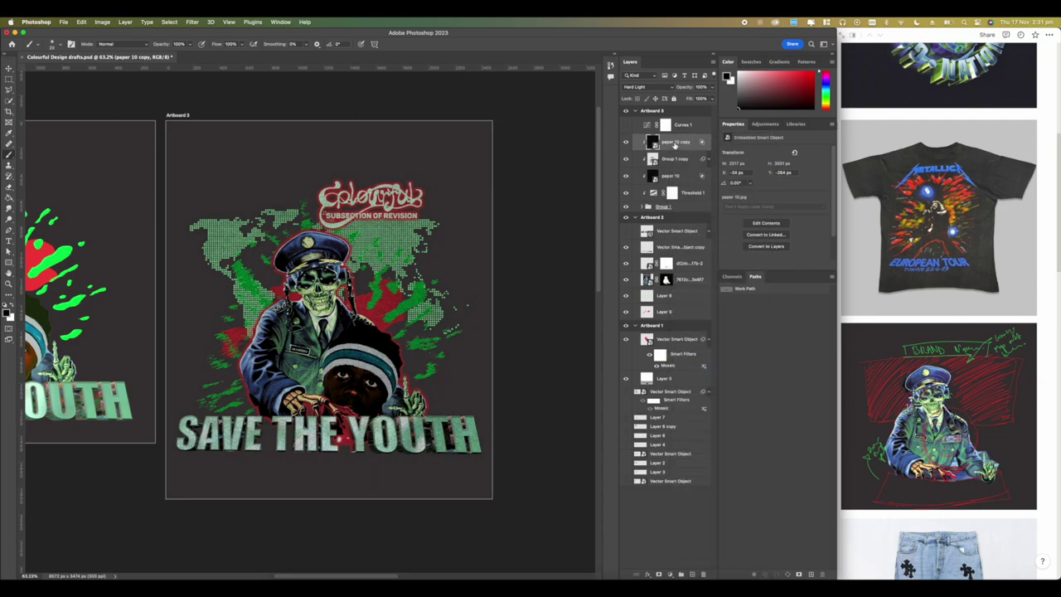
click(642, 86)
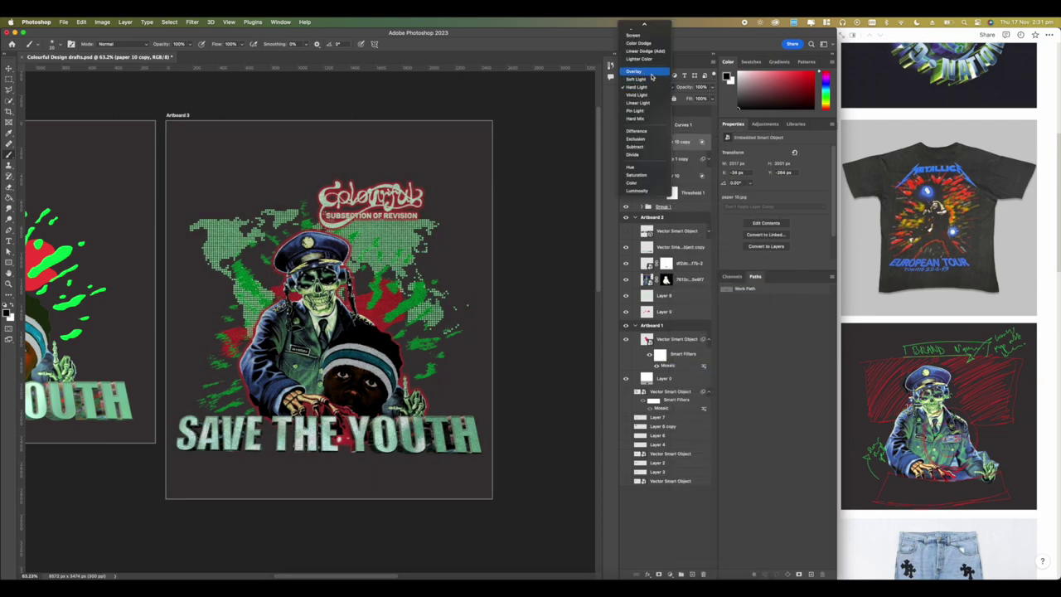
scroll(648, 70, up, 3)
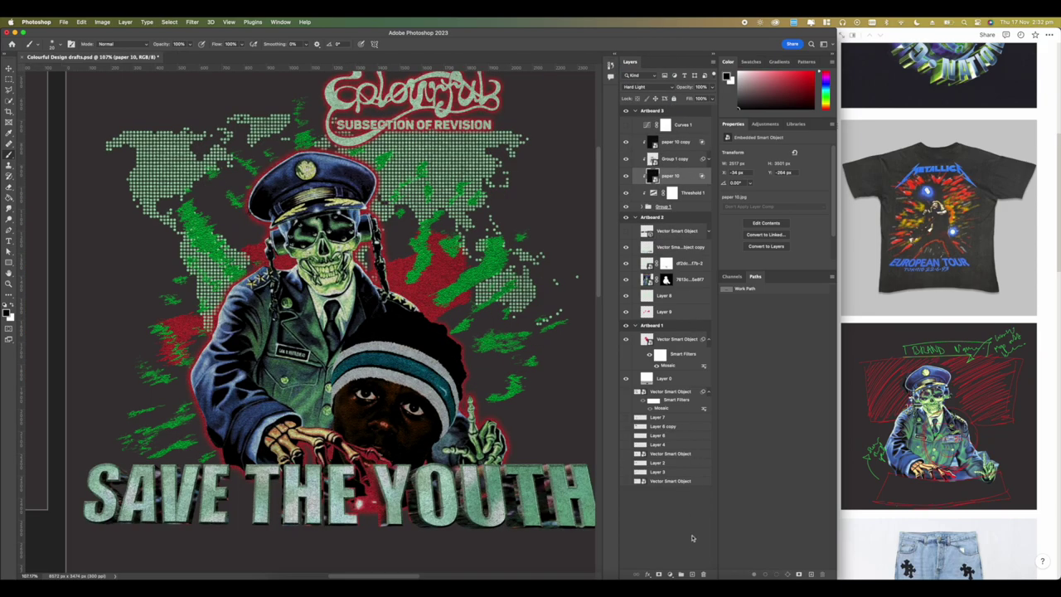
Step: Add a clipped Curves adjustment between paper 10 and Threshold 1, raising its black point and adding a shadow point for faded darks
click(673, 574)
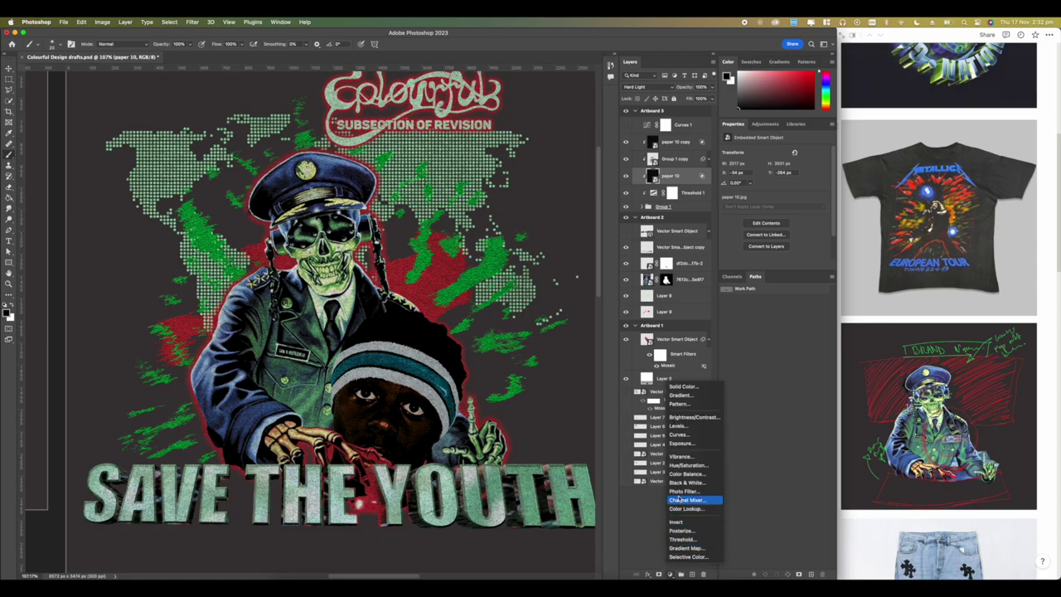
click(678, 434)
drag(683, 176, 688, 198)
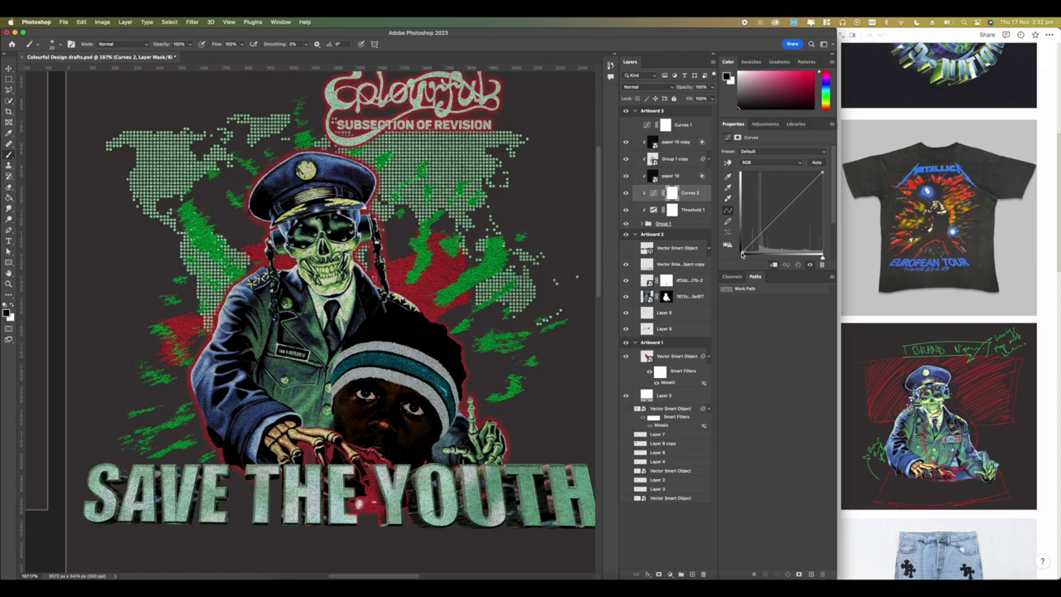
drag(742, 249, 760, 230)
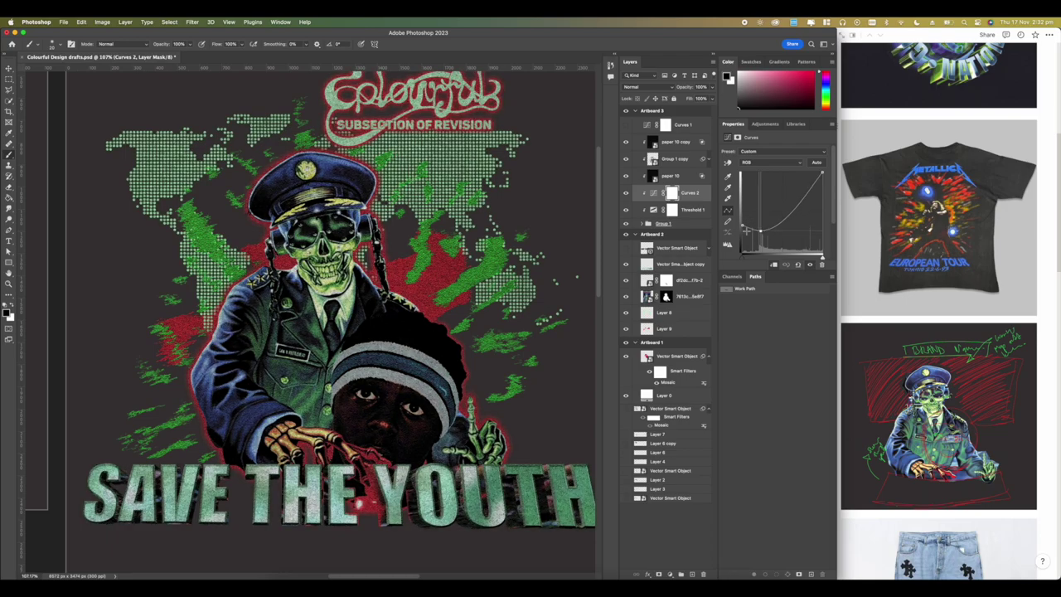
scroll(310, 318, down, 8)
scroll(310, 319, up, 4)
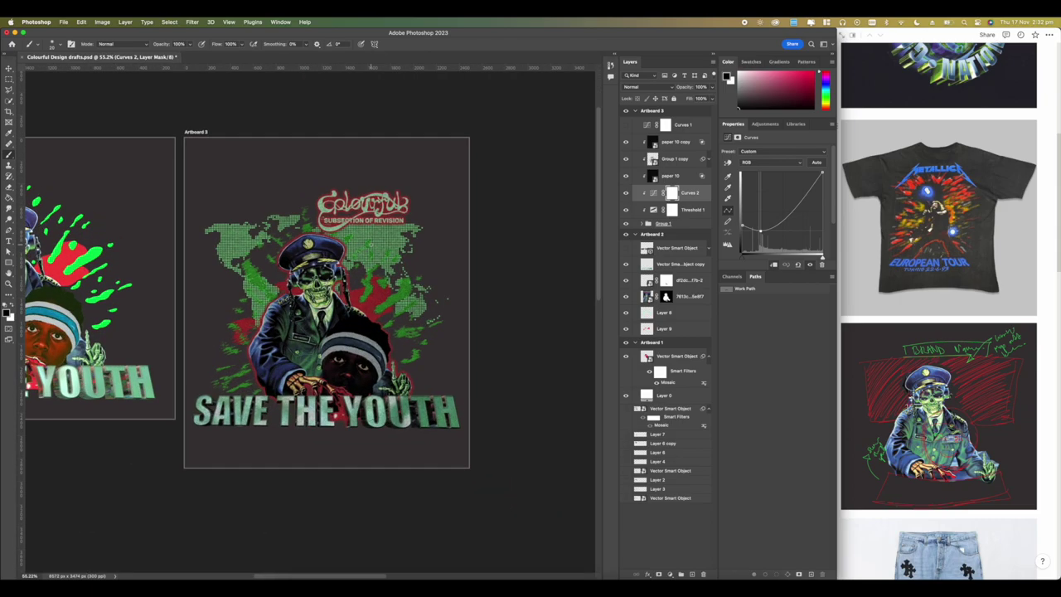
Step: Set the background colour of Artboard 3 to Black and check the artwork against it
click(8, 68)
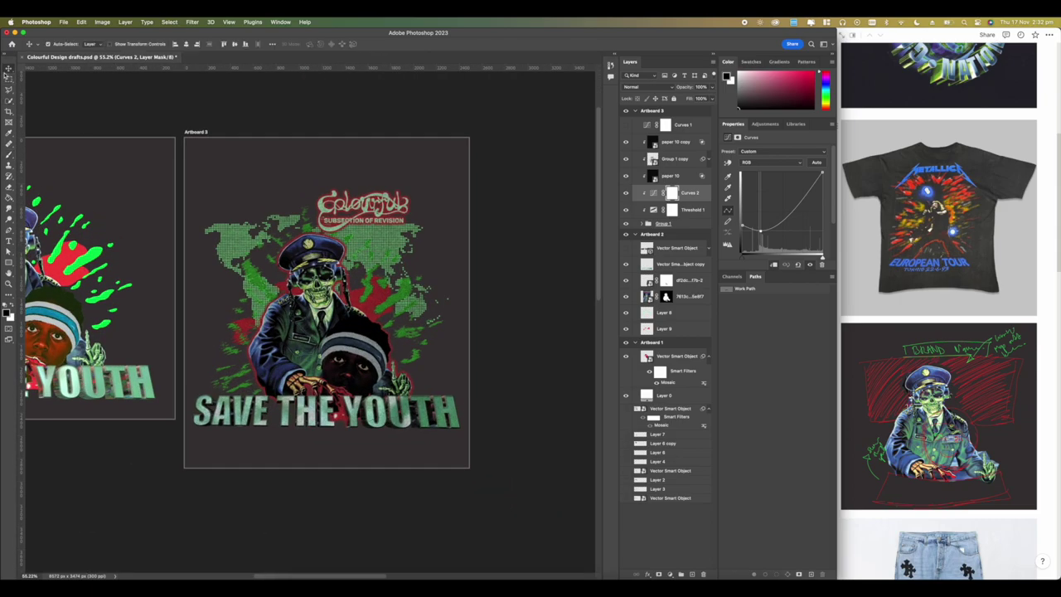
click(214, 137)
click(277, 45)
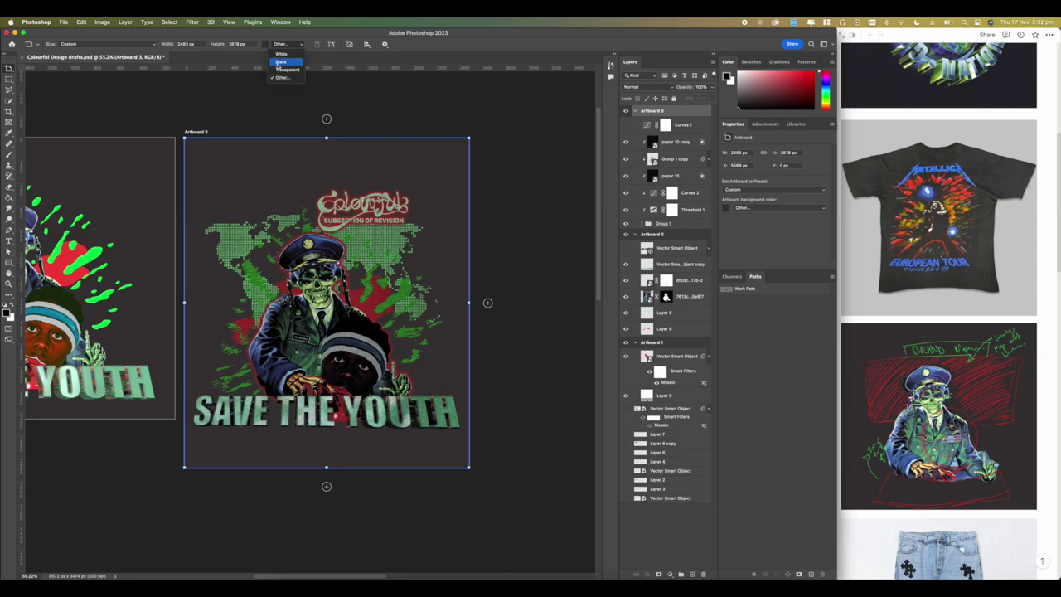
click(282, 62)
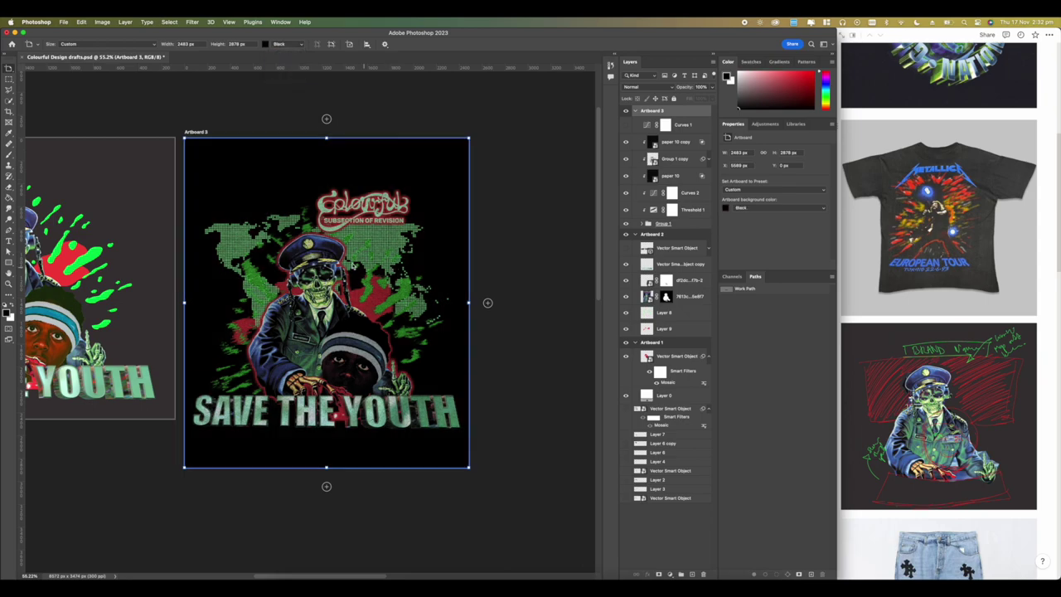
scroll(332, 315, up, 4)
scroll(331, 315, down, 2)
scroll(337, 247, down, 5)
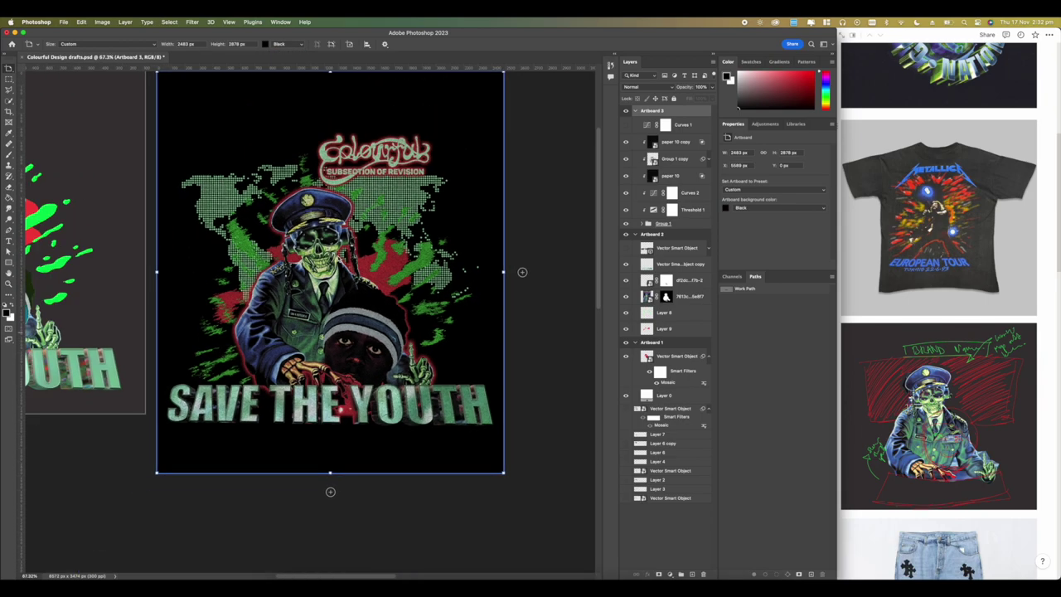
scroll(337, 253, up, 3)
scroll(338, 258, up, 4)
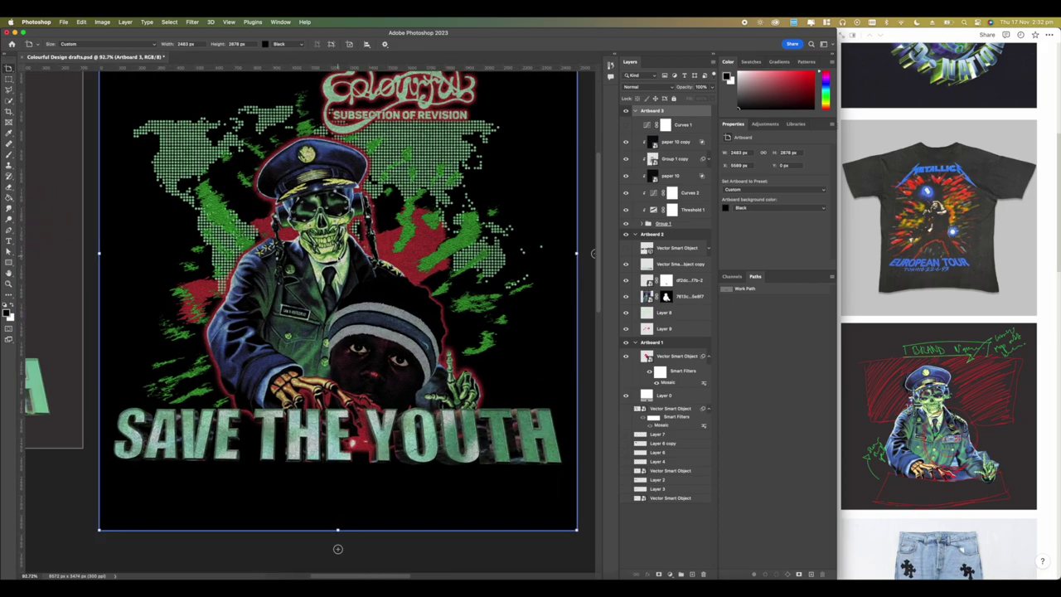
scroll(338, 259, down, 1)
scroll(338, 273, down, 3)
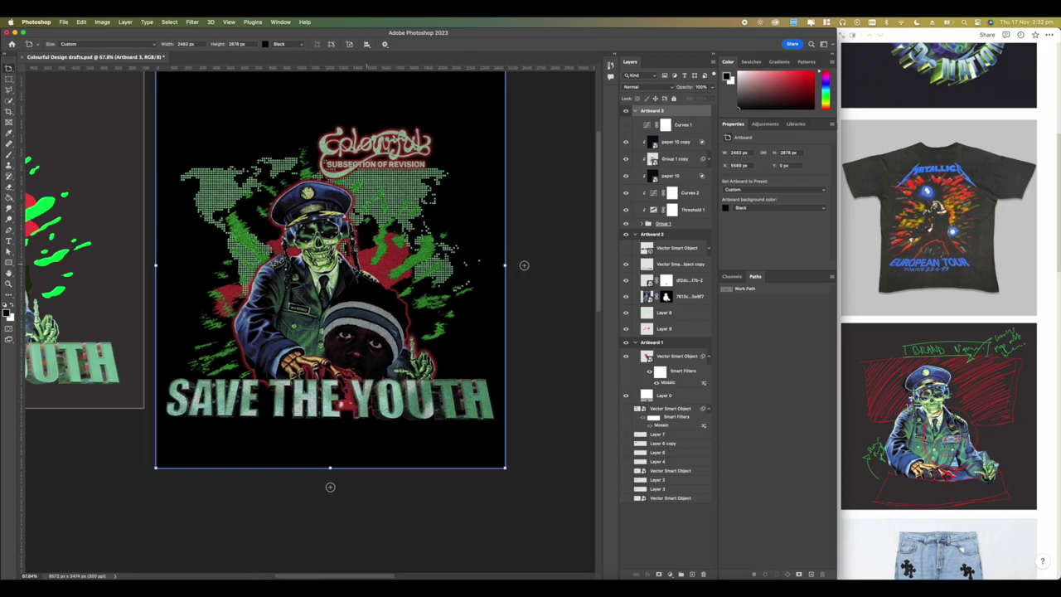
Step: Expand Group 1 on Artboard 3 to reach its layers
click(654, 229)
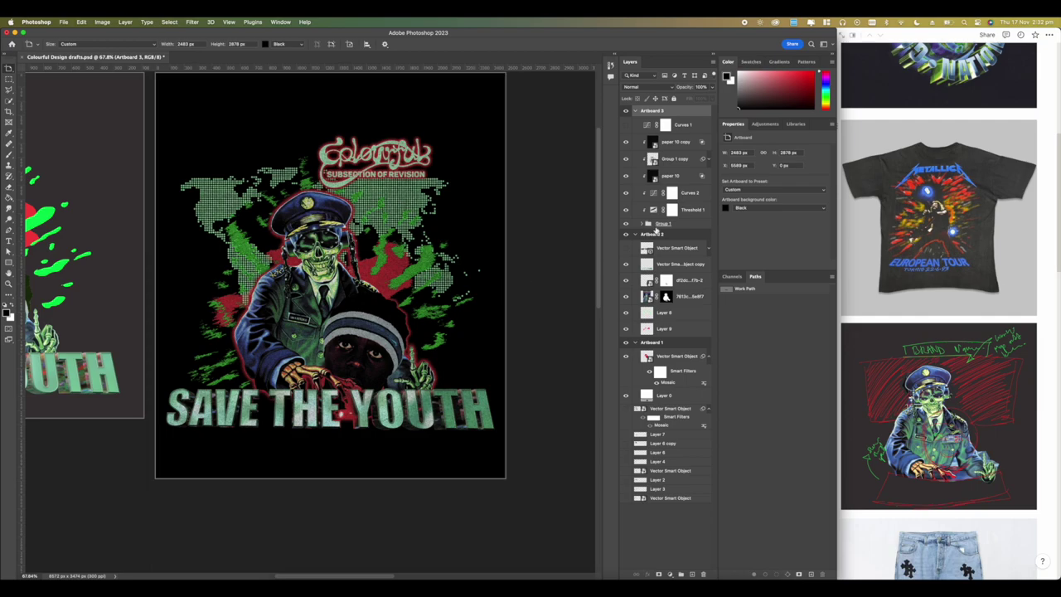
click(643, 225)
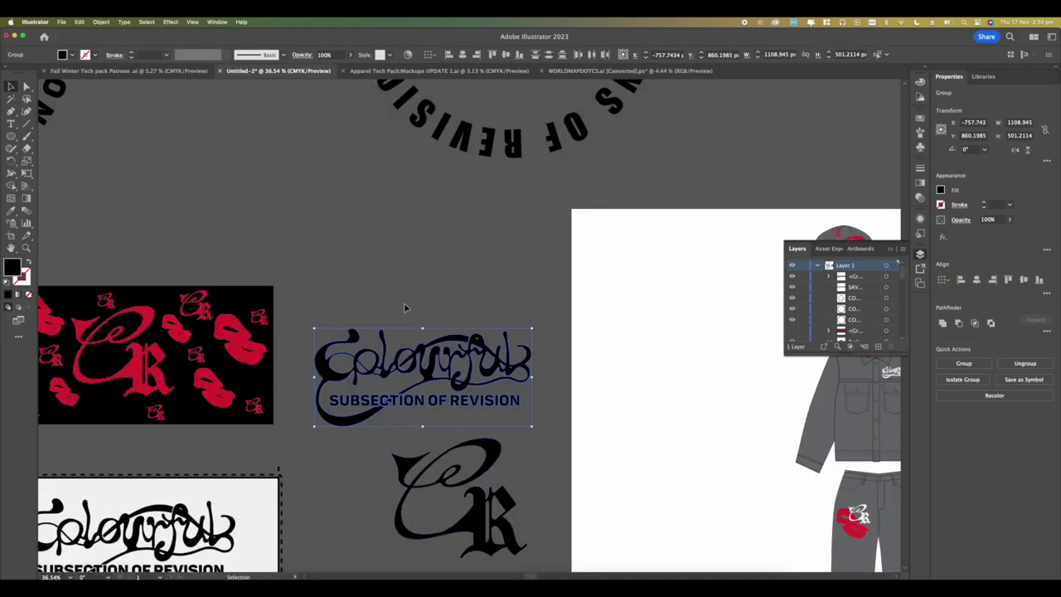
Step: Draw a black five-pointed star about 627 px wide beside the Colourful logo in the Illustrator document
scroll(403, 303, down, 1)
scroll(336, 296, down, 5)
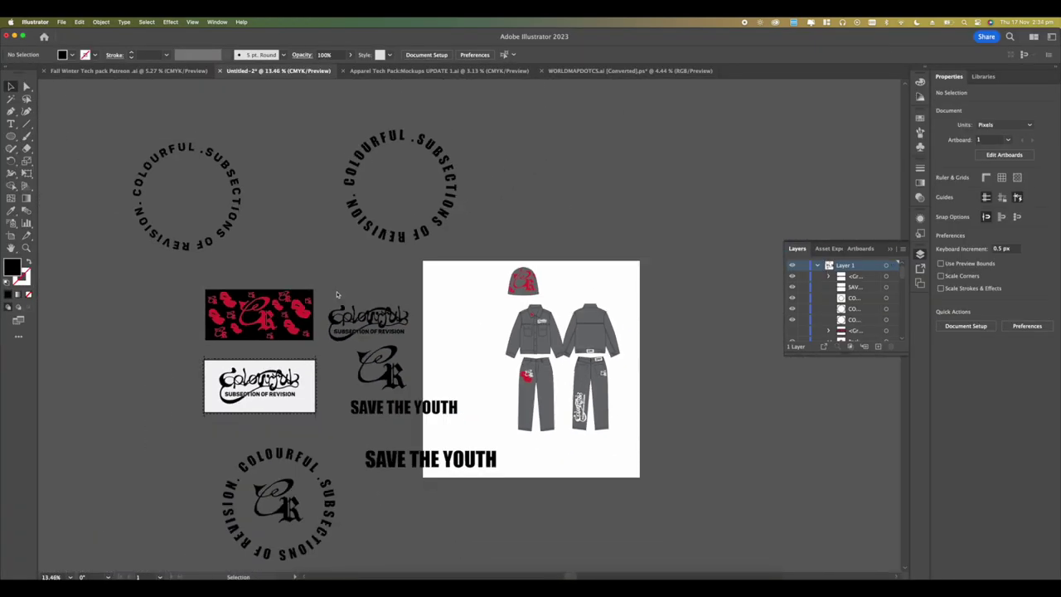
scroll(353, 327, up, 3)
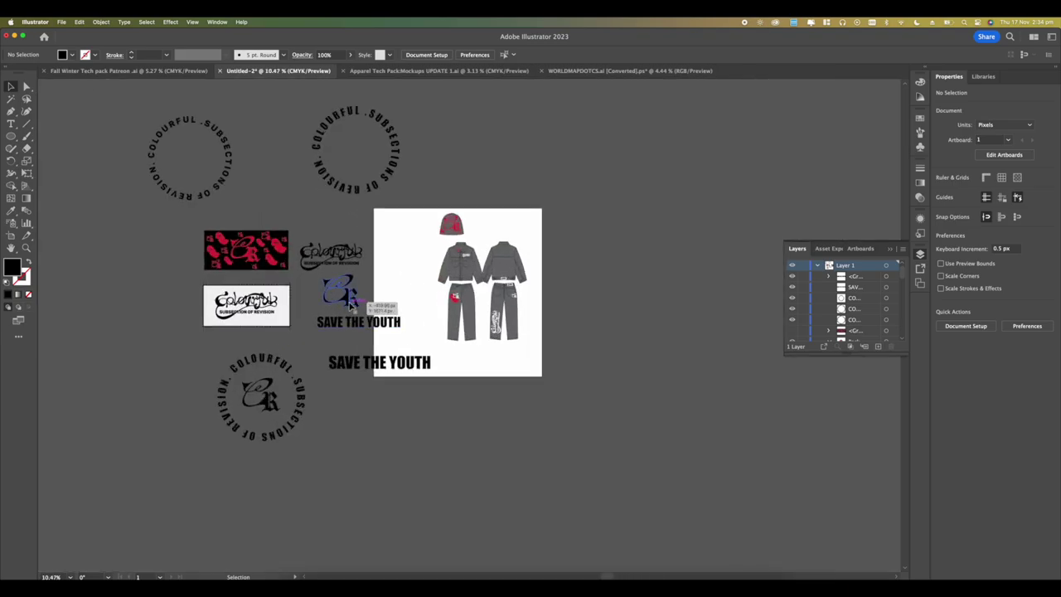
click(349, 302)
click(421, 448)
drag(11, 135, 58, 183)
drag(386, 249, 399, 260)
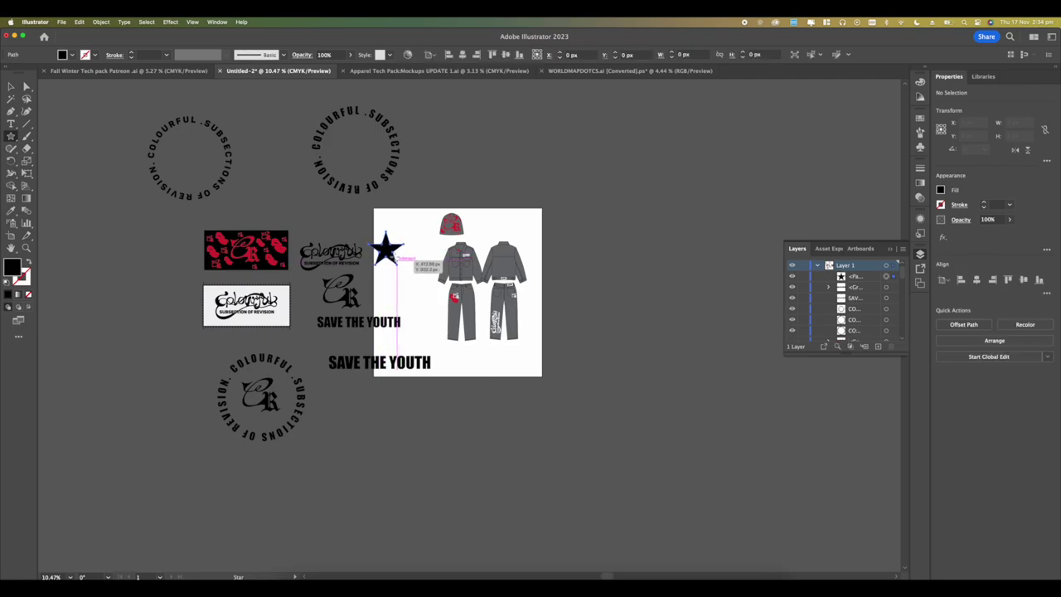
Step: Move the star to the empty canvas area below the white artboard
scroll(397, 255, up, 5)
key(v)
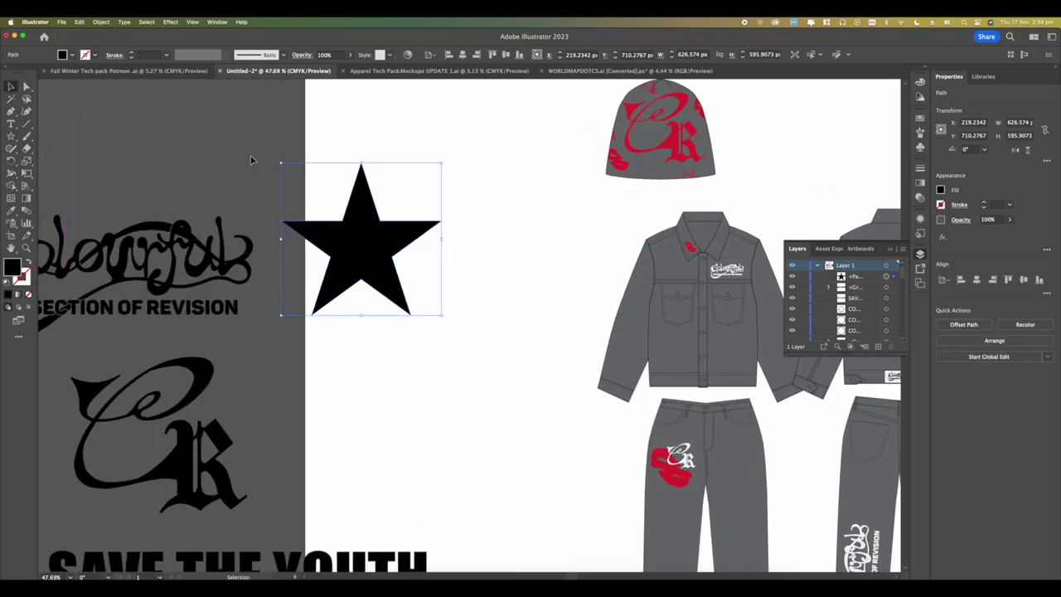
scroll(257, 159, down, 5)
drag(265, 165, 384, 434)
scroll(351, 373, down, 5)
scroll(351, 373, right, 4)
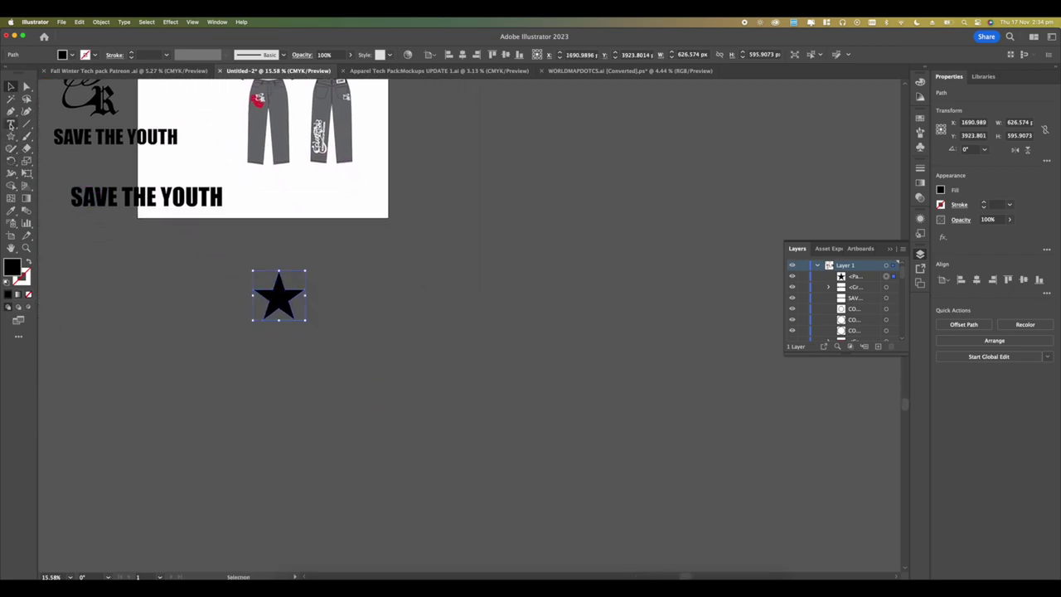
Step: Rotate a copy of the star 45° about a point below it and repeat the transformation to complete a ring of eight stars
drag(240, 343, 260, 292)
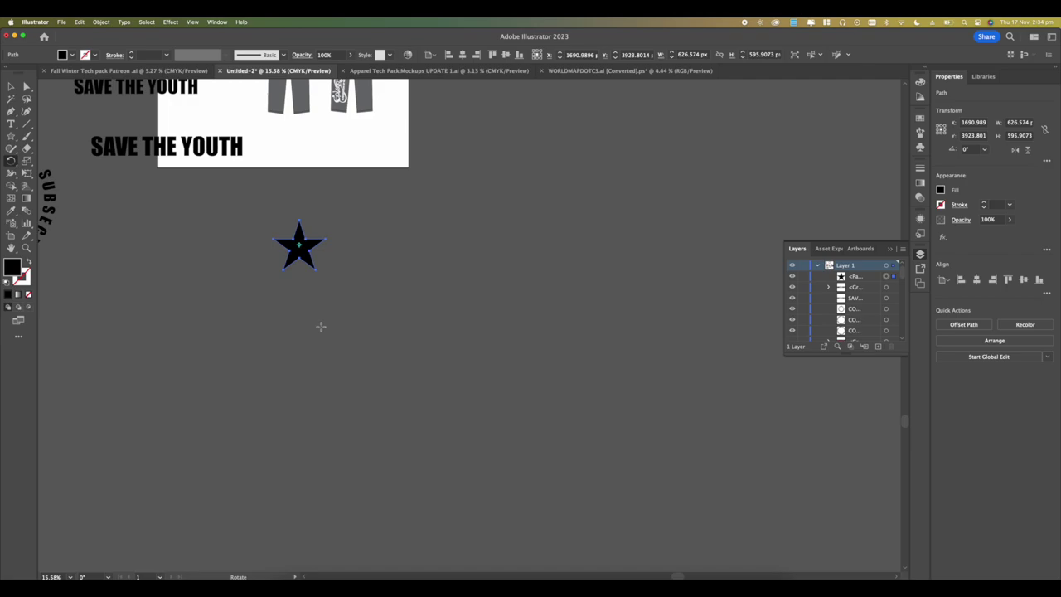
alt+click(304, 400)
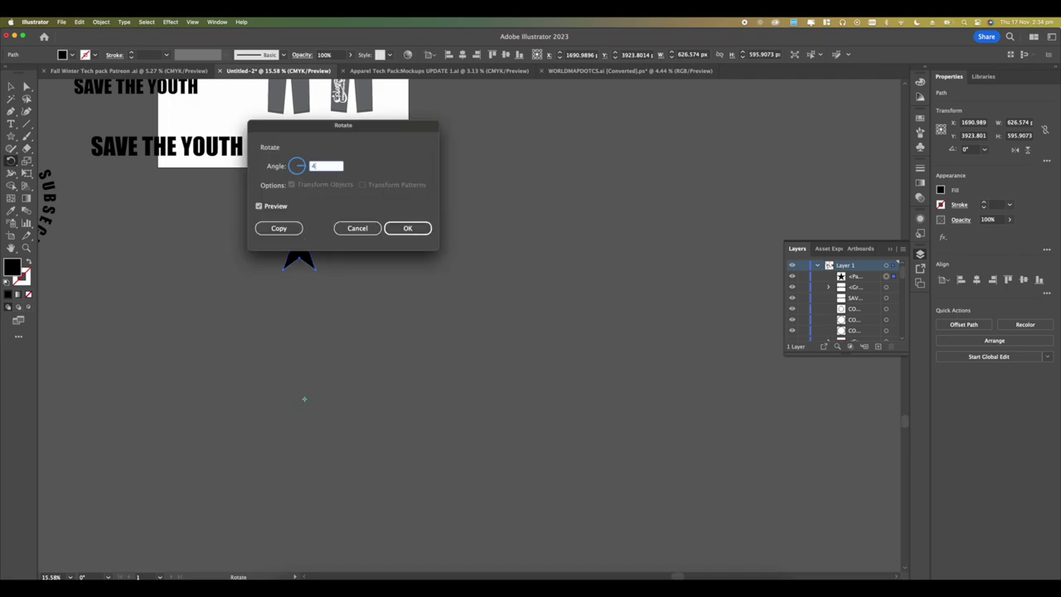
click(279, 228)
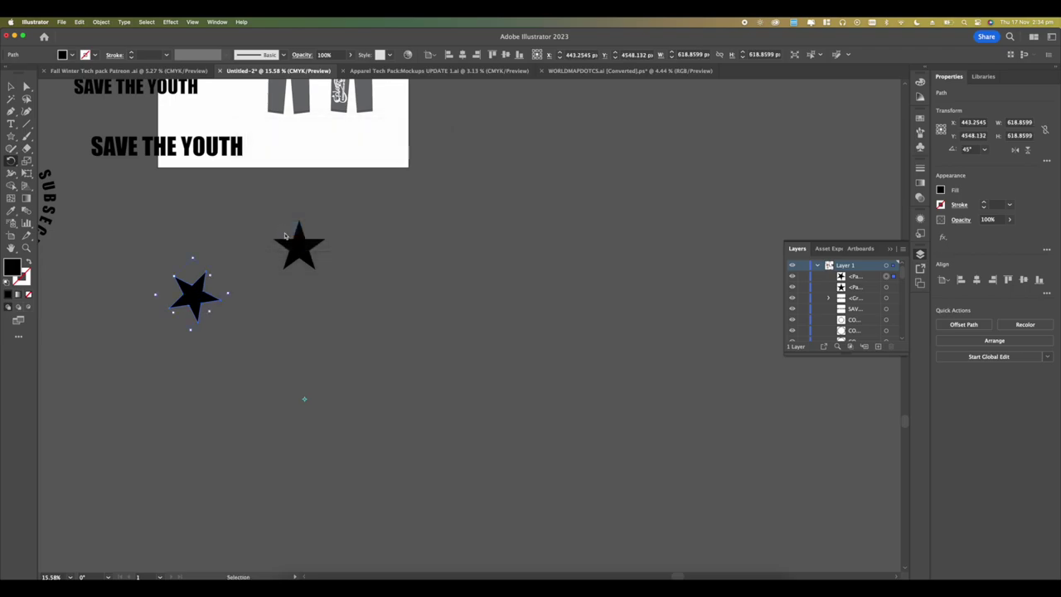
key(super+d)
key(super+d)
key(super+d)
key(super+d)
key(super+d)
key(super+d)
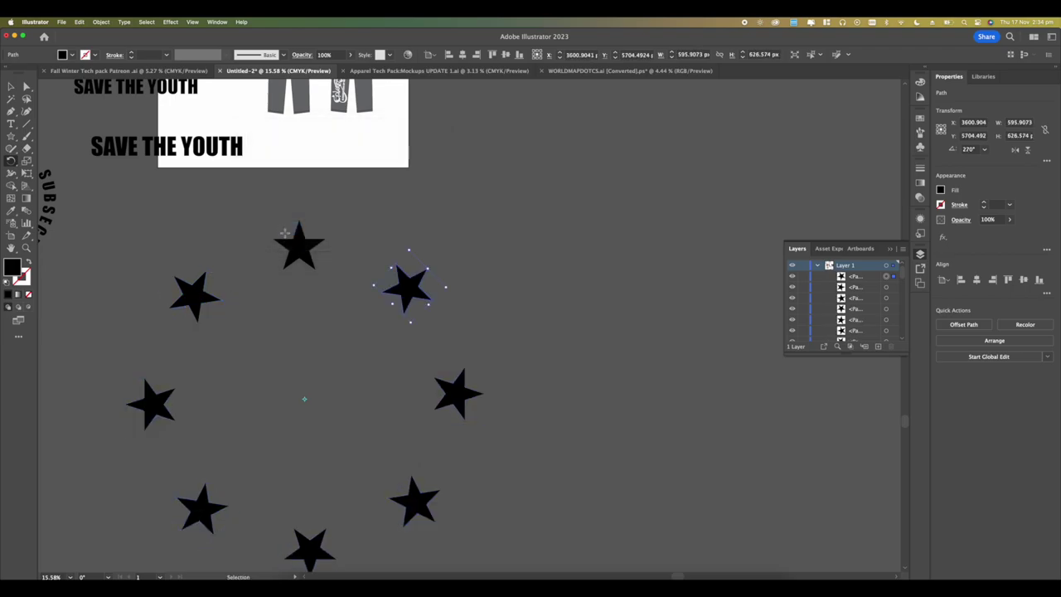
Step: Copy the five upper stars of the ring, leaving out the bottom three, and switch to Photoshop
scroll(285, 235, down, 5)
scroll(284, 235, up, 5)
click(11, 86)
click(207, 245)
scroll(173, 310, down, 5)
drag(194, 362, 381, 442)
drag(182, 234, 415, 344)
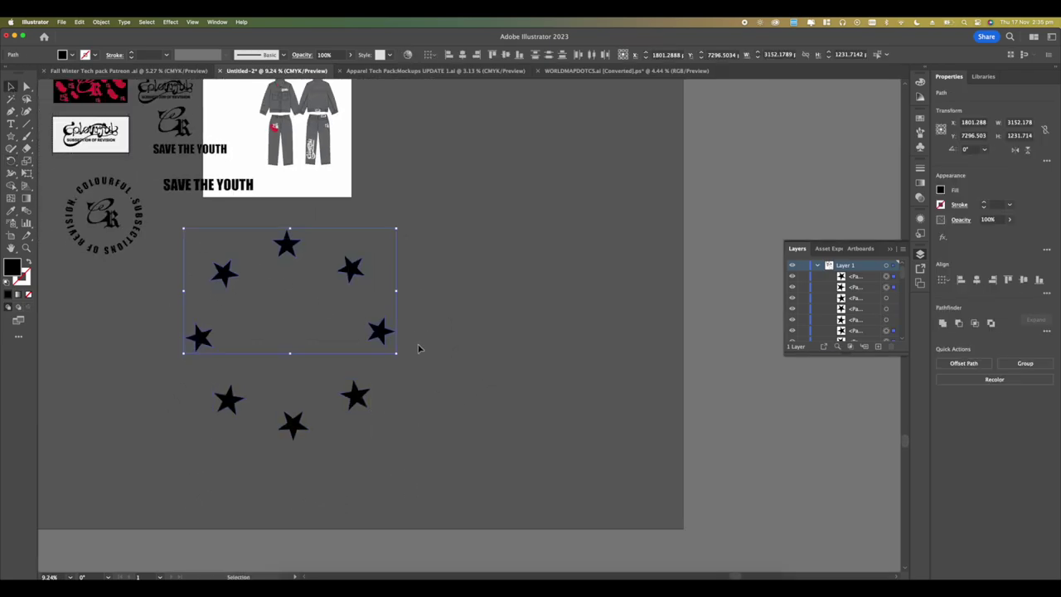
click(417, 348)
click(585, 584)
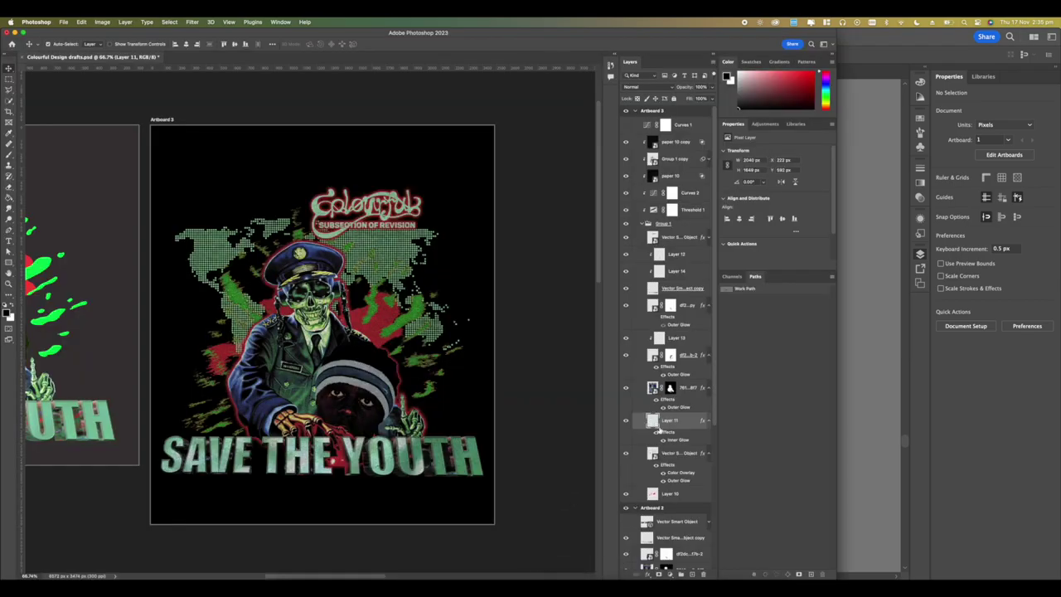
Step: Try pasting the stars as a Smart Object above Layer 11, and undo the placement
key(super+v)
click(337, 167)
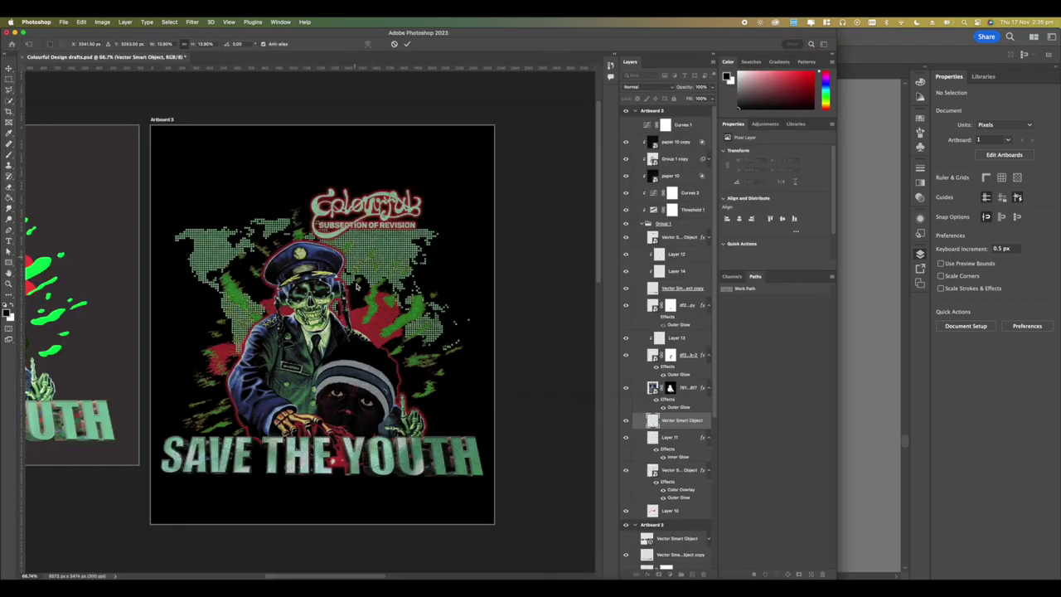
key(super+minus)
key(super+minus)
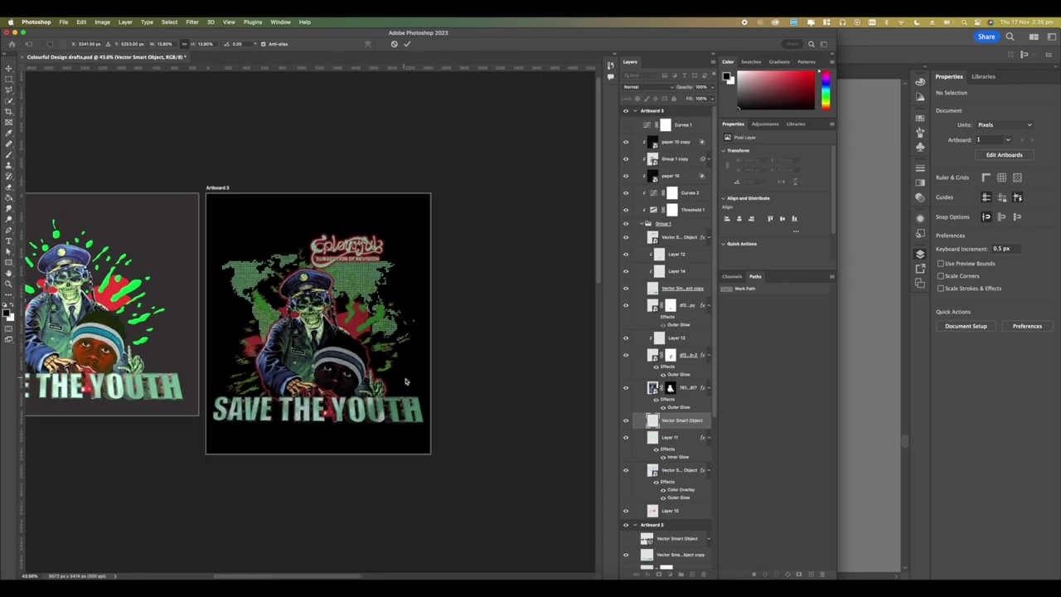
key(Return)
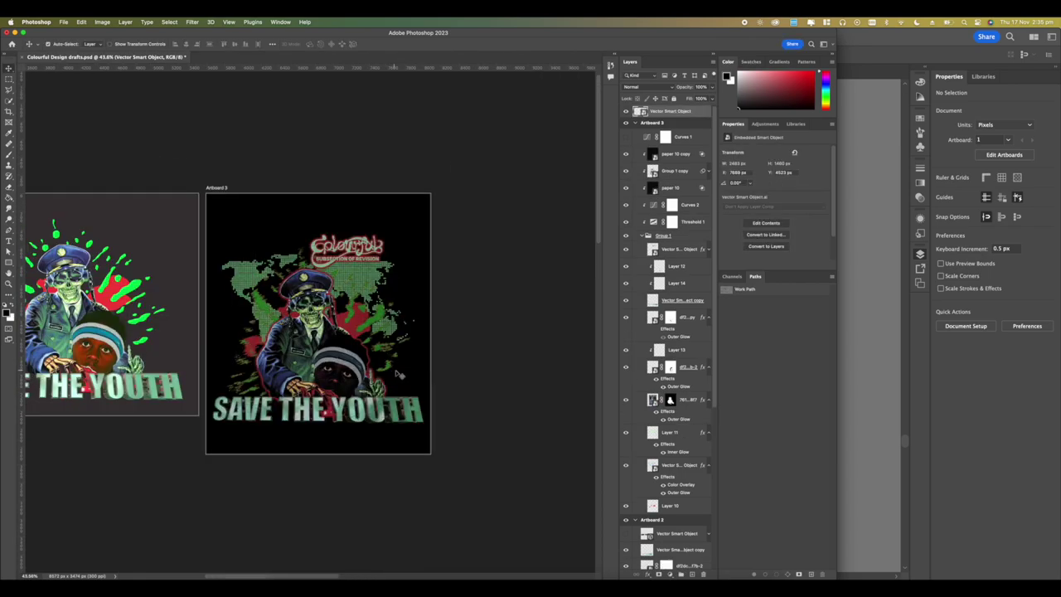
key(super+z)
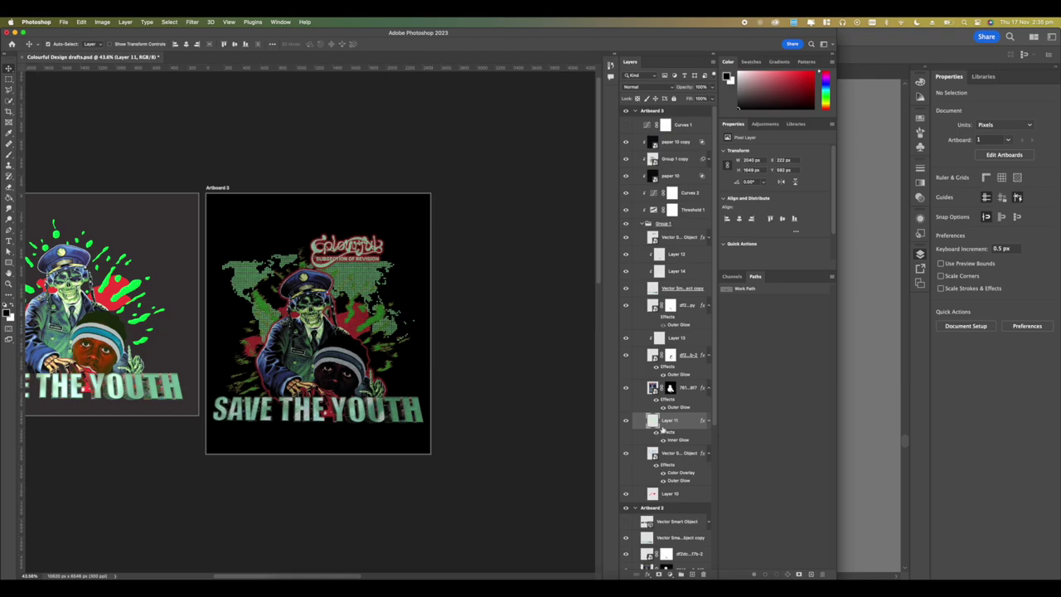
Step: Paste the stars as a Smart Object above Layer 11, centre them behind the characters and scale them to 11.81%
key(super+v)
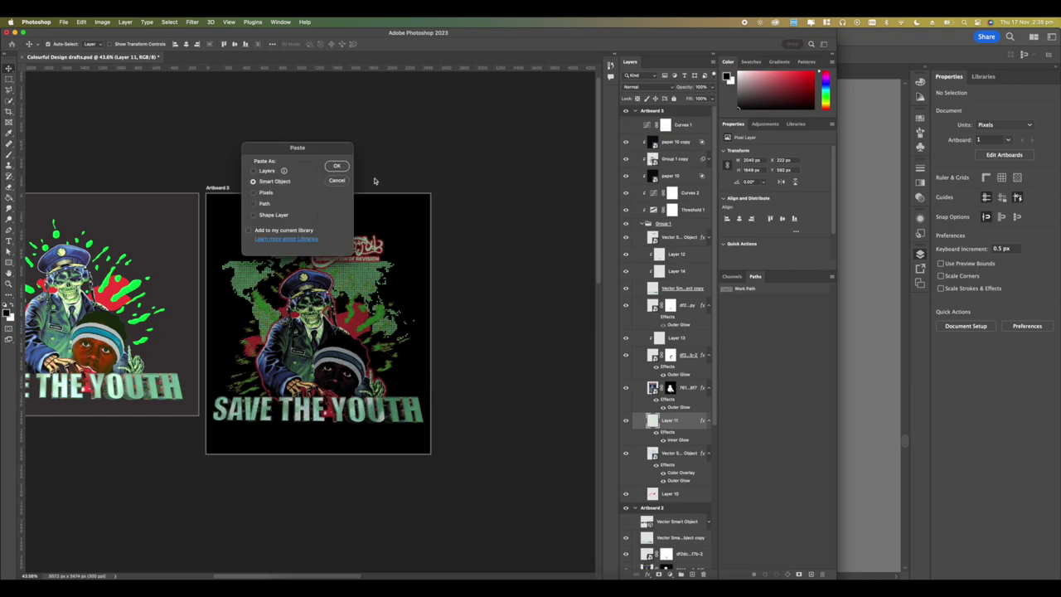
click(336, 166)
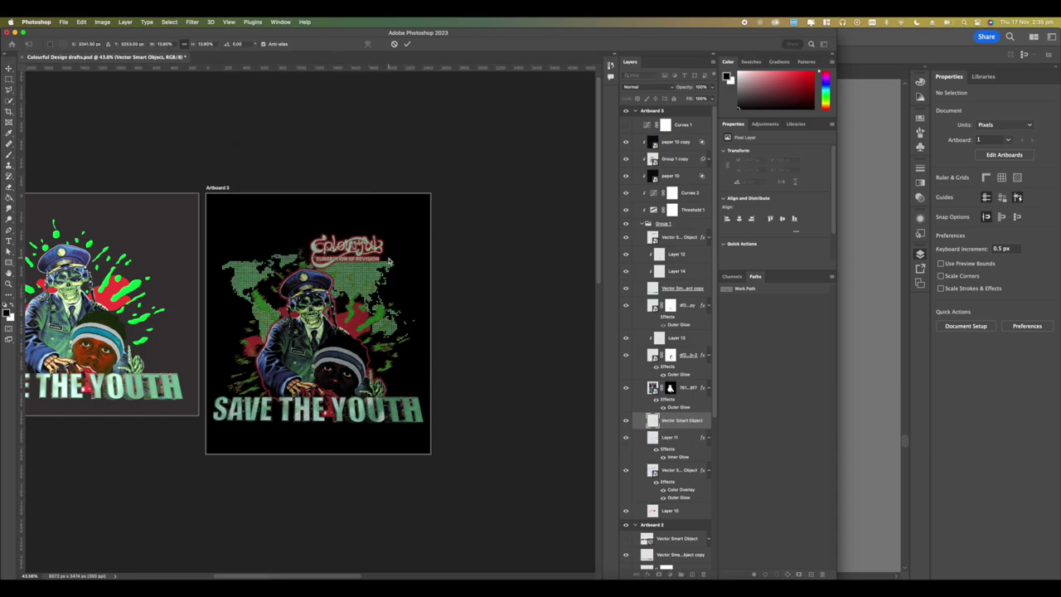
scroll(390, 262, down, 3)
drag(474, 529, 368, 318)
scroll(365, 318, up, 3)
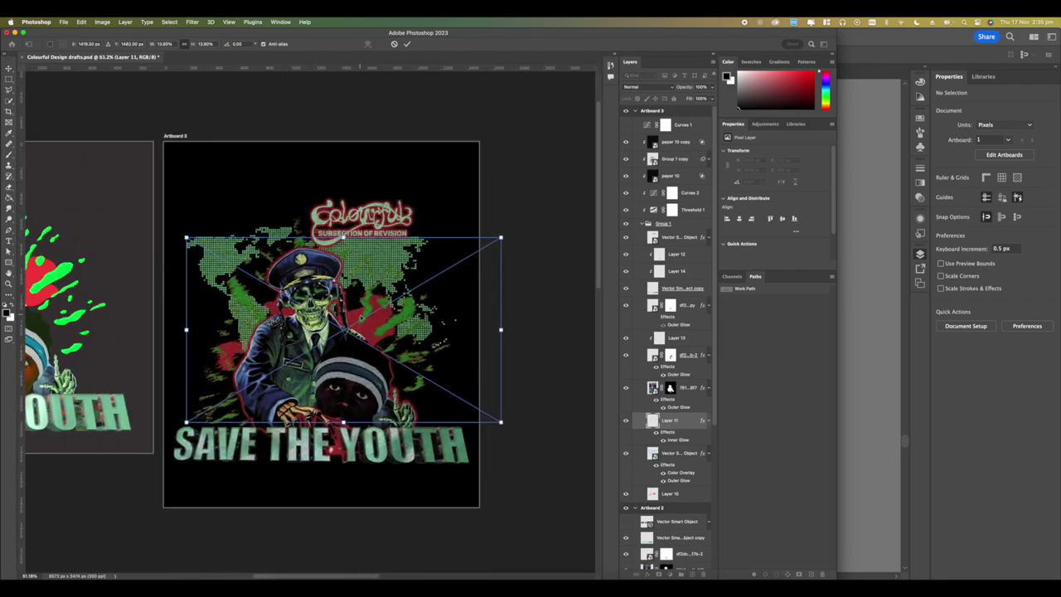
scroll(361, 317, up, 1)
drag(512, 330, 466, 330)
mouse_move(439, 368)
mouse_down()
mouse_move(439, 379)
mouse_move(430, 351)
mouse_move(436, 378)
mouse_up()
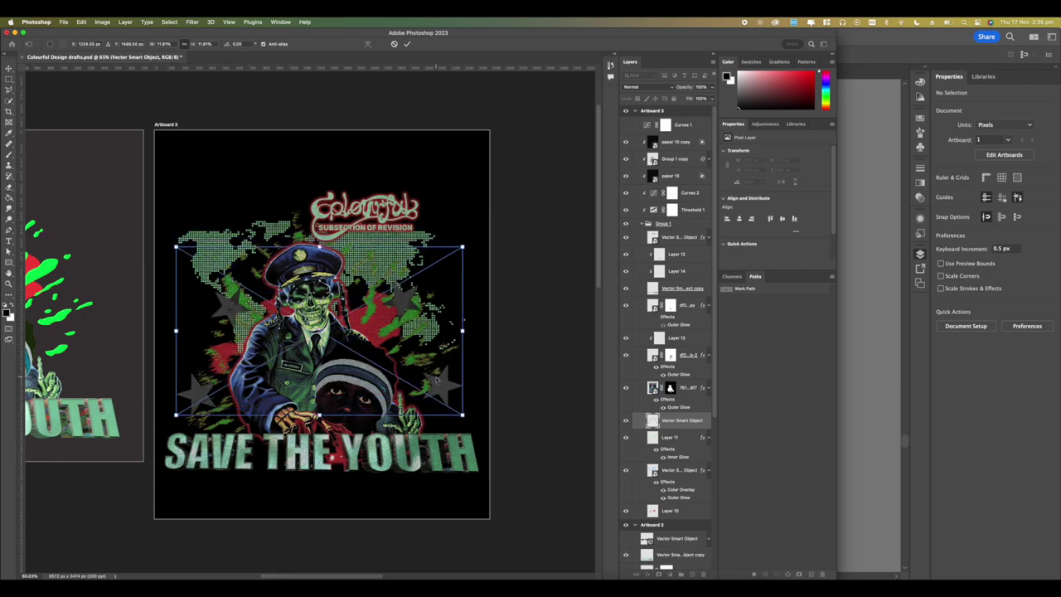
key(Return)
Step: Check the stars around the characters and save the document
scroll(348, 305, up, 3)
scroll(348, 305, down, 4)
scroll(365, 274, up, 6)
scroll(364, 274, down, 4)
right_click(668, 421)
key(Escape)
key(super+s)
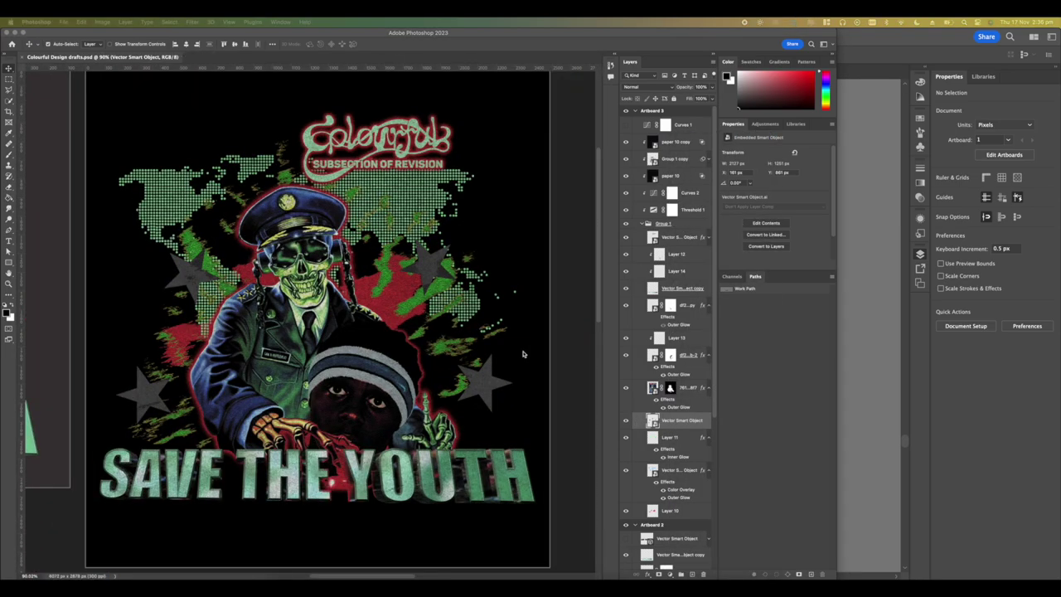
Step: Create a 3D extrusion from the stars' Smart Object layer
click(402, 277)
click(193, 21)
mouse_move(280, 22)
mouse_move(315, 42)
click(389, 52)
click(611, 161)
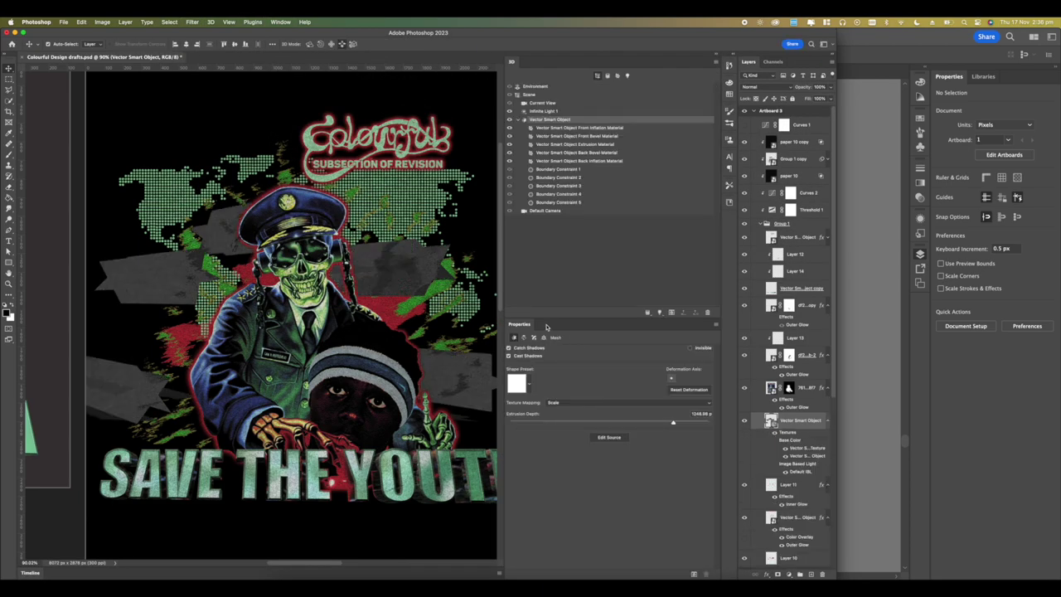
Step: Twist the stars' 3D extrusion by -90° in its deformation settings
drag(745, 144, 744, 209)
scroll(430, 325, down, 3)
click(617, 76)
click(608, 76)
click(598, 76)
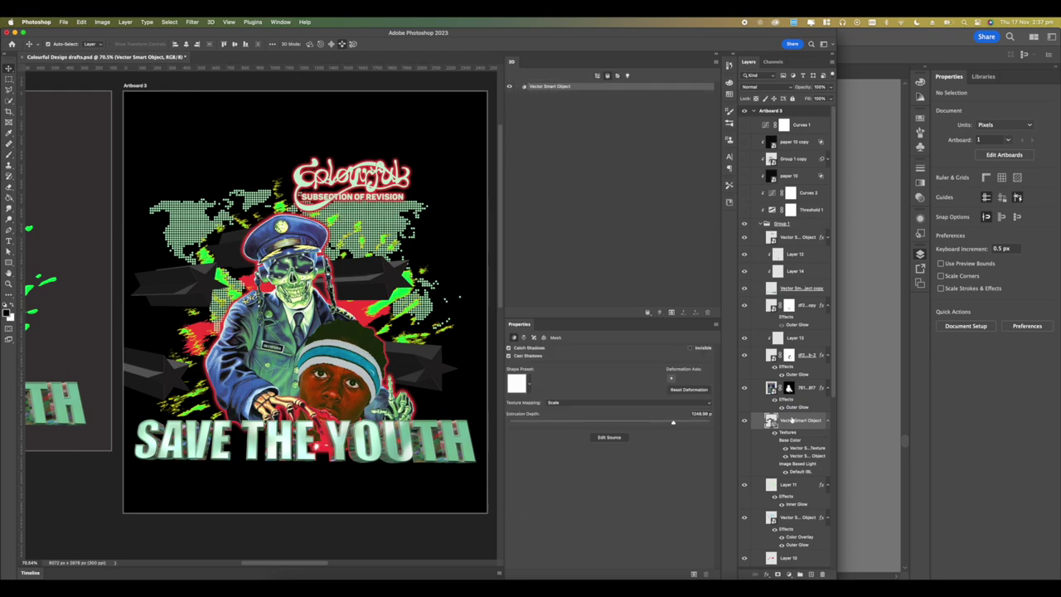
click(524, 338)
drag(608, 412, 602, 412)
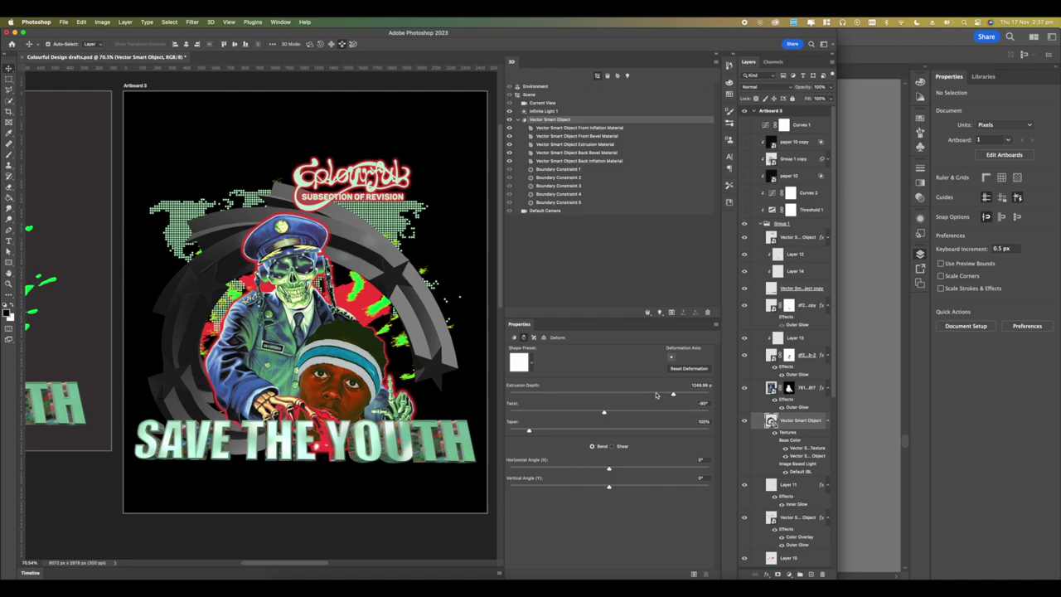
Step: Reduce the stars' extrusion depth to about 677 px and its taper to 10%, and save the document
drag(673, 394, 644, 395)
key(super+s)
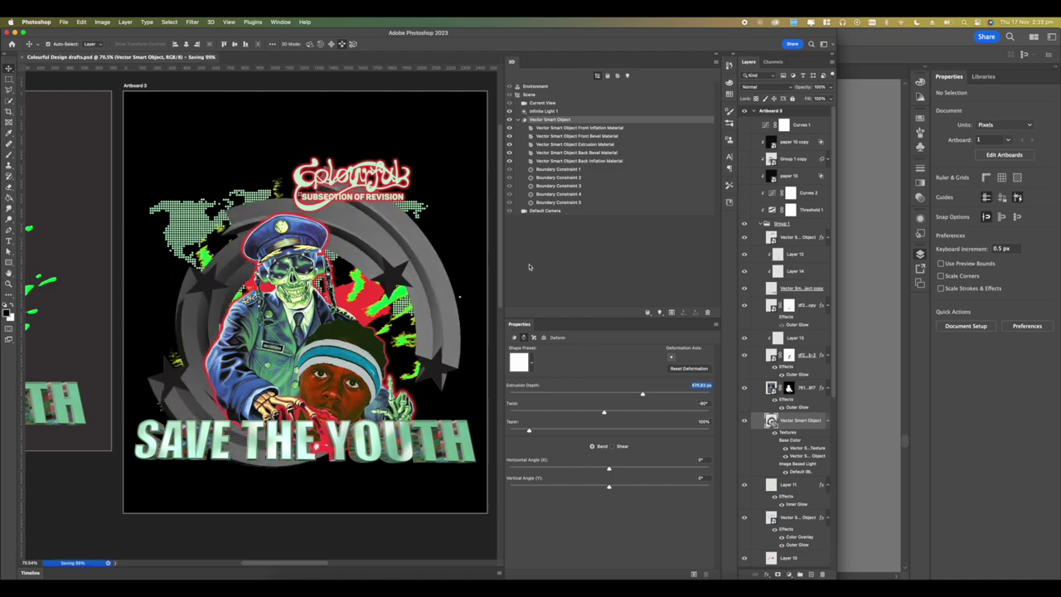
drag(529, 430, 516, 424)
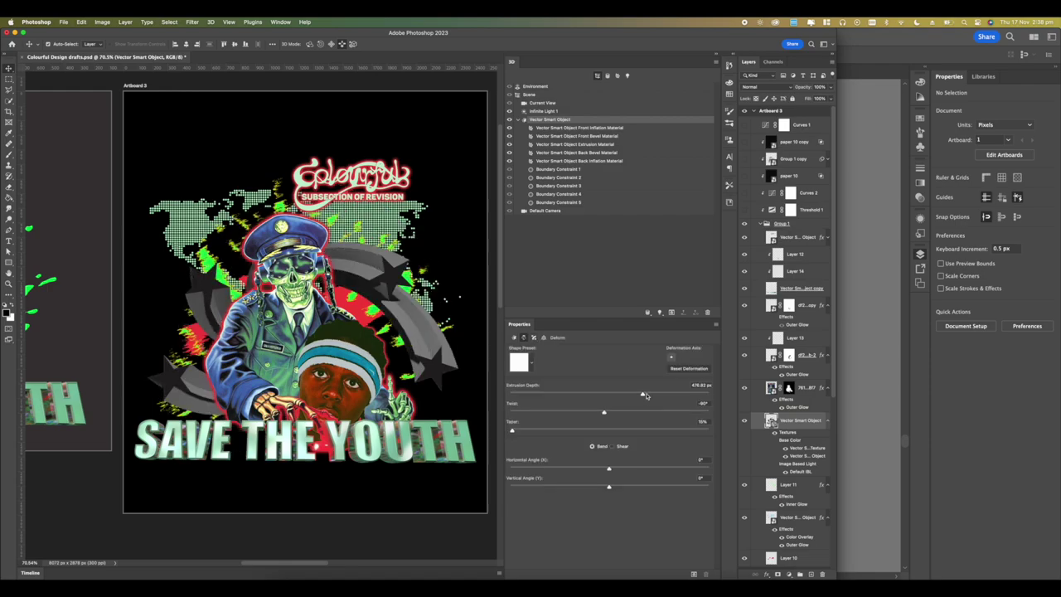
click(645, 394)
mouse_move(605, 412)
mouse_down()
mouse_move(591, 412)
mouse_move(623, 415)
mouse_up()
Step: Give the stars' front cap a 20% wide bevel with a multi-peaked contour
click(533, 338)
click(527, 380)
click(536, 391)
click(633, 386)
click(604, 419)
click(603, 386)
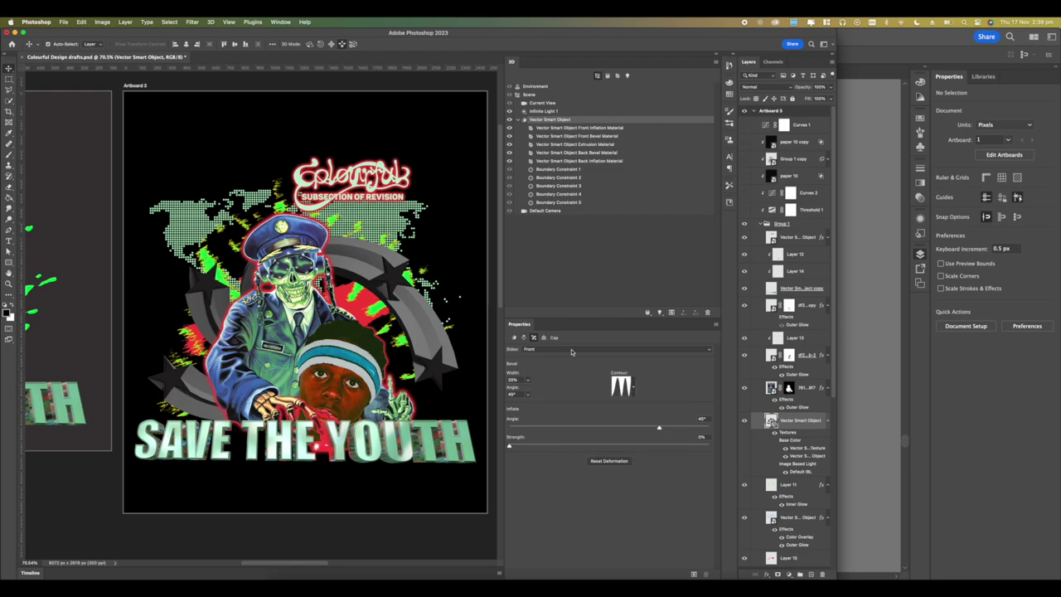
Step: Remove the base colour texture from all of the stars' 3D materials
click(617, 76)
shift+click(570, 119)
click(555, 355)
click(573, 393)
Step: Start a new image-based light texture for the 3D environment
click(627, 76)
click(617, 75)
click(627, 76)
click(617, 76)
click(607, 76)
click(626, 75)
click(564, 86)
click(554, 362)
click(571, 396)
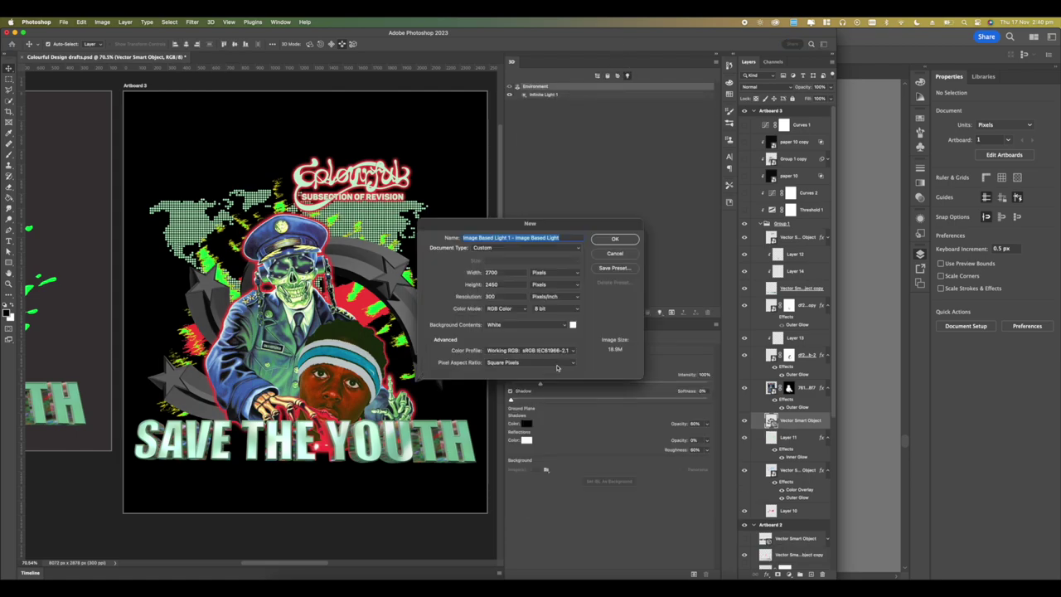
Step: Size the new light texture to 2000 × 2000 px and open it for editing
double_click(491, 285)
text(2000)
click(609, 240)
click(553, 361)
click(570, 369)
Step: Search Finder for "photoshop map" and place glass map.psd in the image-based light document
right_click(322, 579)
click(323, 565)
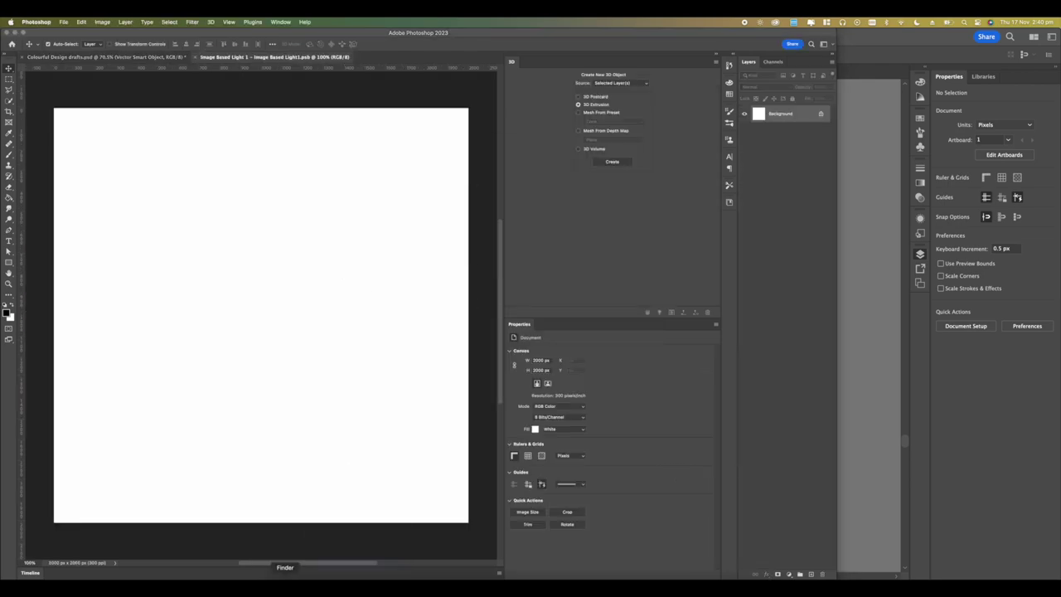
click(286, 584)
click(553, 328)
text(photoshop map)
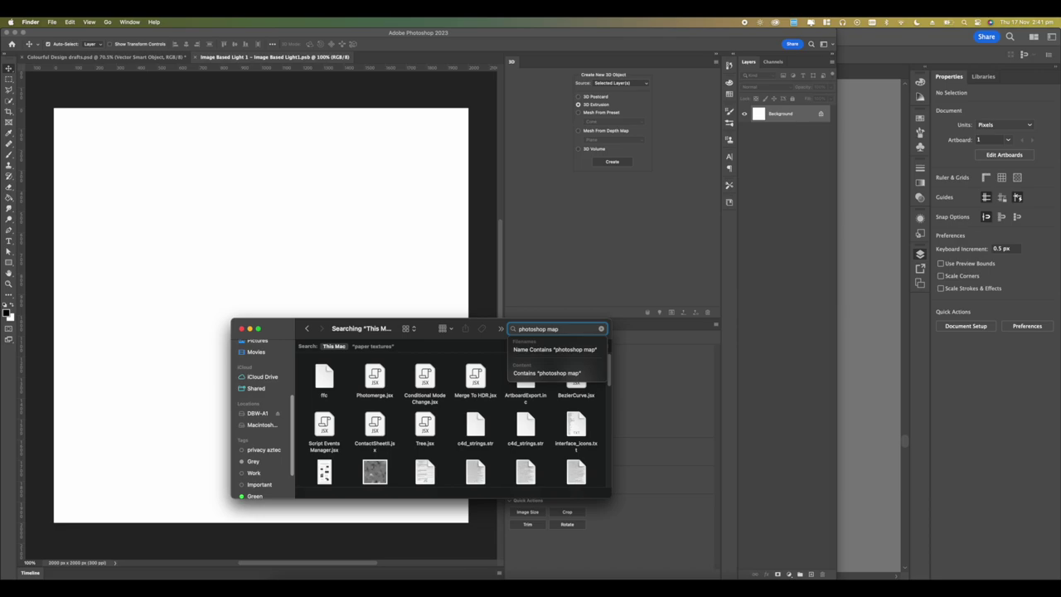
key(Return)
scroll(477, 462, down, 2)
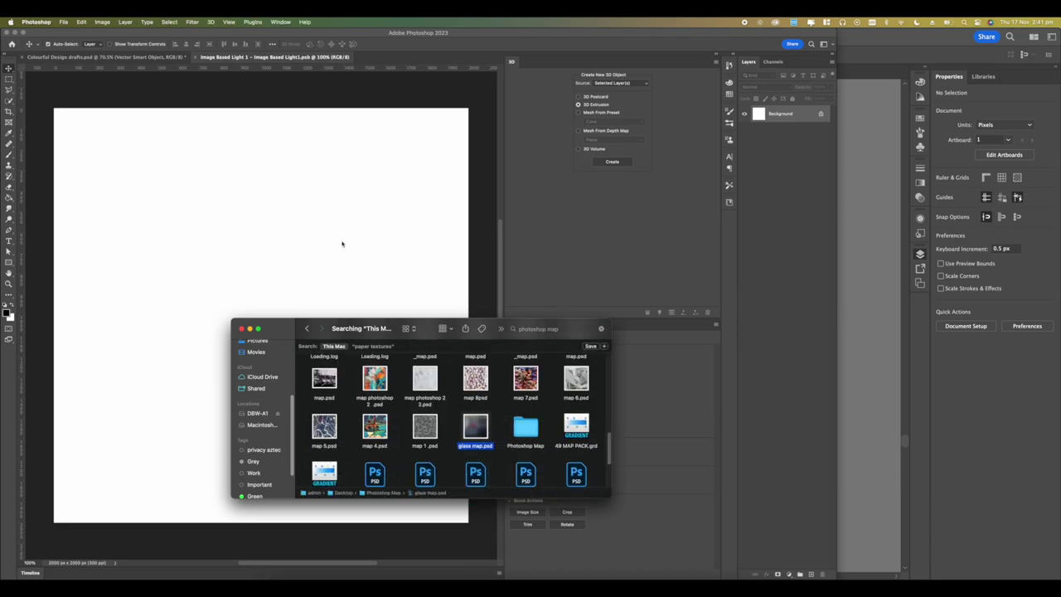
Step: Set the Gradient Map layer's blending mode to Lighten, and save and close the light texture document
click(759, 86)
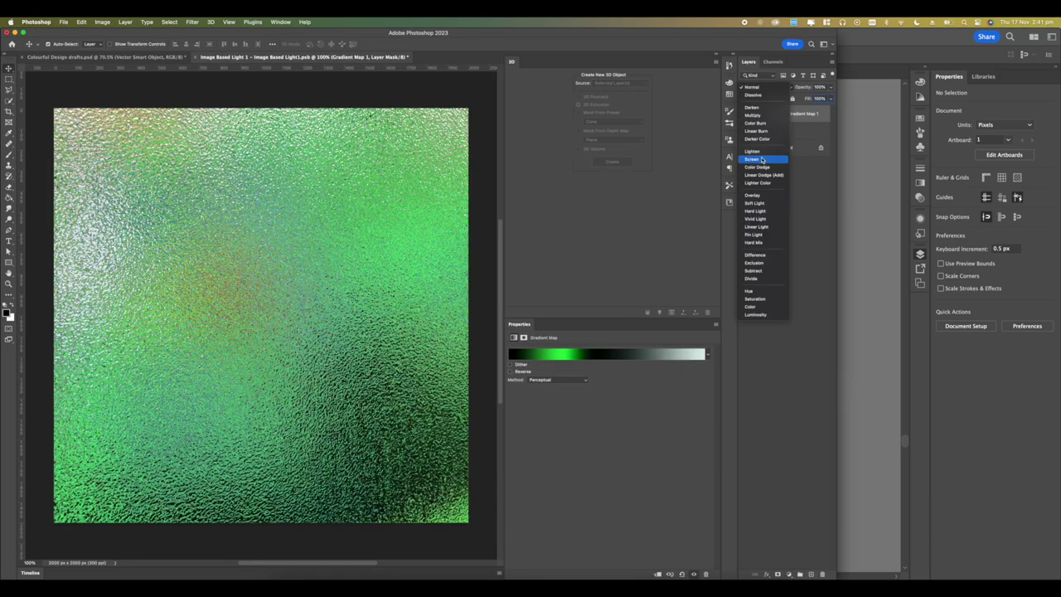
click(760, 152)
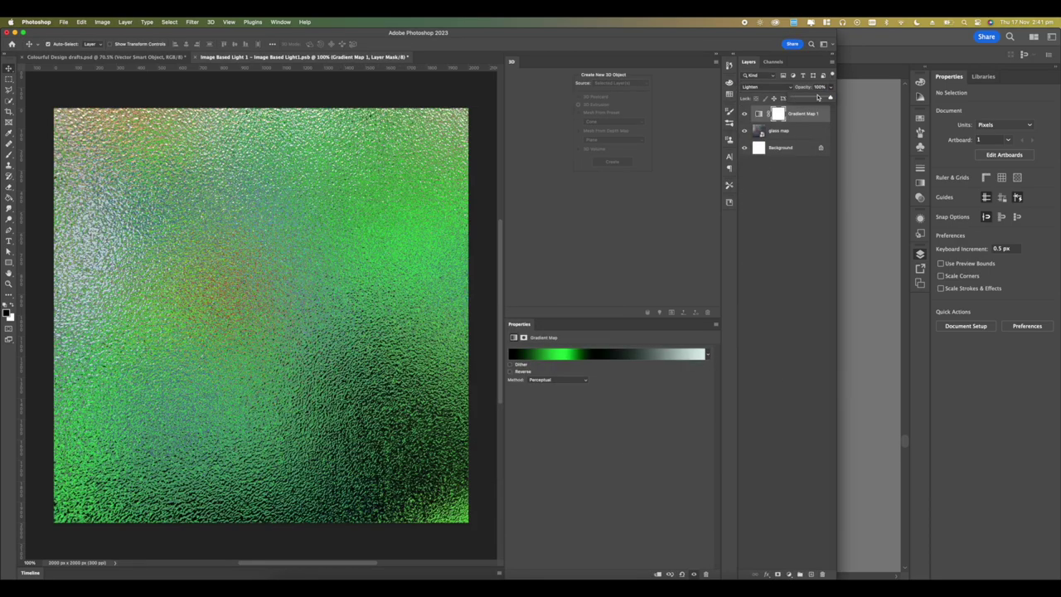
key(super+w)
key(Return)
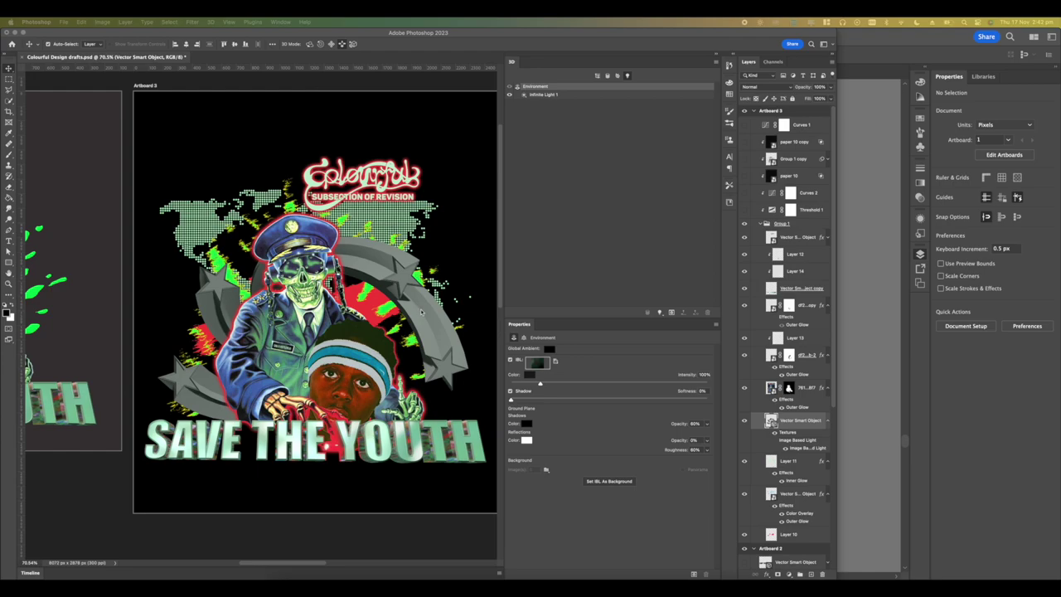
Step: Set the environment's ground shadow opacity to 0% and change the infinite light's colour
click(543, 94)
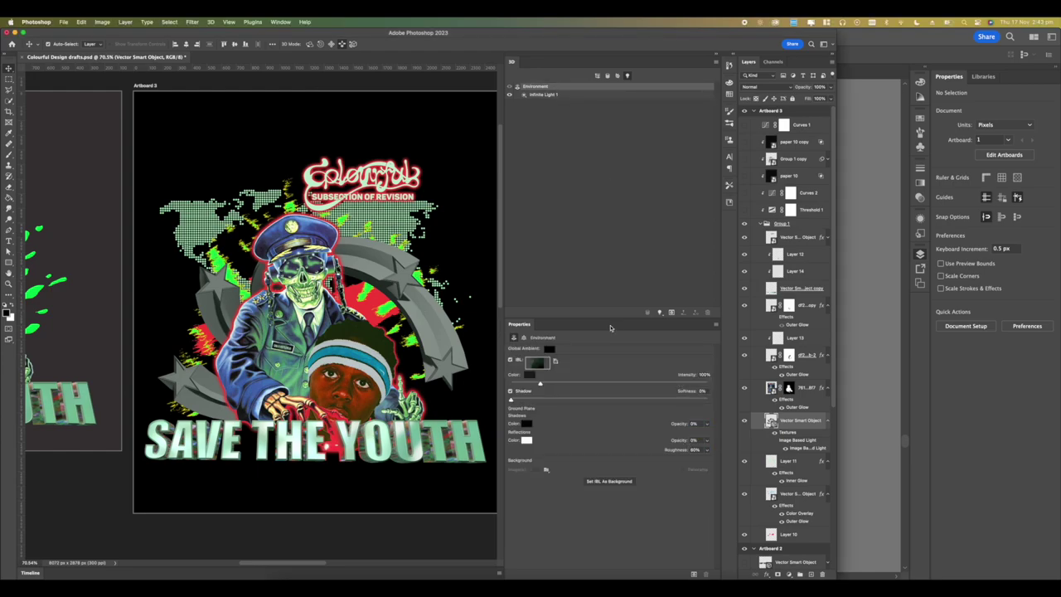
click(529, 366)
click(992, 312)
Step: Raise the Metallic value of the stars' front and extrusion materials to 100%
click(611, 75)
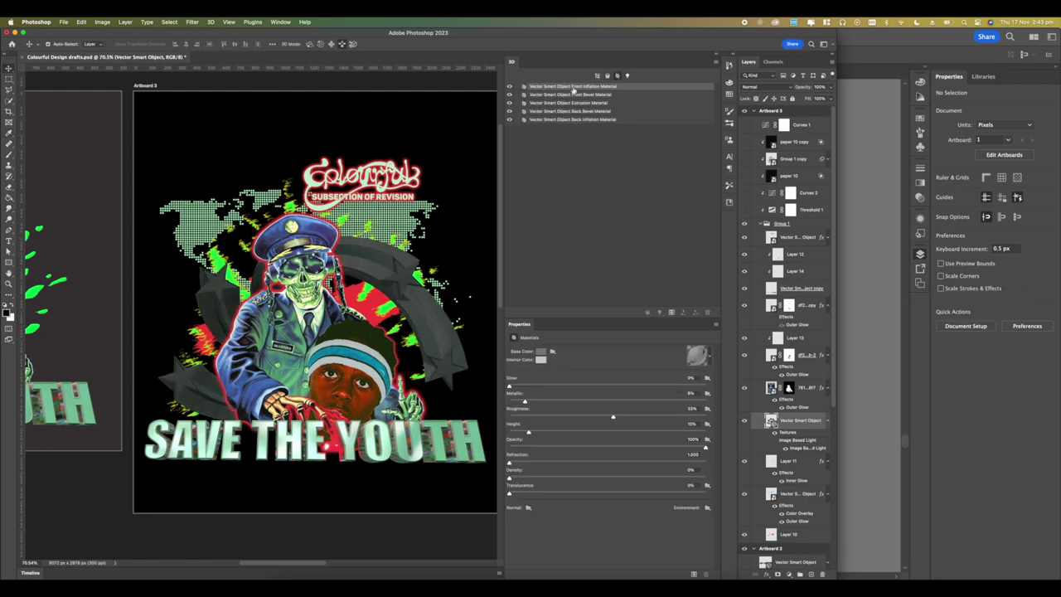
shift+click(554, 104)
drag(525, 401, 705, 402)
click(580, 103)
click(580, 95)
Step: Change the base colour of all five star materials to near white
click(547, 86)
shift+click(547, 119)
click(541, 353)
drag(845, 464, 846, 415)
click(992, 313)
Step: Change the base colour of the stars' front bevel material to pinkish red
click(571, 94)
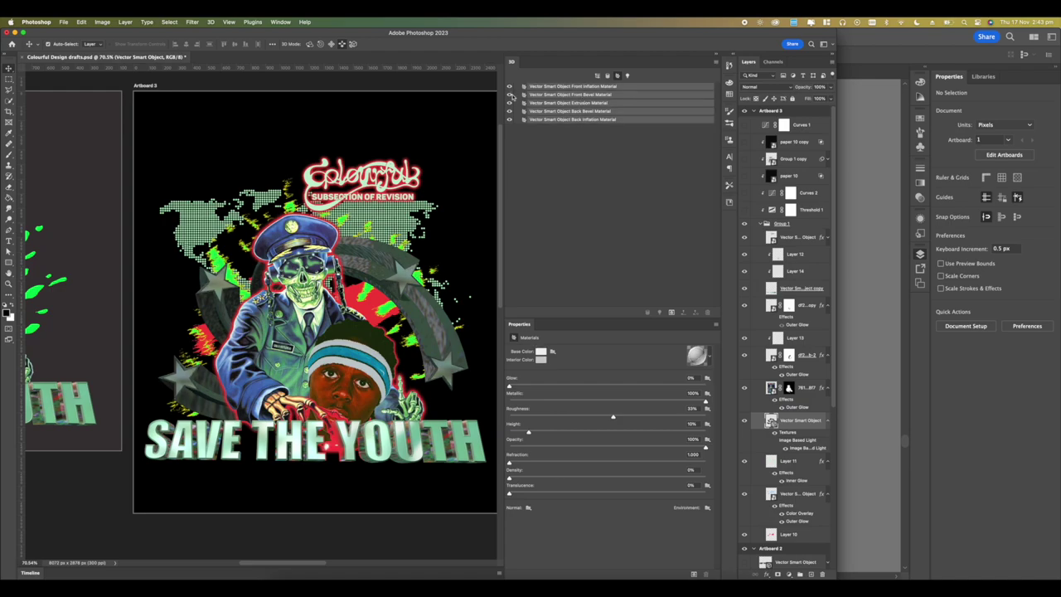
click(540, 352)
click(896, 427)
click(992, 312)
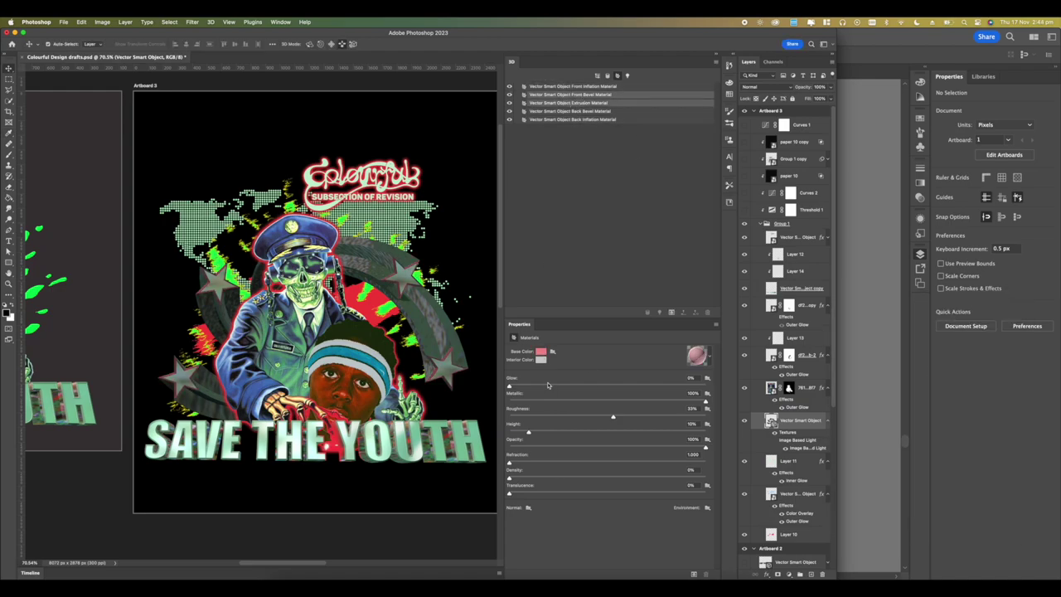
Step: Lower the material roughness to 14% and render a rectangular area enclosing the 3D stars
click(576, 417)
key(m)
drag(148, 214, 477, 439)
click(670, 311)
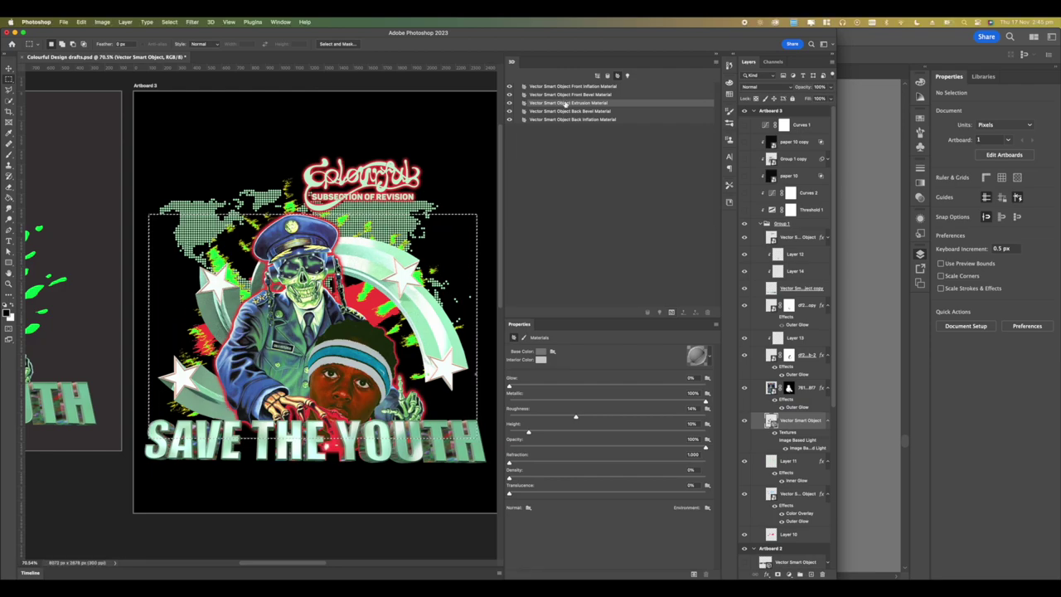
click(628, 75)
click(541, 88)
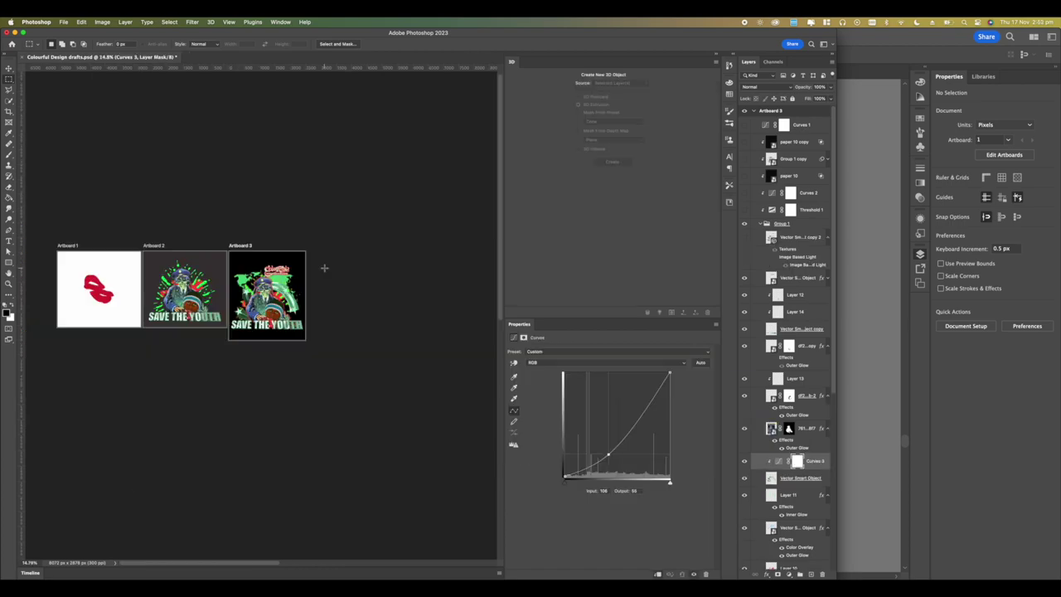
Step: Examine the green 3D stars around the characters on Artboard 3, both up close and at full view
key(super+equal)
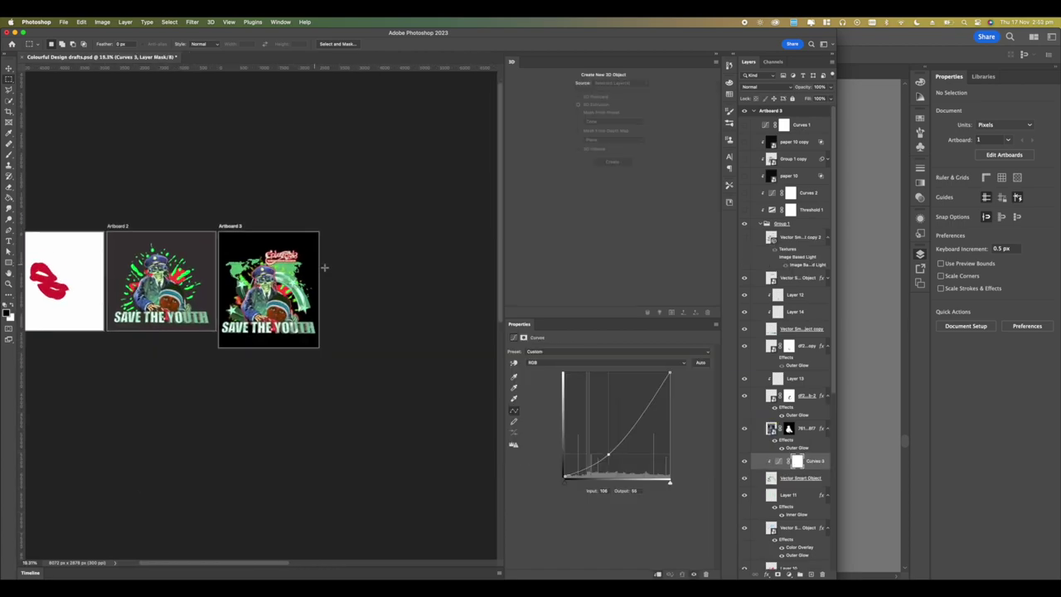
key(super+equal)
key(super+equal)
key(super+equal)
key(super+equal)
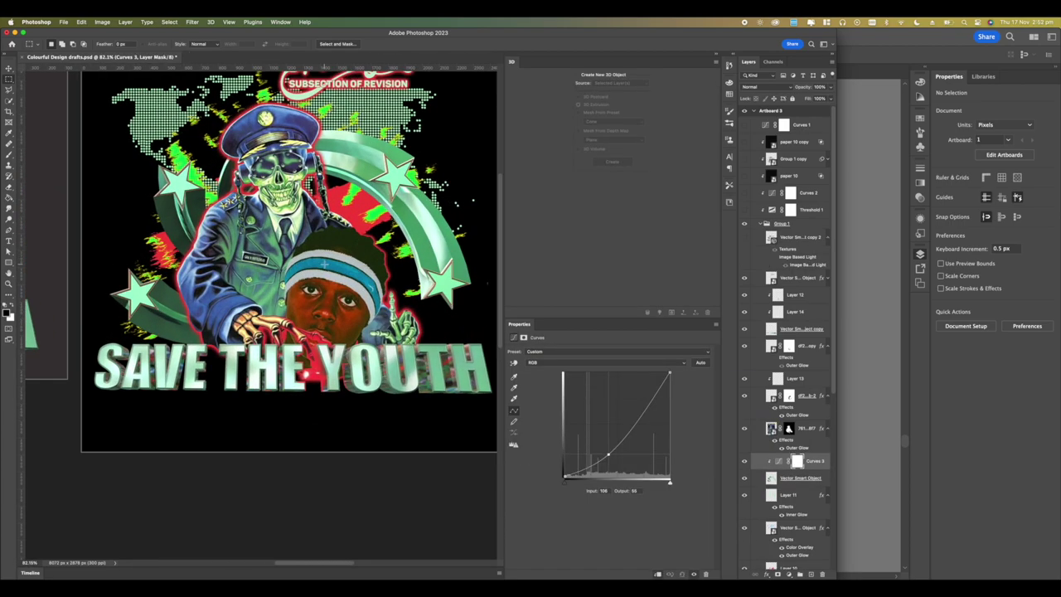
key(super+minus)
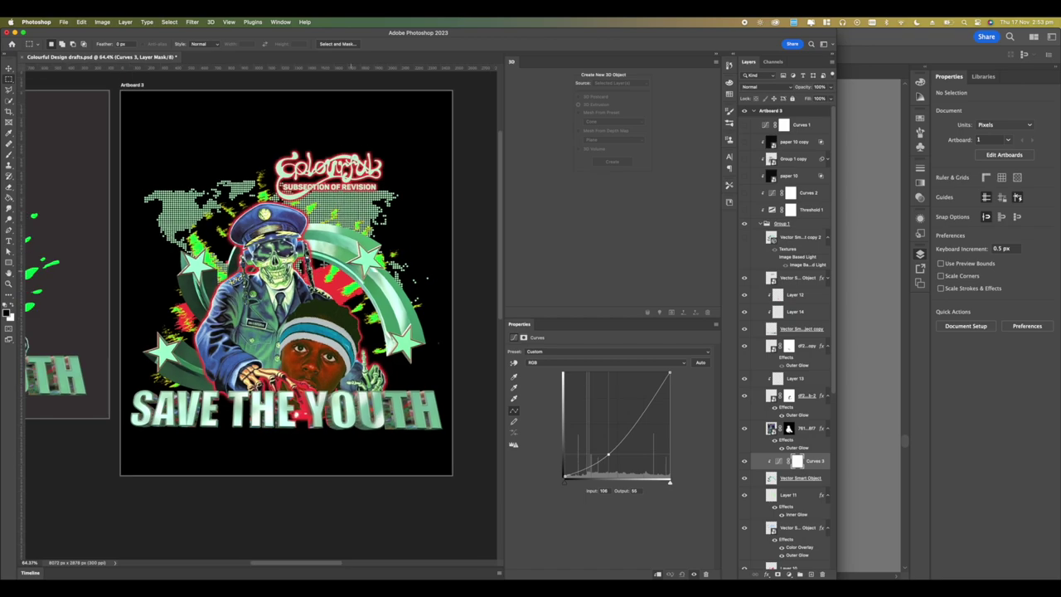
key(super+minus)
key(super+minus)
key(super+equal)
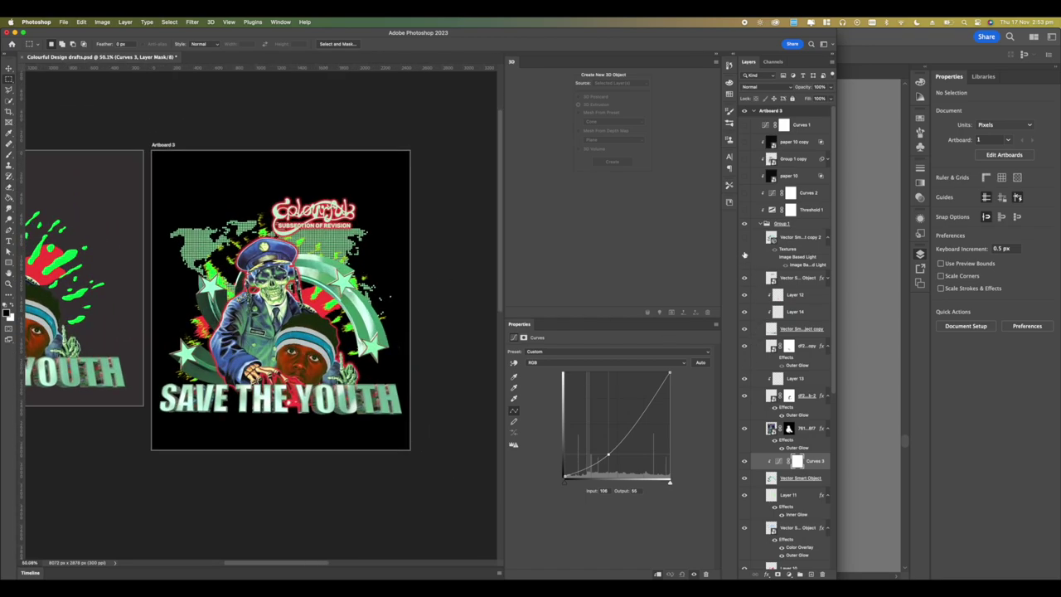
Step: Collapse Group 1 and compare the artboard with the group hidden and shown
click(761, 225)
click(746, 225)
click(745, 226)
click(745, 225)
click(745, 226)
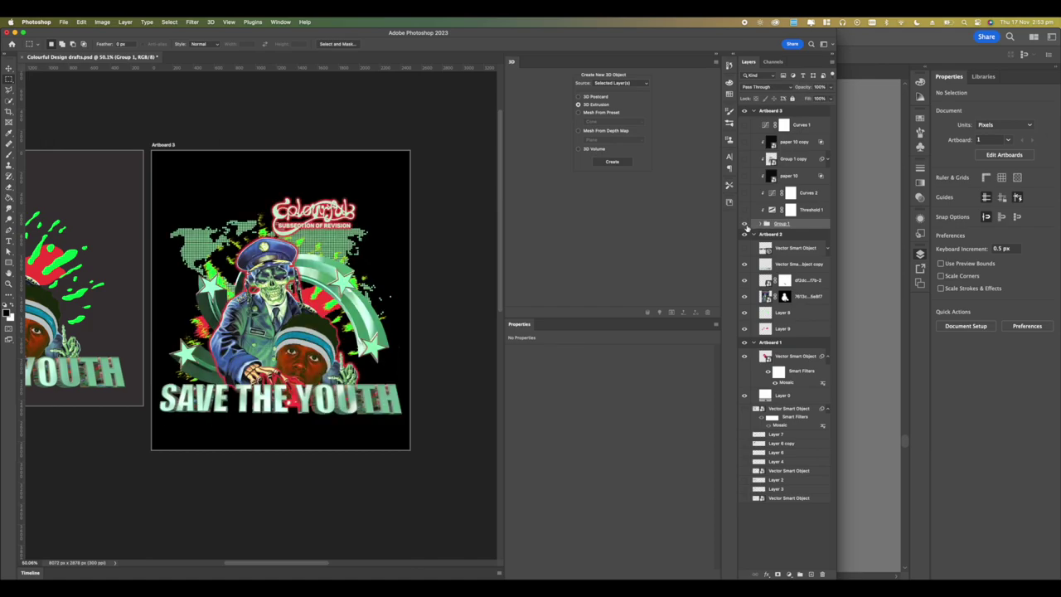
Step: Switch to the Essentials workspace and bring up the channels and the adjustment presets
click(286, 23)
mouse_move(283, 44)
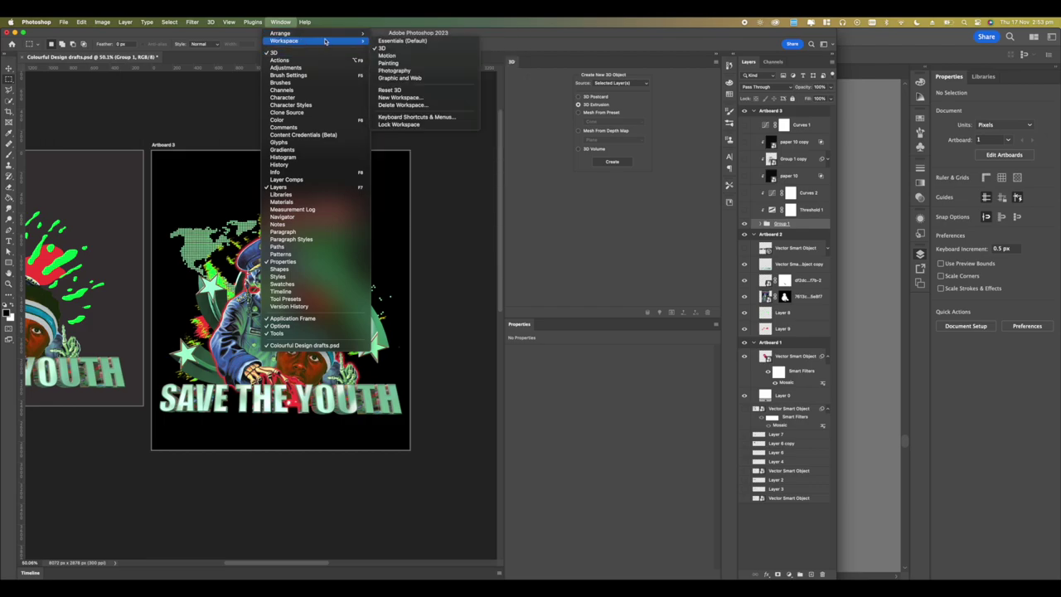
click(403, 40)
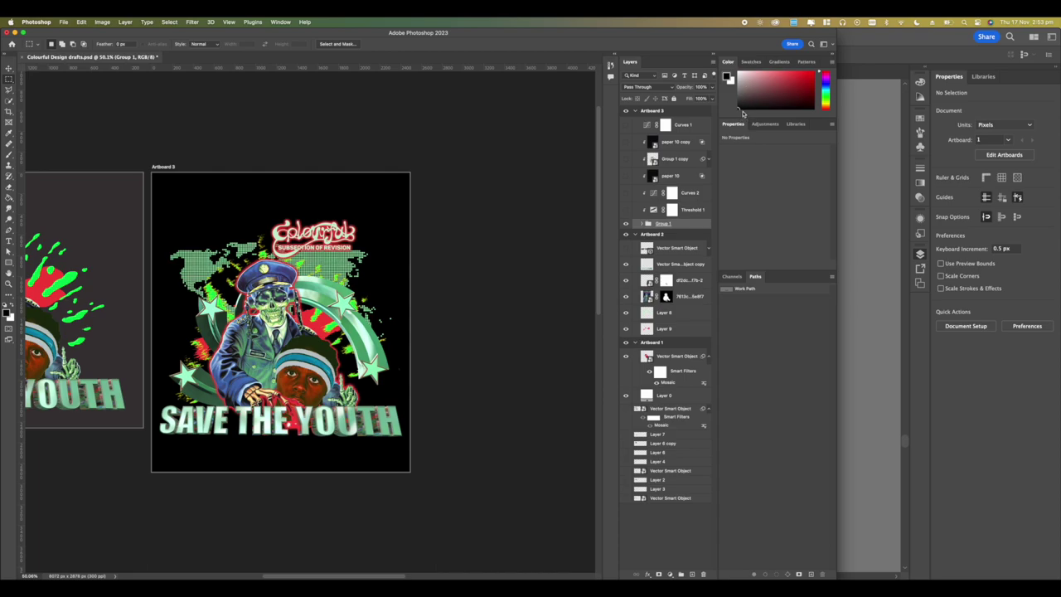
click(732, 276)
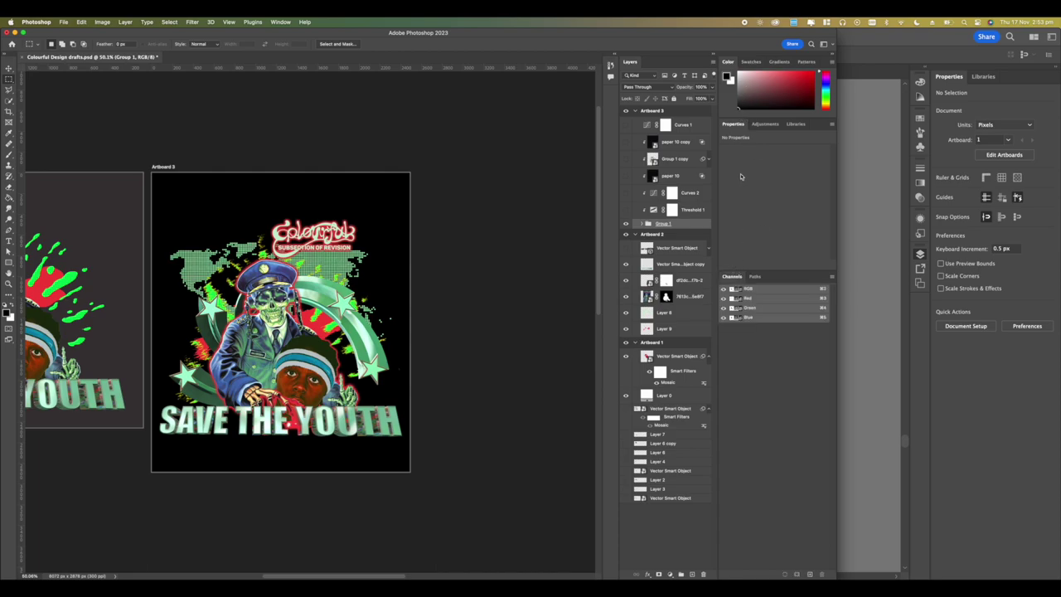
click(765, 124)
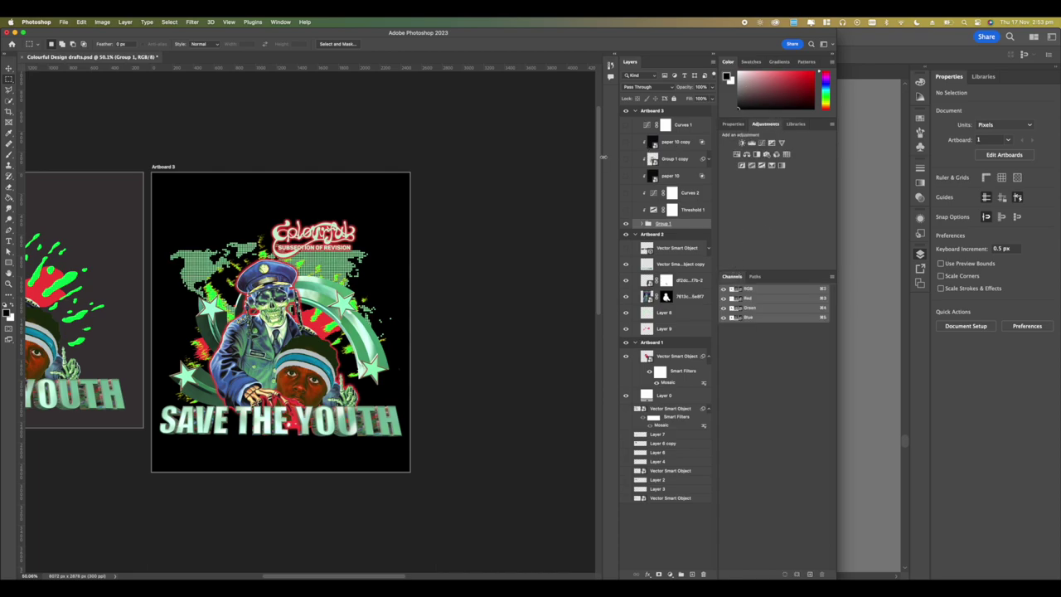
Step: Duplicate Group 1 above the paper 10 layer and convert the copy to a Smart Object
key(super+minus)
key(super+minus)
key(super+minus)
key(super+minus)
key(super+minus)
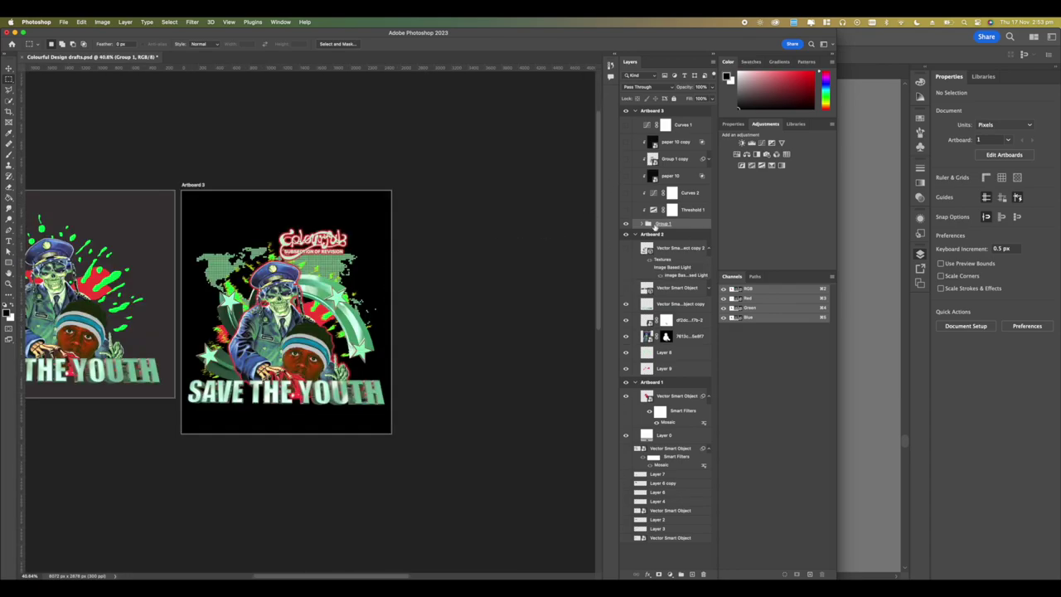
drag(656, 227, 657, 177)
right_click(661, 173)
click(689, 300)
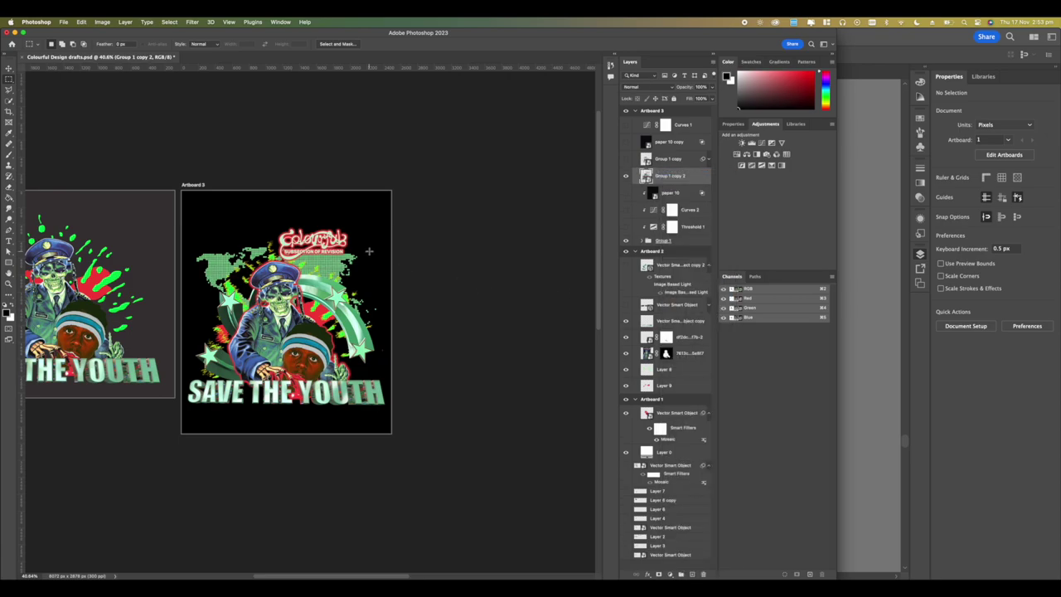
Step: Examine the Artboard 3 artwork up close and return to the Group 1 copy 2 layer
scroll(268, 327, up, 4)
mouse_move(349, 254)
mouse_down()
mouse_move(396, 252)
mouse_move(362, 265)
mouse_up()
scroll(331, 298, up, 2)
scroll(332, 299, right, 2)
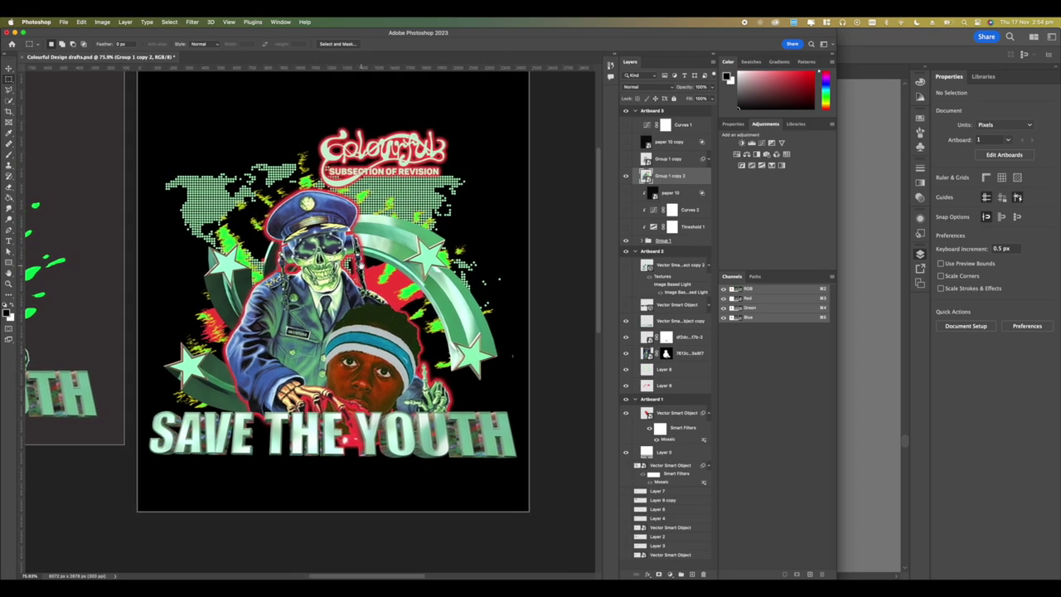
scroll(584, 282, up, 2)
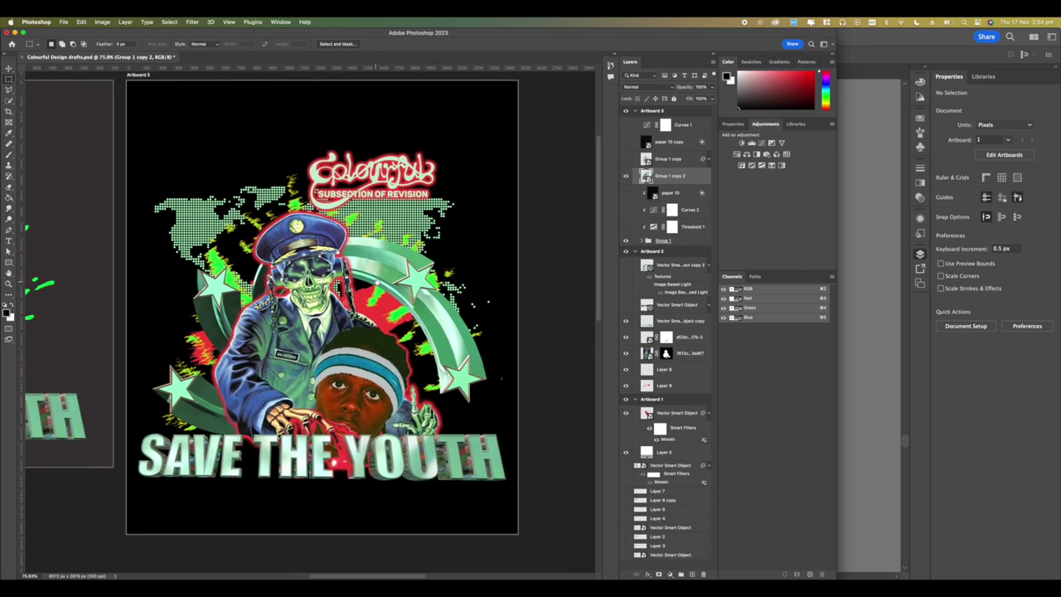
click(673, 264)
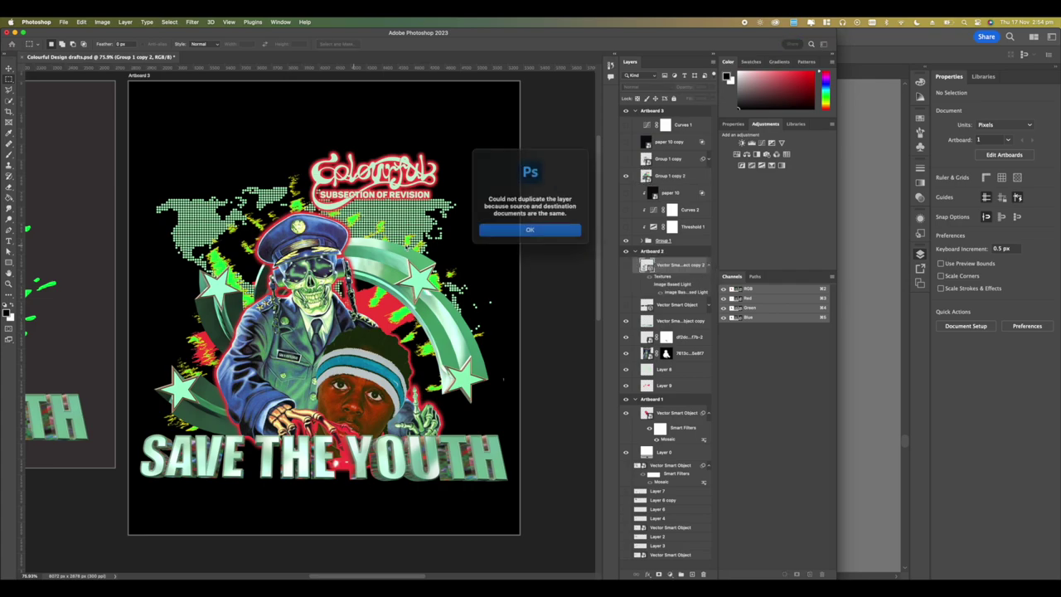
click(519, 228)
click(647, 176)
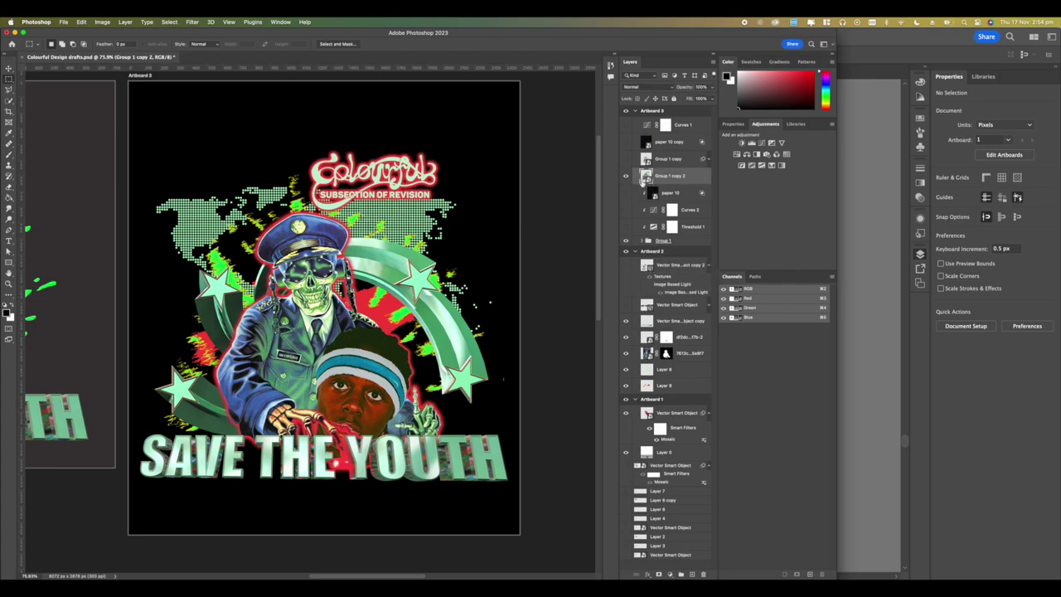
Step: Apply the Conté Crayon filter with a lower Foreground Level to Group 1 copy 2 and set its blend mode to Multiply
click(194, 22)
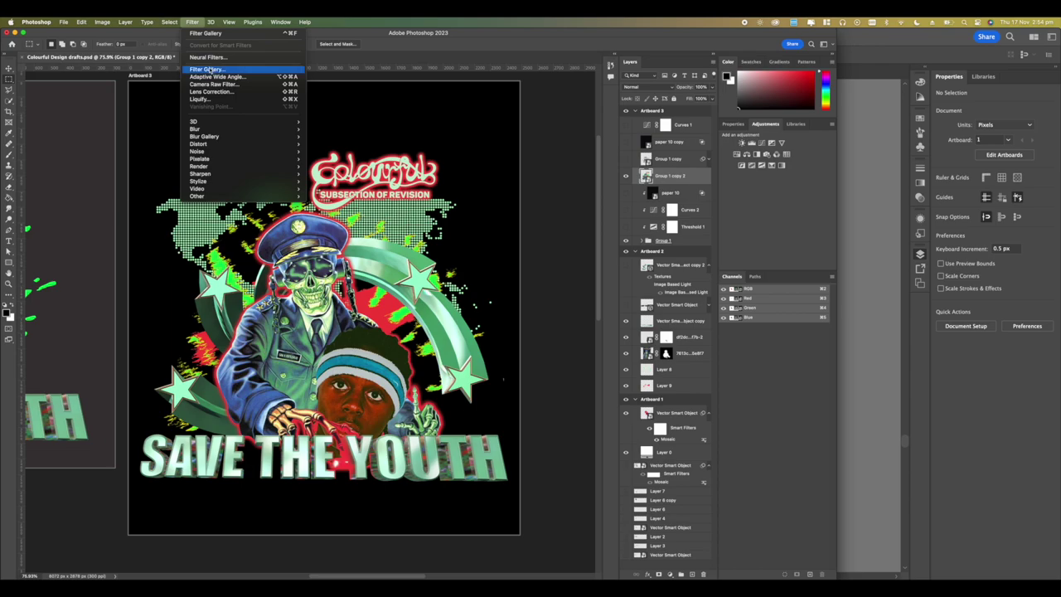
click(209, 69)
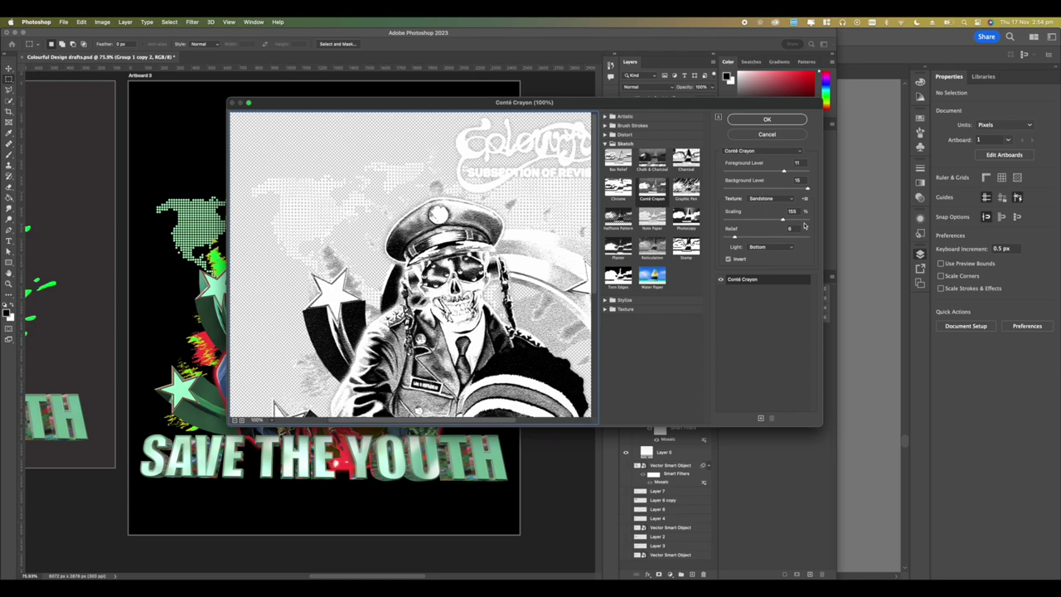
click(770, 173)
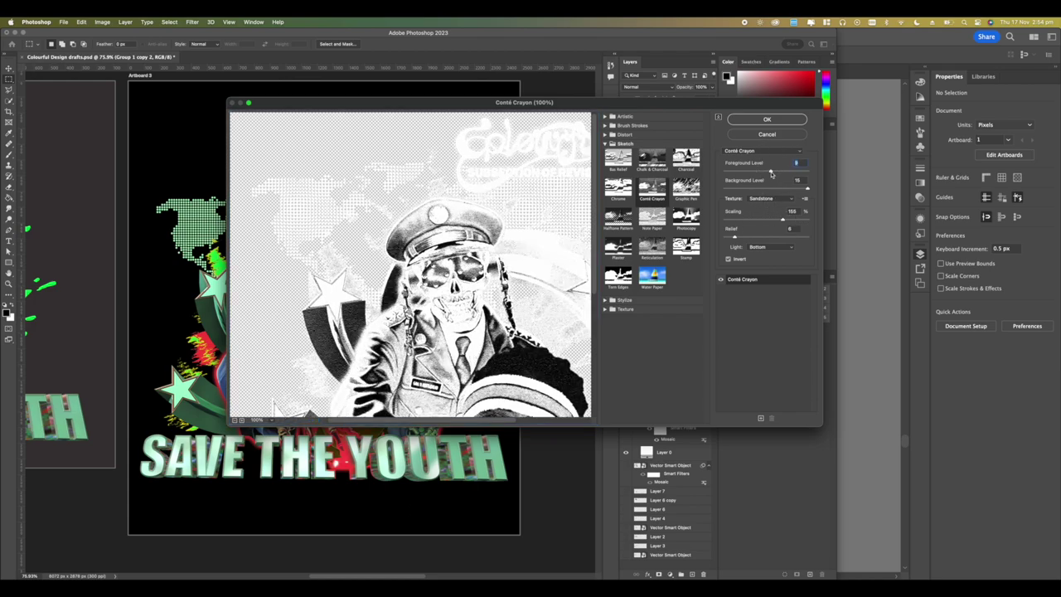
drag(771, 172, 784, 172)
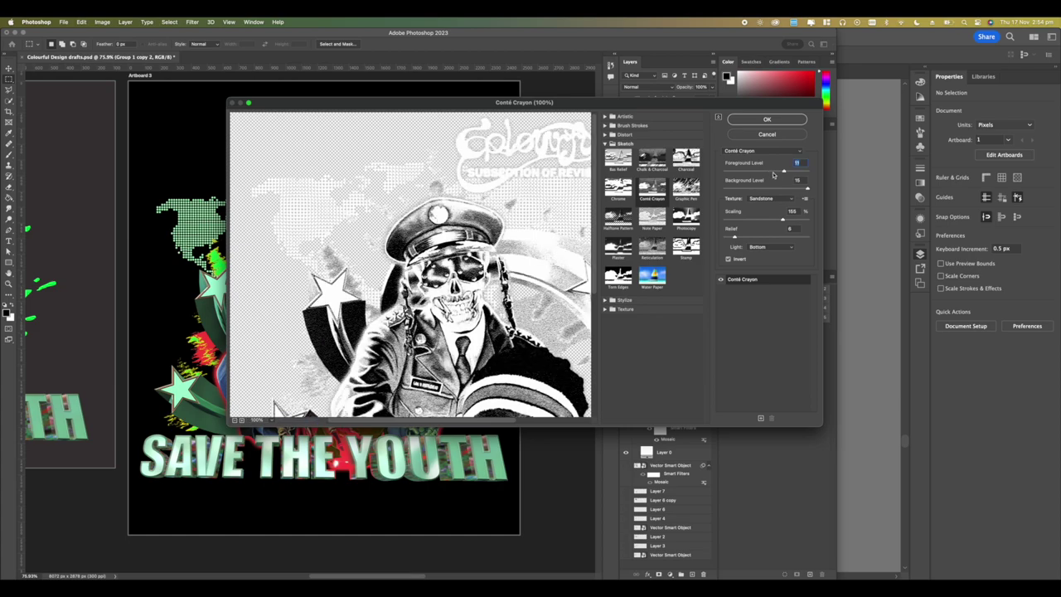
click(772, 173)
click(767, 118)
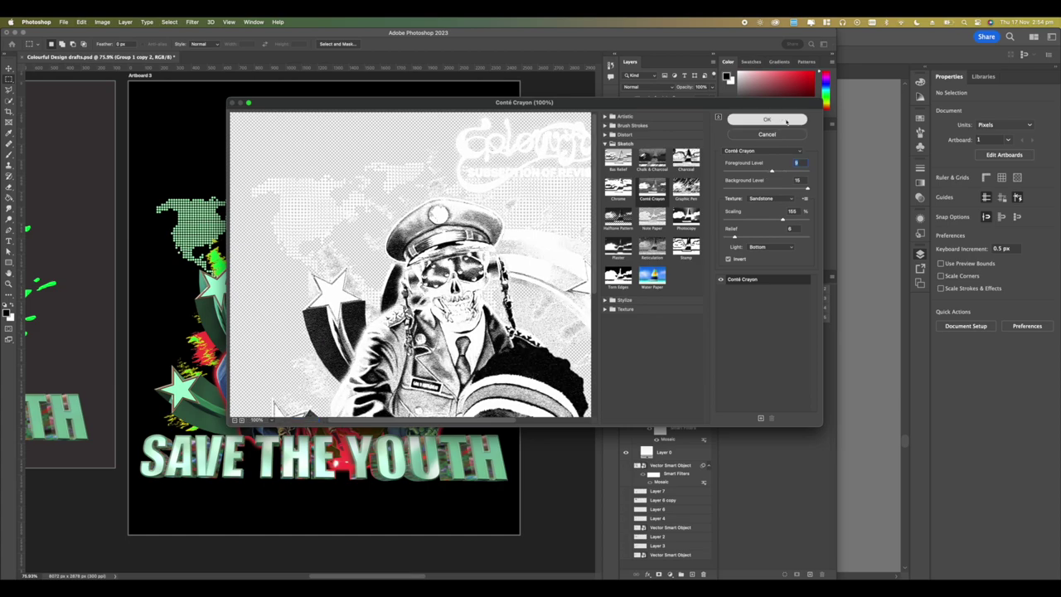
click(639, 86)
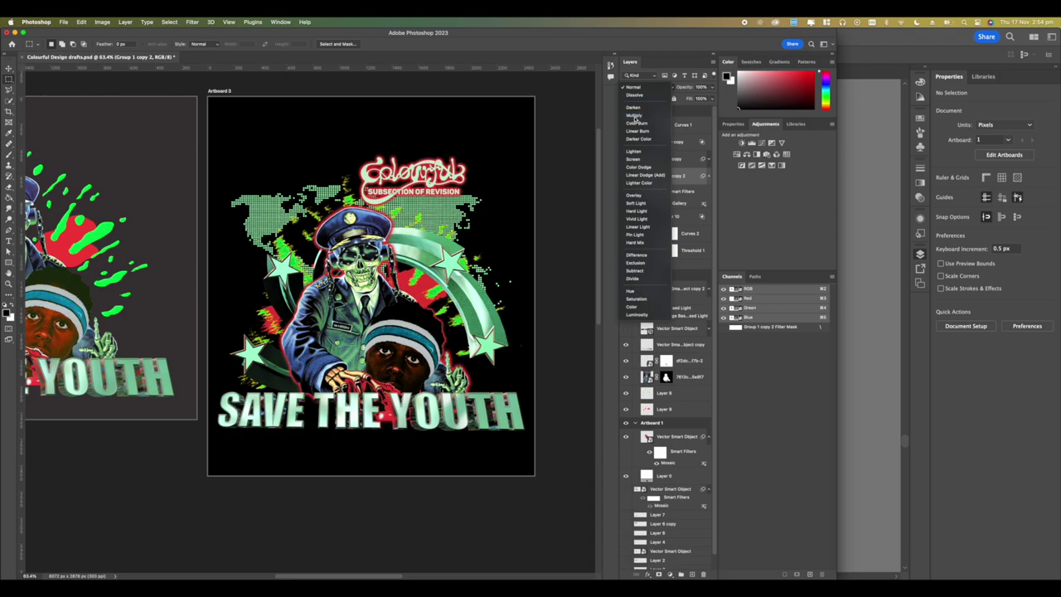
click(635, 115)
Step: Delete the hidden Group 1 copy layer from Artboard 3
click(663, 144)
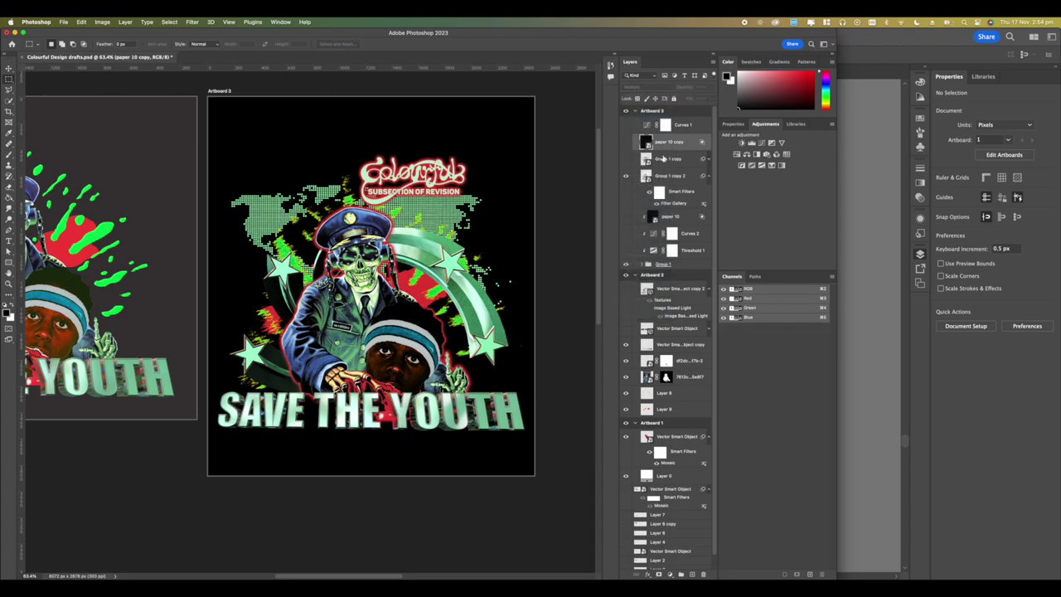
click(681, 127)
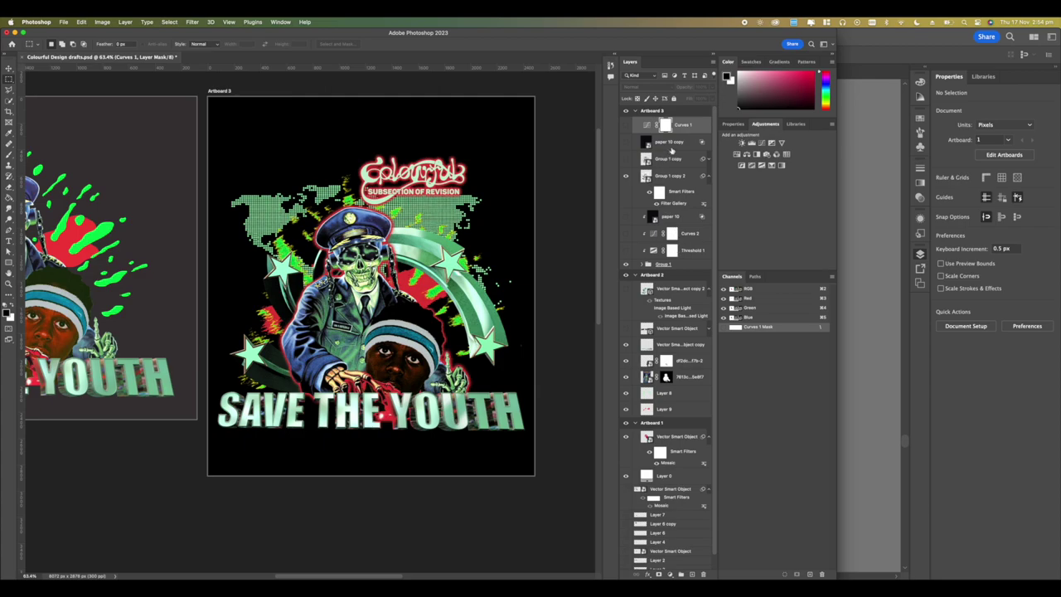
click(670, 147)
click(668, 170)
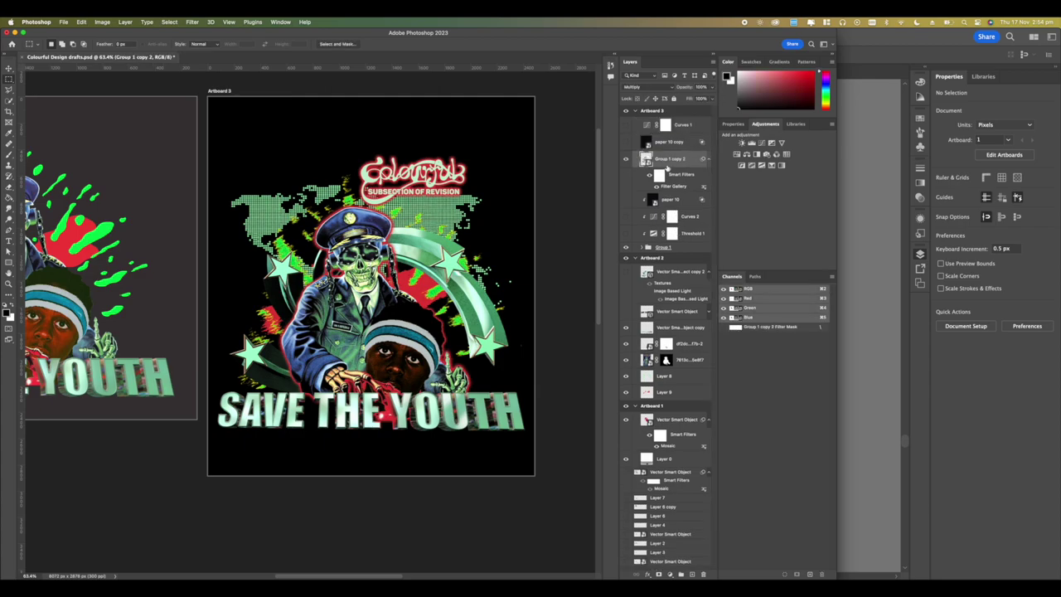
Step: Show the paper 10, Curves 2, Threshold 1, paper 10 copy and Curves 1 layers on Artboard 3
drag(628, 201, 628, 222)
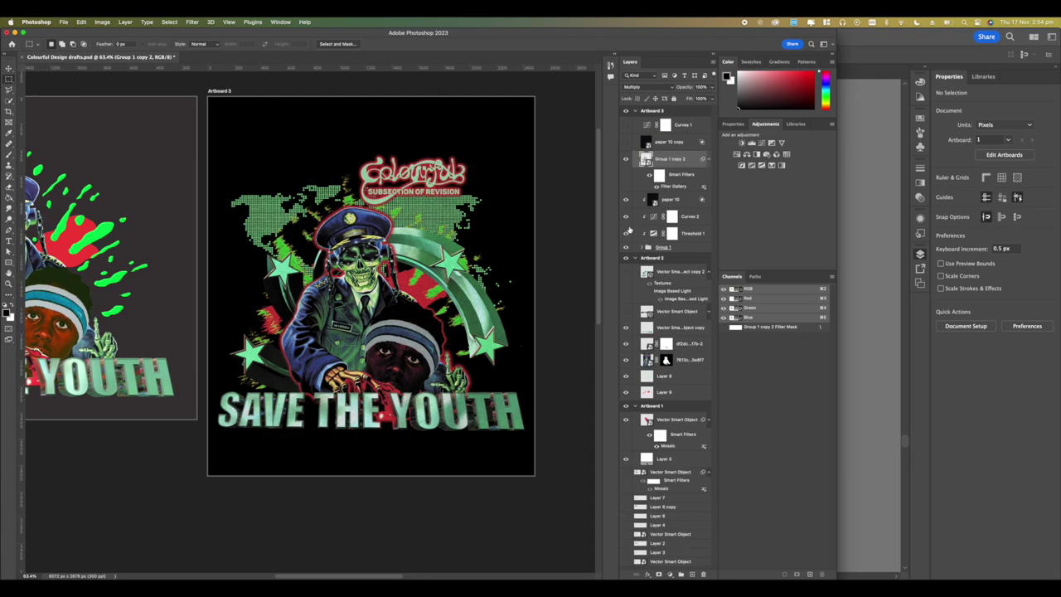
click(626, 141)
key(super+plus)
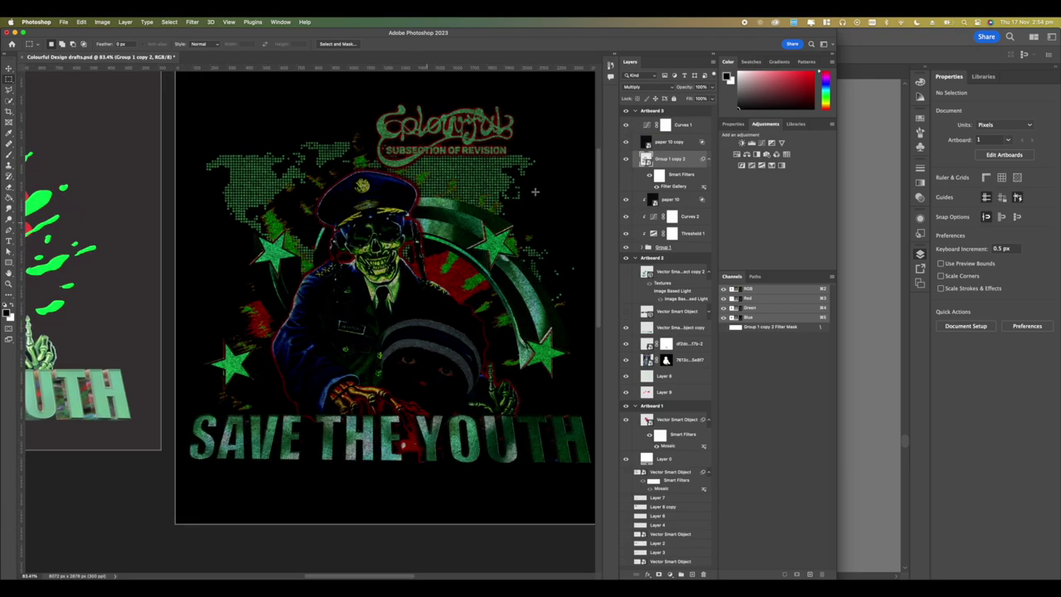
Step: Clip Curves 1, paper 10 copy and Group 1 copy 2 together to the artwork below them
shift+click(685, 131)
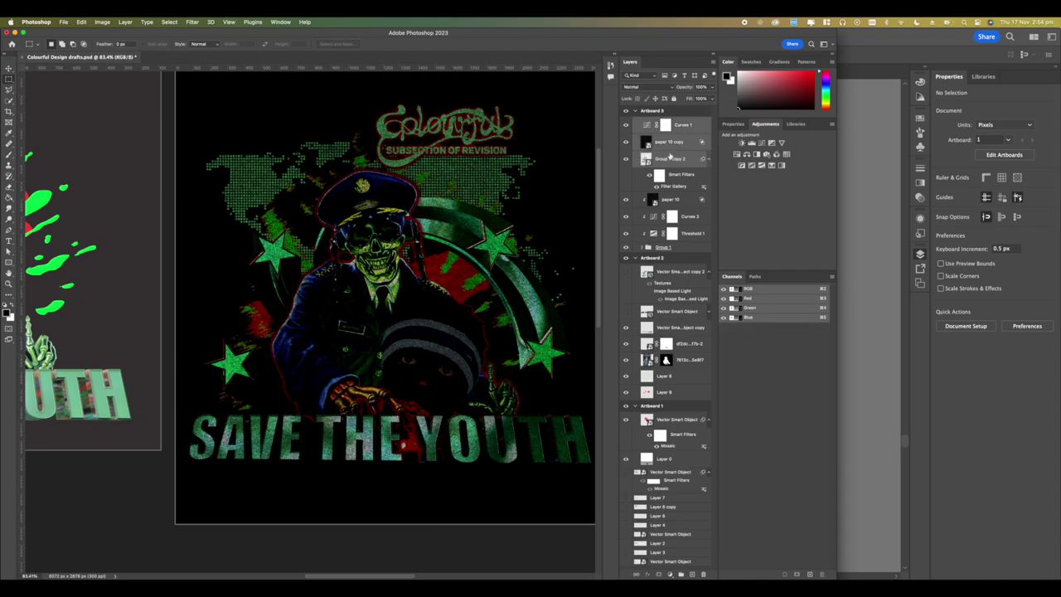
right_click(669, 157)
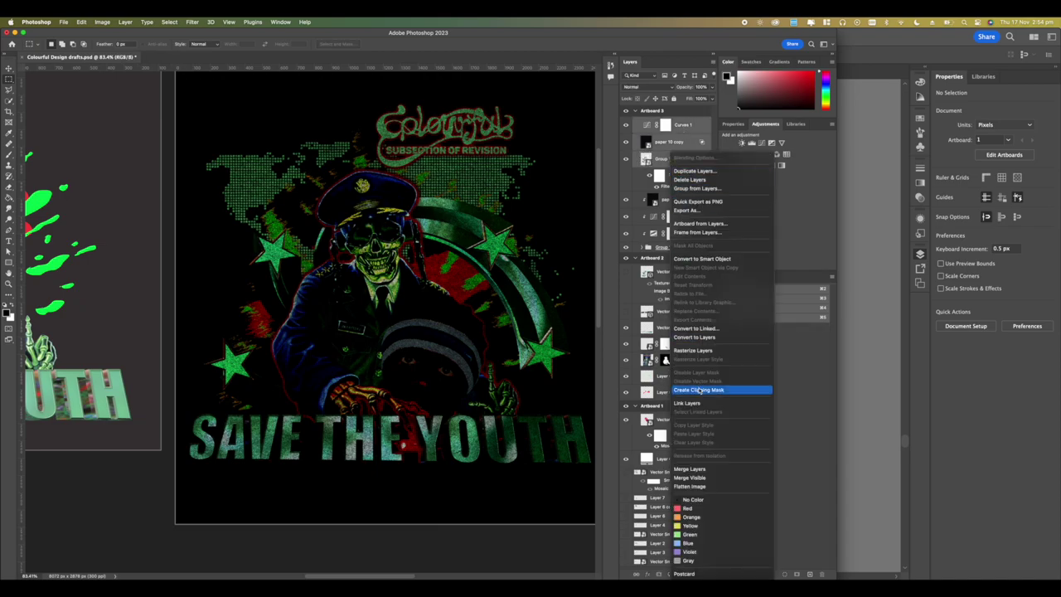
click(698, 390)
Step: Examine the clipped texture effect on Artboard 3 at several zoom levels with the paper 10 copy layer selected
key(super+minus)
key(super+minus)
key(super+minus)
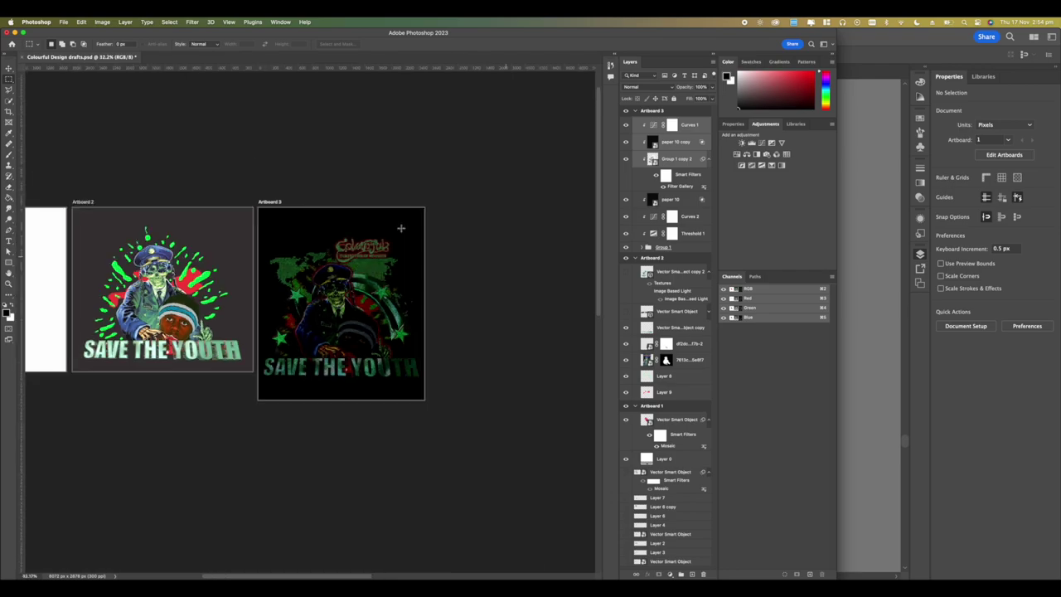
key(super+plus)
click(650, 147)
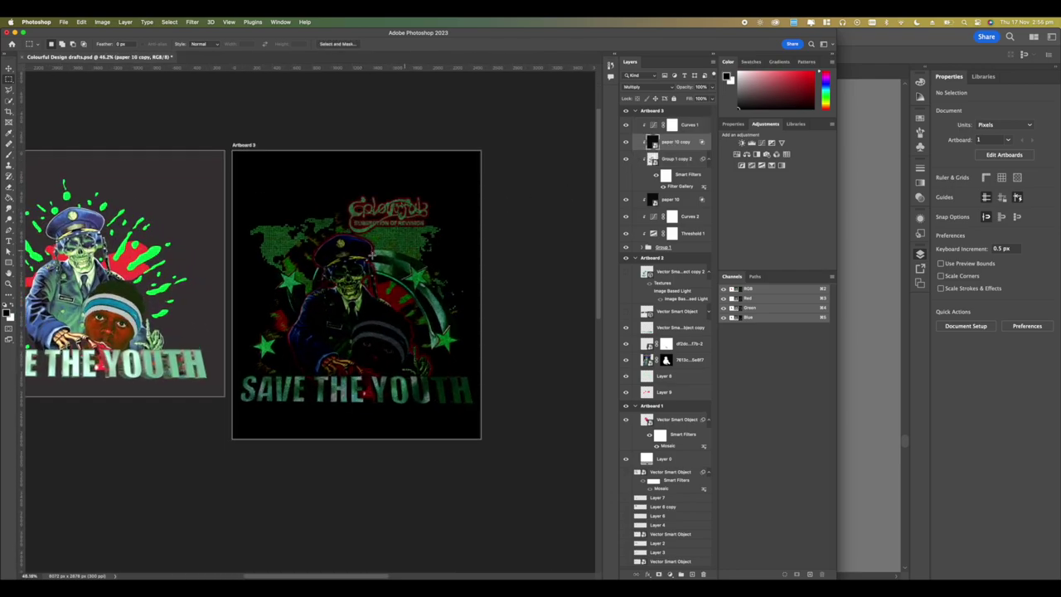
key(super+plus)
key(super+plus)
key(super+minus)
key(super+minus)
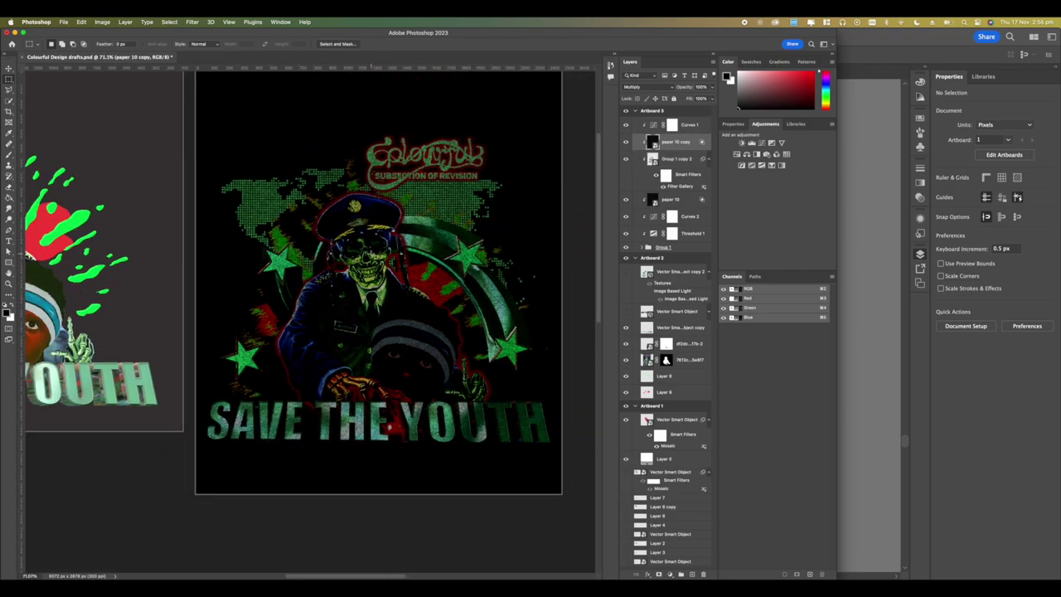
scroll(372, 253, up, 1)
key(super+minus)
key(super+minus)
key(super+plus)
key(super+plus)
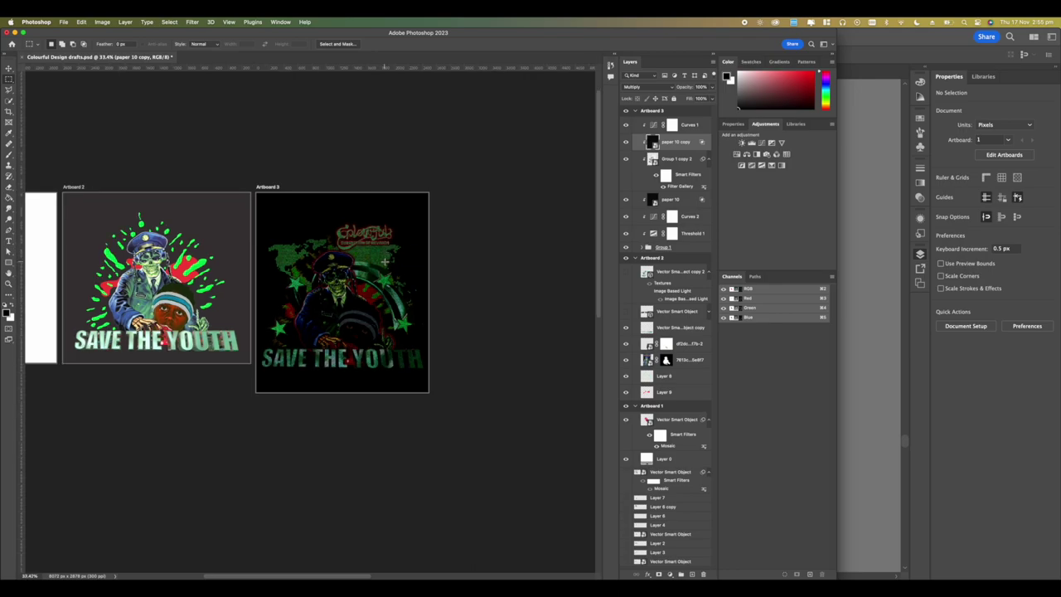
key(super+minus)
drag(407, 255, 397, 264)
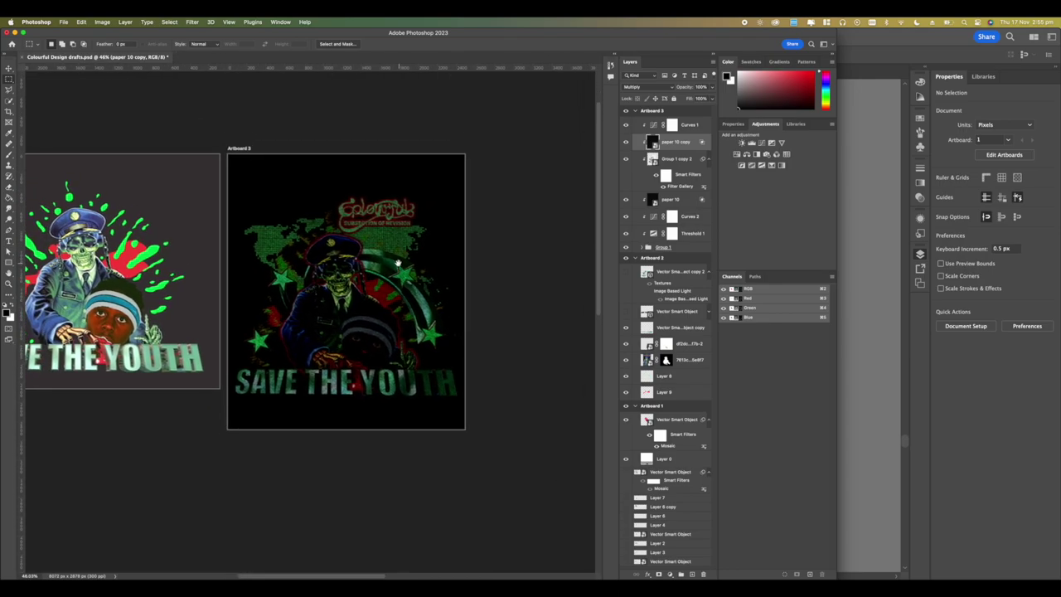
key(super+plus)
key(super+plus)
scroll(418, 256, down, 2)
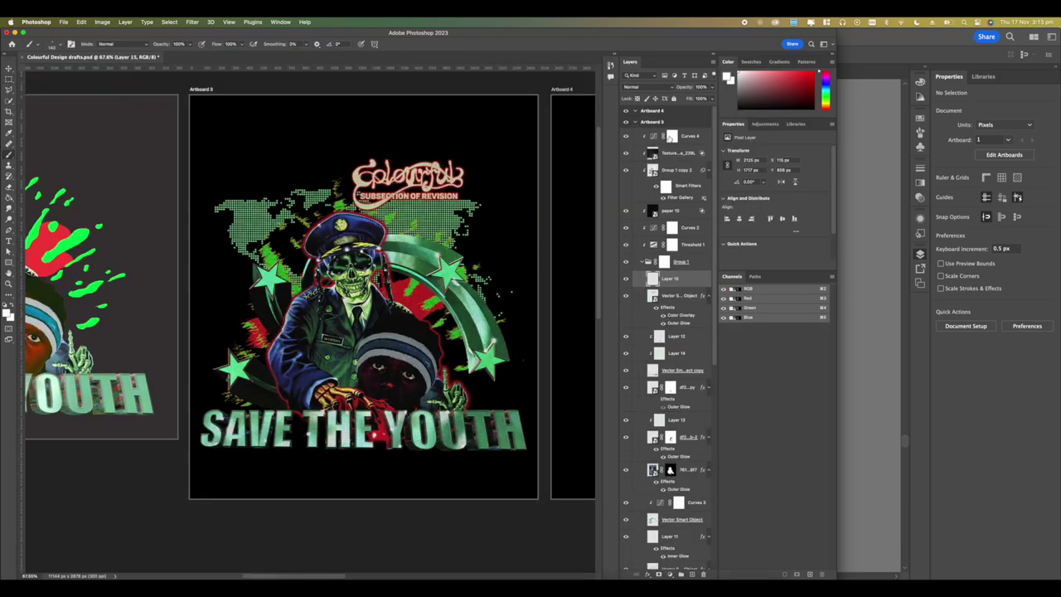
Step: Group the Artboard 3 layers from Curves 4 down to Group 1 and check the artwork with the new group hidden and shown
click(671, 136)
click(643, 262)
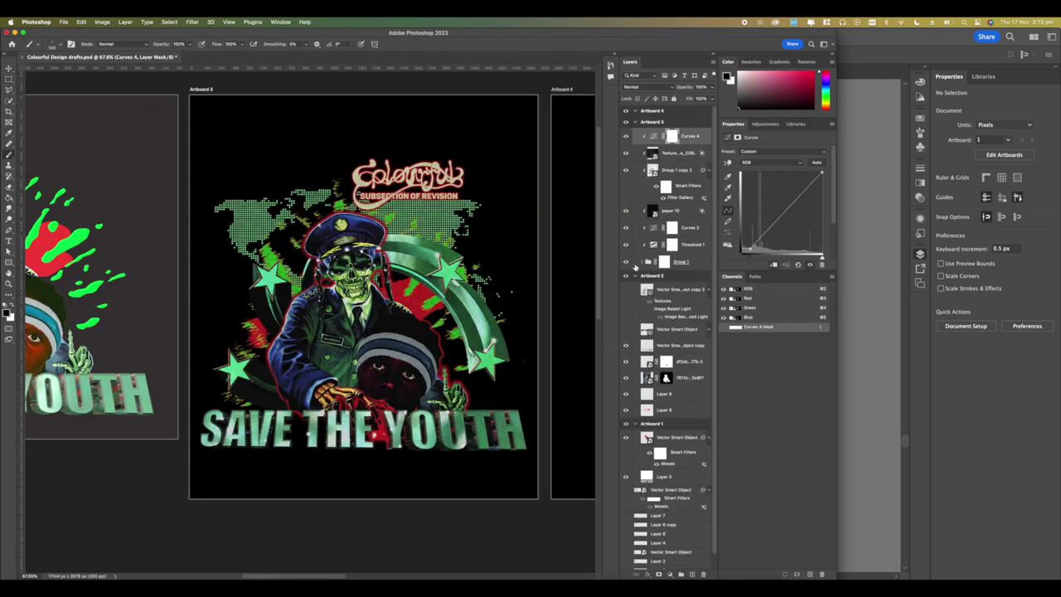
click(626, 262)
click(626, 262)
shift+click(675, 265)
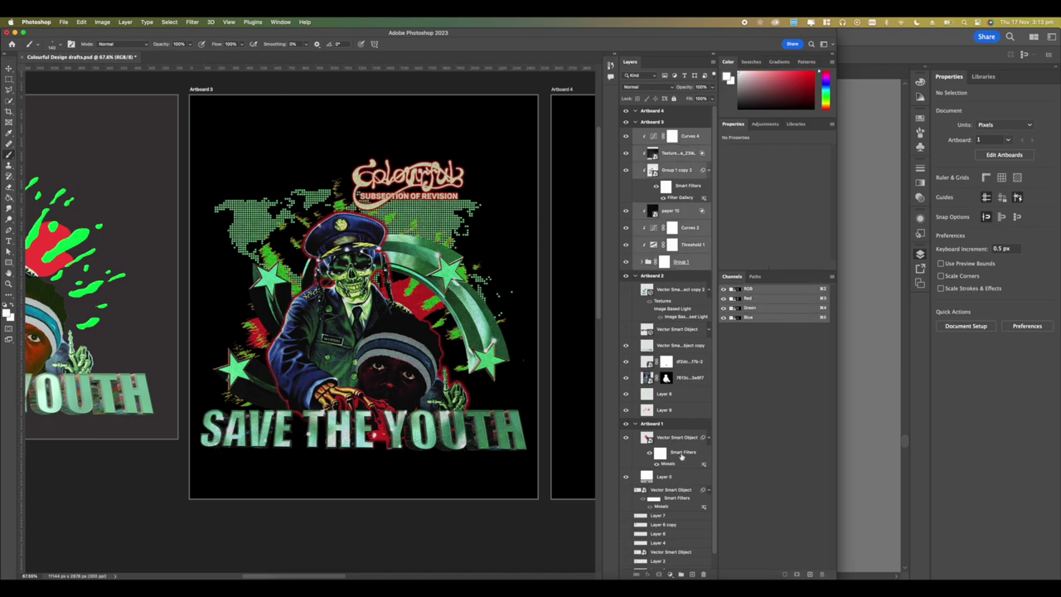
click(682, 574)
click(627, 132)
click(626, 132)
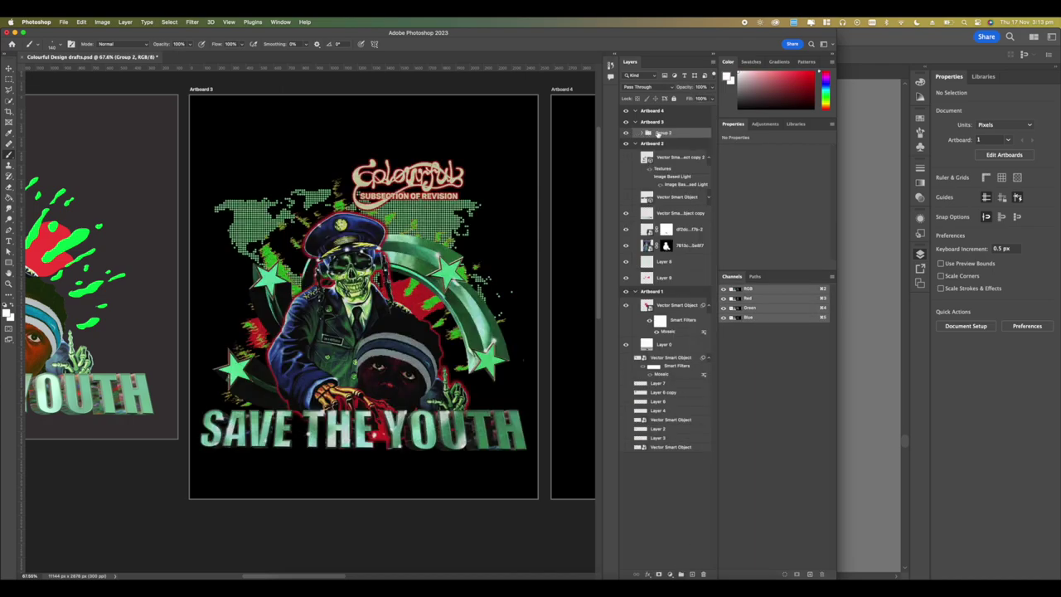
Step: Duplicate Group 2 on Artboard 3 and convert the copy to a Smart Object
right_click(658, 133)
click(651, 135)
double_click(659, 134)
right_click(670, 134)
click(668, 135)
drag(668, 133, 669, 131)
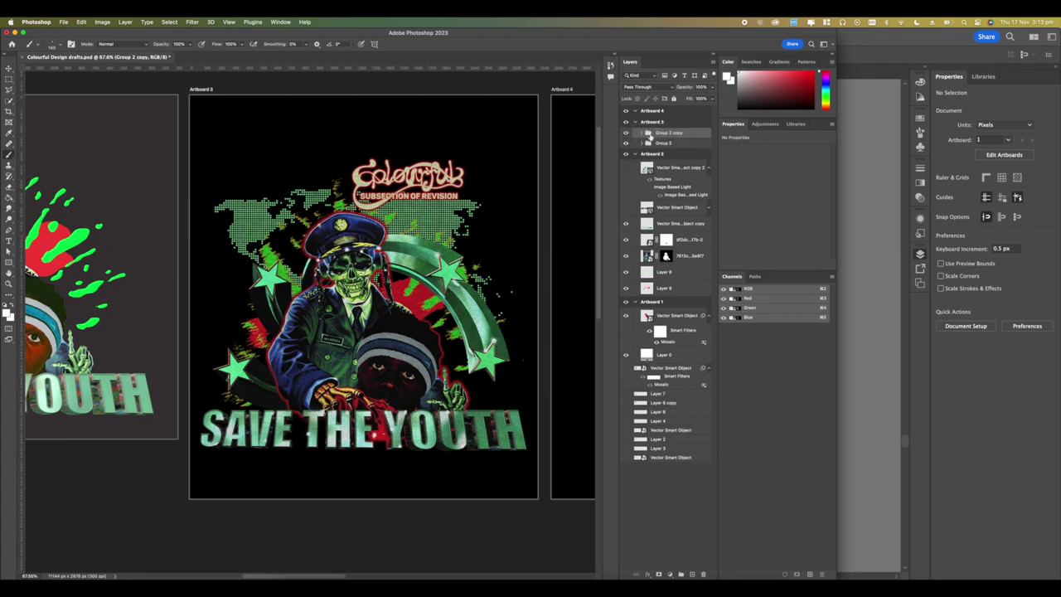
right_click(666, 134)
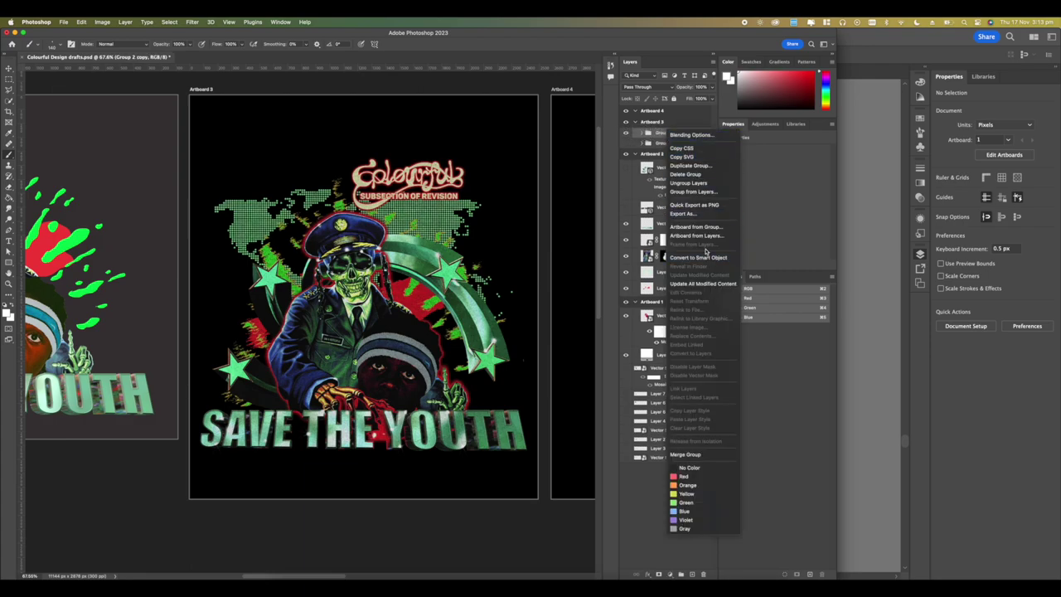
key(Escape)
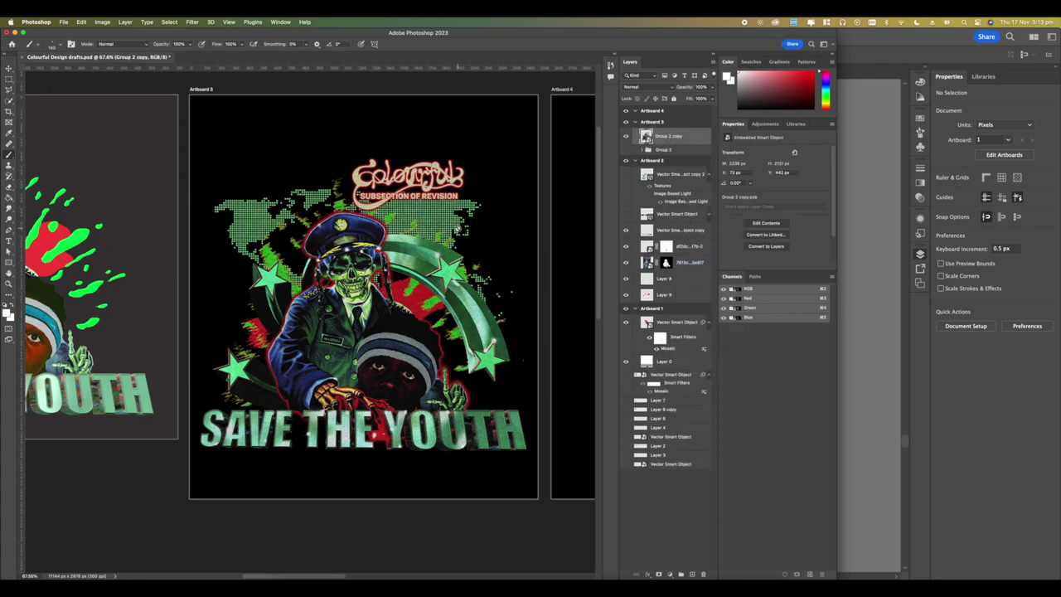
Step: Open the Camera Raw filter on the Group 2 copy Smart Object and set Sharpening to 33
click(191, 23)
click(211, 84)
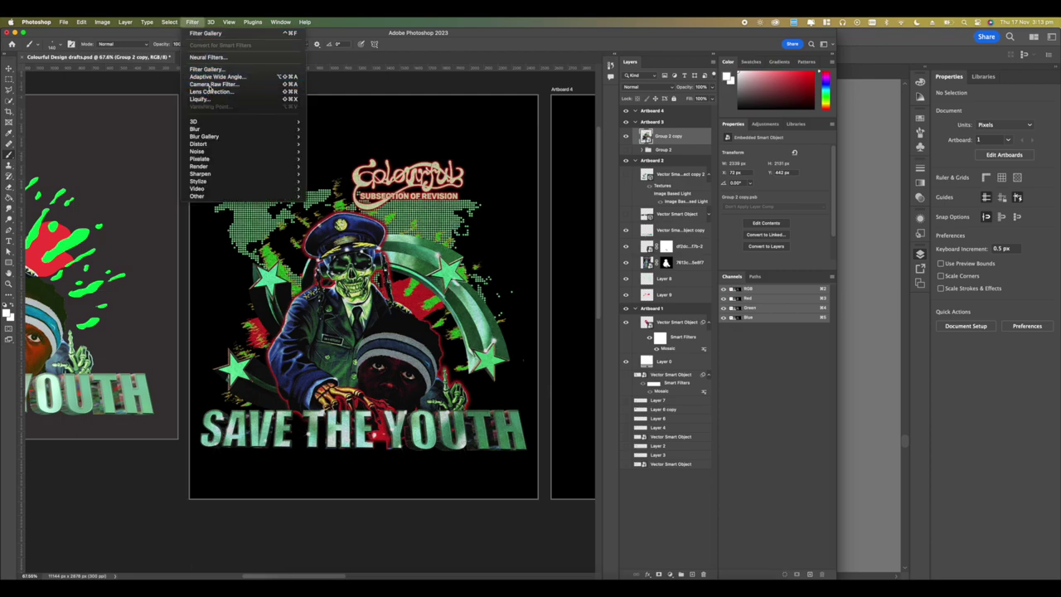
key(super+shift+a)
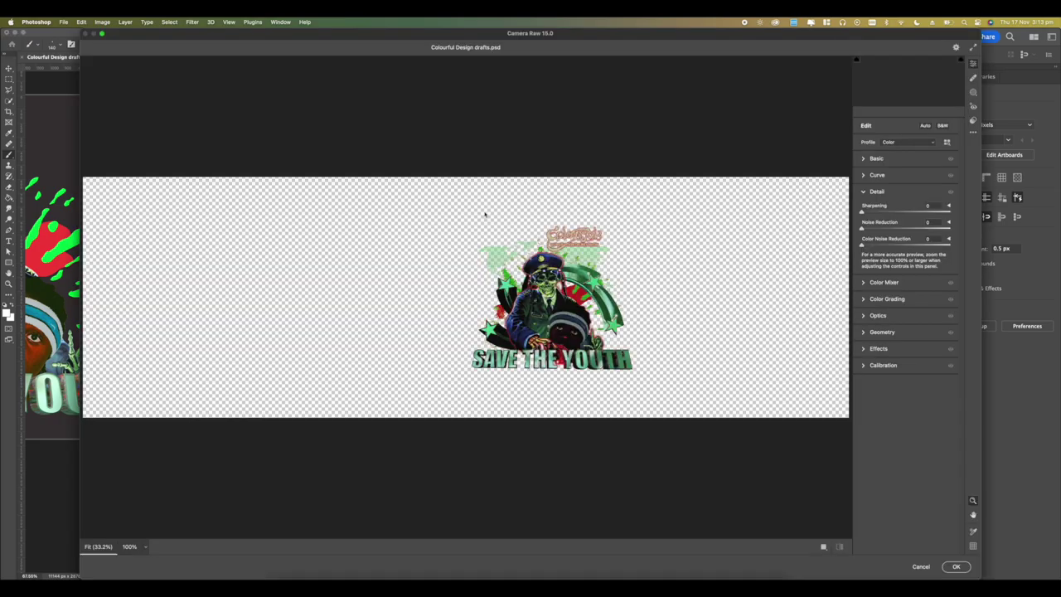
scroll(572, 296, up, 8)
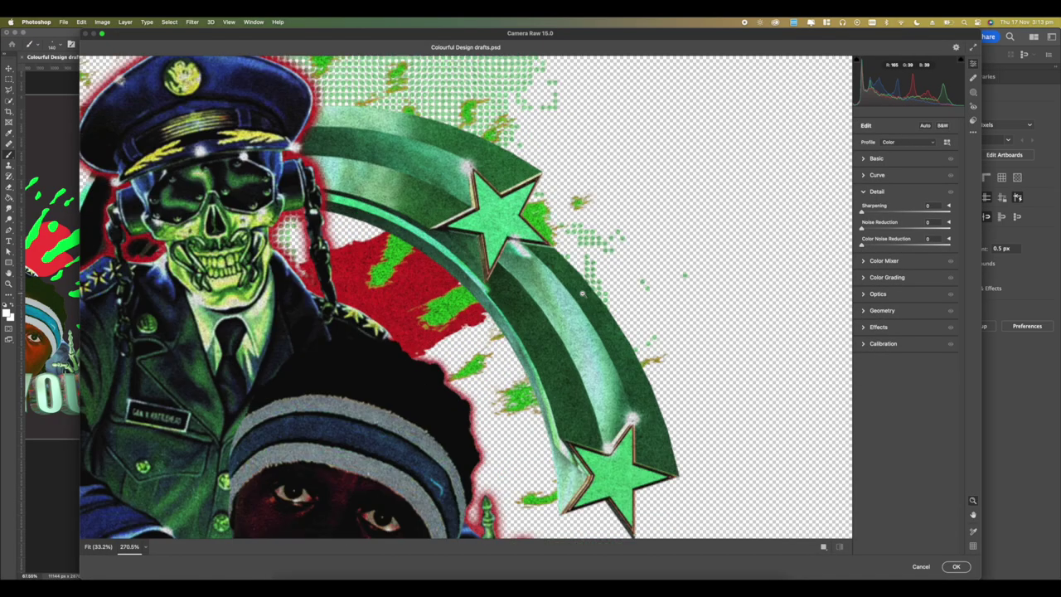
scroll(560, 292, down, 5)
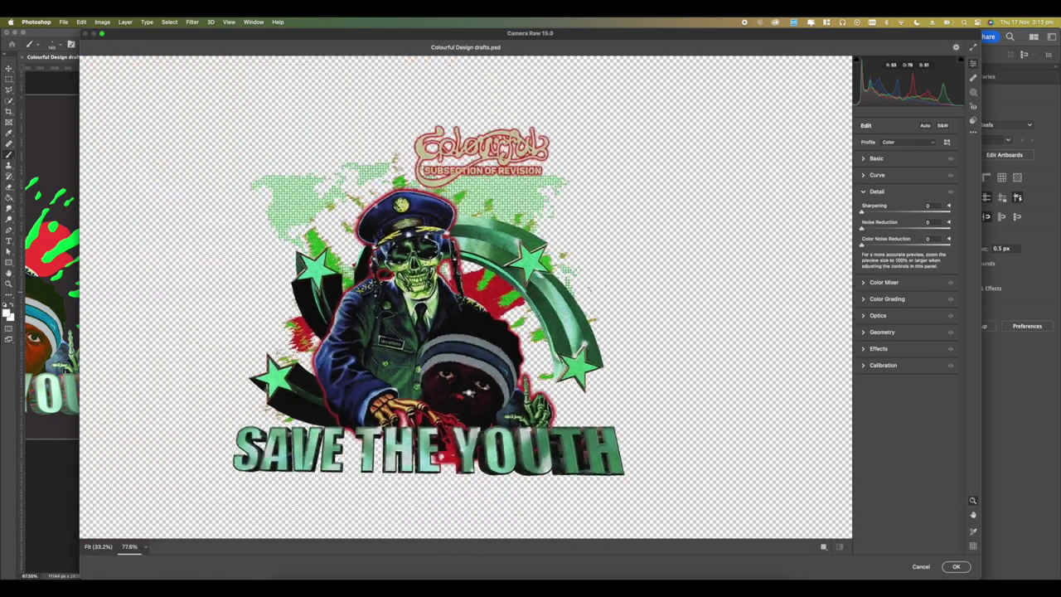
scroll(485, 383, up, 1)
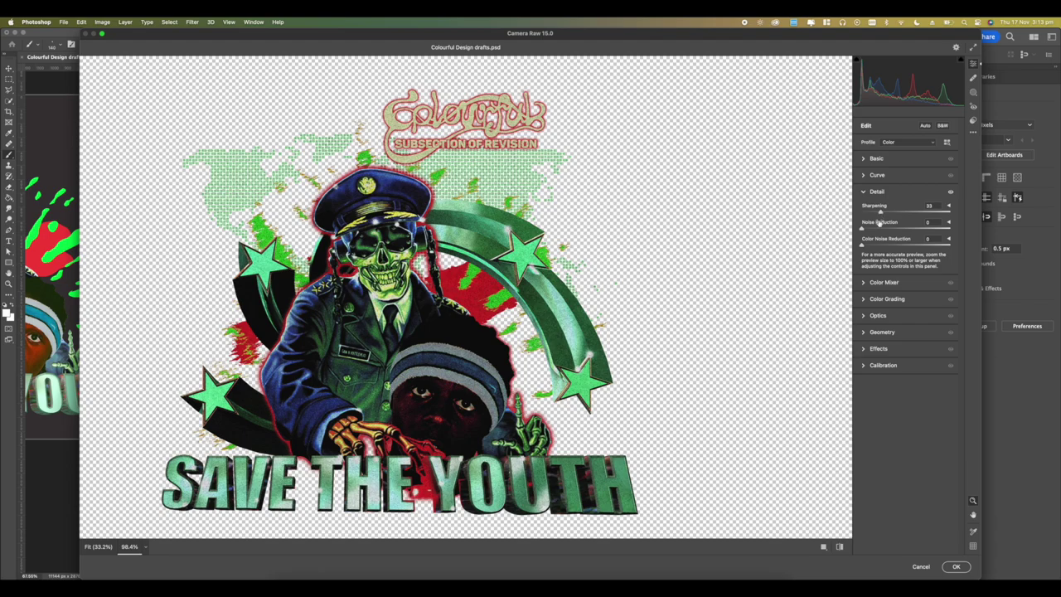
Step: Adjust the Noise Reduction and Color Noise Reduction of the artwork and collapse the Detail and Basic settings
drag(881, 230, 945, 230)
drag(900, 247, 896, 245)
click(863, 160)
click(864, 159)
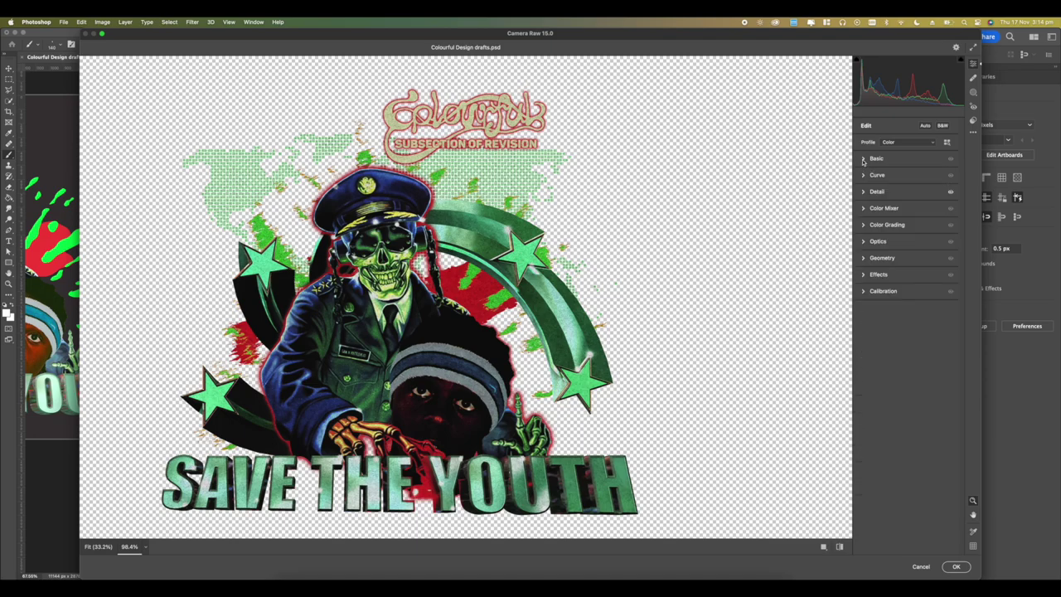
click(867, 213)
click(866, 212)
click(866, 216)
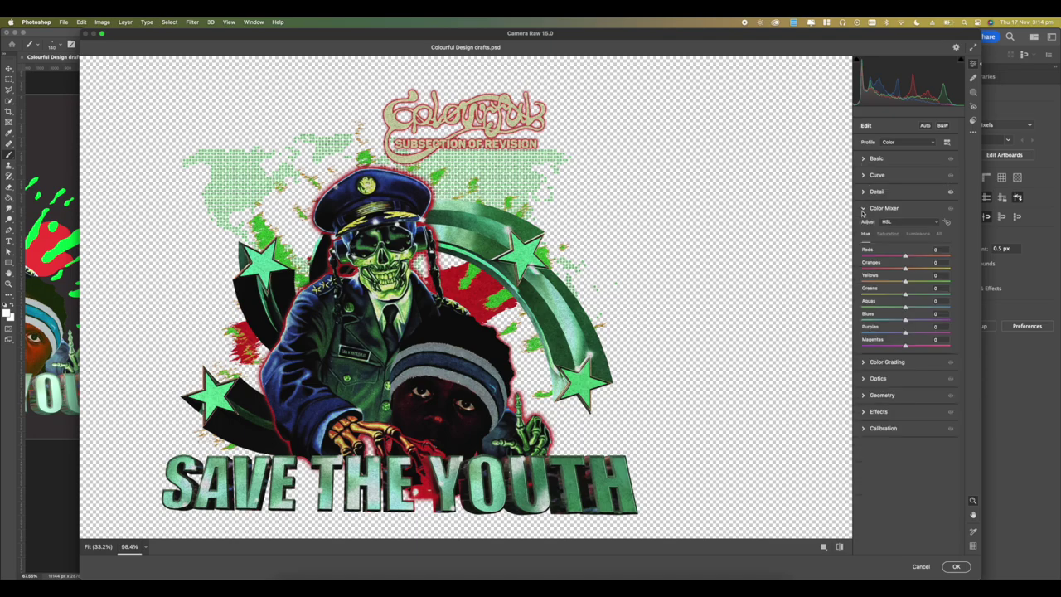
click(865, 217)
click(865, 223)
click(866, 224)
click(864, 242)
click(864, 243)
click(864, 243)
click(864, 243)
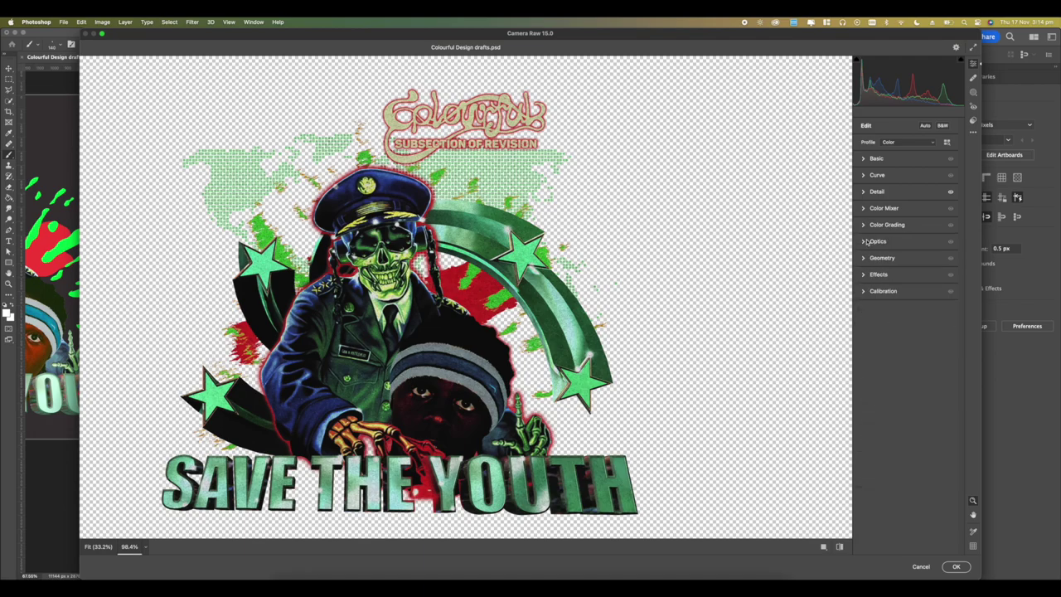
Step: Set the artwork's Sharpening to 27, Noise Reduction to 68 and Color Noise Reduction to 100 in the Detail settings
click(865, 192)
drag(892, 246, 931, 246)
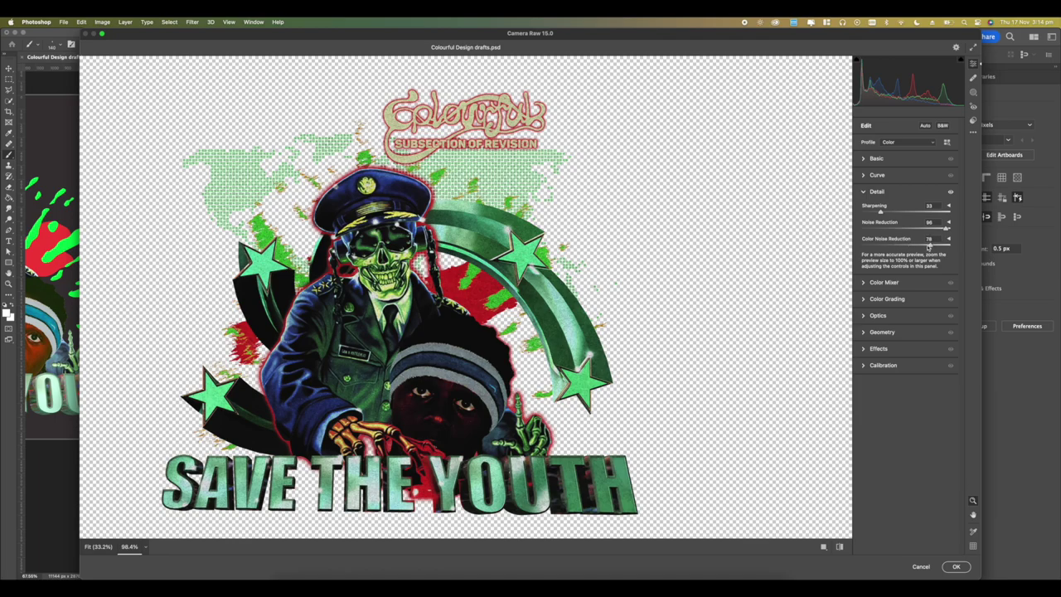
drag(929, 246, 959, 249)
drag(881, 213, 799, 213)
drag(872, 229, 922, 229)
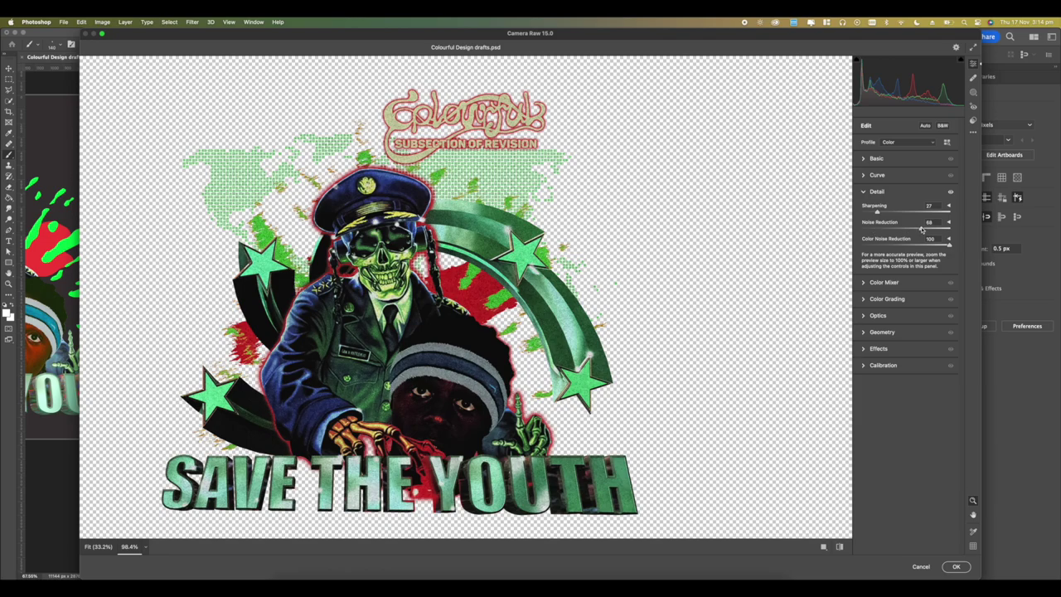
Step: Lower the artwork's Texture to -100 and set Clarity to +19 in the Basic settings
click(864, 176)
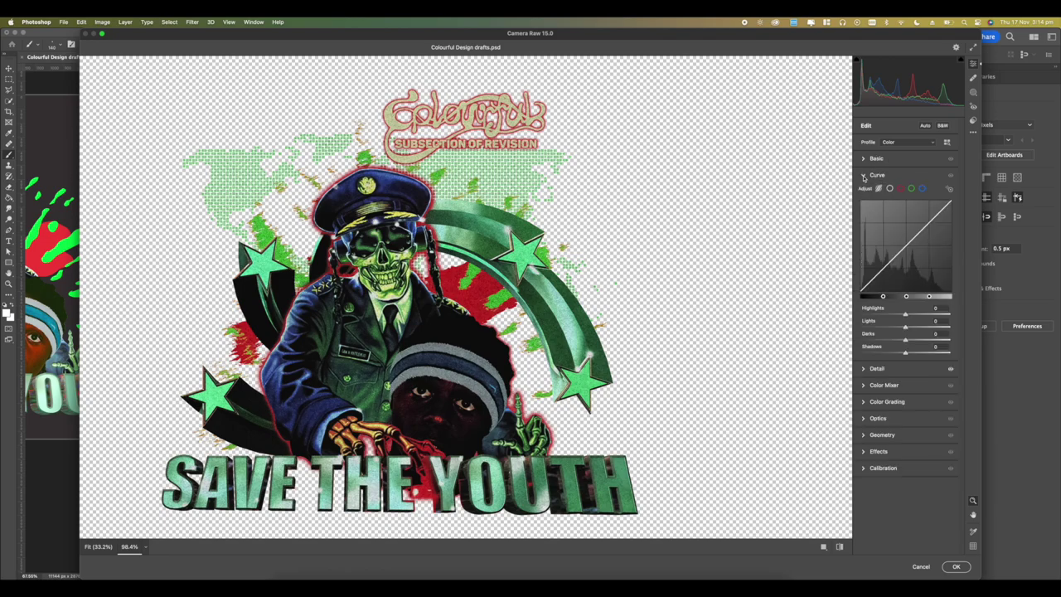
click(863, 175)
click(864, 159)
drag(905, 311, 849, 314)
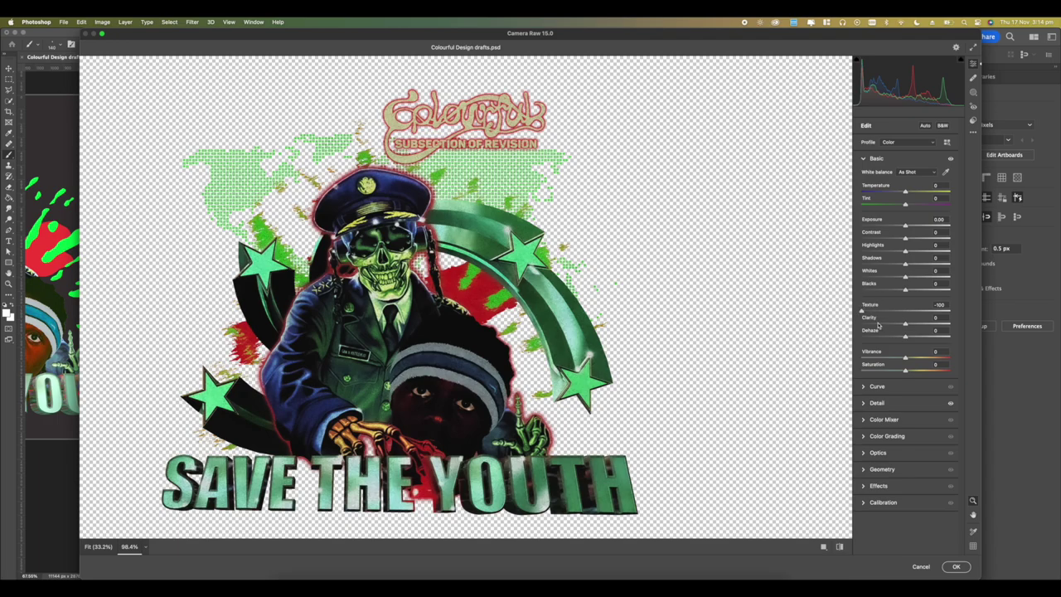
click(878, 325)
drag(878, 324, 930, 327)
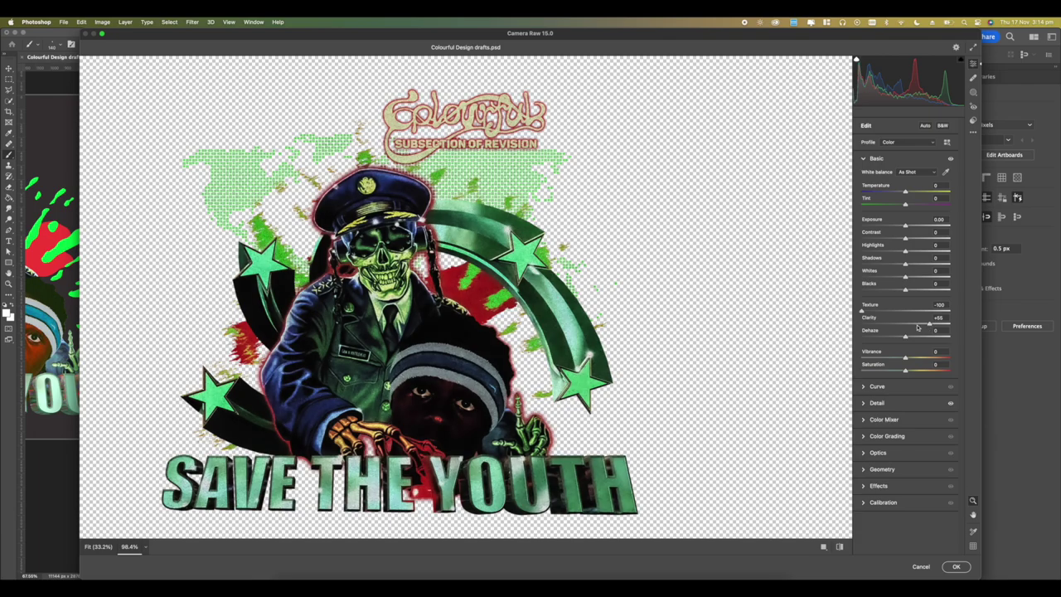
click(915, 324)
Step: Set Dehaze to +15 and apply the Camera Raw filter to the Group 2 copy
click(878, 336)
mouse_move(920, 336)
mouse_down()
mouse_move(949, 336)
mouse_move(903, 337)
mouse_move(924, 337)
mouse_move(914, 340)
mouse_up()
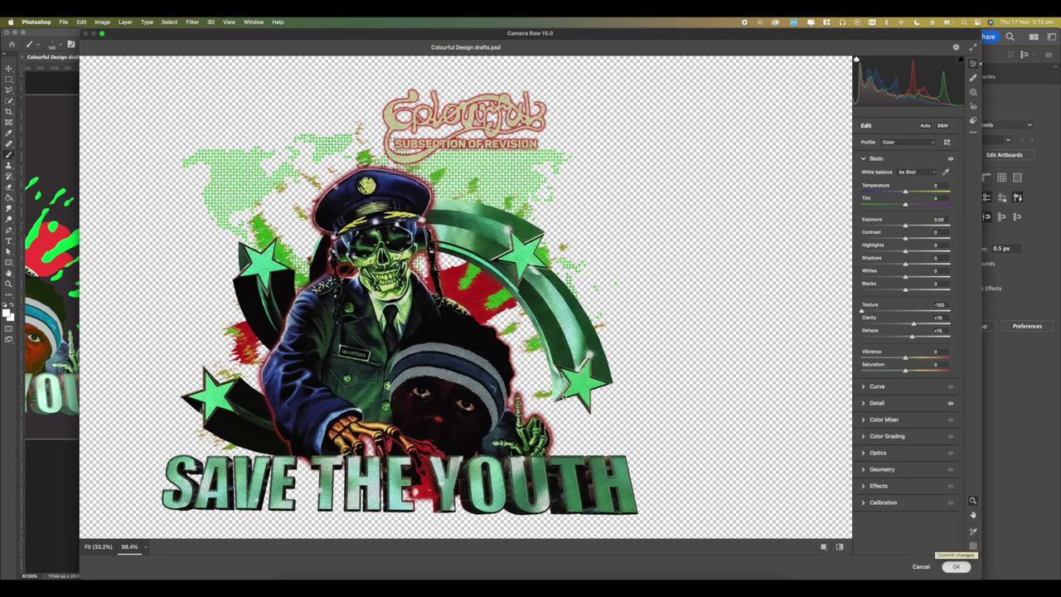
click(956, 566)
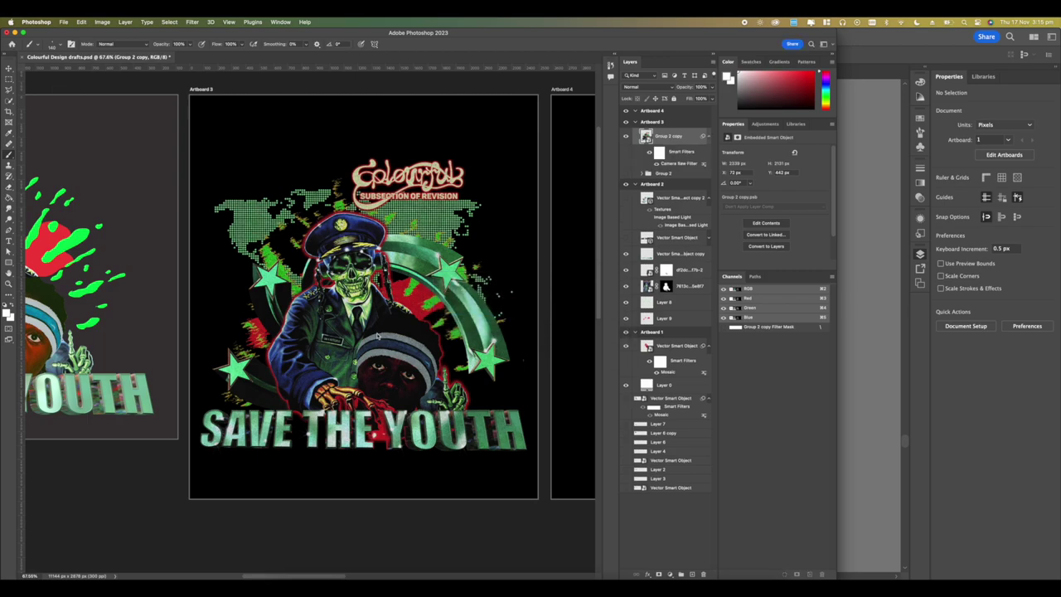
key(super+plus)
key(super+plus)
key(super+plus)
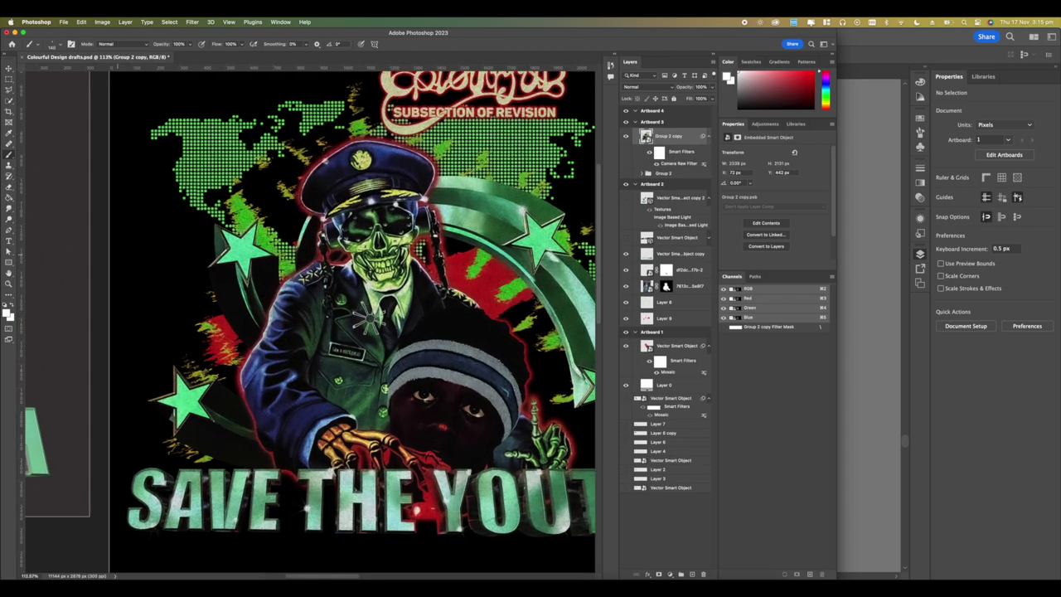
scroll(371, 319, down, 6)
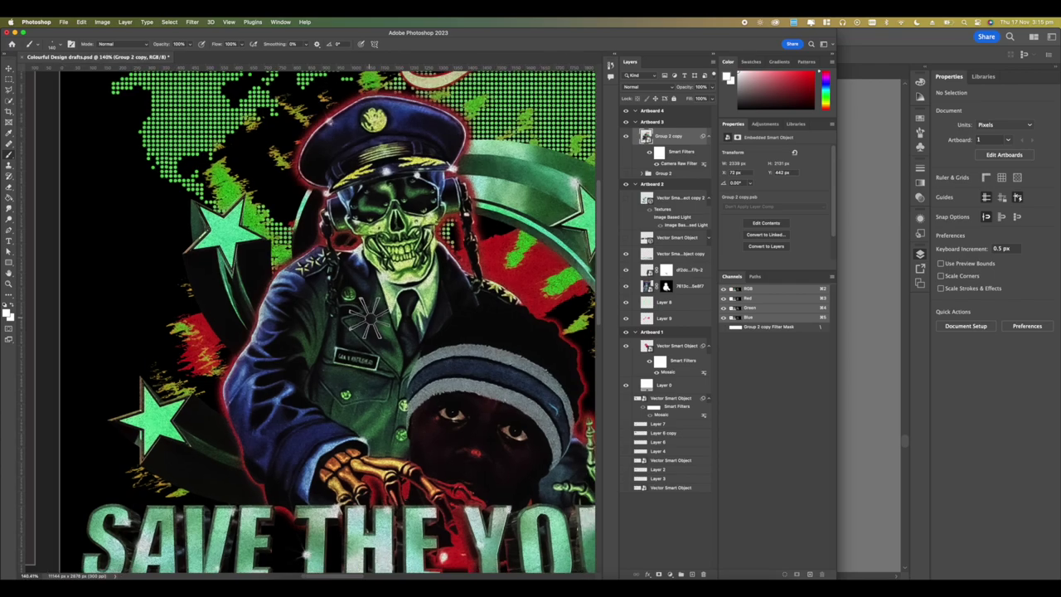
scroll(365, 324, down, 4)
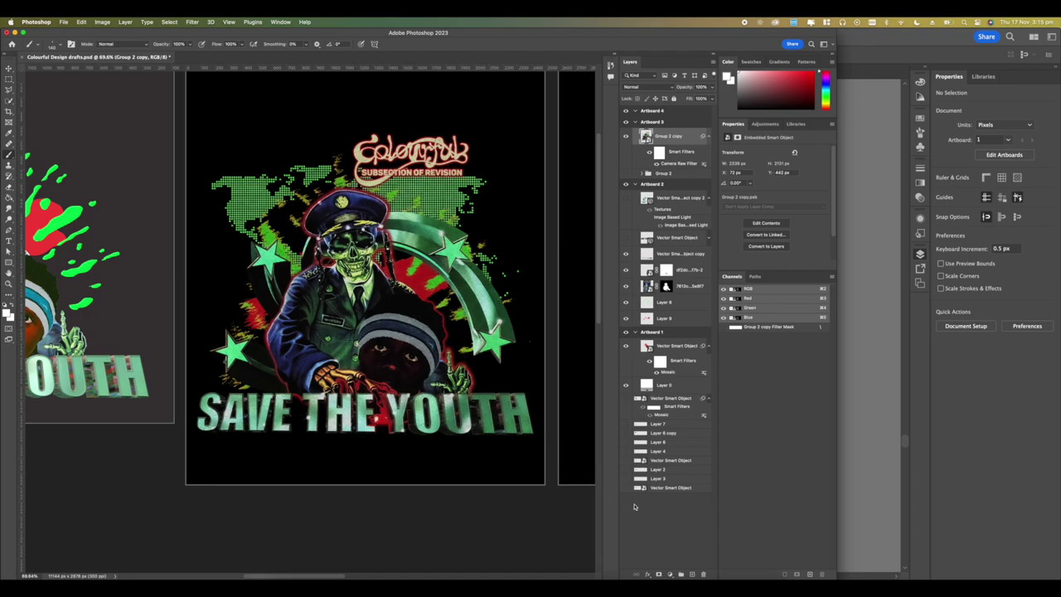
Step: Add a Color Lookup adjustment layer above Group 2 copy and clip it to that layer
click(669, 575)
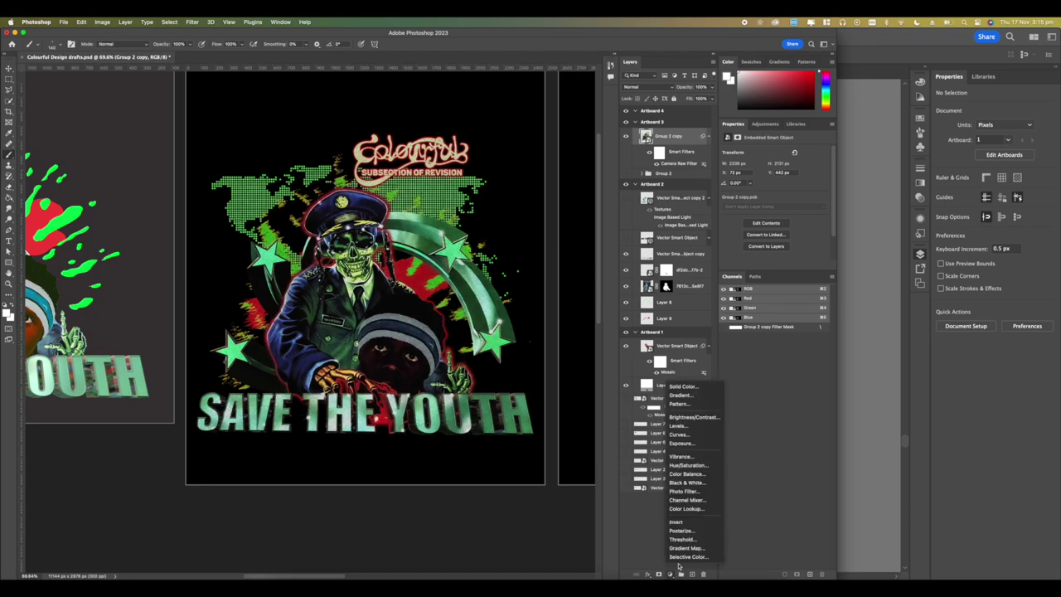
click(686, 508)
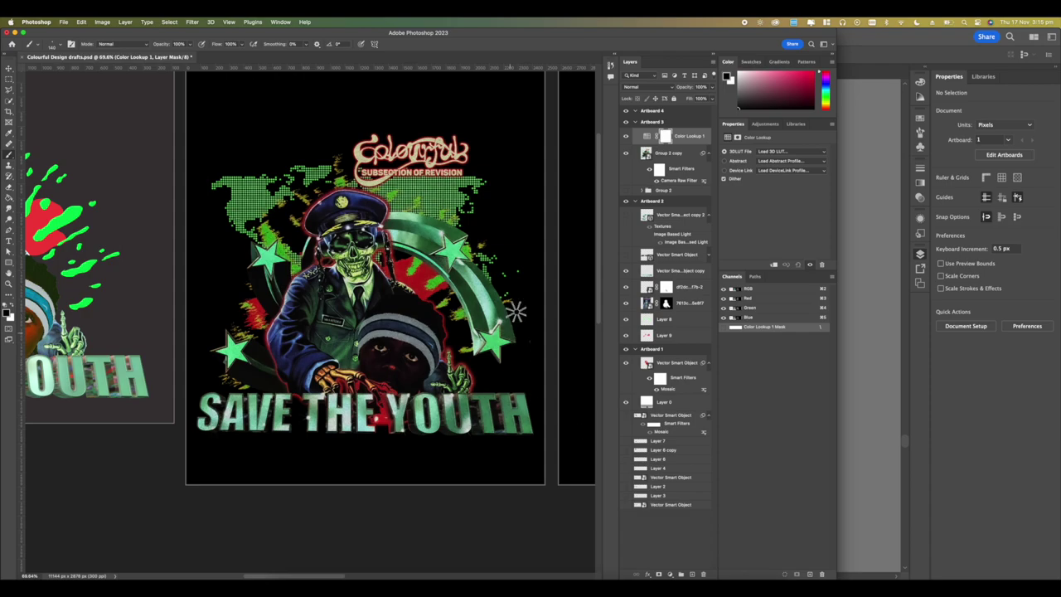
right_click(682, 137)
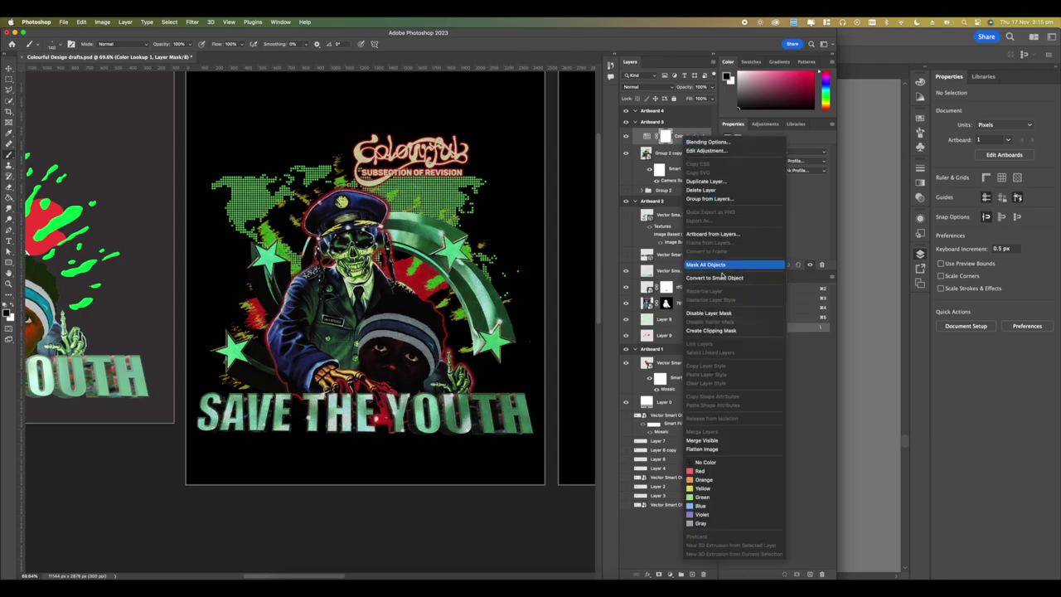
click(711, 331)
Step: Try the Candlelight.CUBE, EdgyAmber.3DL, HorrorBlue.3DL and TensionGreen.3DL looks on the Color Lookup layer
click(777, 152)
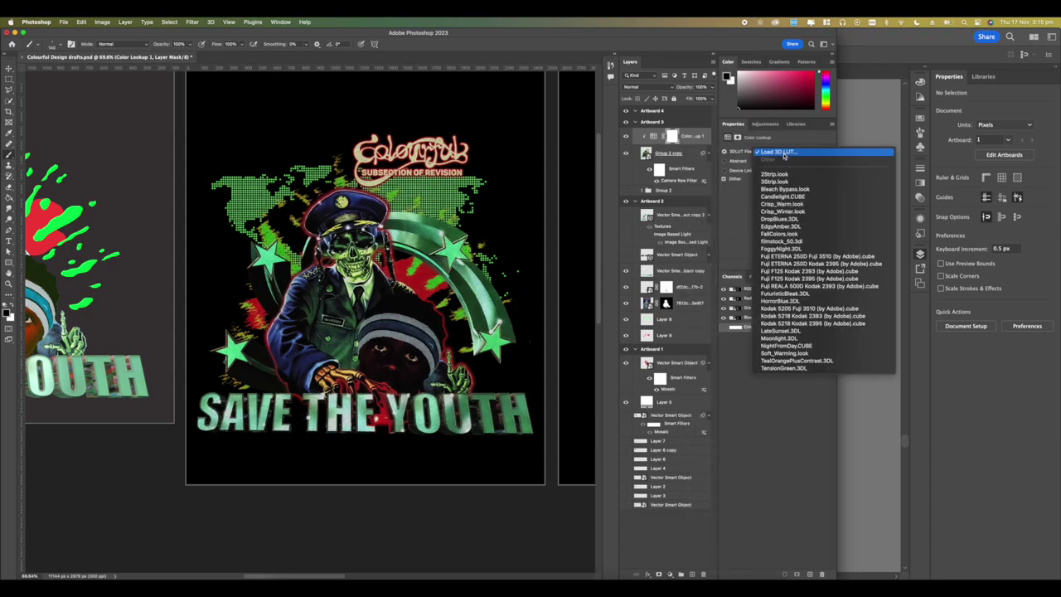
click(777, 196)
click(776, 152)
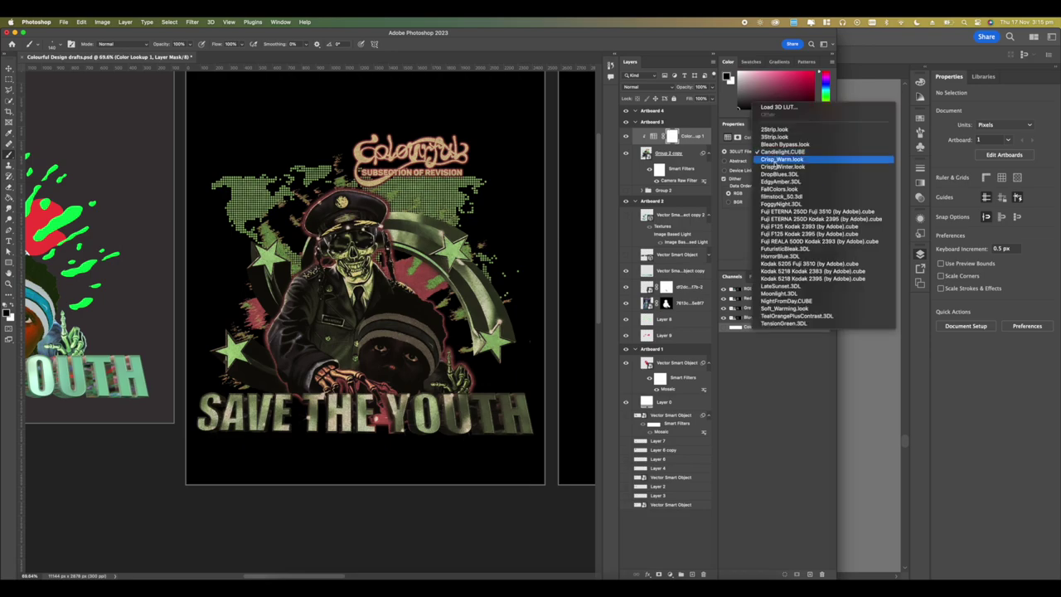
click(774, 176)
click(773, 150)
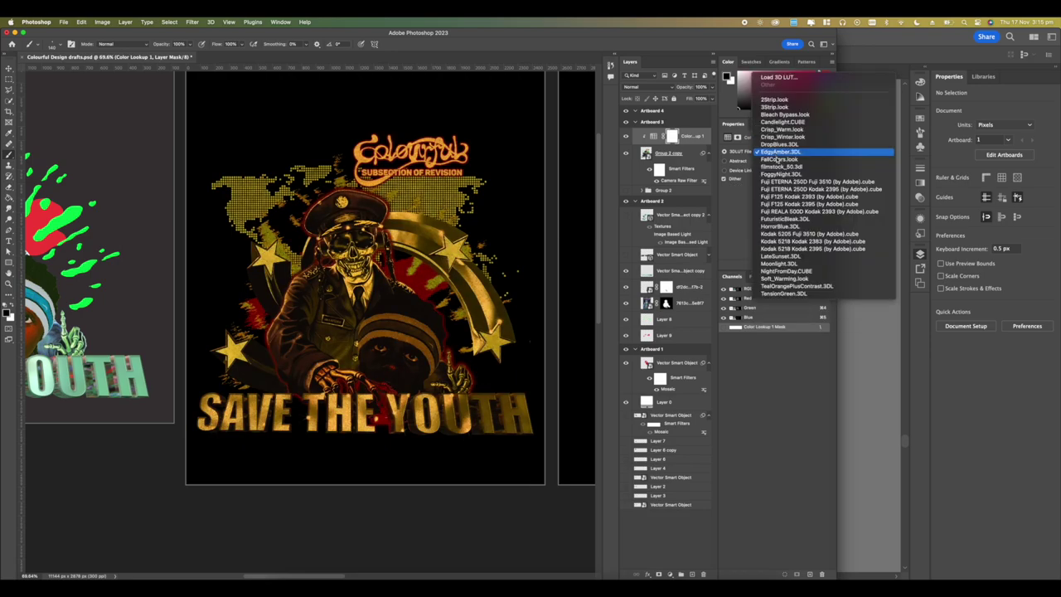
click(758, 220)
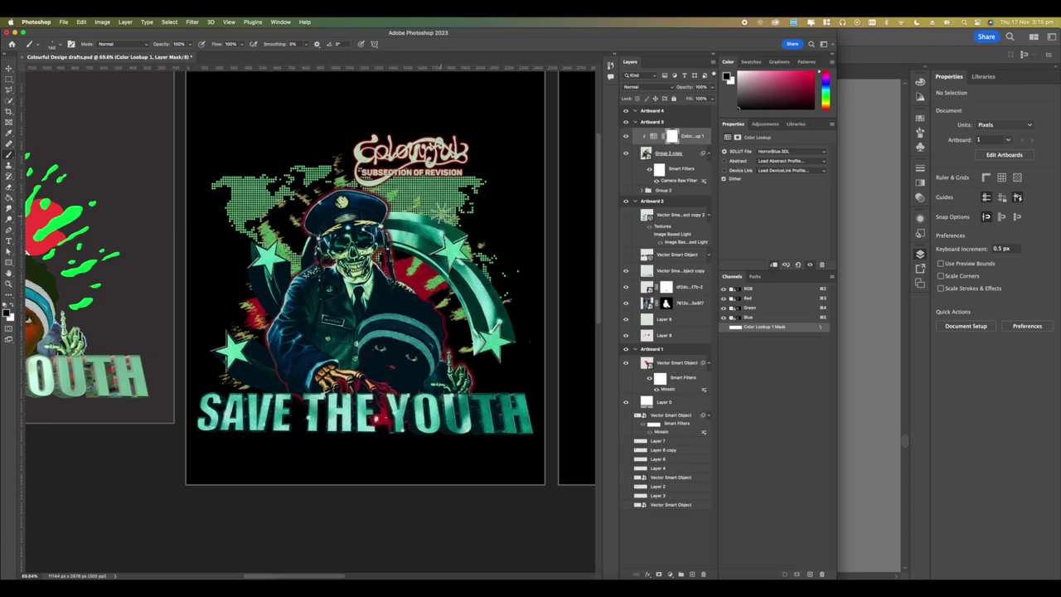
click(763, 151)
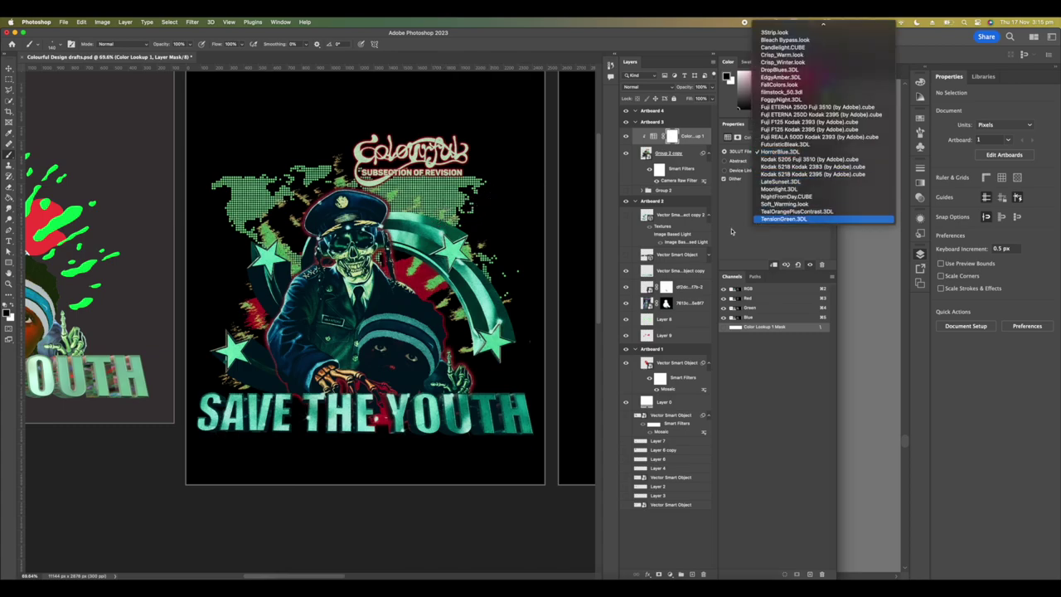
click(782, 218)
Step: Delete the Color Lookup adjustment layer from Artboard 3
scroll(310, 315, down, 3)
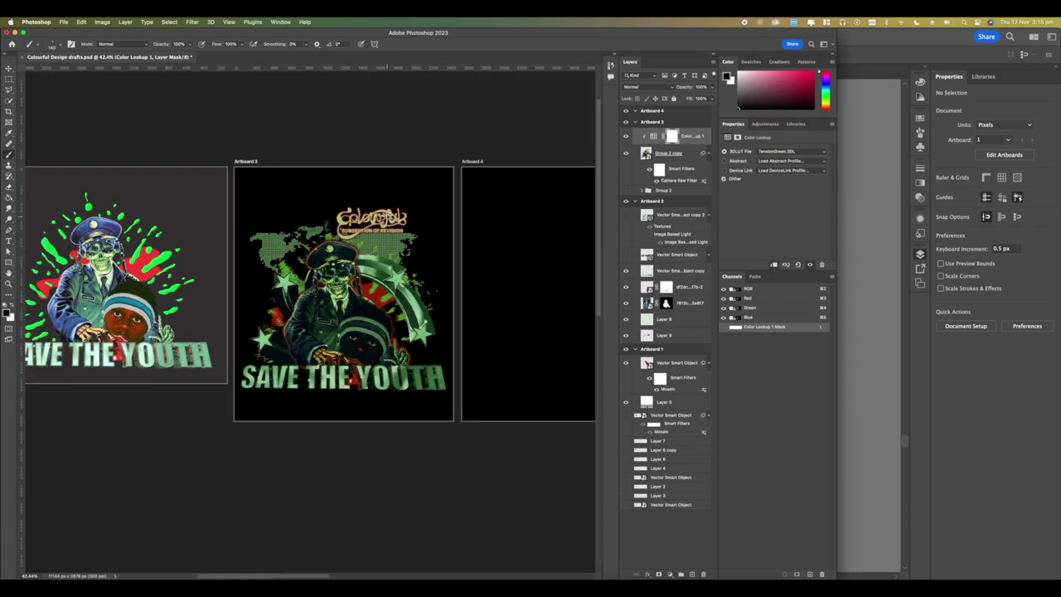
scroll(387, 217, down, 1)
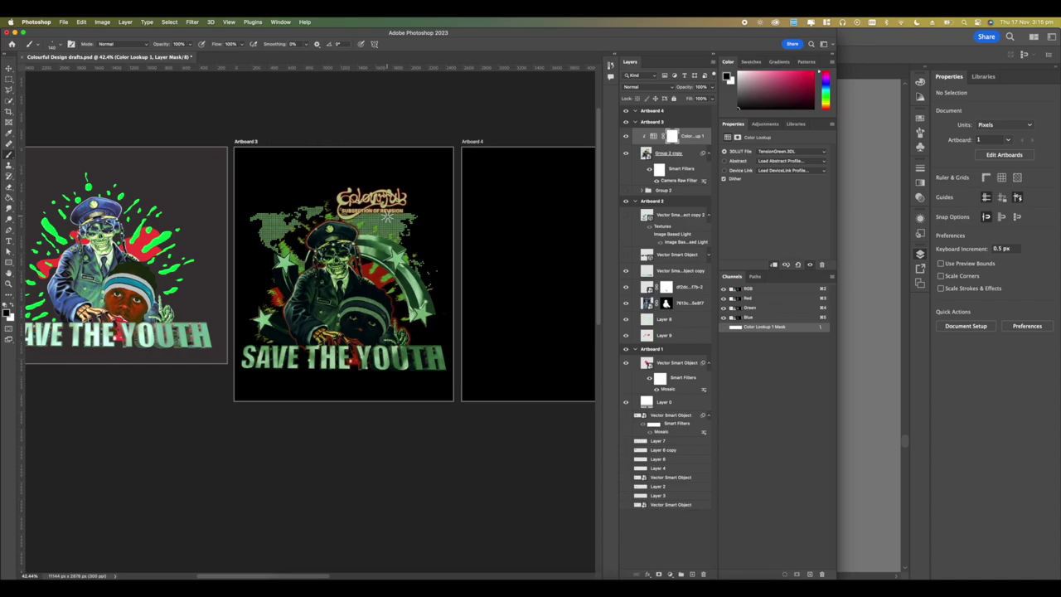
key(BackSpace)
key(BackSpace)
Step: Examine the filtered artwork up close and as a whole, comparing it with Group 2 copy hidden and shown
scroll(341, 237, up, 6)
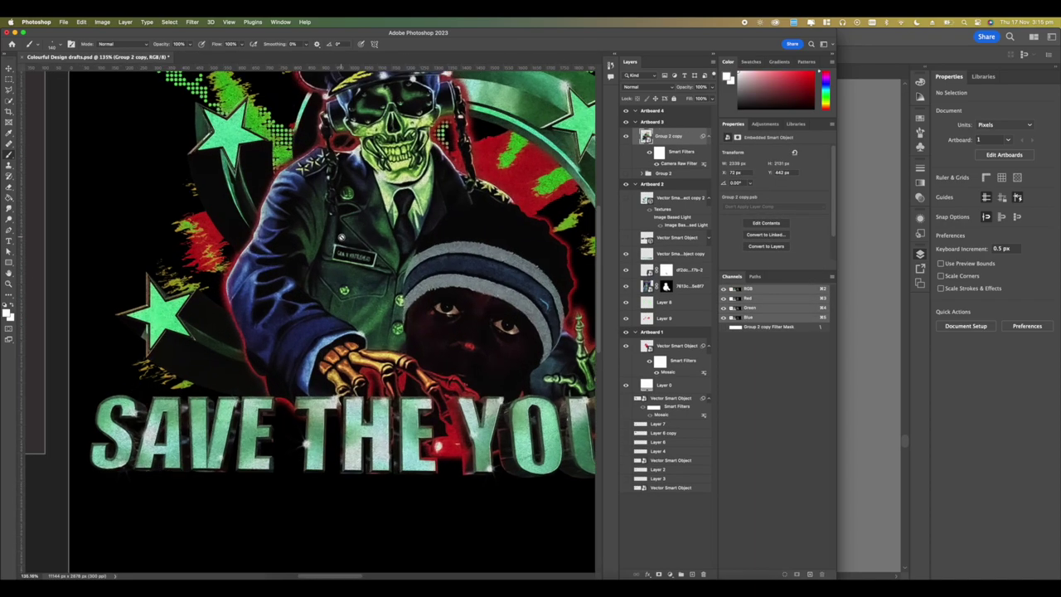
scroll(342, 236, down, 3)
scroll(311, 270, up, 6)
scroll(311, 271, down, 4)
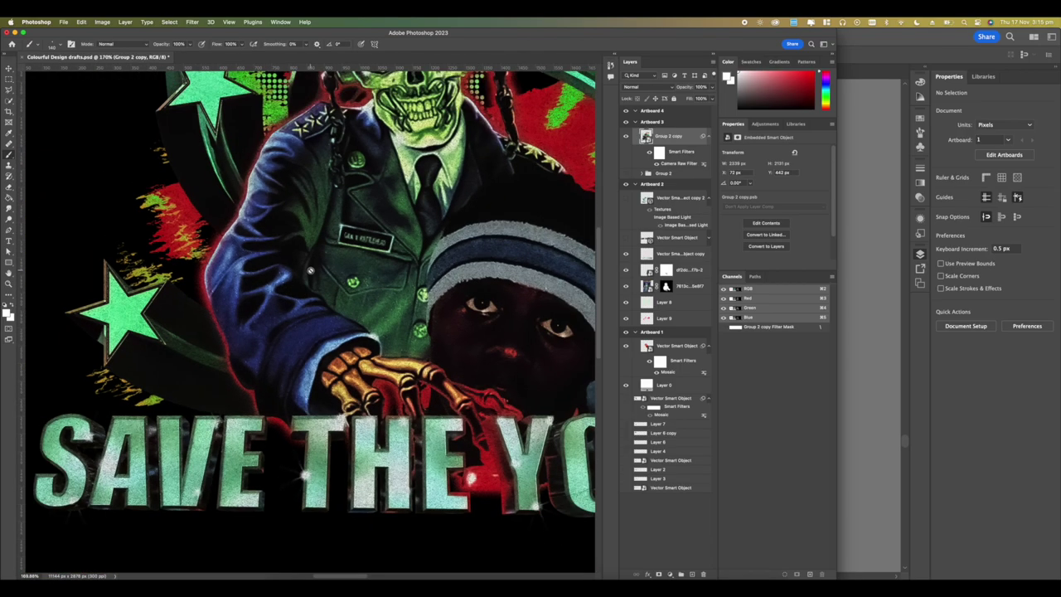
scroll(310, 271, down, 5)
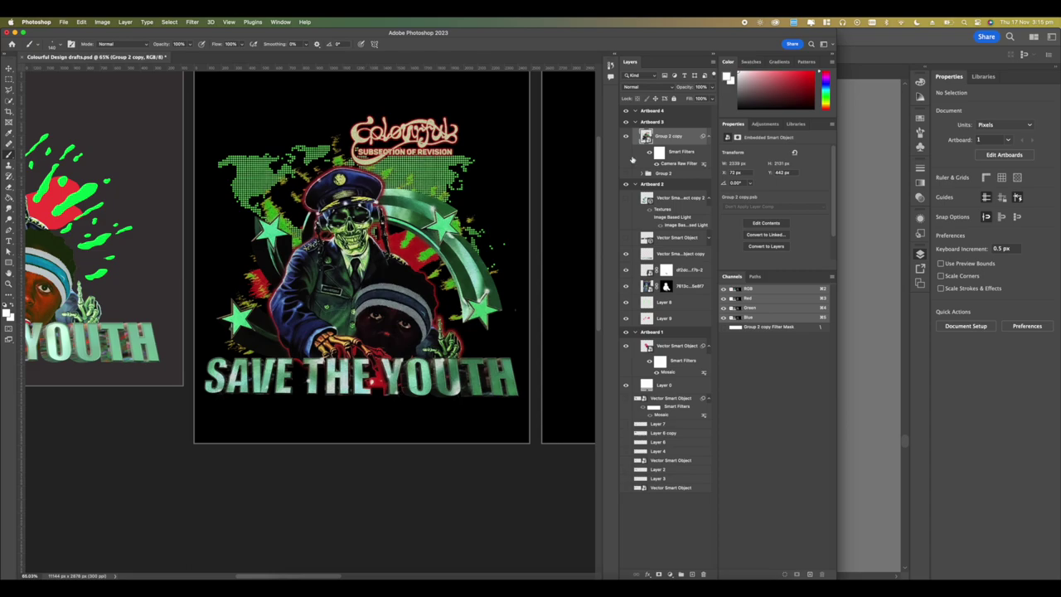
click(626, 139)
click(625, 138)
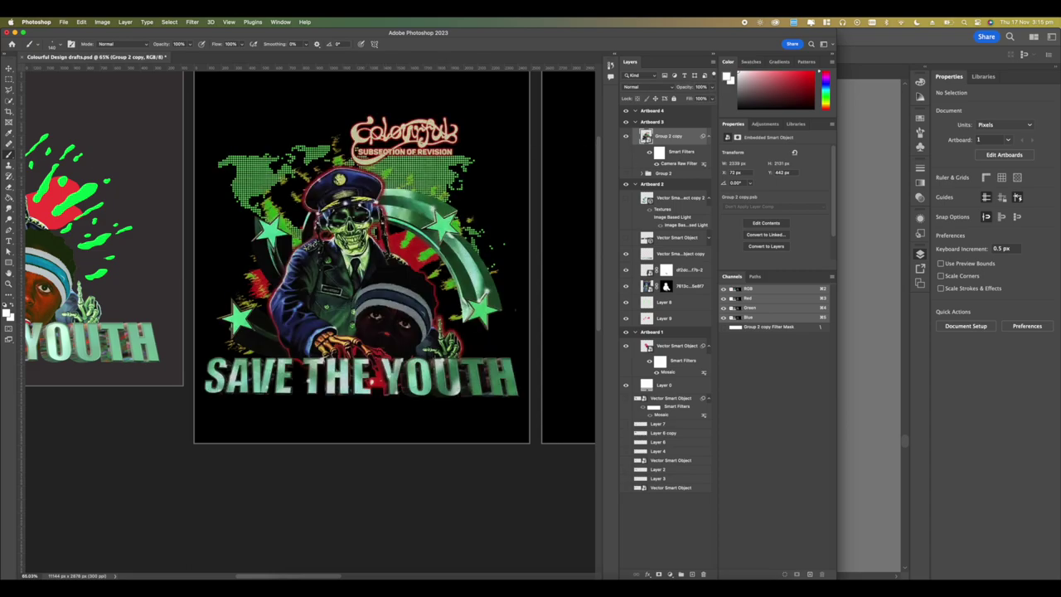